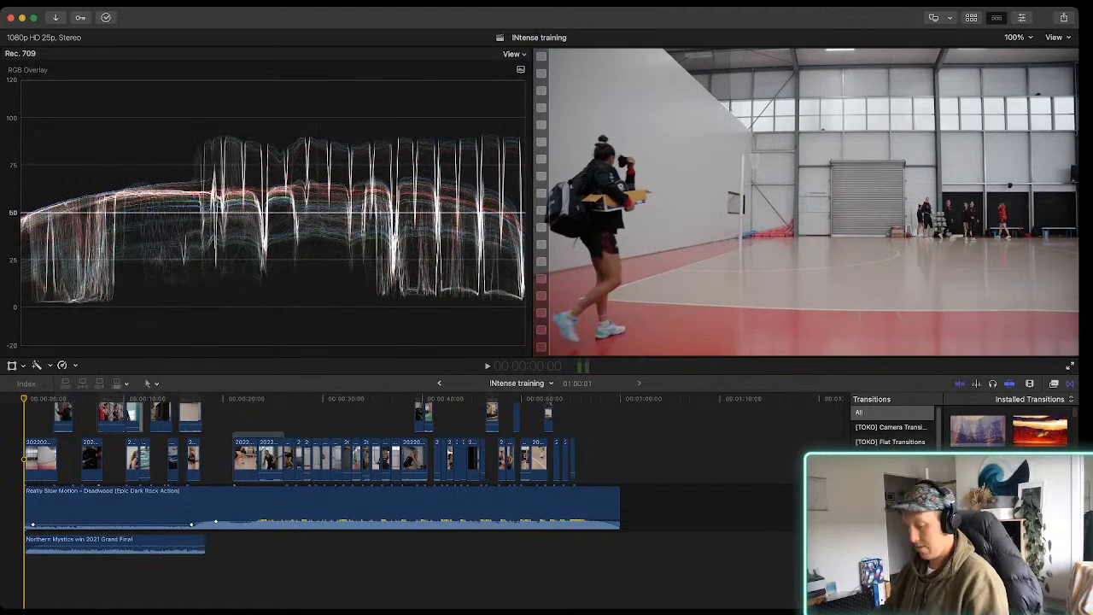
# Hide the video scopes and play back the opening court shot of the INtense training timeline
pyautogui.press('super+7')
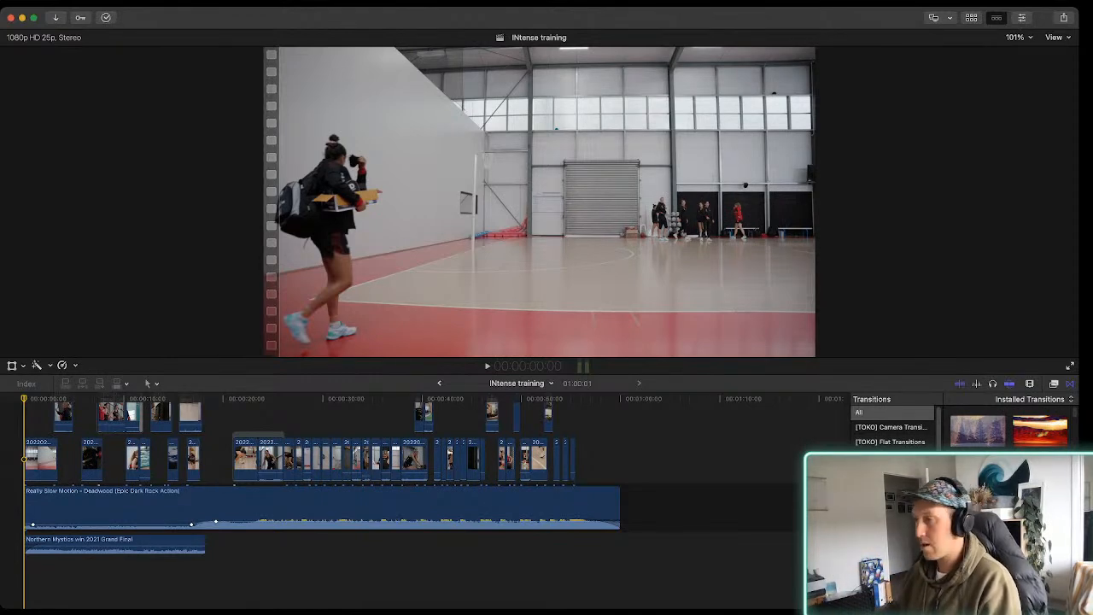
pyautogui.press('super+equal')
pyautogui.press('super+equal')
pyautogui.press('super+equal')
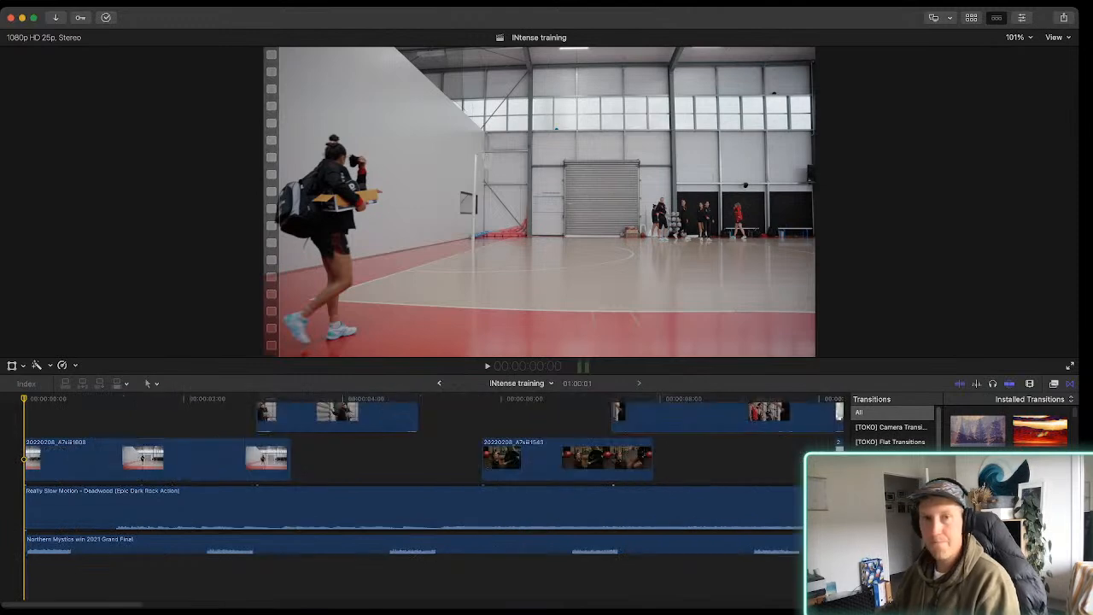
pyautogui.scroll(3, 427, 478)
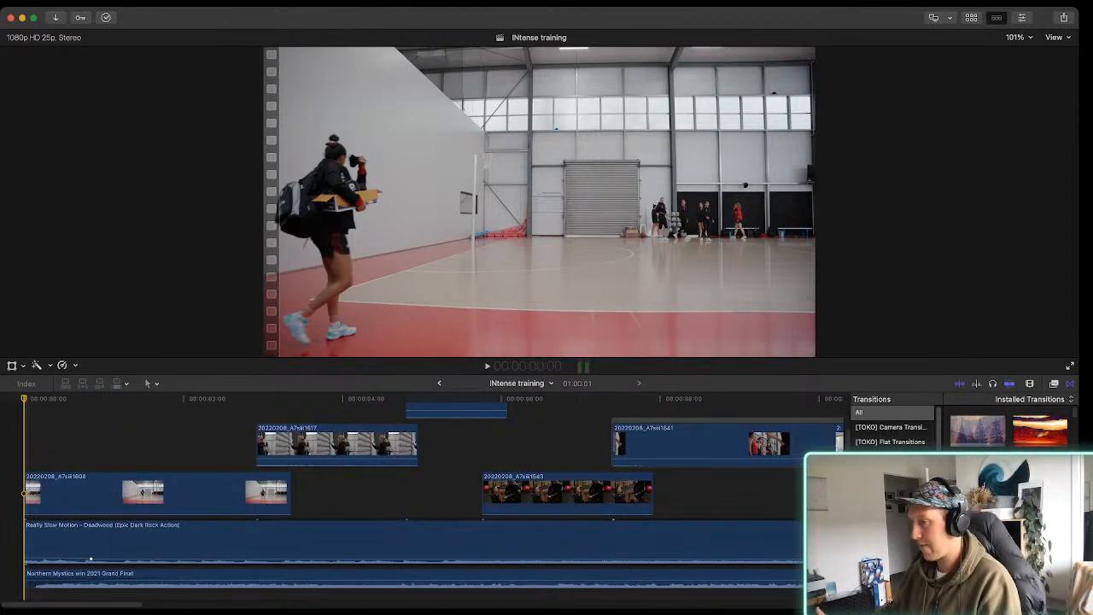
pyautogui.press('space')
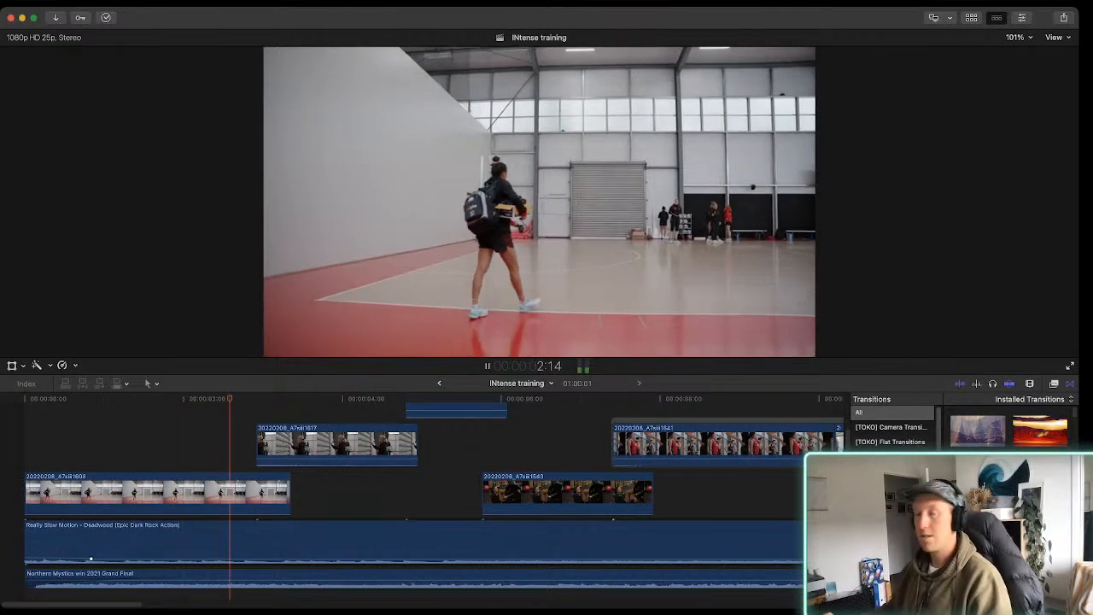
pyautogui.press('space')
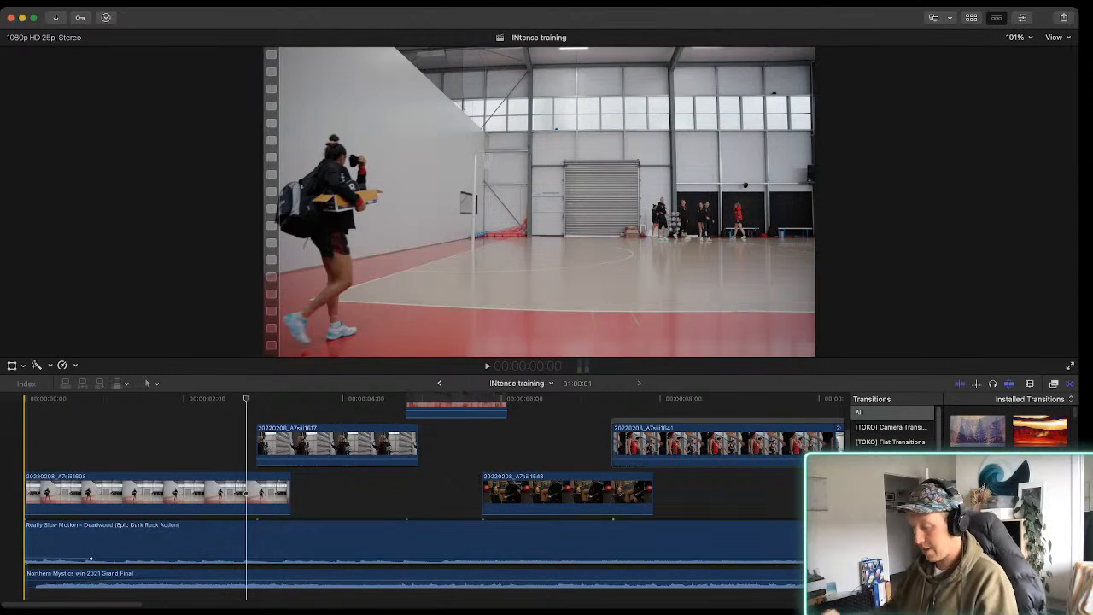
# Play the INtense training edit from its beginning through to the end of the music track
pyautogui.hotkey('shift', 'z')
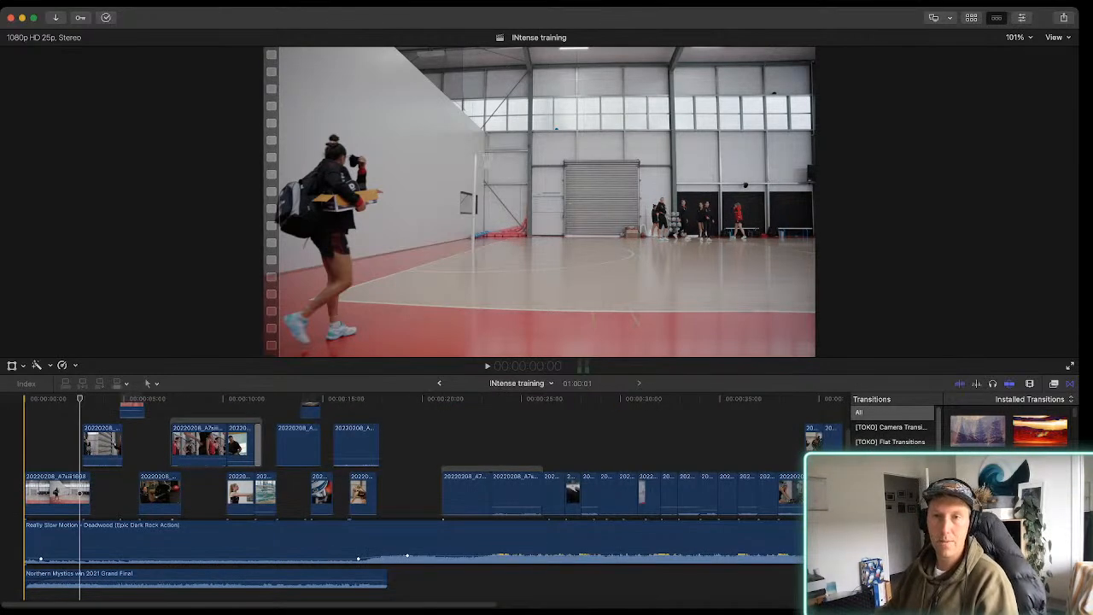
pyautogui.press('space')
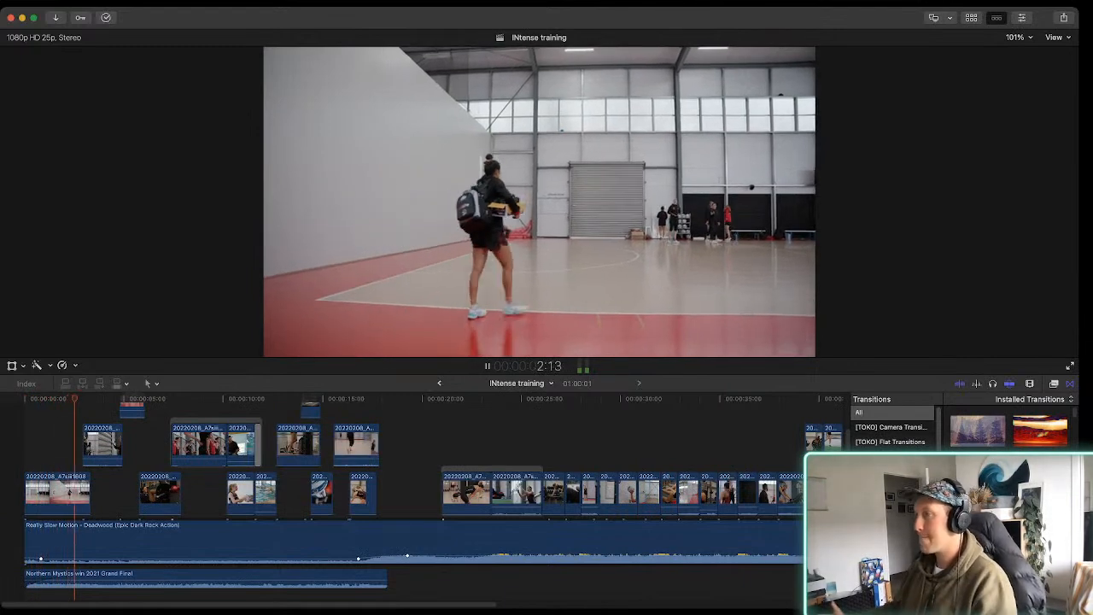
pyautogui.press('space')
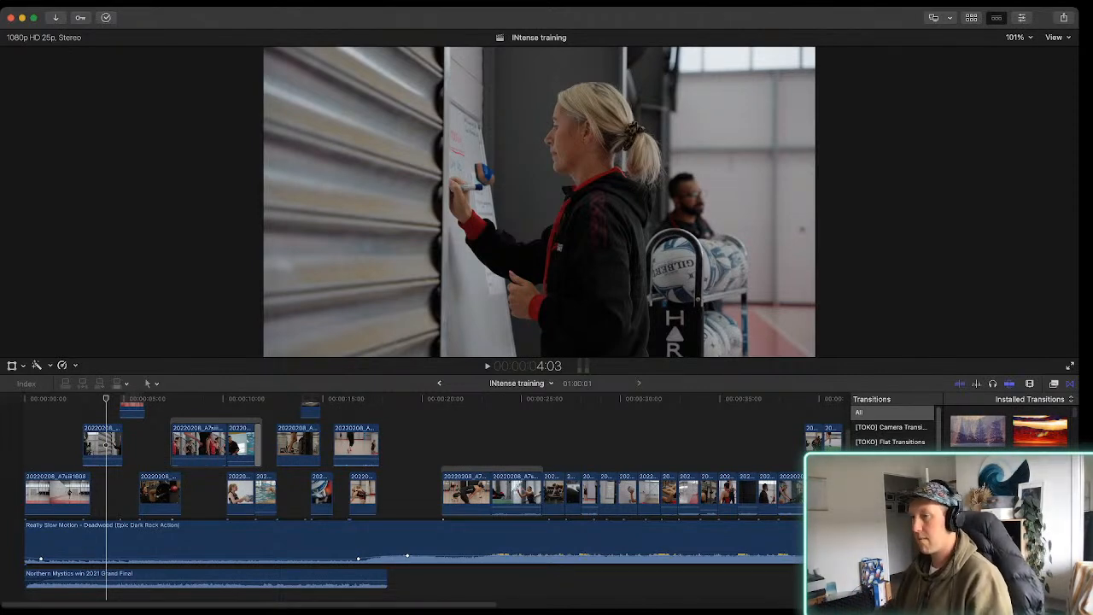
pyautogui.press('Home')
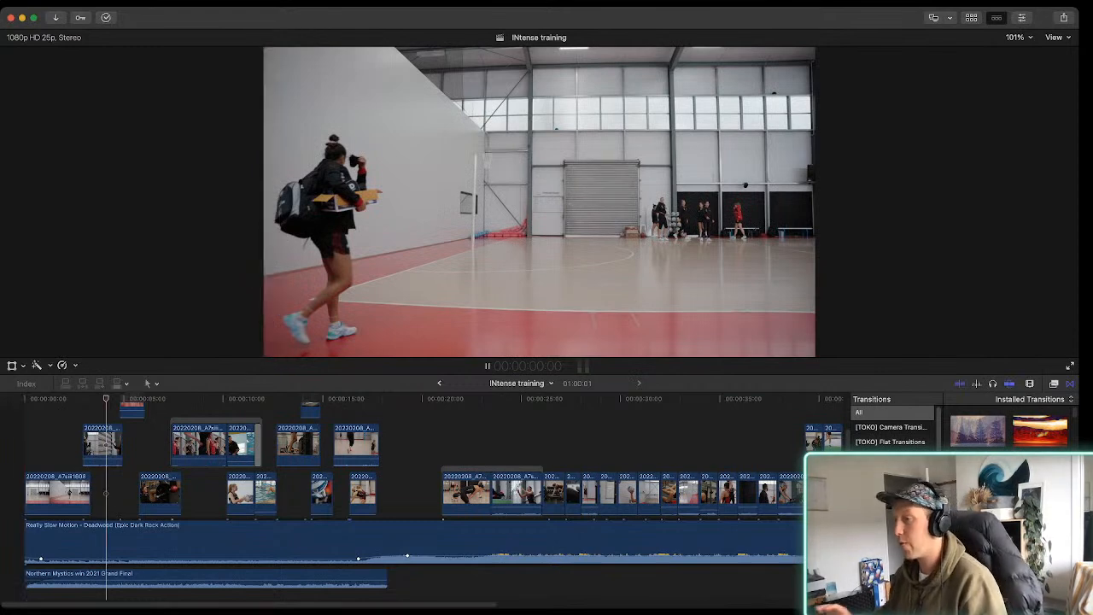
pyautogui.press('space')
pyautogui.press('space')
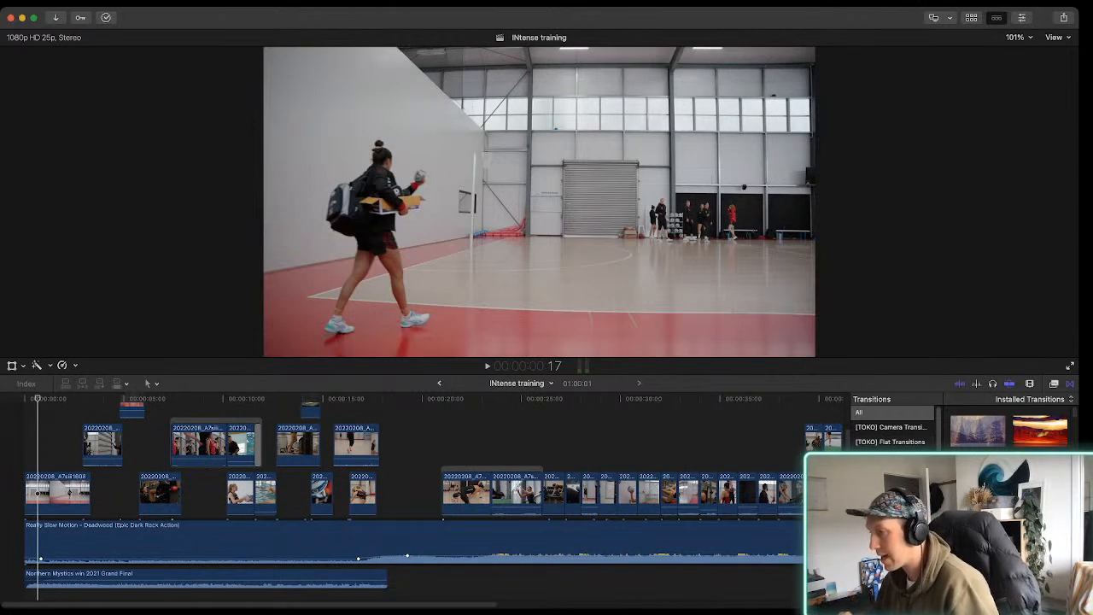
pyautogui.press('space')
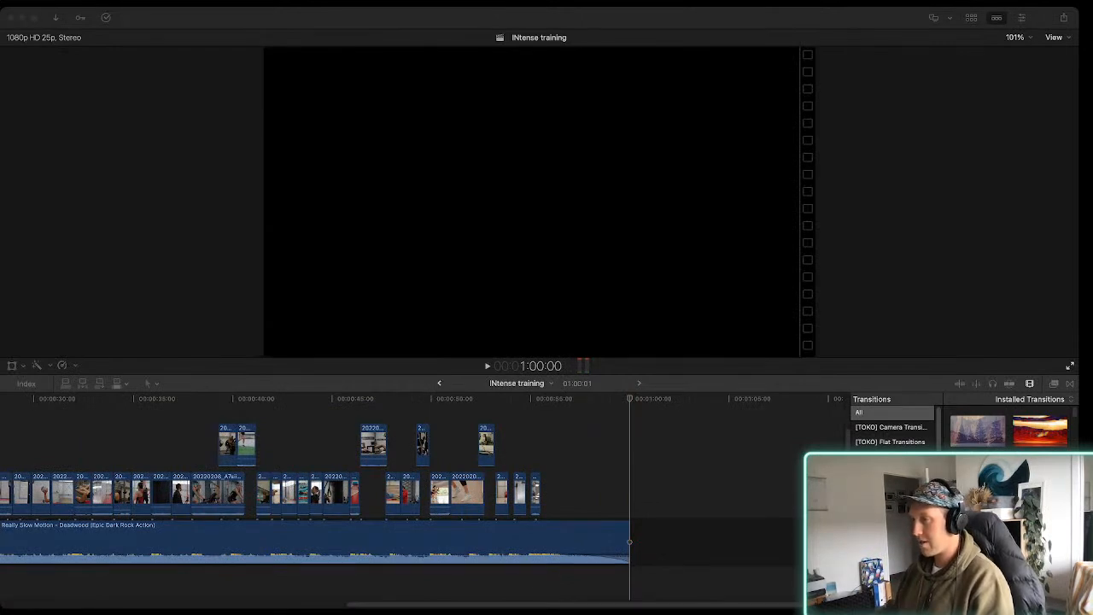
# Examine the run of short back-to-back clips in the middle of the edit, around 28 to 37 seconds
pyautogui.click(299, 495)
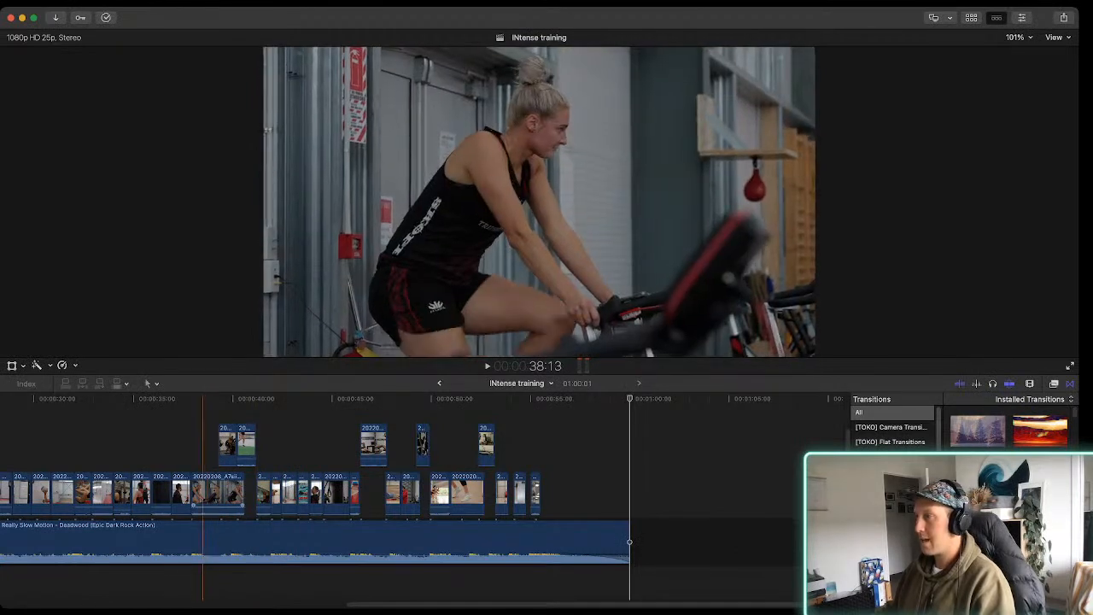
pyautogui.hscroll(-6, 188, 496)
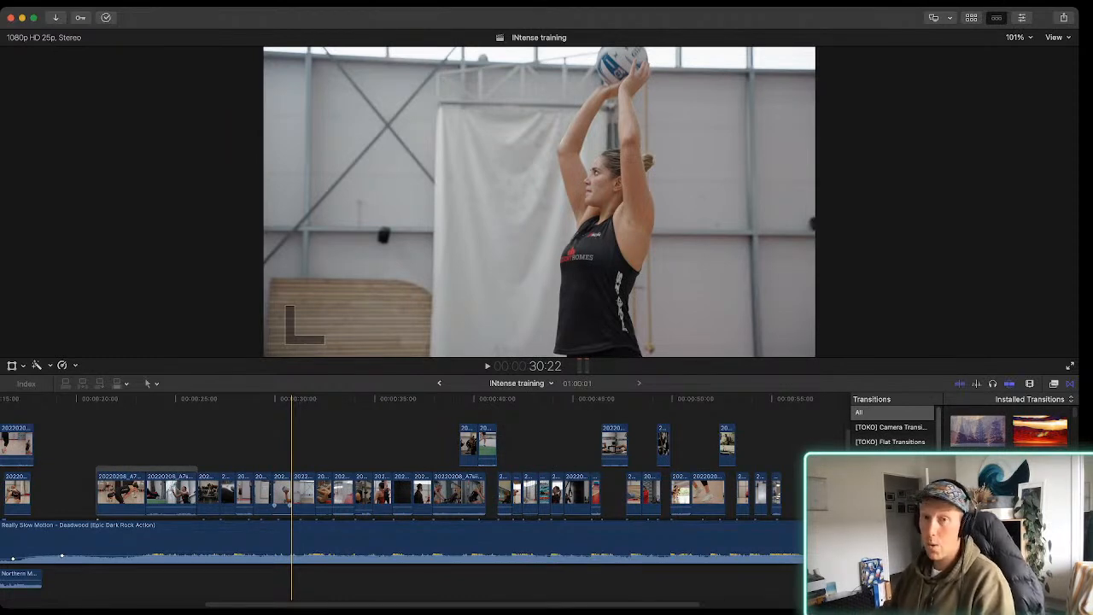
pyautogui.press('super+equal')
pyautogui.press('super+equal')
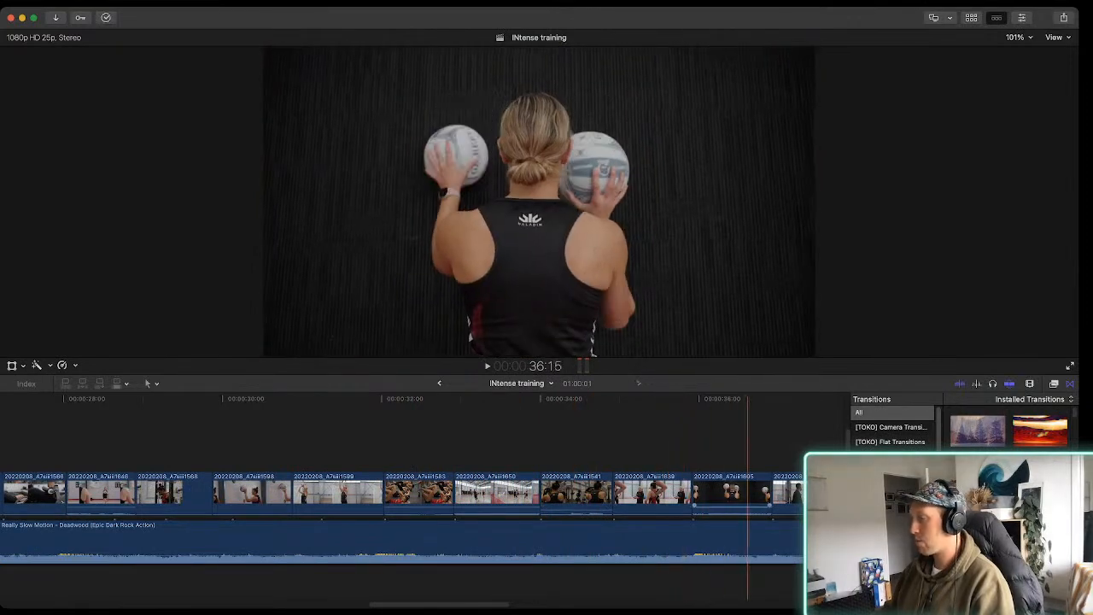
pyautogui.hscroll(1, 742, 496)
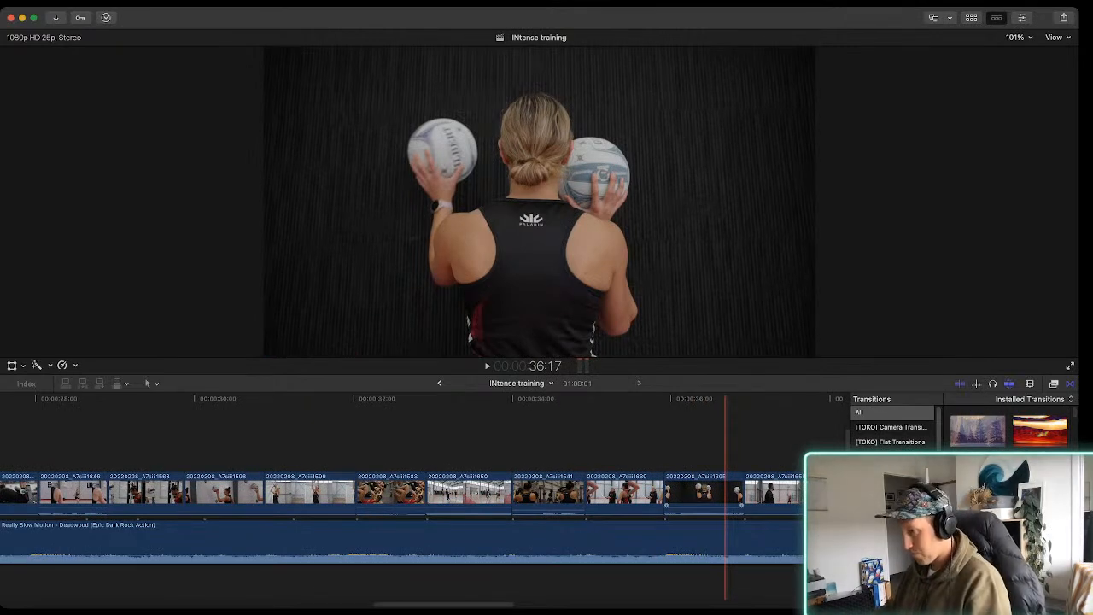
pyautogui.press('super+equal')
pyautogui.hscroll(-5, 324, 496)
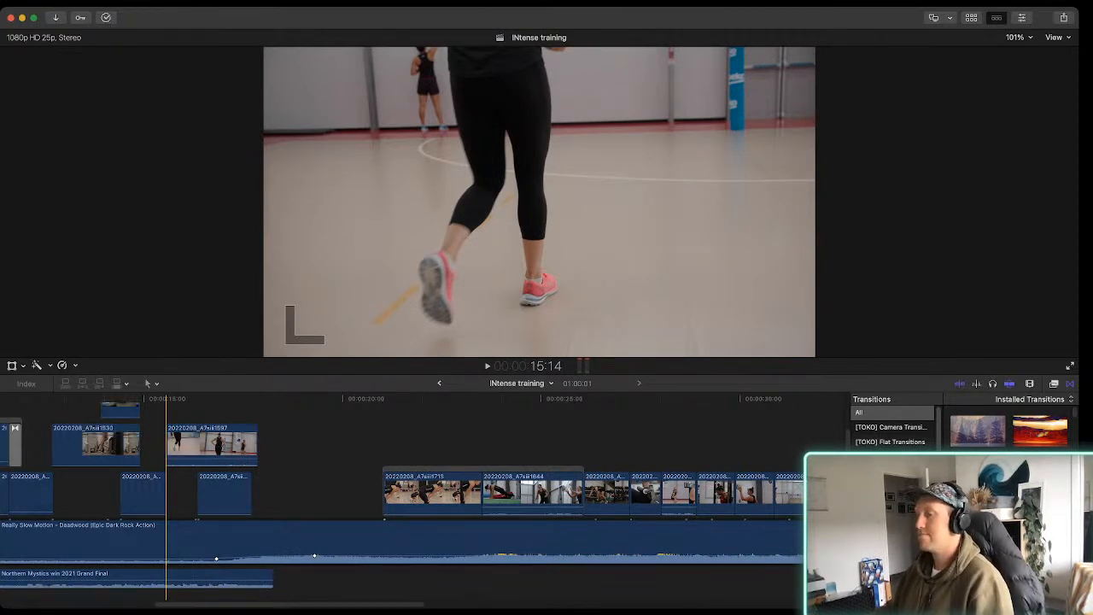
# Play from the running-legs shot at 15:14, and skim back through the intro clips to the running shot near 5 seconds
pyautogui.press('space')
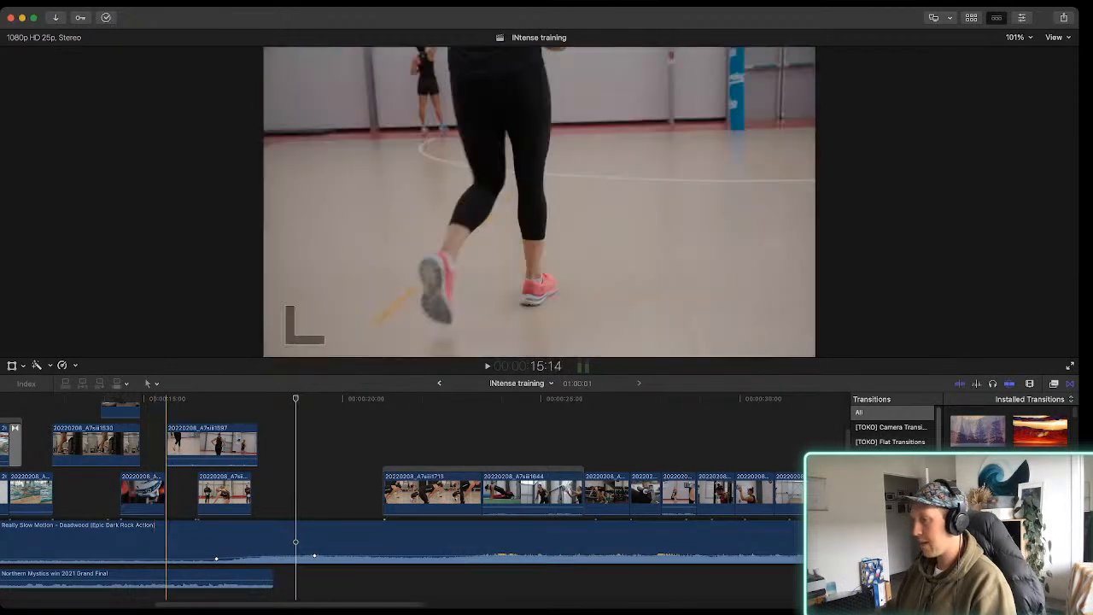
pyautogui.hscroll(-5, 428, 497)
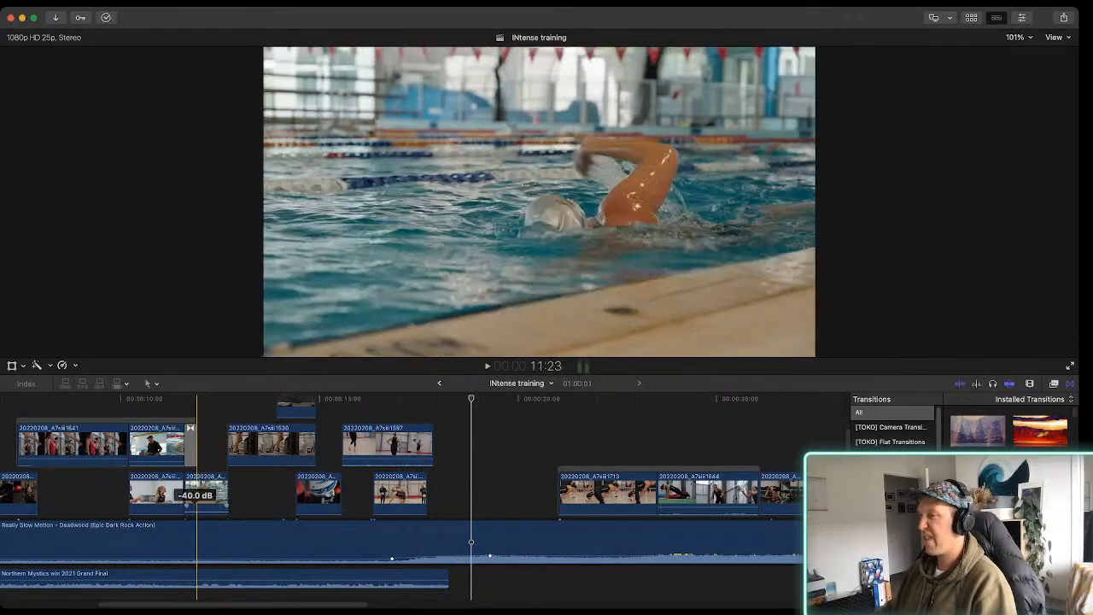
pyautogui.hscroll(-3, 402, 501)
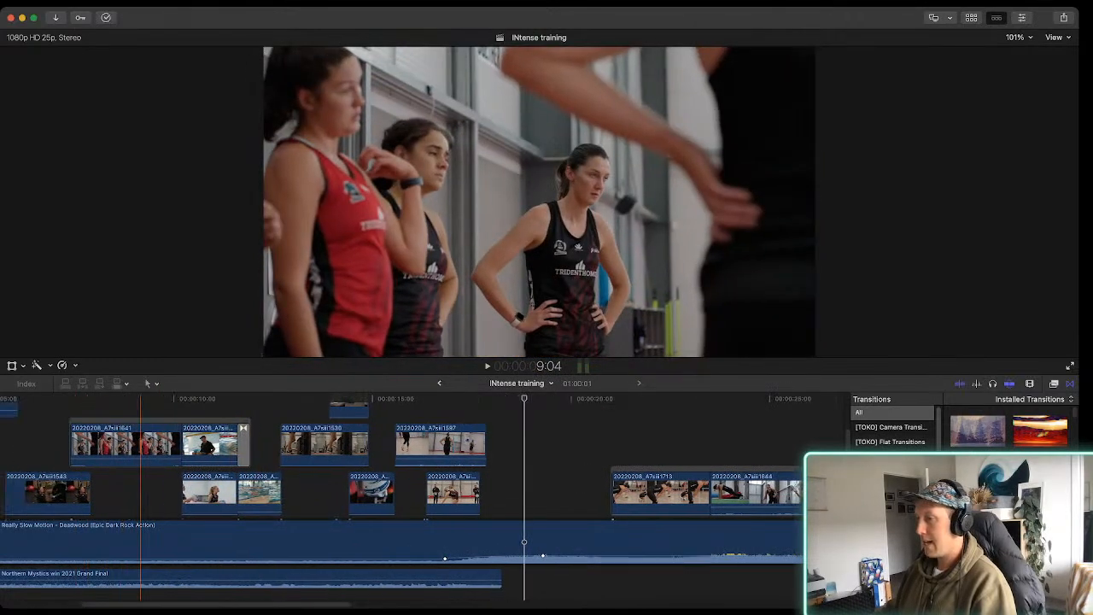
pyautogui.hscroll(-2, 145, 501)
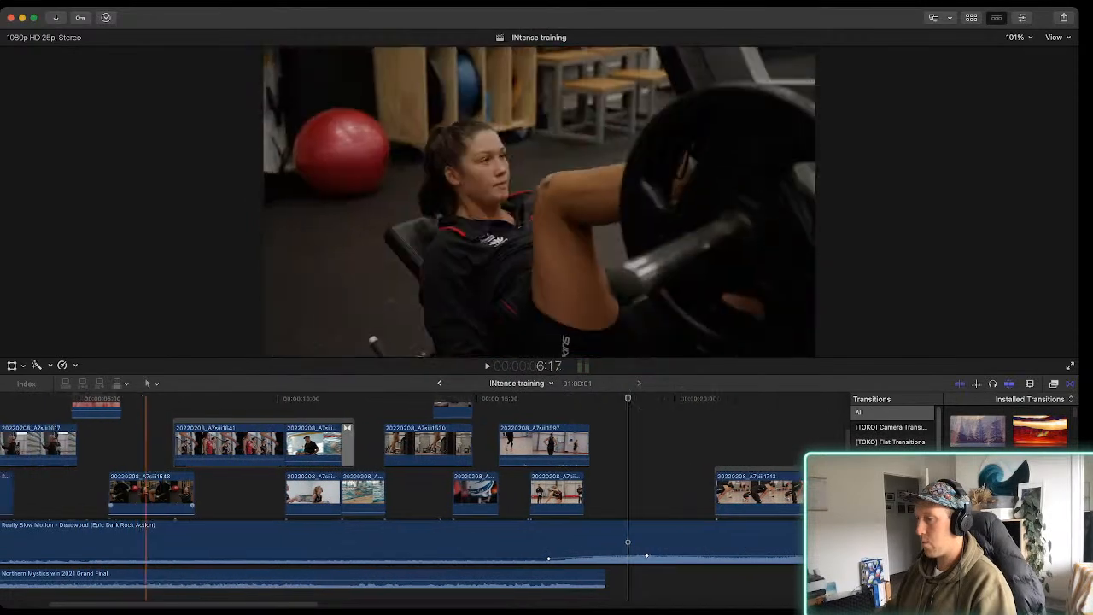
pyautogui.scroll(2, 145, 501)
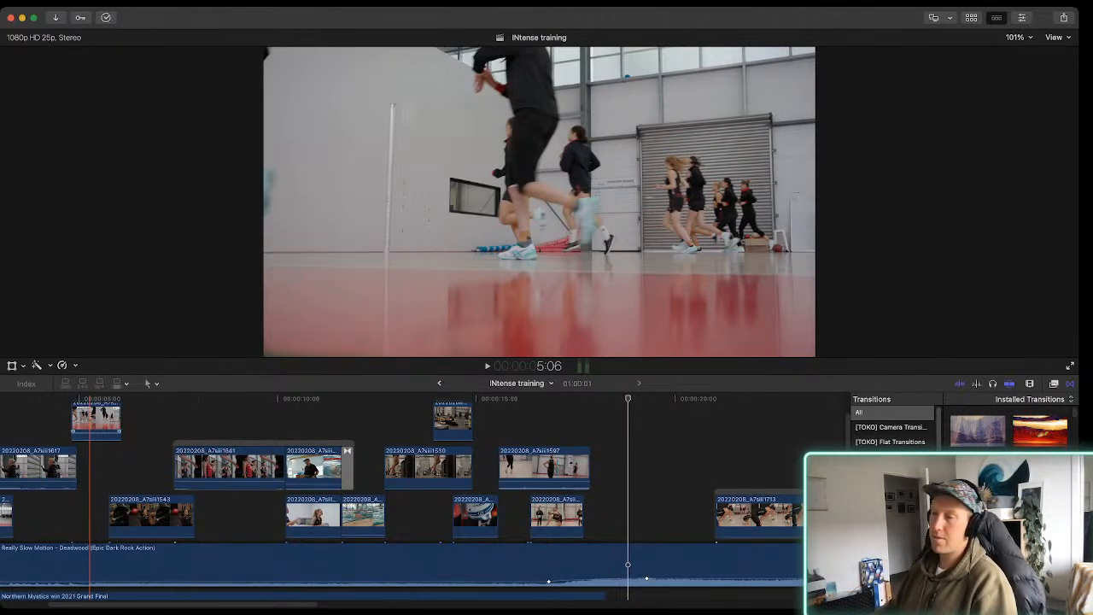
# Play the last intro clips up to the black gap where the music volume rises
pyautogui.press('super+minus')
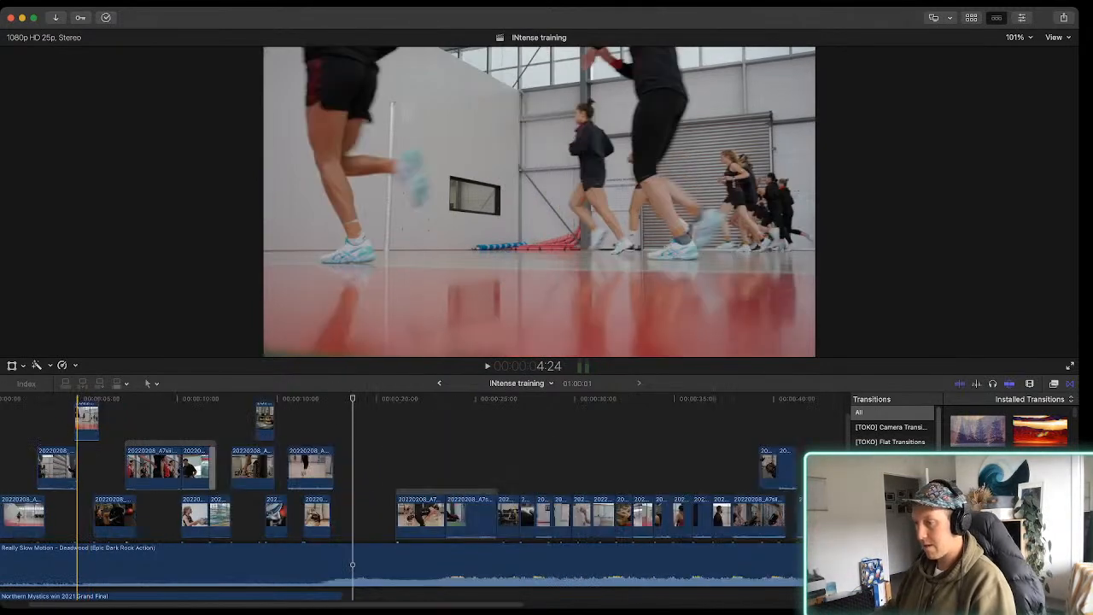
pyautogui.scroll(-1, 194, 502)
pyautogui.press('space')
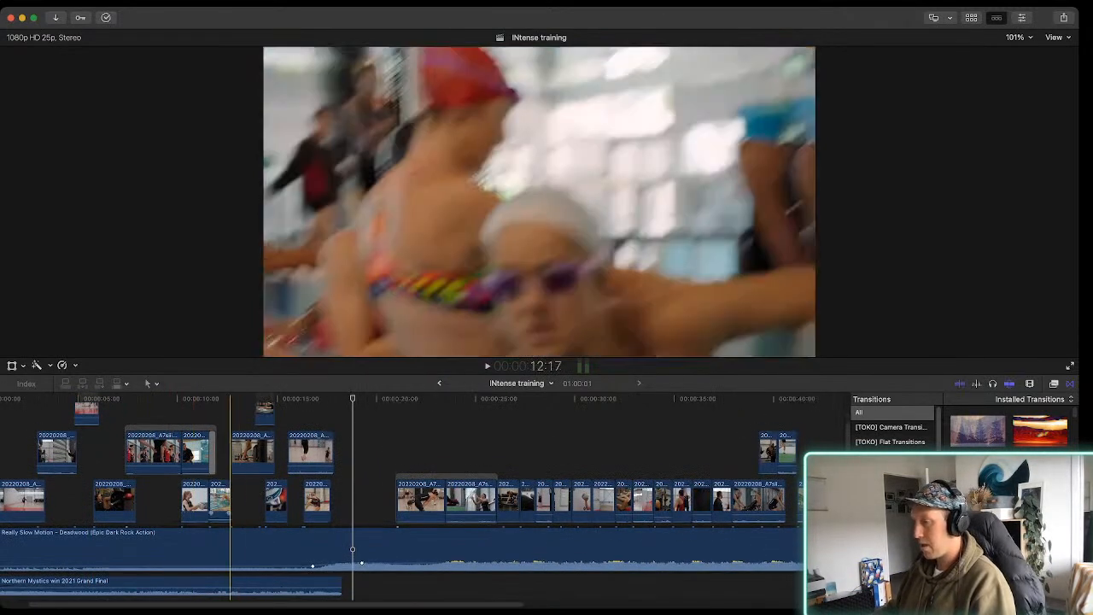
pyautogui.press('space')
pyautogui.press('space')
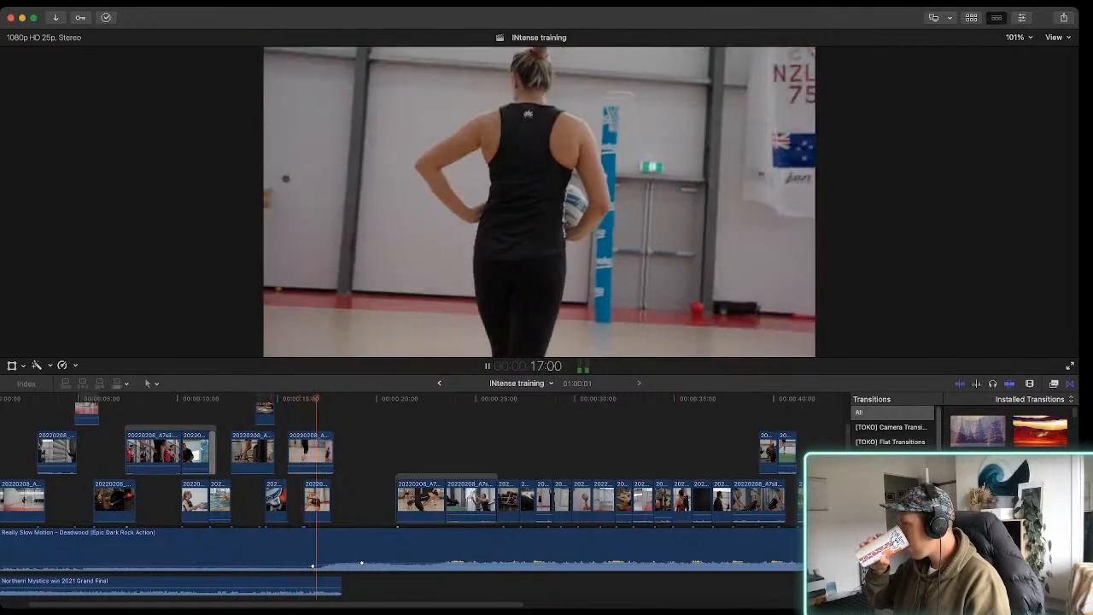
pyautogui.press('space')
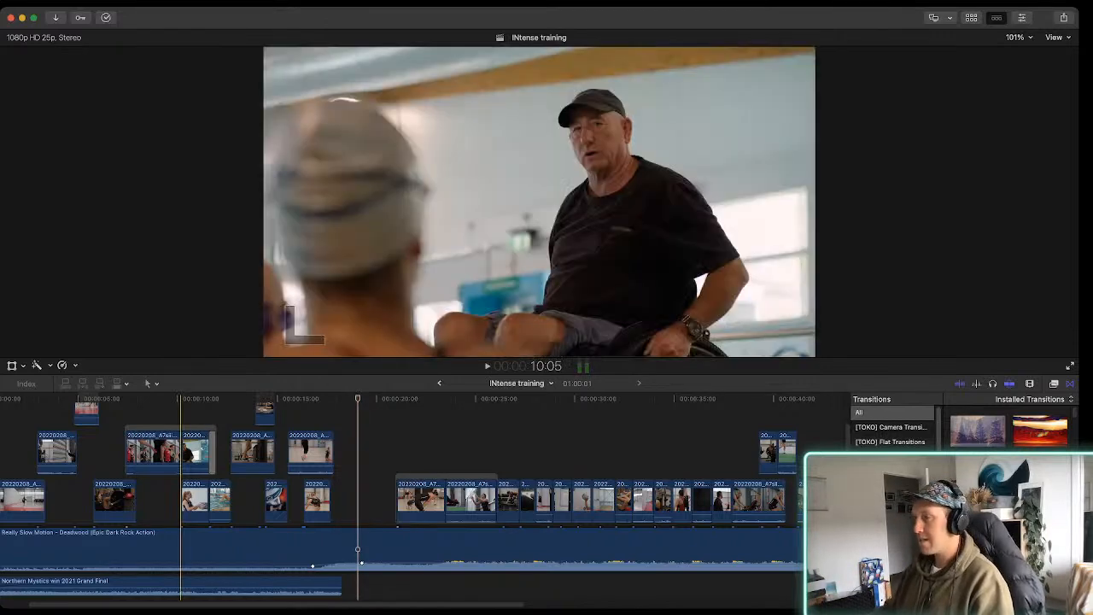
# Play the first clips after the black gap in short bursts, from about 22 to 28 seconds, to check the cuts against the music
pyautogui.hscroll(-3, 60, 512)
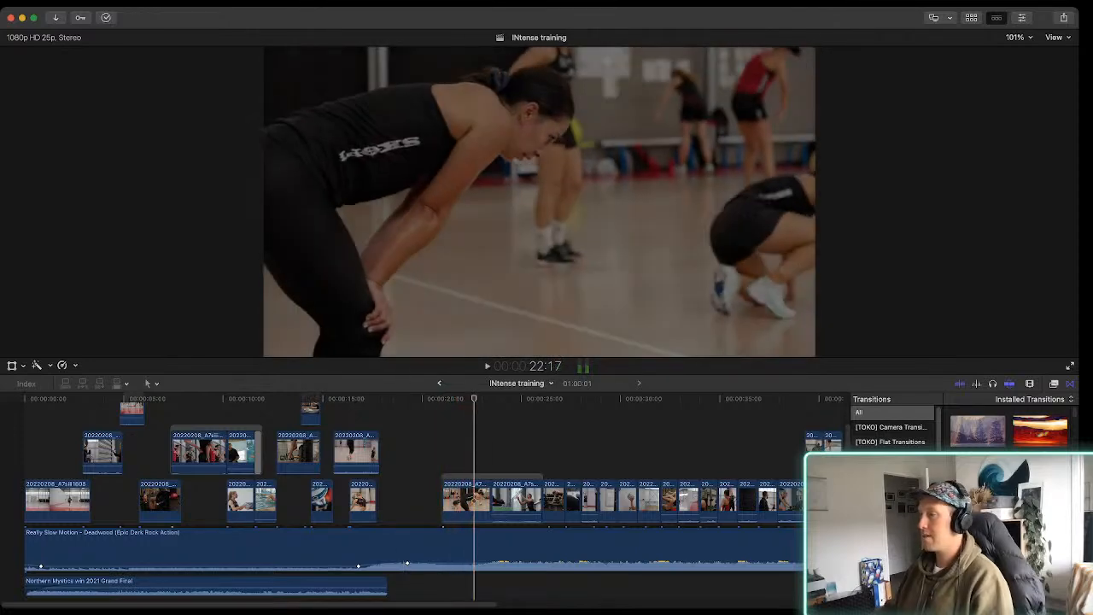
pyautogui.press('space')
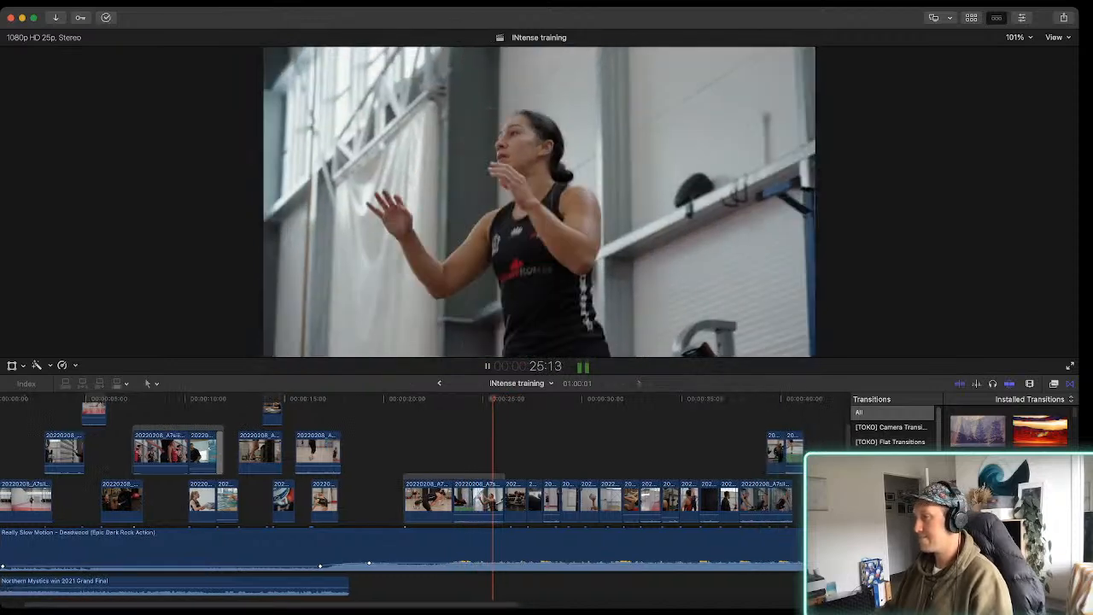
pyautogui.press('space')
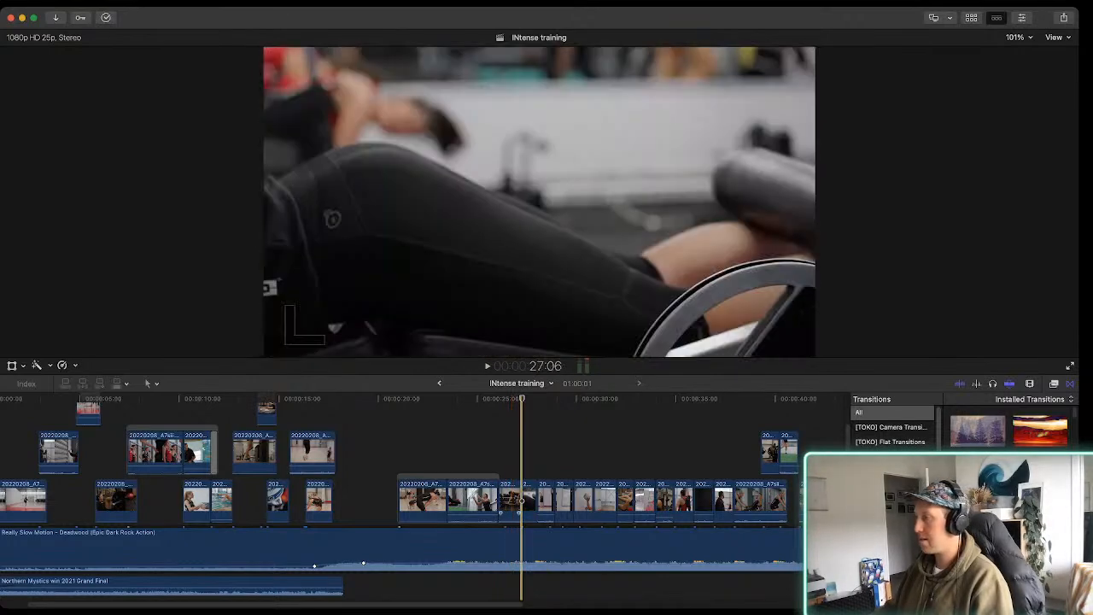
pyautogui.press('space')
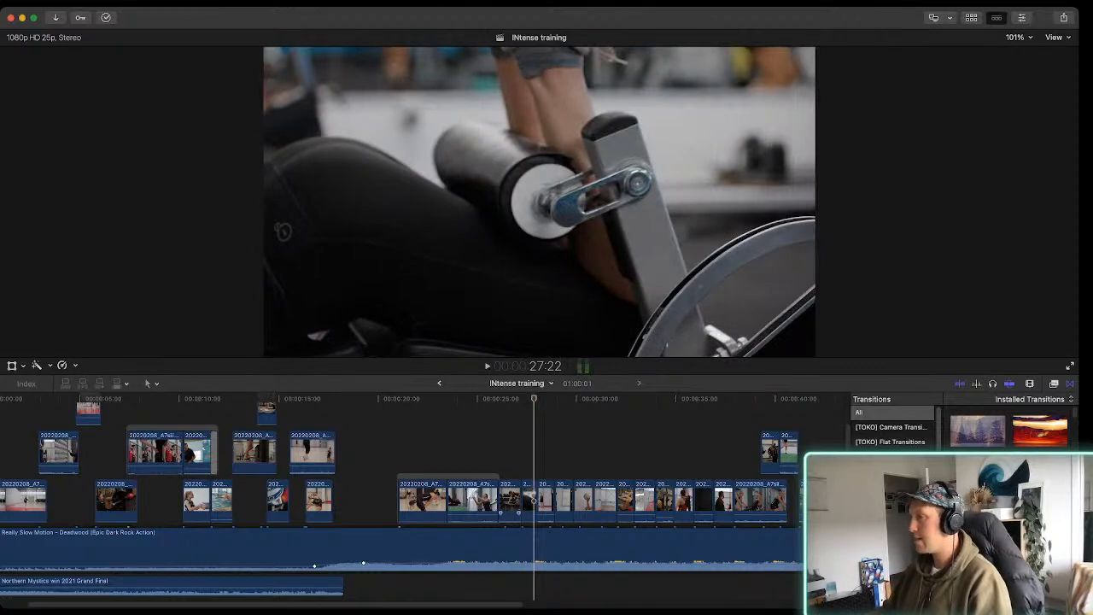
pyautogui.press('space')
pyautogui.press('space')
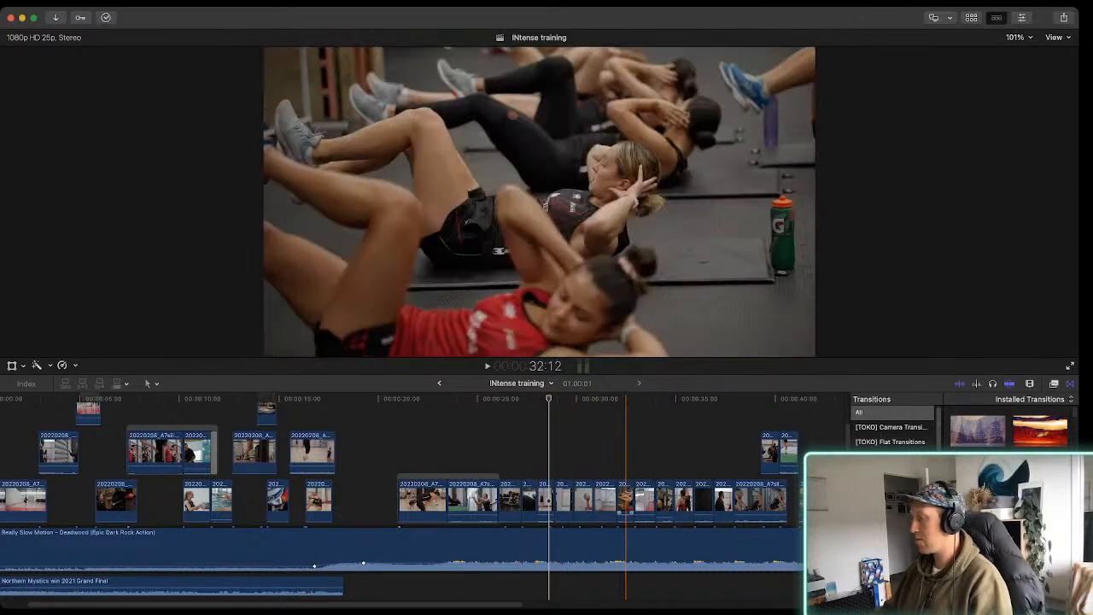
# Review the closing clips with black gaps between them from about 50 seconds, and play the ending to the music's fade
pyautogui.hscroll(5, 616, 478)
pyautogui.hscroll(5, 393, 495)
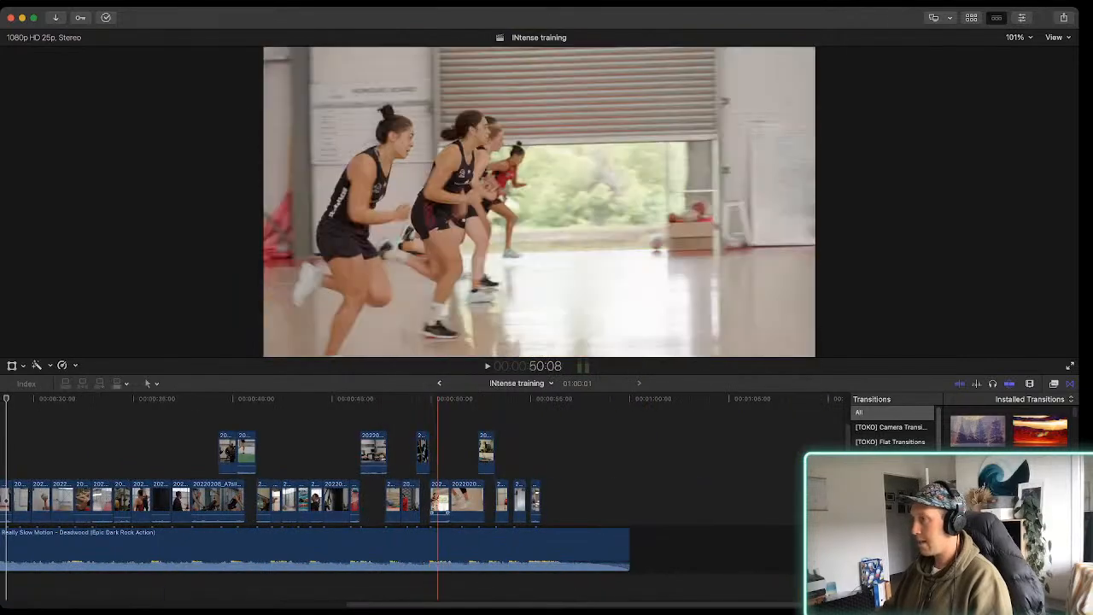
pyautogui.press('super+equal')
pyautogui.press('super+equal')
pyautogui.click(467, 499)
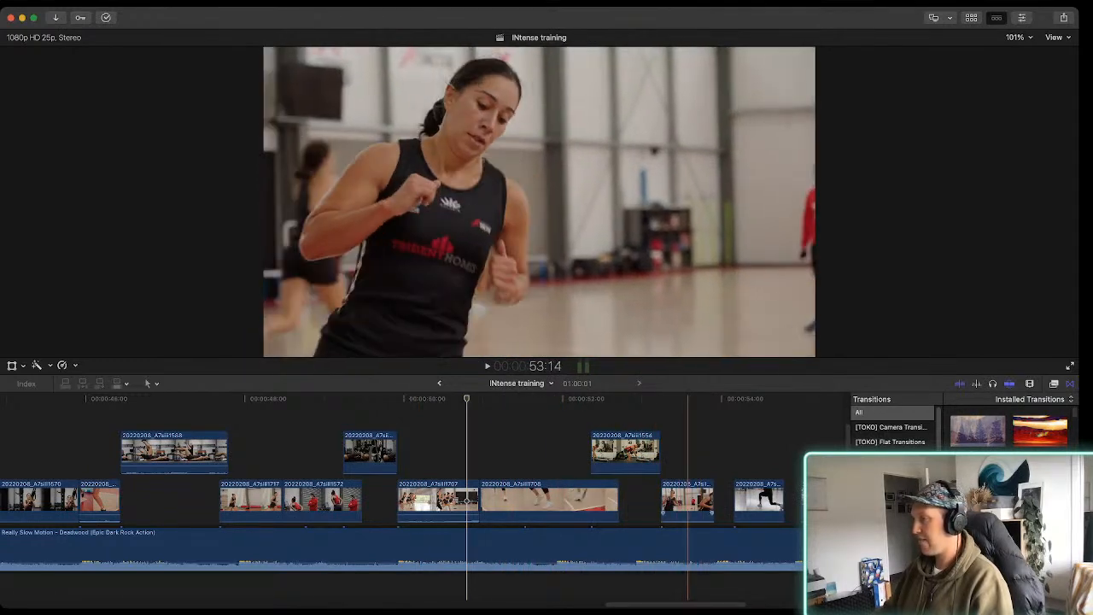
pyautogui.hscroll(5, 755, 512)
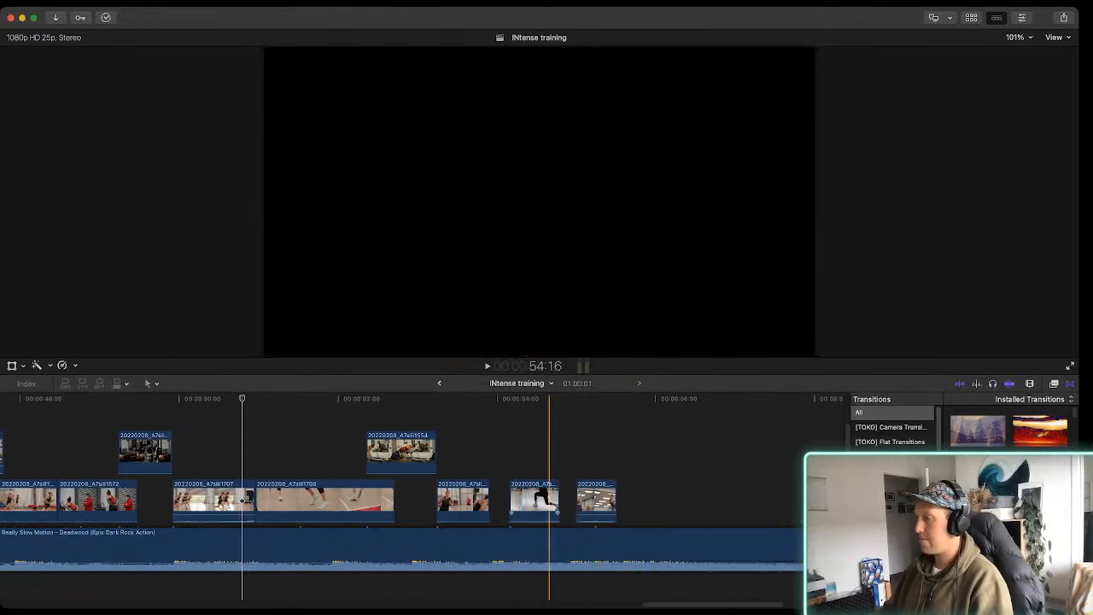
pyautogui.press('space')
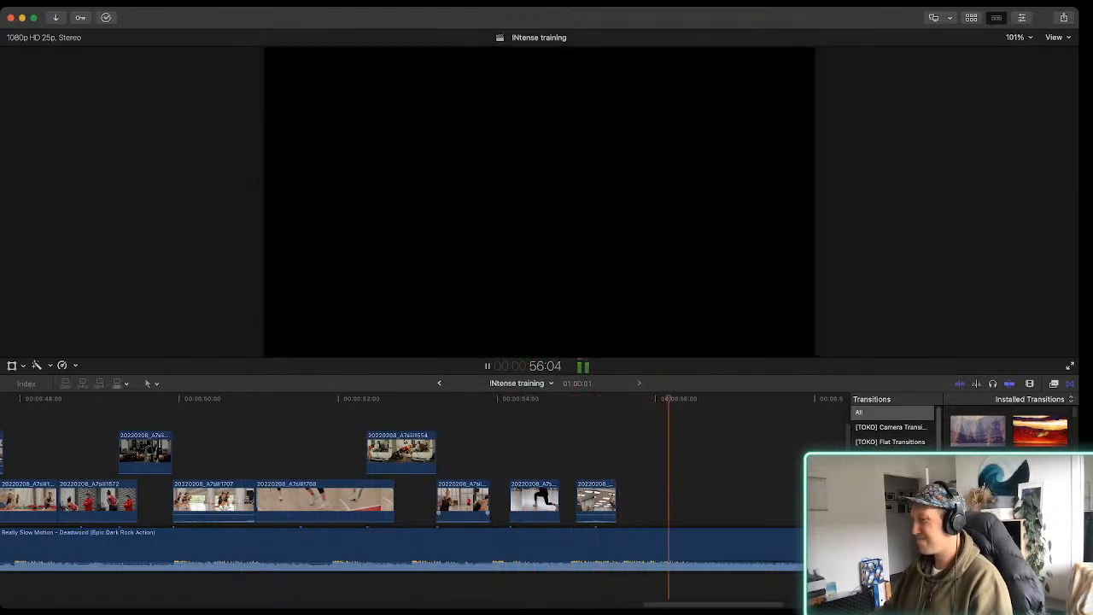
pyautogui.hscroll(4, 490, 502)
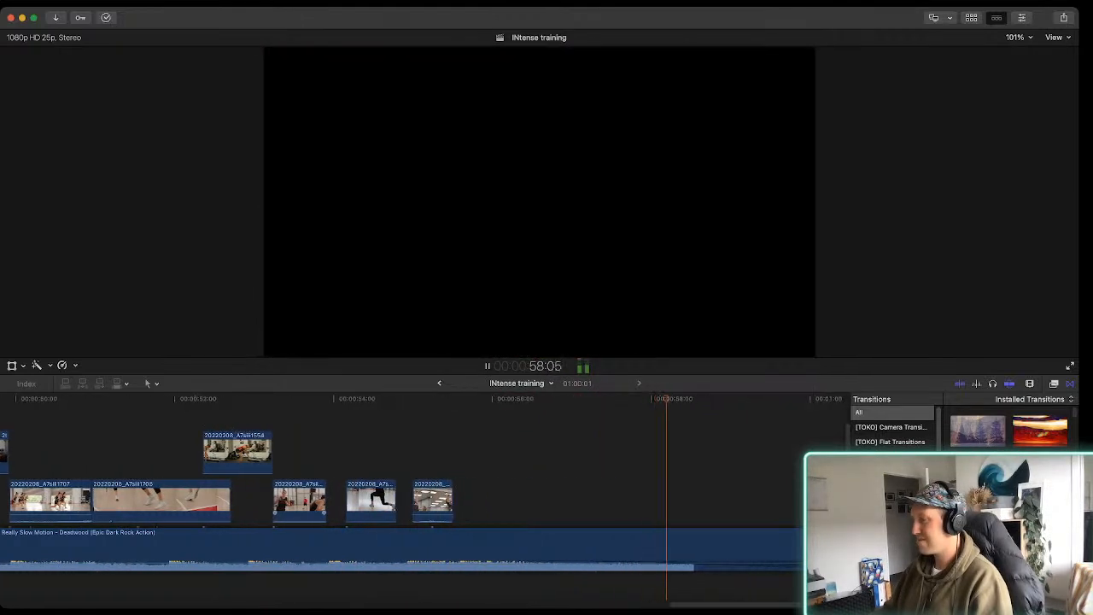
# Stop the playback near the end and bring the INtense training timeline back to its opening clips
pyautogui.press('space')
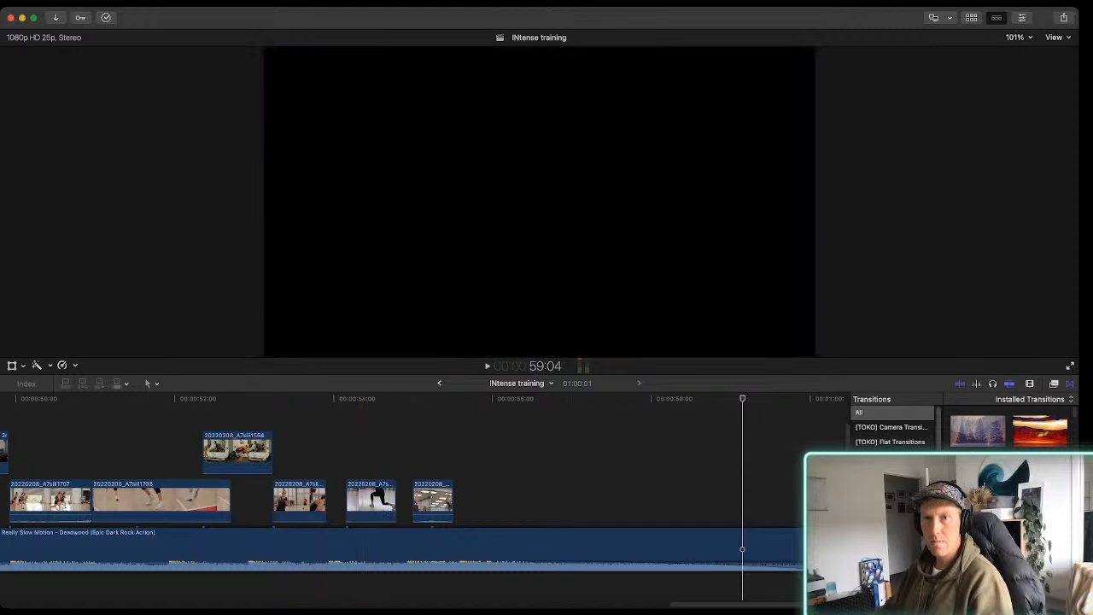
pyautogui.press('super+Tab')
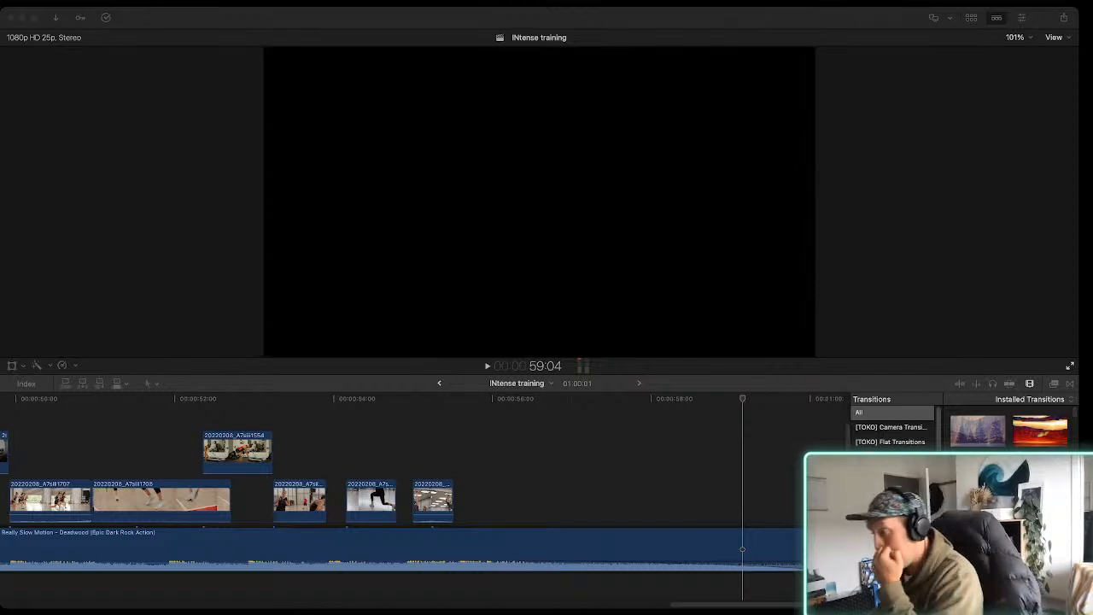
pyautogui.press('super+Tab')
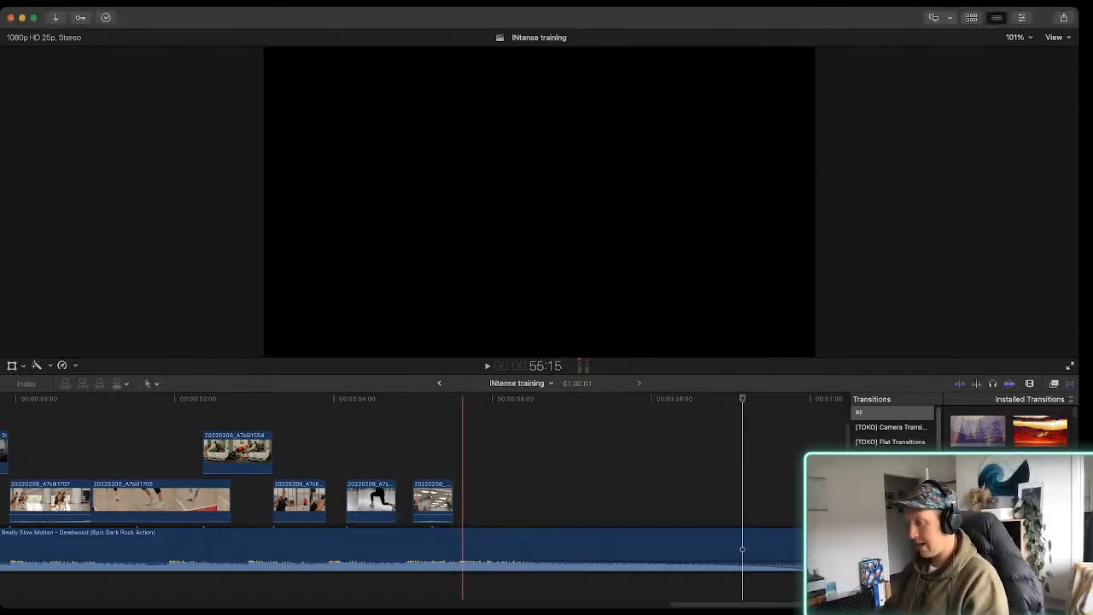
pyautogui.press('super+minus')
pyautogui.press('super+minus')
pyautogui.hscroll(-4, 462, 500)
pyautogui.hscroll(-6, 407, 499)
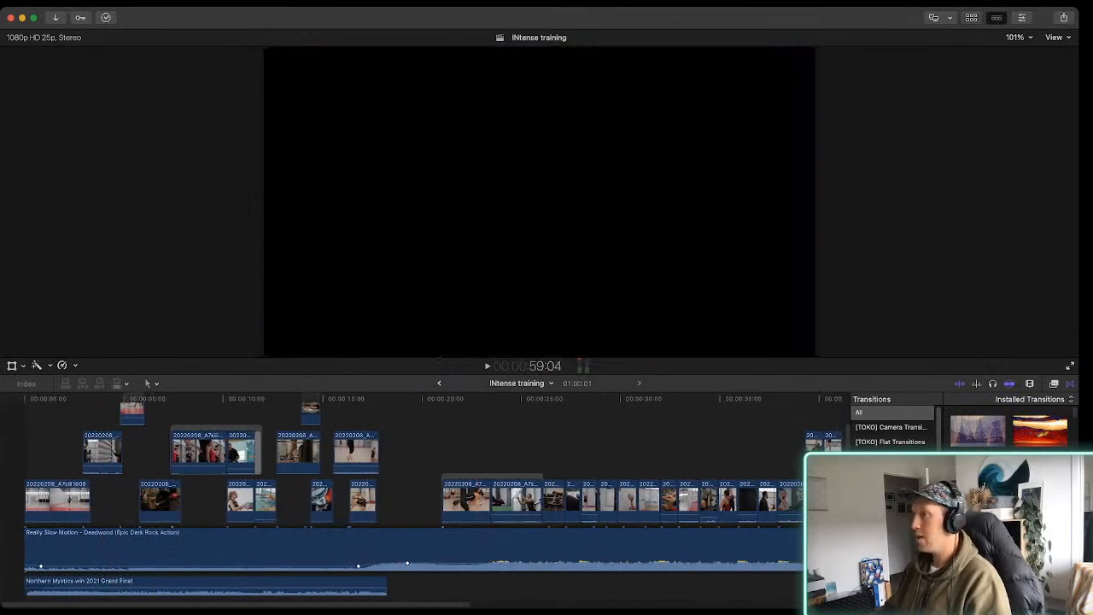
# Find clip 20220208_A7siii1542 in the 8-02-22 event footage and append its marked range to the REEL 1 timeline
pyautogui.press('ctrl+super+1')
pyautogui.scroll(20, 326, 203)
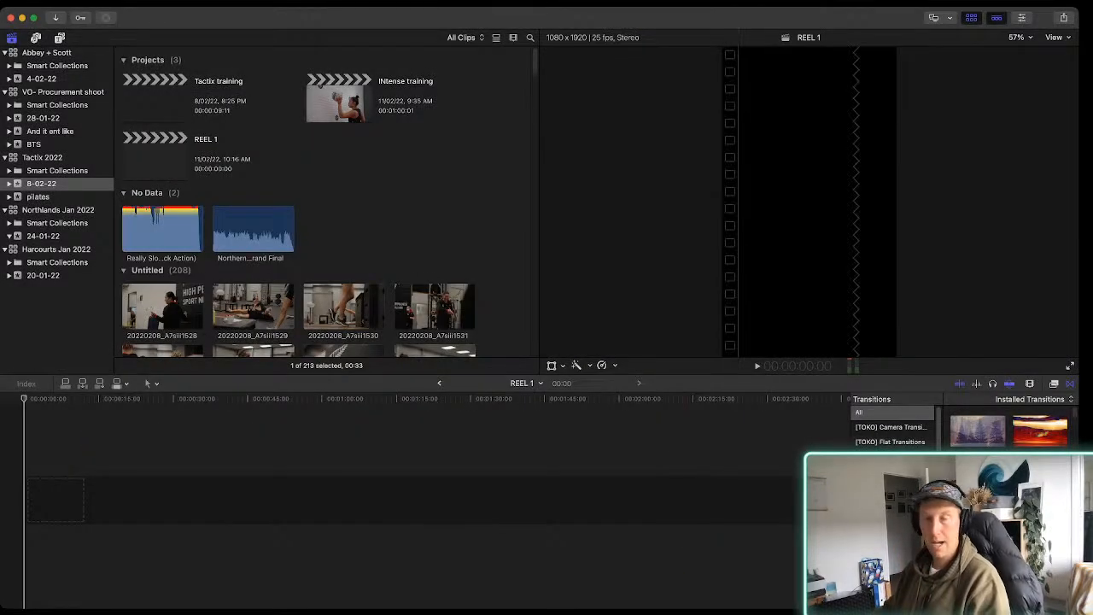
pyautogui.scroll(-3, 285, 222)
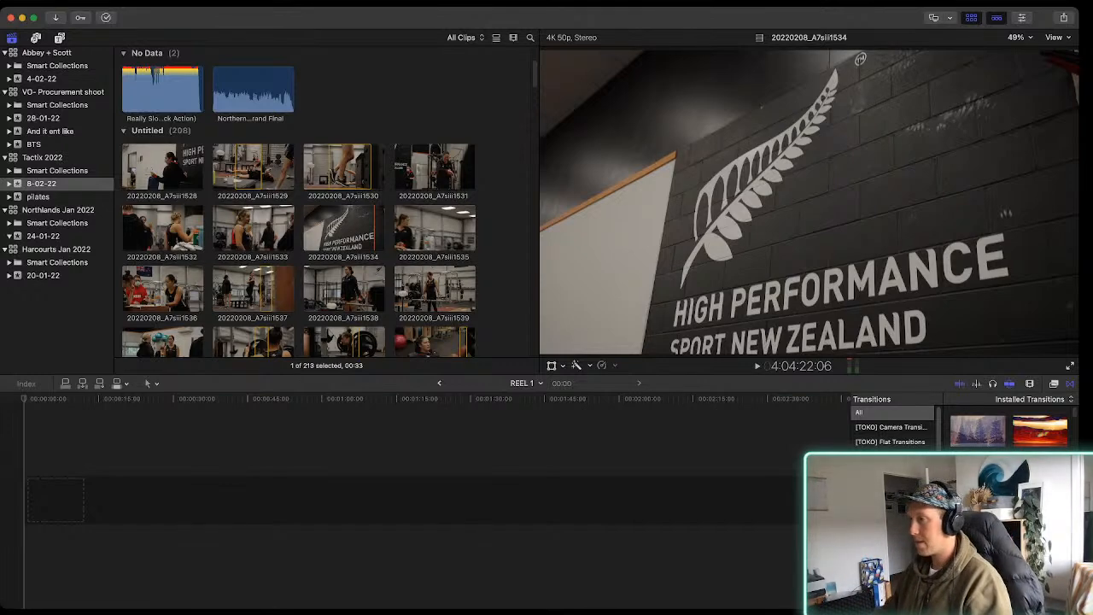
pyautogui.scroll(-2, 299, 201)
pyautogui.scroll(-10, 299, 202)
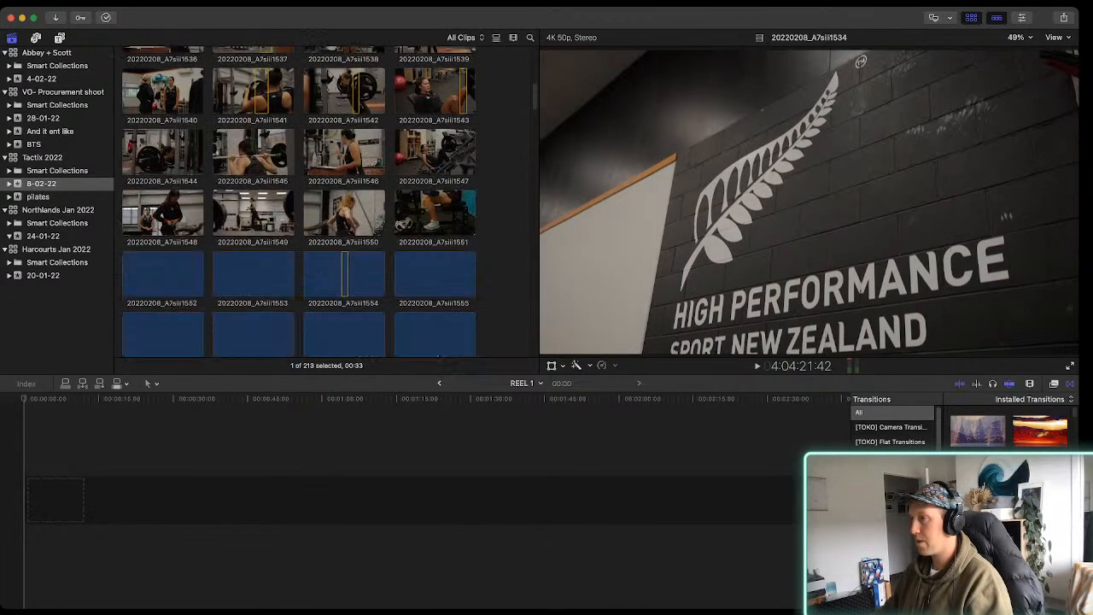
pyautogui.click(353, 107)
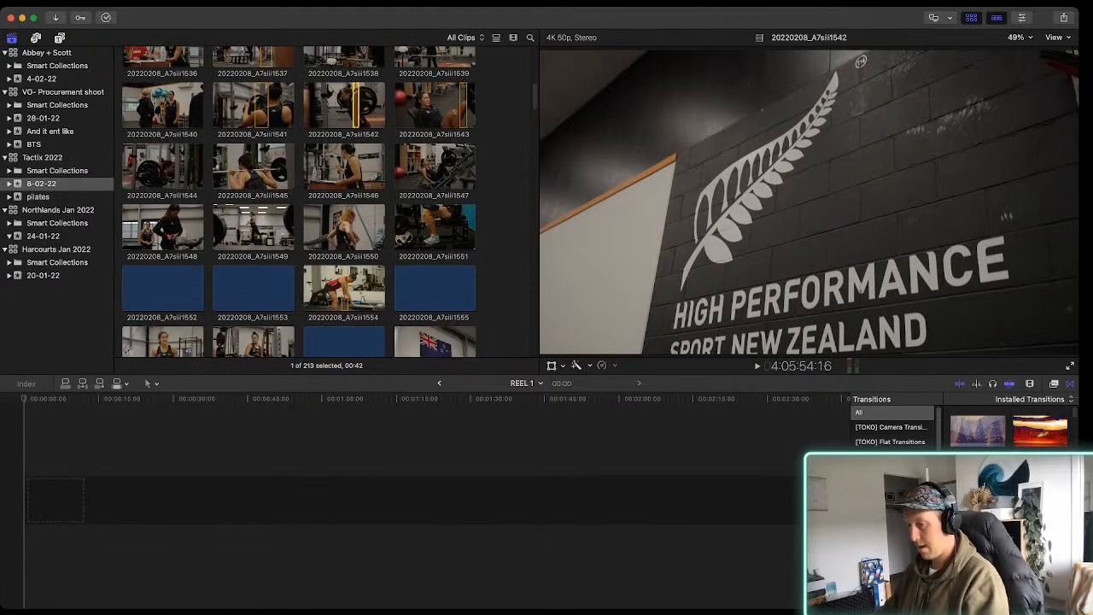
pyautogui.press('e')
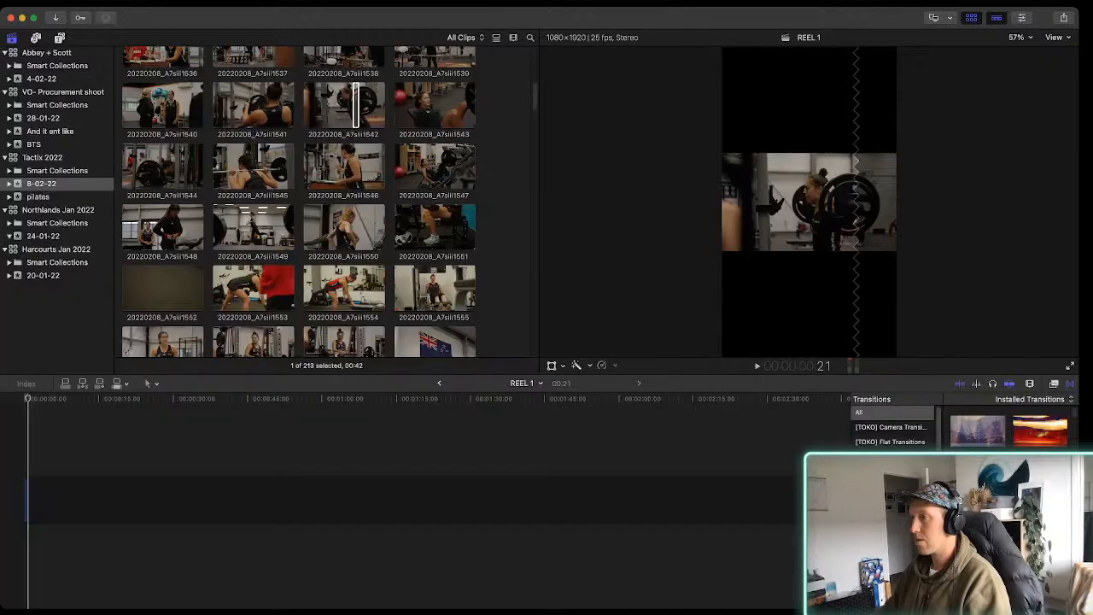
# Select the barbell clip in the REEL 1 timeline at frame 12 and show its video properties
pyautogui.press('super+equal')
pyautogui.press('super+equal')
pyautogui.press('super+equal')
pyautogui.press('super+equal')
pyautogui.press('super+equal')
pyautogui.press('super+equal')
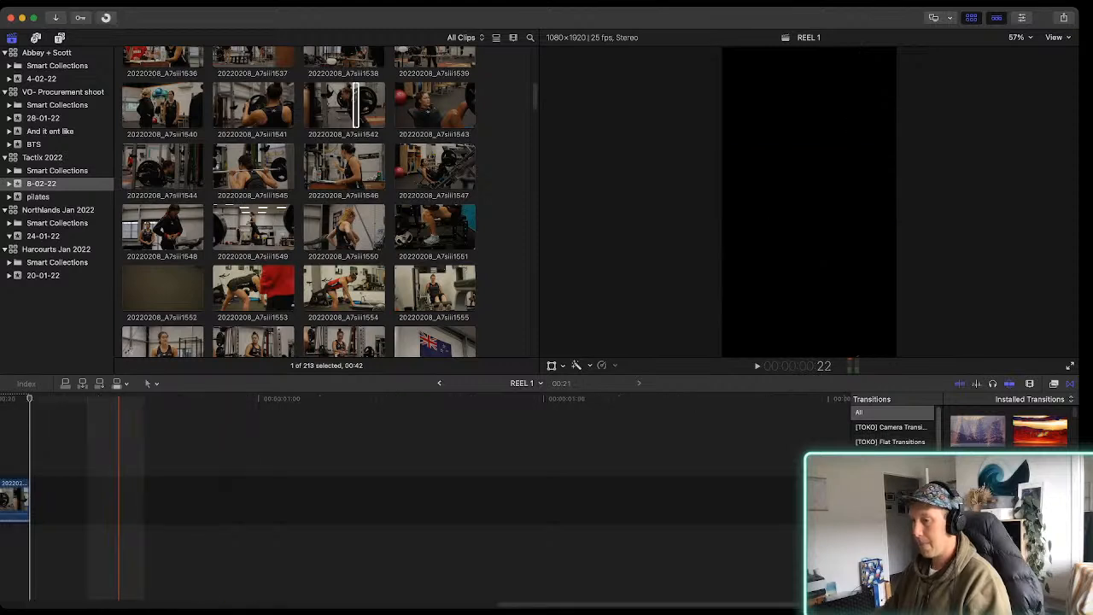
pyautogui.hscroll(-7, 151, 496)
pyautogui.hscroll(-3, 151, 495)
pyautogui.press('super+minus')
pyautogui.press('super+minus')
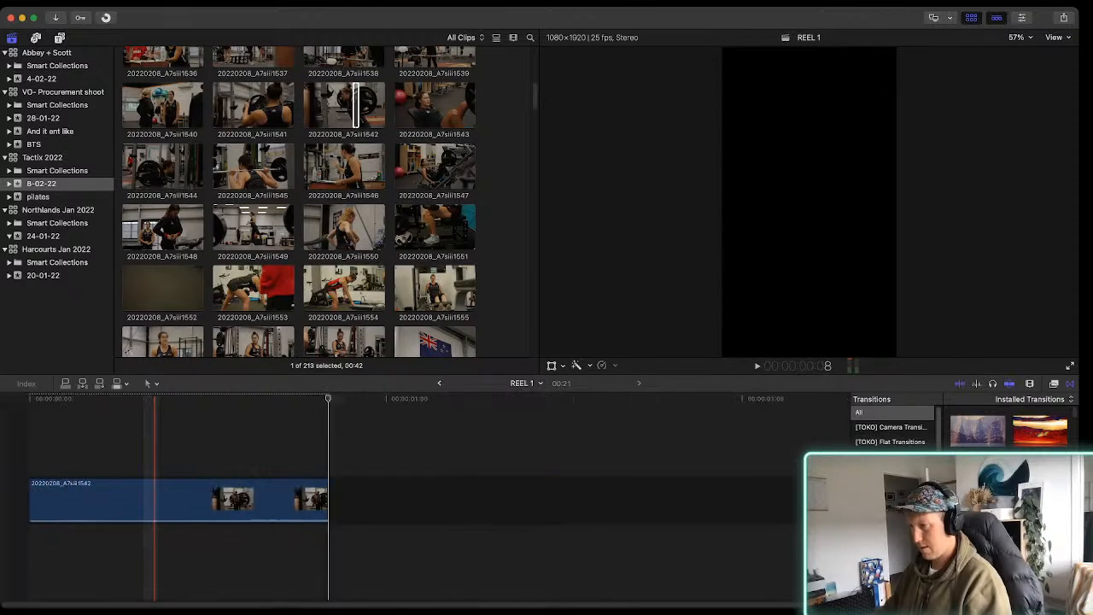
pyautogui.click(161, 513)
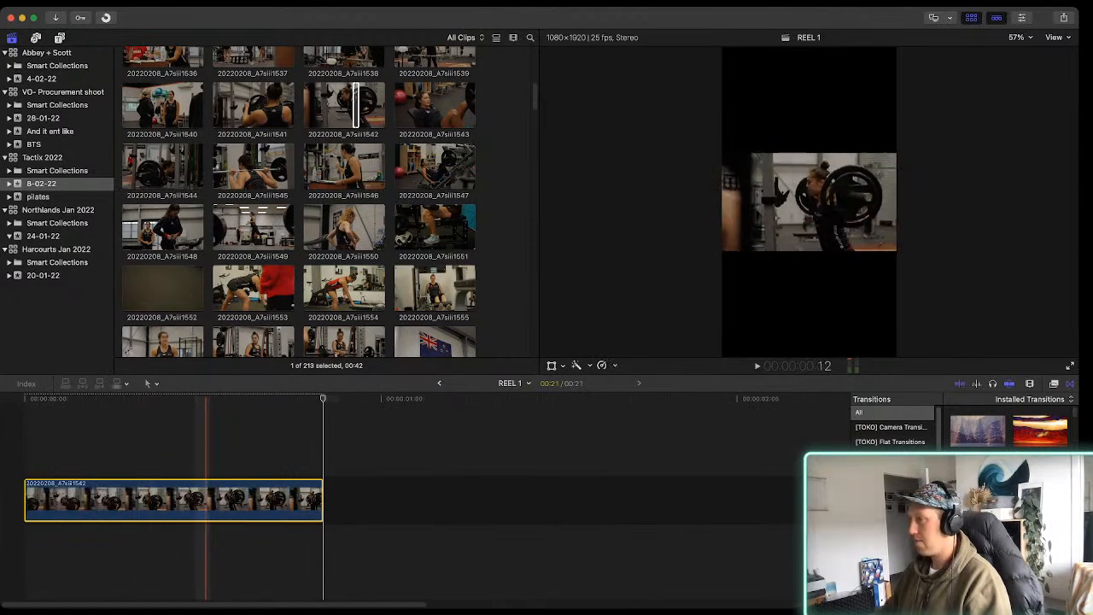
pyautogui.click(206, 504)
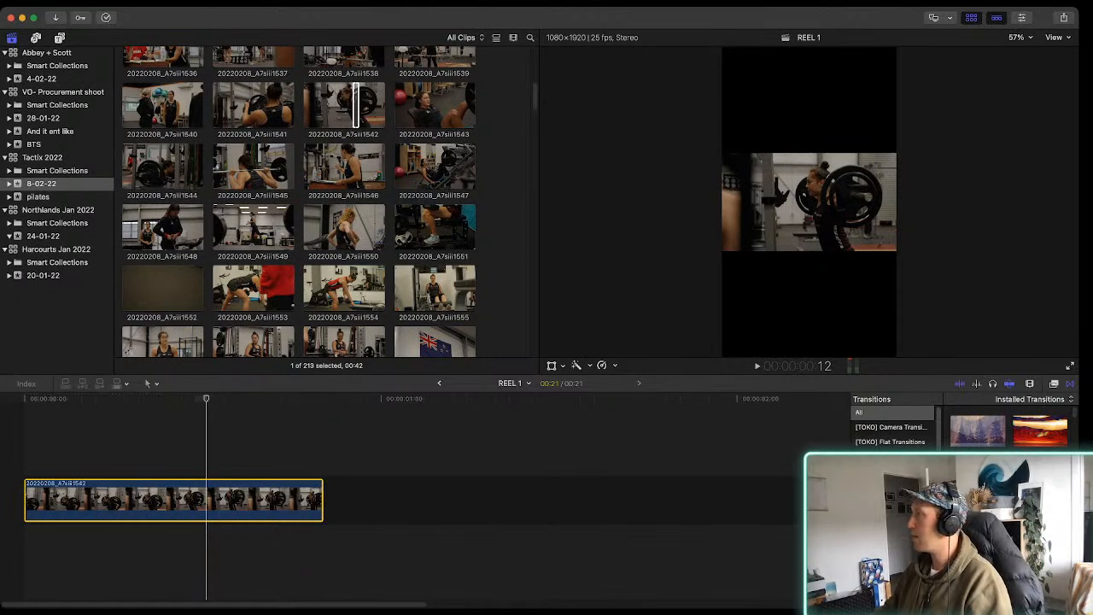
pyautogui.press('super+6')
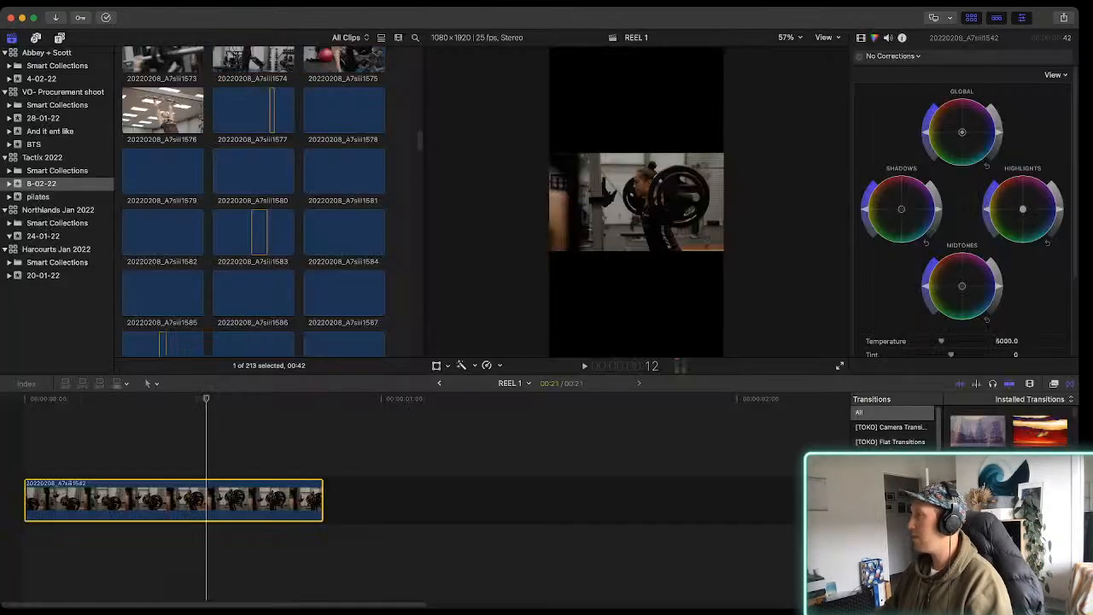
pyautogui.click(861, 38)
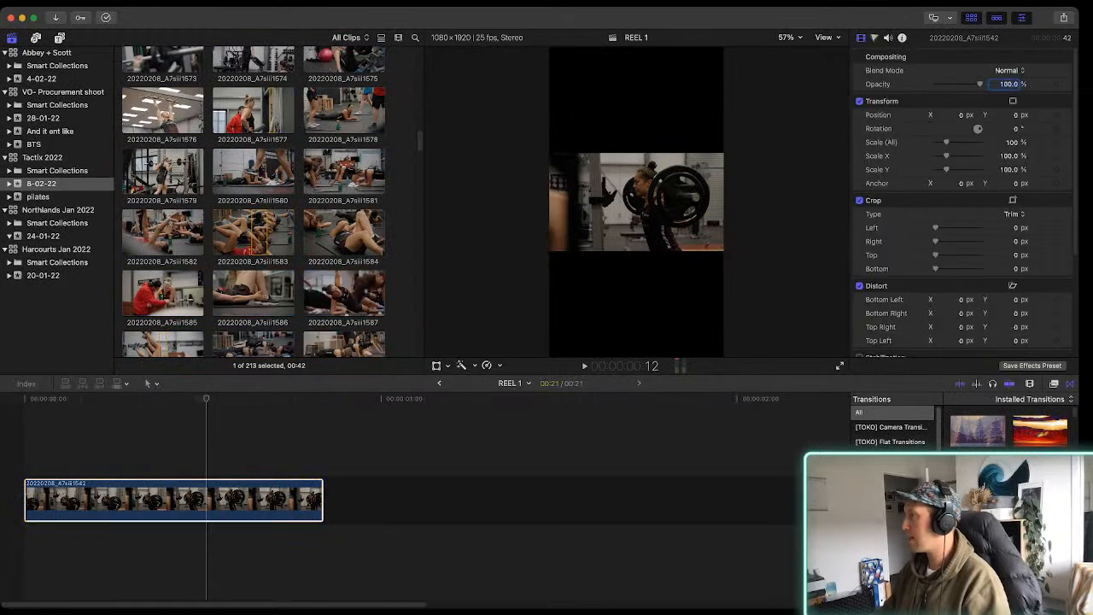
# Set the barbell clip's Spatial Conform type to Fill and play it to check the vertical framing
pyautogui.scroll(-5, 965, 213)
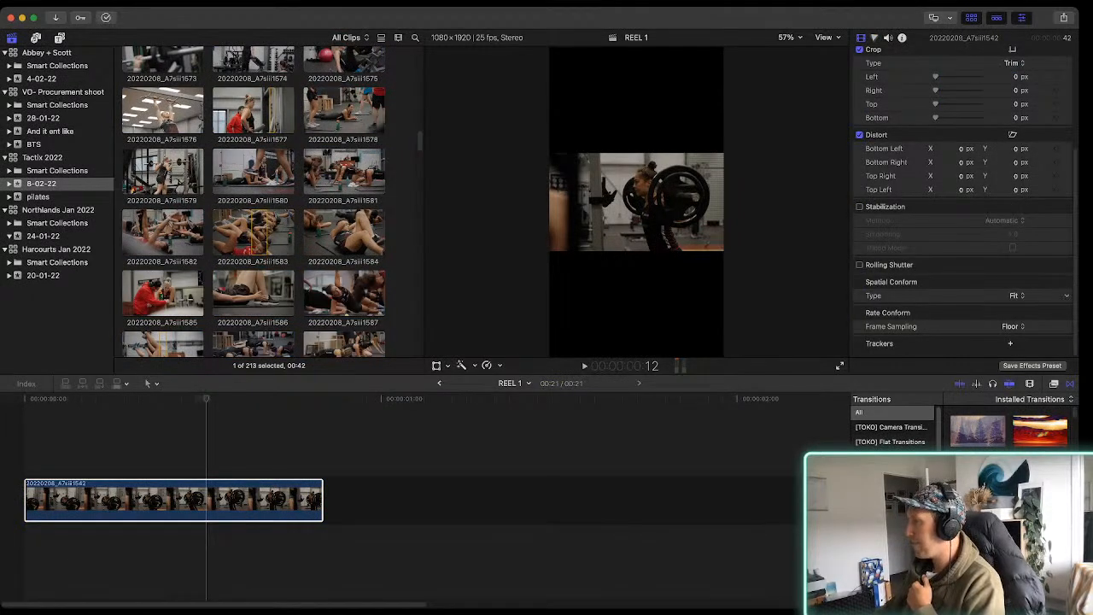
pyautogui.click(1015, 310)
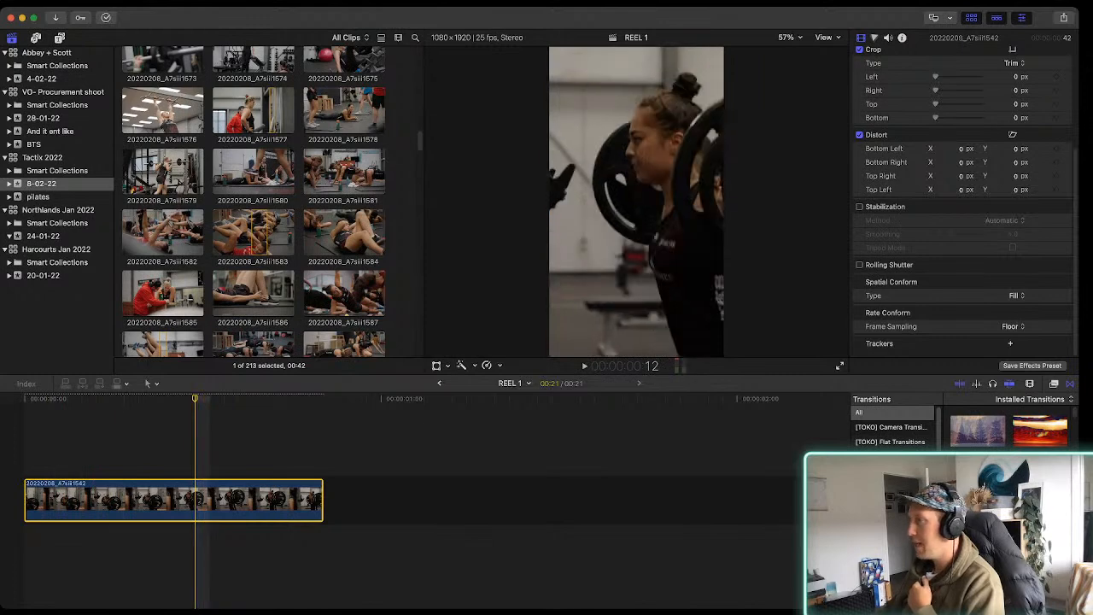
pyautogui.press('Left')
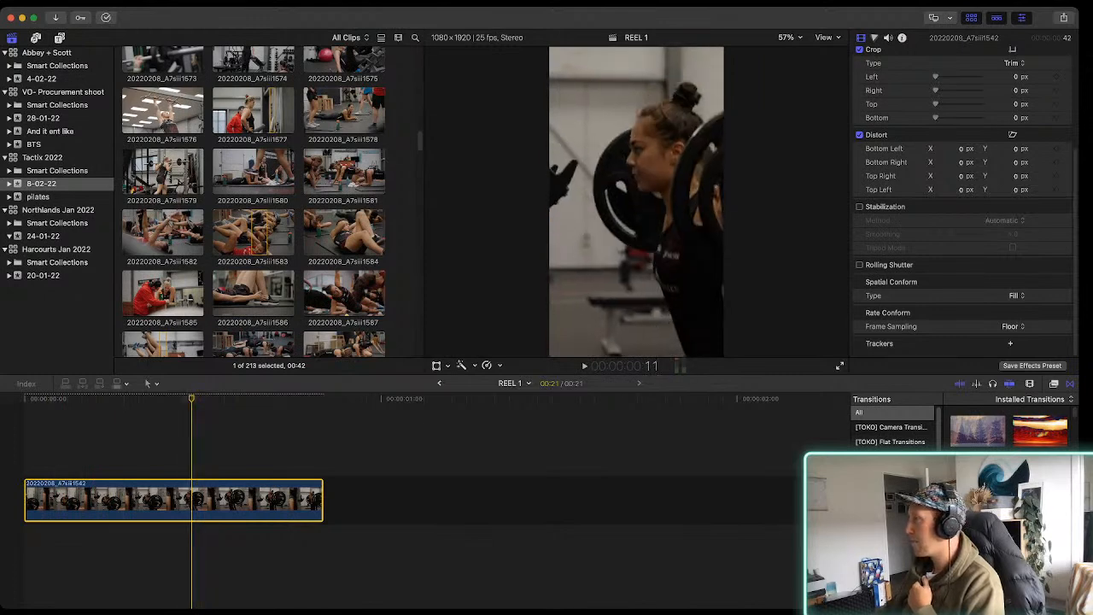
pyautogui.press('super+shift+a')
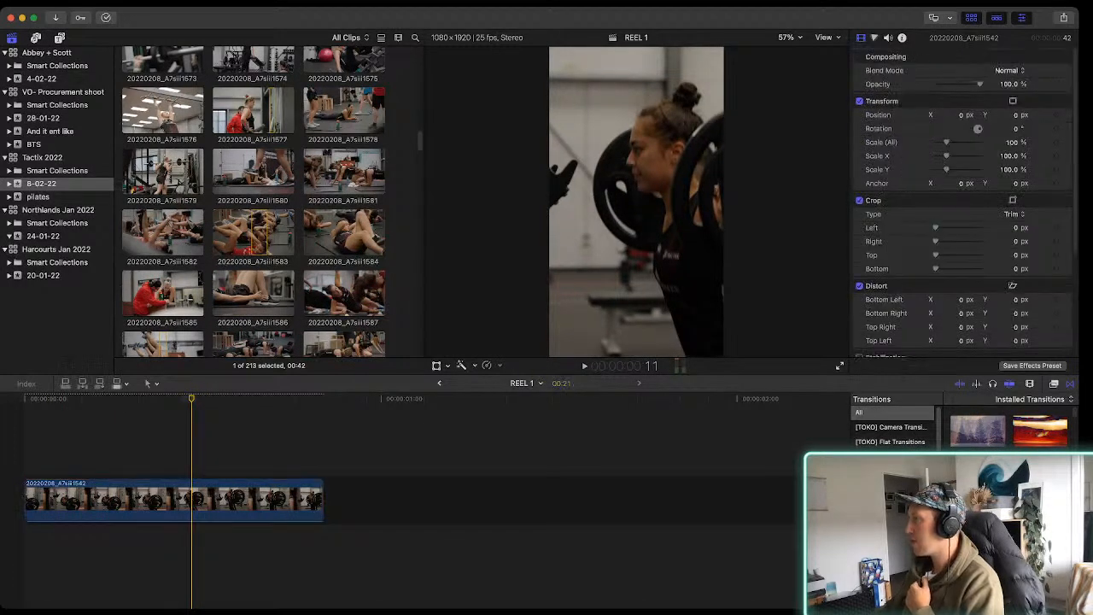
pyautogui.press('space')
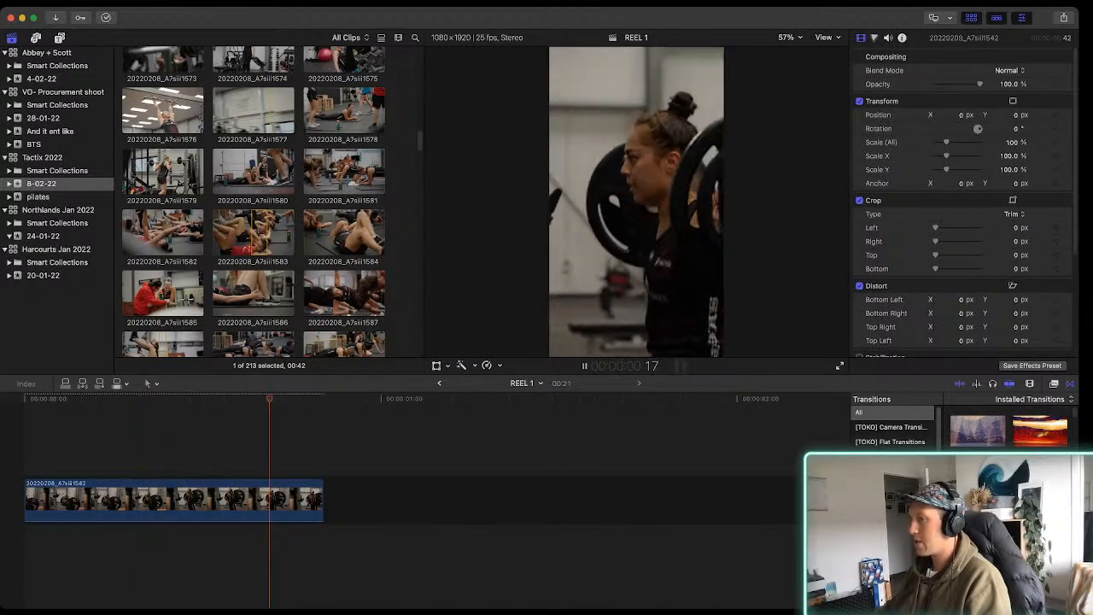
pyautogui.press('space')
# Set the barbell clip's Spatial Conform type to Fit and scale it to 319% to fill the vertical frame
pyautogui.scroll(-5, 965, 200)
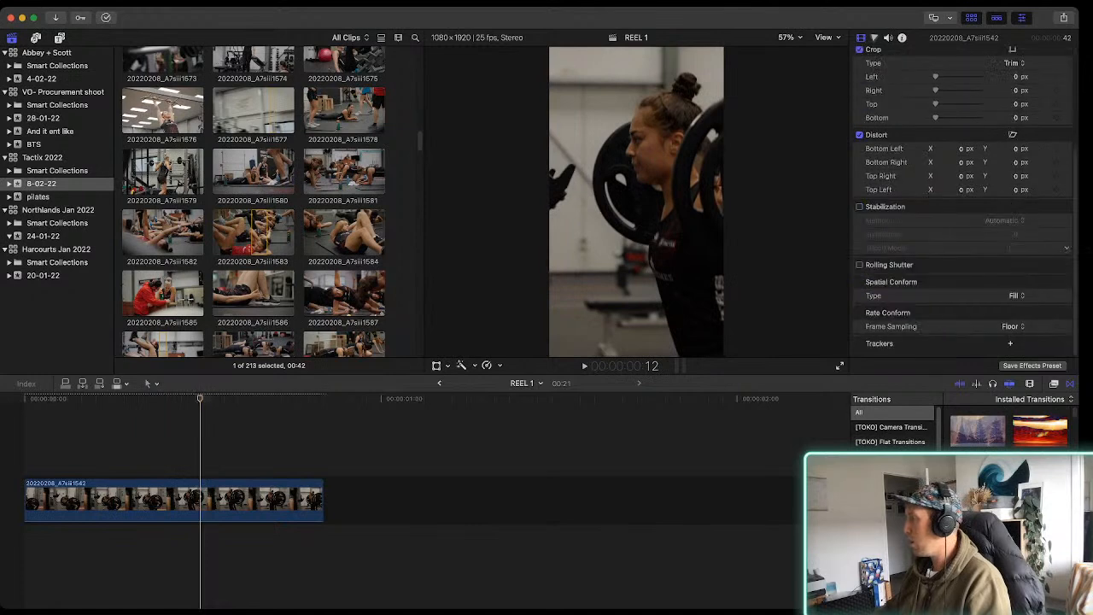
pyautogui.click(1014, 284)
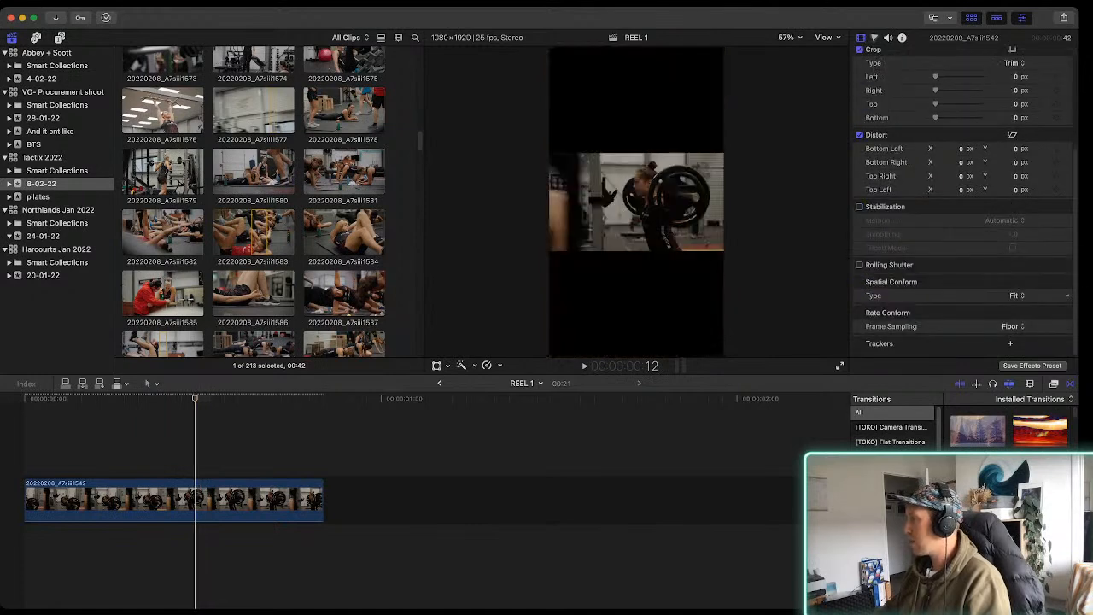
pyautogui.scroll(4, 966, 201)
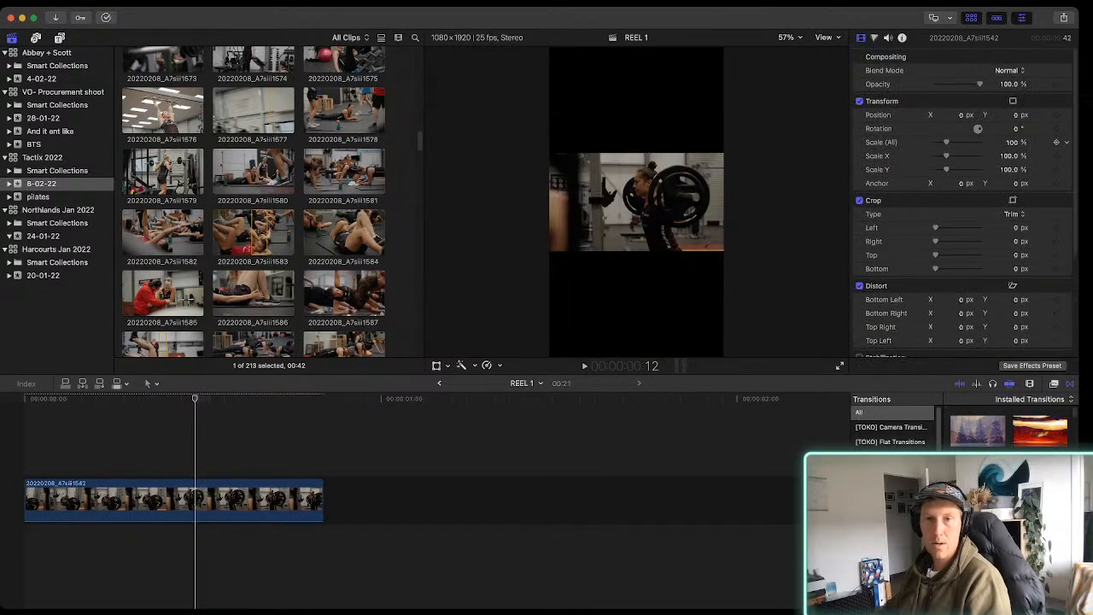
pyautogui.moveTo(946, 143); pyautogui.dragTo(970, 143)
pyautogui.press('space')
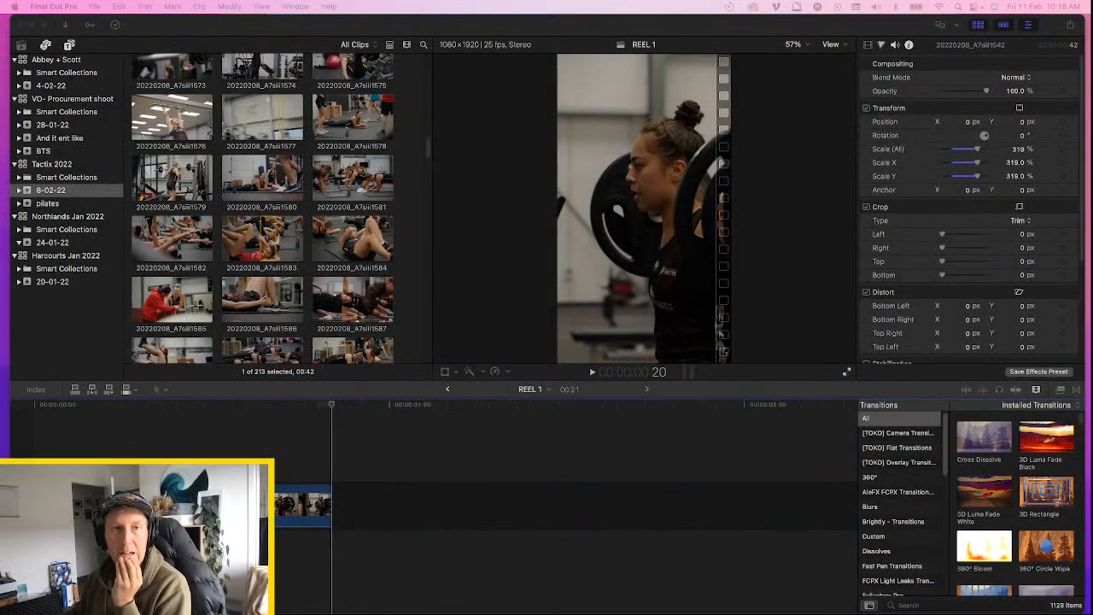
# Switch to Chrome with the Epidemic Sound page and widen its window across the full screen
pyautogui.press('super+Tab')
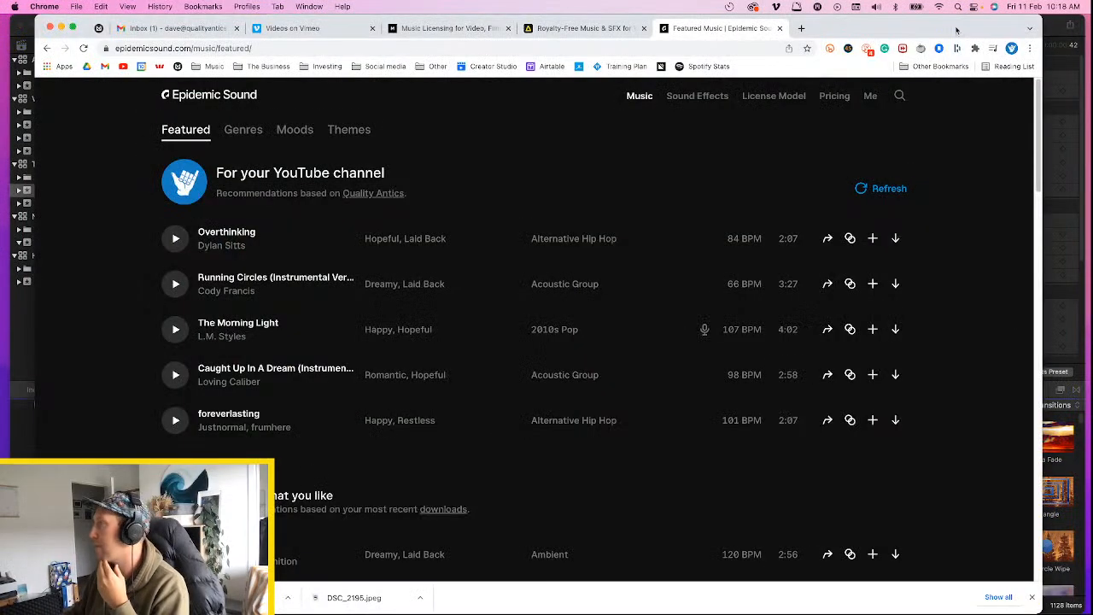
pyautogui.moveTo(1042, 21); pyautogui.dragTo(1089, 21)
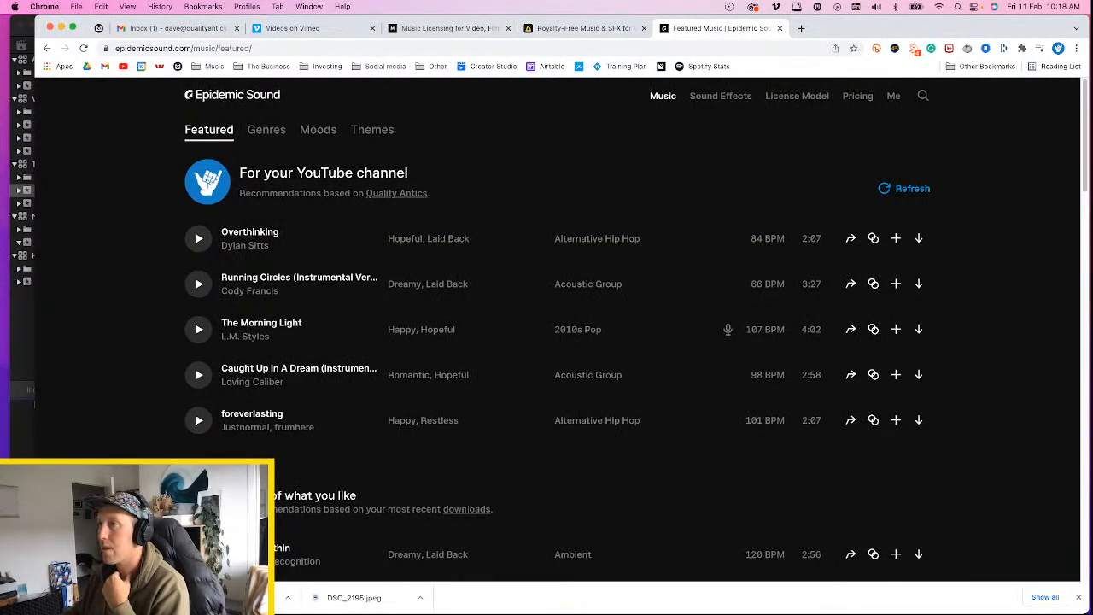
pyautogui.moveTo(37, 17); pyautogui.dragTo(5, 17)
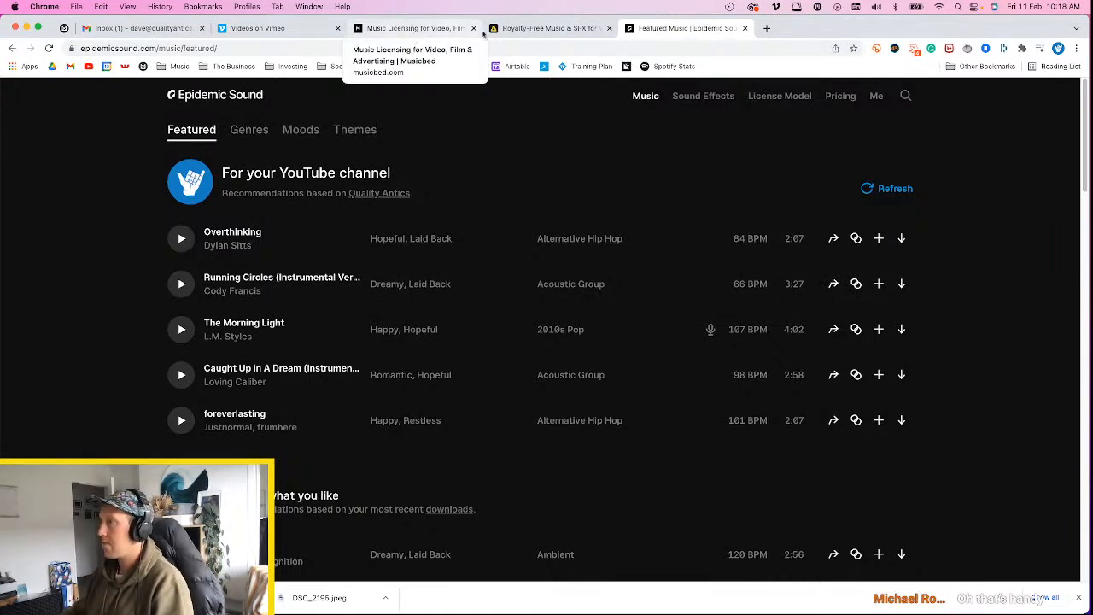
# Show the Artlist home page, and look over the Musicbed home page as another music licensing source
pyautogui.click(583, 29)
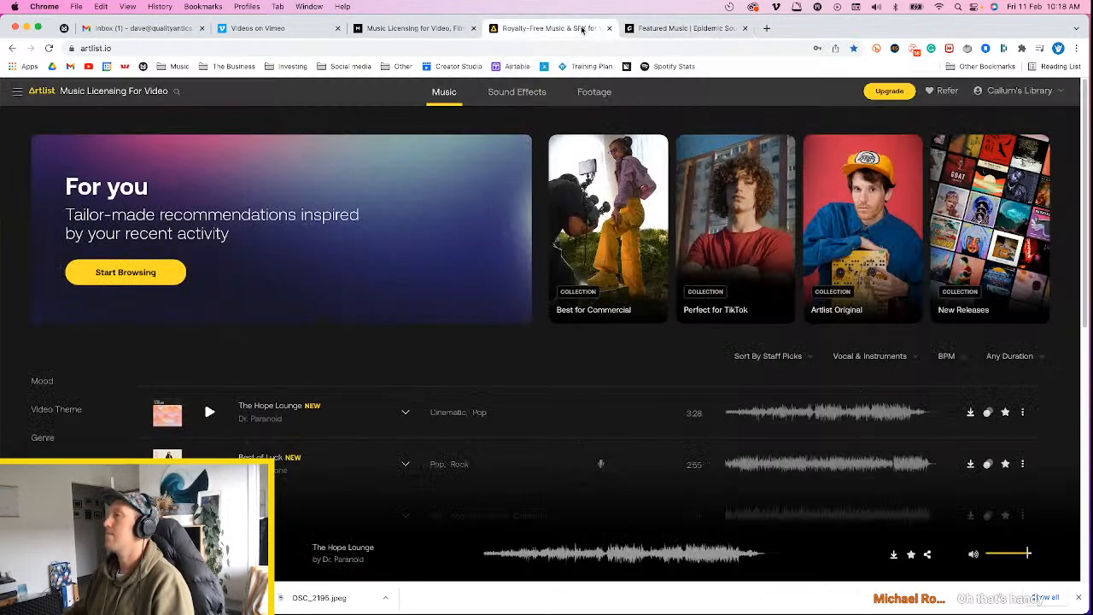
pyautogui.click(387, 32)
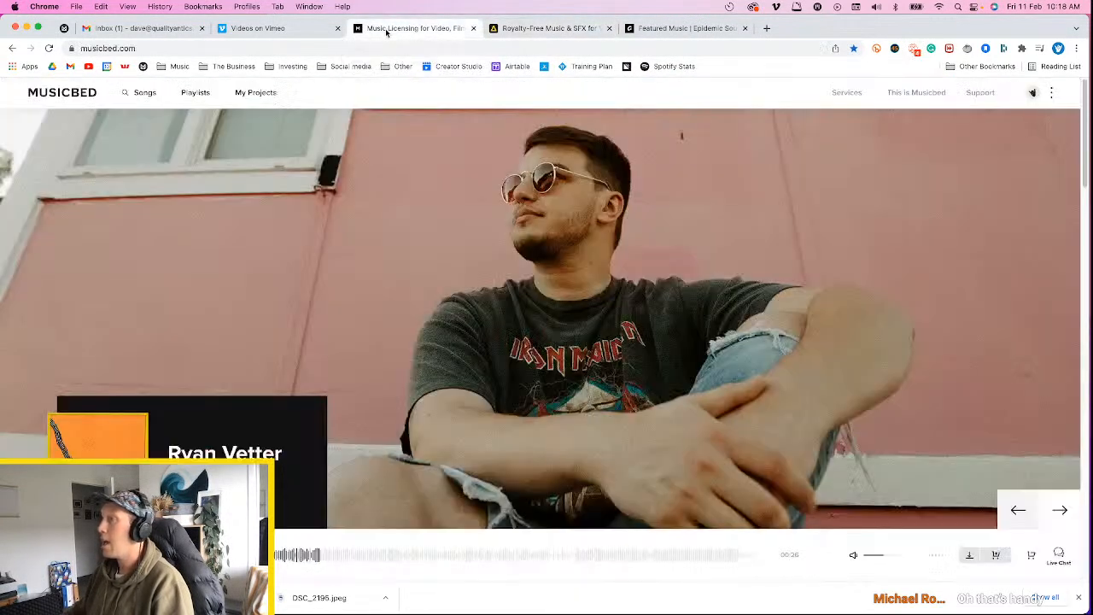
pyautogui.scroll(-5, 464, 391)
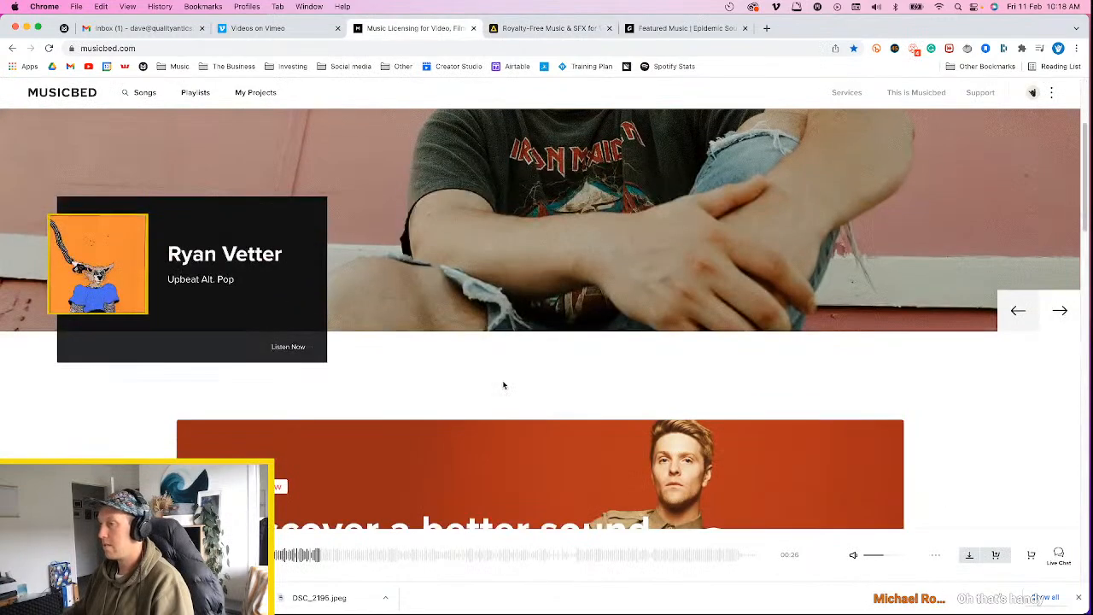
pyautogui.scroll(5, 586, 398)
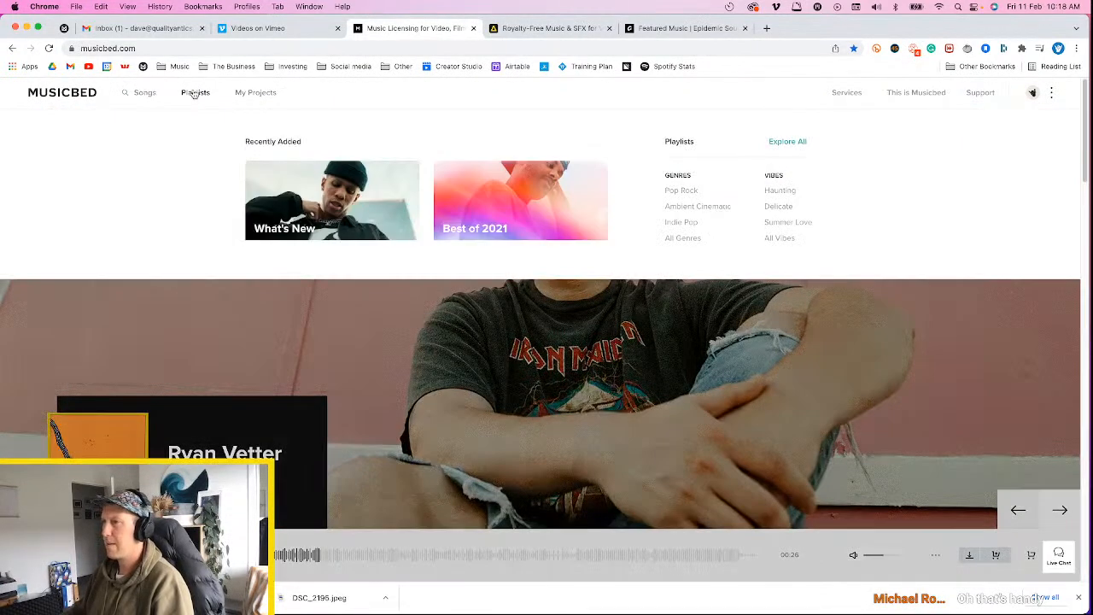
# Browse Musicbed's playlists and open the Power playlist in a new tab
pyautogui.click(195, 92)
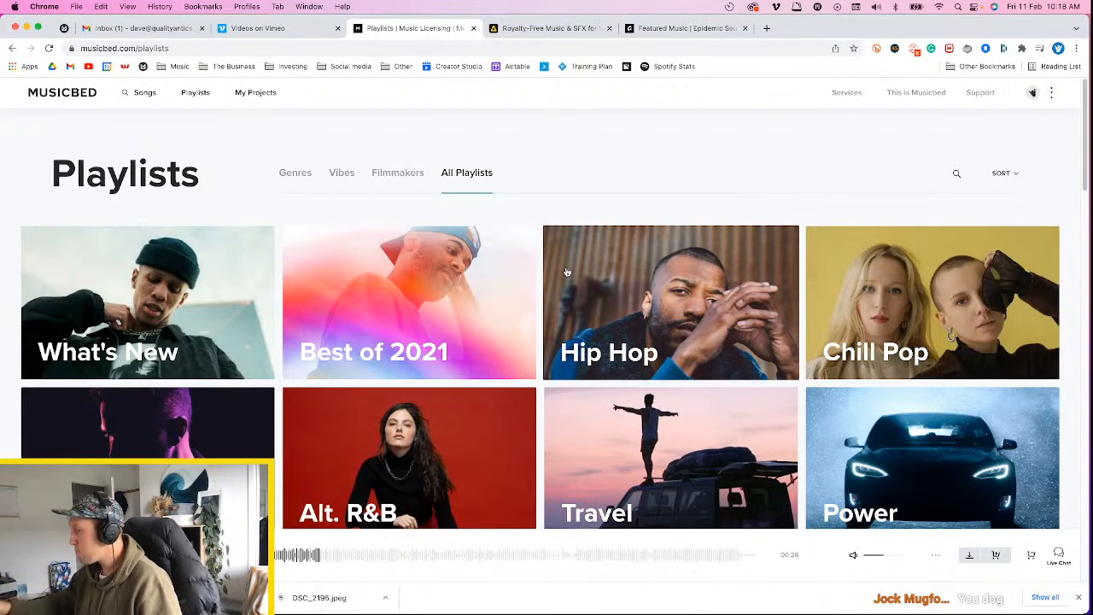
pyautogui.scroll(-3, 680, 400)
pyautogui.scroll(-2, 680, 401)
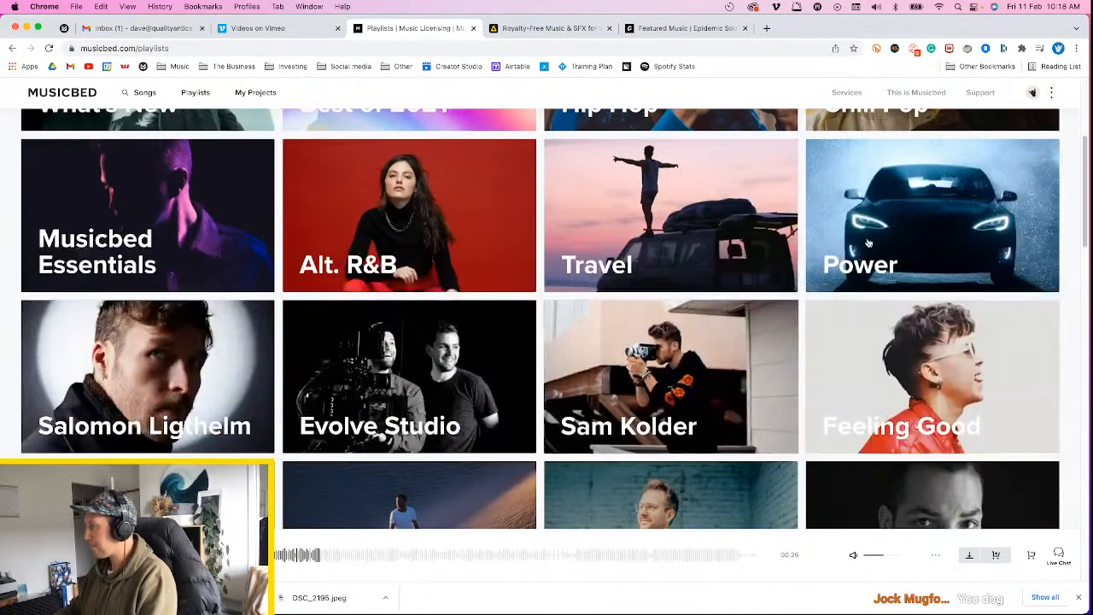
pyautogui.rightClick(897, 240)
pyautogui.click(908, 245)
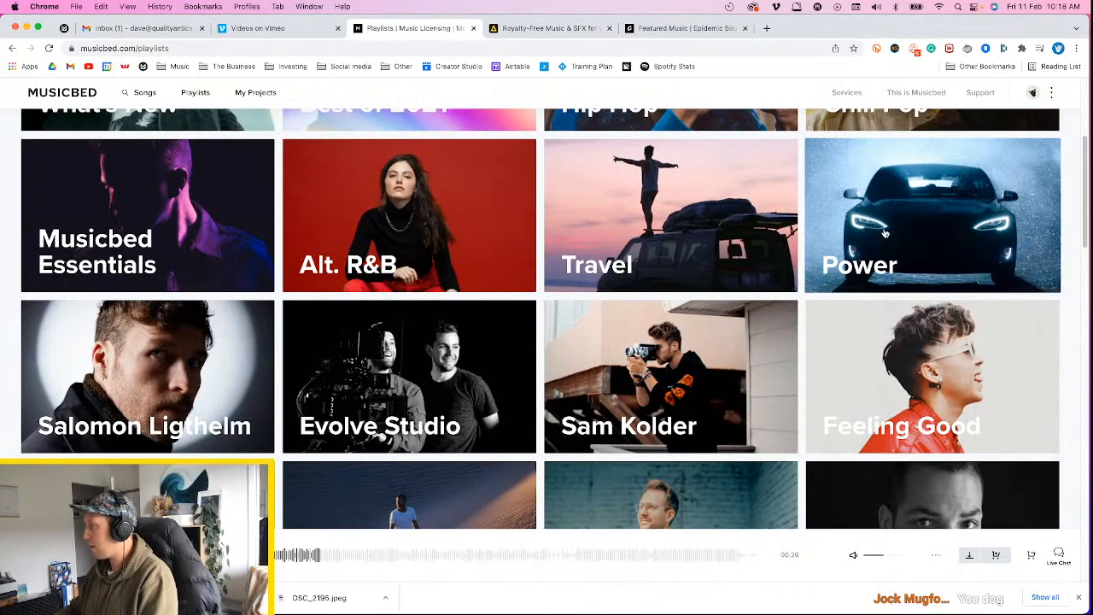
pyautogui.scroll(-8, 452, 327)
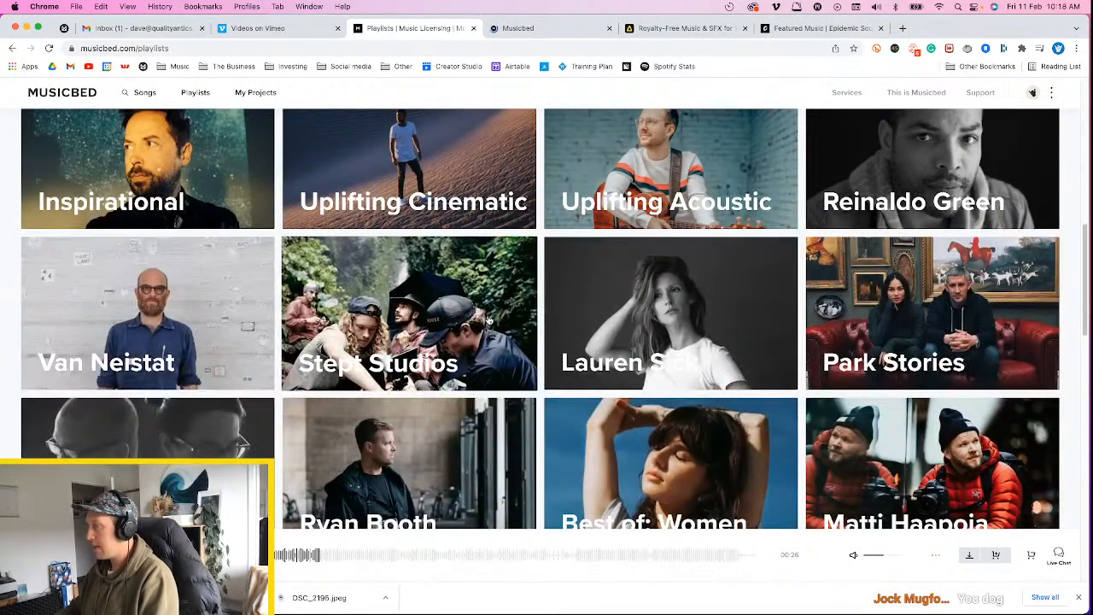
# Browse Musicbed's Vibes playlists and open the Gameday playlist
pyautogui.scroll(10, 487, 324)
pyautogui.moveTo(196, 92)
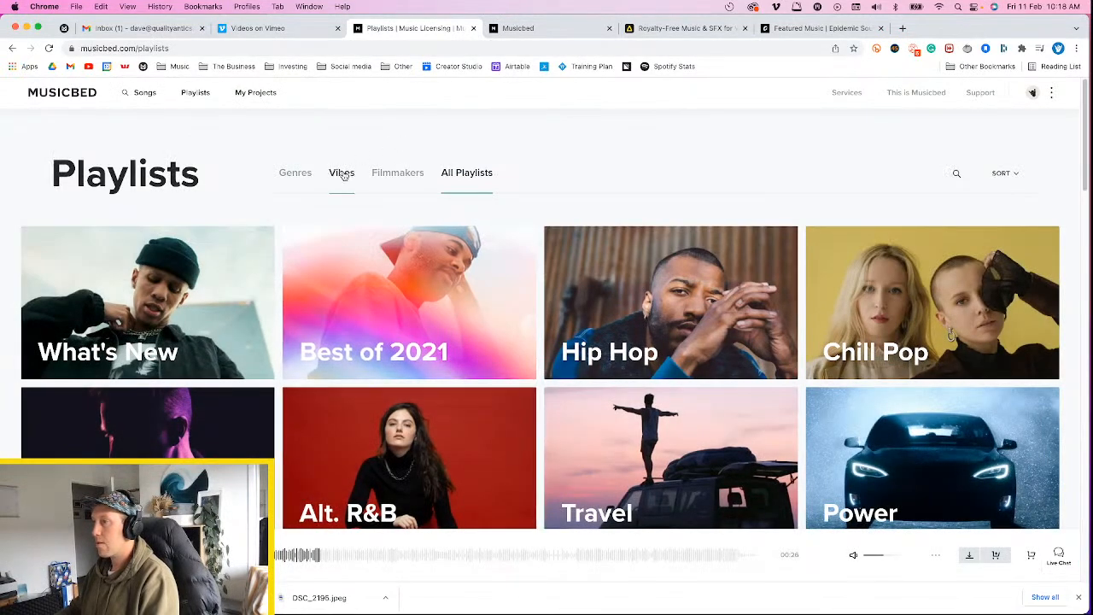
pyautogui.click(342, 173)
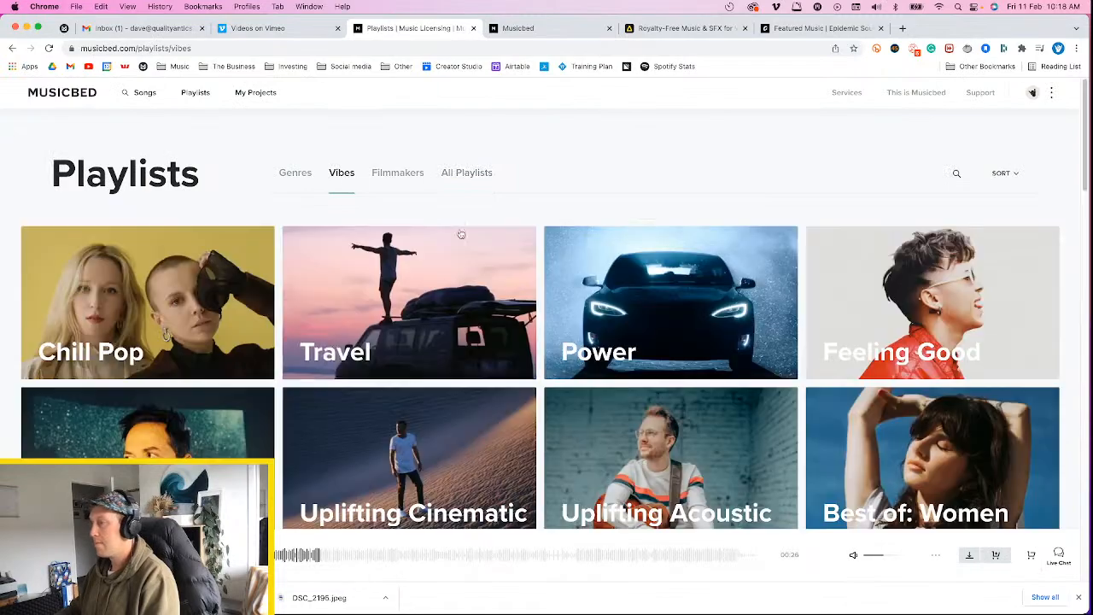
pyautogui.scroll(-5, 602, 317)
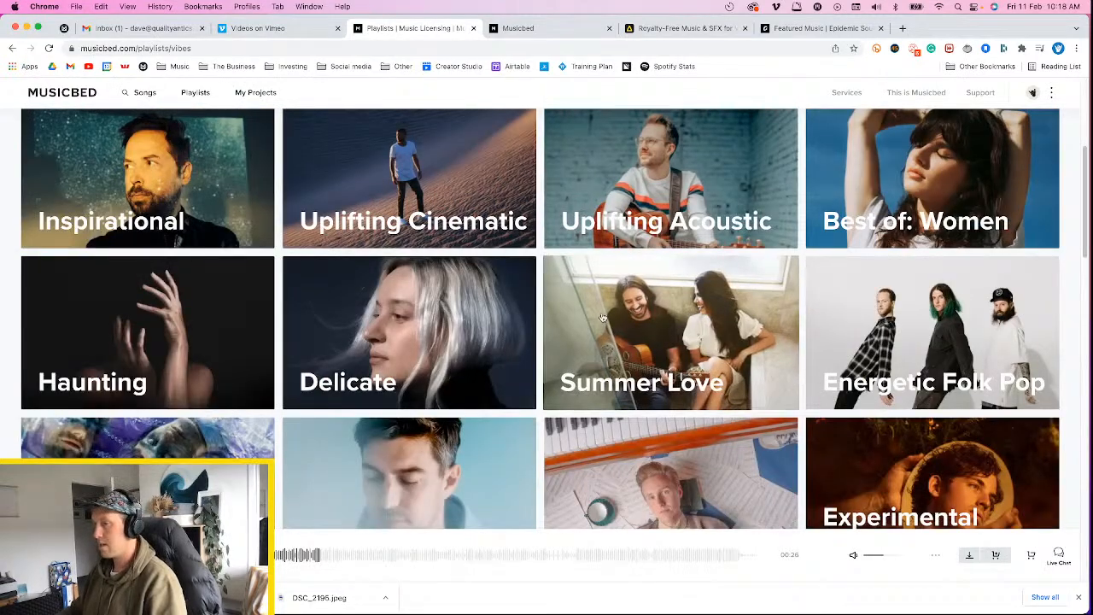
pyautogui.scroll(-3, 602, 318)
pyautogui.scroll(-2, 667, 323)
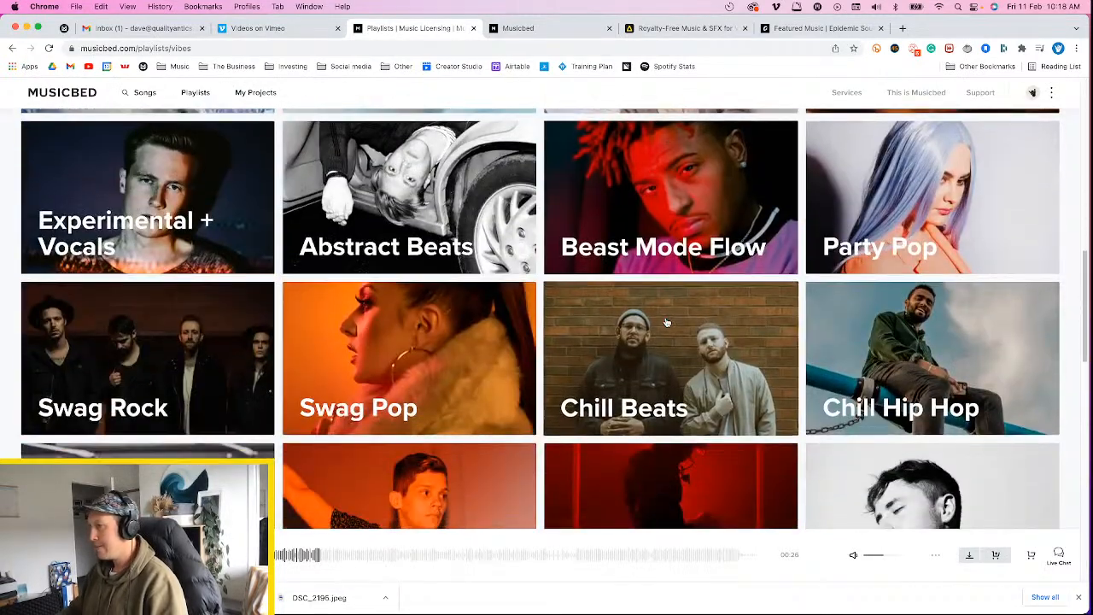
pyautogui.scroll(-3, 667, 323)
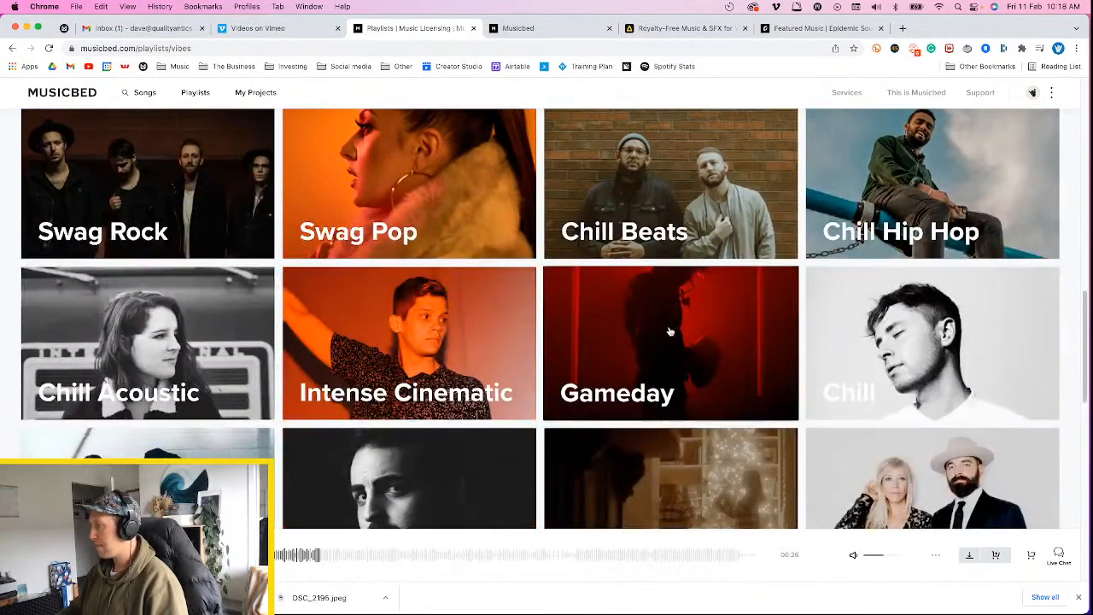
pyautogui.click(668, 328)
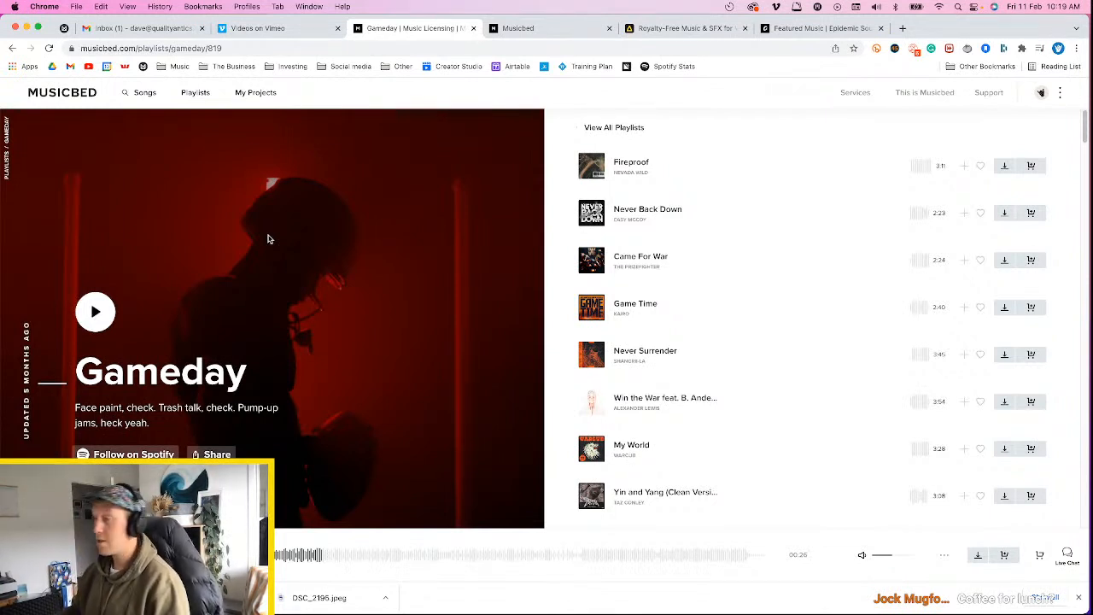
# Preview Fireproof at several points, and listen to the opening of Never Back Down from the Gameday playlist
pyautogui.click(591, 166)
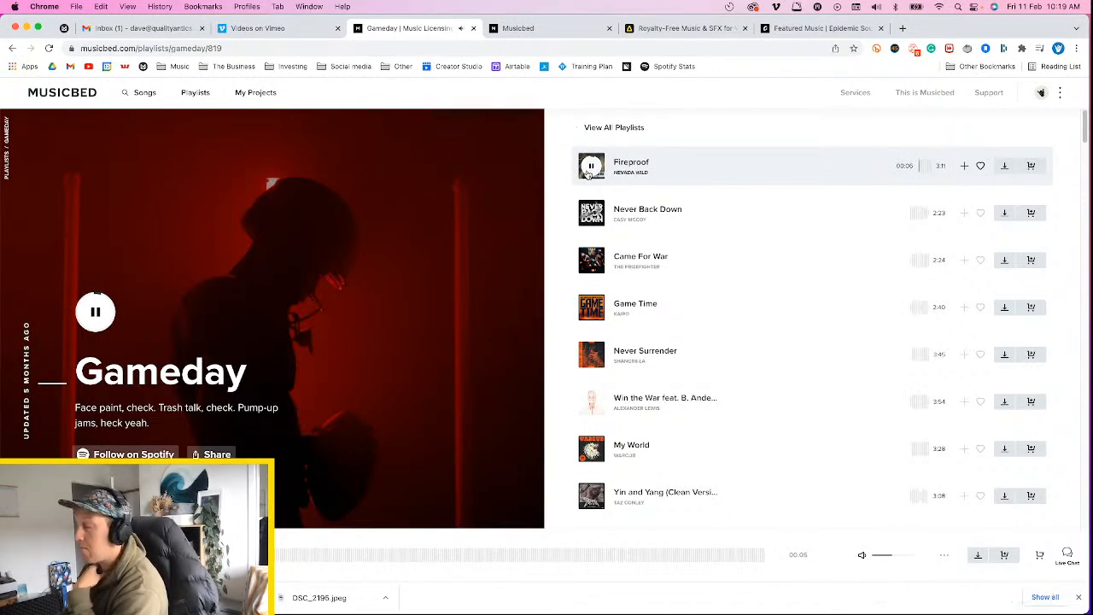
pyautogui.click(302, 560)
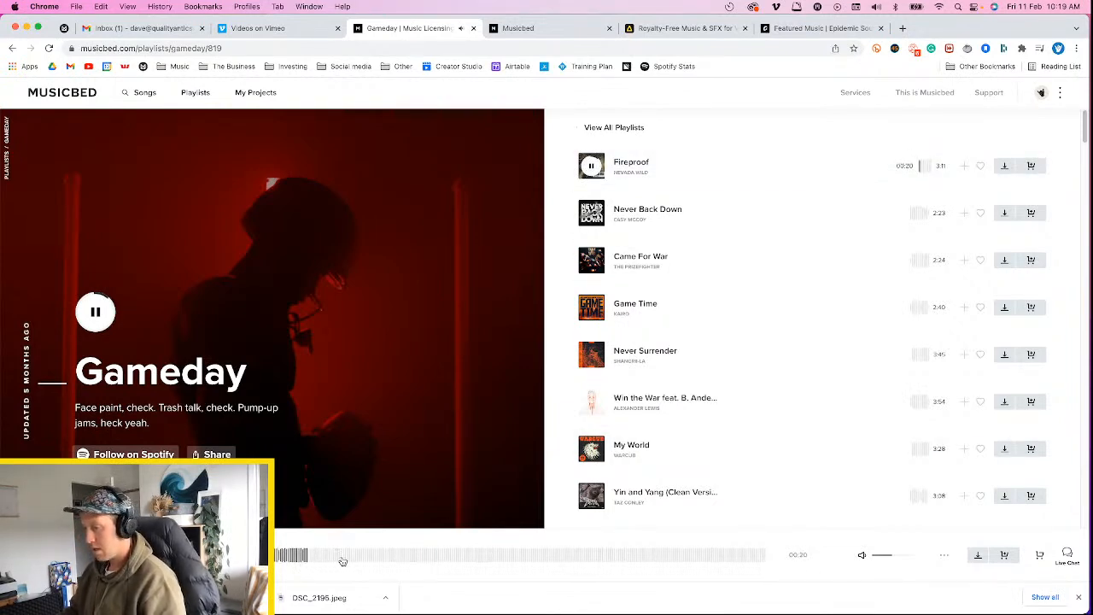
pyautogui.click(340, 560)
pyautogui.click(354, 559)
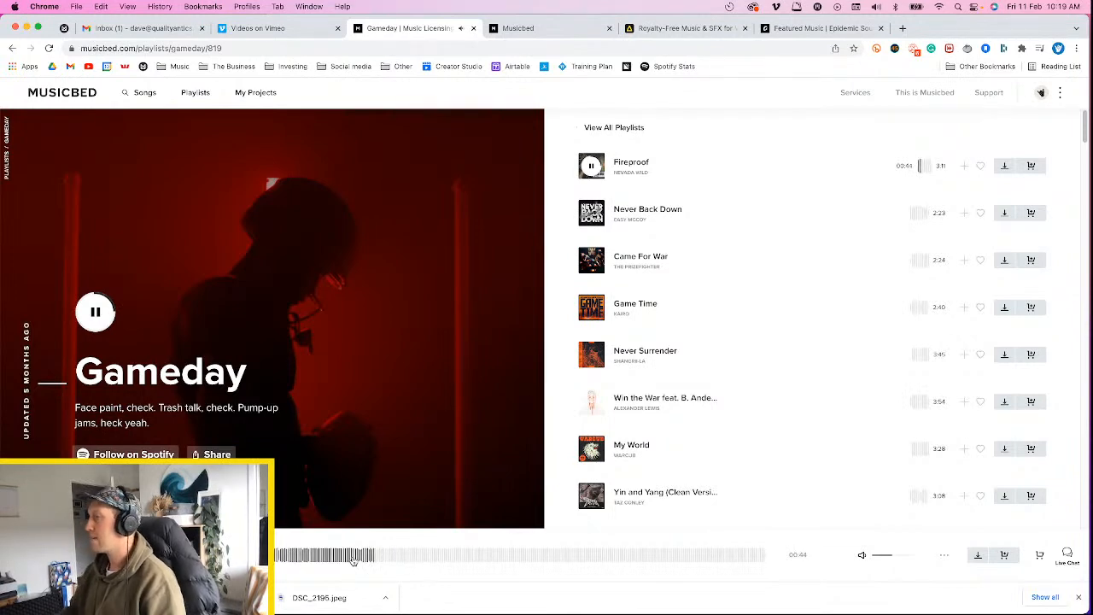
pyautogui.click(591, 166)
pyautogui.click(593, 214)
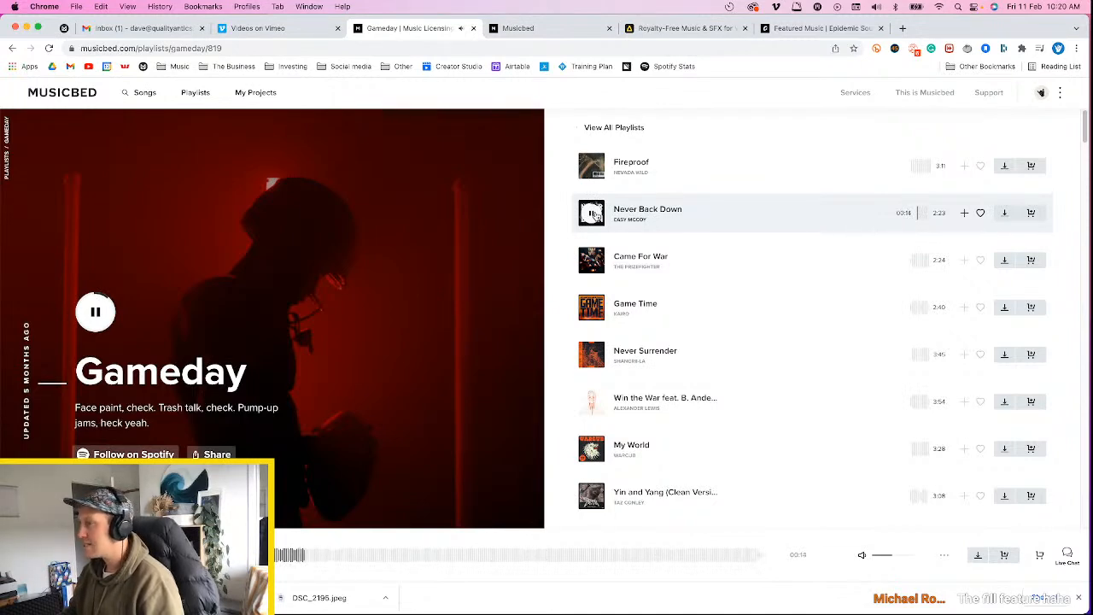
pyautogui.click(592, 213)
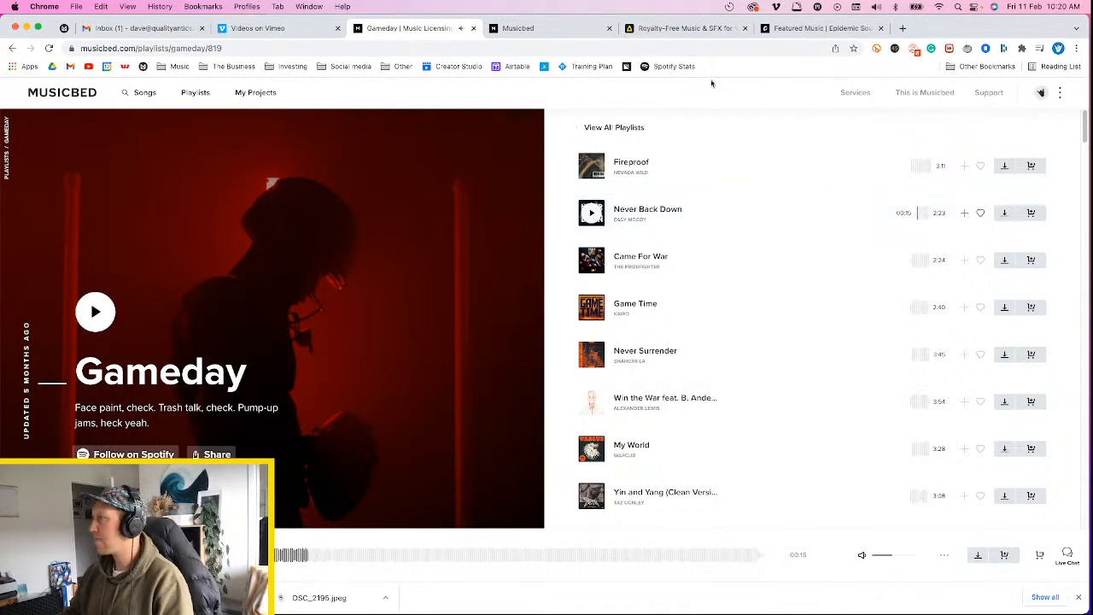
# Switch to Final Cut Pro and set the barbell clip's overall scale to 100% in the REEL 1 timeline
pyautogui.click(26, 29)
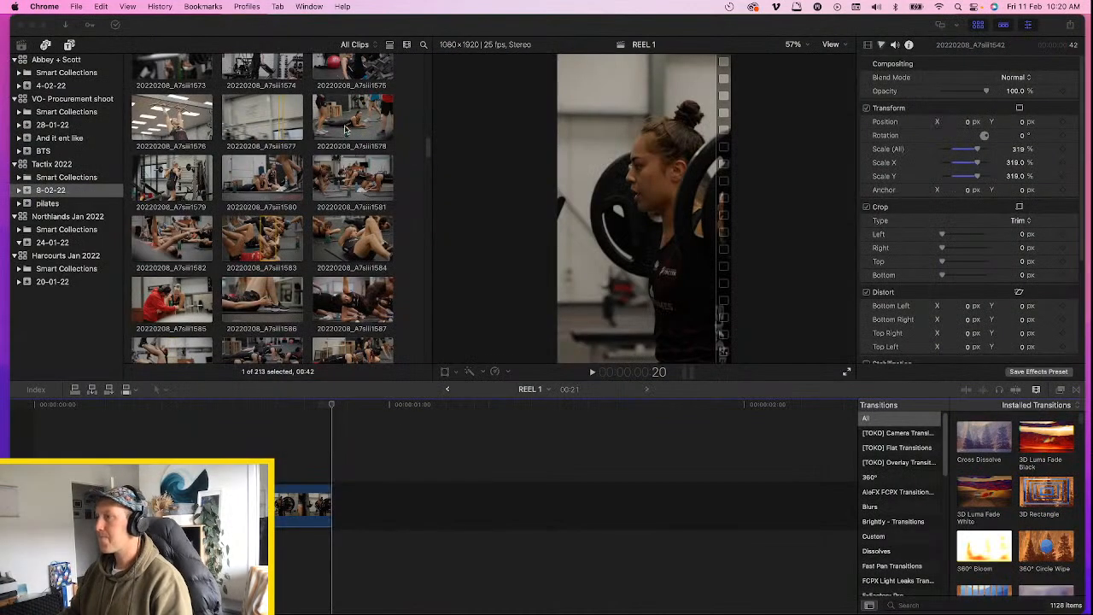
pyautogui.click(190, 506)
pyautogui.click(202, 412)
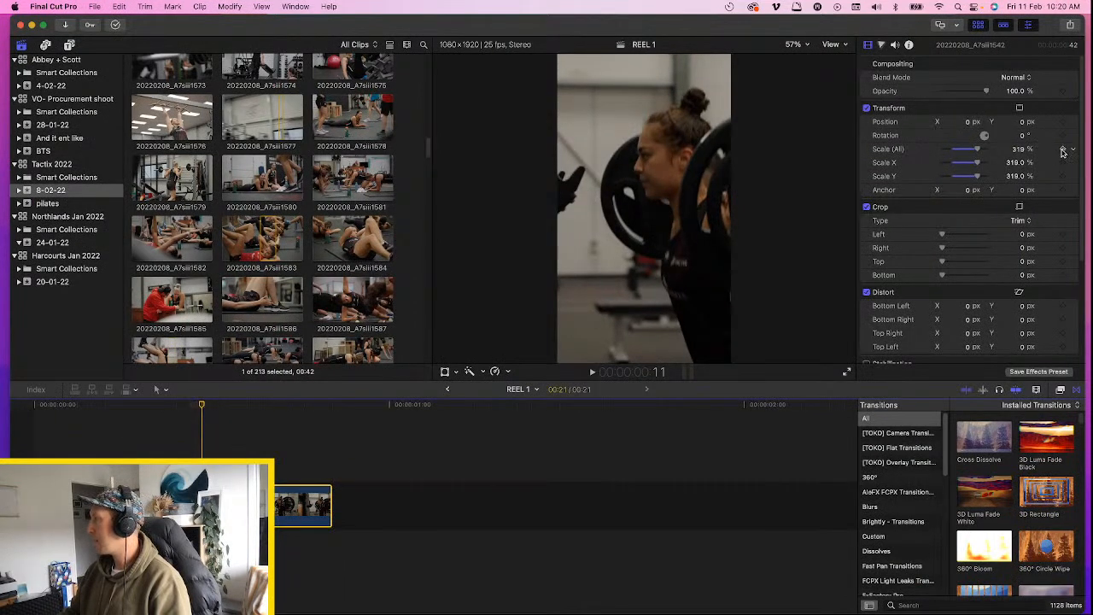
pyautogui.click(1019, 151)
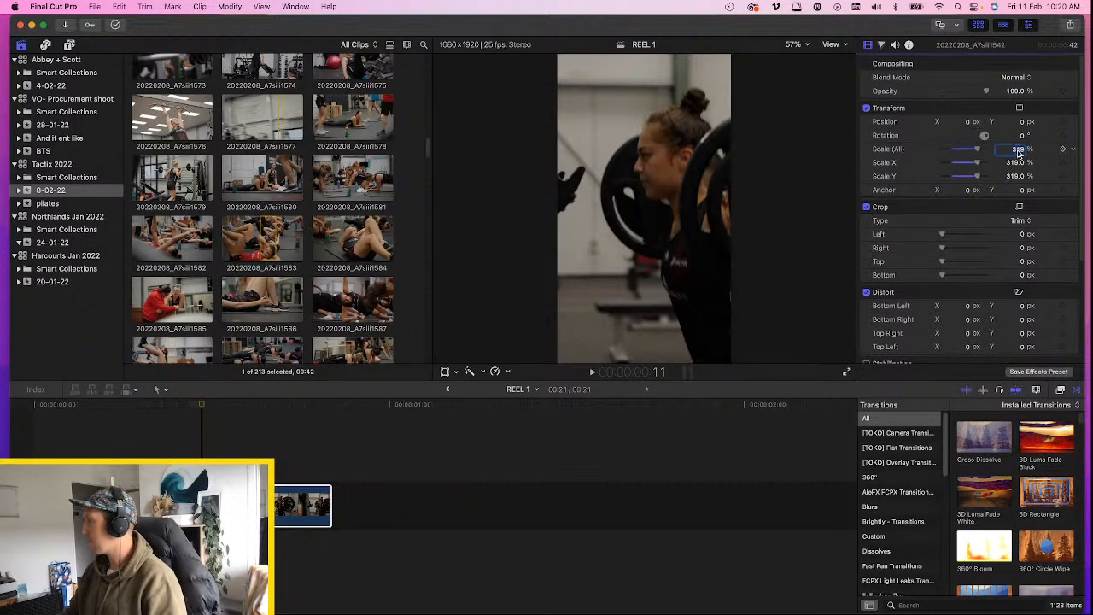
pyautogui.write('100')
pyautogui.press('Return')
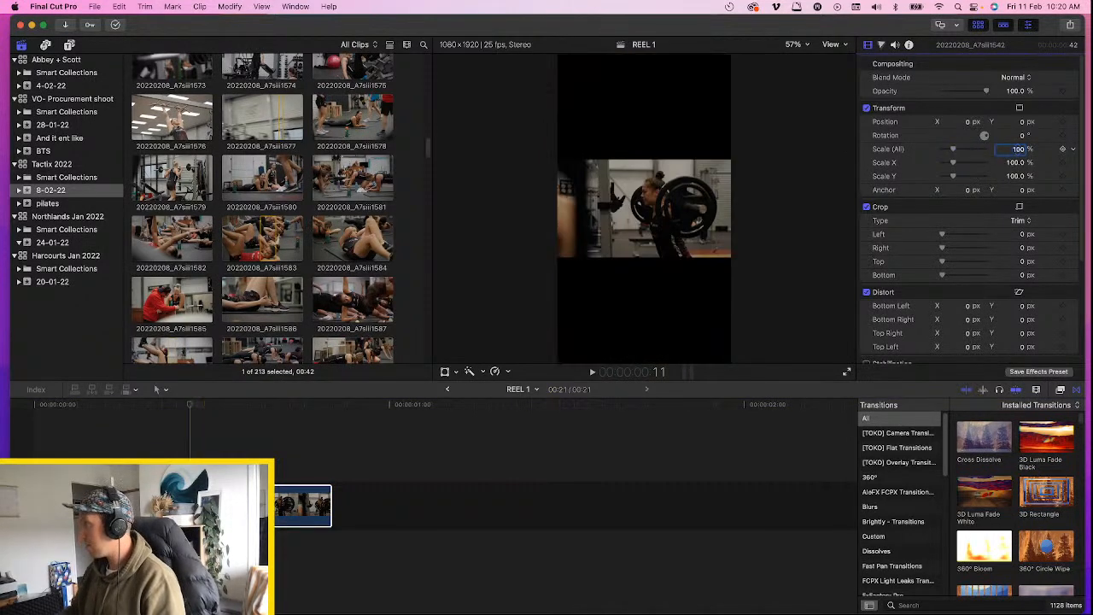
# Set the barbell clip's Spatial Conform type to Fill
pyautogui.scroll(-5, 972, 279)
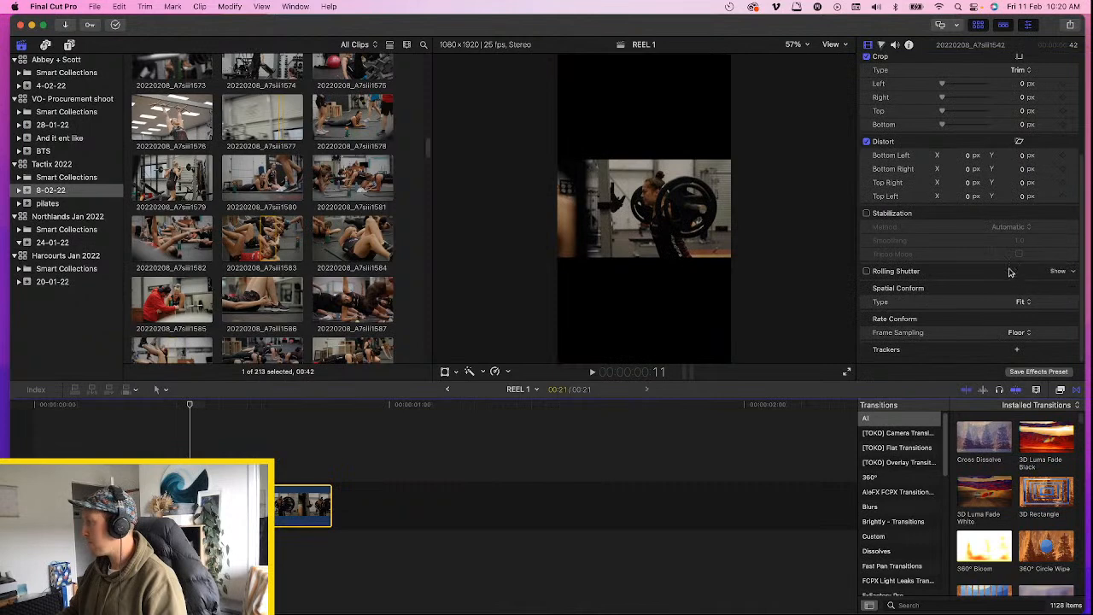
pyautogui.click(1029, 304)
pyautogui.click(1025, 316)
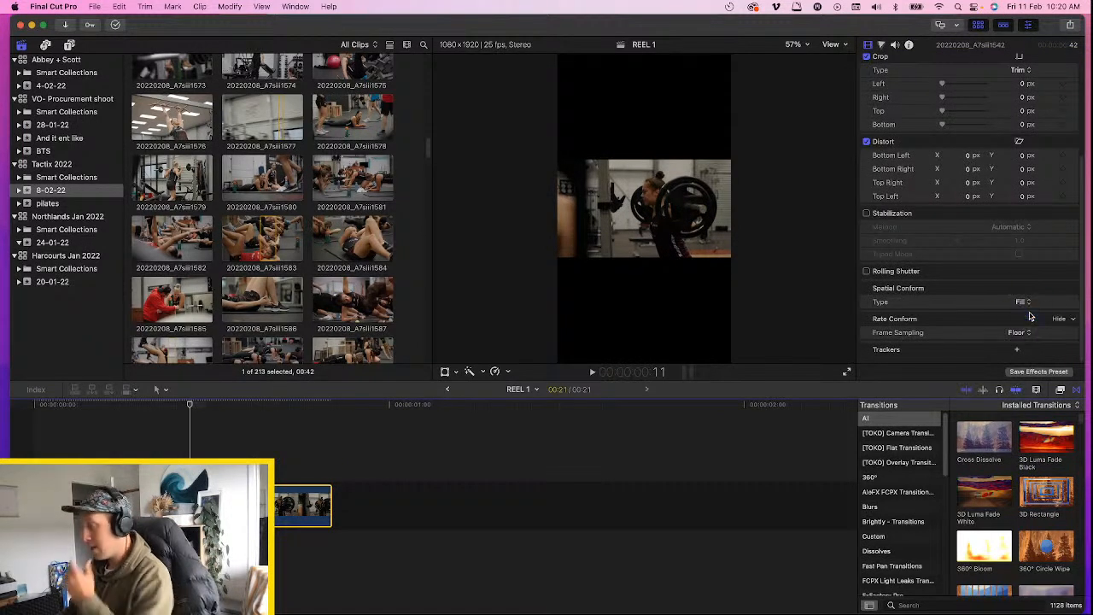
# Reposition the clip horizontally with Transform to frame the lifter in the vertical frame, and play back the reframed shot
pyautogui.click(445, 371)
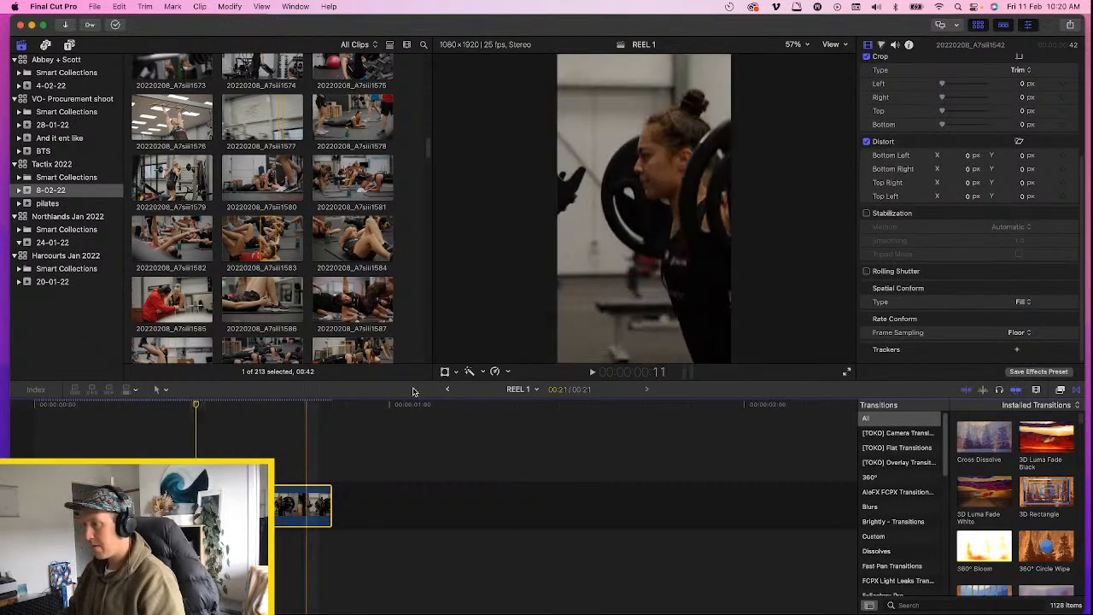
pyautogui.moveTo(647, 210); pyautogui.dragTo(684, 211)
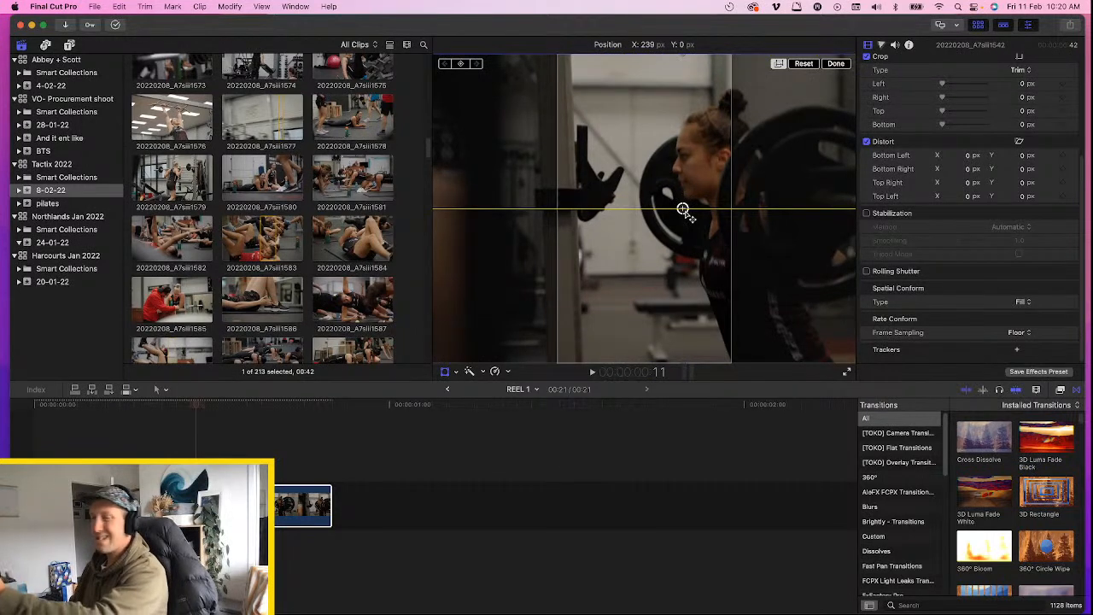
pyautogui.moveTo(684, 210); pyautogui.dragTo(632, 210)
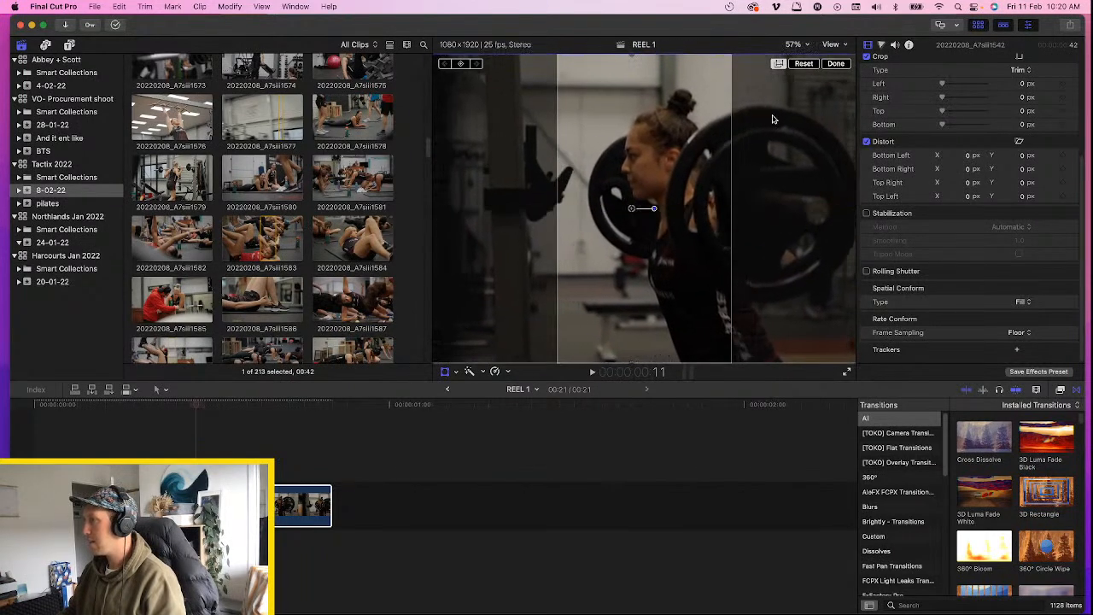
pyautogui.click(835, 64)
pyautogui.press('space')
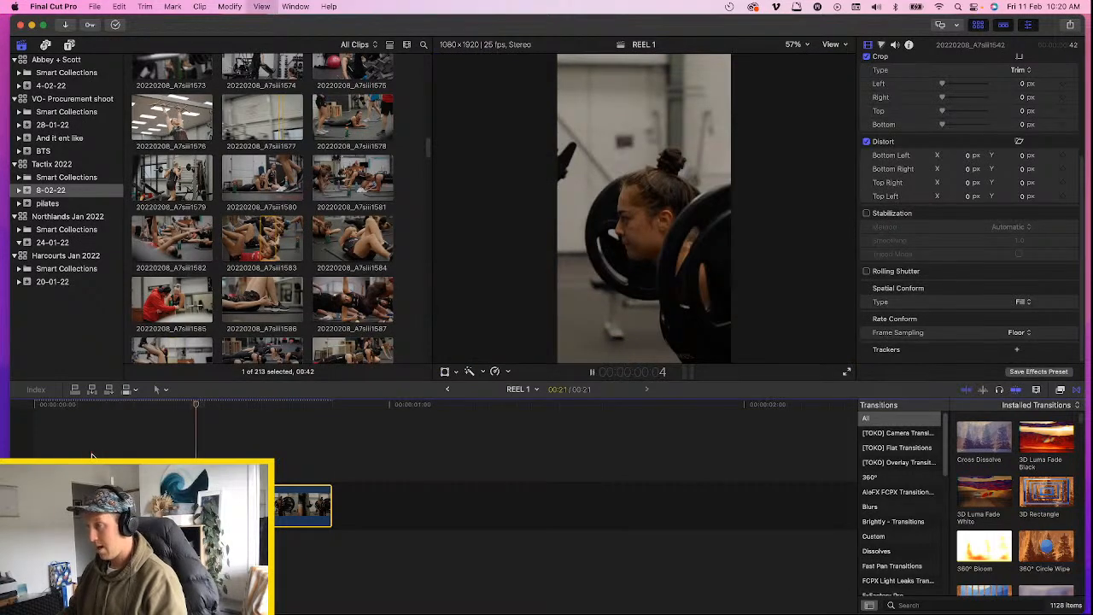
pyautogui.press('space')
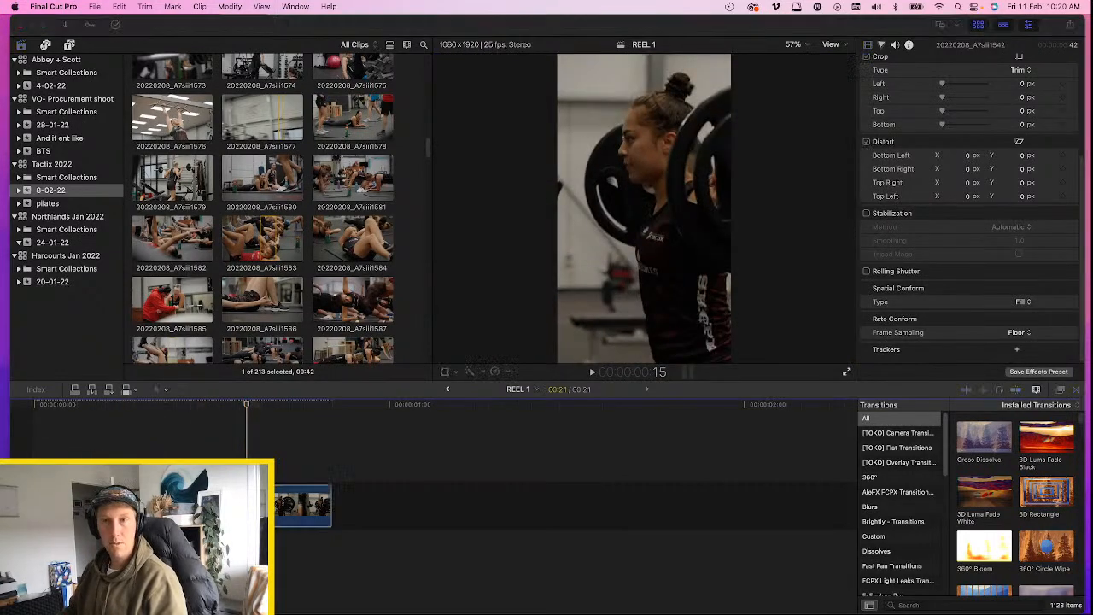
# Switch back to Chrome and preview the track Came For War from partway through
pyautogui.press('super+Tab')
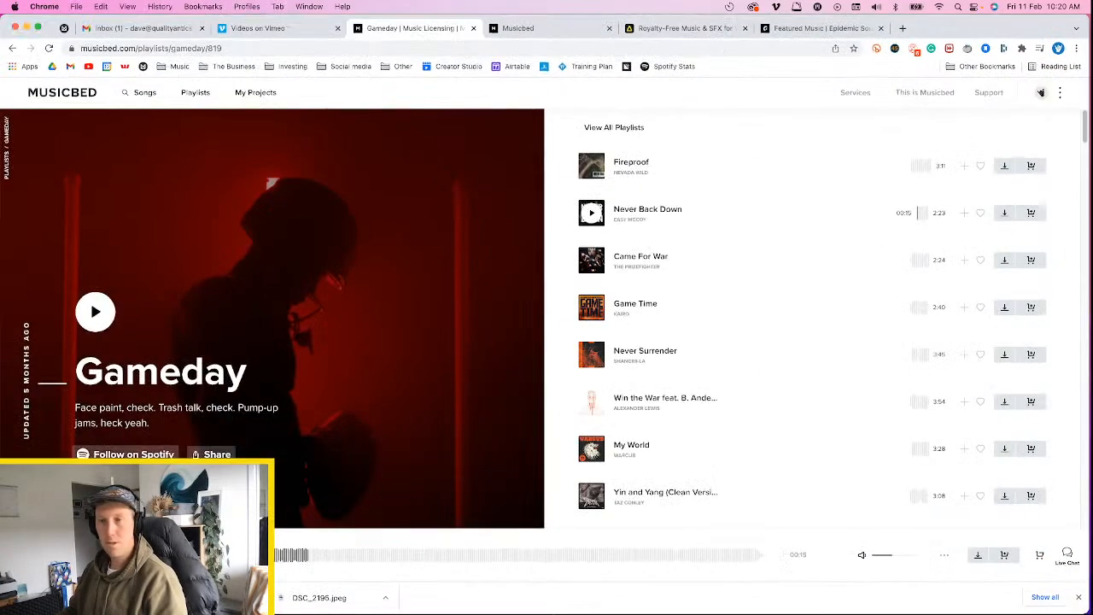
pyautogui.click(600, 268)
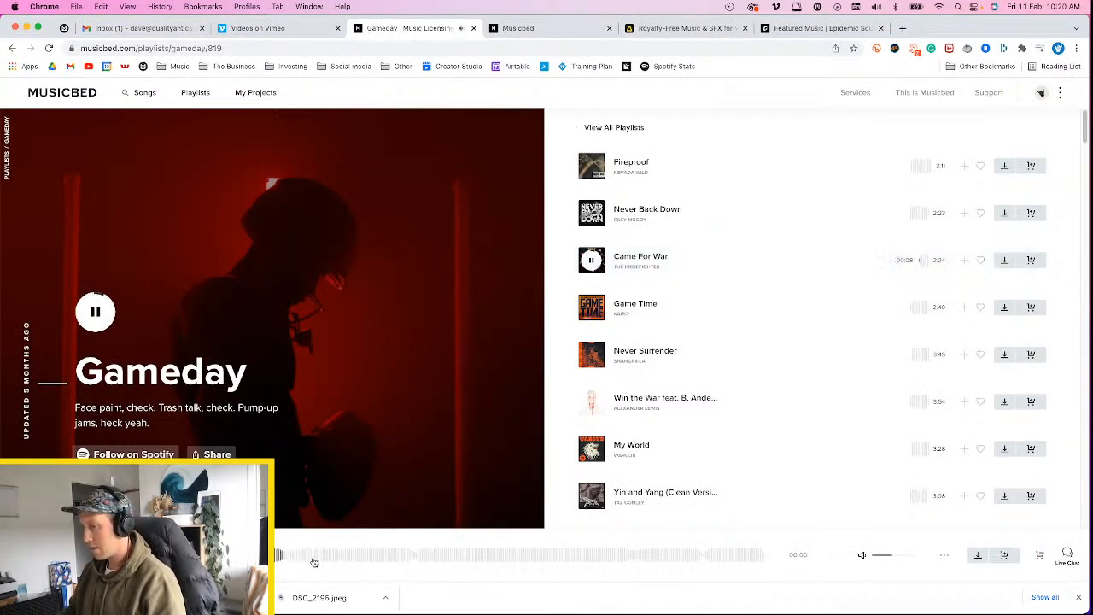
pyautogui.click(355, 558)
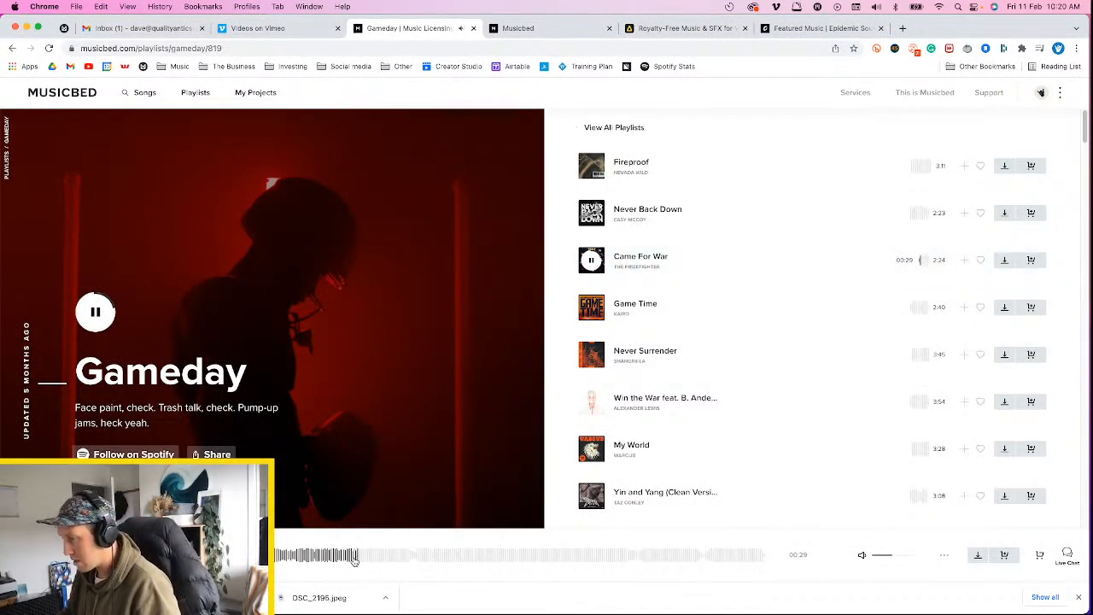
# Preview Never Back Down from partway through and download the track
pyautogui.click(591, 219)
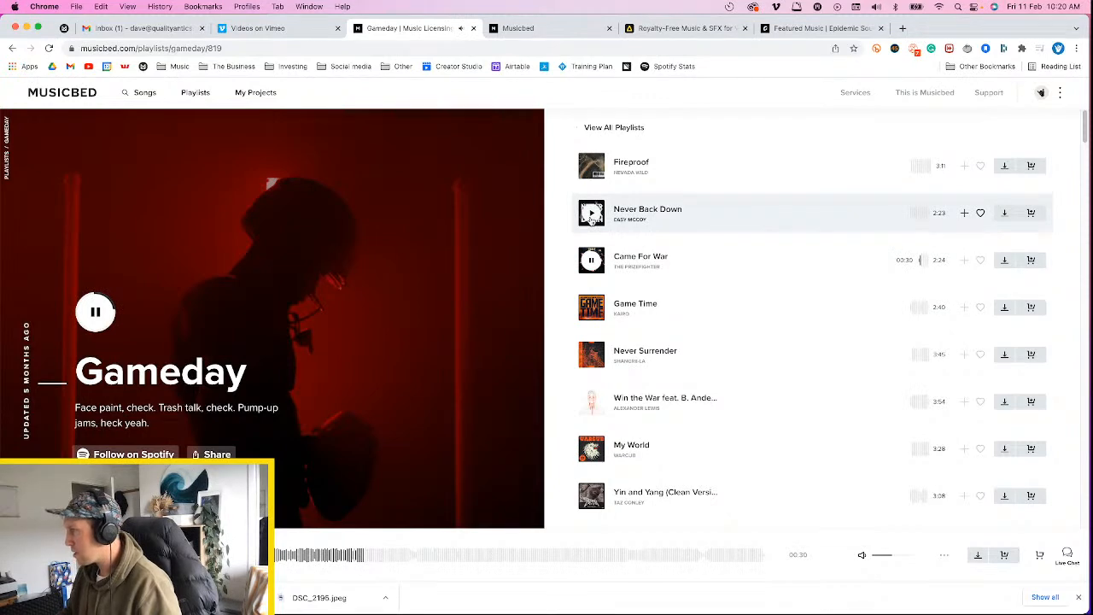
pyautogui.click(332, 560)
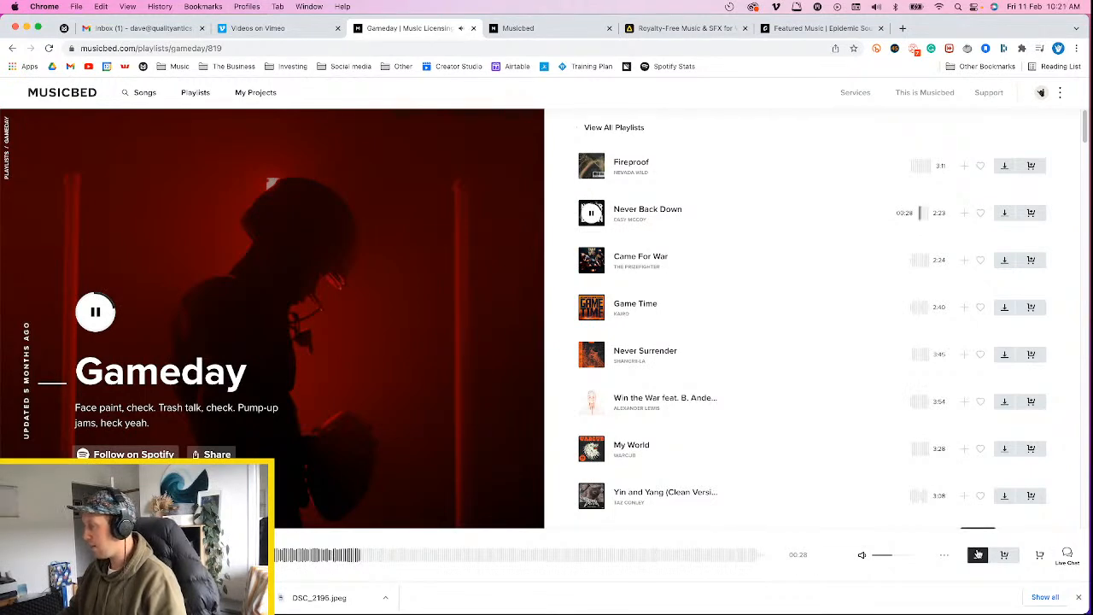
pyautogui.click(1005, 353)
pyautogui.click(547, 378)
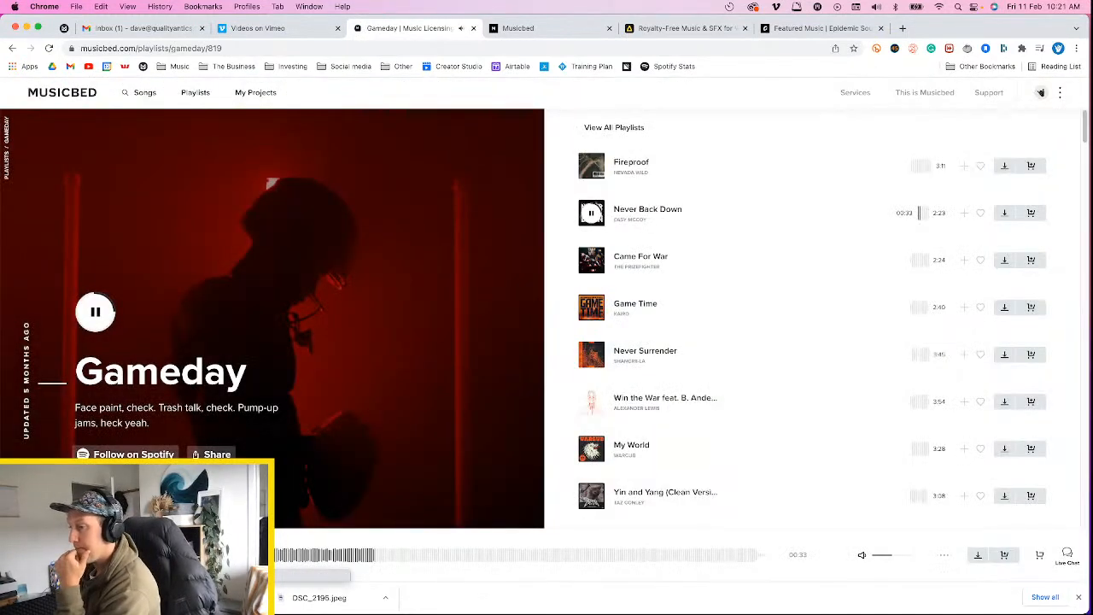
# Listen to Came For War again from partway through, pause it and download the track
pyautogui.click(591, 260)
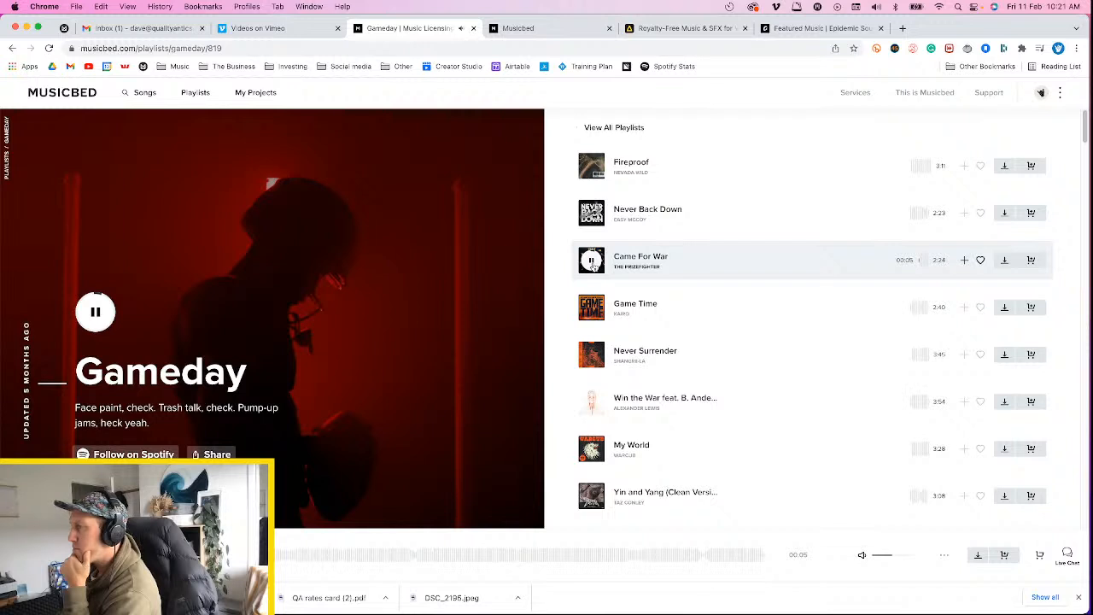
pyautogui.click(356, 559)
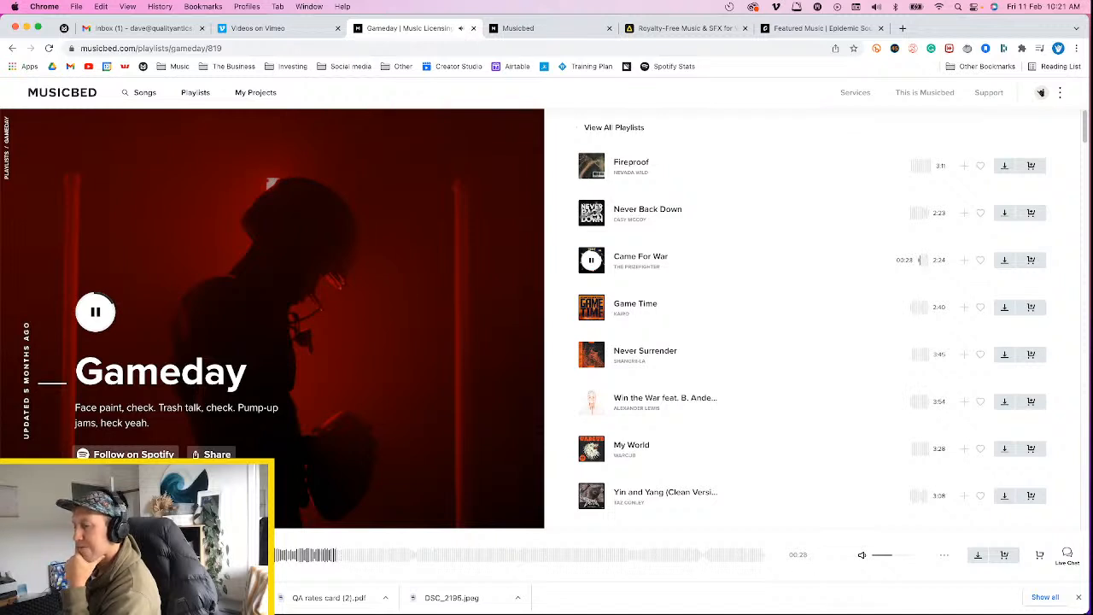
pyautogui.press('space')
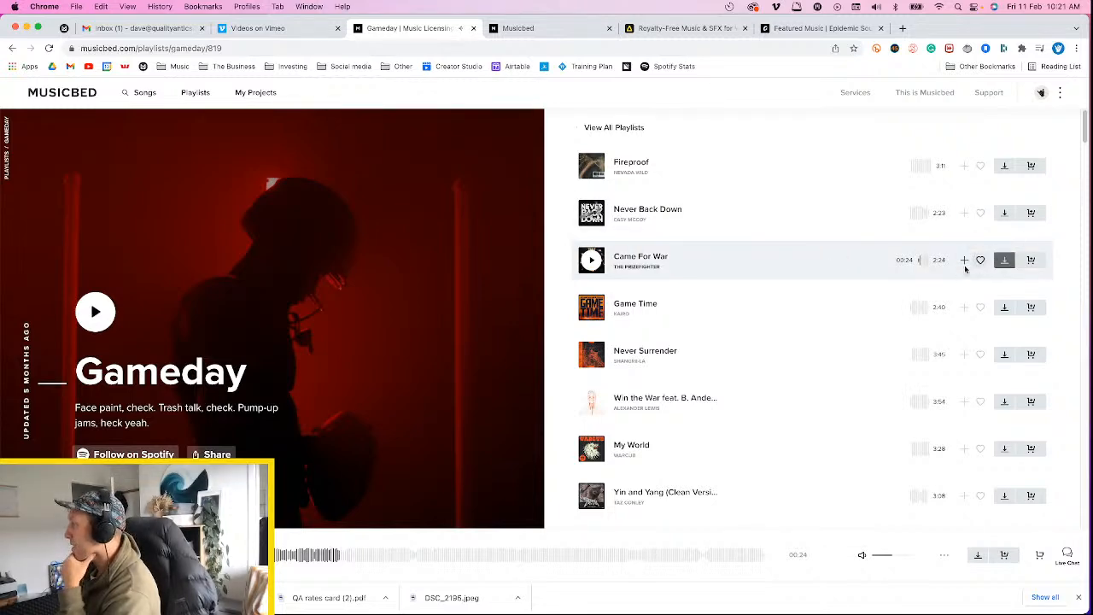
pyautogui.click(1004, 260)
pyautogui.click(576, 388)
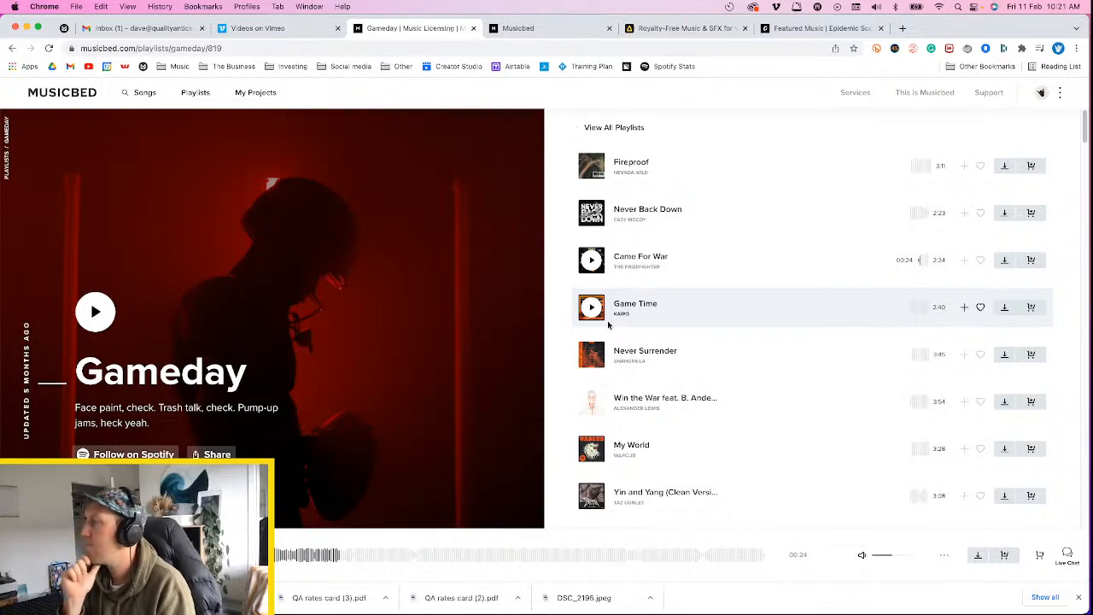
# Preview the track Never Surrender at several points along its waveform
pyautogui.click(589, 366)
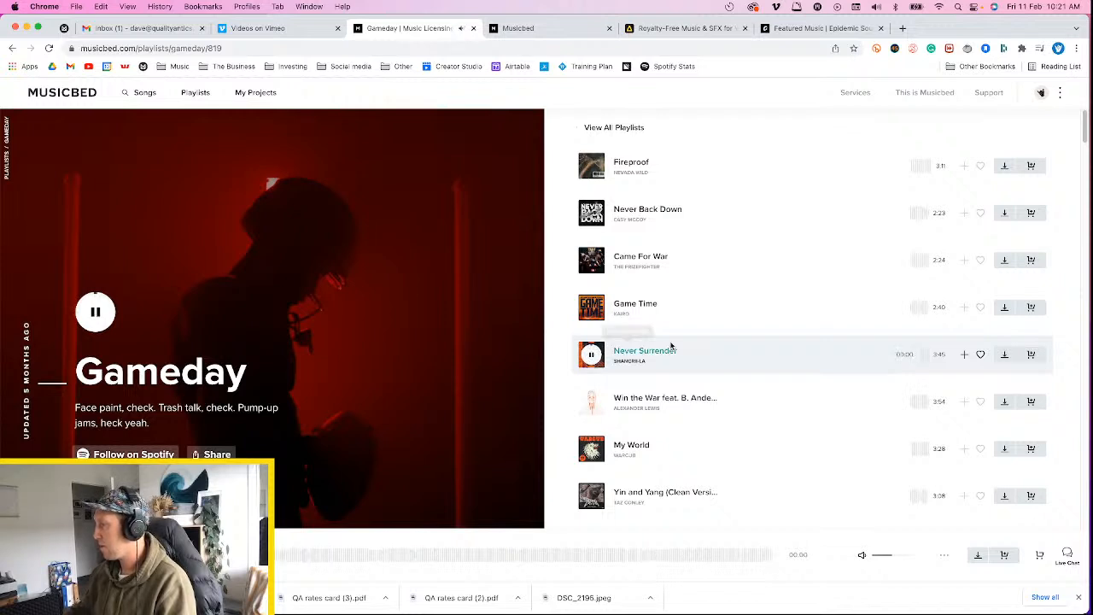
pyautogui.scroll(-1, 662, 347)
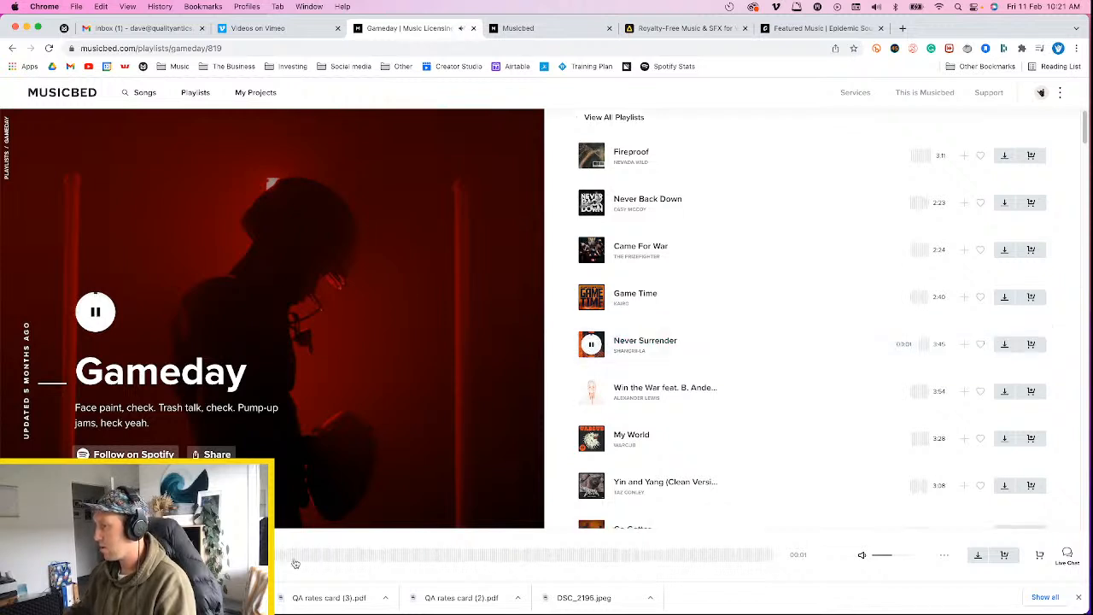
pyautogui.click(295, 562)
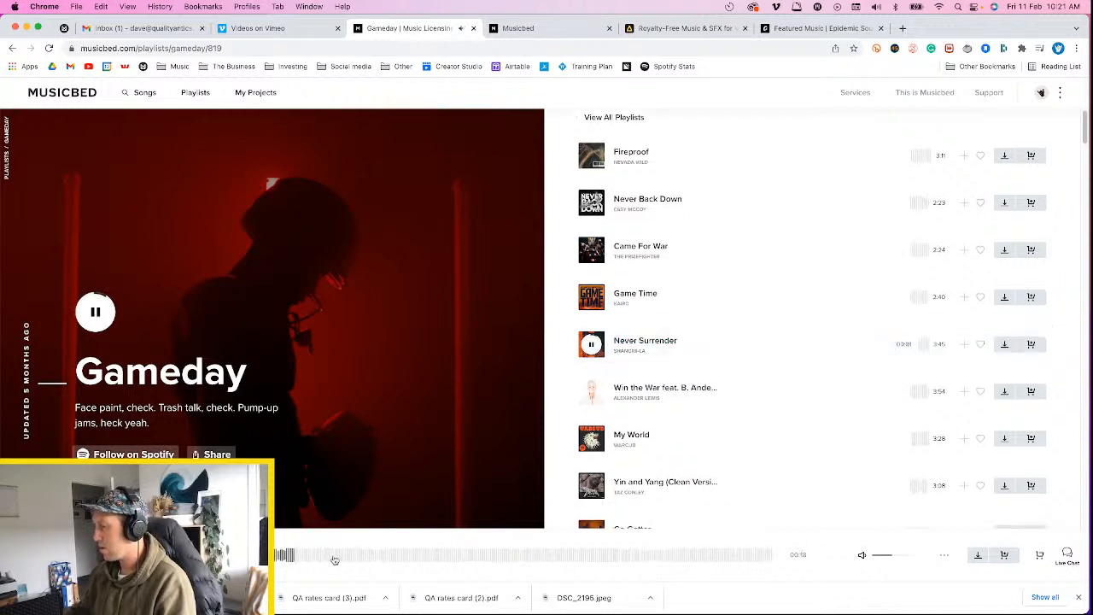
pyautogui.click(262, 555)
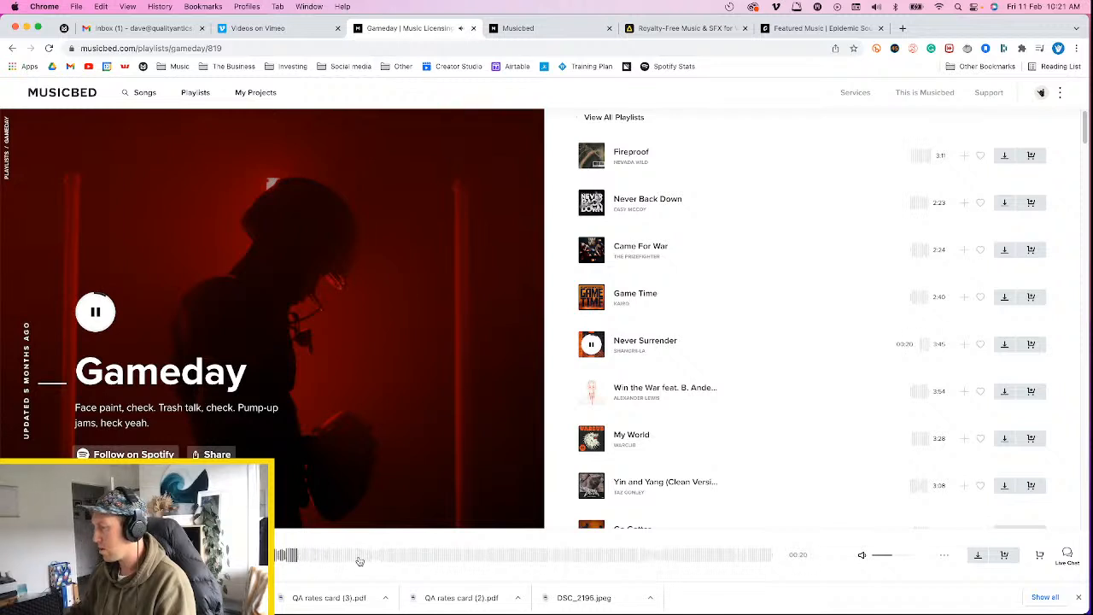
# Preview a later part of Never Surrender, and sample the tracks Win the War and My World
pyautogui.click(373, 559)
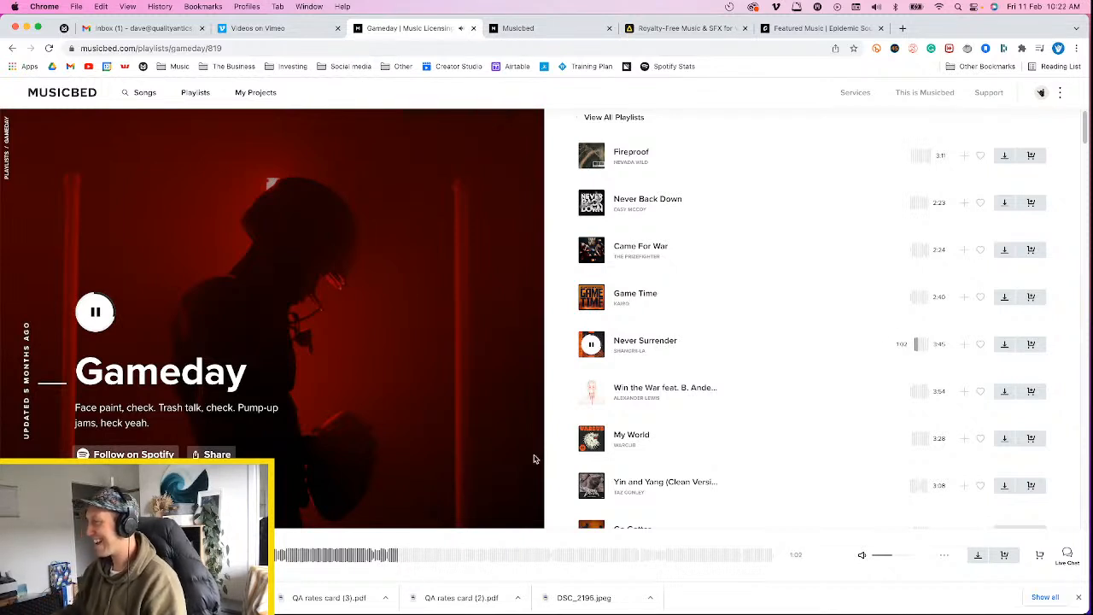
pyautogui.click(597, 395)
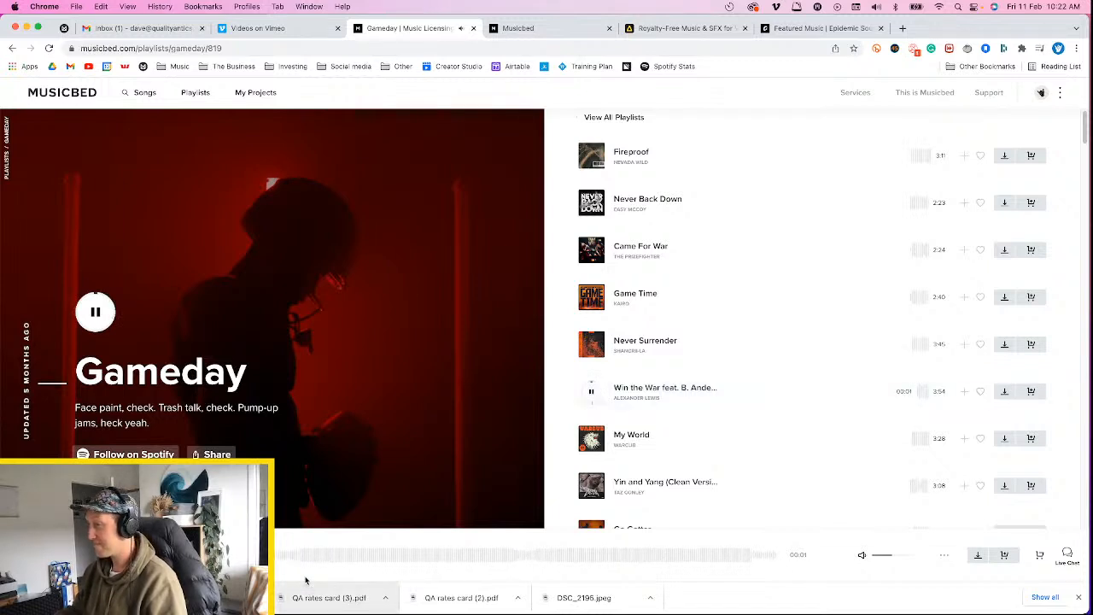
pyautogui.click(355, 559)
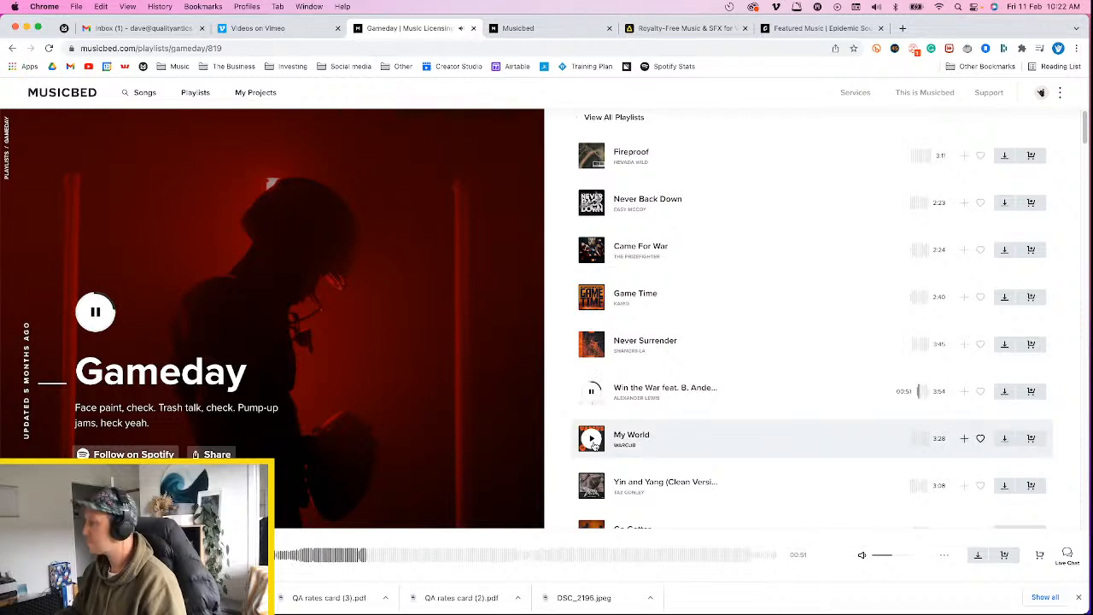
pyautogui.click(592, 440)
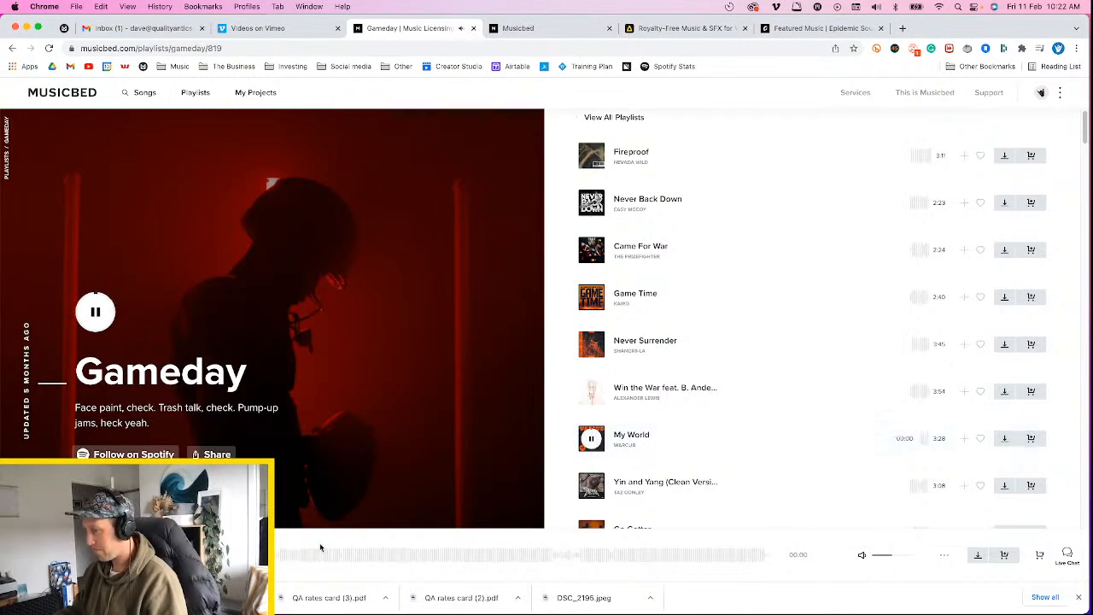
# Preview the track Yin and Yang at several points along its waveform and download it
pyautogui.scroll(-3, 604, 450)
pyautogui.scroll(-1, 604, 450)
pyautogui.click(601, 284)
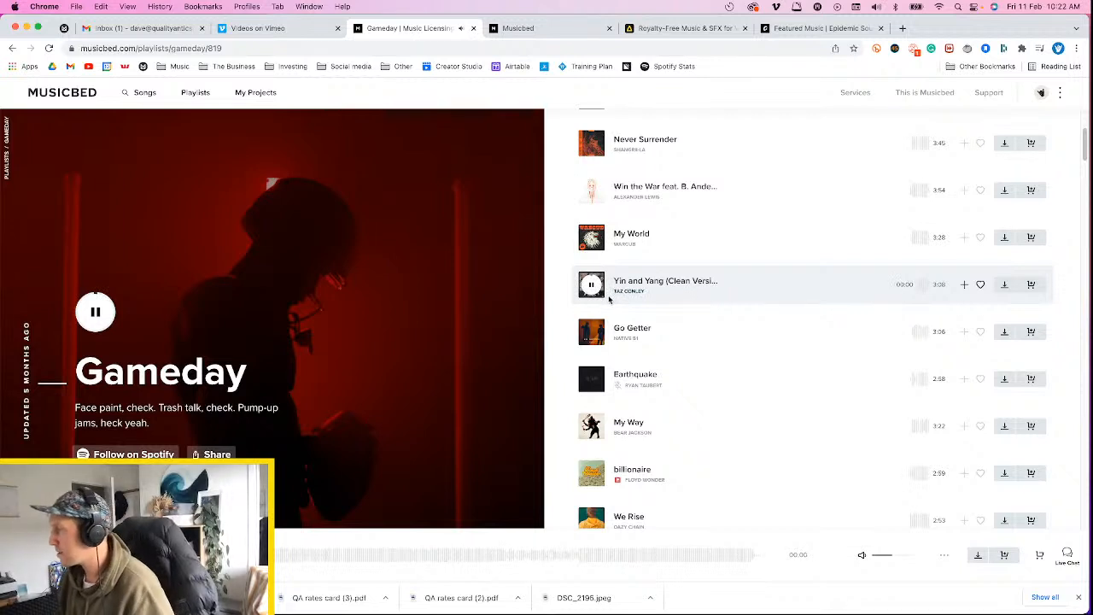
pyautogui.click(295, 557)
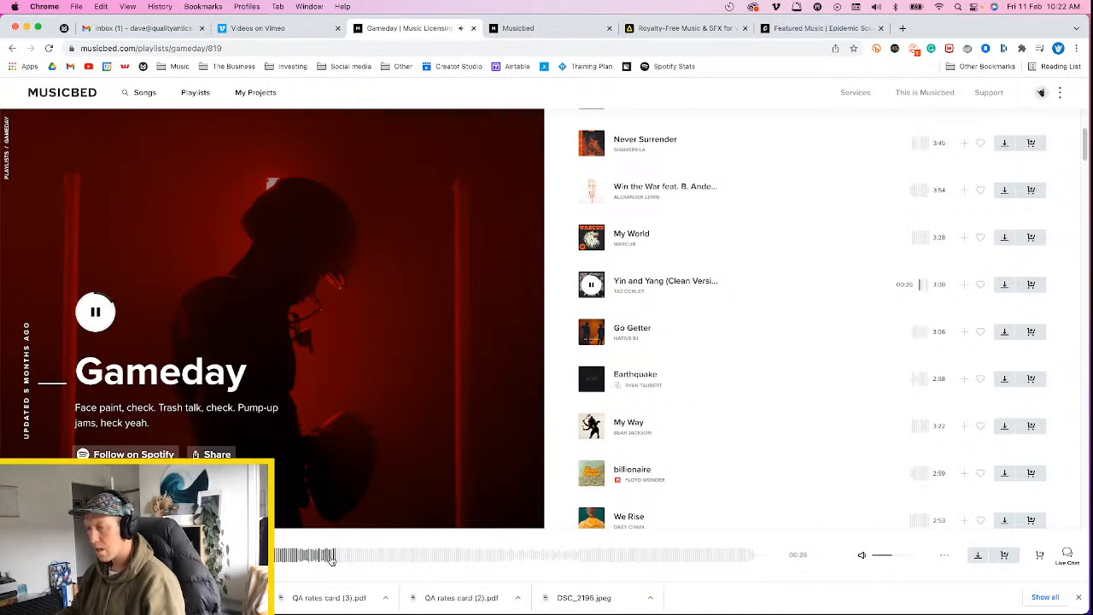
pyautogui.click(381, 559)
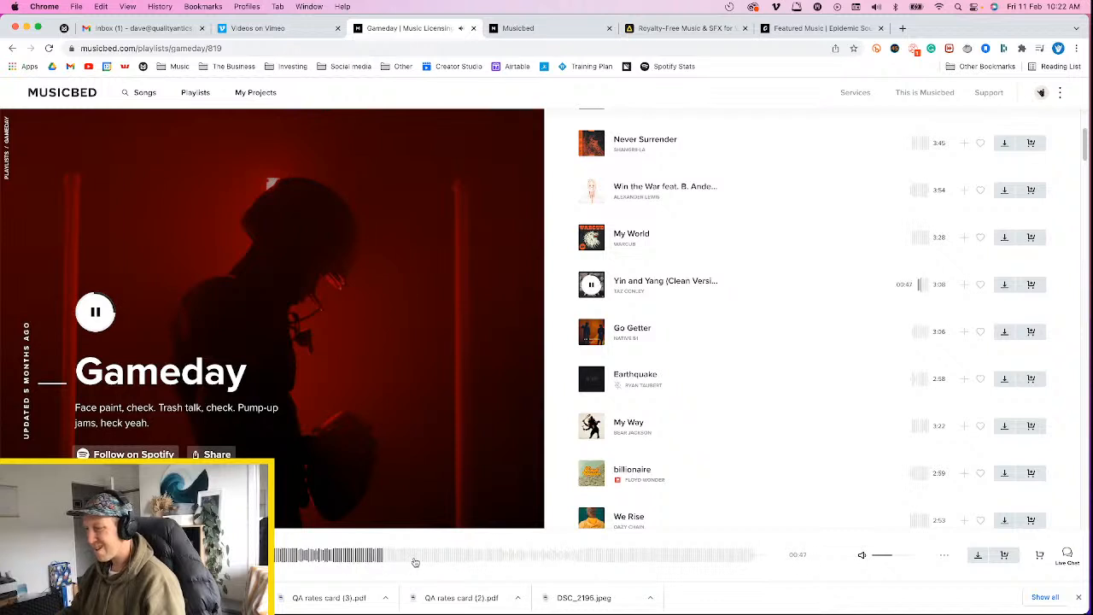
pyautogui.click(366, 558)
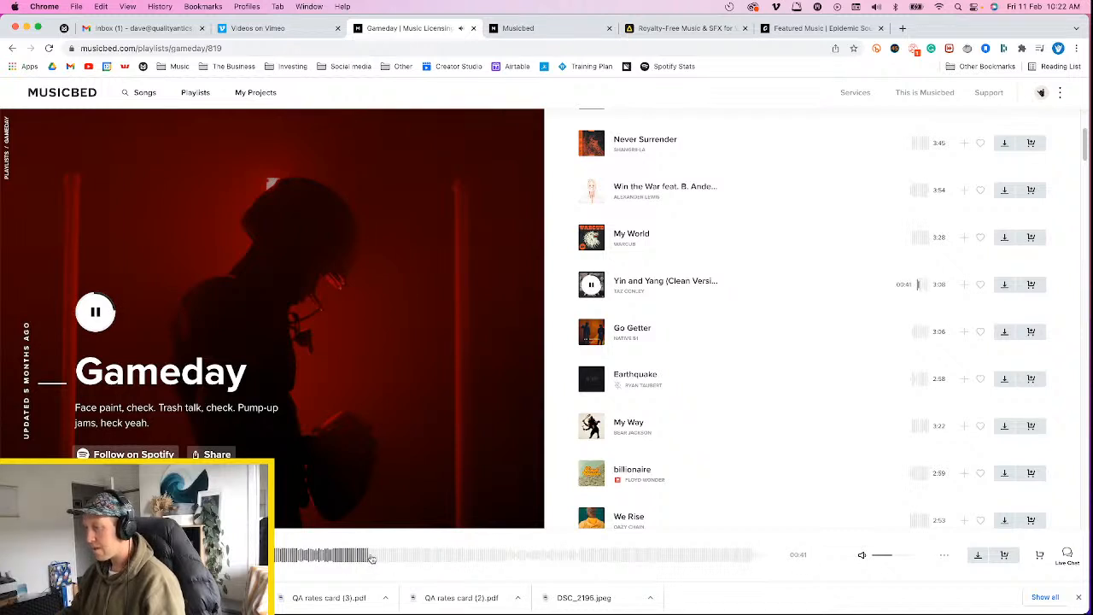
pyautogui.click(372, 558)
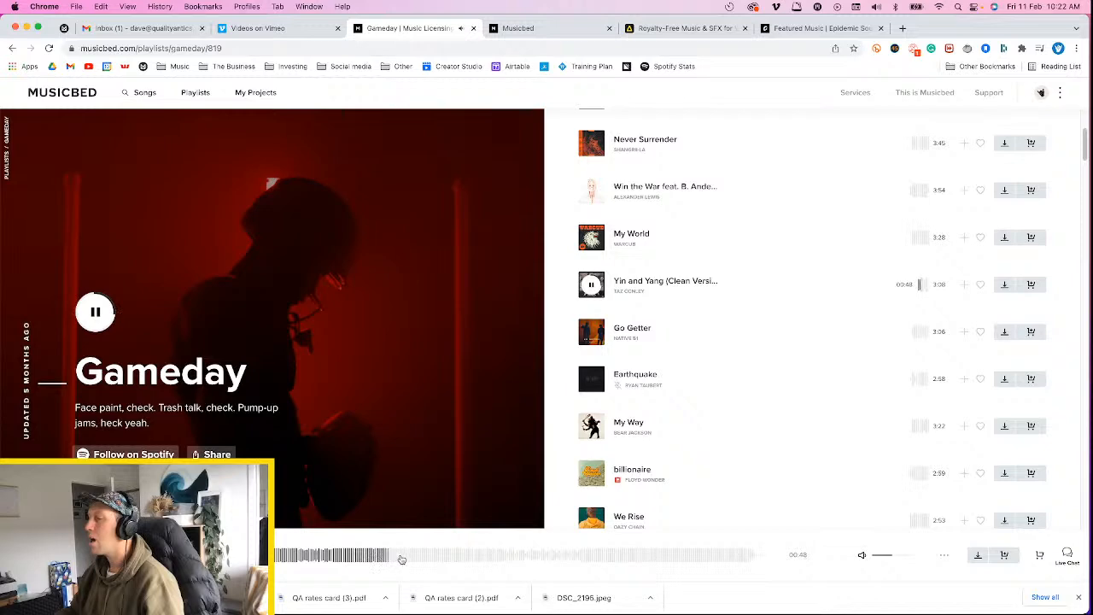
pyautogui.click(1004, 284)
pyautogui.click(597, 352)
# Preview the track Go Getter from two points early in its waveform
pyautogui.click(591, 337)
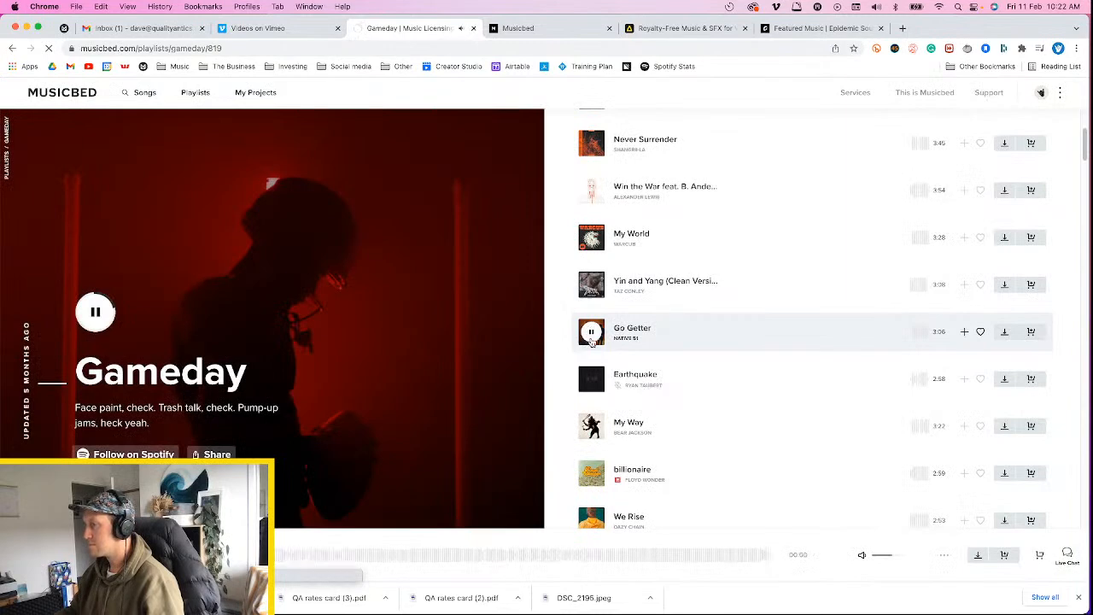
pyautogui.click(313, 555)
pyautogui.click(340, 557)
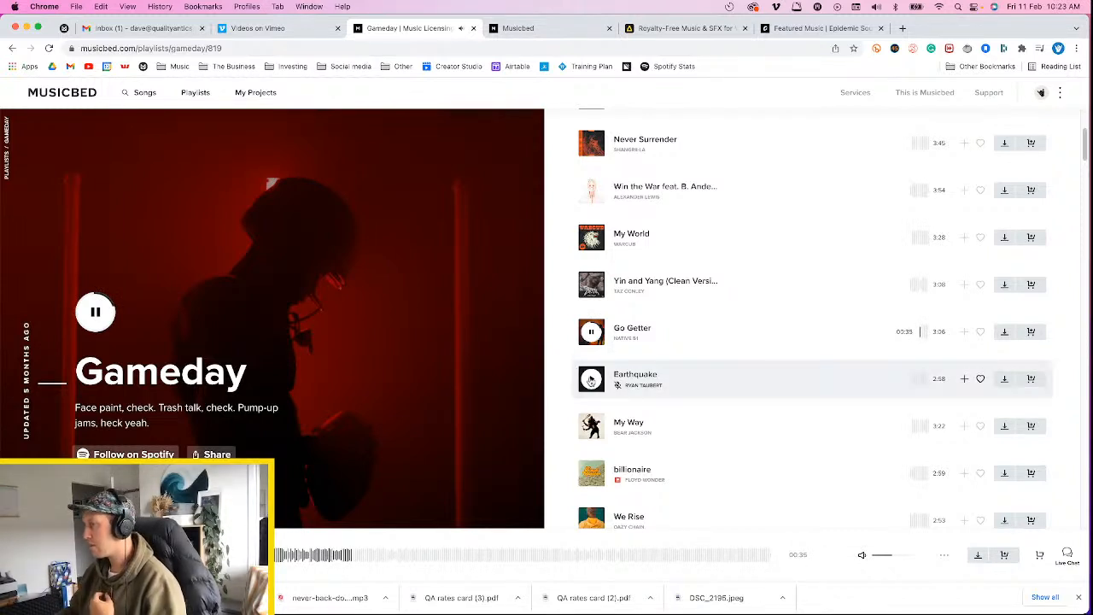
# Preview the track Earthquake at several points in its first part and download it
pyautogui.click(592, 381)
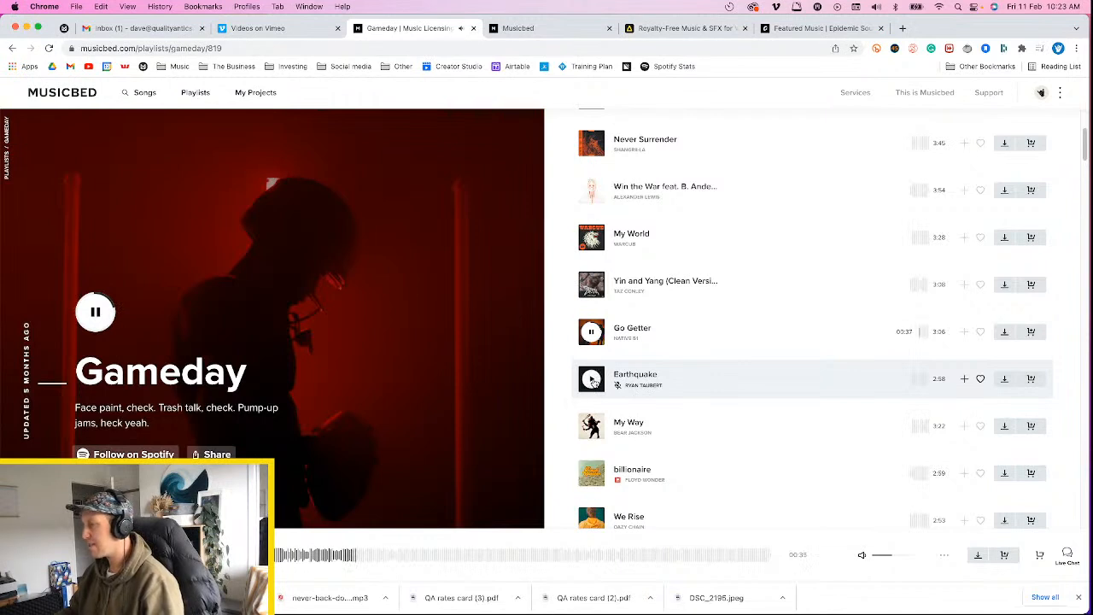
pyautogui.scroll(-2, 594, 384)
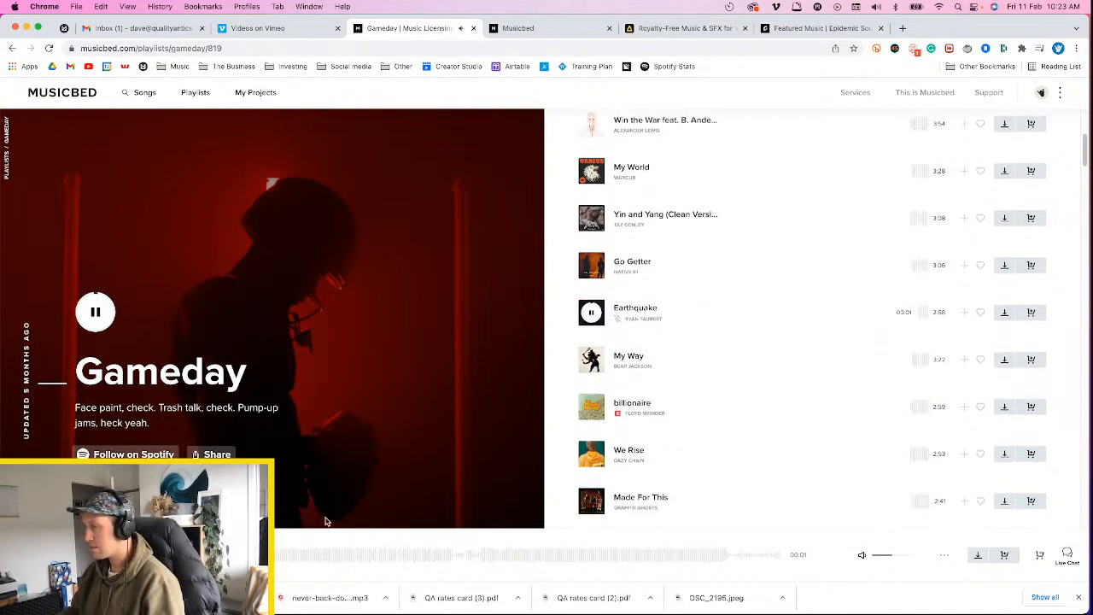
pyautogui.click(306, 563)
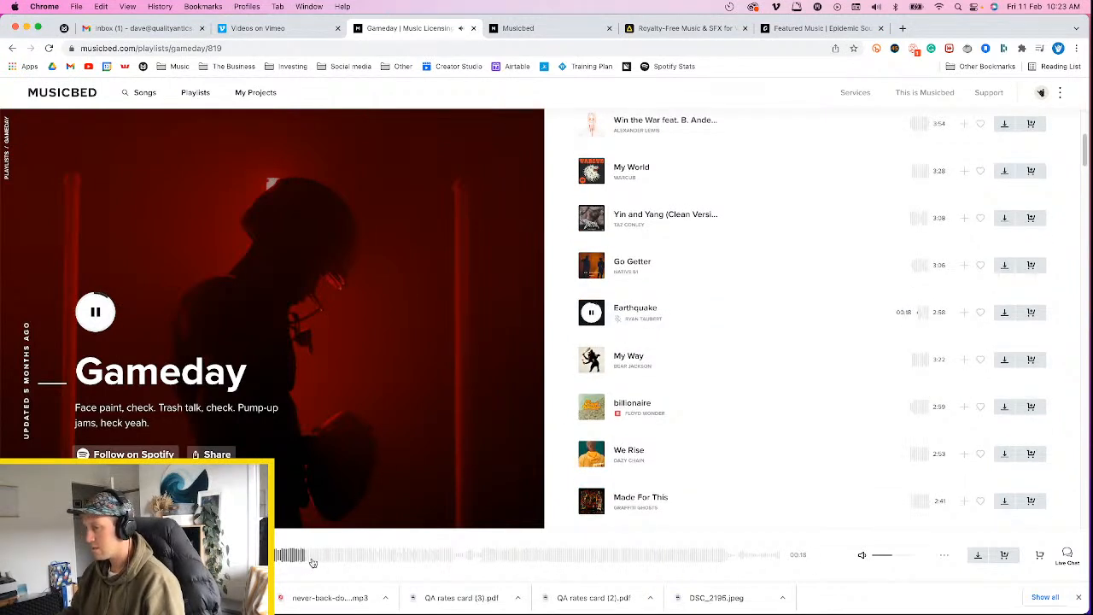
pyautogui.click(320, 562)
pyautogui.click(337, 563)
pyautogui.click(318, 564)
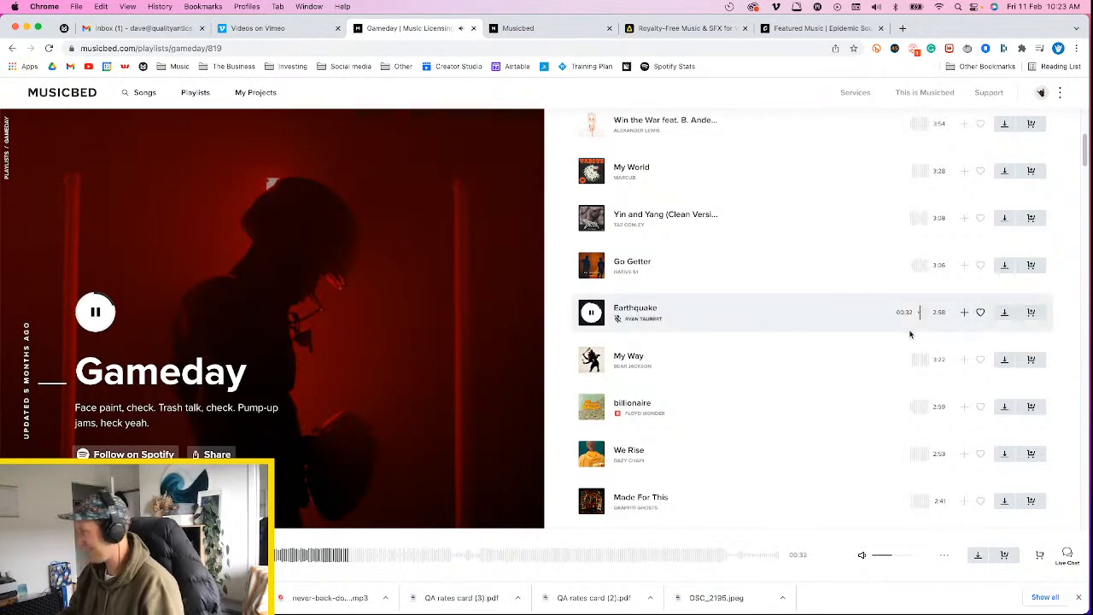
pyautogui.click(1004, 313)
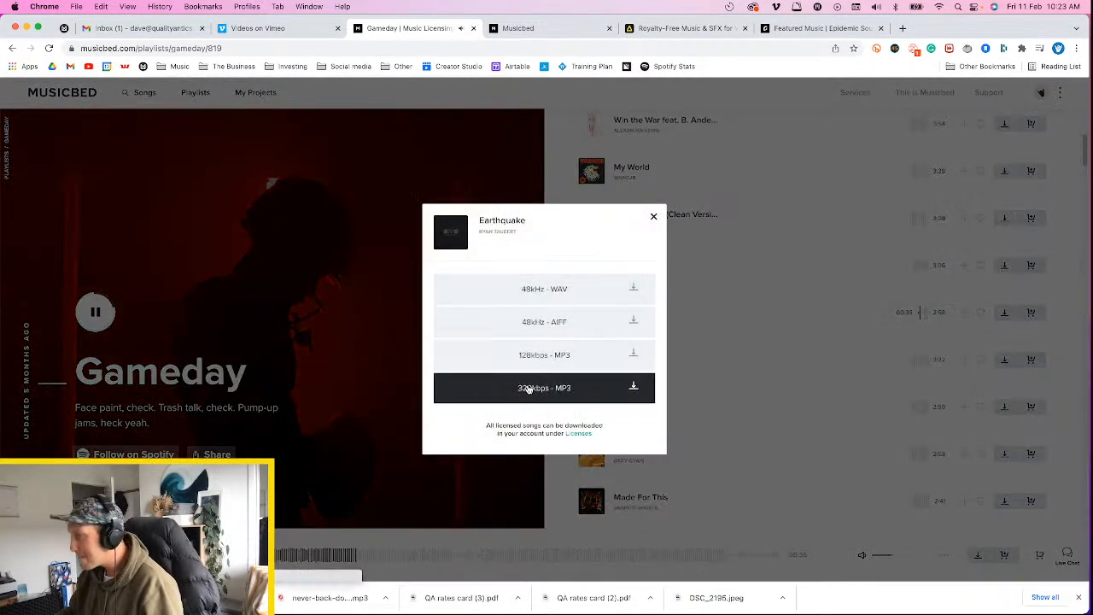
pyautogui.click(528, 388)
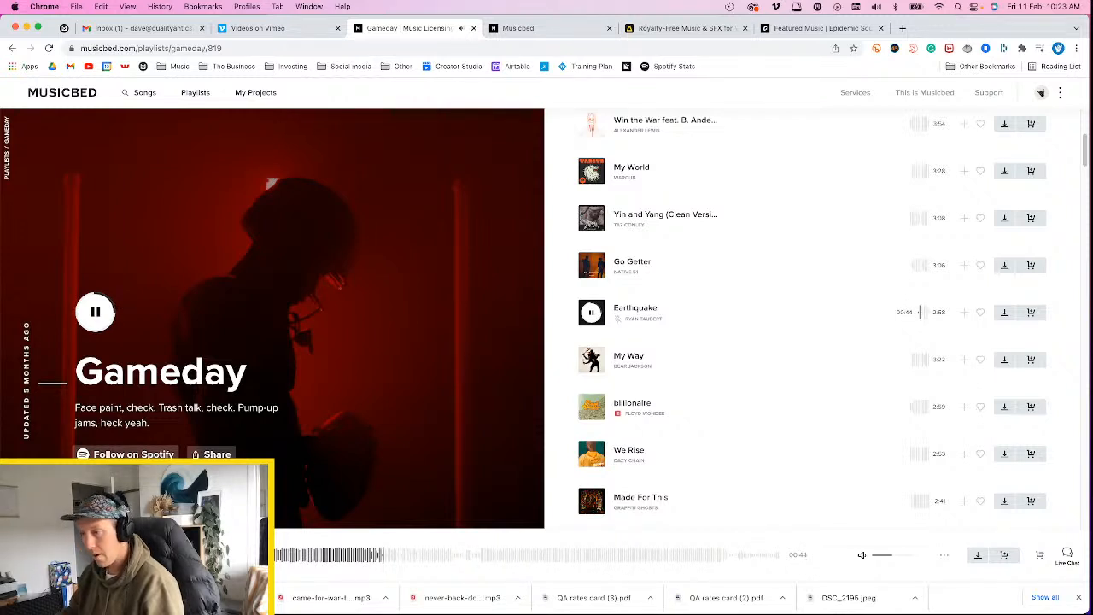
# Preview the tracks My Way and billionaire, and pause playback
pyautogui.click(589, 360)
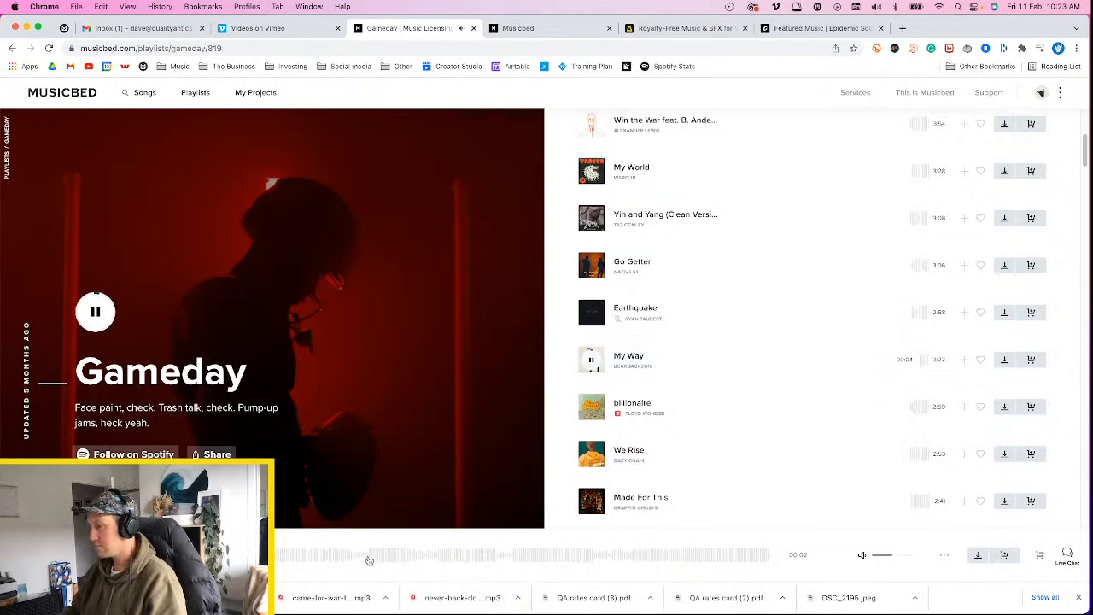
pyautogui.click(591, 407)
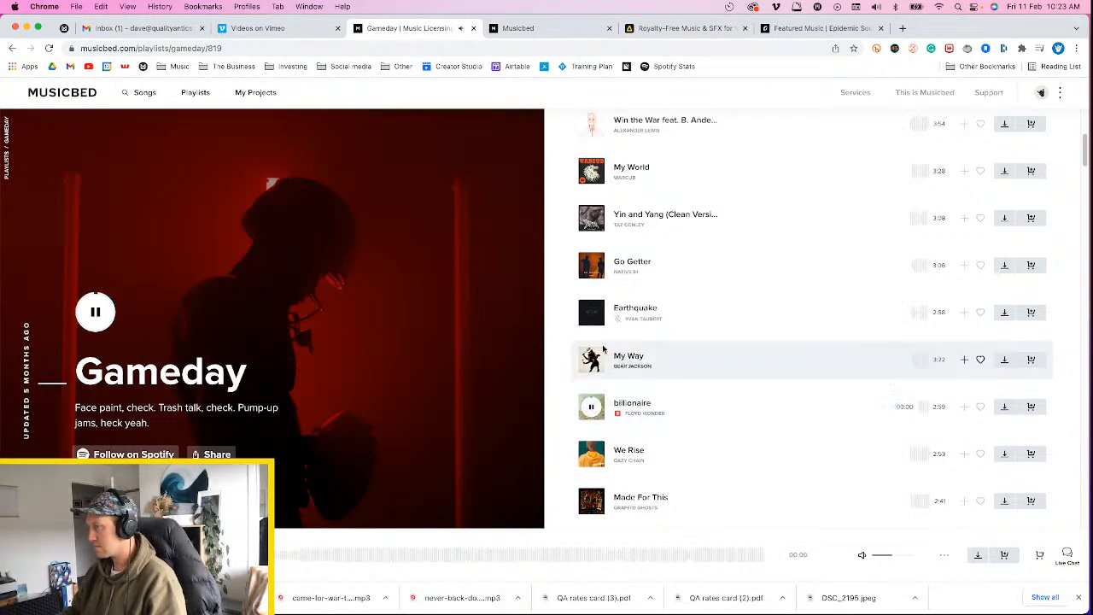
pyautogui.click(590, 404)
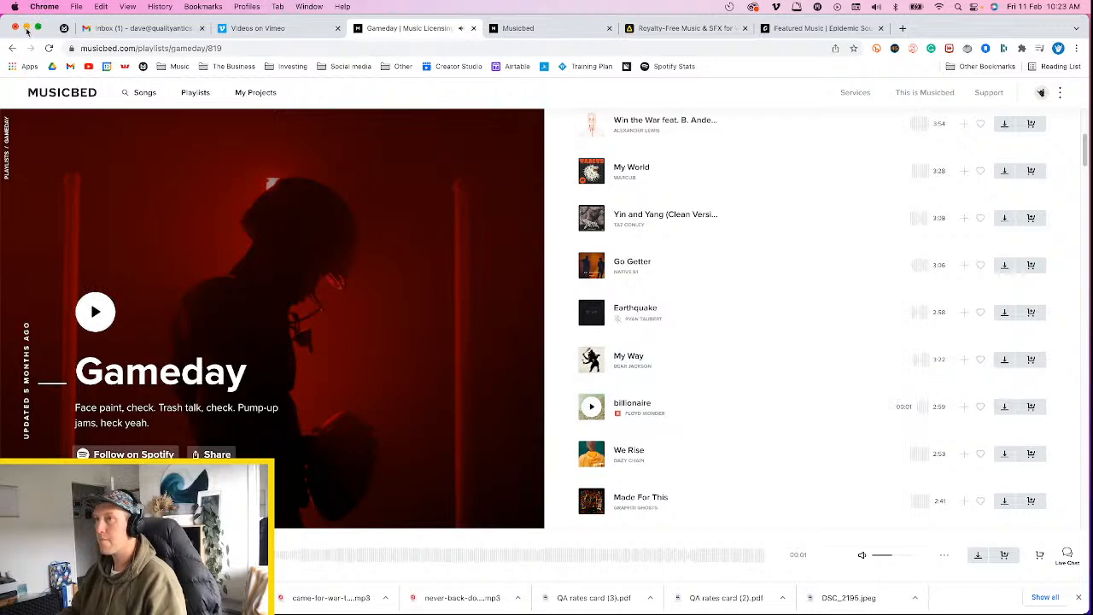
# Minimize the browser and place the Earthquake track from the Downloads folder under the clip at the start of the REEL 1 timeline
pyautogui.click(27, 29)
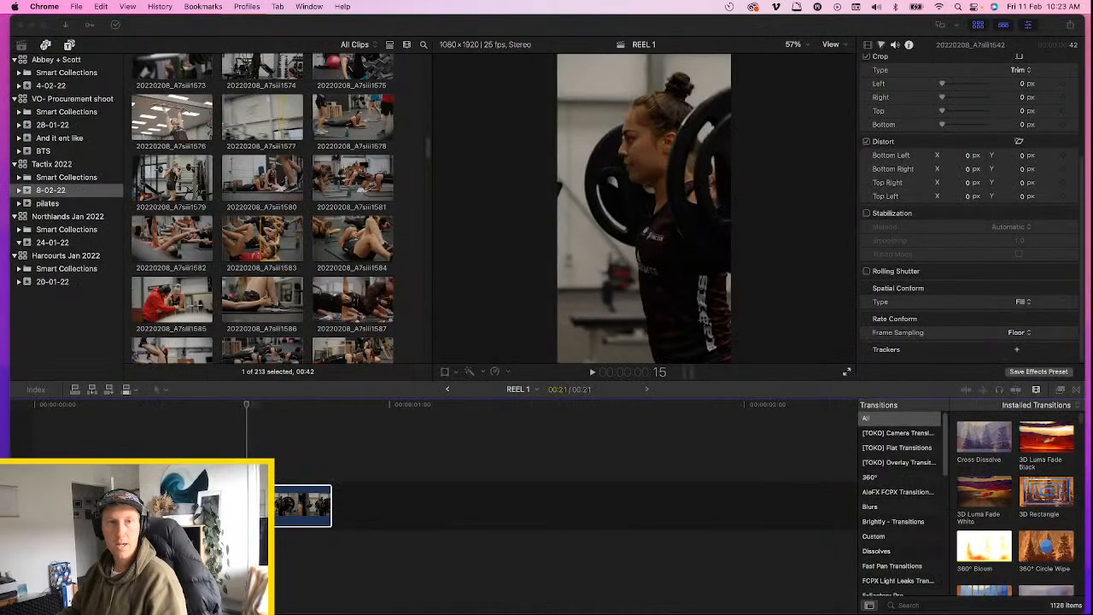
pyautogui.press('super+Tab')
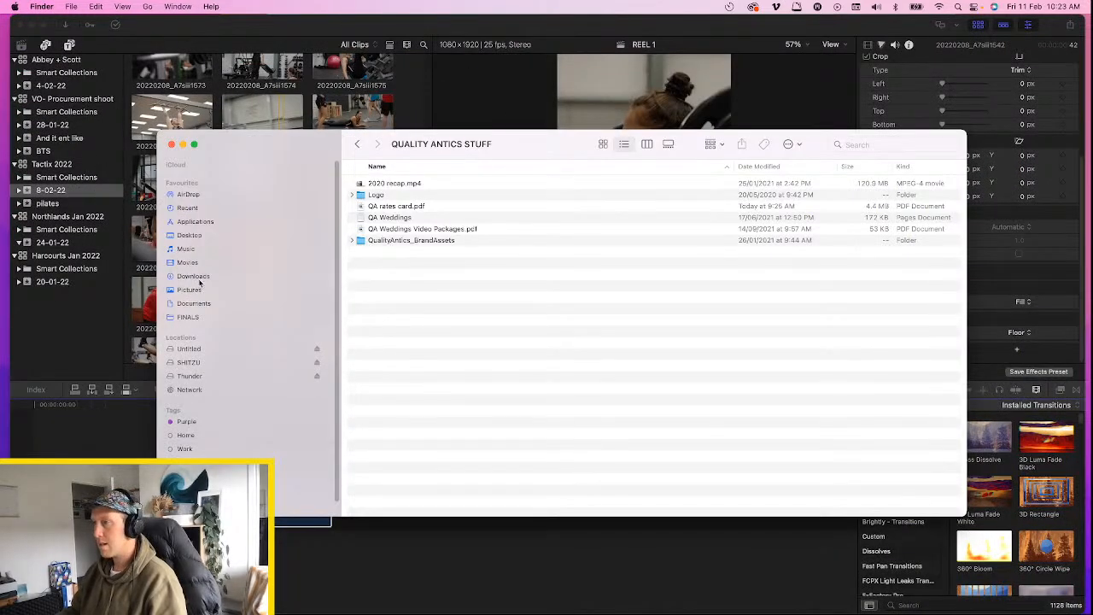
pyautogui.click(199, 279)
pyautogui.moveTo(446, 189); pyautogui.dragTo(105, 543)
pyautogui.moveTo(113, 543); pyautogui.dragTo(40, 543)
# Play the Earthquake track in the REEL 1 timeline from several points to audition its sections
pyautogui.press('space')
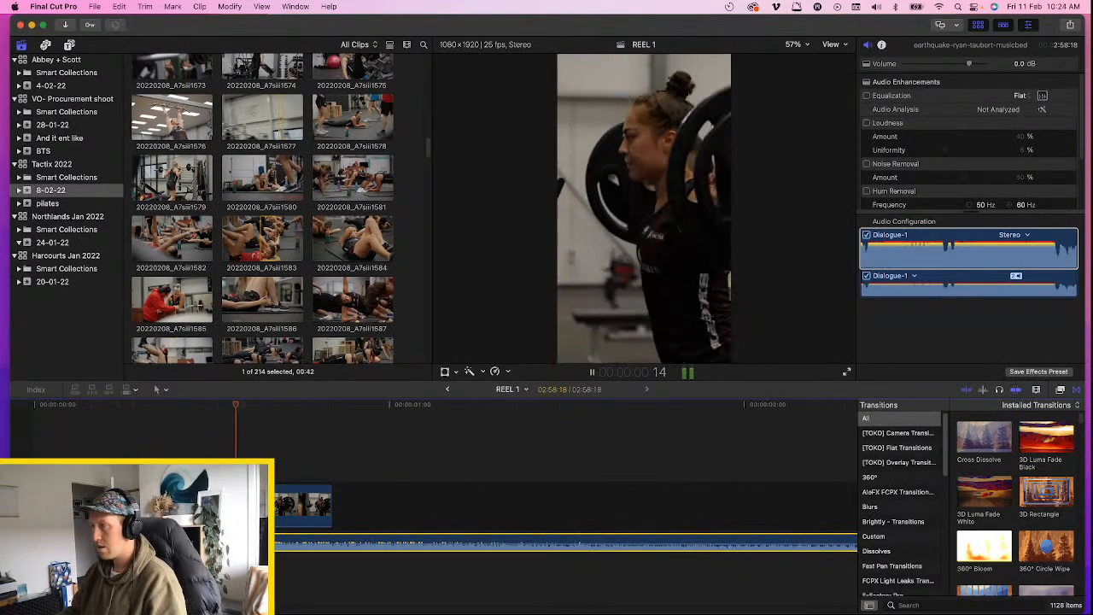
pyautogui.press('super+minus')
pyautogui.press('super+minus')
pyautogui.press('super+minus')
pyautogui.press('super+minus')
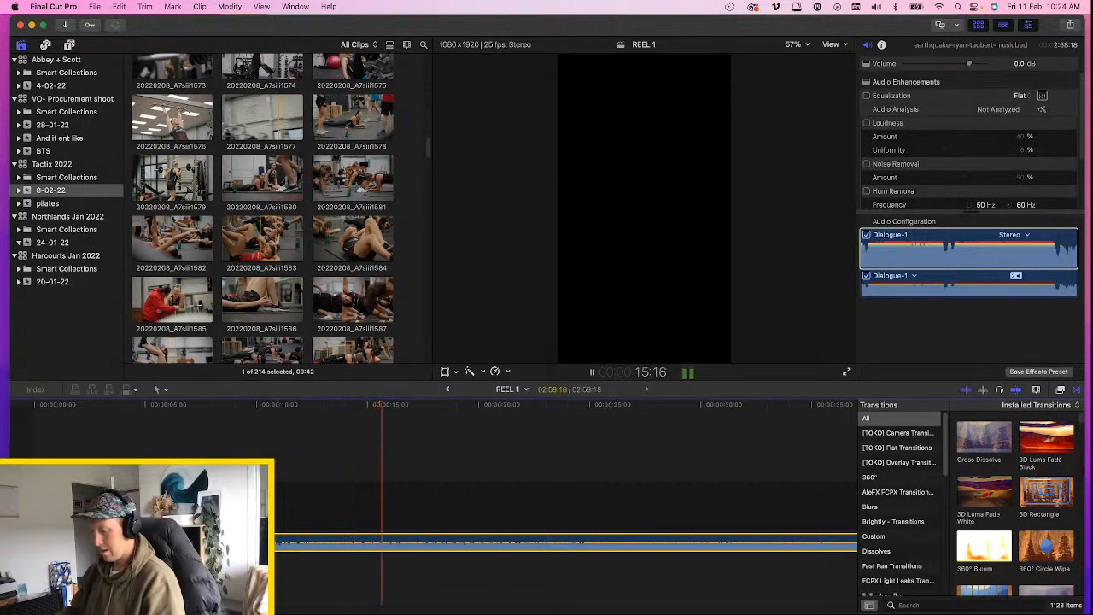
pyautogui.press('space')
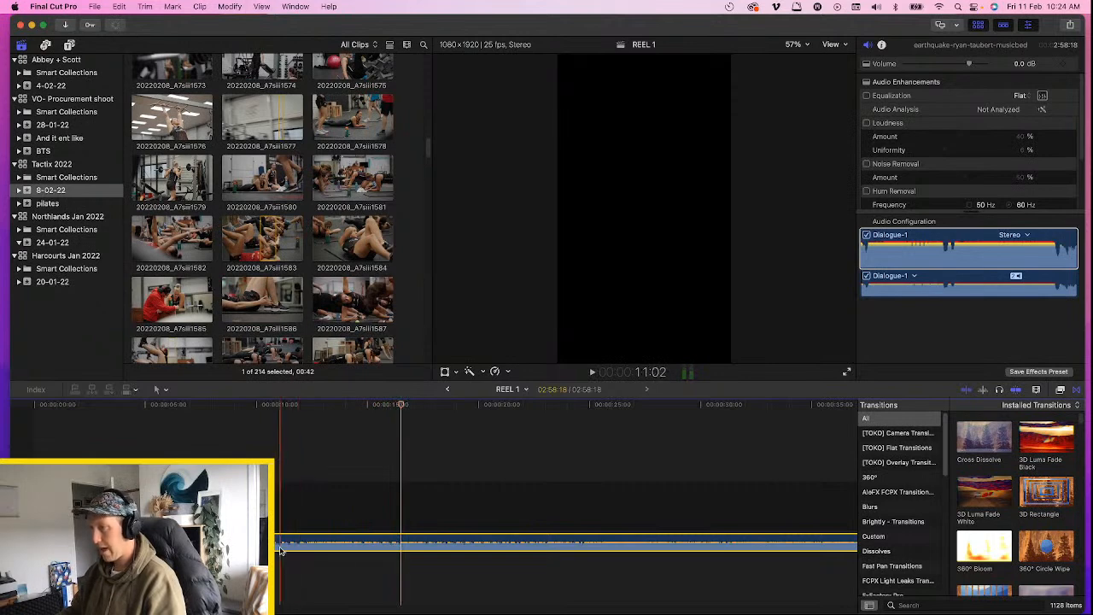
pyautogui.press('space')
pyautogui.press('space')
pyautogui.press('super+minus')
pyautogui.press('space')
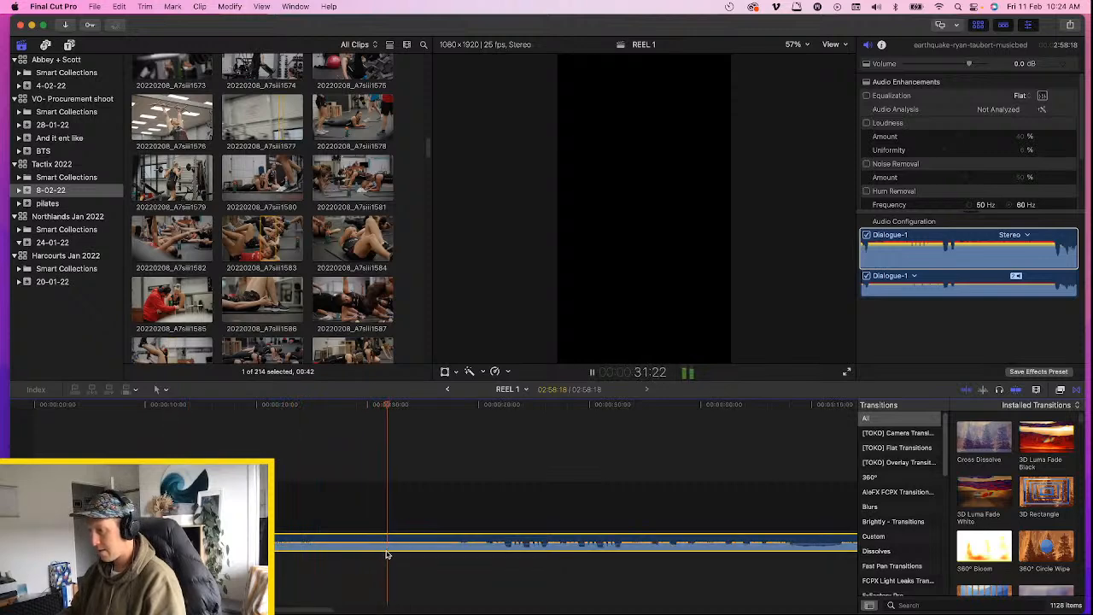
pyautogui.press('space')
pyautogui.press('space')
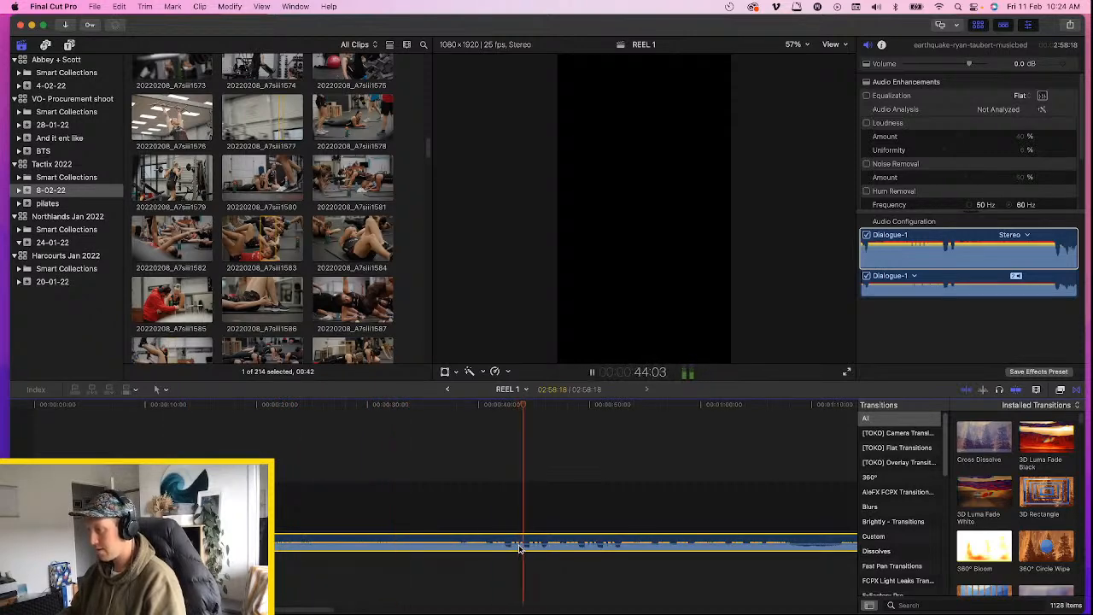
pyautogui.press('space')
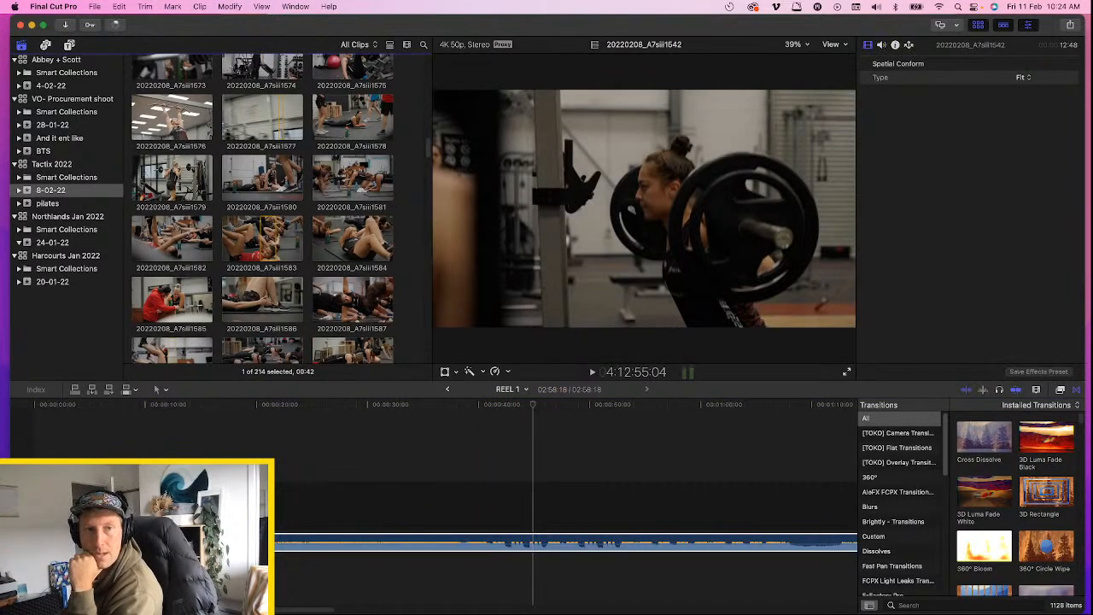
# Switch back to Chrome, preview the track billionaire from partway through and download it
pyautogui.press('super+Tab')
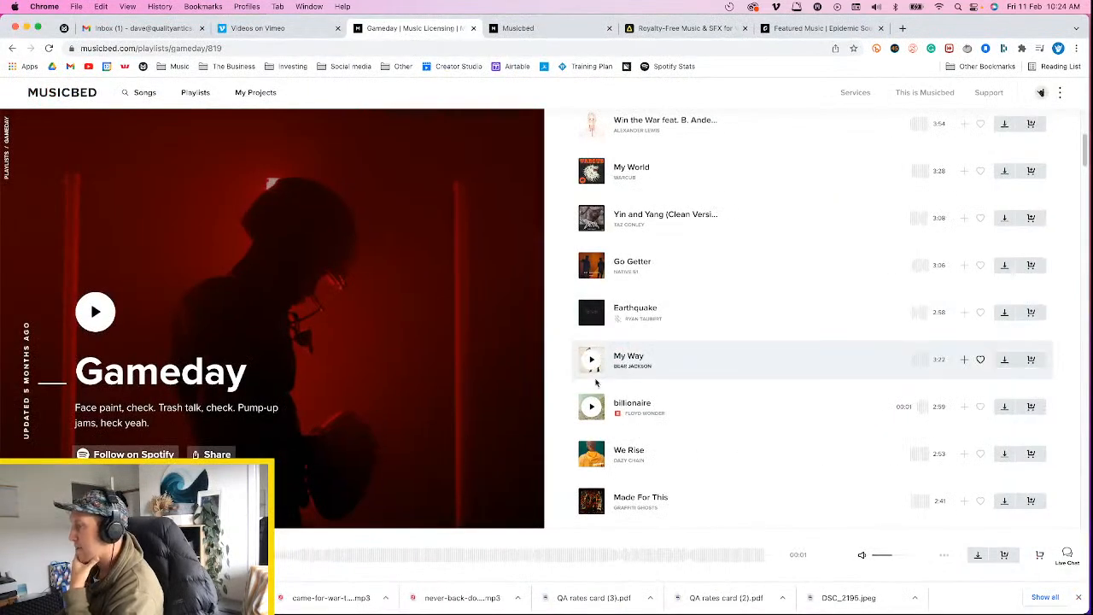
pyautogui.click(591, 407)
pyautogui.scroll(-3, 598, 411)
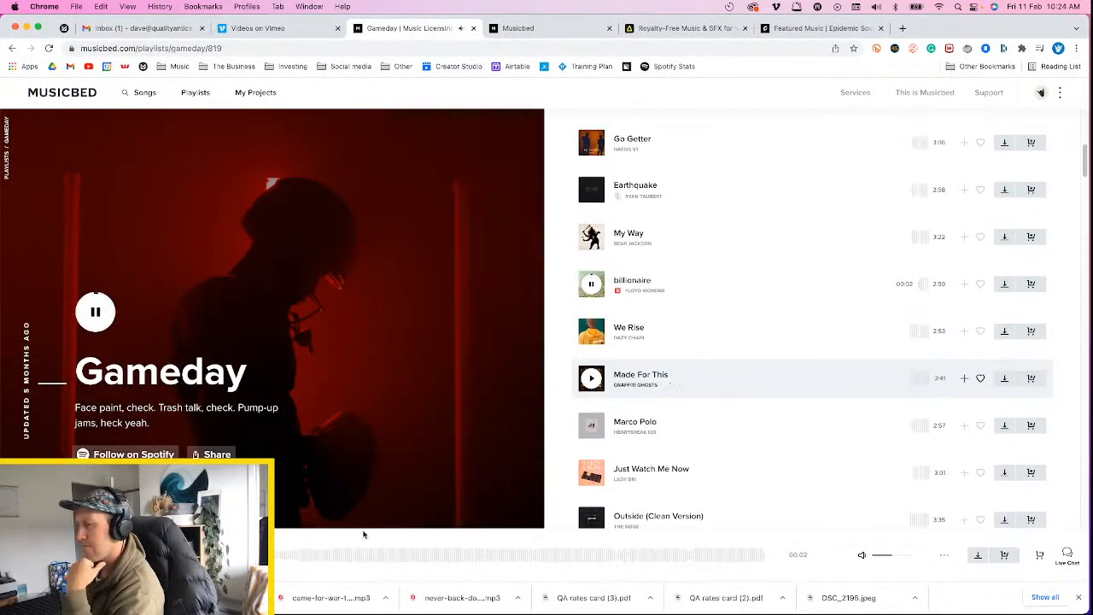
pyautogui.click(301, 557)
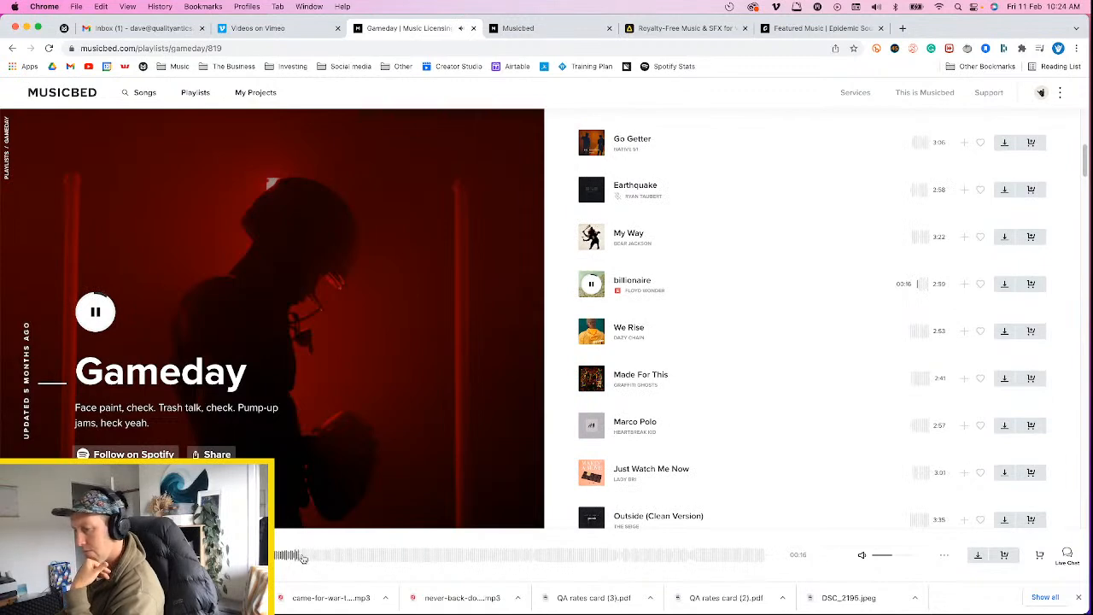
pyautogui.click(328, 557)
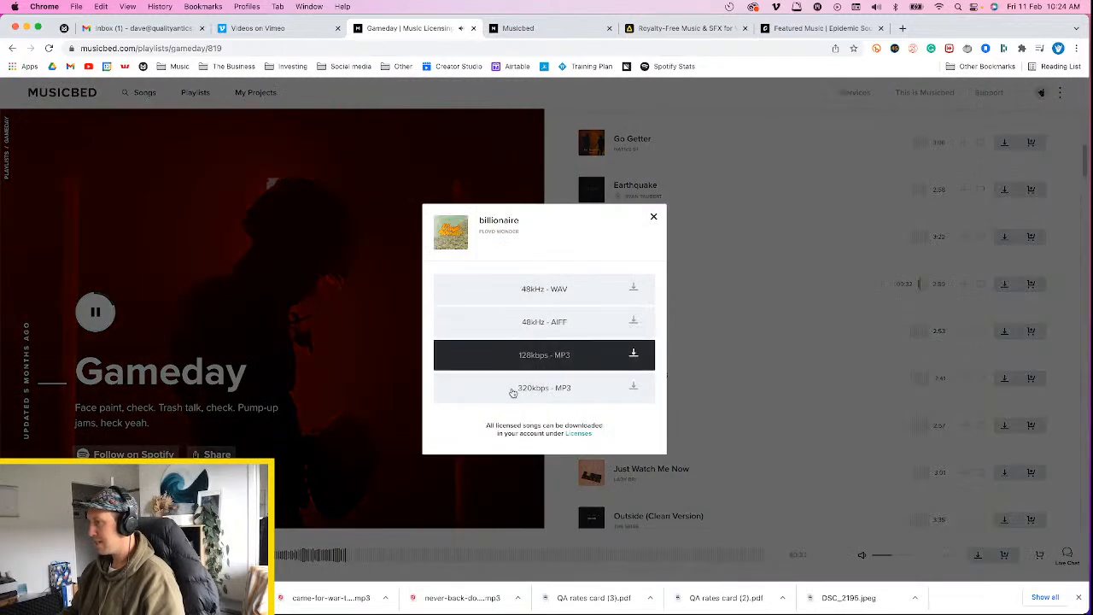
pyautogui.click(513, 385)
# Preview the tracks We Rise and Made For This in the Gameday playlist
pyautogui.click(593, 330)
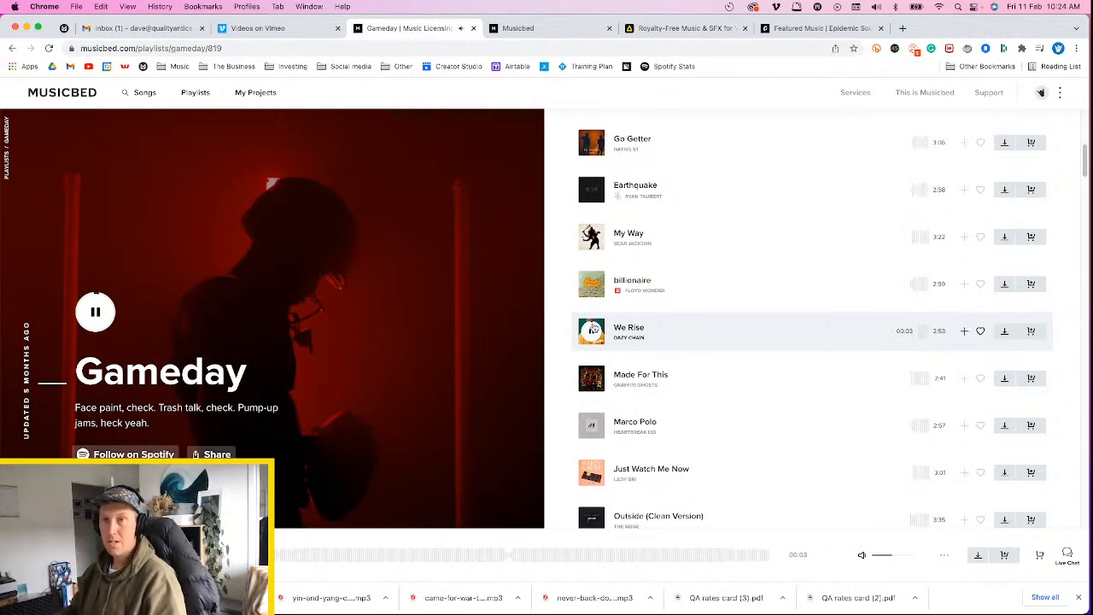
pyautogui.click(299, 560)
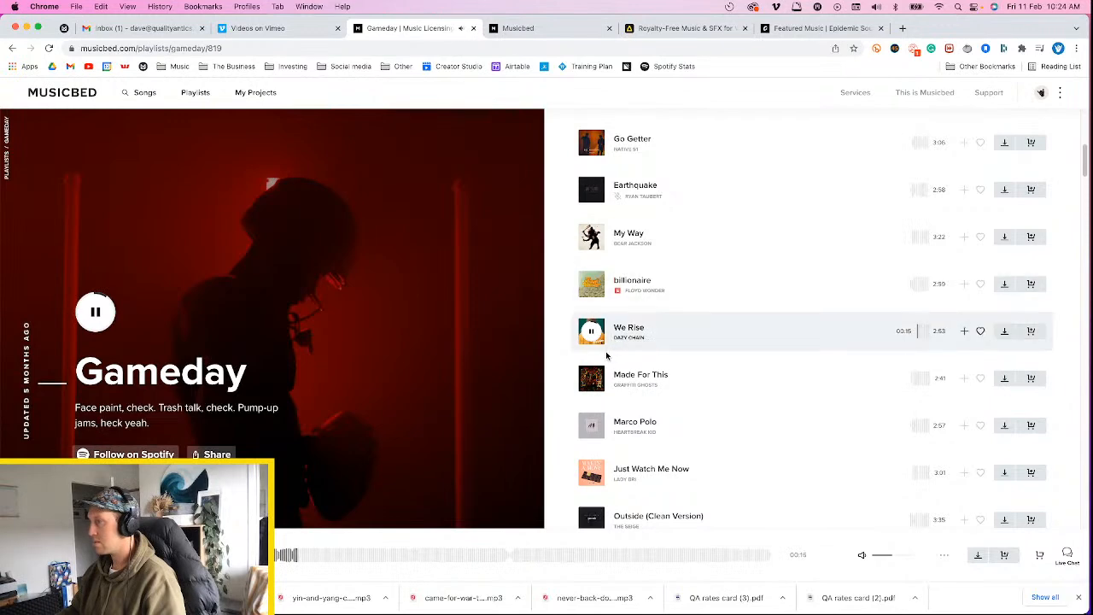
pyautogui.click(595, 380)
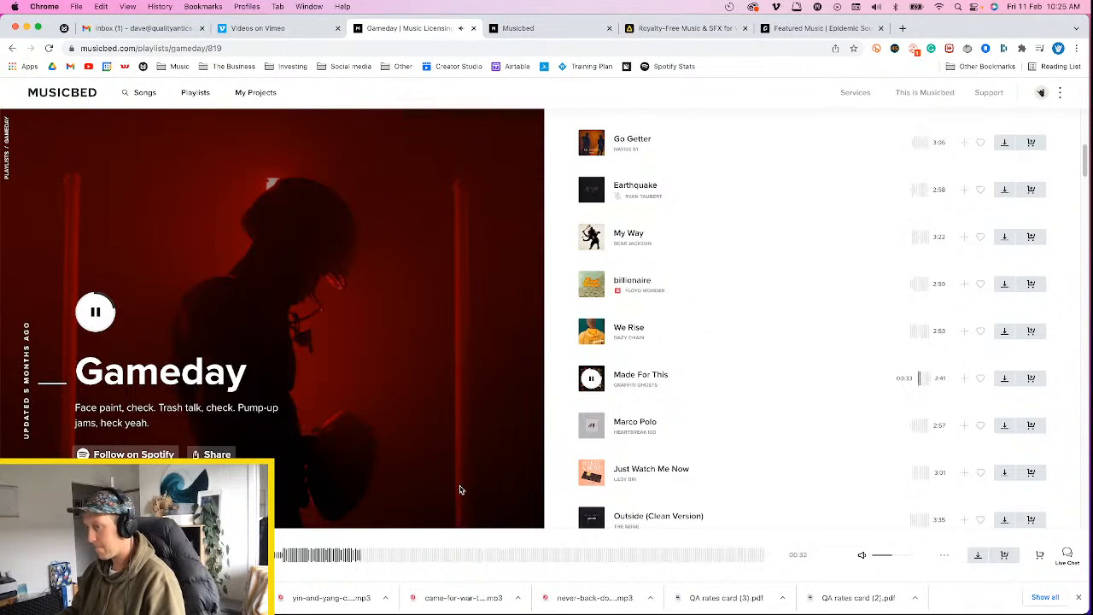
# Download the track Made For This as a 320kbps MP3 and pause its preview
pyautogui.click(1005, 379)
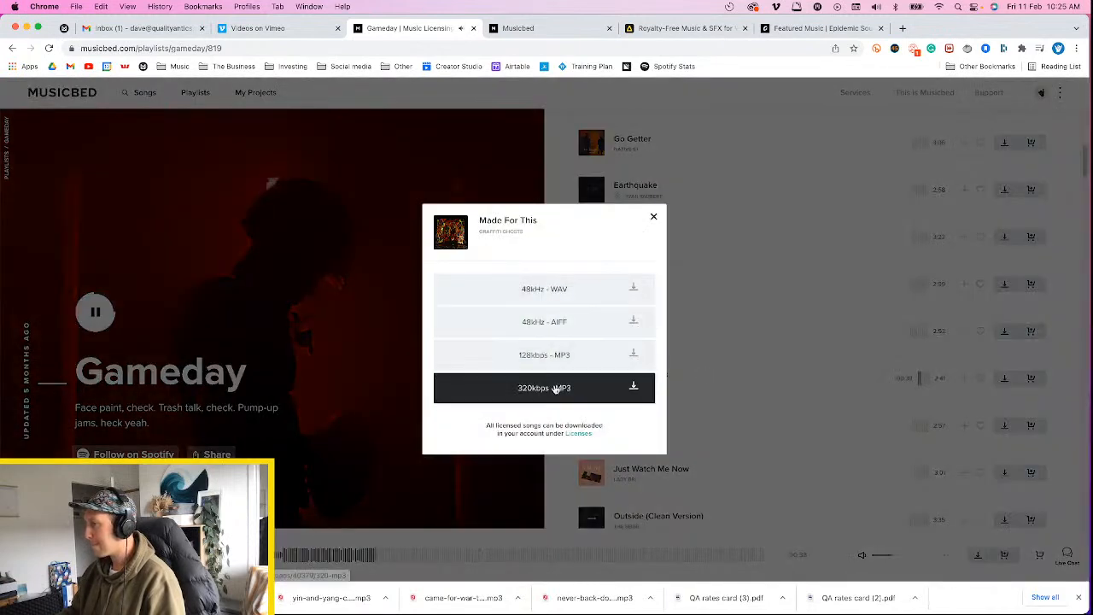
pyautogui.click(555, 389)
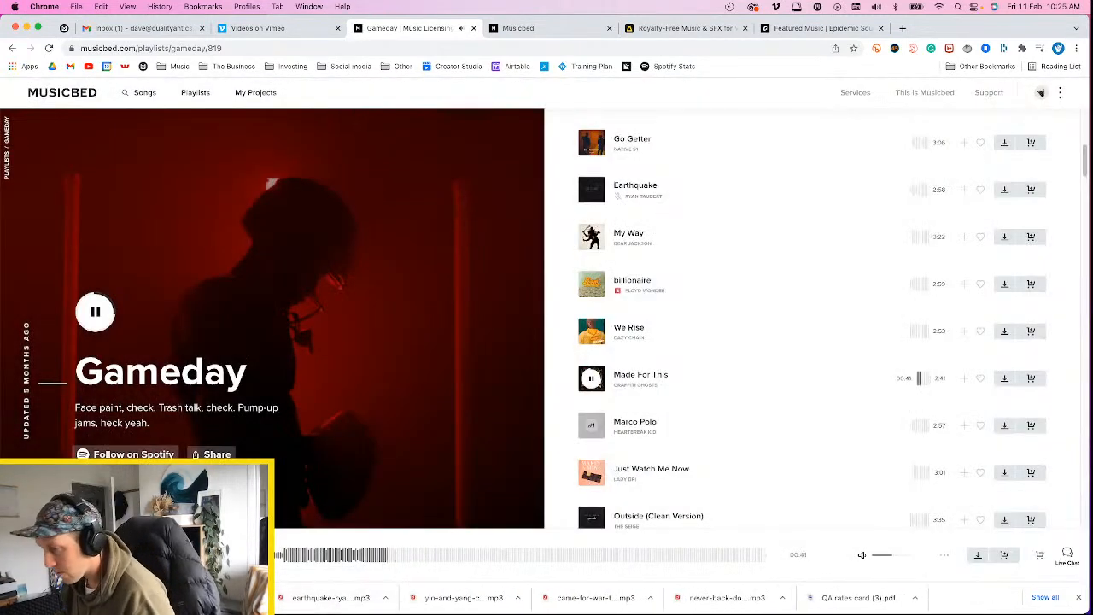
pyautogui.press('space')
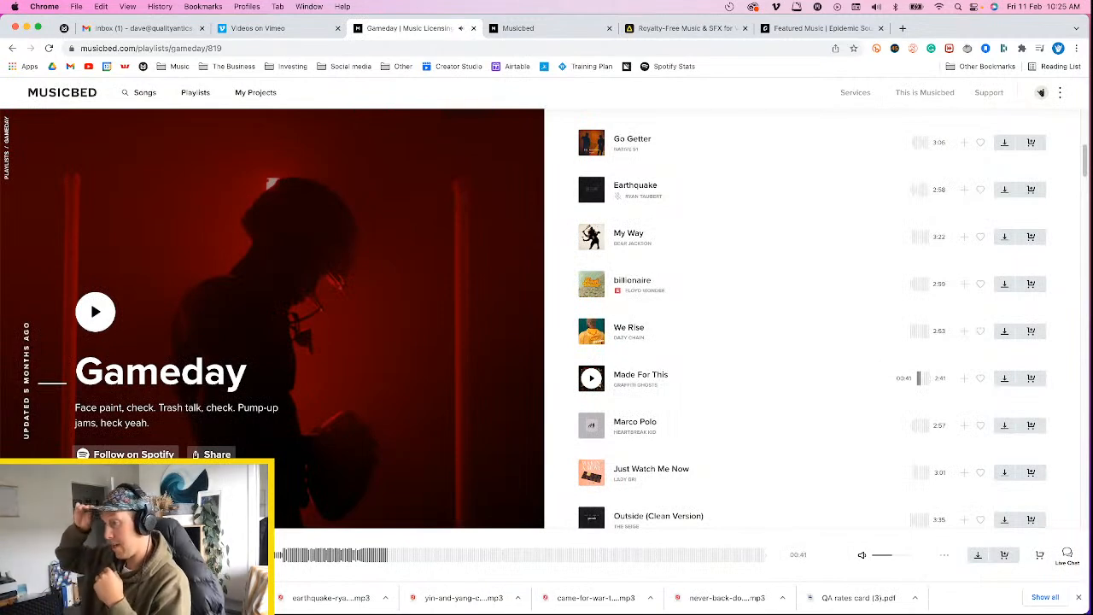
# Preview the track Marco Polo from several points, and sample Just Watch Me Now in the Gameday playlist
pyautogui.click(589, 425)
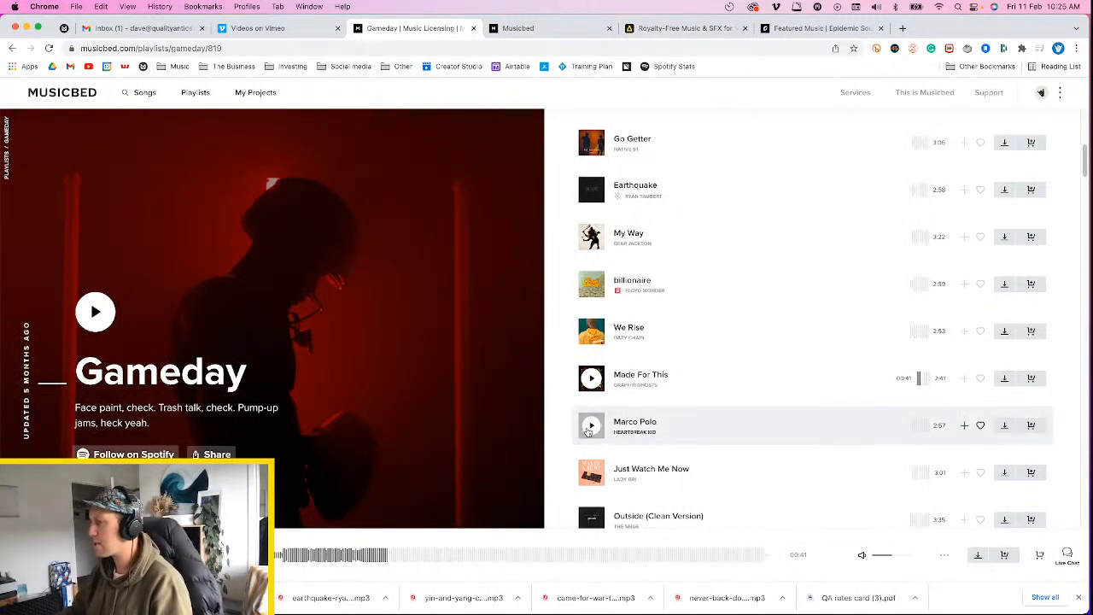
pyautogui.click(320, 555)
pyautogui.click(365, 557)
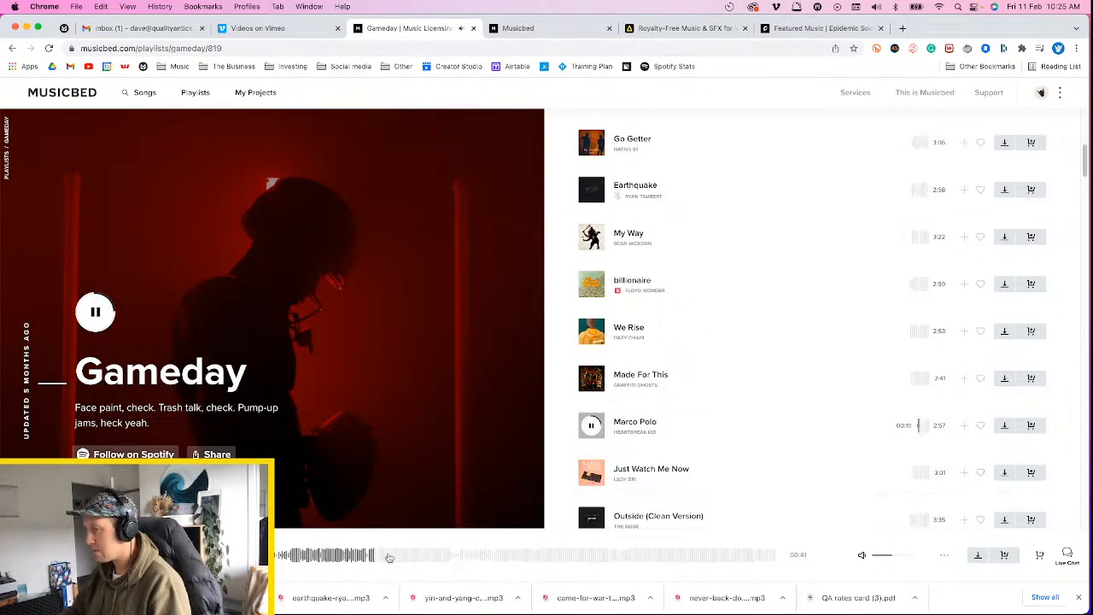
pyautogui.click(461, 557)
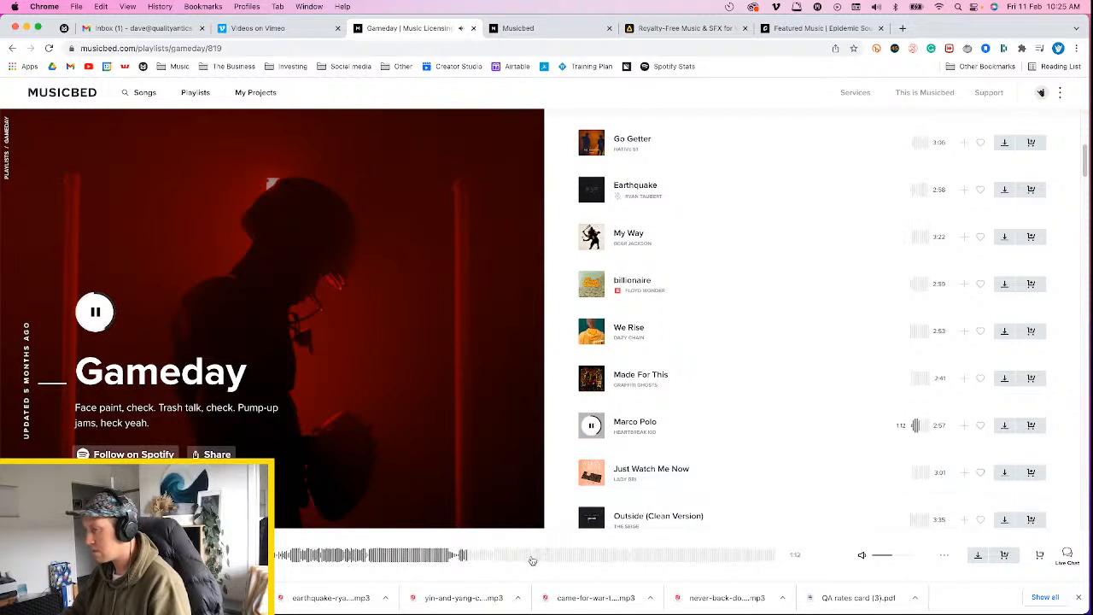
pyautogui.click(537, 556)
pyautogui.click(591, 471)
pyautogui.scroll(-3, 820, 406)
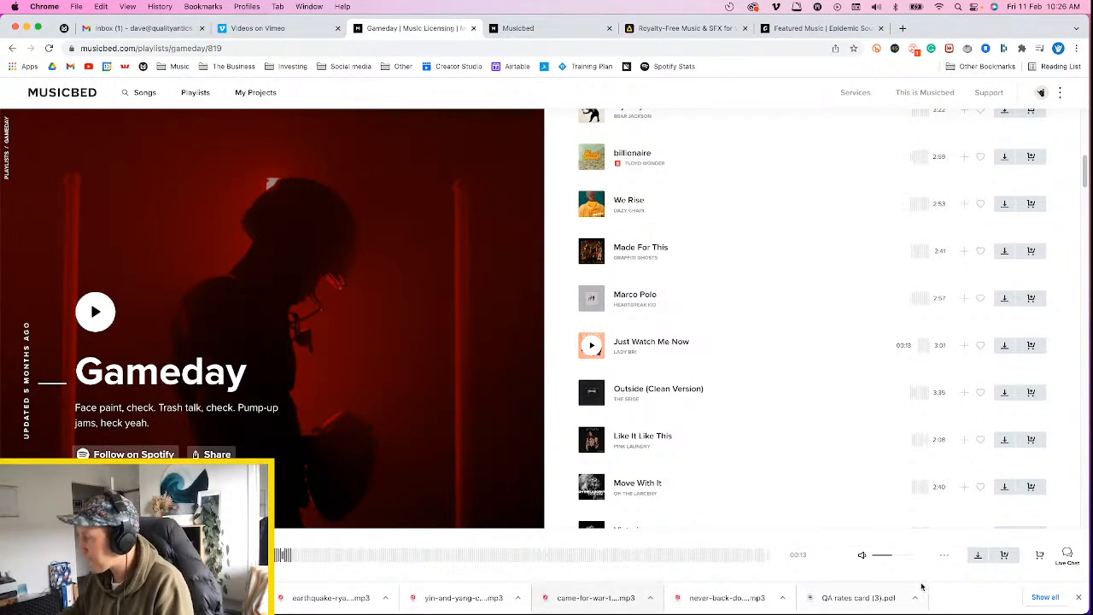
# Dismiss the downloads bar, preview the track Outside (Clean Version) and download it as a 320kbps MP3
pyautogui.click(1079, 600)
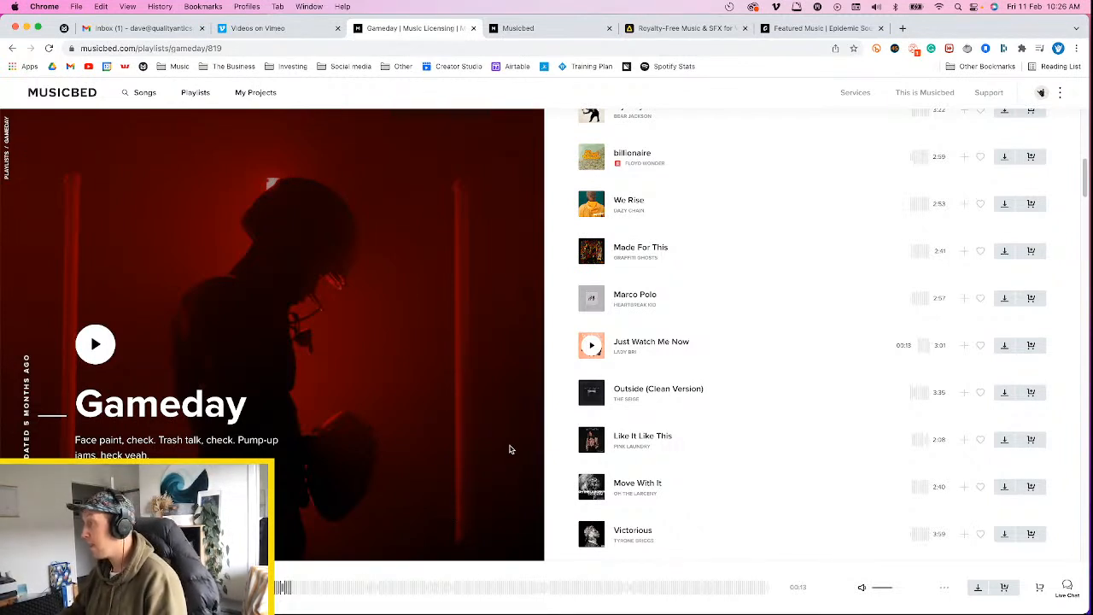
pyautogui.click(591, 393)
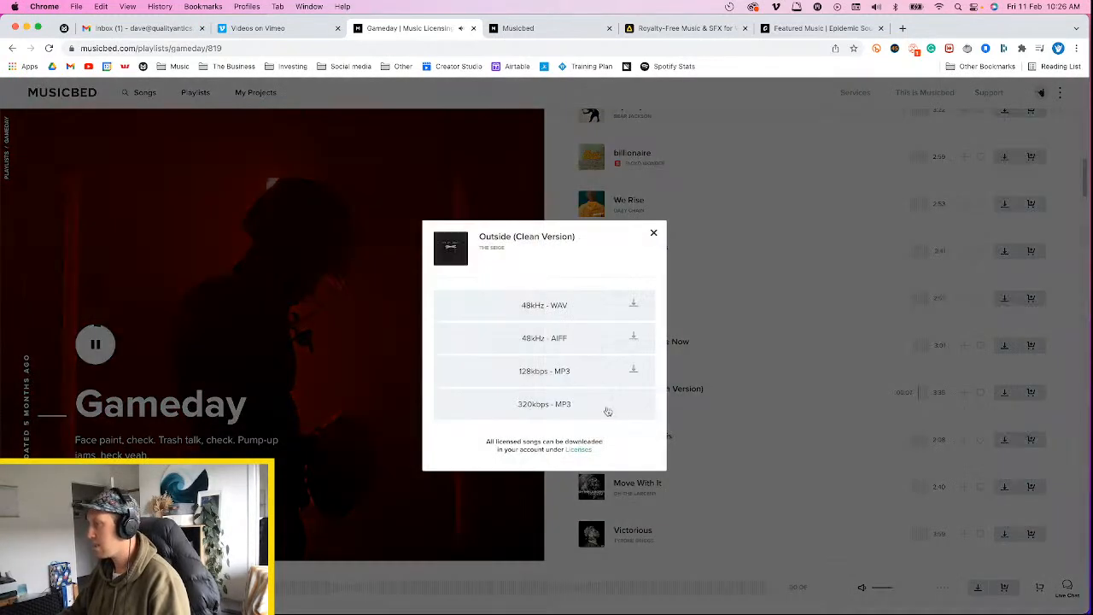
pyautogui.click(561, 408)
# Preview the tracks Like It Like This and Move With It, skipping ahead in each to sample further sections
pyautogui.click(592, 439)
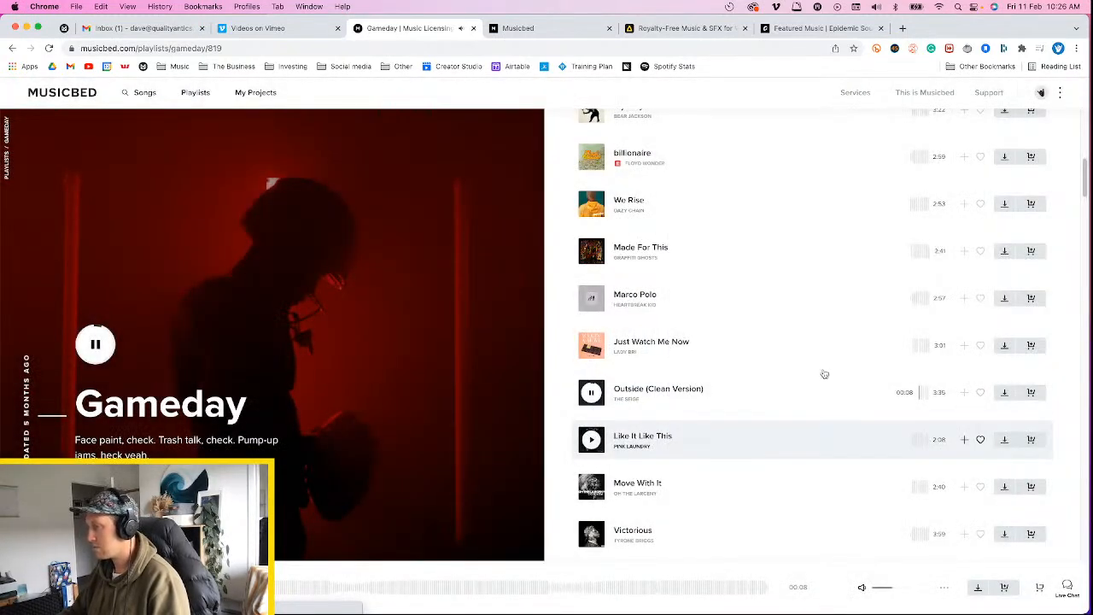
pyautogui.scroll(-2, 822, 372)
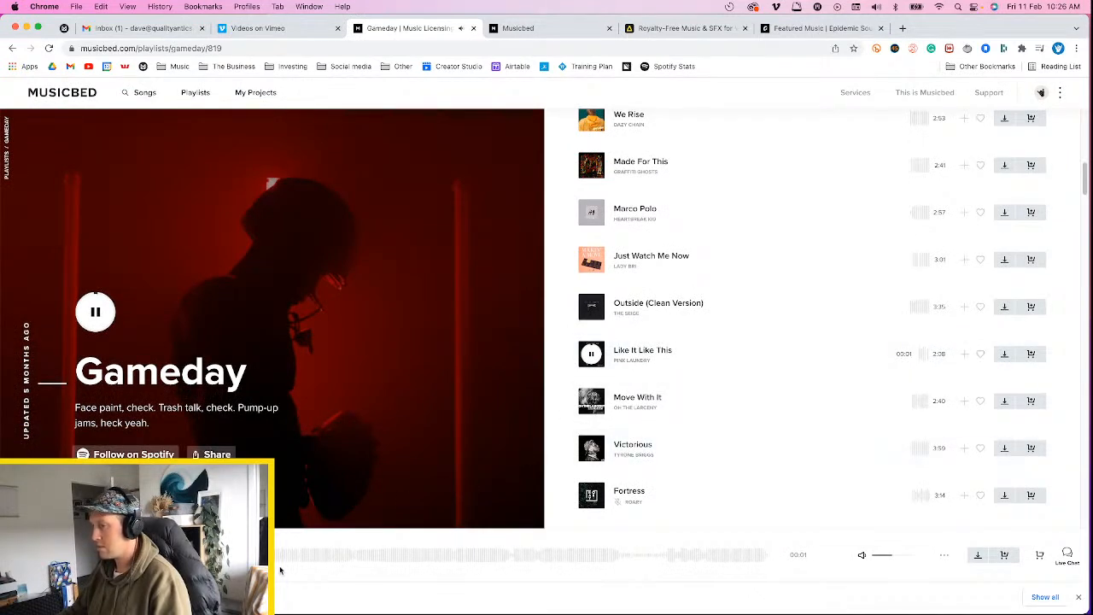
pyautogui.click(362, 556)
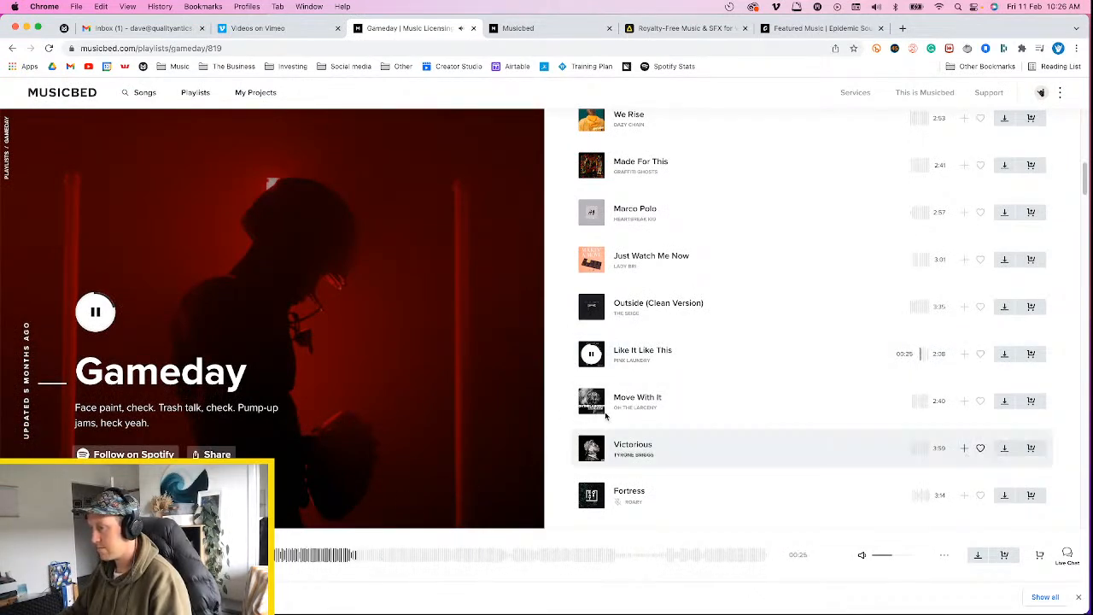
pyautogui.click(592, 401)
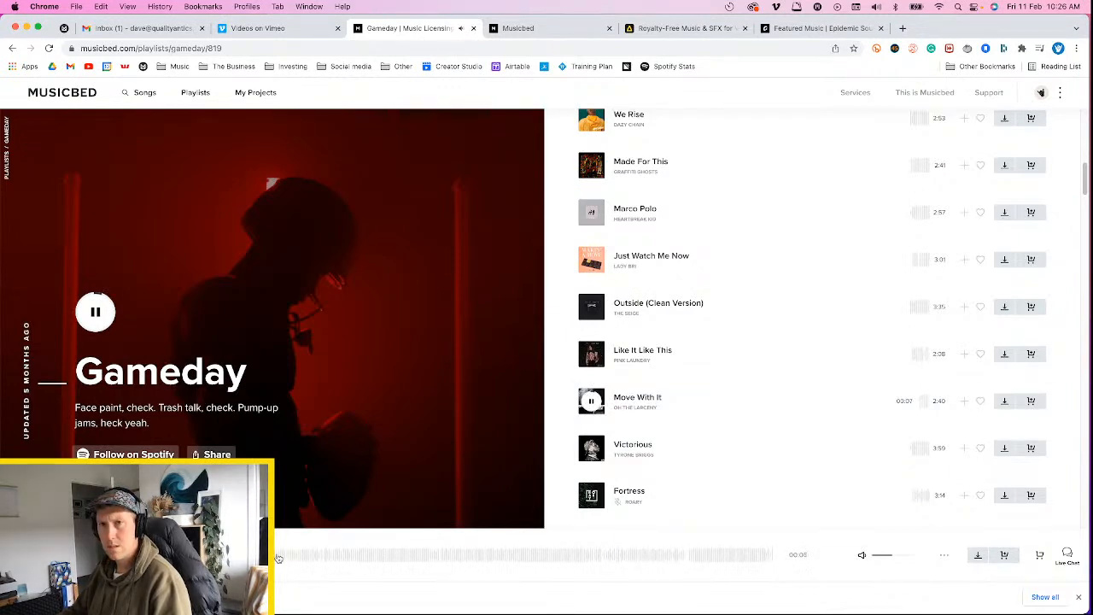
pyautogui.click(305, 558)
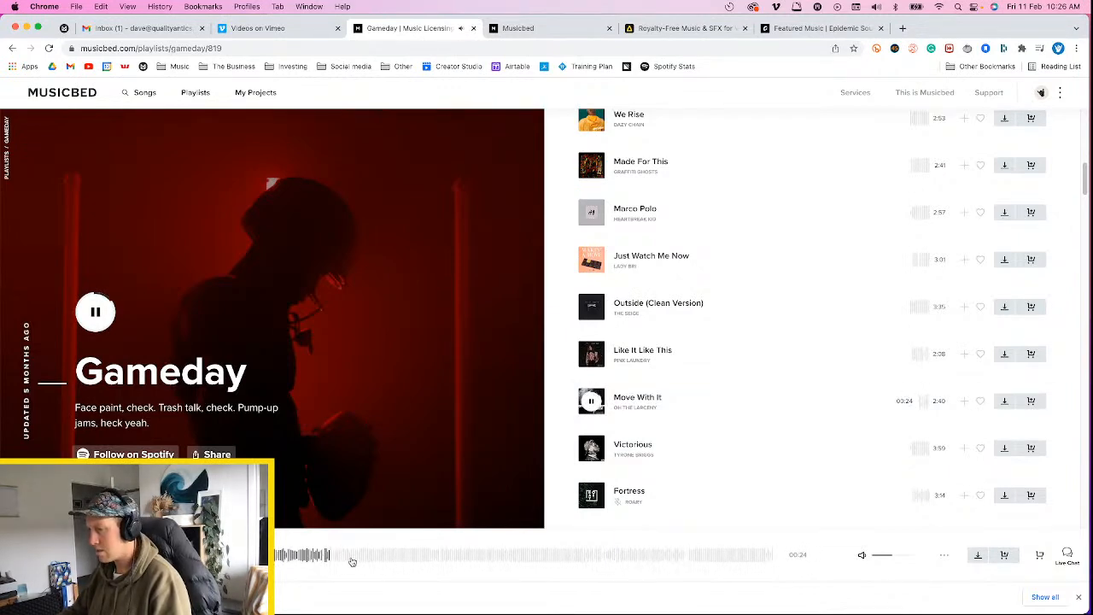
pyautogui.click(352, 560)
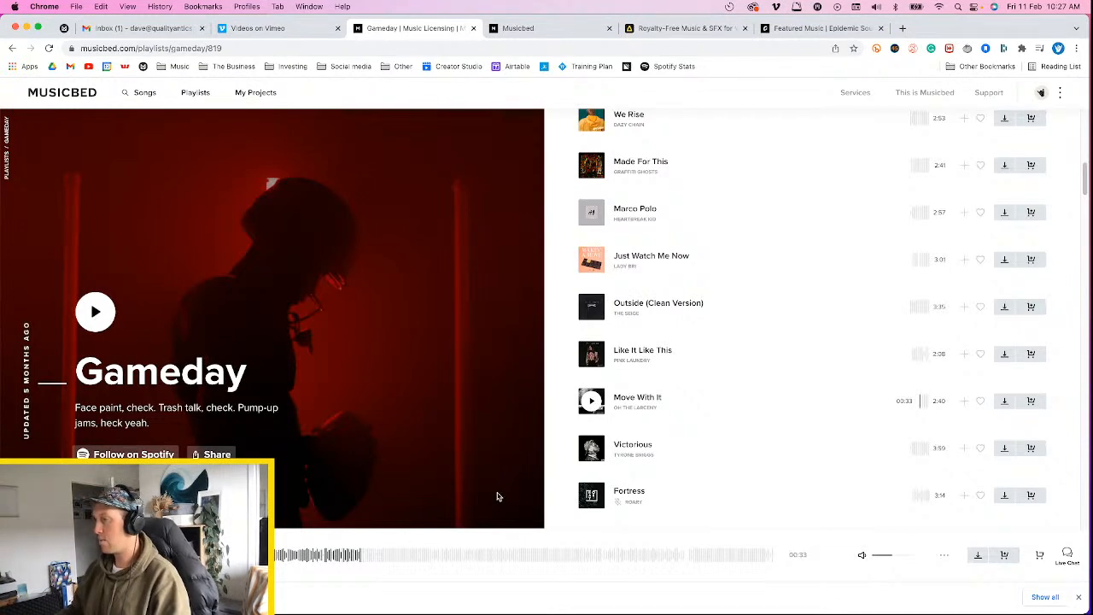
# Preview Victorious and Fortress from partway through, briefly replaying Move With It between them
pyautogui.click(592, 450)
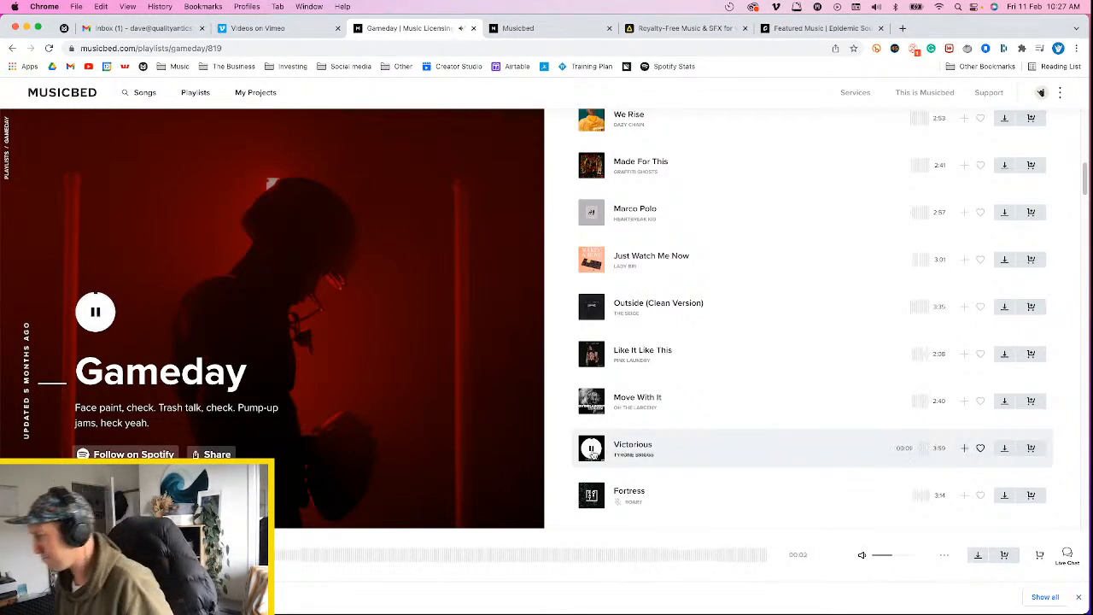
pyautogui.click(298, 562)
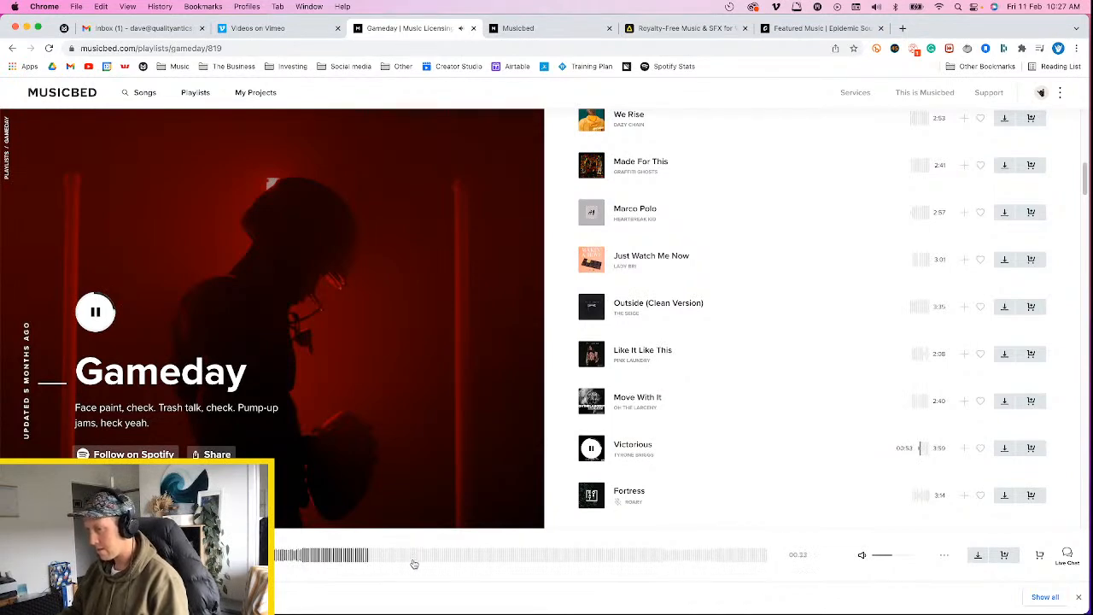
pyautogui.click(426, 562)
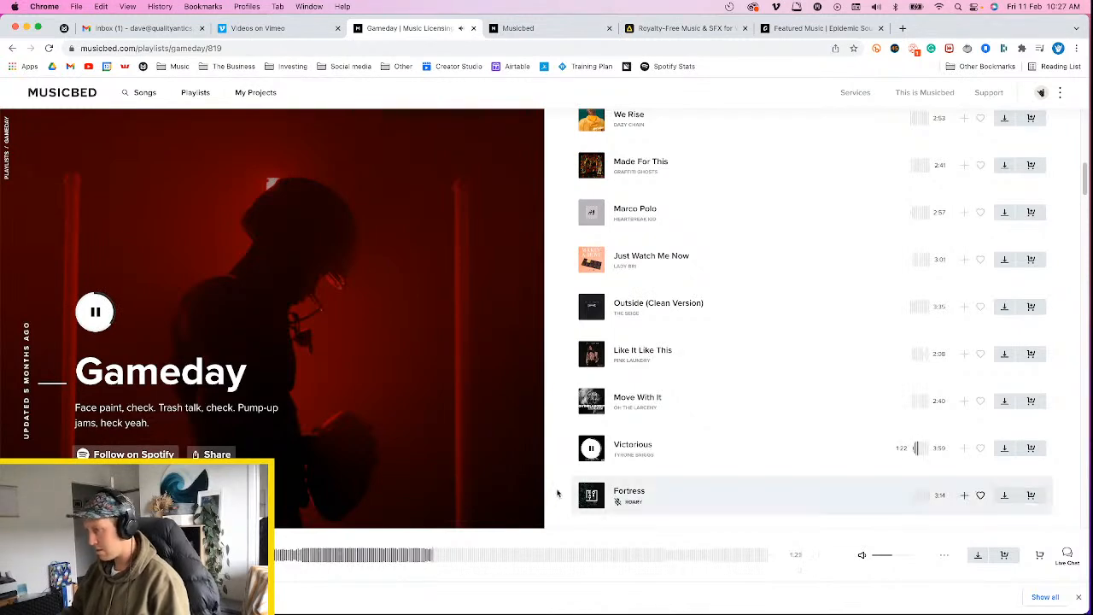
pyautogui.click(592, 401)
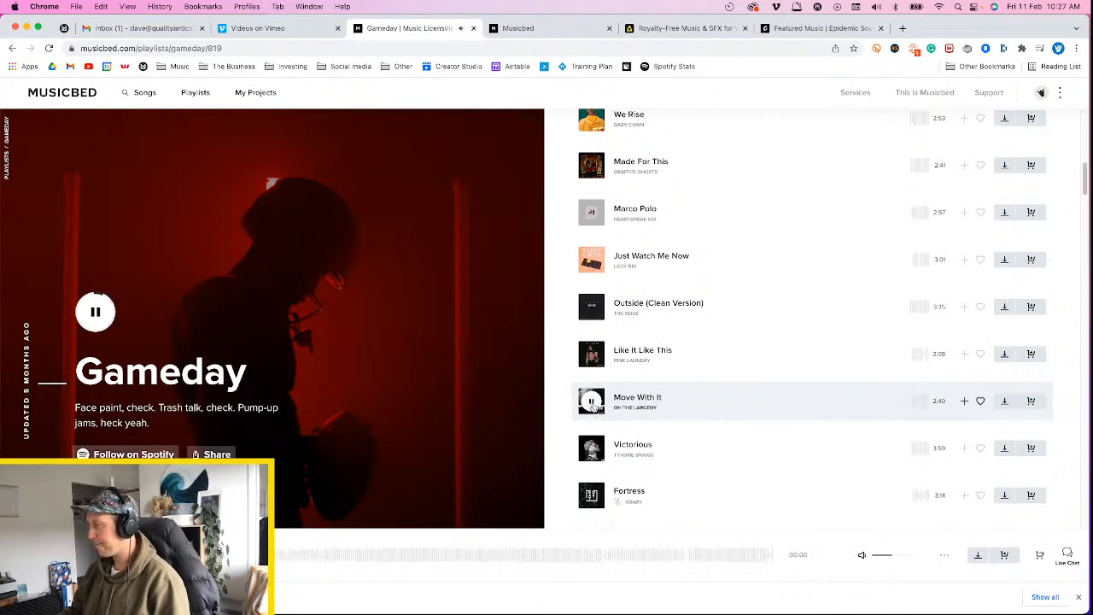
pyautogui.click(591, 496)
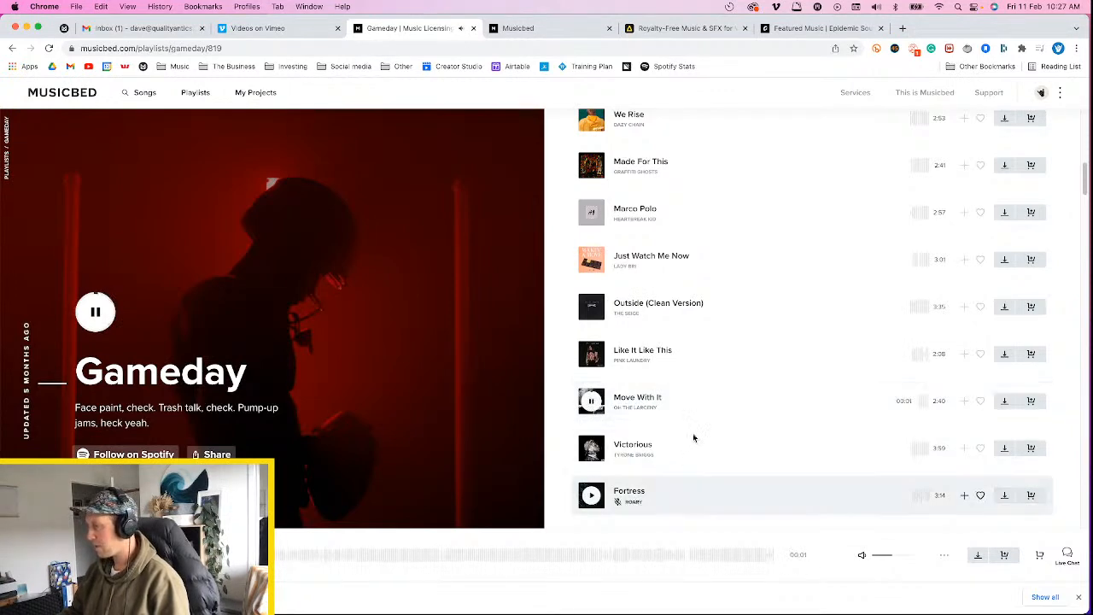
pyautogui.scroll(-4, 692, 436)
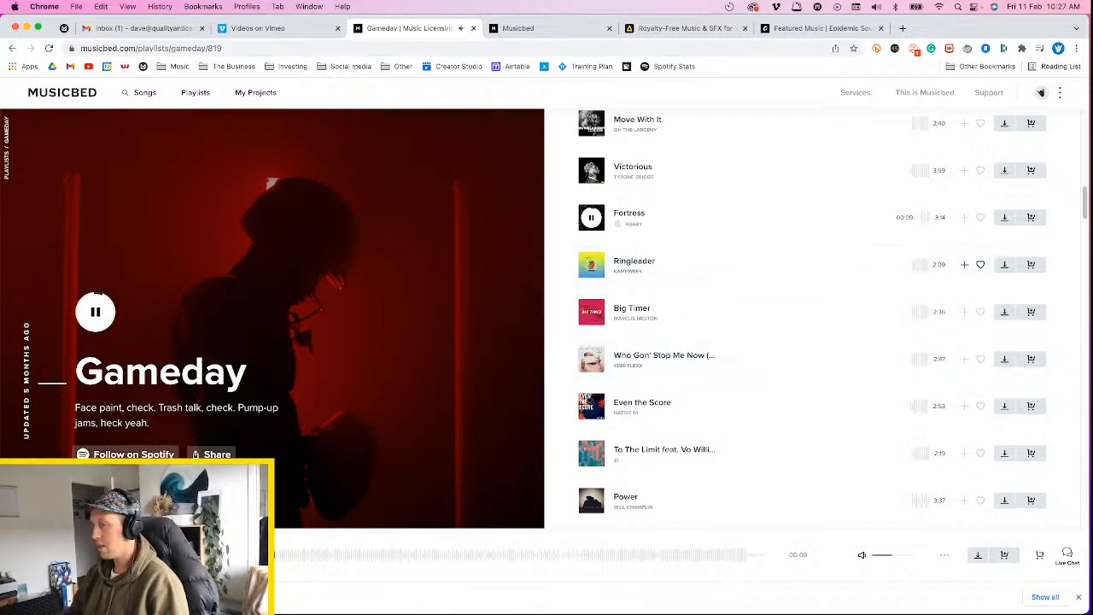
pyautogui.click(337, 557)
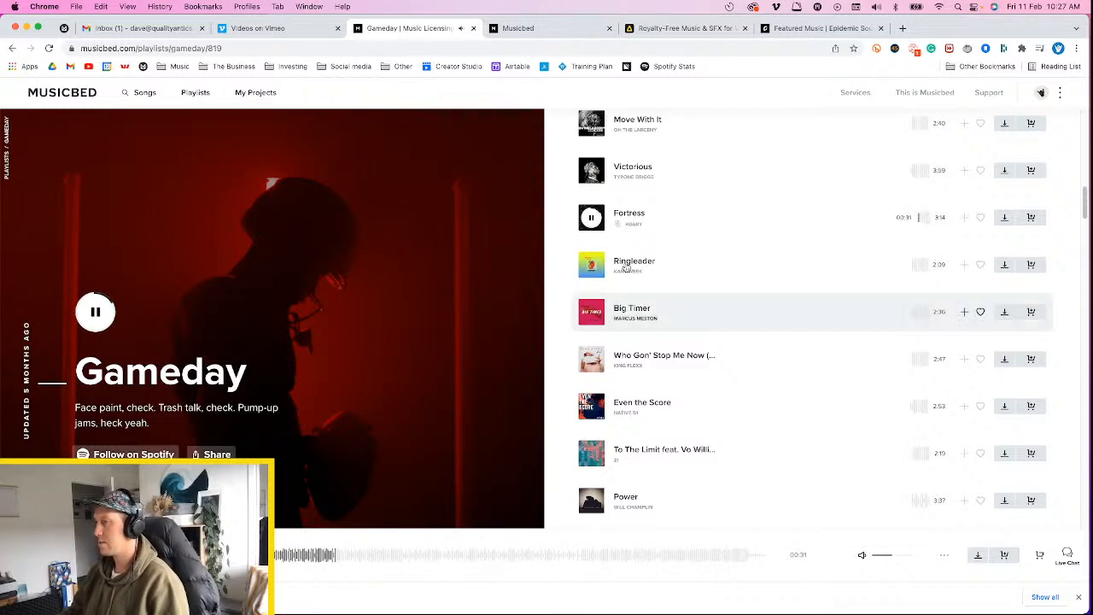
# Preview the track Ringleader, returning to its beginning to hear the intro again
pyautogui.click(592, 266)
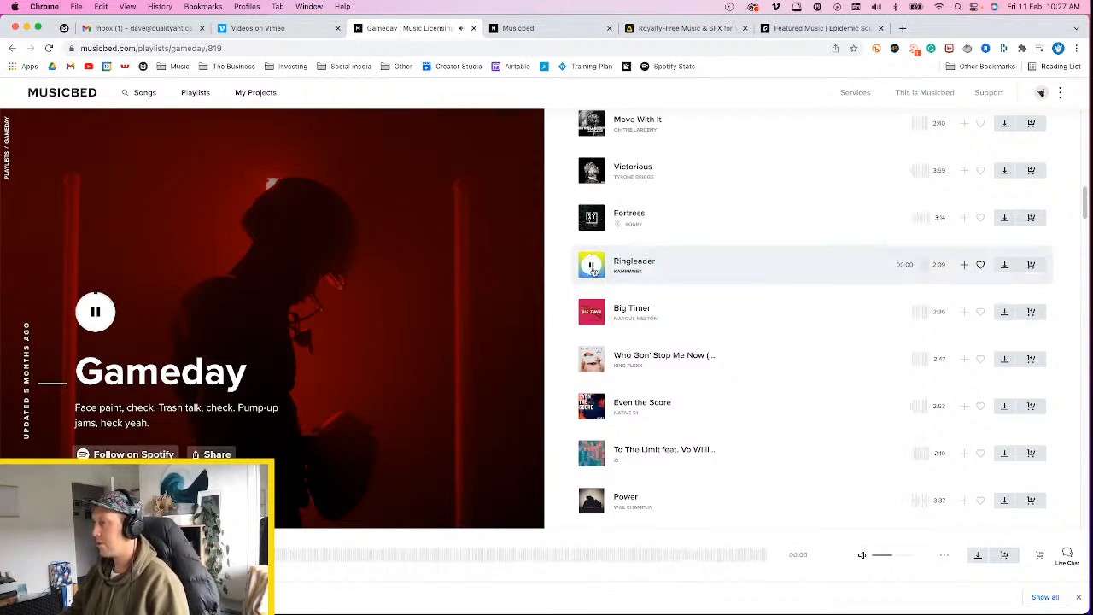
pyautogui.click(592, 266)
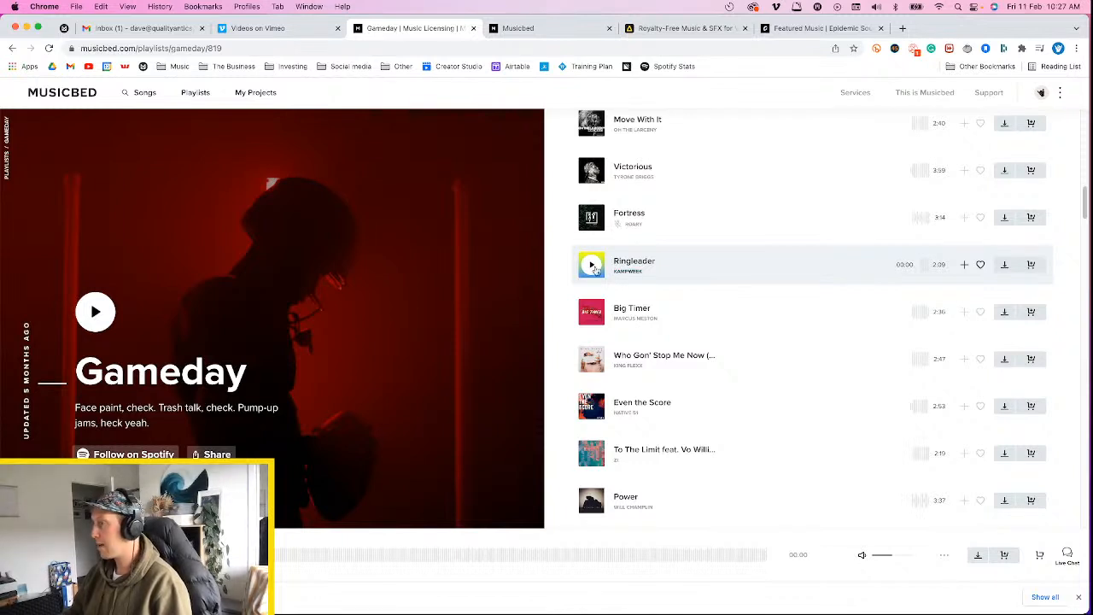
pyautogui.click(589, 265)
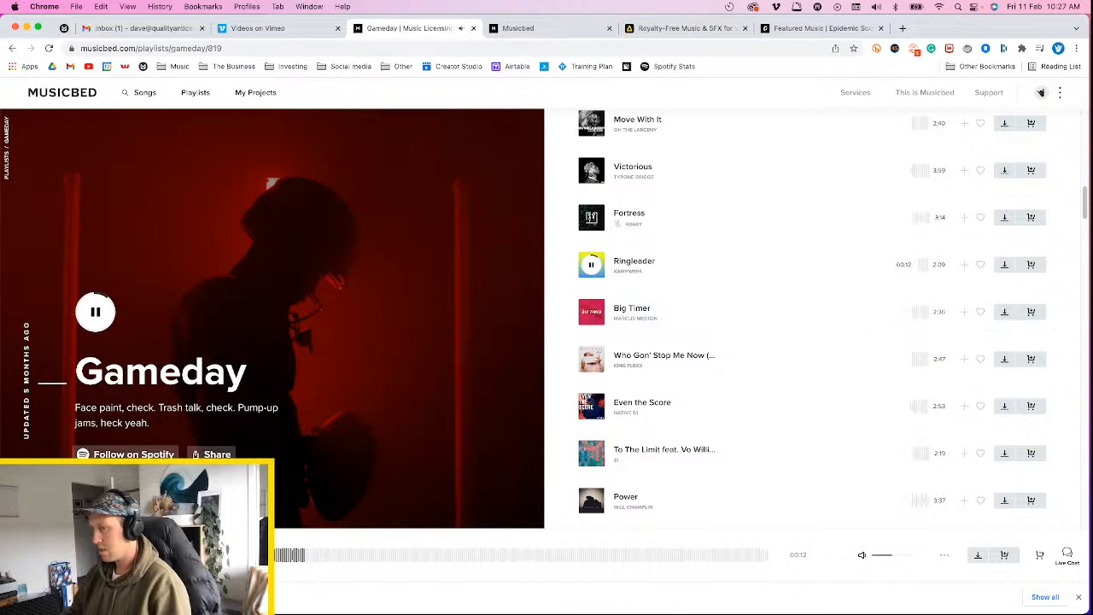
pyautogui.click(261, 555)
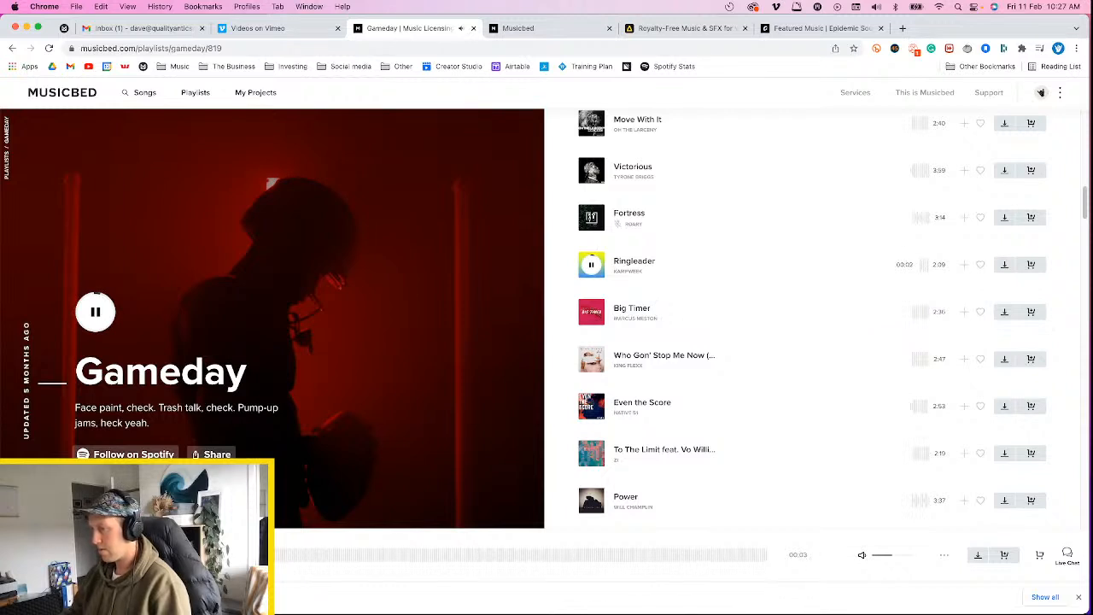
# Sample the tracks Big Timer, Who Gon' Stop Me Now and Even the Score, and stop playback
pyautogui.click(592, 313)
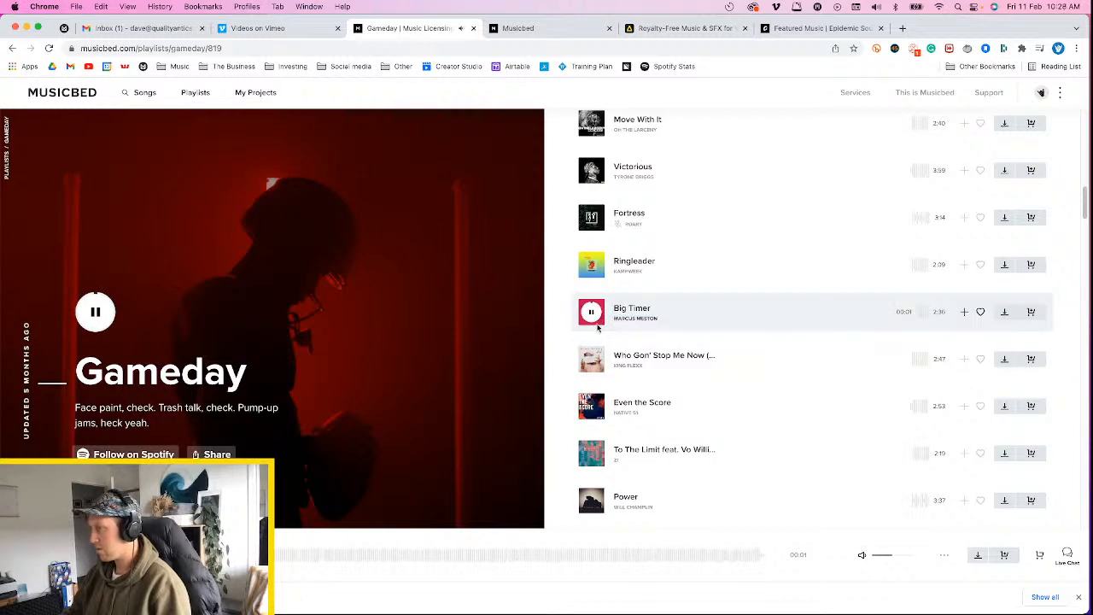
pyautogui.click(592, 359)
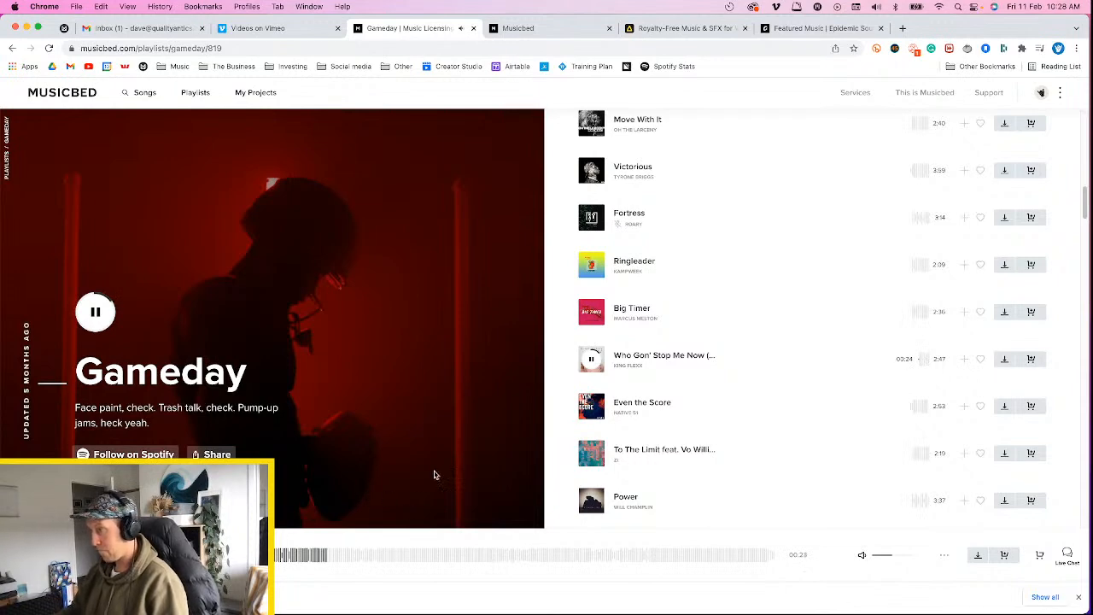
pyautogui.click(591, 407)
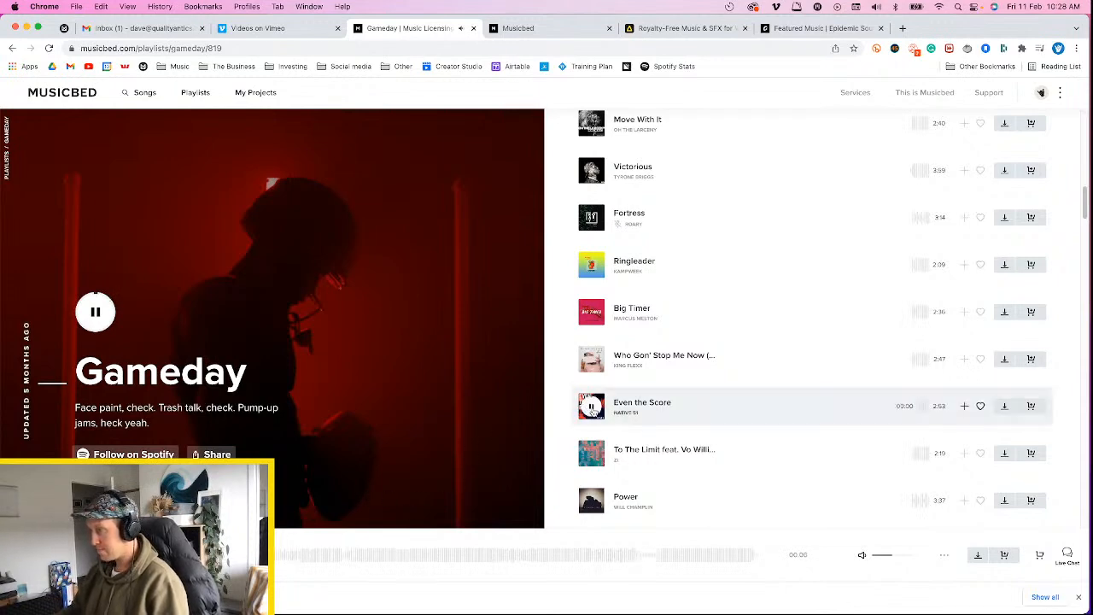
pyautogui.click(591, 407)
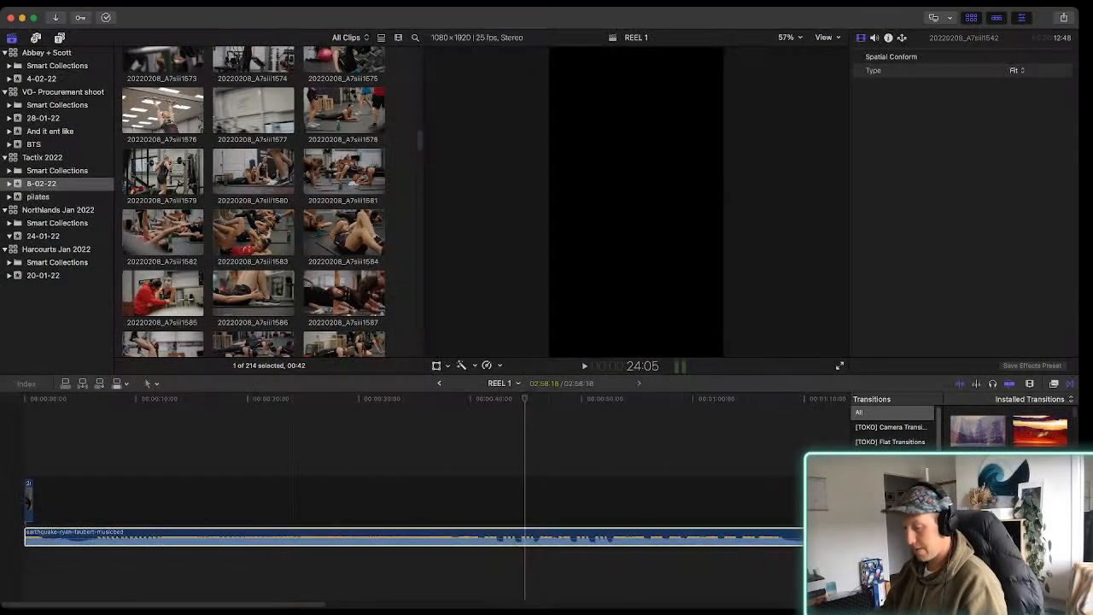
# Switch to Final Cut Pro, zoom out the REEL 1 timeline and play the Earthquake track from earlier sections
pyautogui.click(307, 537)
pyautogui.press('super+minus')
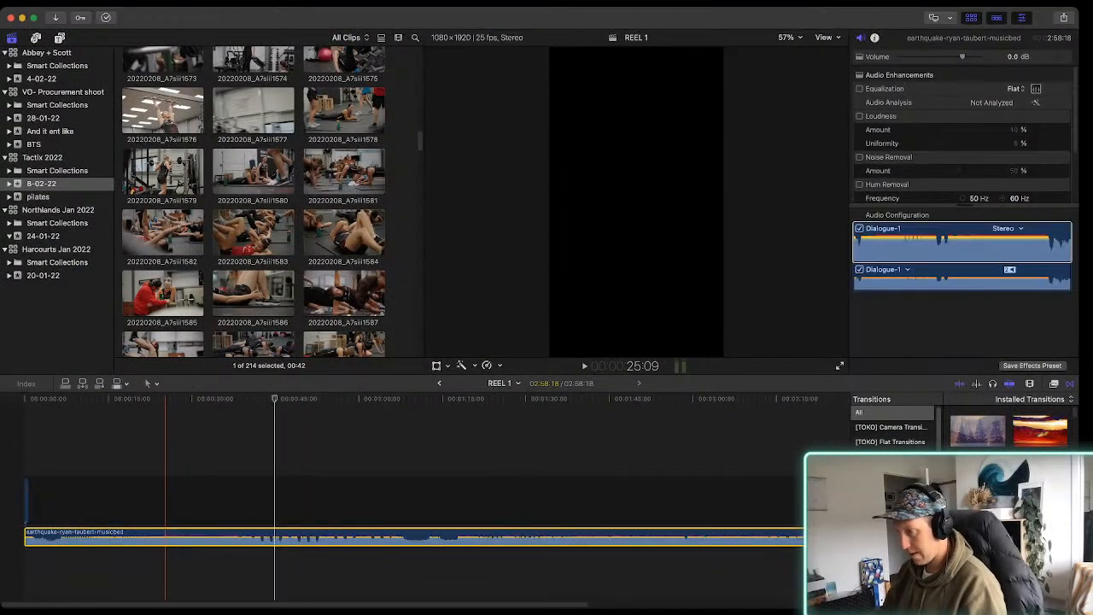
pyautogui.press('space')
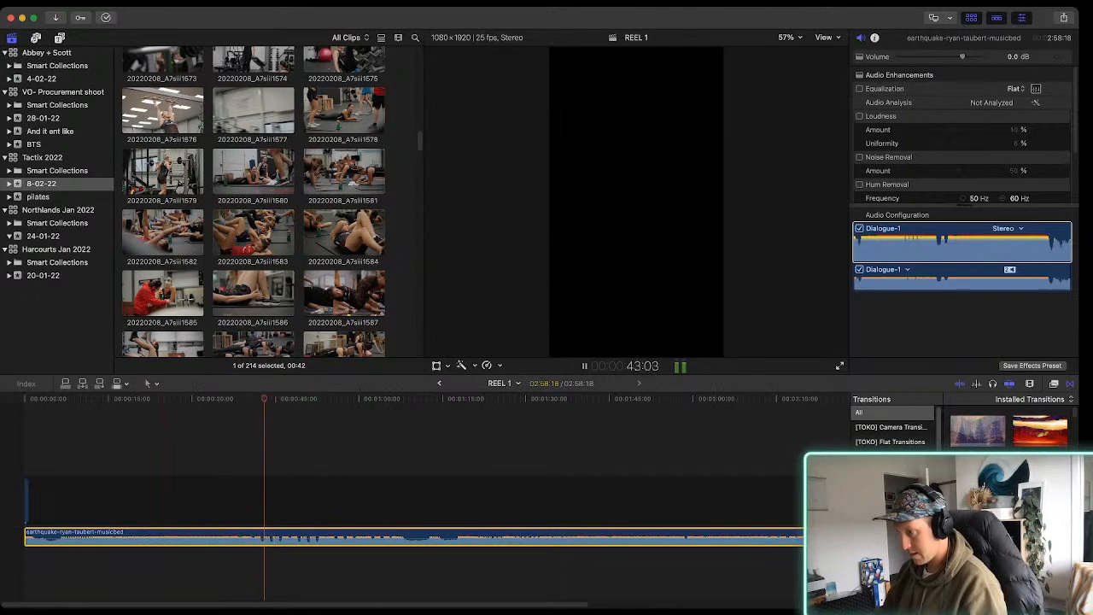
pyautogui.press('space')
pyautogui.press('space')
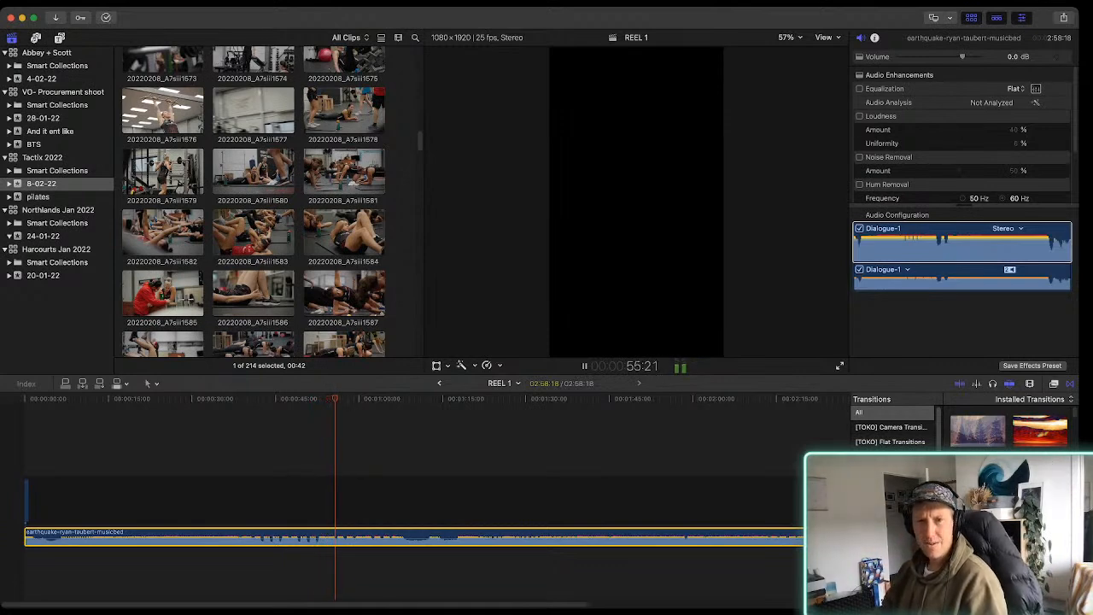
# Return to the REEL 1 timeline after switching away and play the Earthquake track from about 1:30
pyautogui.press('super+Tab')
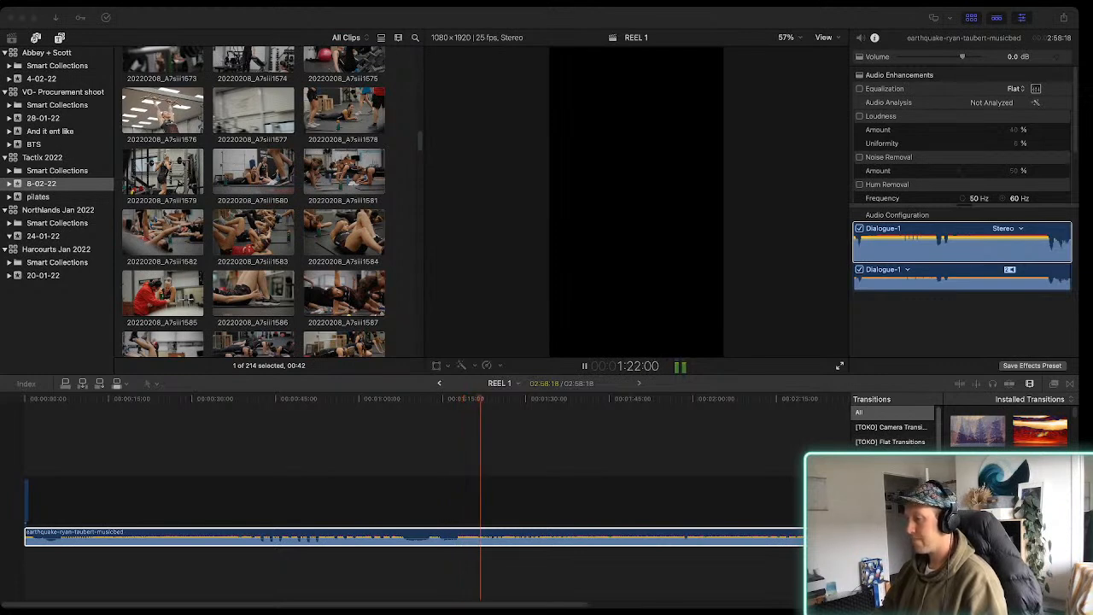
pyautogui.press('super+Tab')
pyautogui.press('space')
pyautogui.click(526, 492)
pyautogui.press('space')
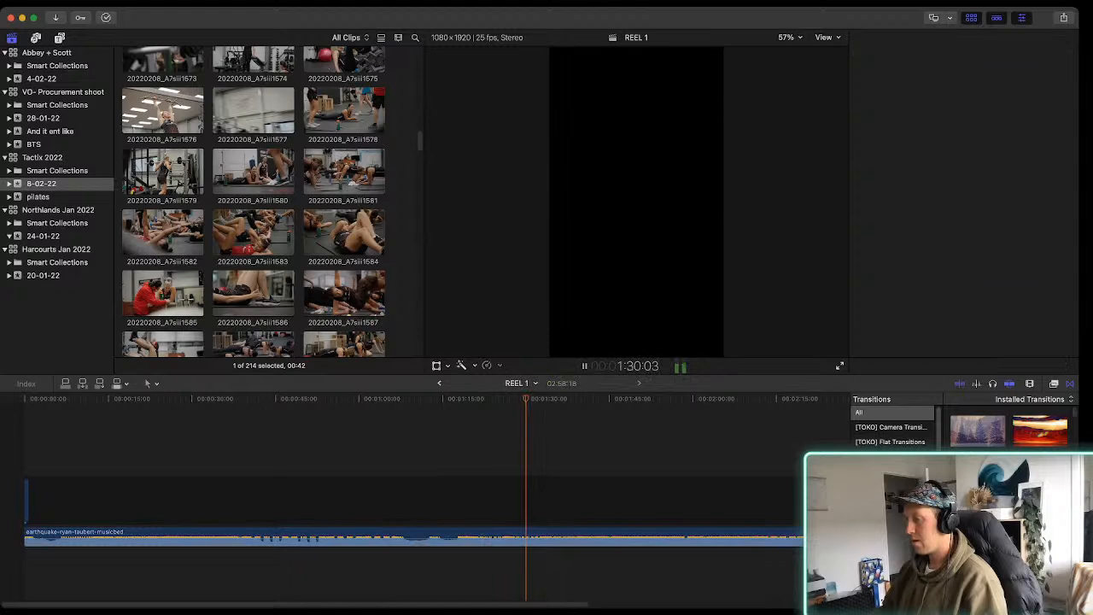
# Play the Earthquake track from about 1:43 in the REEL 1 timeline, and listen to it again from the beginning
pyautogui.click(595, 491)
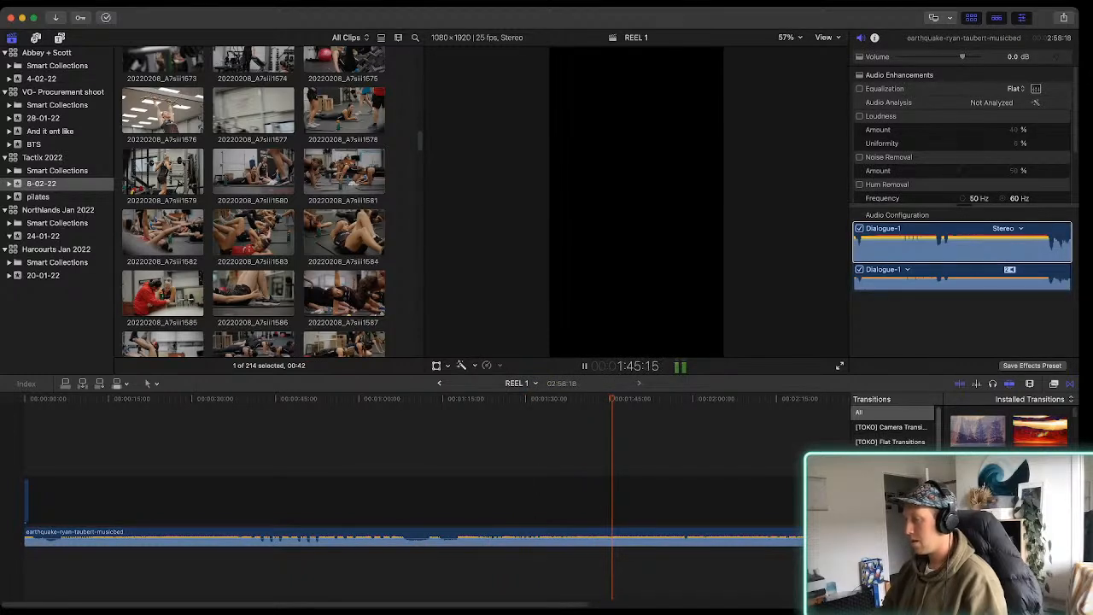
pyautogui.hscroll(1, 426, 499)
pyautogui.press('space')
pyautogui.hscroll(-1, 388, 534)
pyautogui.click(31, 504)
pyautogui.press('space')
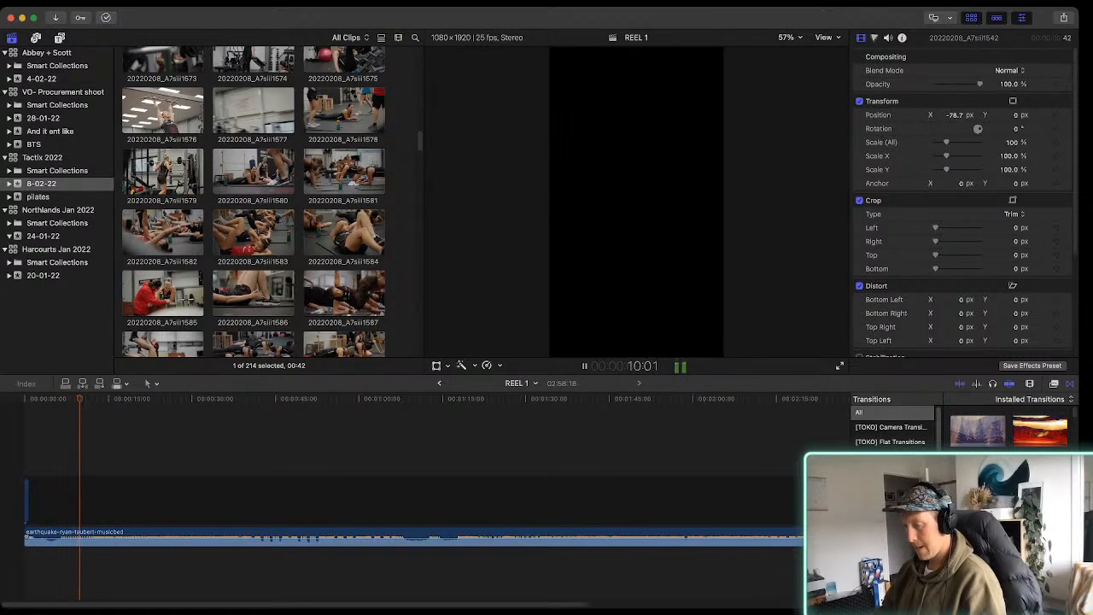
# Cut the Earthquake track at about 20 seconds and delete the rest of the audio
pyautogui.press('super+equal')
pyautogui.press('super+equal')
pyautogui.hscroll(-5, 407, 497)
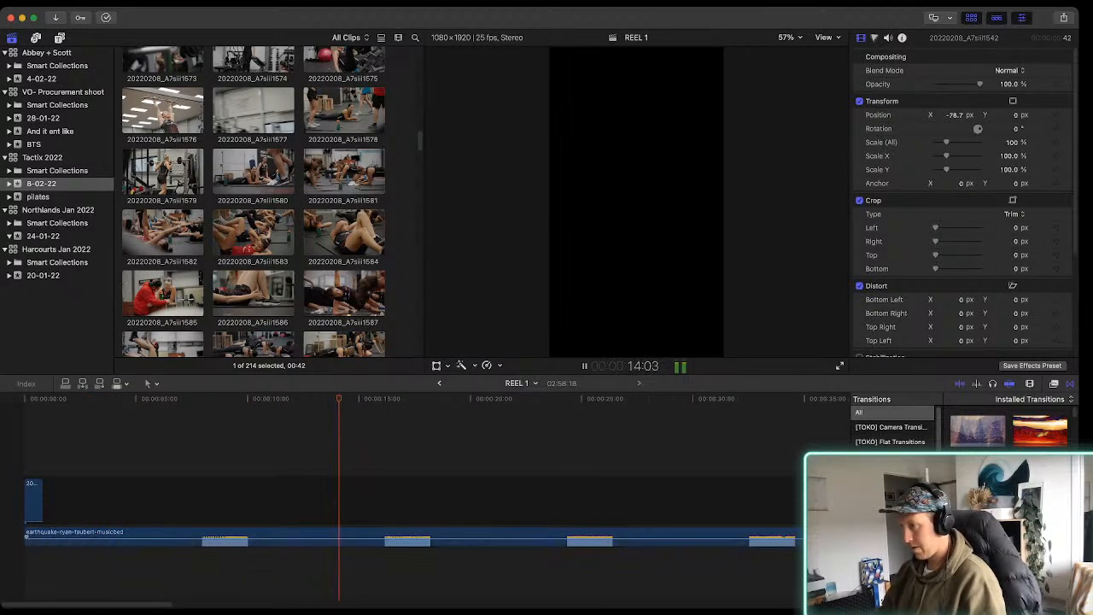
pyautogui.press('b')
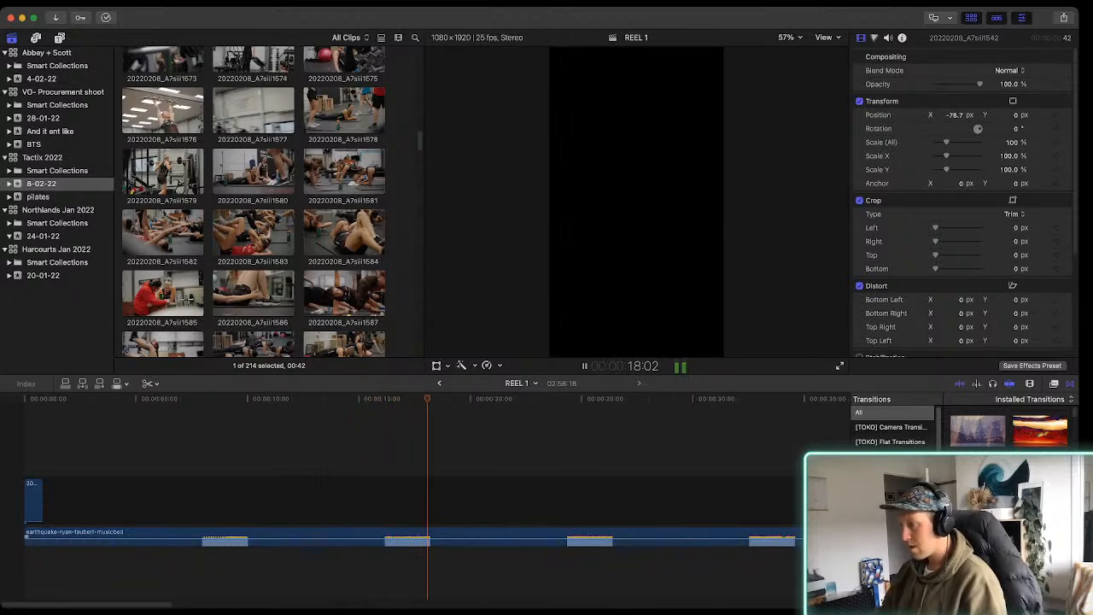
pyautogui.press('space')
pyautogui.press('a')
pyautogui.click(497, 538)
pyautogui.press('Delete')
# Split the gap where the shortened music ends and delete the excess gap beyond it
pyautogui.click(474, 501)
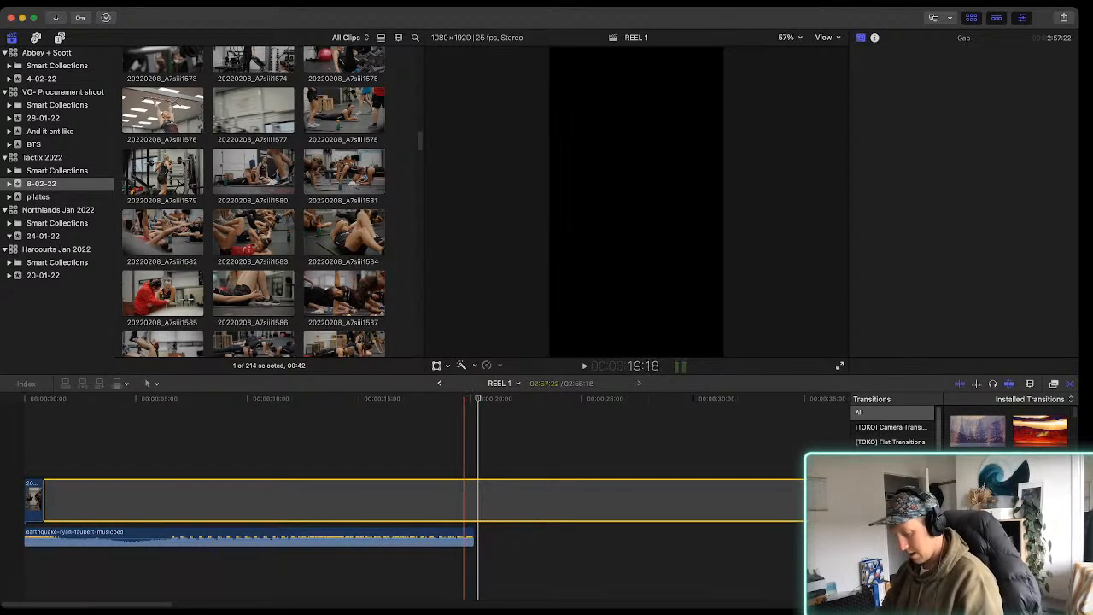
pyautogui.click(475, 502)
pyautogui.press('a')
pyautogui.click(480, 502)
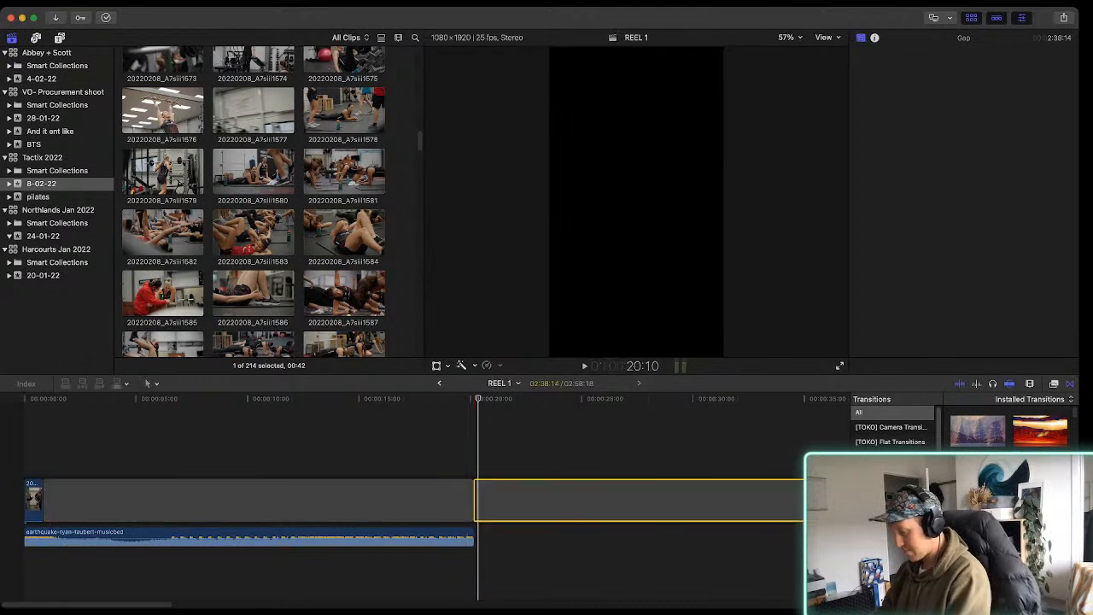
pyautogui.press('Delete')
# Add a fade-out to the end of the Earthquake track and play the shortened timeline from the start
pyautogui.moveTo(473, 537); pyautogui.dragTo(411, 537)
pyautogui.press('space')
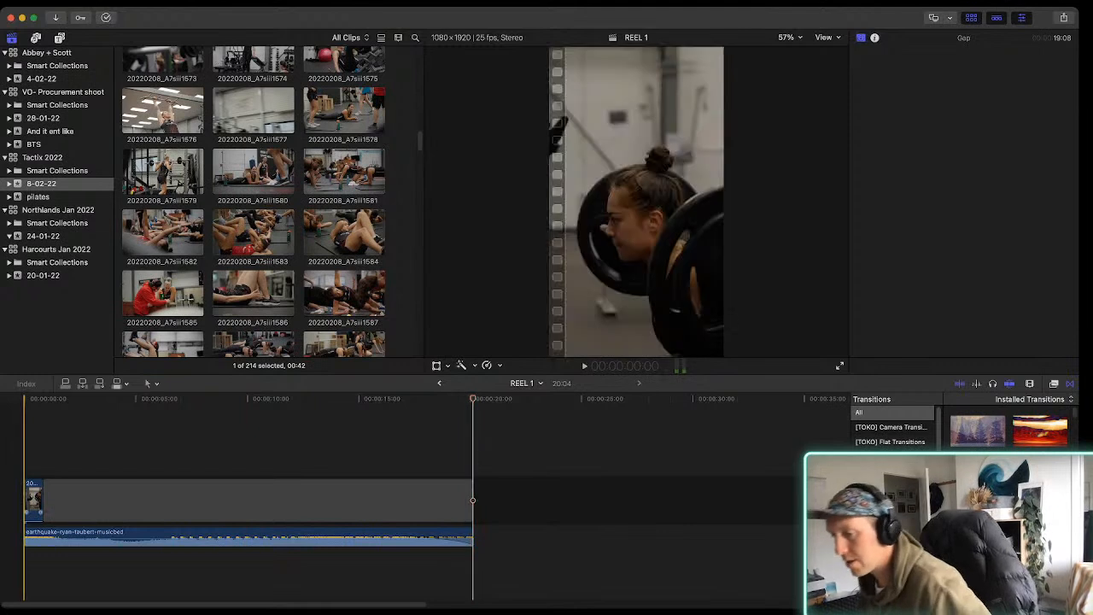
pyautogui.press('space')
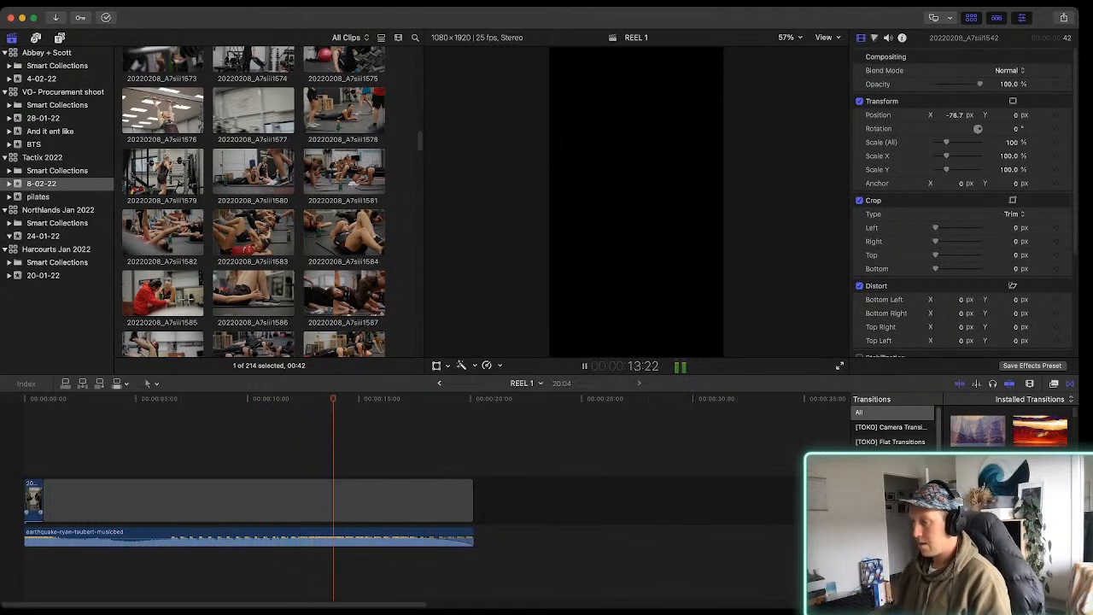
pyautogui.click(368, 500)
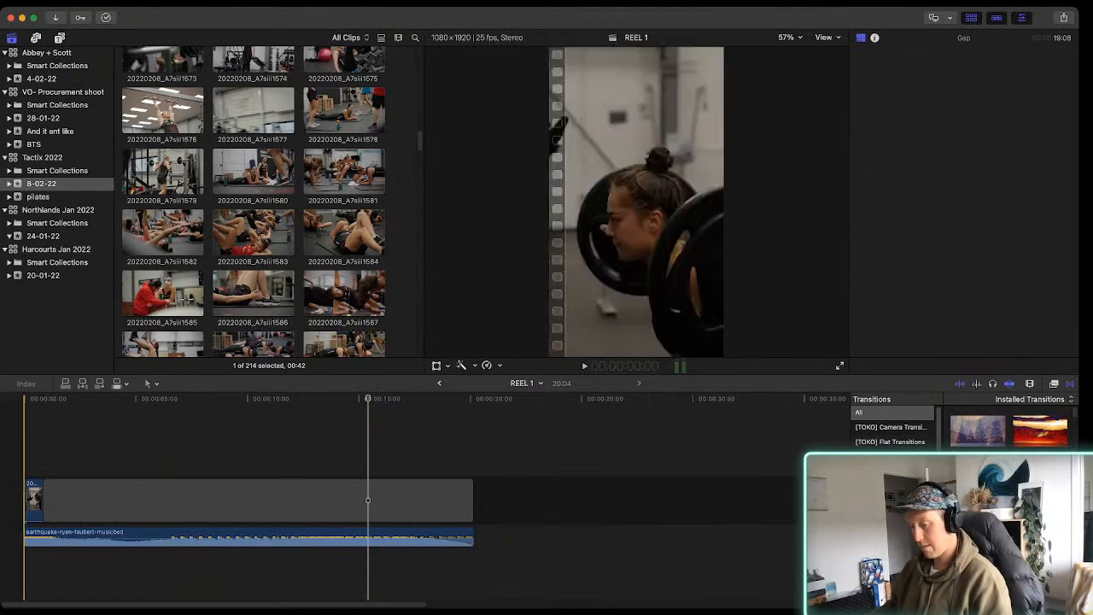
# Connect clip 20220208_A7siii1583 above the gap where the beat starts, at about 6:13, shorten its end and play it
pyautogui.press('super+equal')
pyautogui.press('super+equal')
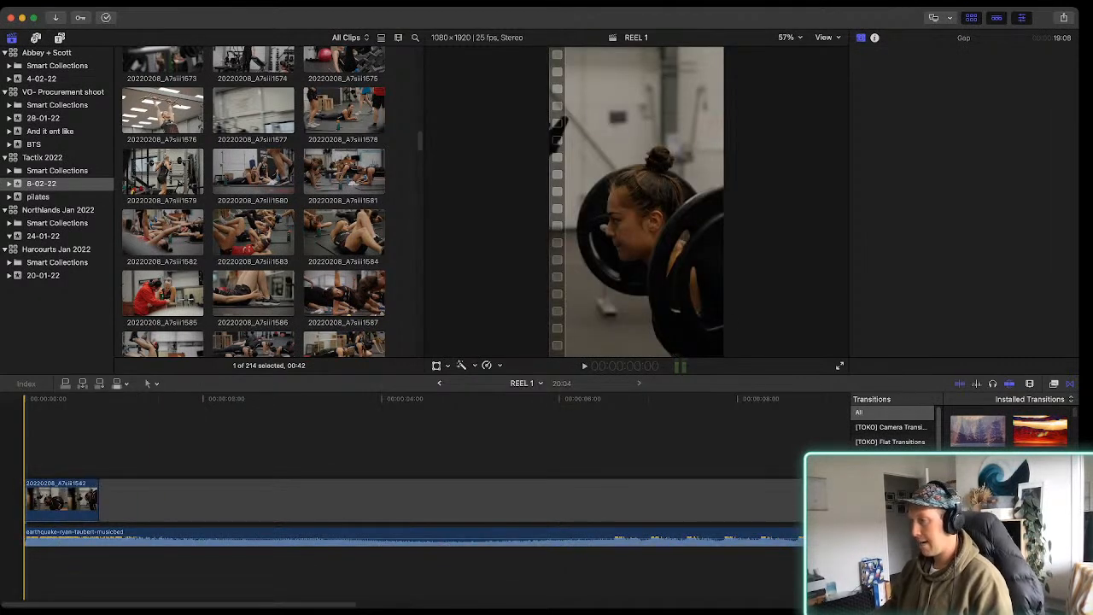
pyautogui.hscroll(5, 379, 504)
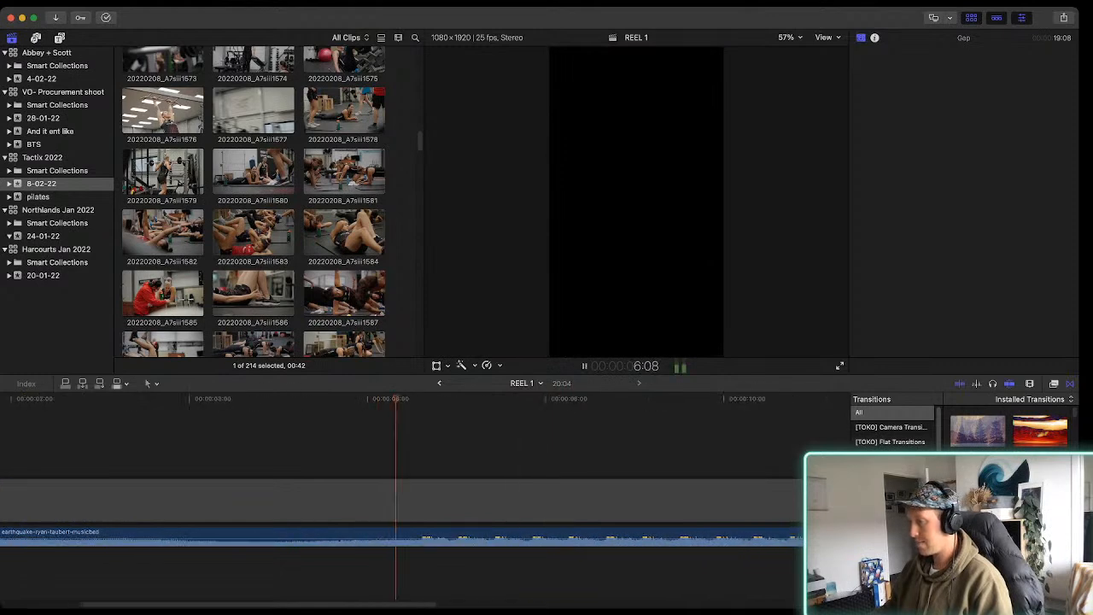
pyautogui.moveTo(258, 232); pyautogui.dragTo(485, 450)
pyautogui.moveTo(562, 452); pyautogui.dragTo(459, 451)
pyautogui.press('space')
pyautogui.press('space')
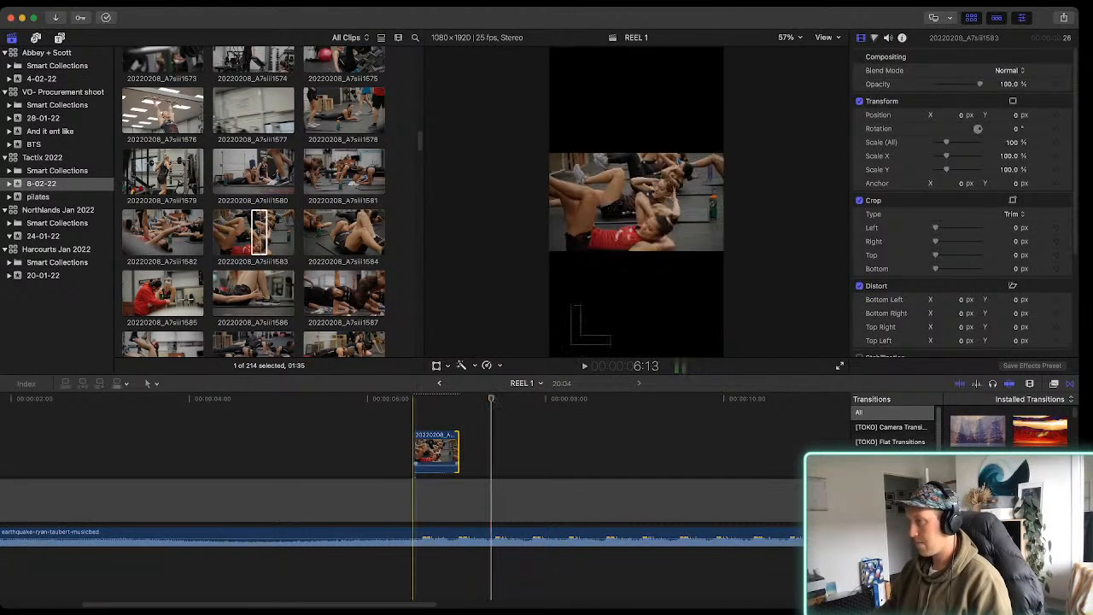
pyautogui.press('space')
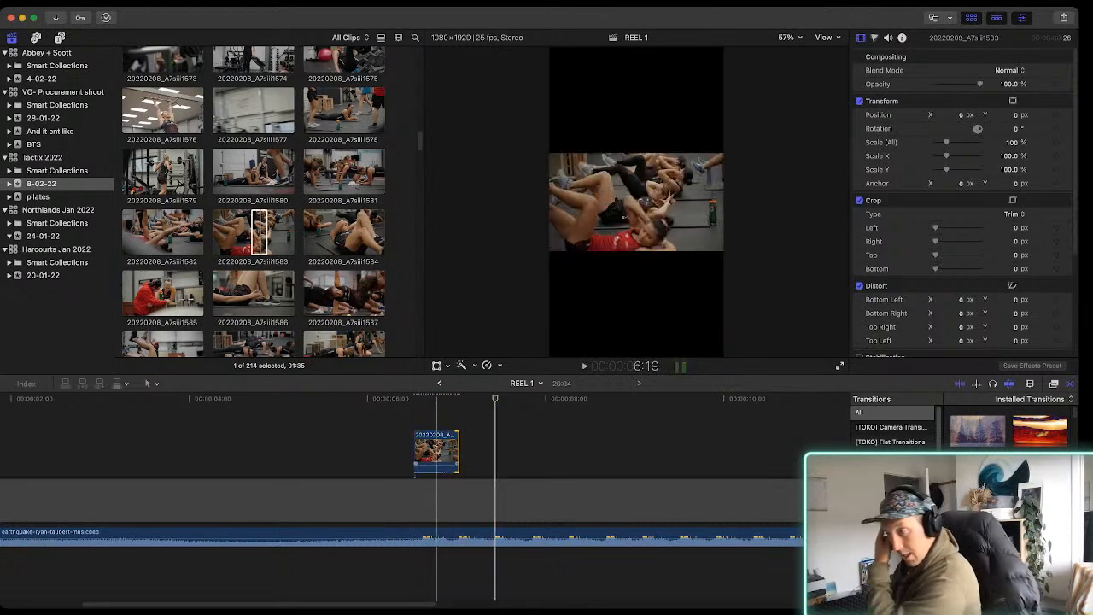
# Trim the start of clip 20220208_A7siii1583 to the first beat, making it 11 frames long
pyautogui.press('super+equal')
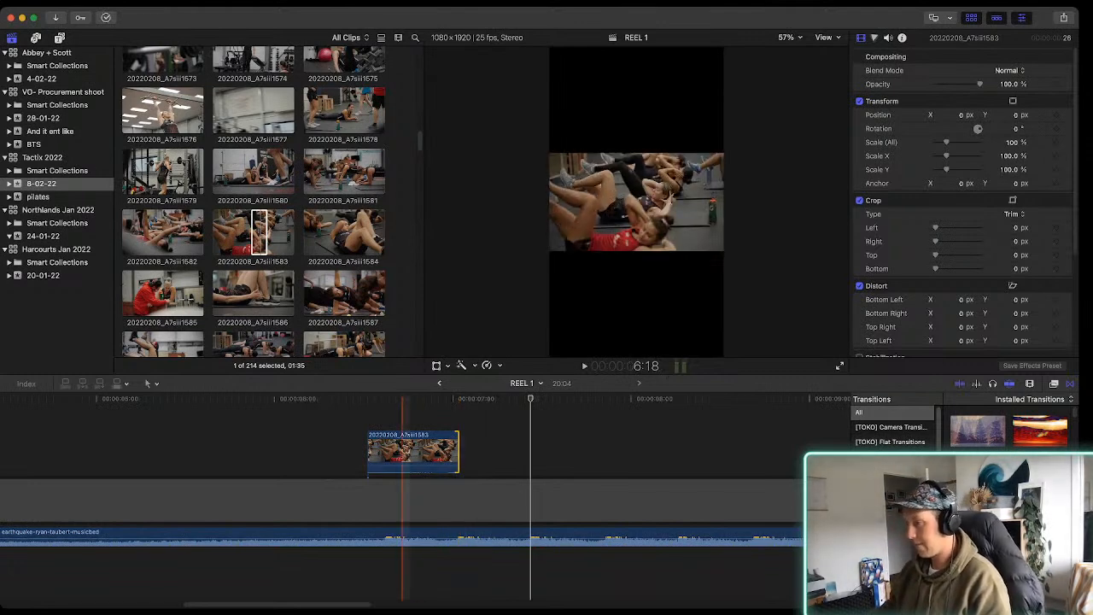
pyautogui.moveTo(367, 453); pyautogui.dragTo(382, 453)
pyautogui.press('space')
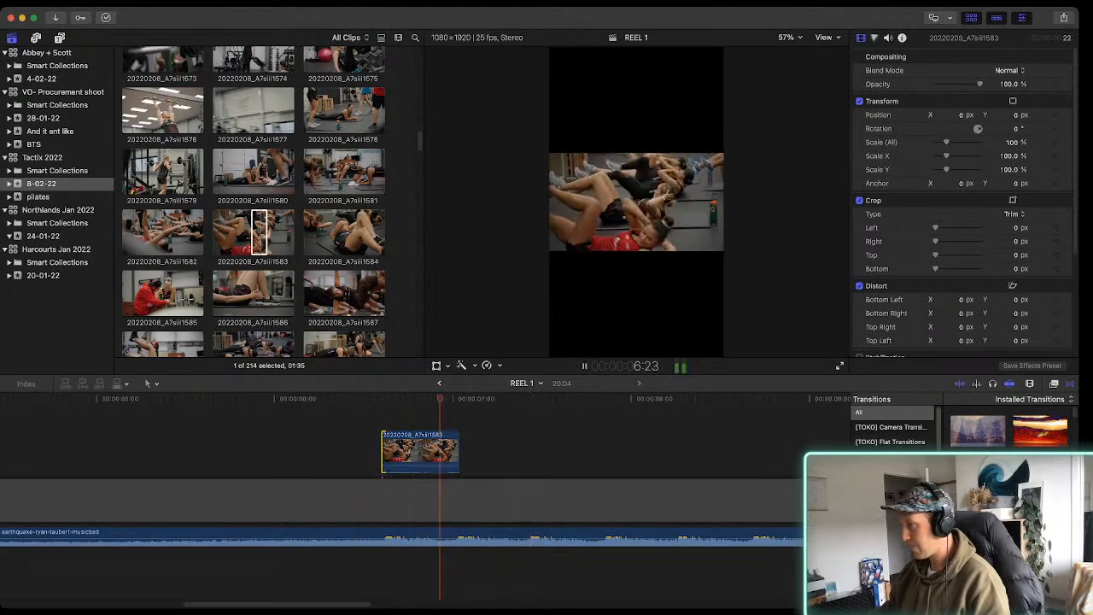
pyautogui.moveTo(459, 453); pyautogui.dragTo(658, 453)
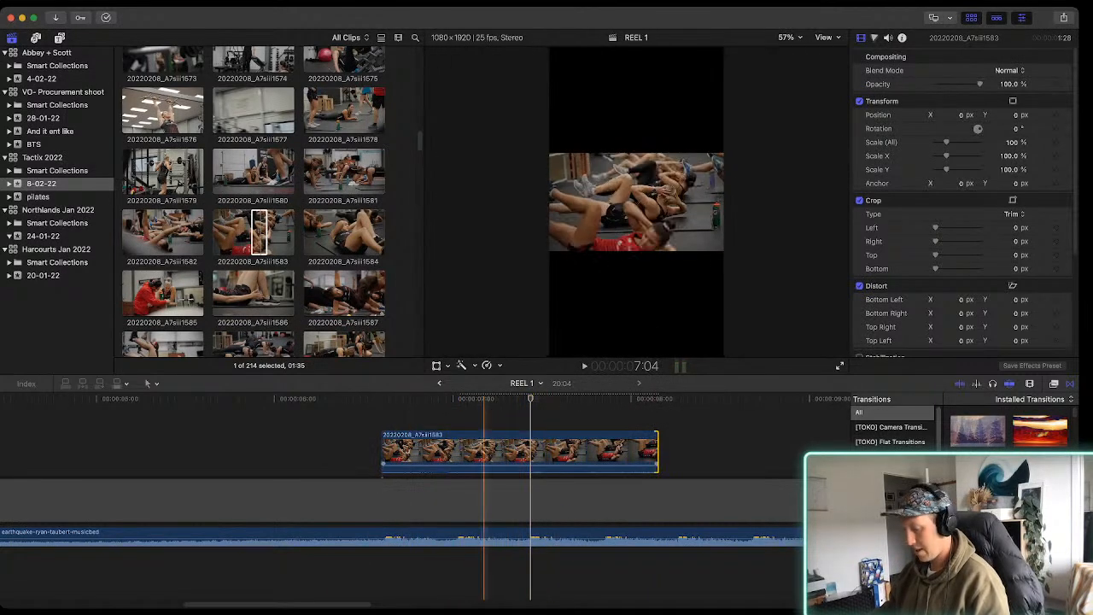
pyautogui.press('super+z')
# Find the netball throwing shot 20220208_A7siii1598 in the 8-02-22 footage and place a range of it after the first beat clip
pyautogui.scroll(-5, 342, 223)
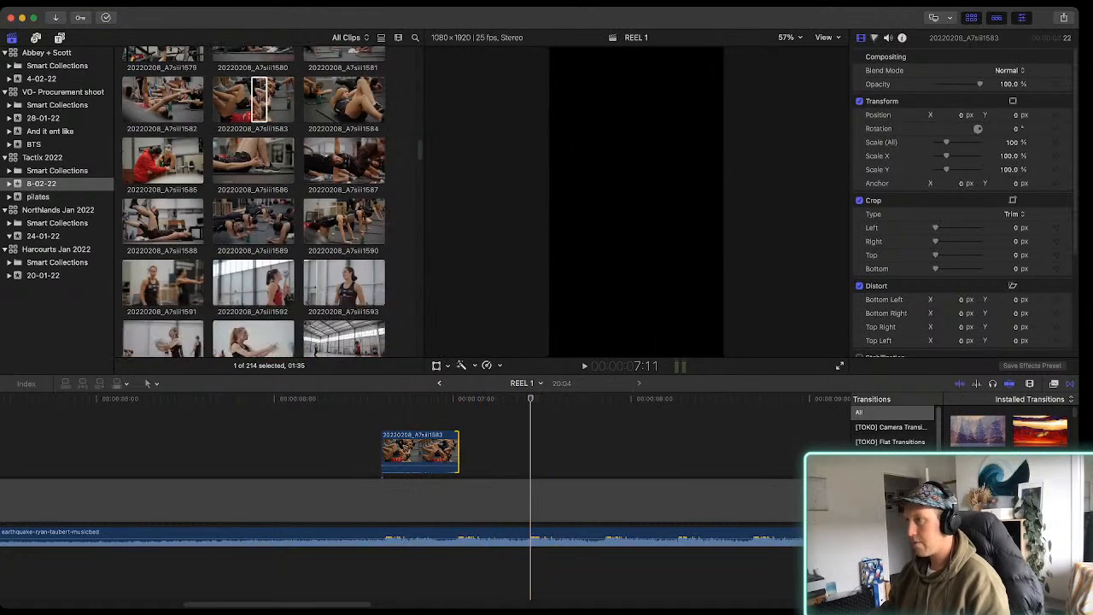
pyautogui.click(341, 223)
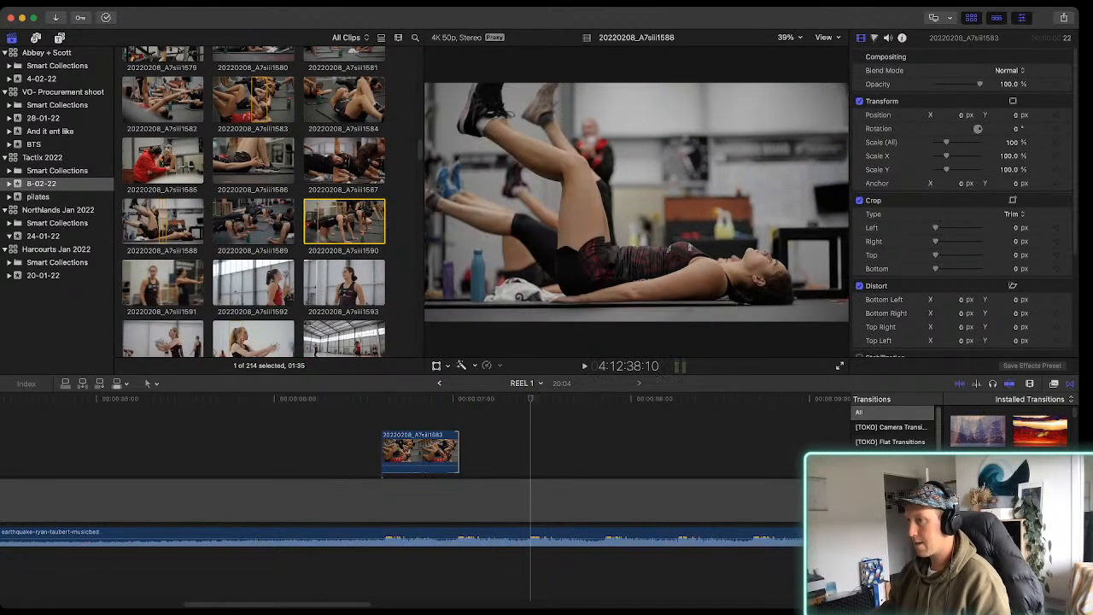
pyautogui.scroll(-3, 175, 222)
pyautogui.scroll(1, 308, 197)
pyautogui.click(237, 262)
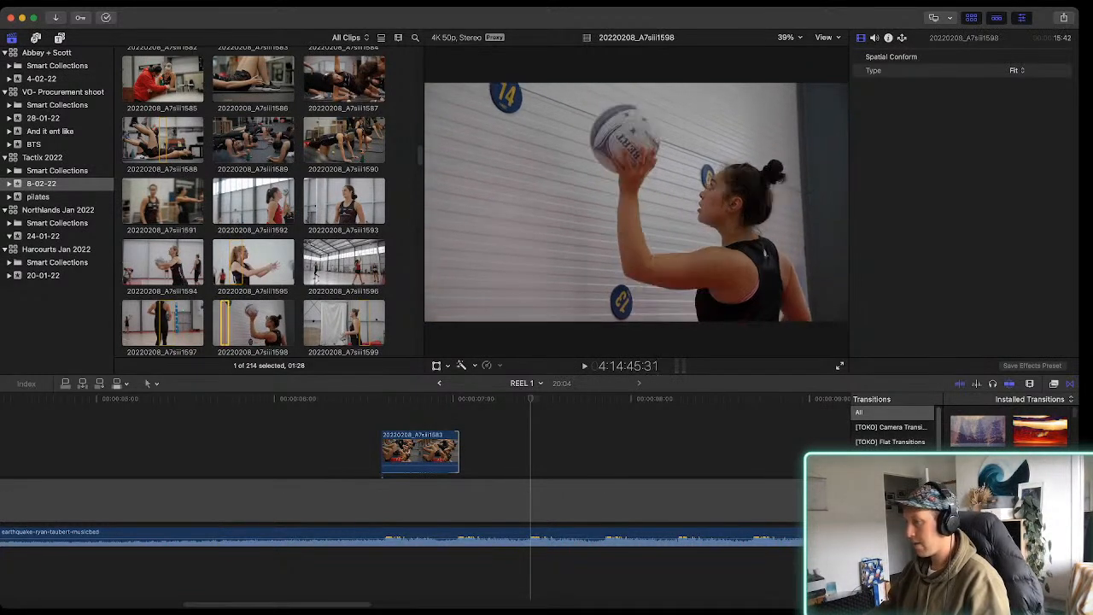
pyautogui.press('e')
pyautogui.press('super+minus')
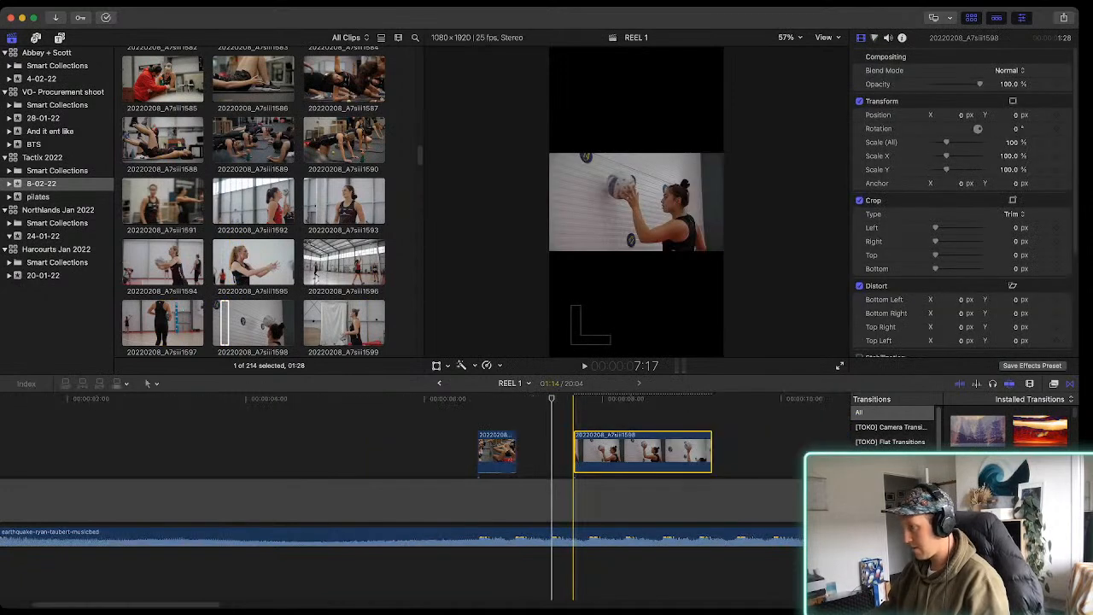
# Trim the end of clip 20220208_A7siii1598 to make it 10 frames long and play it against the music
pyautogui.moveTo(712, 453); pyautogui.dragTo(660, 453)
pyautogui.press('space')
pyautogui.press('space')
pyautogui.press('super+equal')
# Set clip 20220208_A7siii1598's Spatial Conform to Fill and shift the image left to bring the player into the vertical frame
pyautogui.click(624, 453)
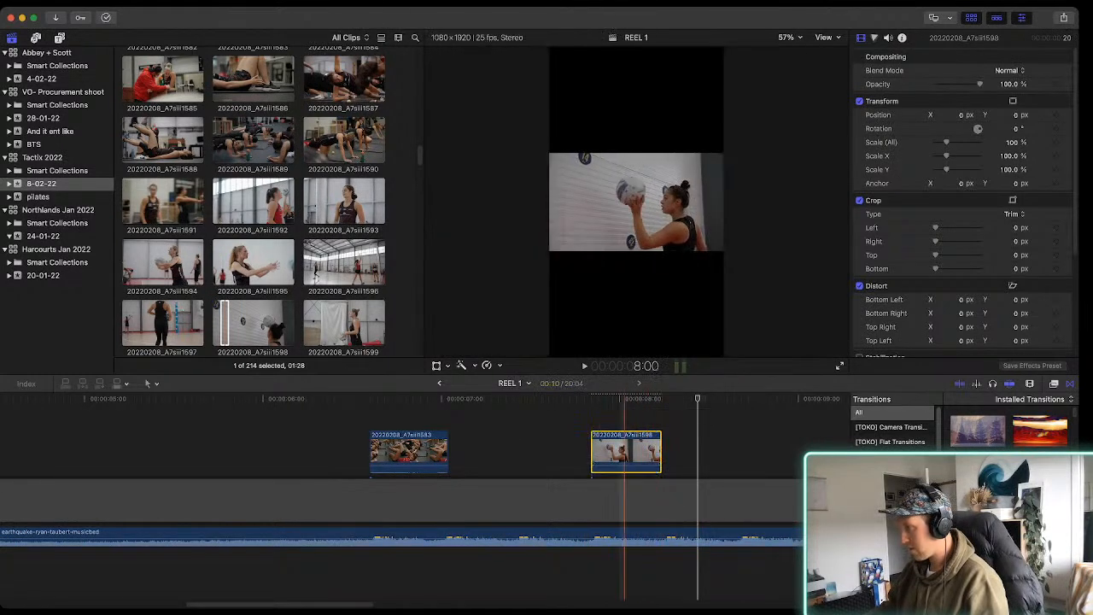
pyautogui.scroll(-4, 965, 197)
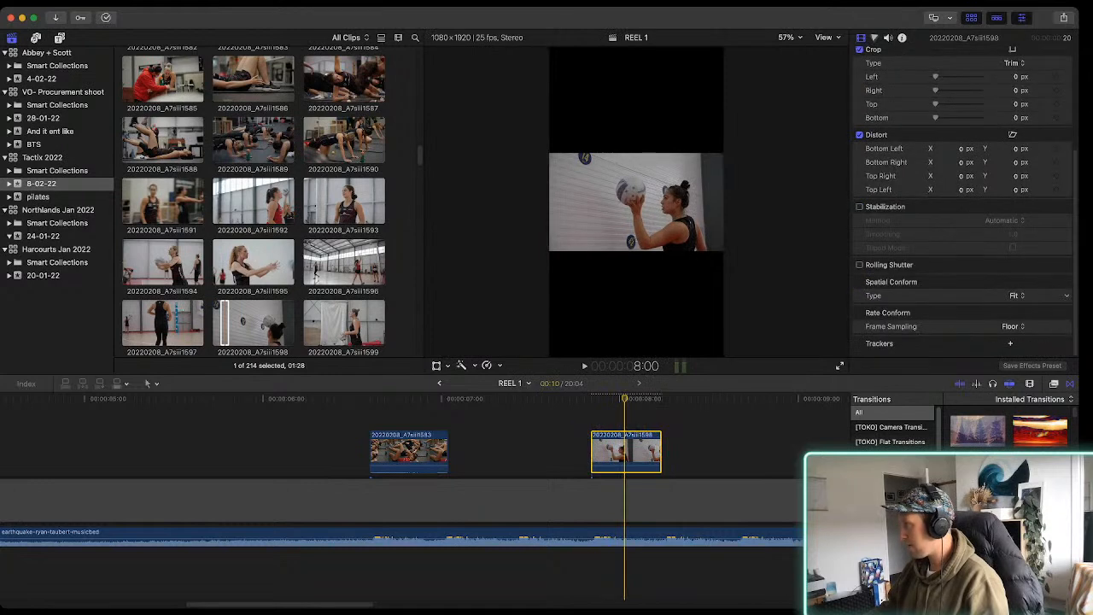
pyautogui.click(1015, 309)
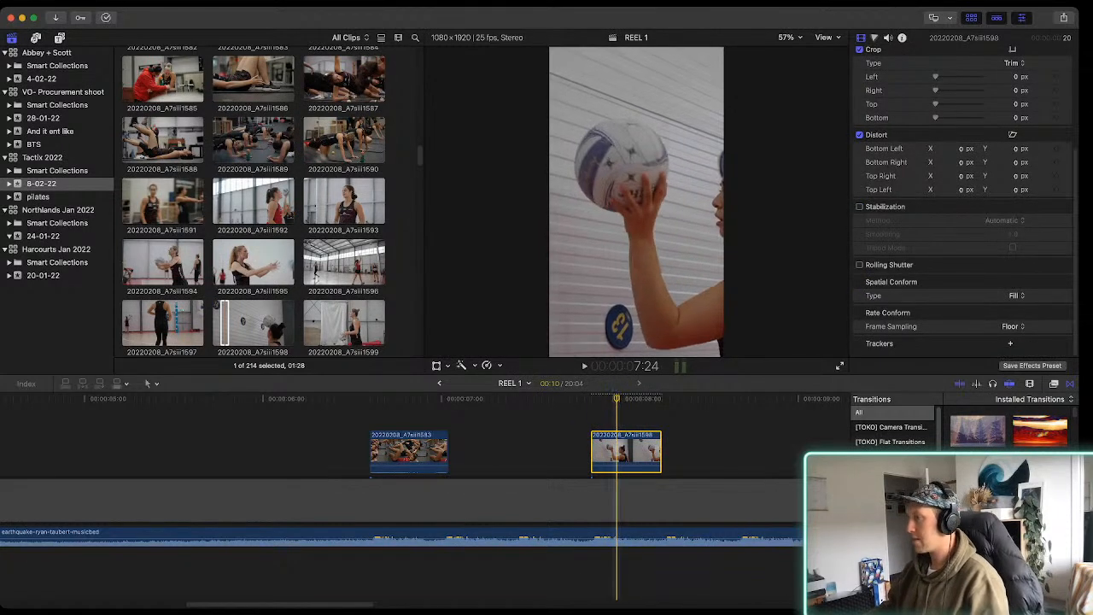
pyautogui.click(437, 366)
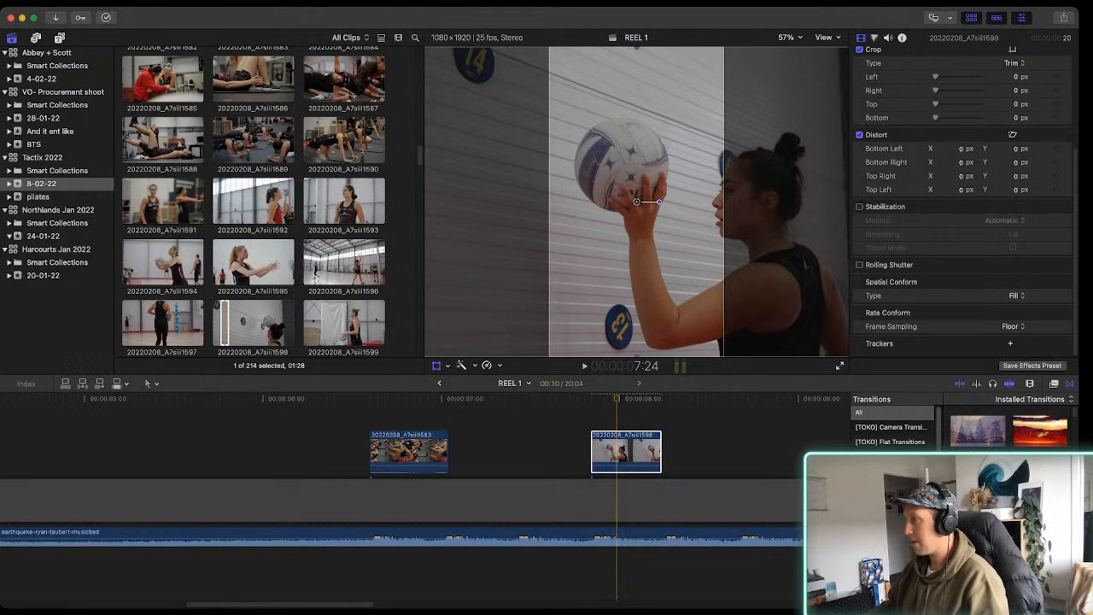
pyautogui.moveTo(637, 202); pyautogui.dragTo(601, 203)
pyautogui.click(437, 366)
pyautogui.press('space')
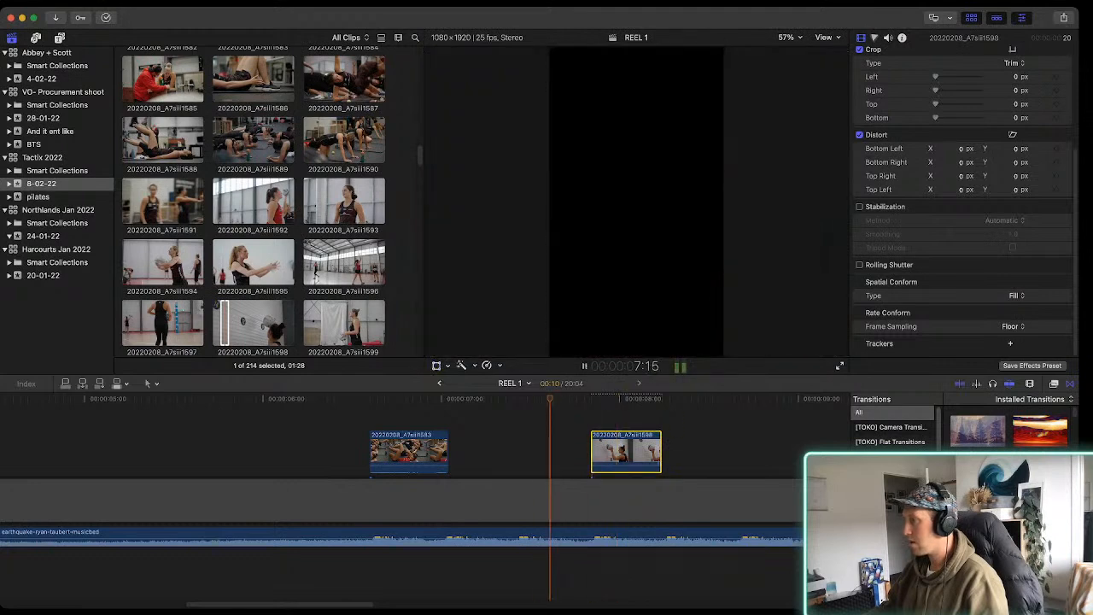
pyautogui.press('space')
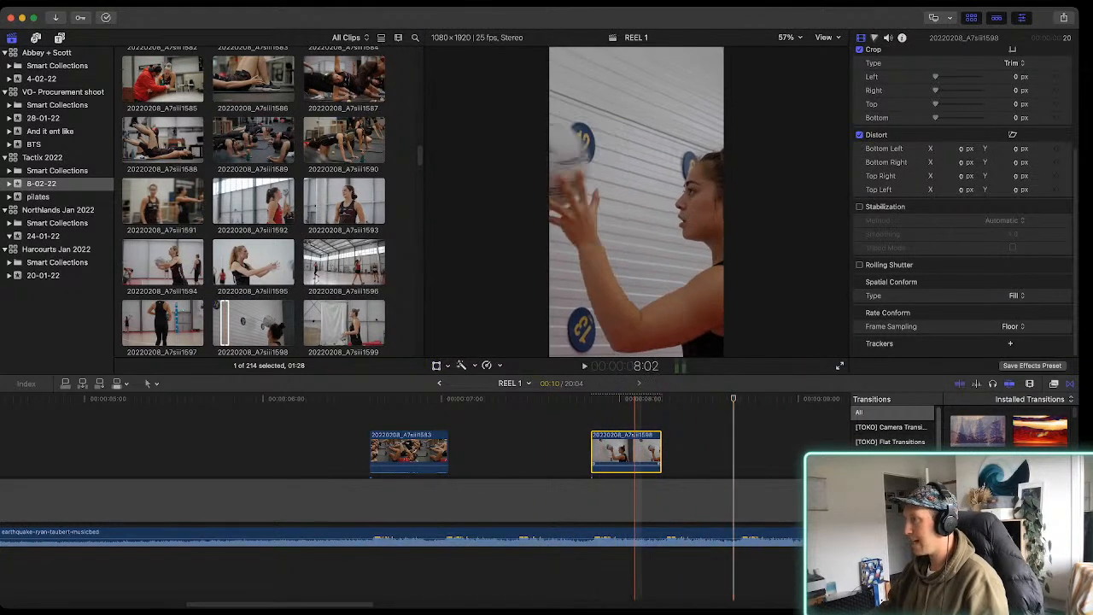
# Place a range of clip 20220208_A7siii1599 directly after clip 20220208_A7siii1583 and trim its end to make it 10 frames long
pyautogui.scroll(-4, 253, 201)
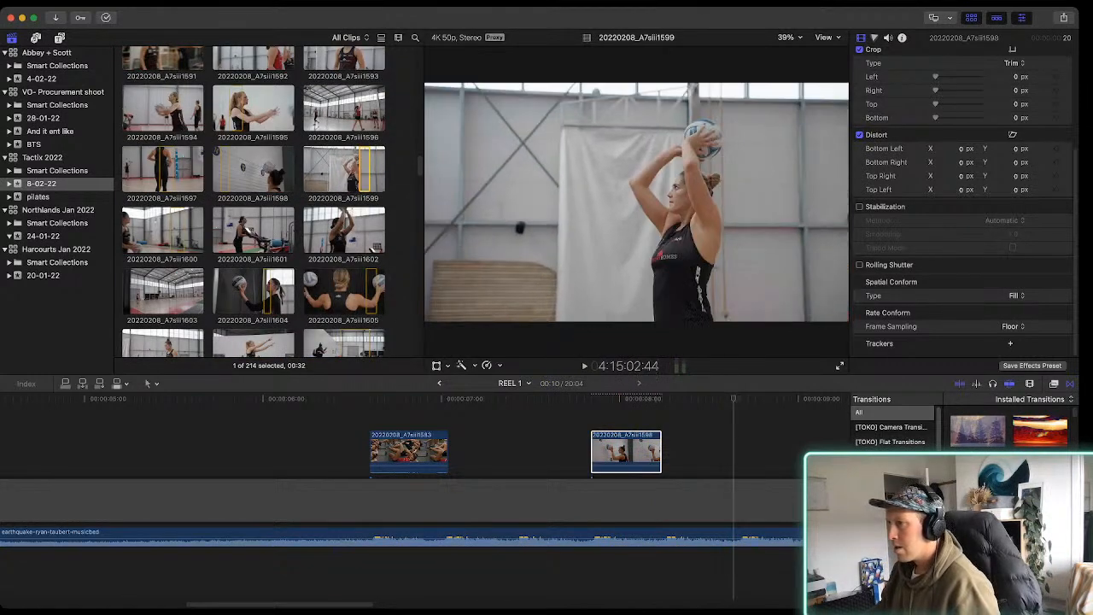
pyautogui.click(364, 171)
pyautogui.moveTo(364, 170); pyautogui.dragTo(478, 451)
pyautogui.moveTo(562, 451); pyautogui.dragTo(518, 451)
pyautogui.press('space')
pyautogui.press('space')
# Set clip 20220208_A7siii1599's Spatial Conform to Fill, shift the image left to centre the player and play the sequence
pyautogui.click(484, 451)
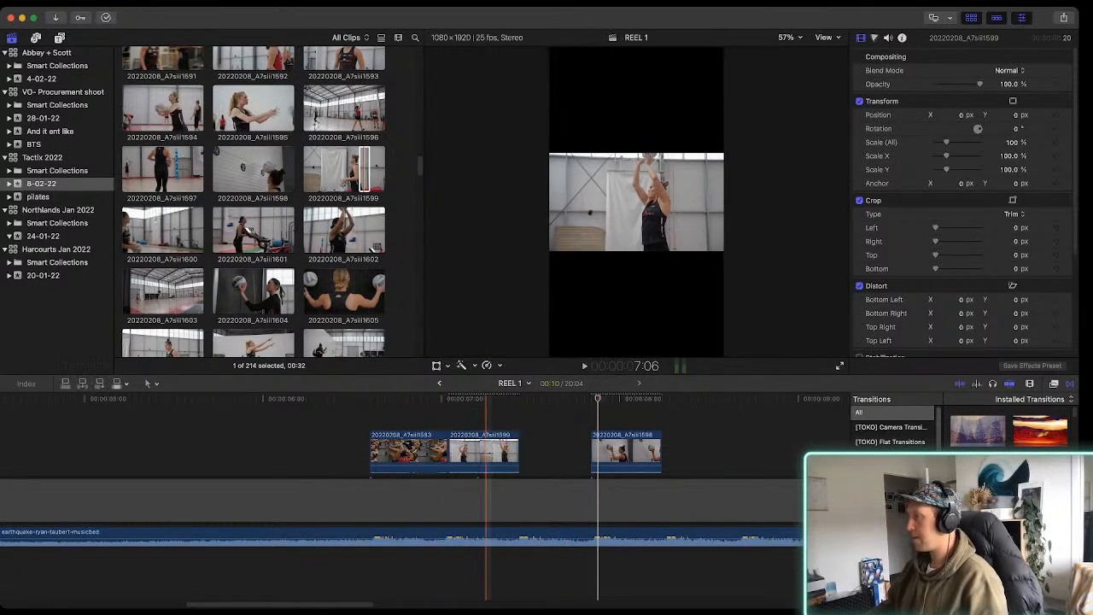
pyautogui.click(486, 419)
pyautogui.click(384, 451)
pyautogui.click(473, 451)
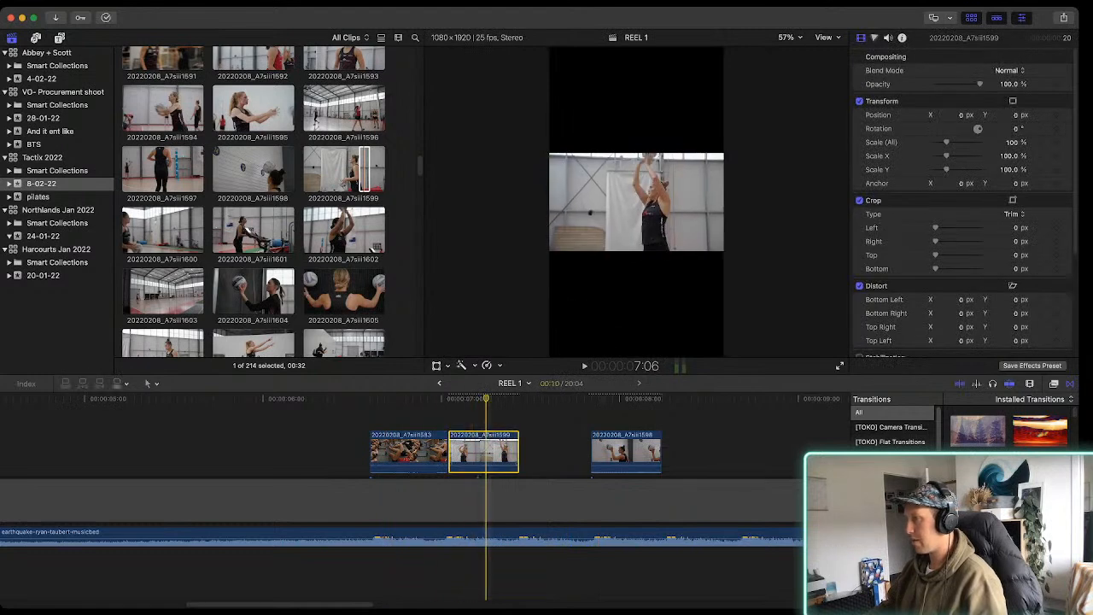
pyautogui.scroll(-4, 1025, 295)
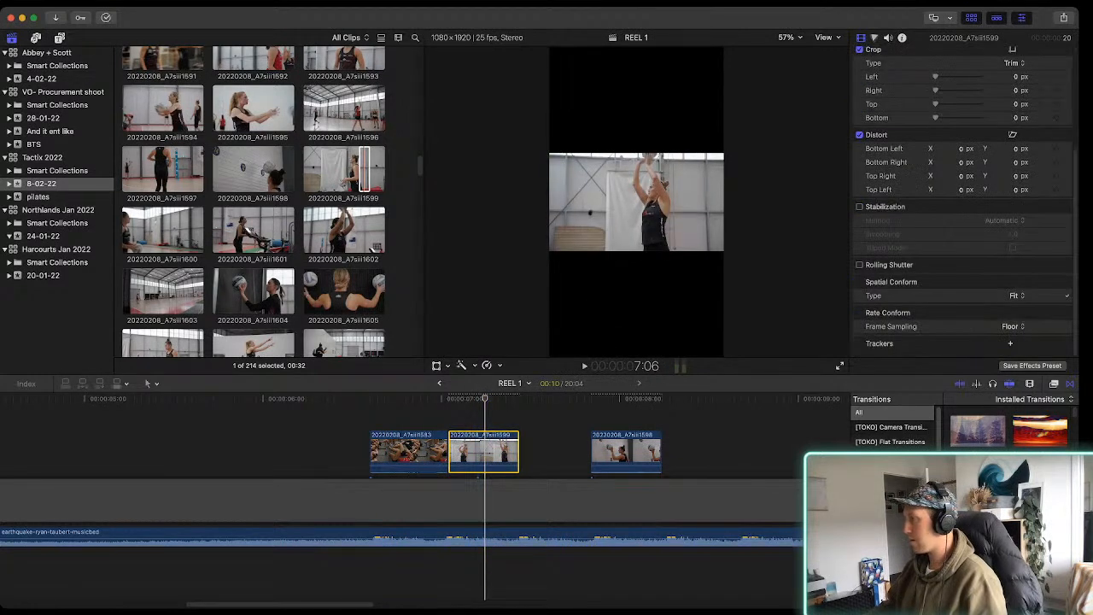
pyautogui.click(1015, 309)
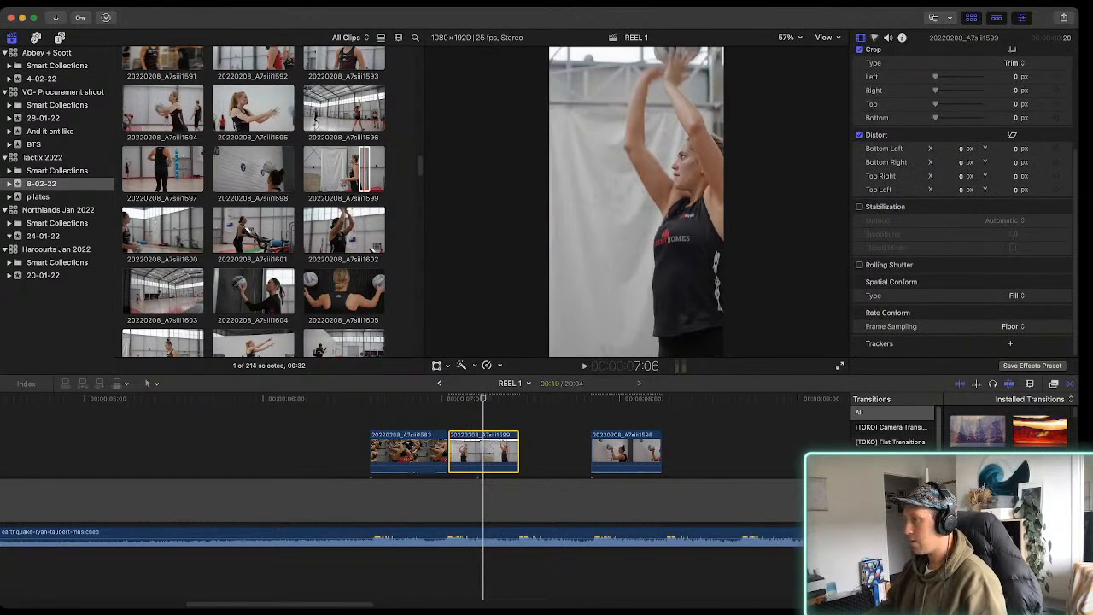
pyautogui.click(436, 365)
pyautogui.moveTo(637, 202); pyautogui.dragTo(613, 202)
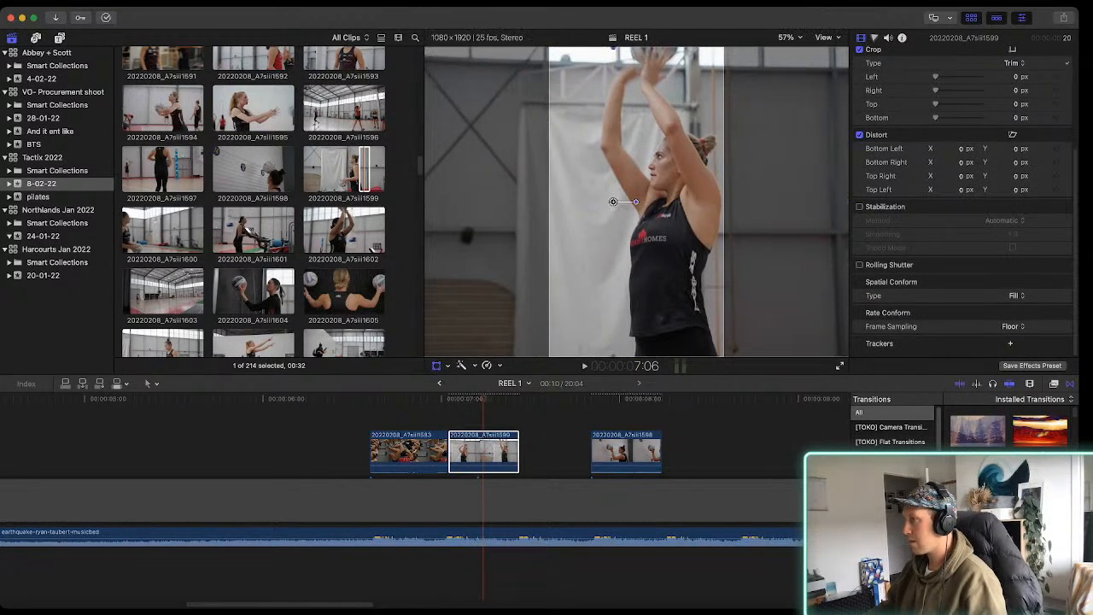
pyautogui.click(436, 366)
pyautogui.press('space')
pyautogui.press('space')
# Set the Spatial Conform of clip 20220208_A7siii1583 to Fill
pyautogui.click(409, 451)
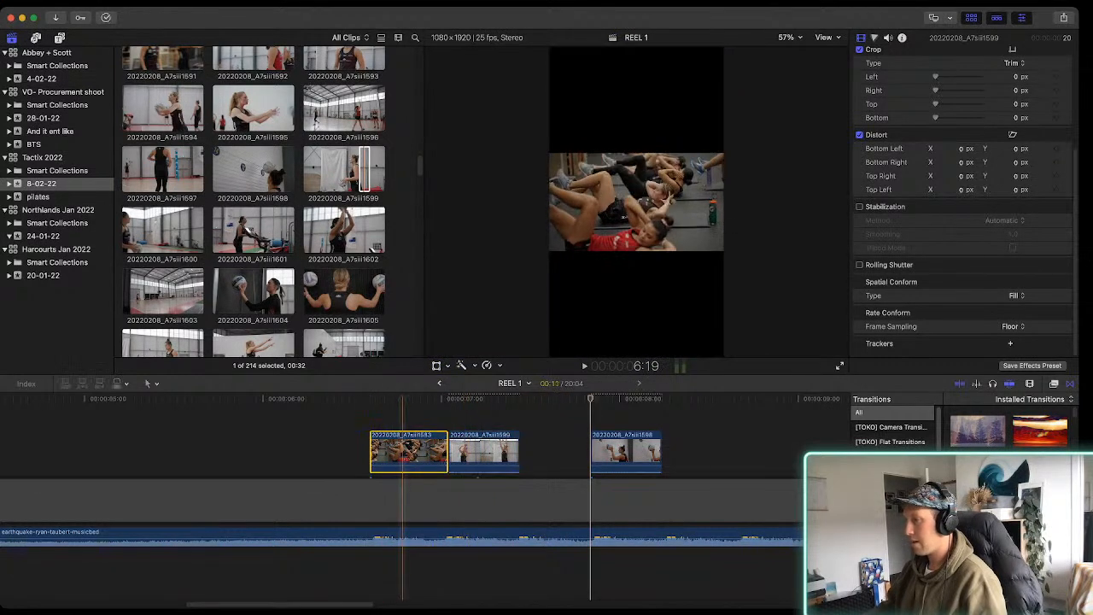
pyautogui.scroll(-5, 965, 205)
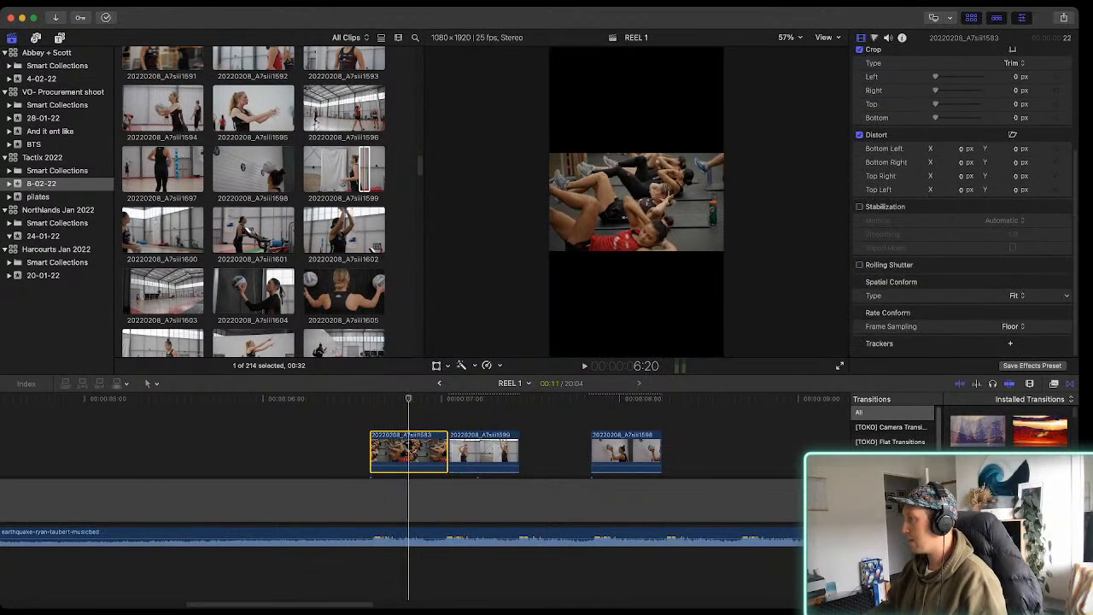
pyautogui.click(1015, 296)
pyautogui.click(1015, 308)
pyautogui.click(413, 451)
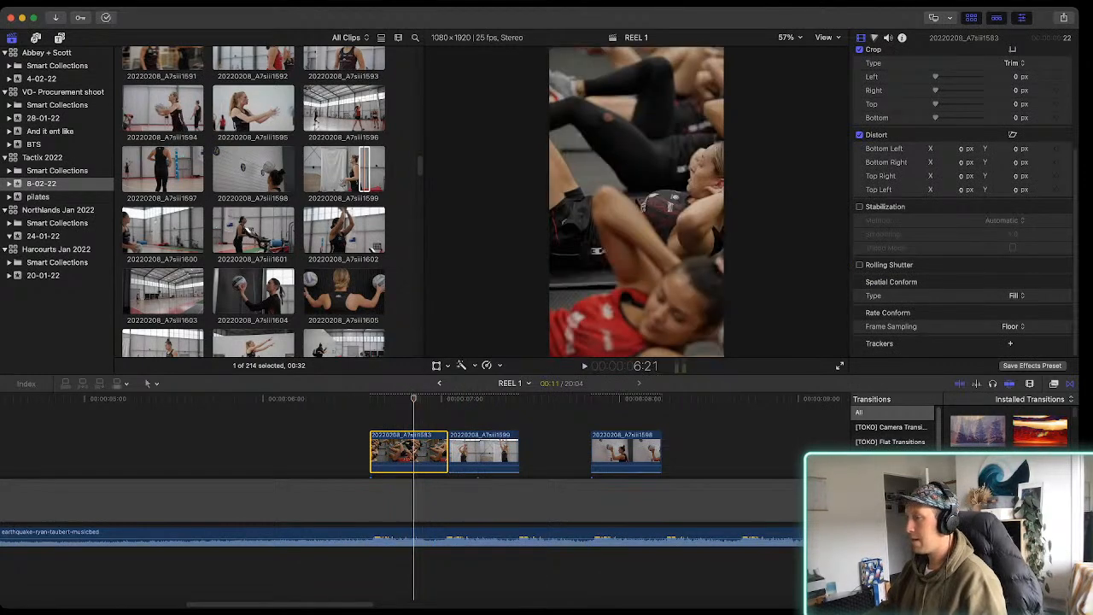
# Shift clip 20220208_A7siii1583's image left to frame the players doing sit-ups and play the sequence
pyautogui.press('space')
pyautogui.press('space')
pyautogui.press('space')
pyautogui.hotkey('shift', 't')
pyautogui.moveTo(637, 201); pyautogui.dragTo(676, 202)
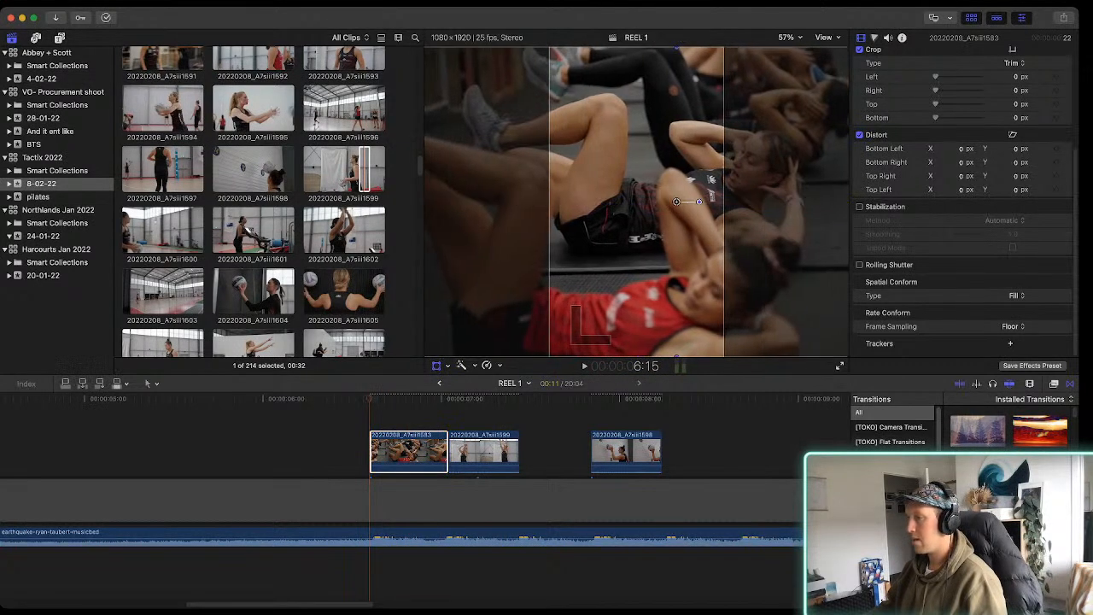
pyautogui.press('space')
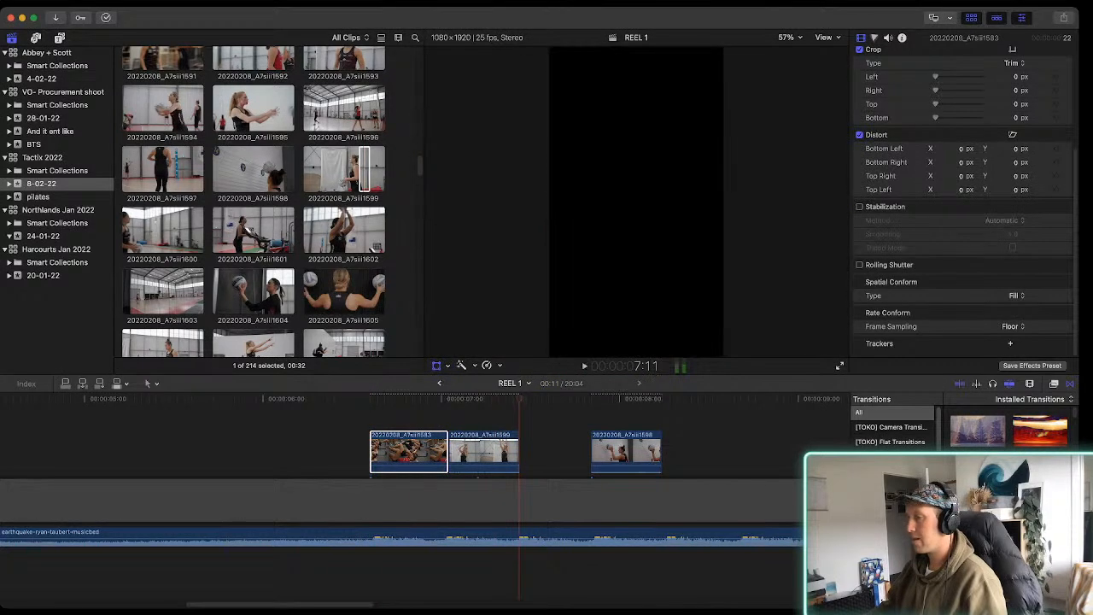
pyautogui.moveTo(369, 399); pyautogui.dragTo(405, 399)
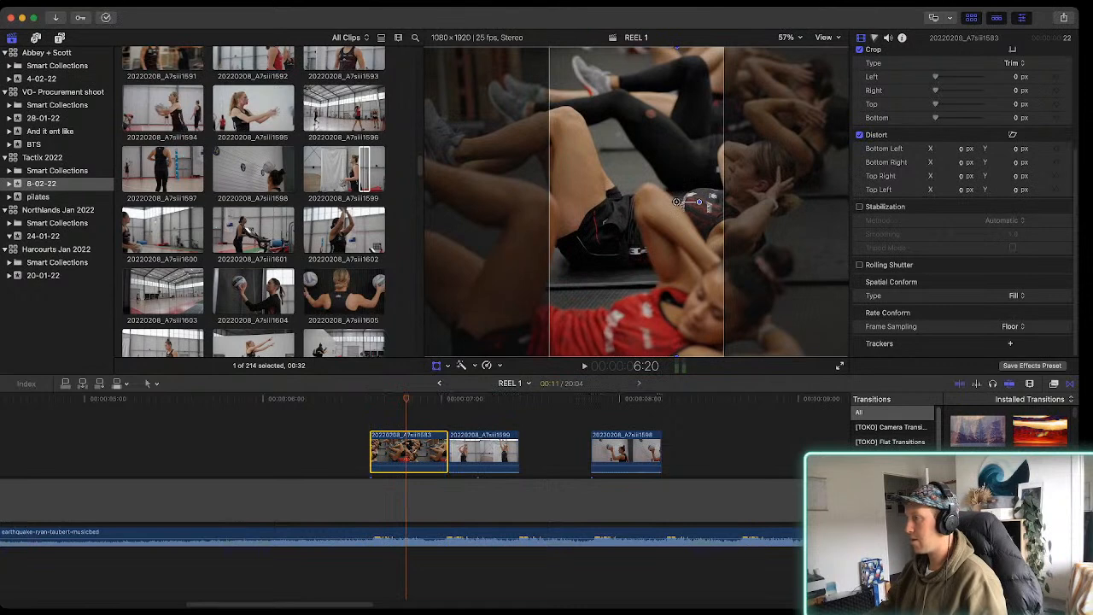
pyautogui.moveTo(676, 202); pyautogui.dragTo(615, 202)
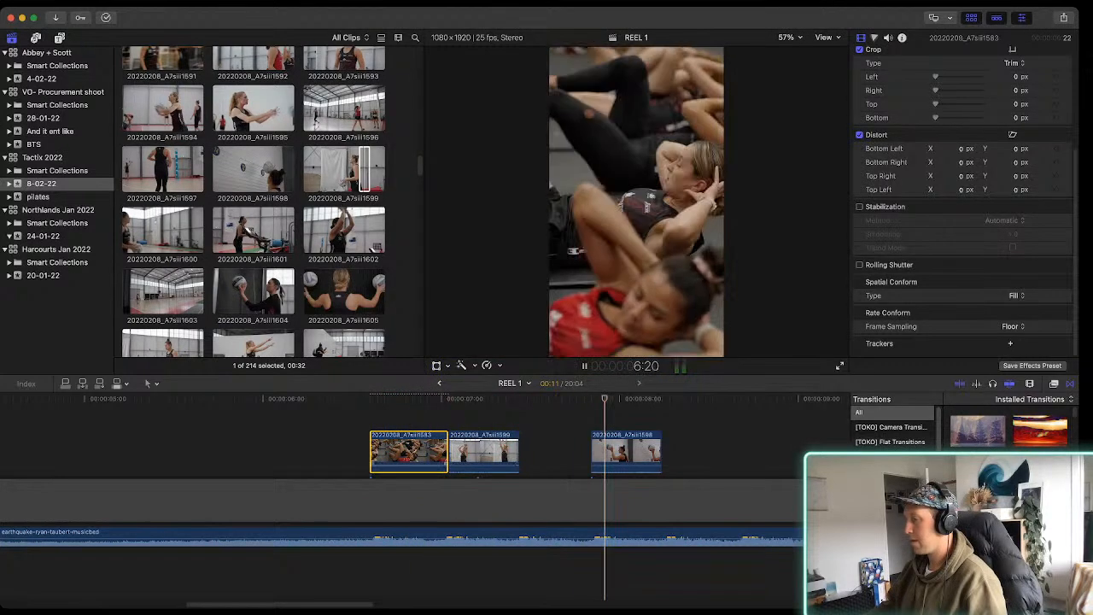
pyautogui.press('space')
# Place a range of clip 20220208_A7siii1605 after clip 20220208_A7siii1598, trim its end to 9 frames and move it slightly later, leaving a gap
pyautogui.scroll(-3, 254, 205)
pyautogui.scroll(7, 254, 205)
pyautogui.scroll(-5, 254, 205)
pyautogui.click(328, 264)
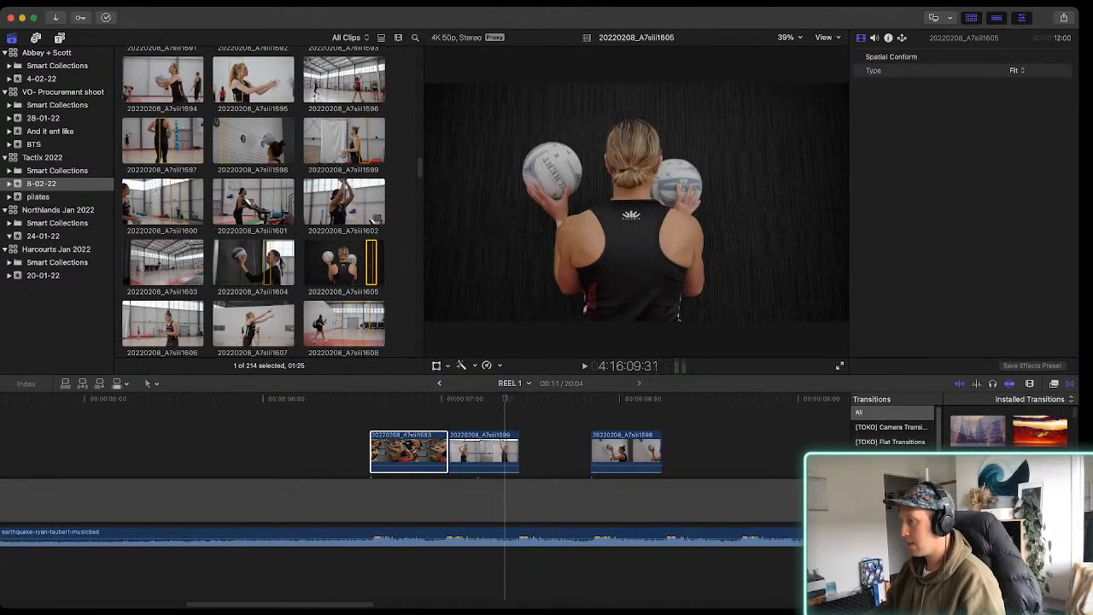
pyautogui.press('e')
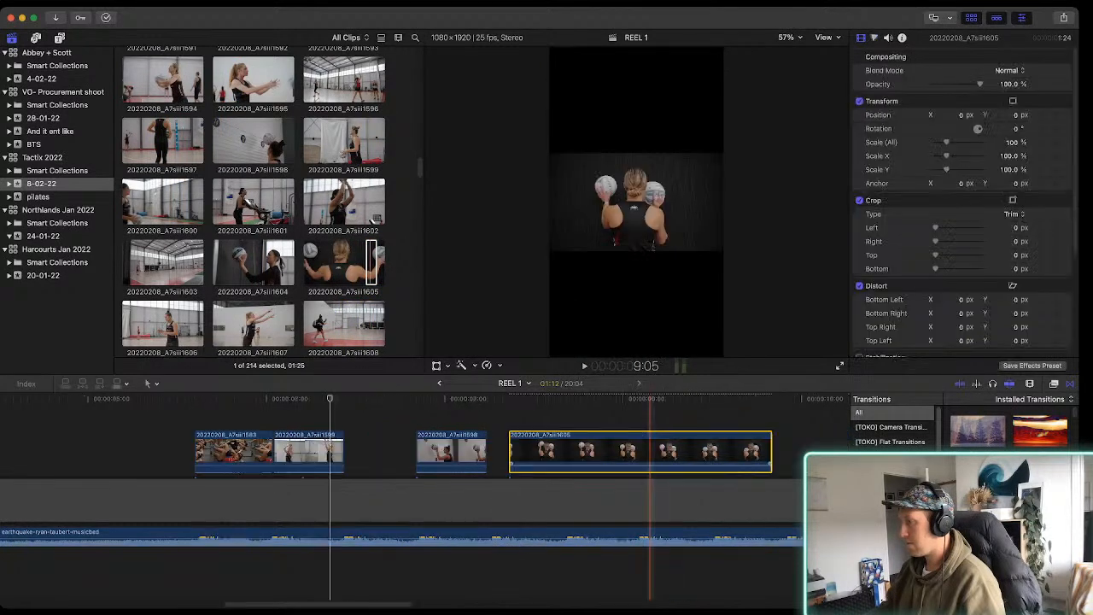
pyautogui.hscroll(1, 651, 462)
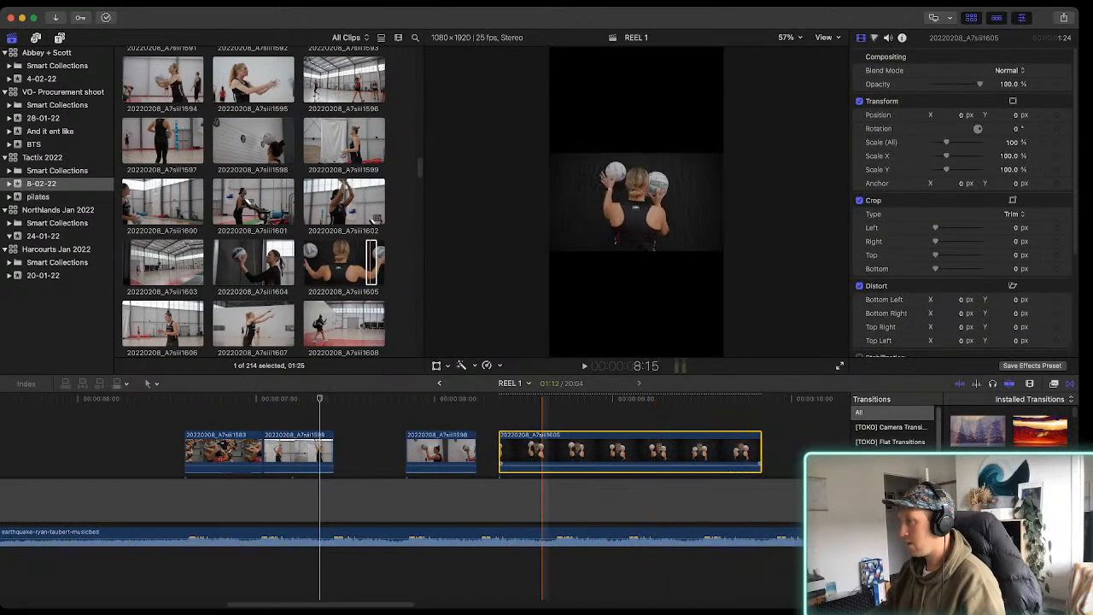
pyautogui.moveTo(761, 452); pyautogui.dragTo(584, 453)
pyautogui.click(523, 453)
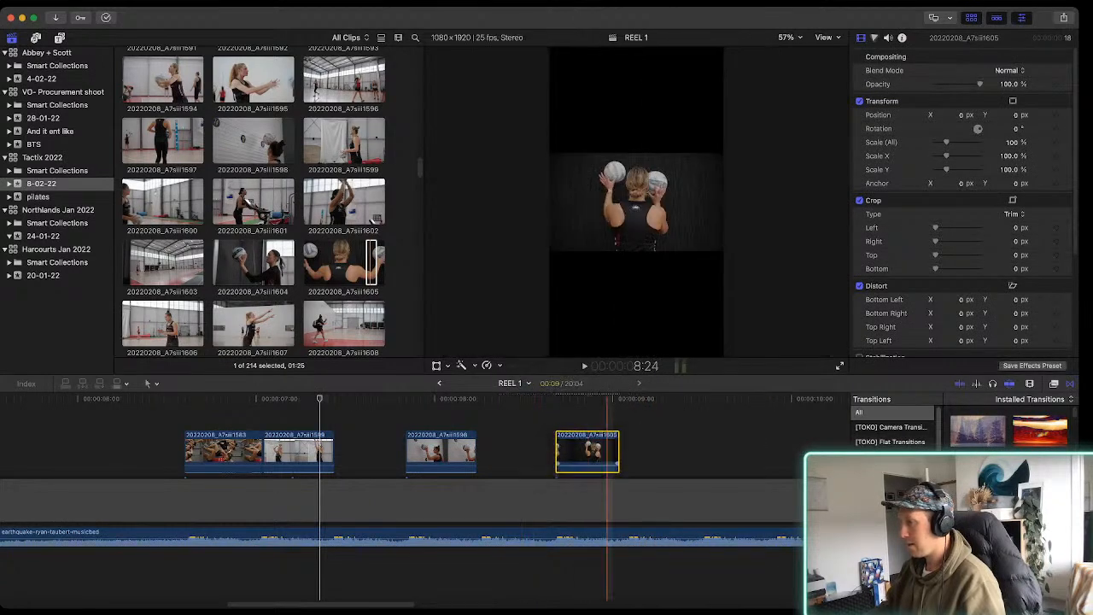
# Place clip 20220208_A7siii1625 in the gap between clips 20220208_A7siii1599 and 20220208_A7siii1598 and trim its end to make it 10 frames long
pyautogui.scroll(-3, 342, 222)
pyautogui.scroll(-10, 374, 88)
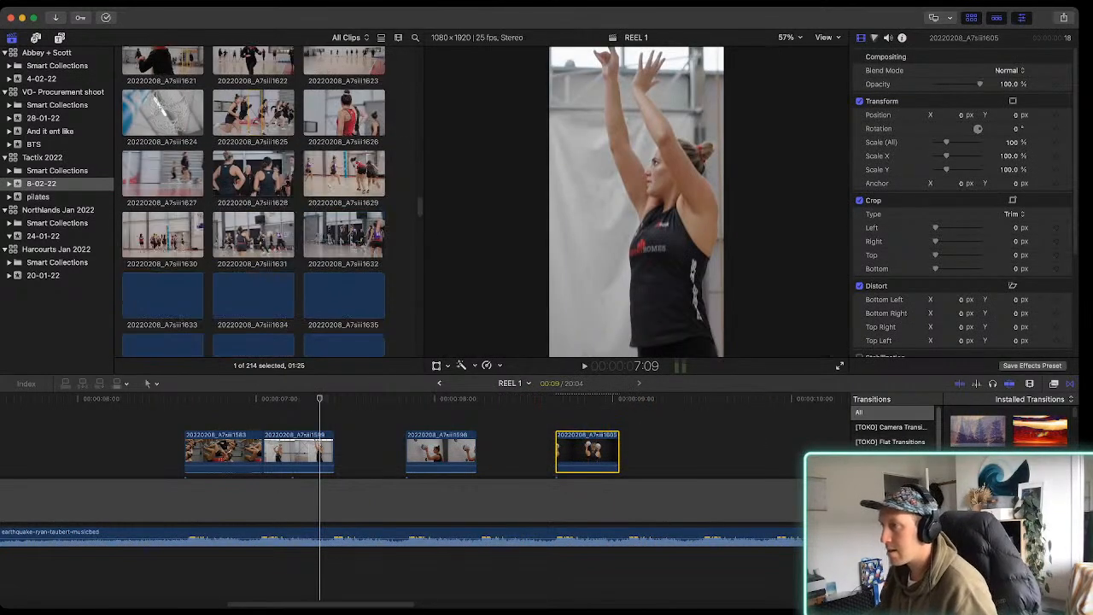
pyautogui.moveTo(248, 113); pyautogui.dragTo(477, 420)
pyautogui.moveTo(718, 448); pyautogui.dragTo(405, 449)
pyautogui.click(375, 495)
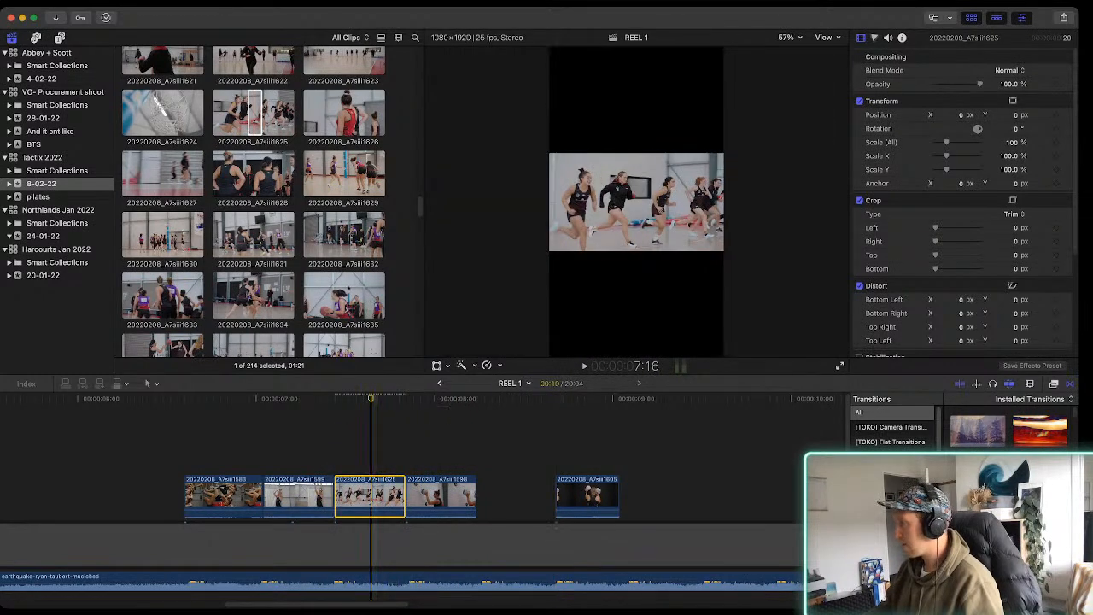
# Set clip 20220208_A7siii1625's Spatial Conform to Fill, shift the image left to centre one runner and play the sequence
pyautogui.scroll(-4, 965, 205)
pyautogui.click(1015, 296)
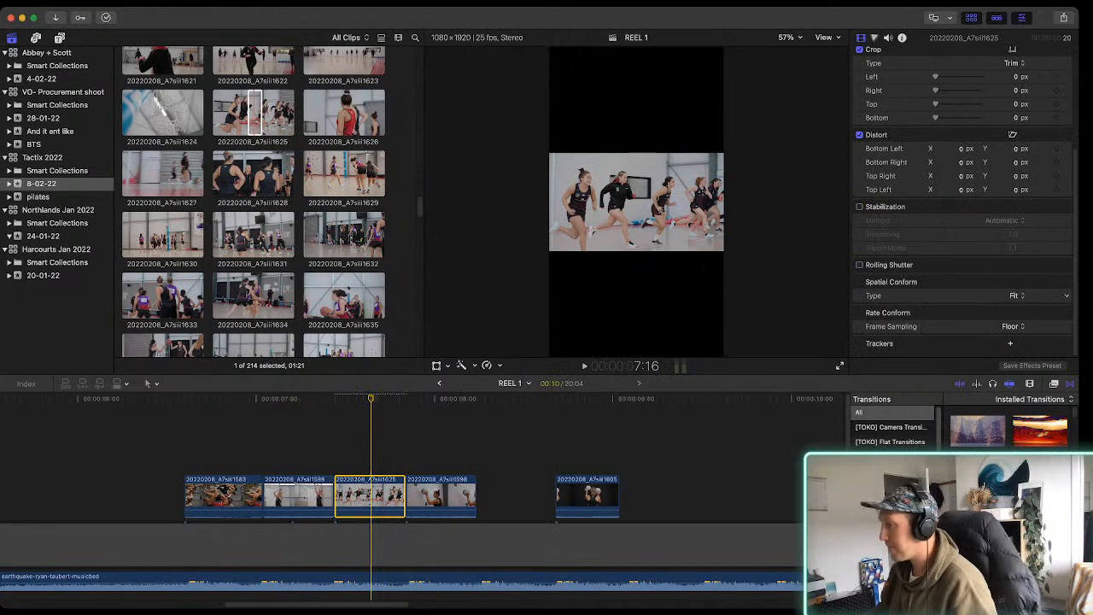
pyautogui.click(1015, 309)
pyautogui.press('space')
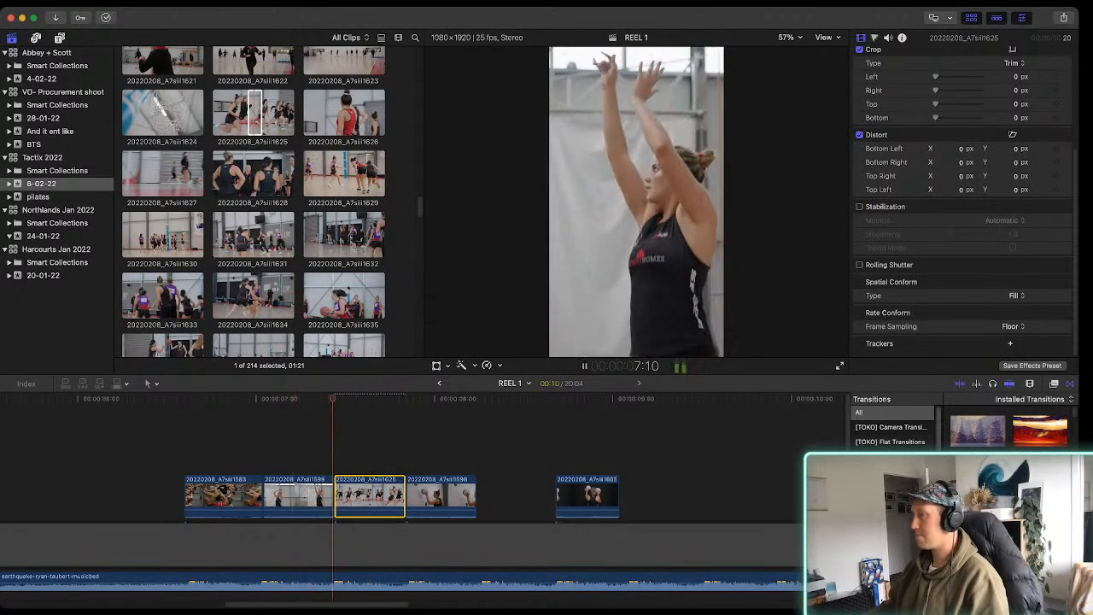
pyautogui.press('space')
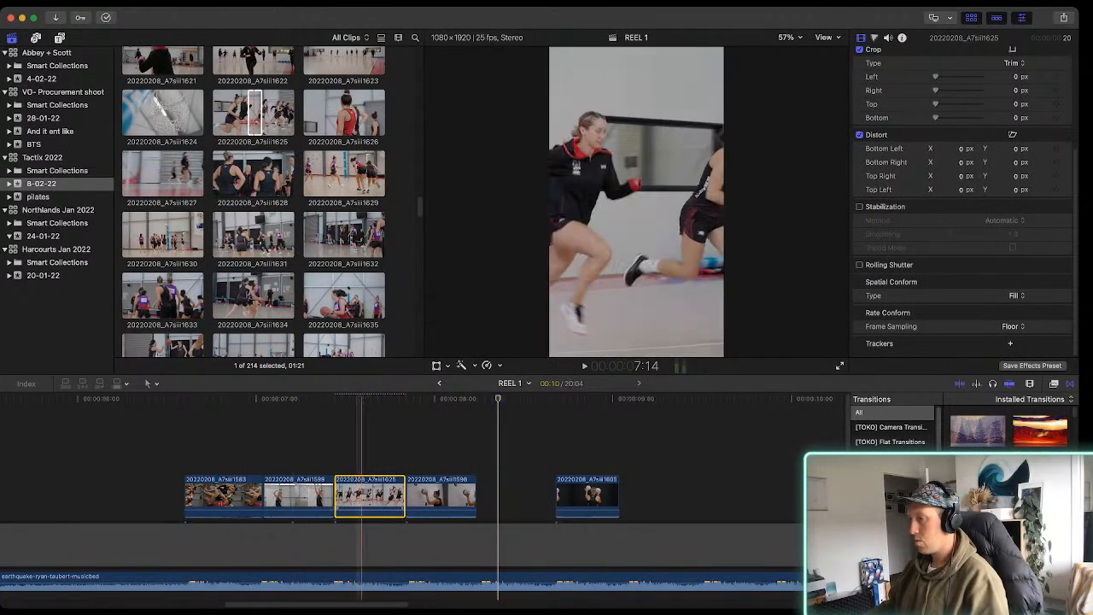
pyautogui.hotkey('shift', 't')
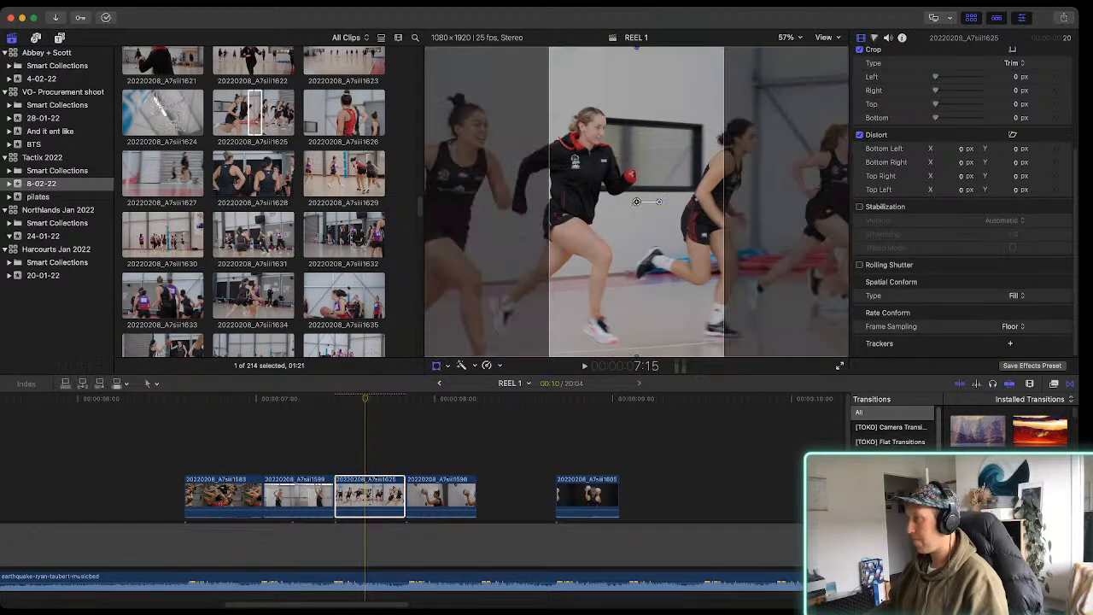
pyautogui.click(636, 202)
pyautogui.moveTo(637, 201); pyautogui.dragTo(545, 201)
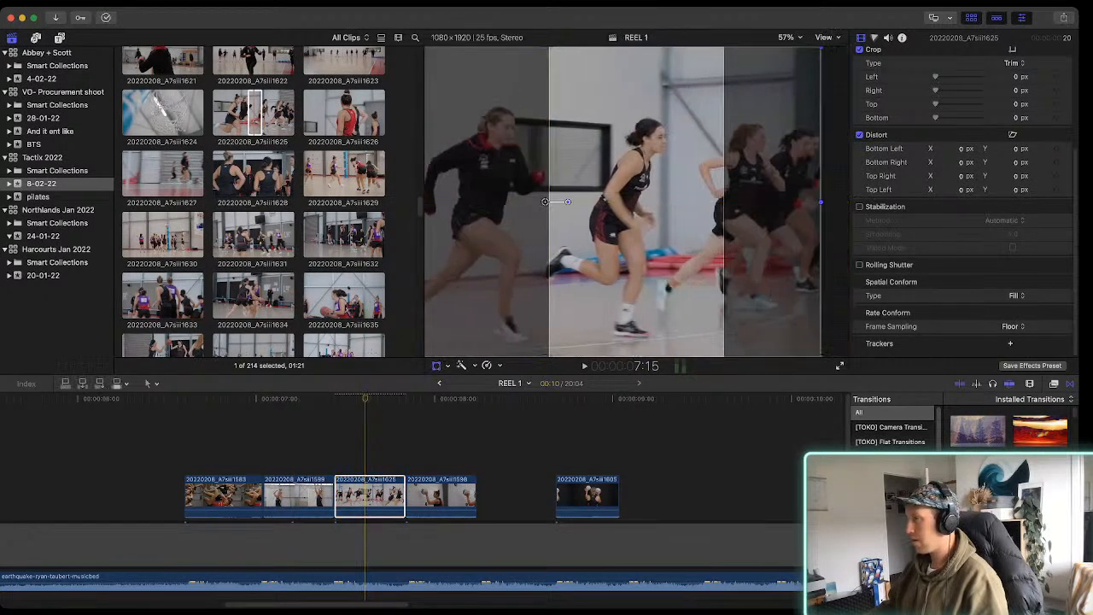
pyautogui.press('space')
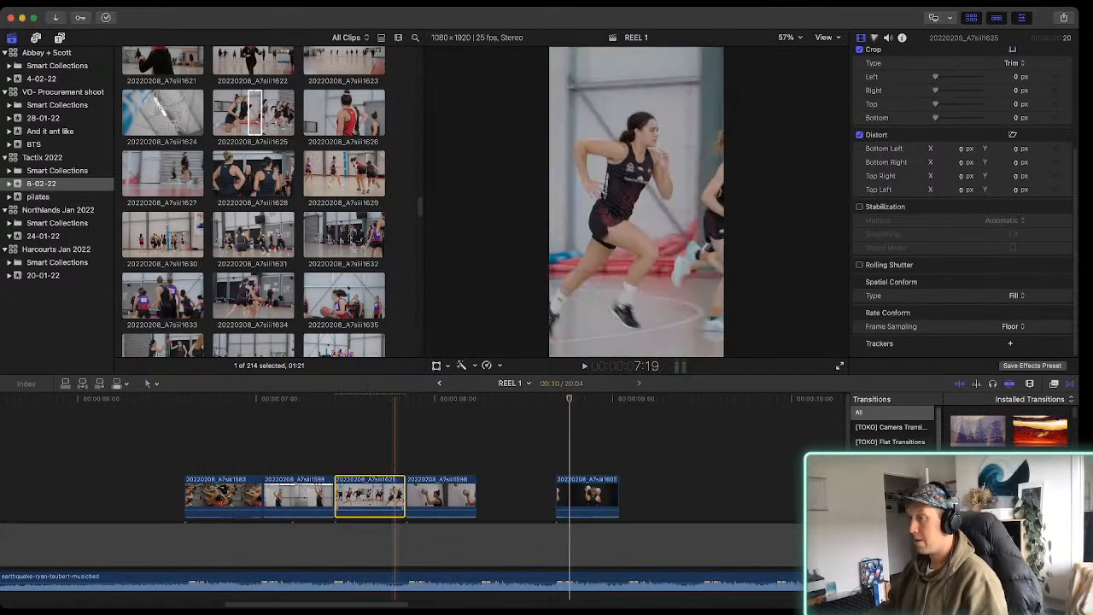
# Delete clip 20220208_A7siii1583 from the timeline
pyautogui.scroll(-5, 253, 201)
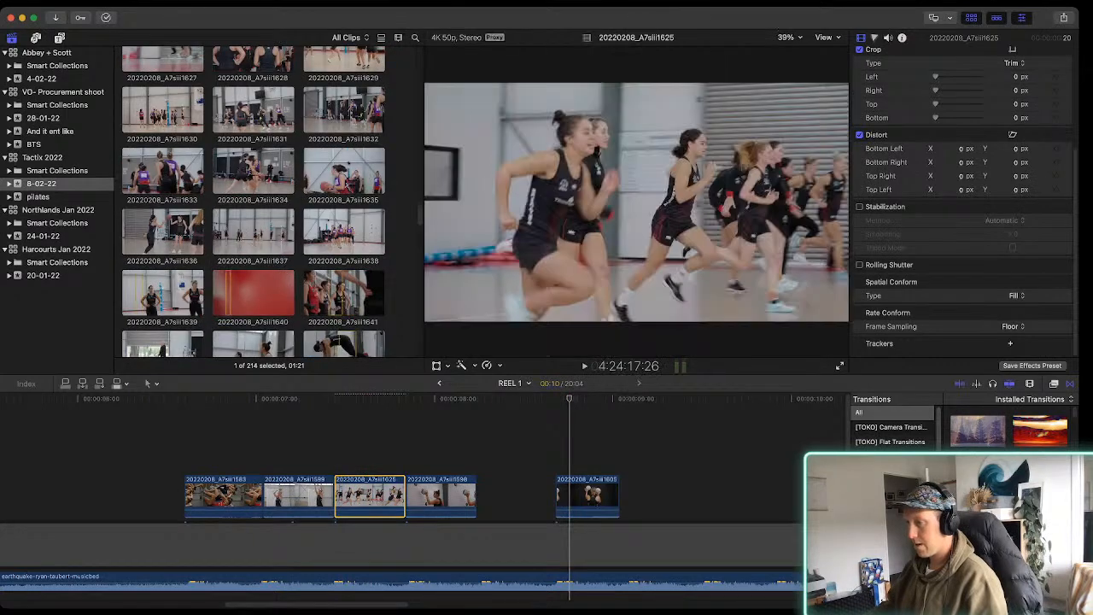
pyautogui.click(239, 496)
pyautogui.press('Delete')
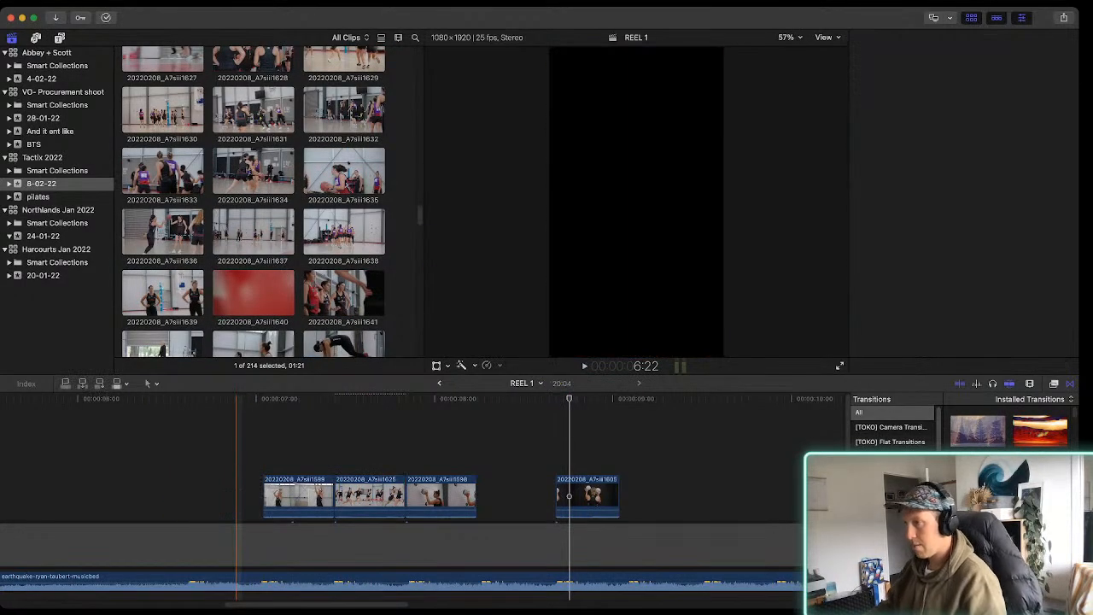
# Place a range of clip 20220208_A7siii1646 directly after clip 20220208_A7siii1605, trimming it to 11 frames and extending clip 20220208_A7siii1605 to 10 frames
pyautogui.scroll(-2, 256, 201)
pyautogui.scroll(-2, 293, 188)
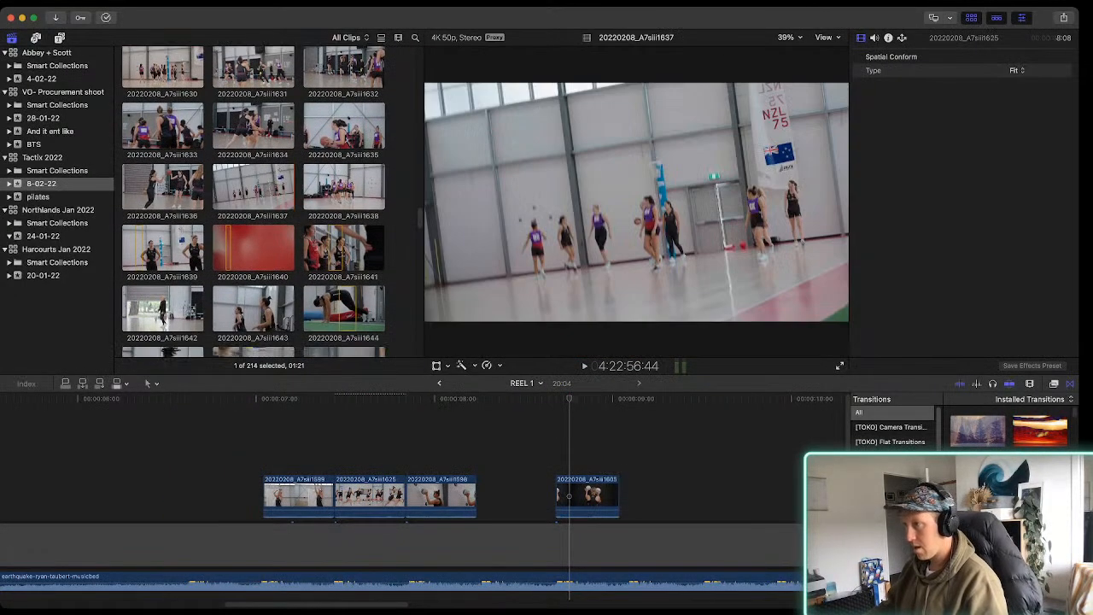
pyautogui.scroll(-3, 253, 201)
pyautogui.moveTo(252, 263); pyautogui.dragTo(638, 497)
pyautogui.hscroll(5, 638, 497)
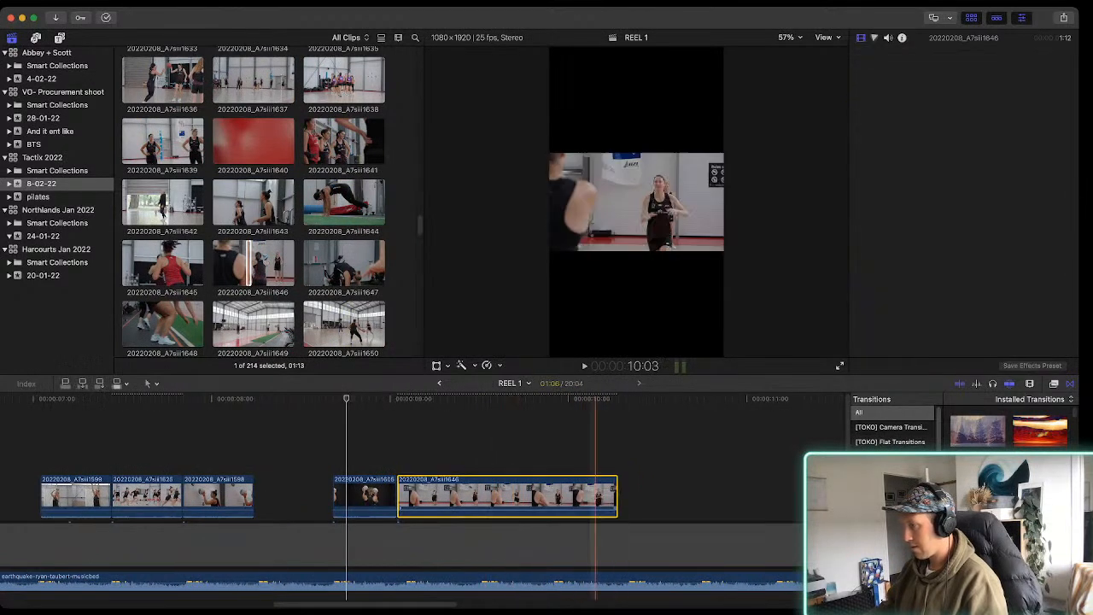
pyautogui.moveTo(617, 498); pyautogui.dragTo(482, 497)
pyautogui.moveTo(398, 498); pyautogui.dragTo(404, 497)
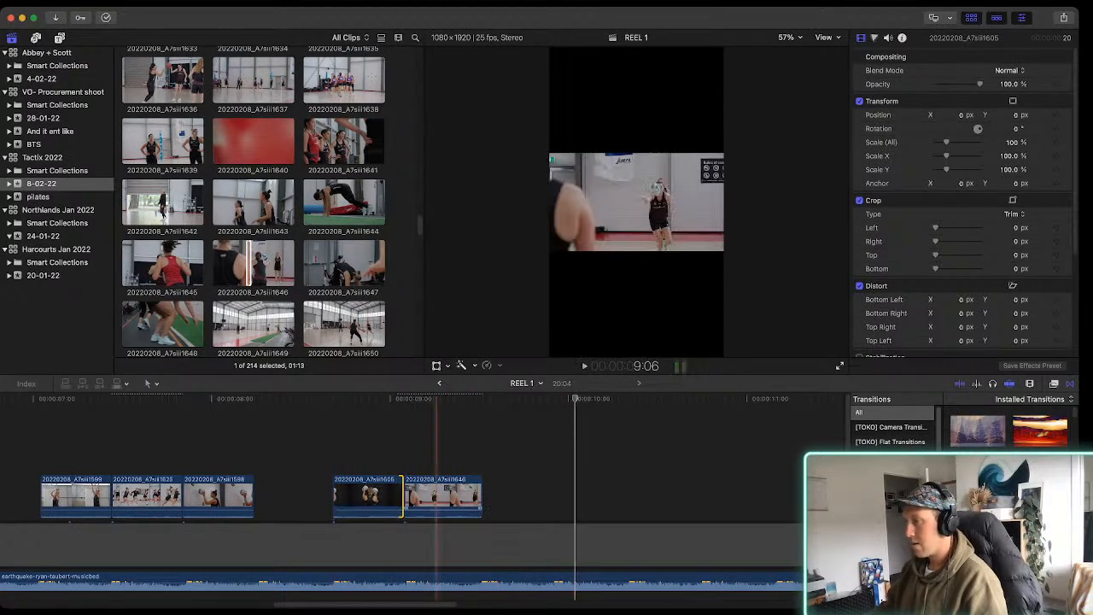
# Mark a range of clip 20220208_A7siii1653, place it directly after clip 20220208_A7siii1646 and trim its end to make it 10 frames long
pyautogui.scroll(-5, 253, 201)
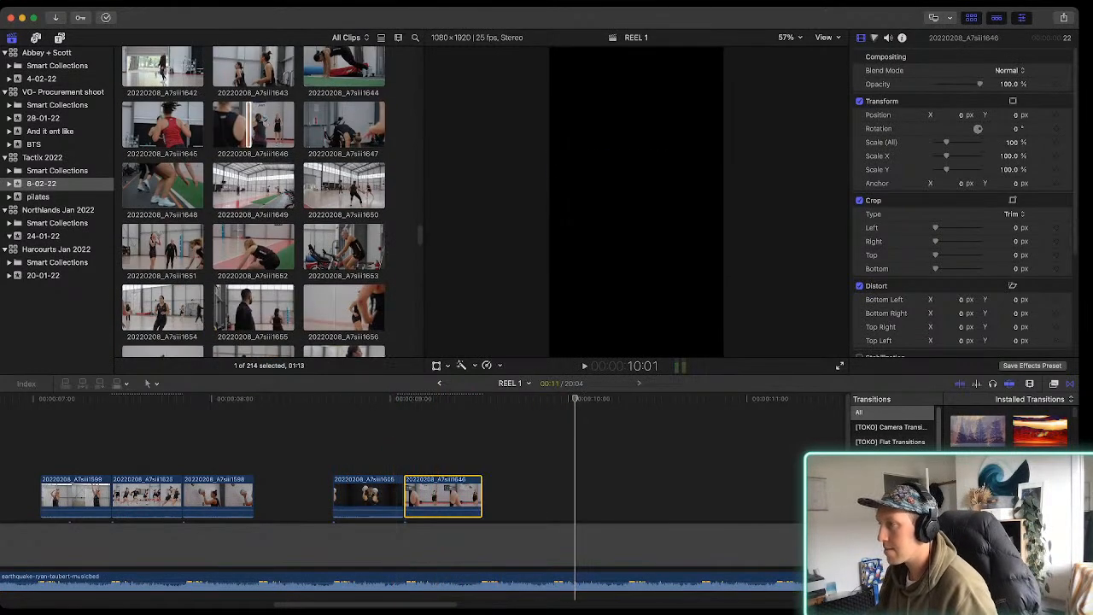
pyautogui.click(347, 248)
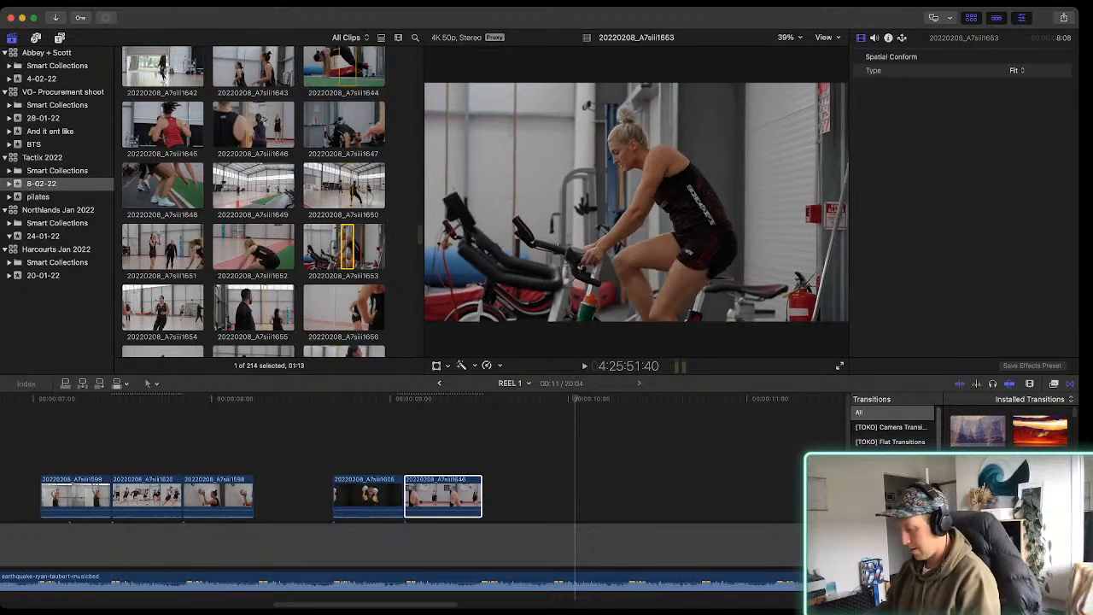
pyautogui.press('i')
pyautogui.press('o')
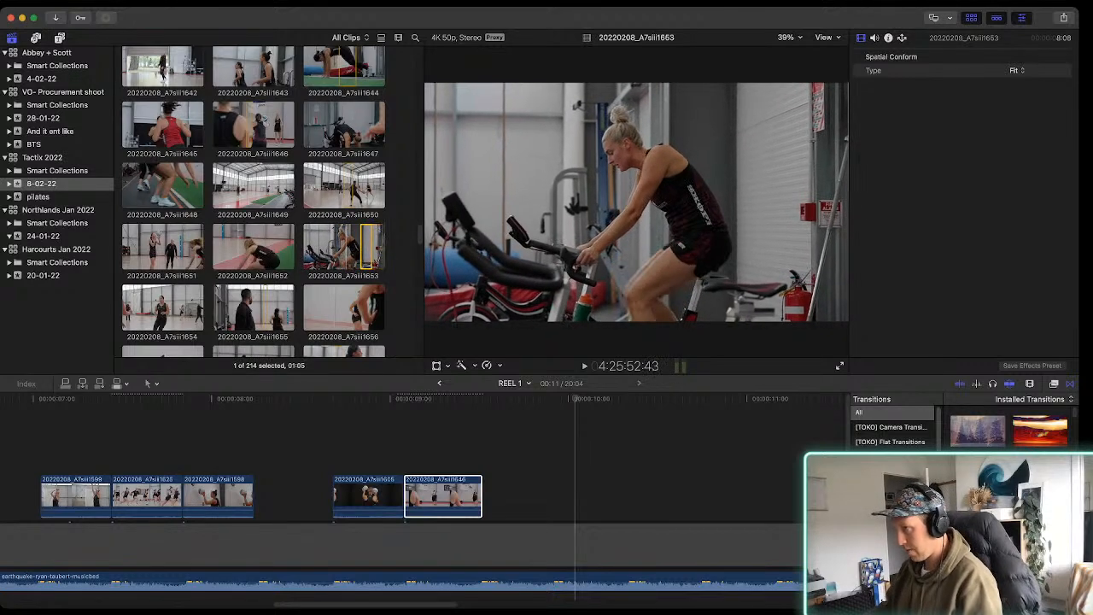
pyautogui.press('e')
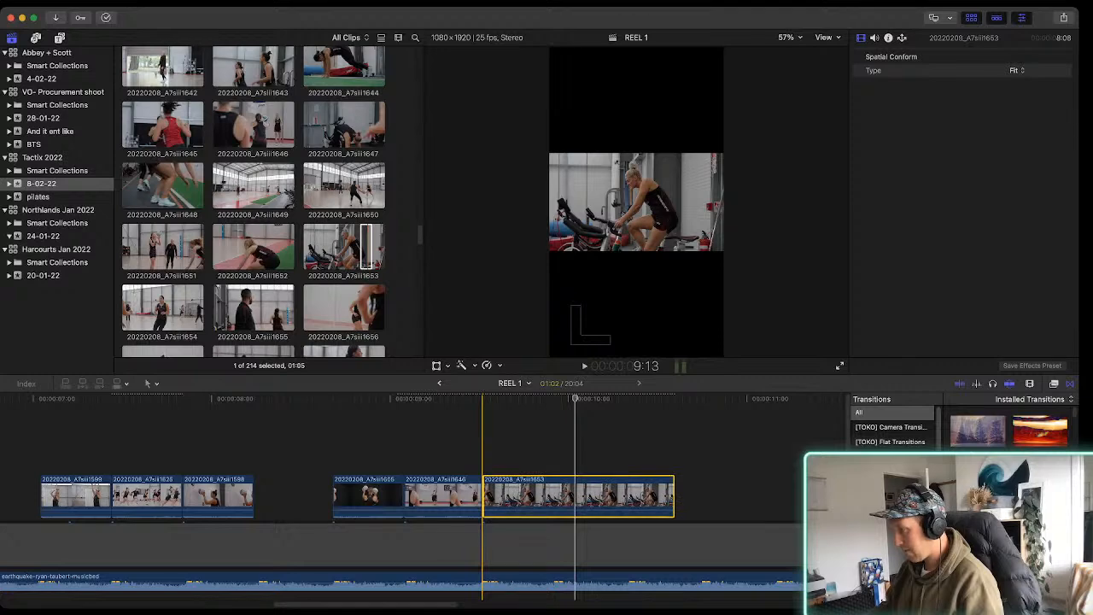
pyautogui.moveTo(674, 496); pyautogui.dragTo(552, 497)
pyautogui.press('space')
pyautogui.click(515, 497)
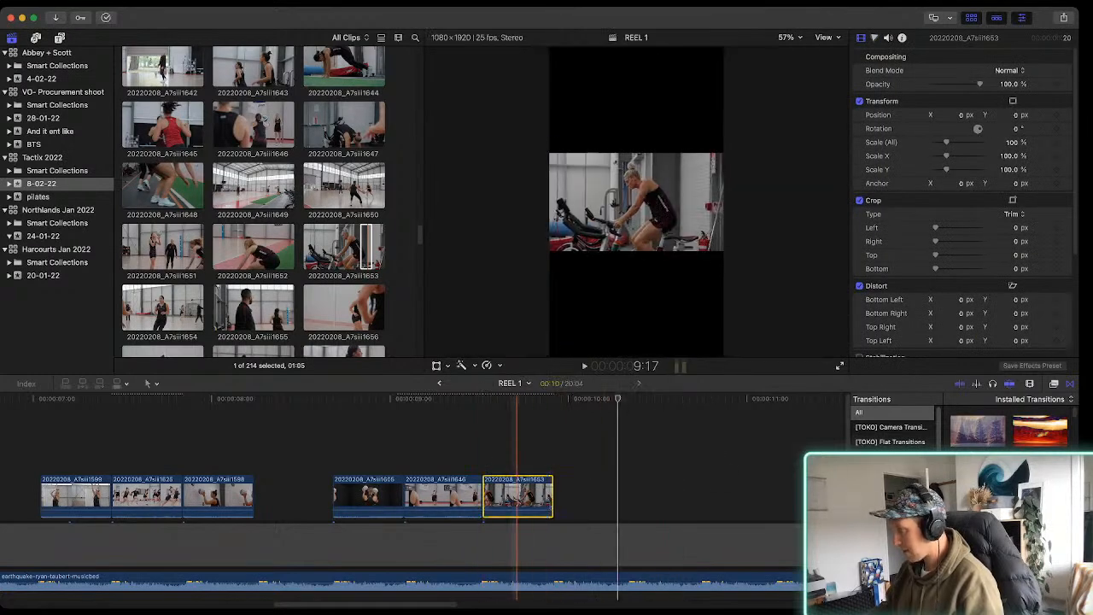
# Set clip 20220208_A7siii1653's Spatial Conform to Fill, shift the image slightly right to frame the cyclist and play the sequence
pyautogui.scroll(-5, 963, 196)
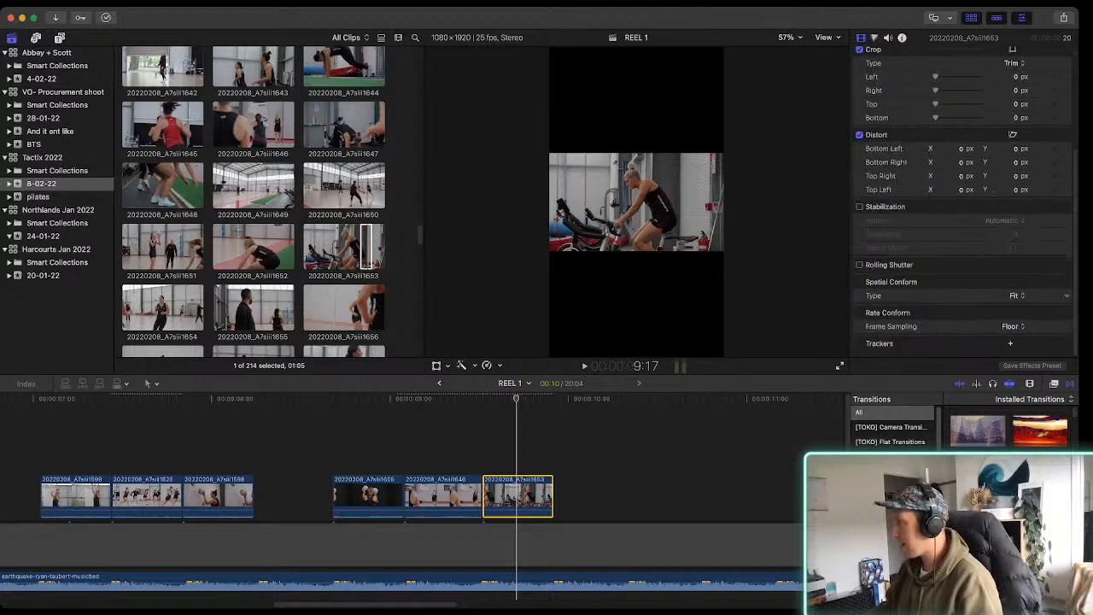
pyautogui.click(1016, 295)
pyautogui.click(1015, 309)
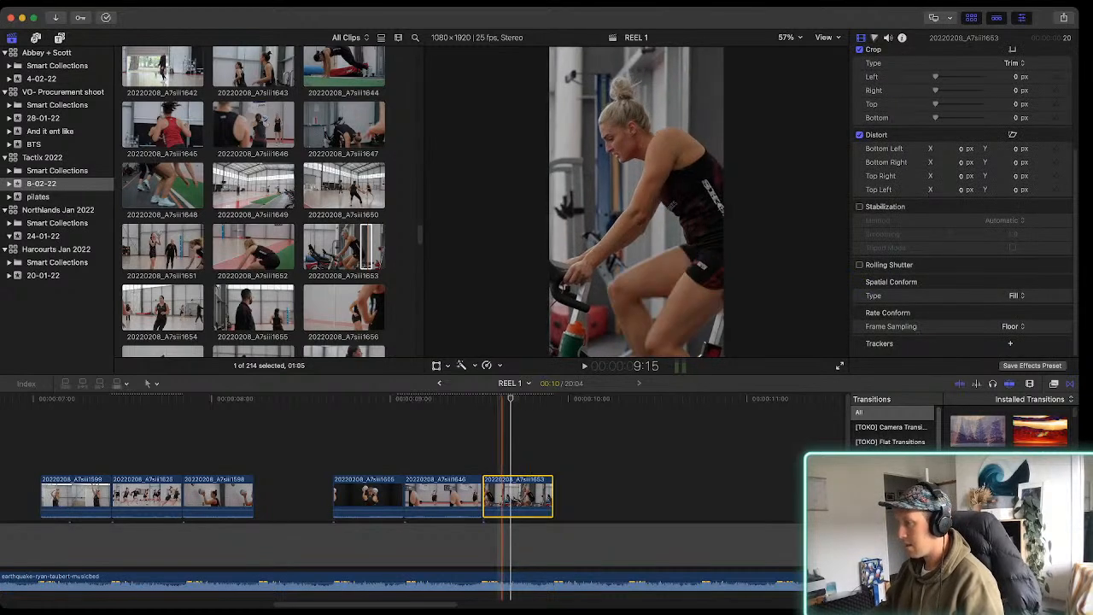
pyautogui.hotkey('shift', 't')
pyautogui.moveTo(636, 201); pyautogui.dragTo(652, 201)
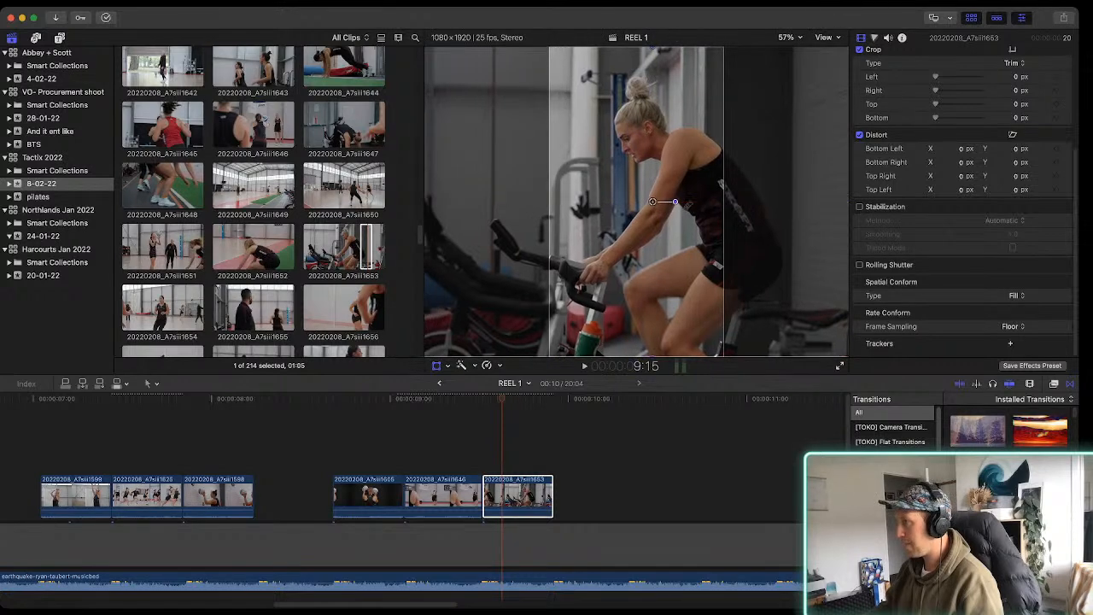
pyautogui.hotkey('shift', 't')
pyautogui.press('space')
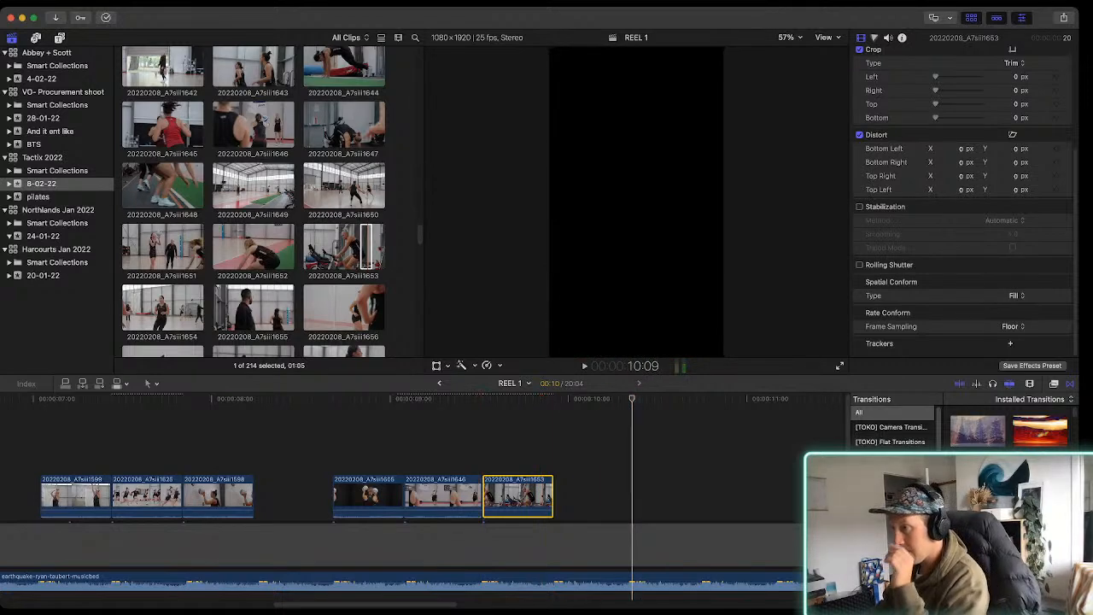
# Preview clip 20220208_A7siii1659, place a range of it directly after clip 20220208_A7siii1653 and trim its end to make it 10 frames long
pyautogui.scroll(-1, 253, 200)
pyautogui.click(370, 244)
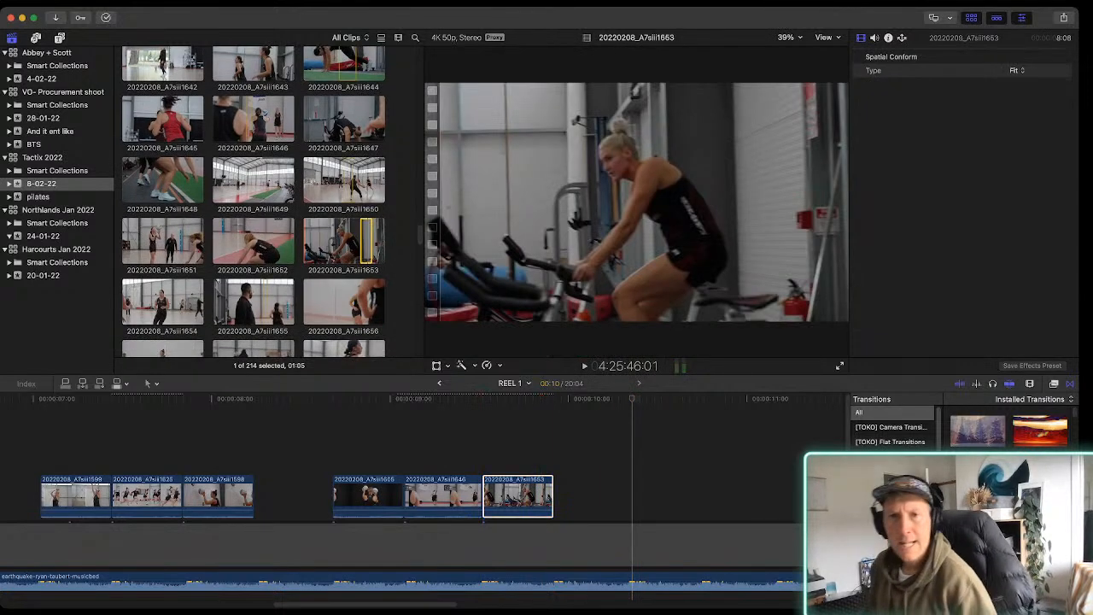
pyautogui.scroll(-10, 369, 244)
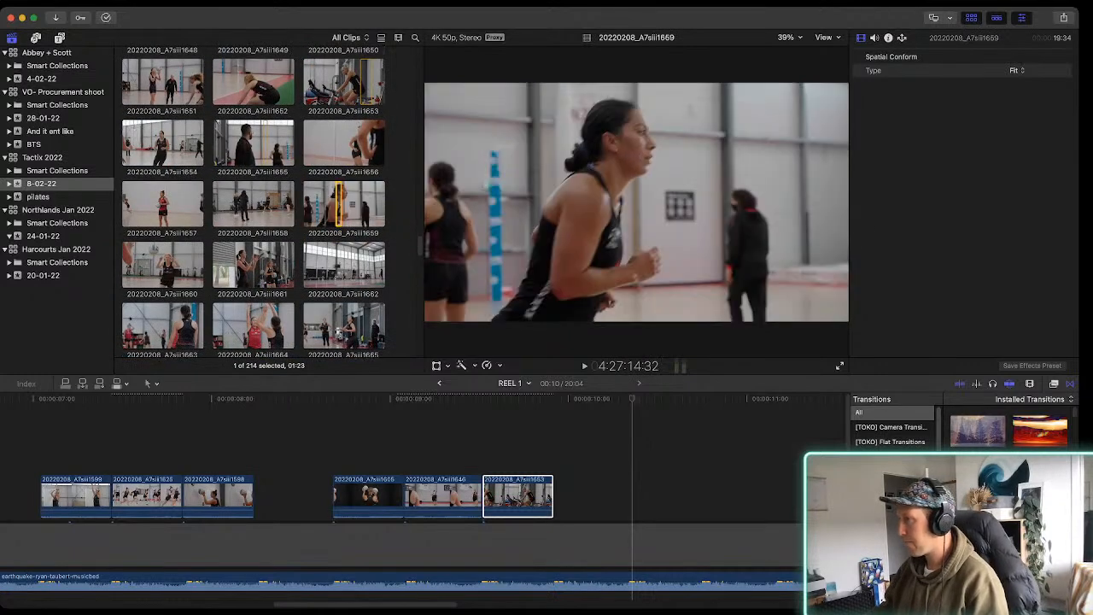
pyautogui.press('space')
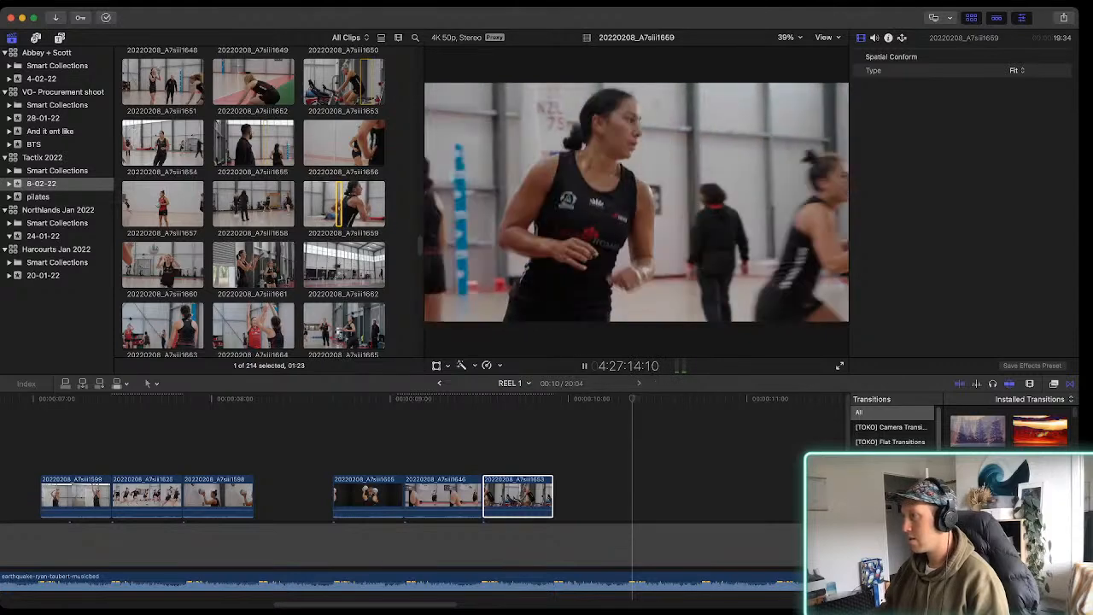
pyautogui.press('space')
pyautogui.moveTo(343, 205); pyautogui.dragTo(704, 446)
pyautogui.moveTo(802, 446); pyautogui.dragTo(636, 445)
pyautogui.press('space')
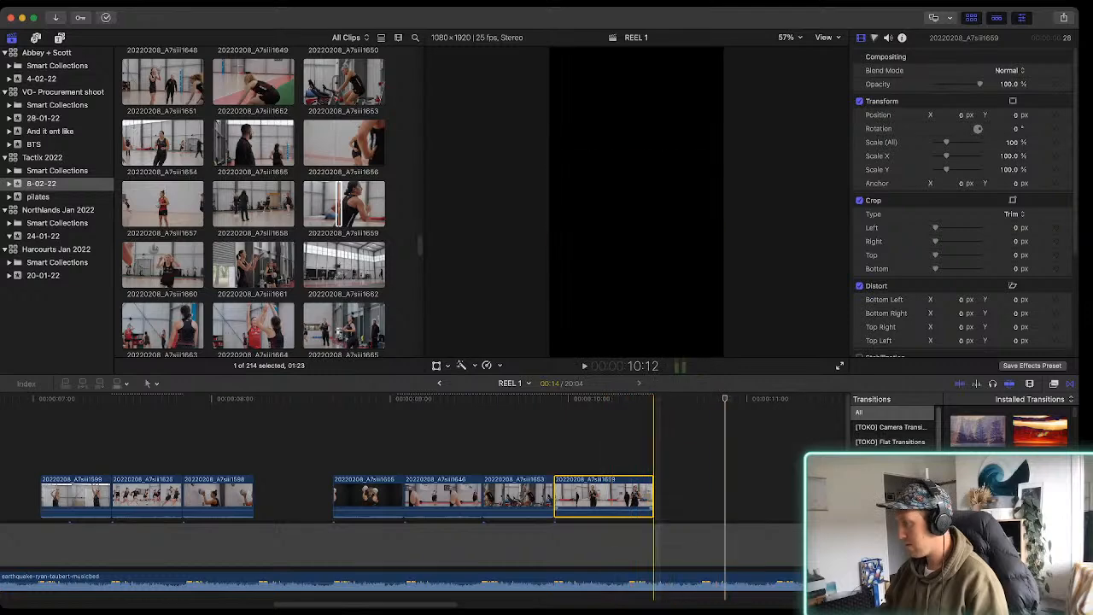
pyautogui.moveTo(653, 497); pyautogui.dragTo(625, 496)
pyautogui.hscroll(-1, 188, 496)
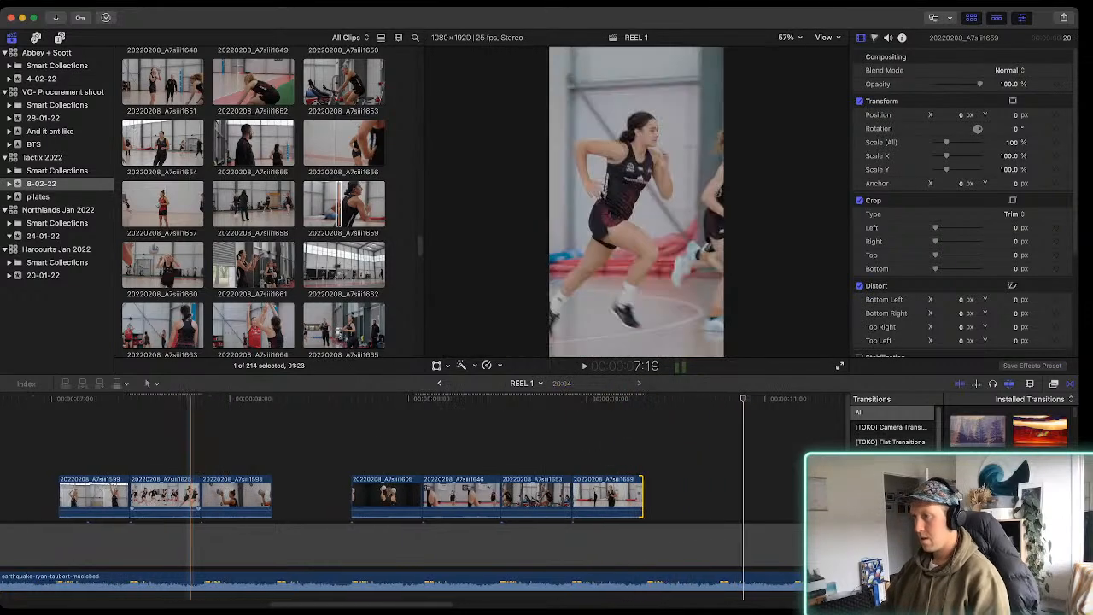
# Browse past clips 20220208_A7siii1664 and 20220208_A7siii1667, mark a range of clip 20220208_A7siii1668 and connect it to the timeline at the playhead
pyautogui.scroll(-2, 256, 256)
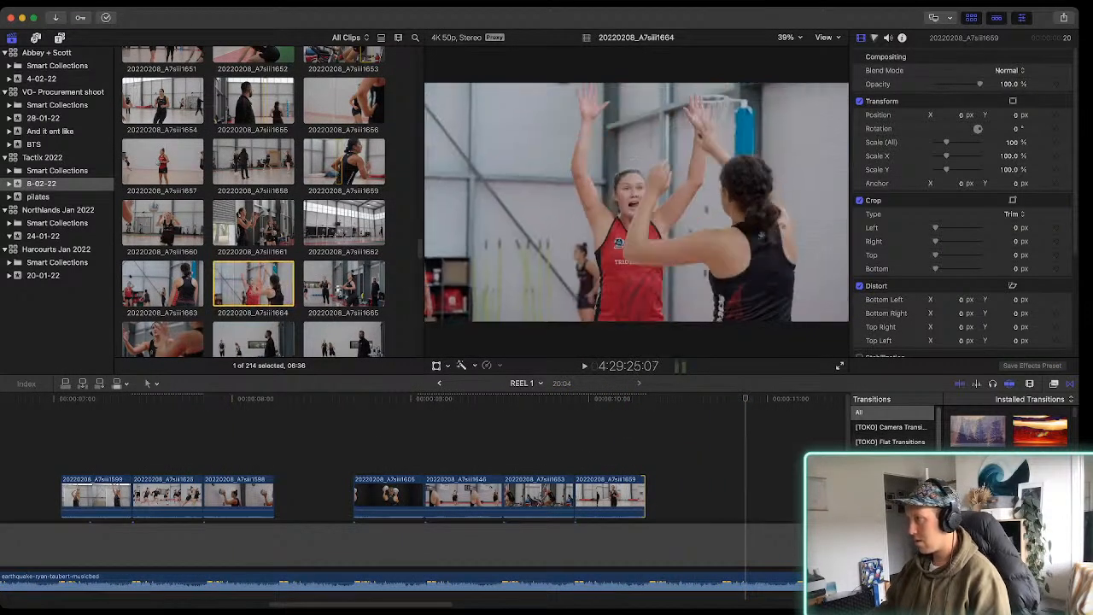
pyautogui.click(260, 285)
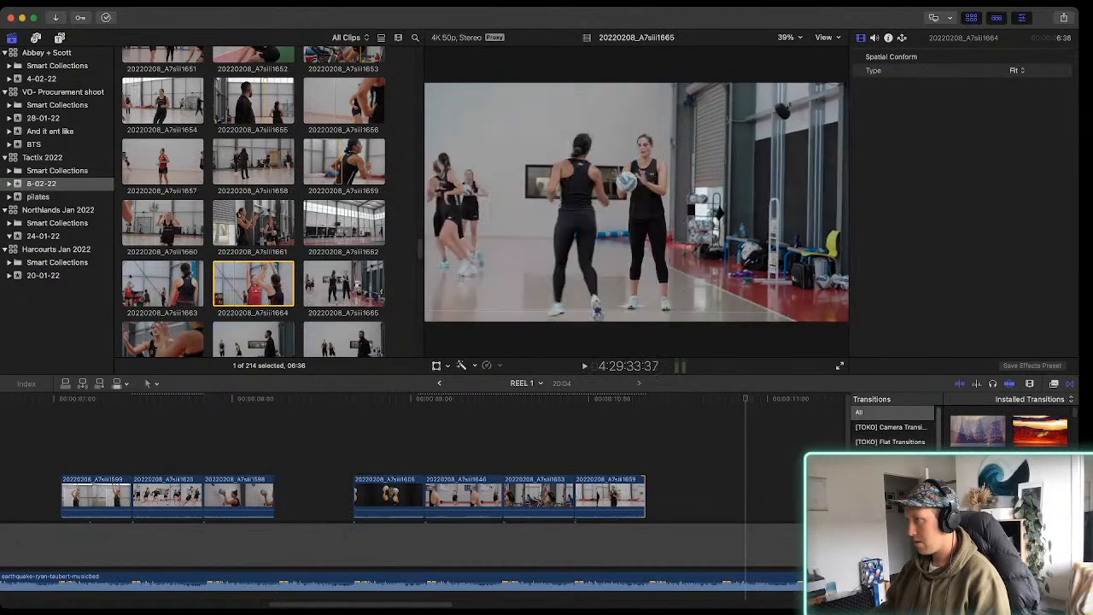
pyautogui.scroll(-3, 253, 201)
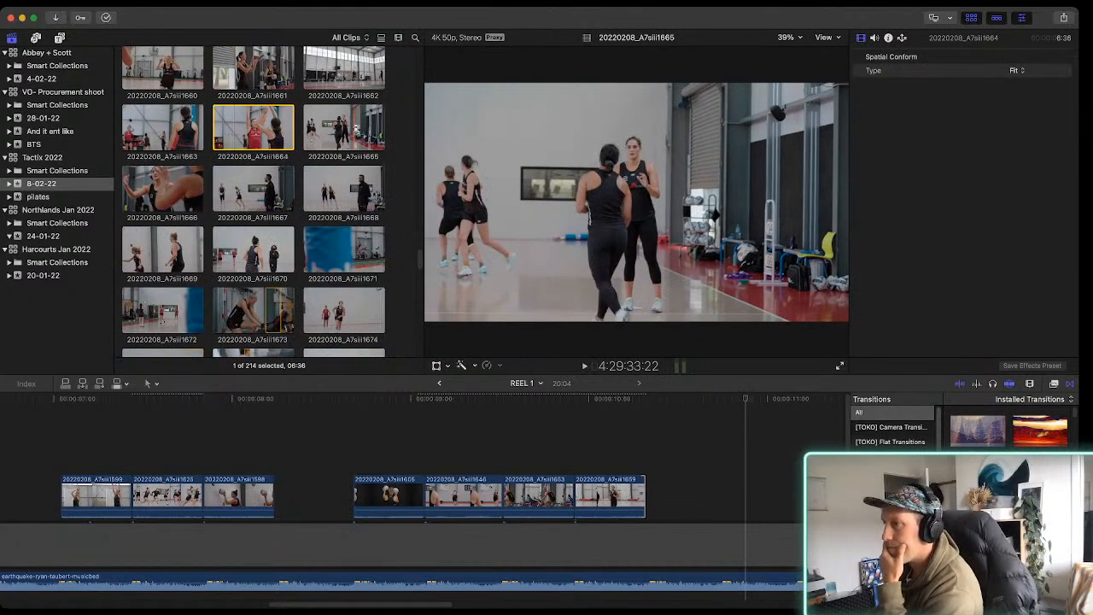
pyautogui.click(254, 190)
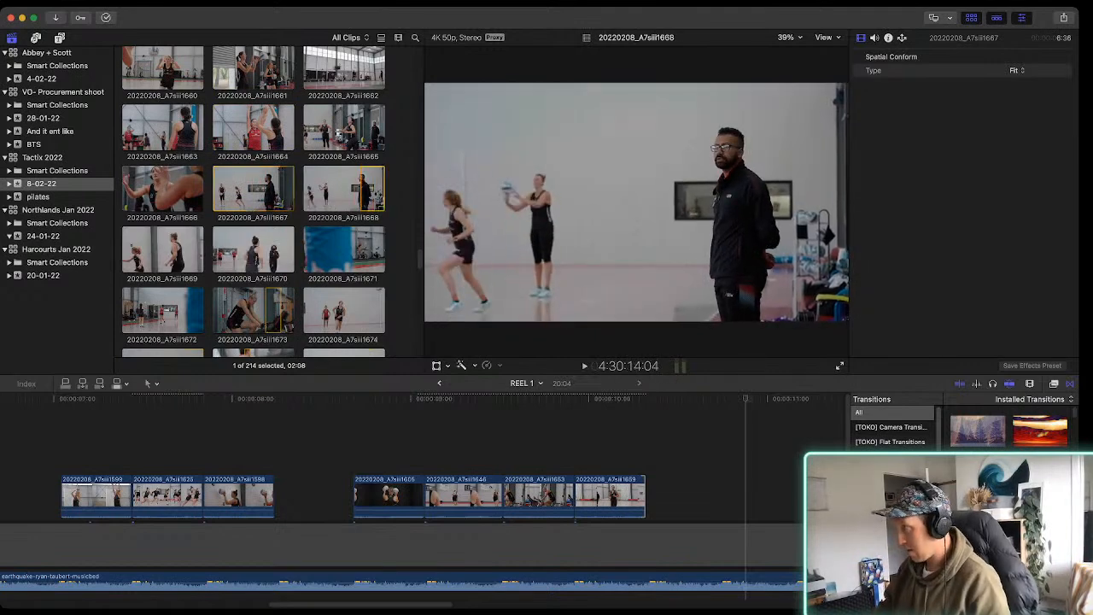
pyautogui.press('space')
pyautogui.press('o')
pyautogui.press('space')
pyautogui.press('e')
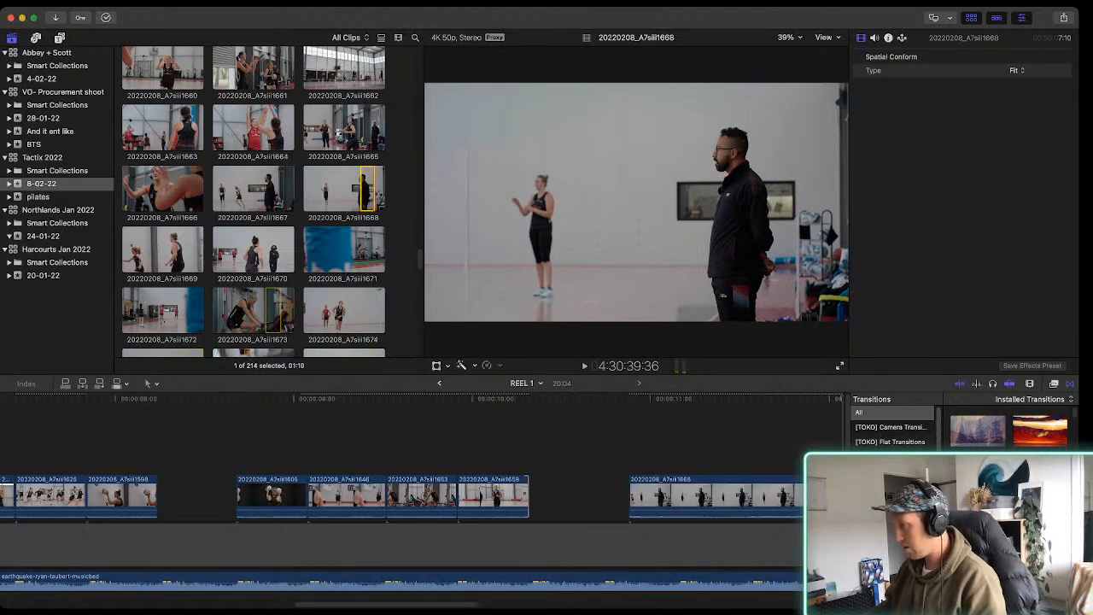
# Trim clip 20220208_A7siii1668 to 11 frames and fit it into the gap between clips 20220208_A7siii1598 and 20220208_A7siii1605
pyautogui.moveTo(669, 495); pyautogui.dragTo(241, 447)
pyautogui.moveTo(413, 448)
pyautogui.mouseDown()
pyautogui.moveTo(307, 448)
pyautogui.moveTo(428, 447)
pyautogui.mouseUp()
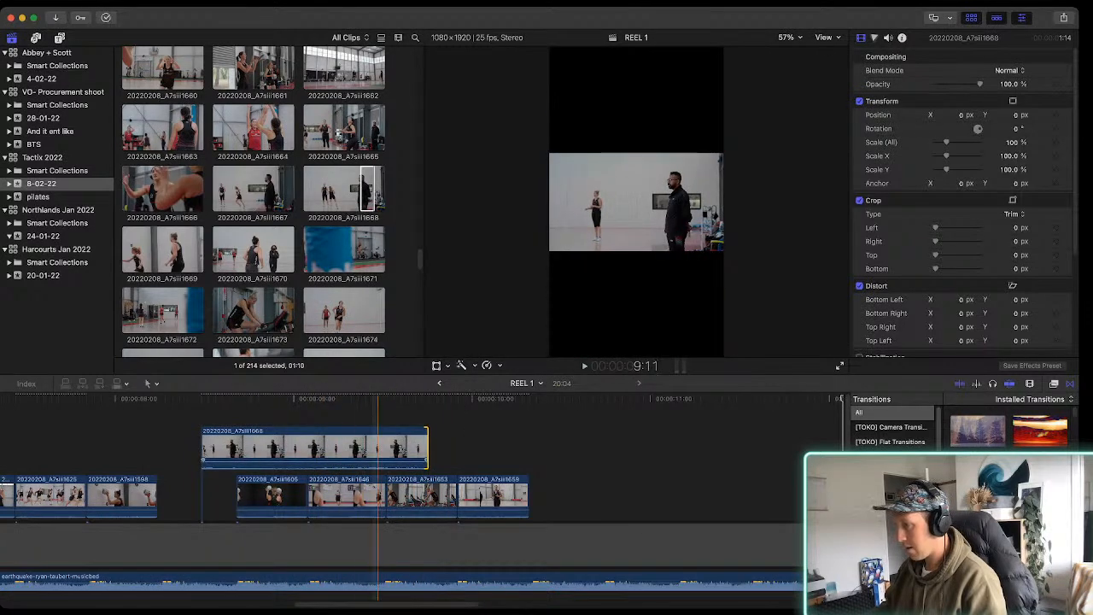
pyautogui.moveTo(428, 447); pyautogui.dragTo(505, 447)
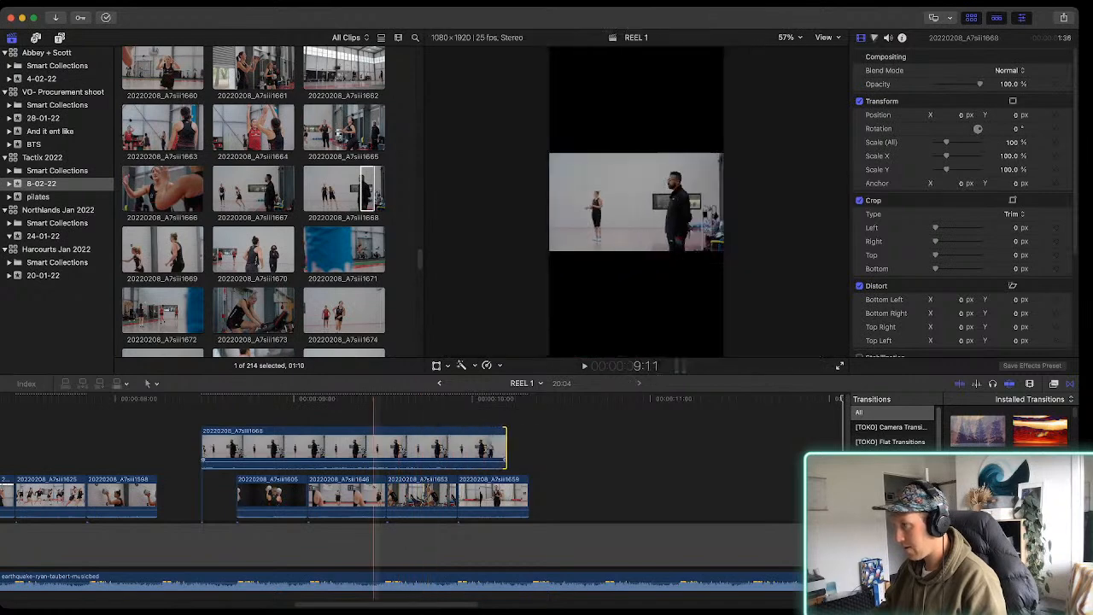
pyautogui.moveTo(202, 448); pyautogui.dragTo(359, 448)
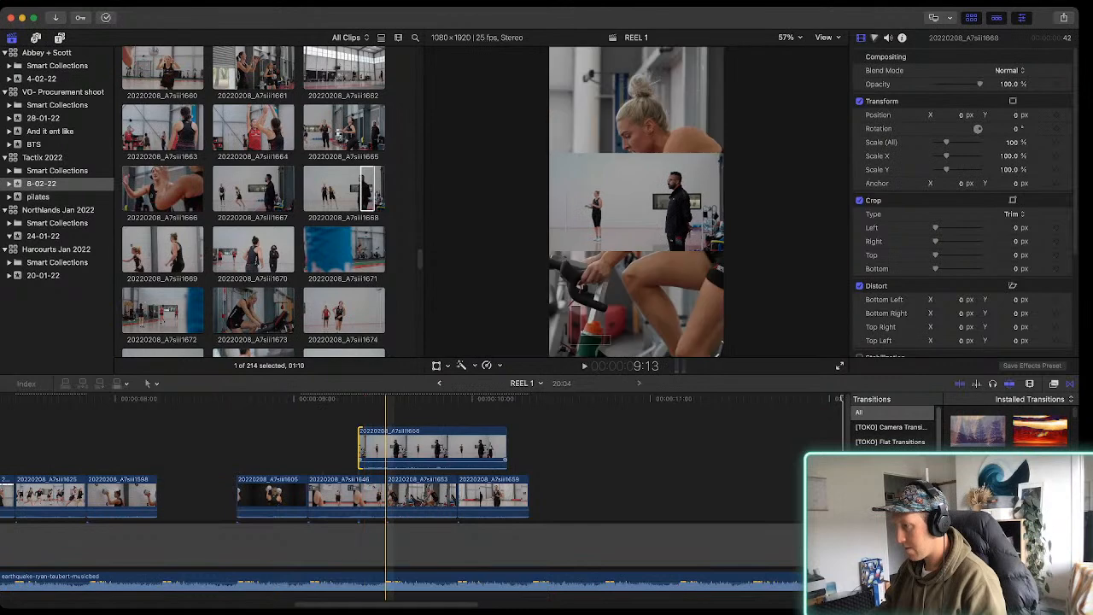
pyautogui.moveTo(432, 448); pyautogui.dragTo(233, 440)
pyautogui.moveTo(307, 447); pyautogui.dragTo(237, 447)
pyautogui.press('alt+super+Down')
pyautogui.press('space')
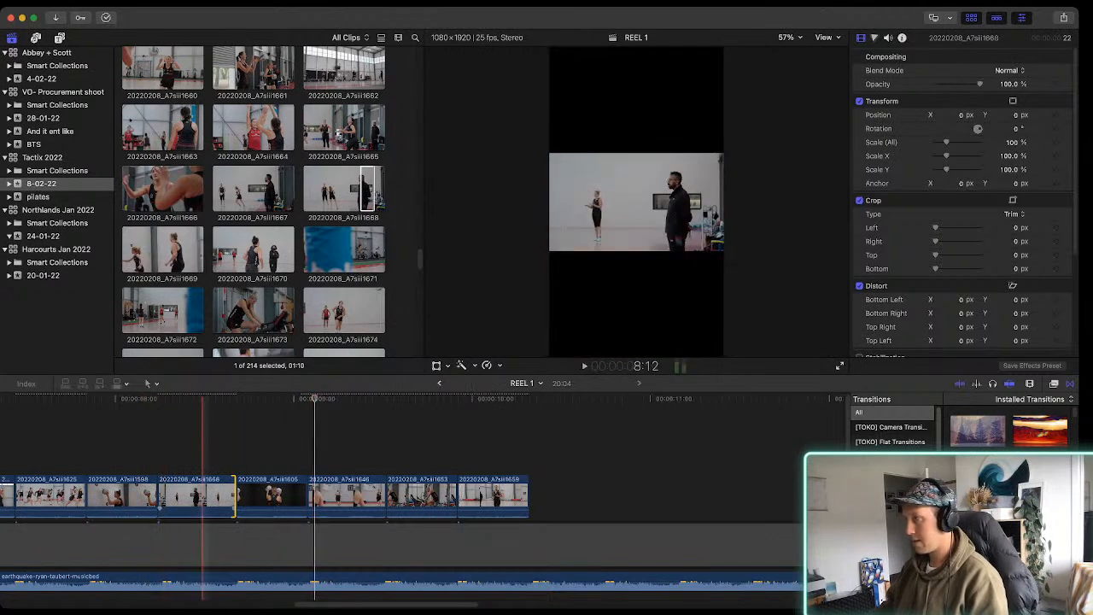
pyautogui.moveTo(197, 496); pyautogui.dragTo(208, 447)
pyautogui.moveTo(313, 447); pyautogui.dragTo(204, 447)
pyautogui.press('alt+super+Down')
# Set Spatial Conform to Fill for the five consecutive clips from 20220208_A7siii1668 to 20220208_A7siii1659
pyautogui.click(281, 498)
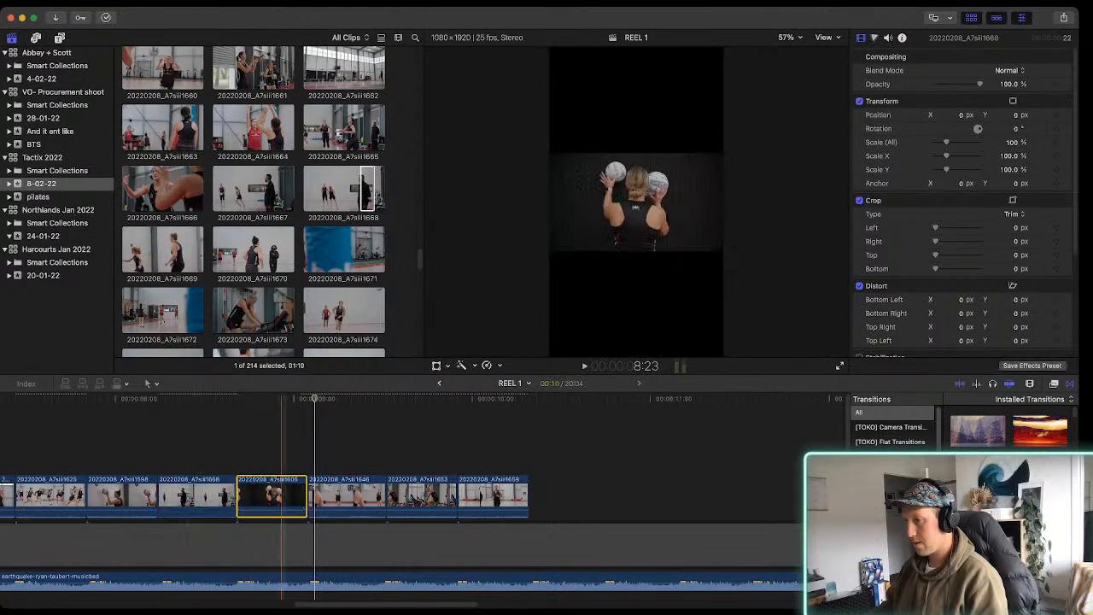
pyautogui.hscroll(-1, 136, 499)
pyautogui.hscroll(-1, 128, 499)
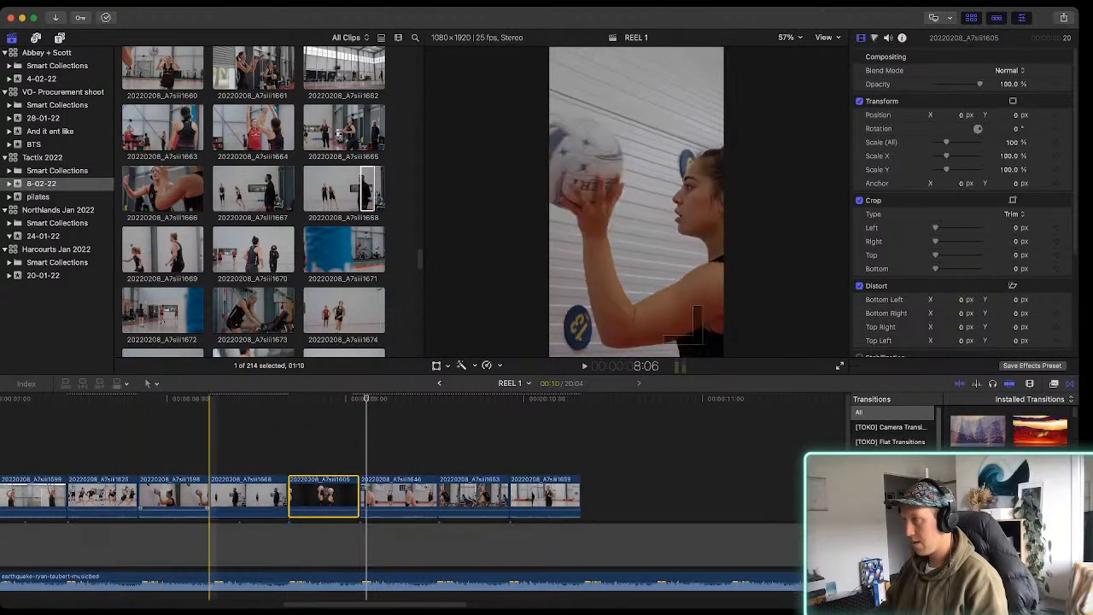
pyautogui.moveTo(194, 442); pyautogui.dragTo(381, 491)
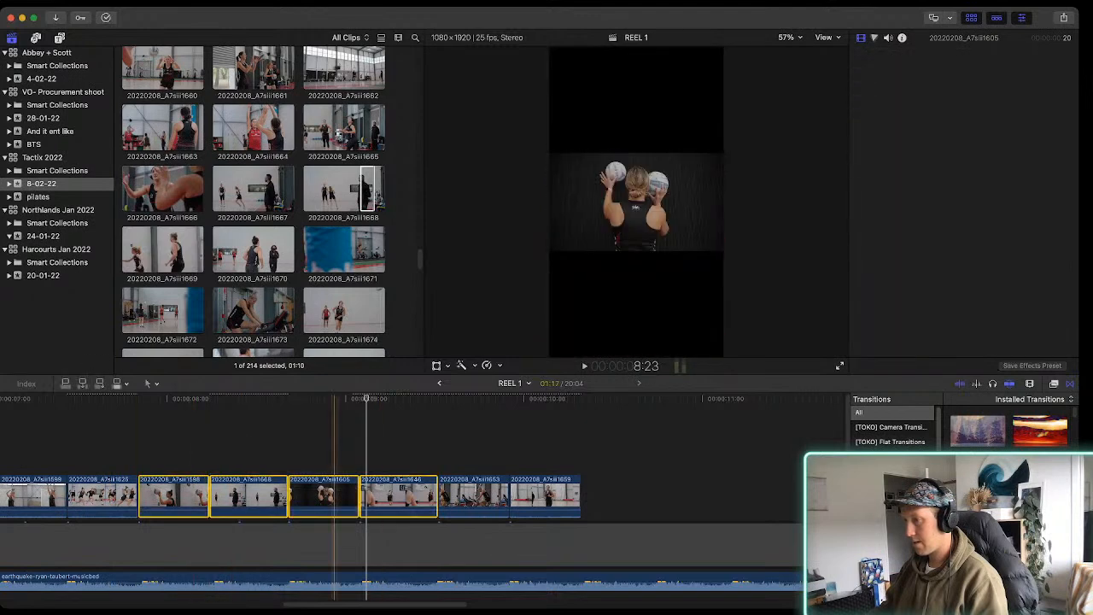
pyautogui.click(267, 443)
pyautogui.moveTo(251, 442); pyautogui.dragTo(523, 494)
pyautogui.scroll(-4, 965, 281)
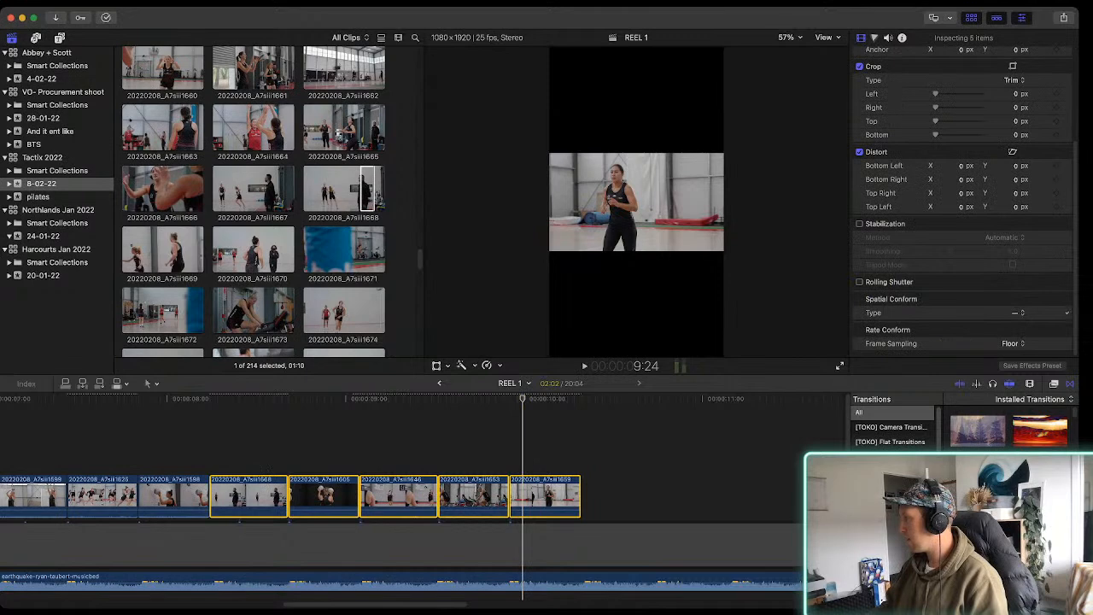
pyautogui.click(1015, 337)
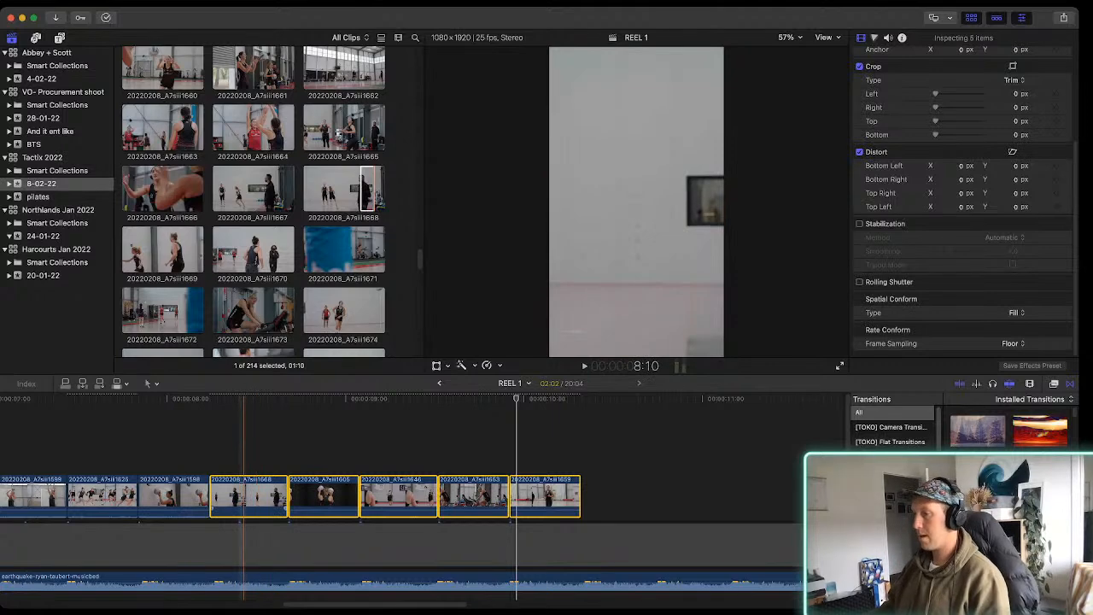
# Shift clip 20220208_A7siii1668's image to Position X -592.6 px to frame the standing man
pyautogui.click(250, 495)
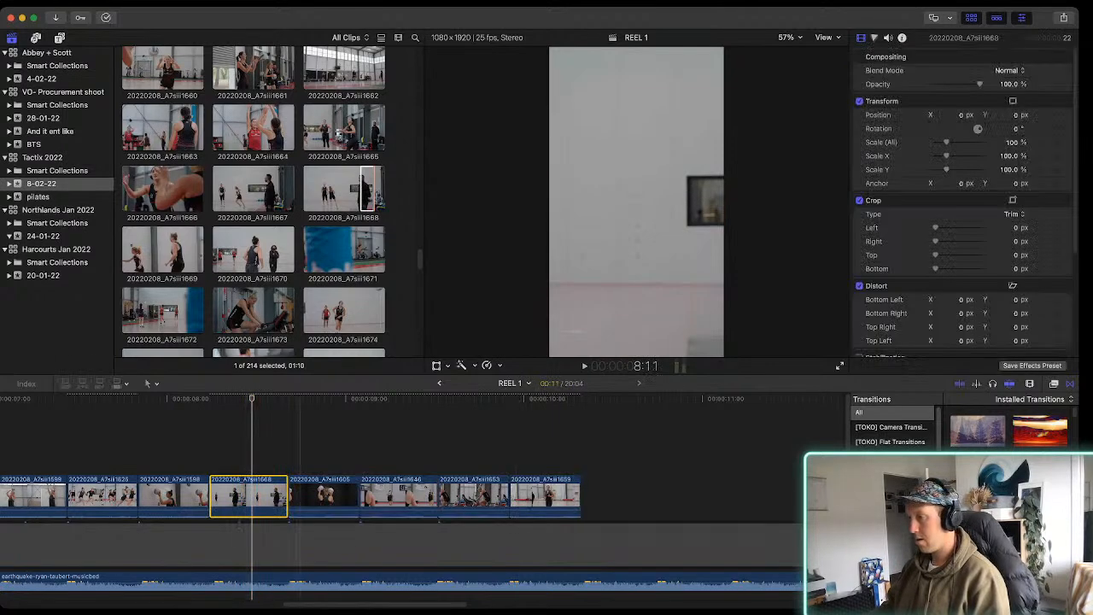
pyautogui.click(437, 365)
pyautogui.moveTo(636, 202); pyautogui.dragTo(541, 202)
pyautogui.hotkey('shift', 't')
# Extend clip 20220208_A7siii1668 to 17 frames, retime its end so it plays faster within 11 frames, and play the sequence
pyautogui.click(226, 499)
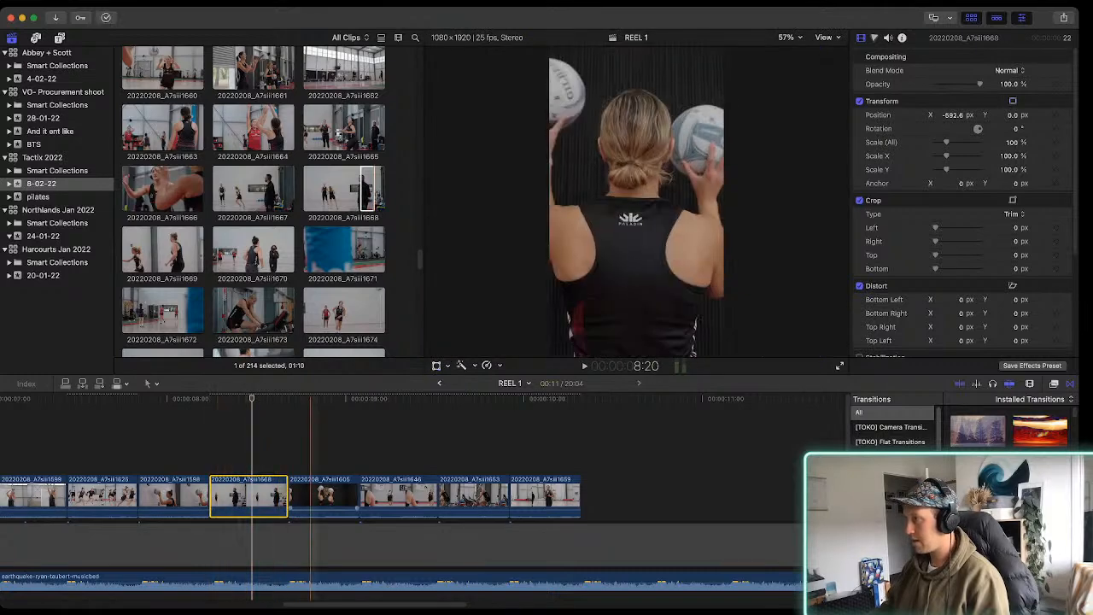
pyautogui.moveTo(287, 497); pyautogui.dragTo(330, 498)
pyautogui.press('super+r')
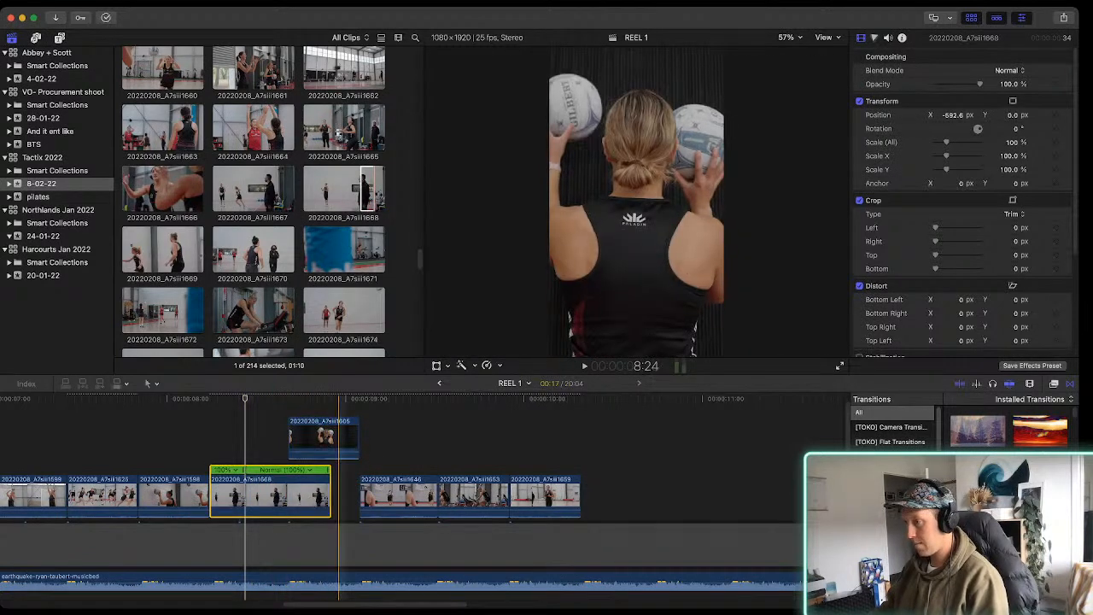
pyautogui.moveTo(327, 470); pyautogui.dragTo(286, 471)
pyautogui.press('space')
pyautogui.press('space')
pyautogui.press('space')
pyautogui.press('space')
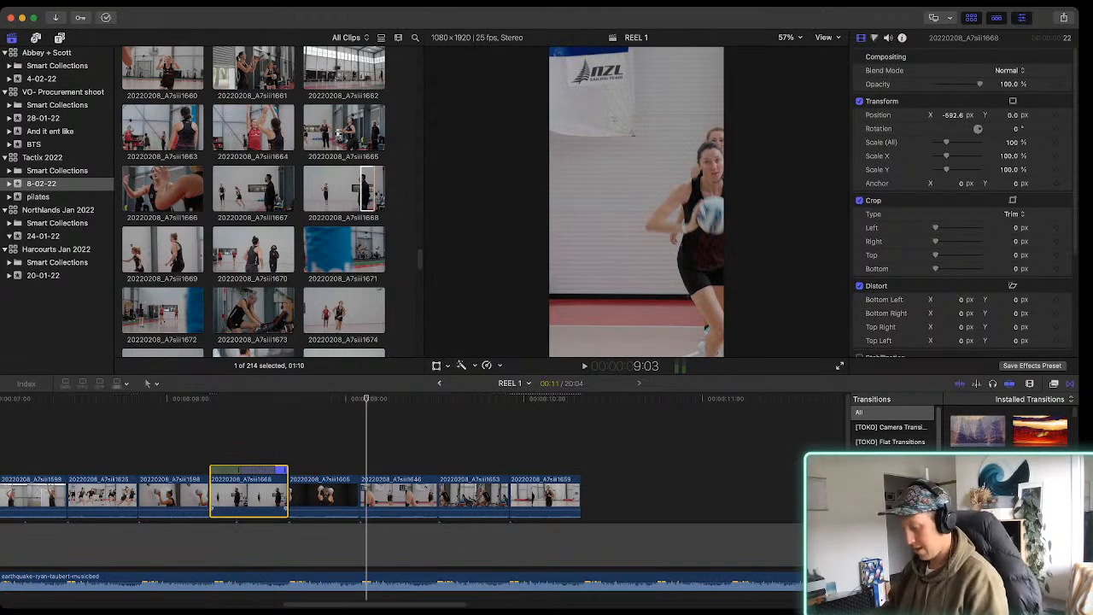
pyautogui.press('space')
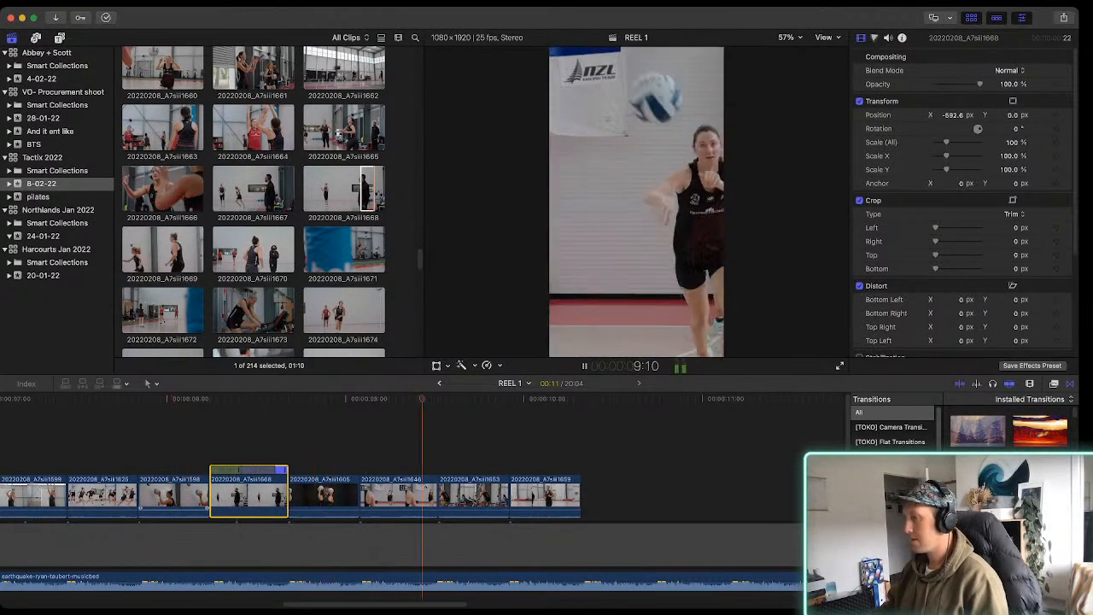
pyautogui.press('space')
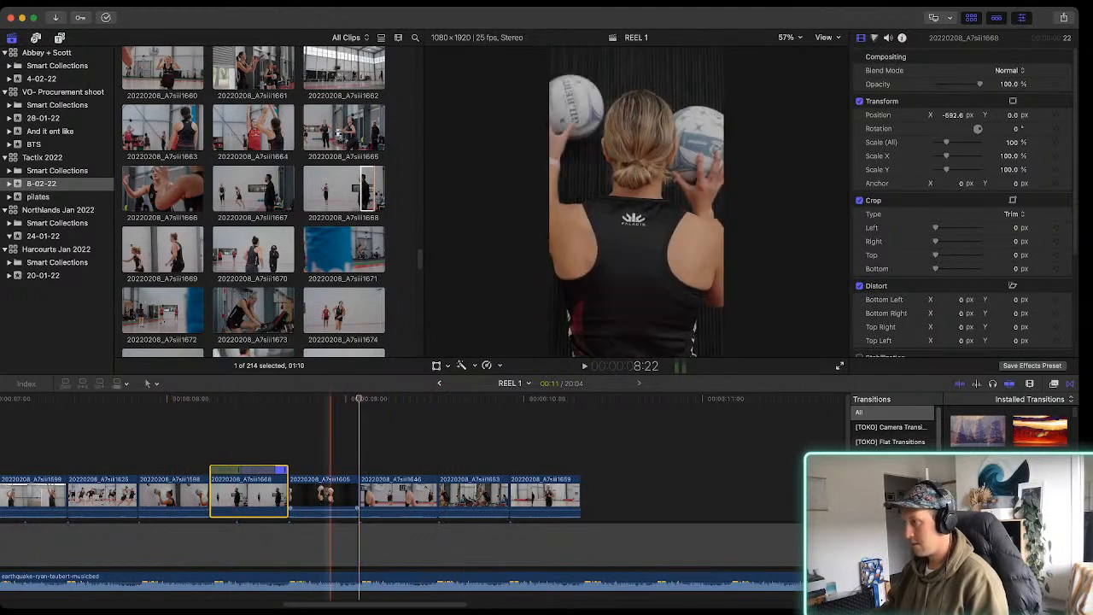
# Try keyframing clip 20220208_A7siii1605's Position X from 214 px at its start to 0 px at its end and play it back
pyautogui.click(307, 495)
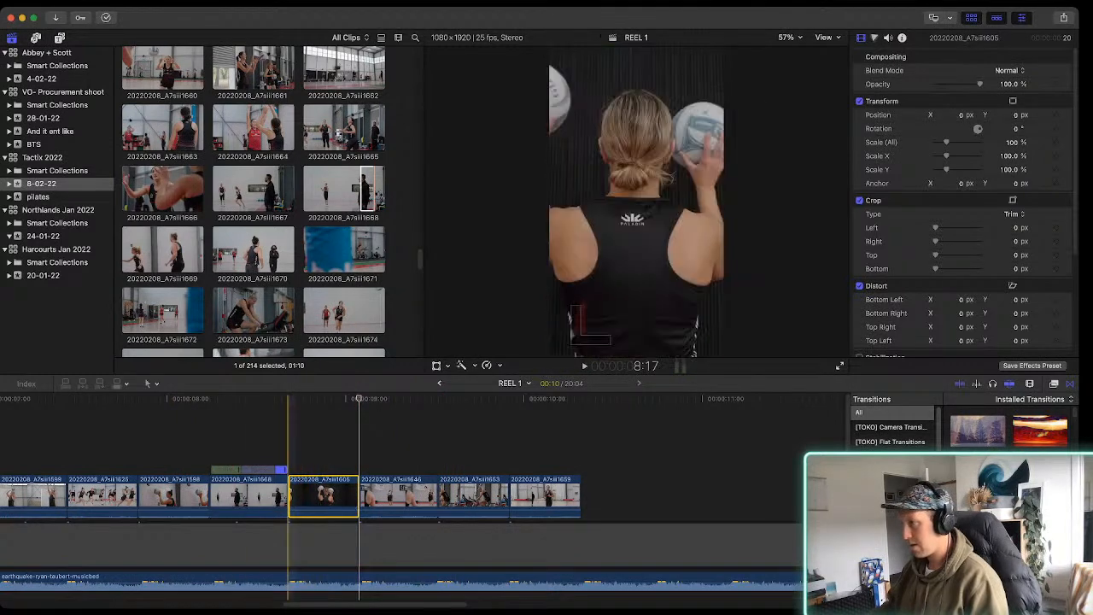
pyautogui.hotkey('shift', 't')
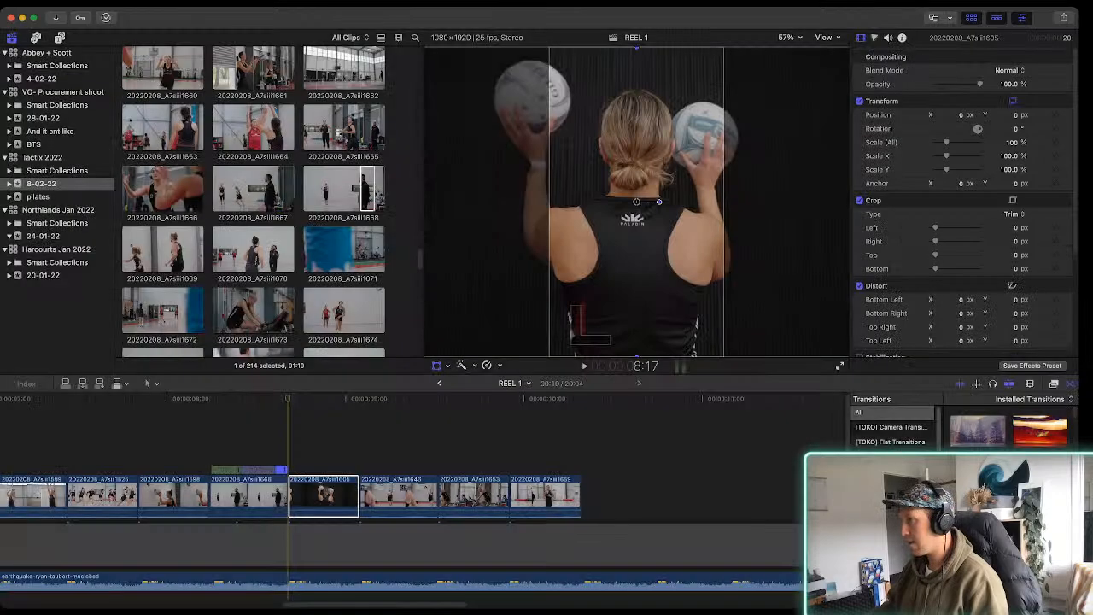
pyautogui.click(636, 201)
pyautogui.moveTo(636, 201); pyautogui.dragTo(671, 202)
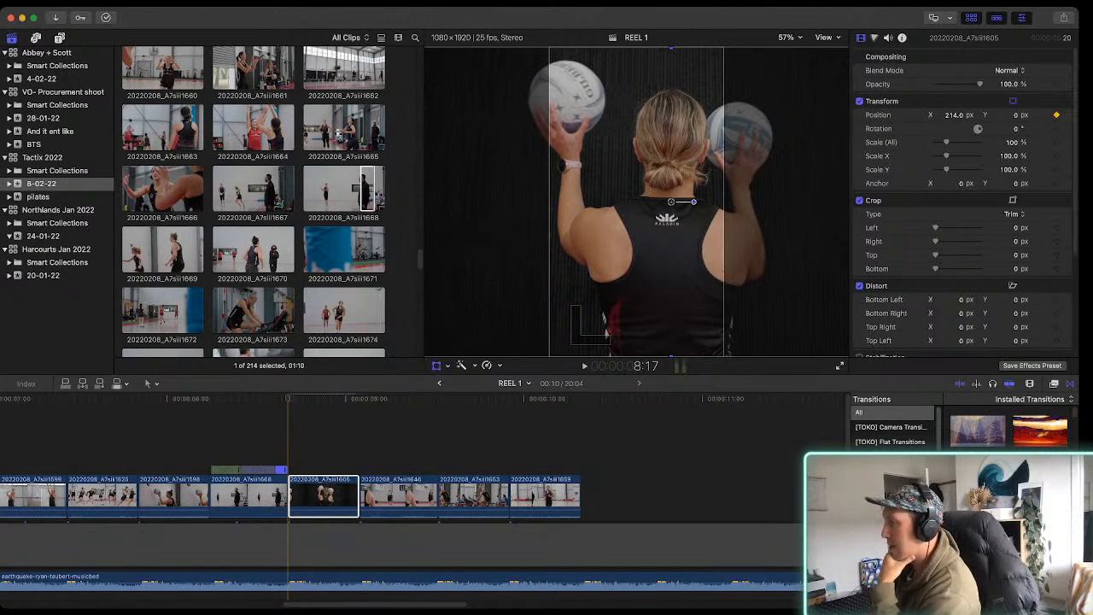
pyautogui.press('Down')
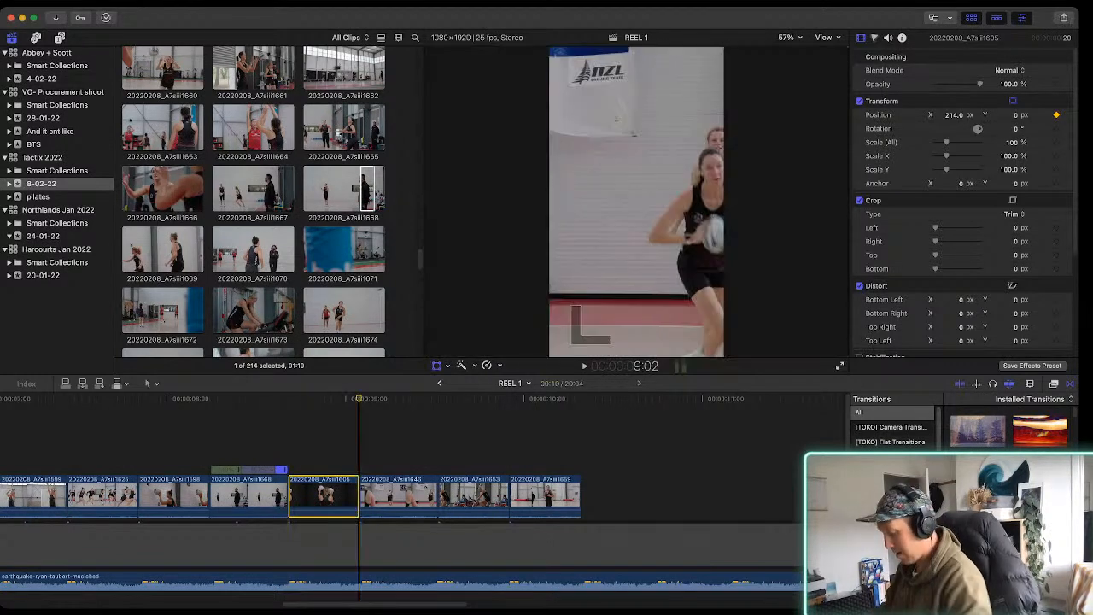
pyautogui.moveTo(671, 202); pyautogui.dragTo(637, 202)
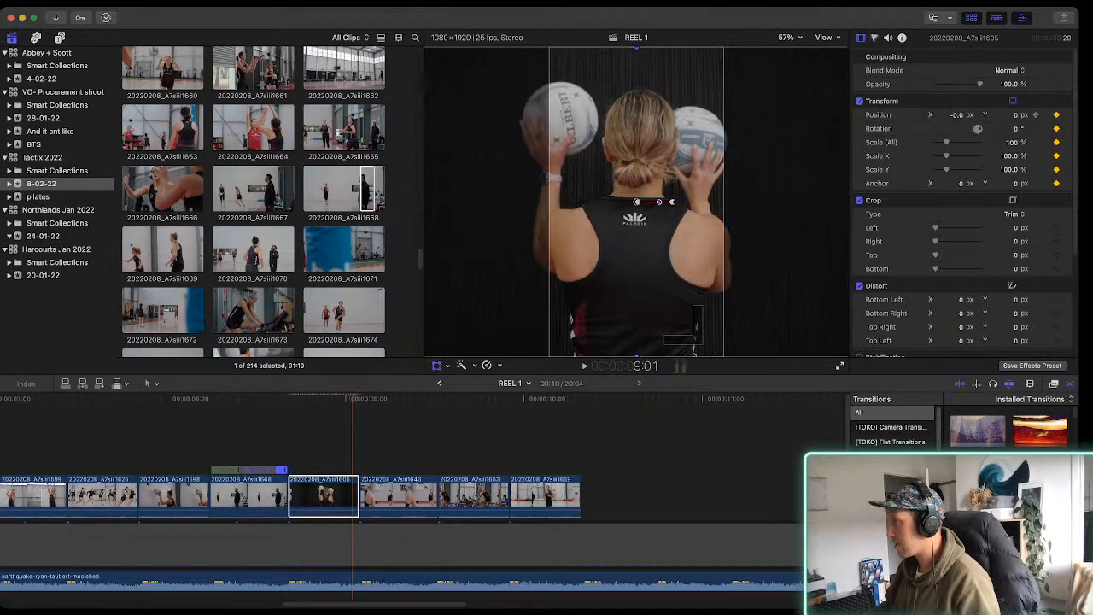
pyautogui.click(636, 202)
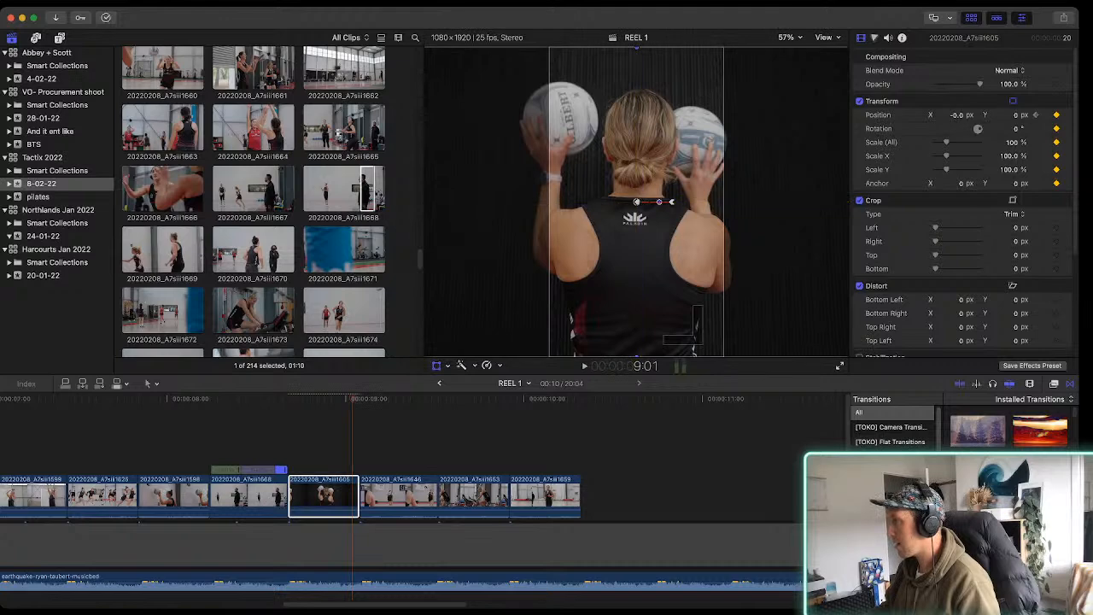
pyautogui.press('space')
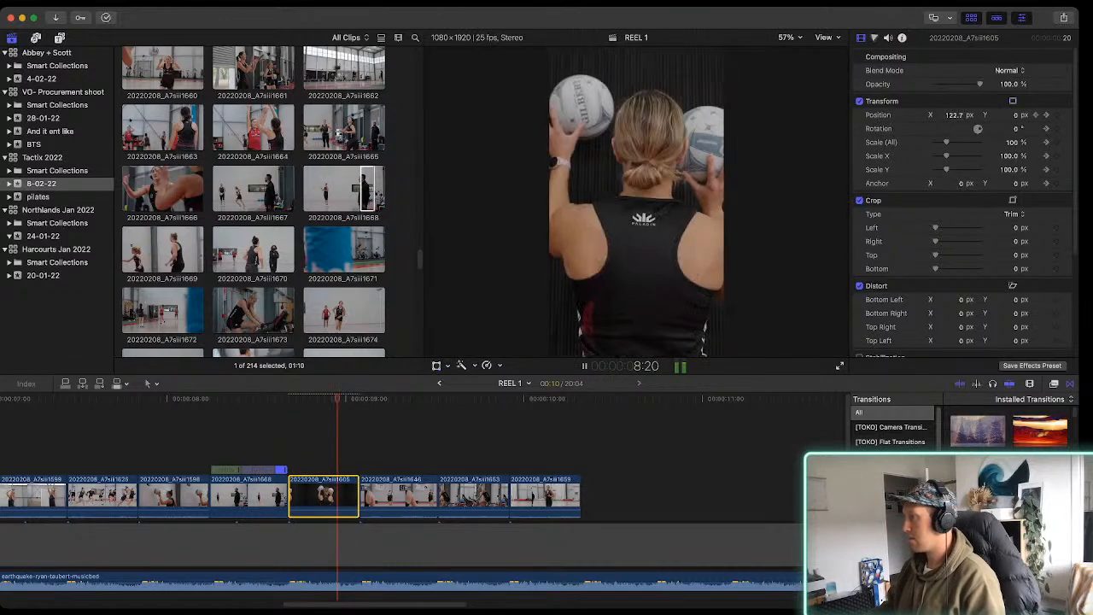
pyautogui.press('space')
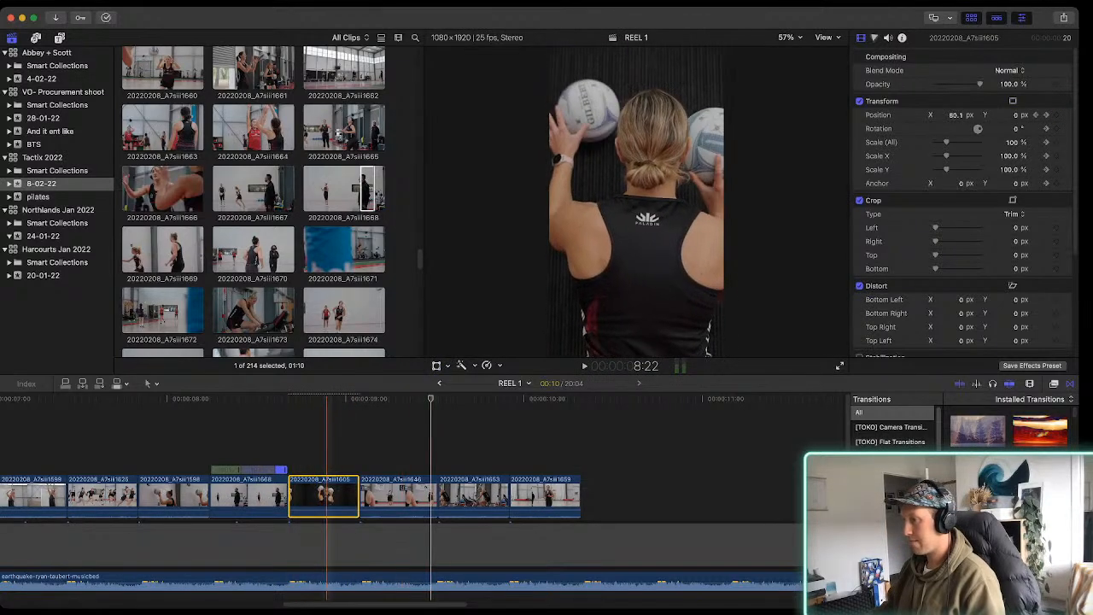
pyautogui.press('space')
pyautogui.press('space')
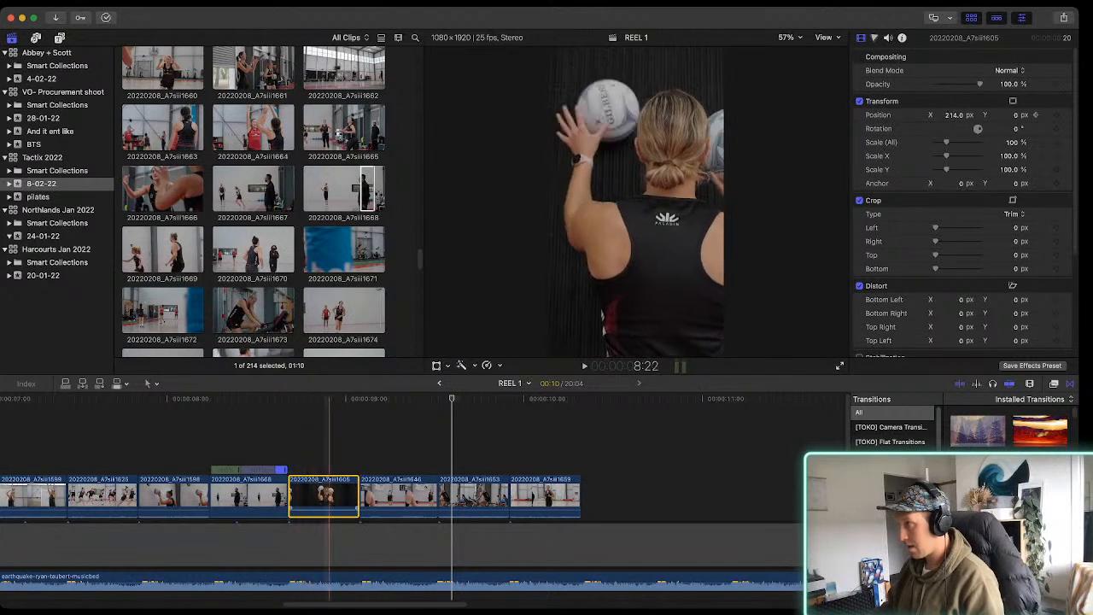
pyautogui.press('space')
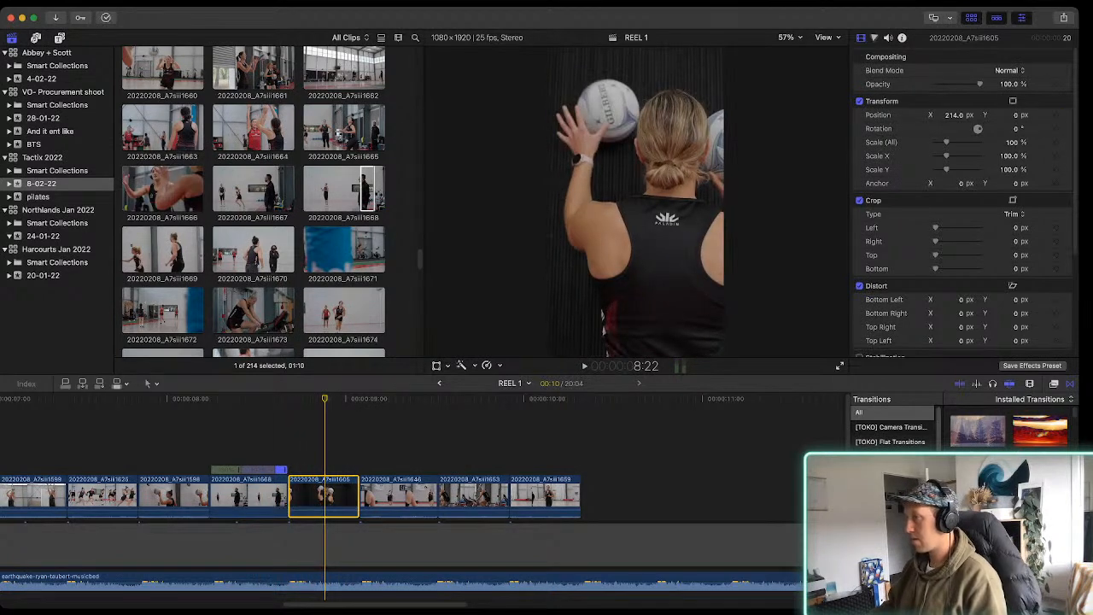
# Shift clip 20220208_A7siii1605's image to Position X 52.9 px, Y 0 px to frame the player with both balls and play it
pyautogui.hotkey('shift', 't')
pyautogui.moveTo(671, 202); pyautogui.dragTo(647, 204)
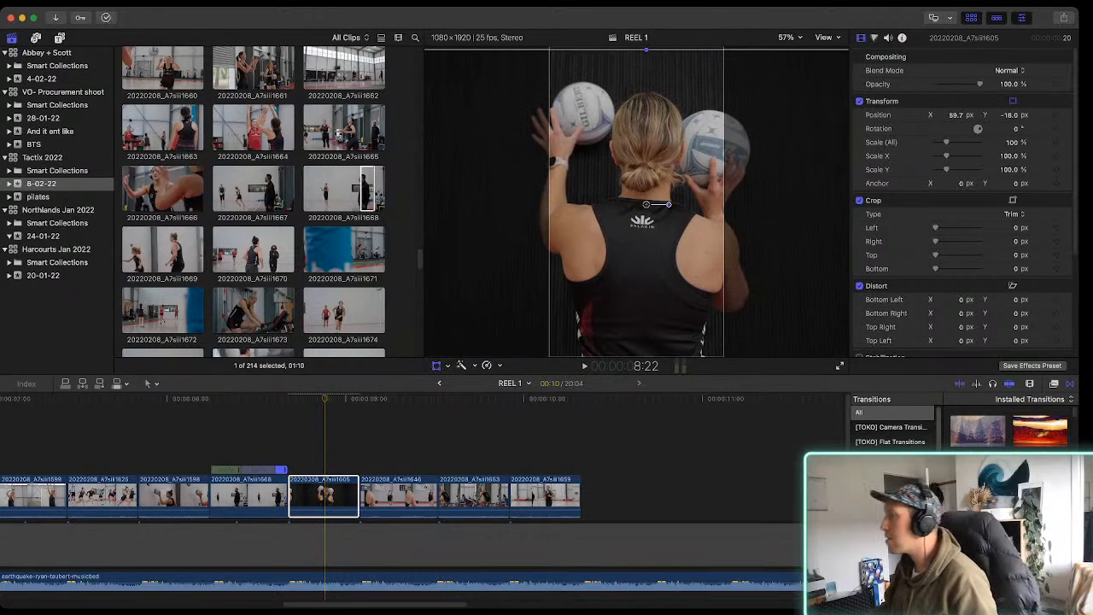
pyautogui.moveTo(646, 205); pyautogui.dragTo(645, 201)
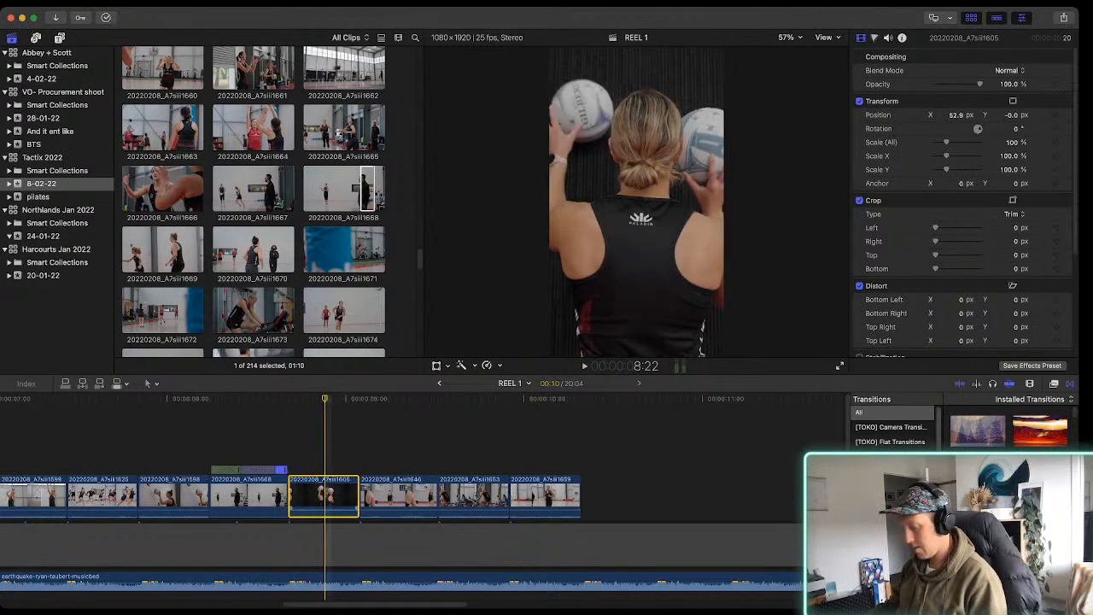
pyautogui.press('space')
pyautogui.press('space')
# Shift clip 20220208_A7siii1646's image to Position X -222.2 px to centre the passing player and play the sequence
pyautogui.click(410, 495)
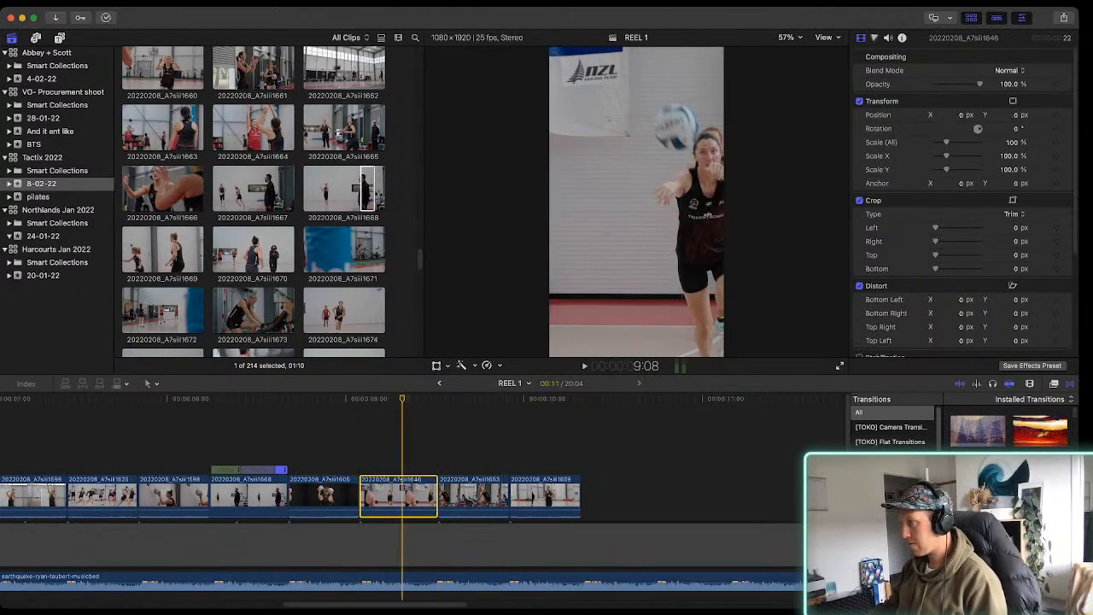
pyautogui.hotkey('shift', 't')
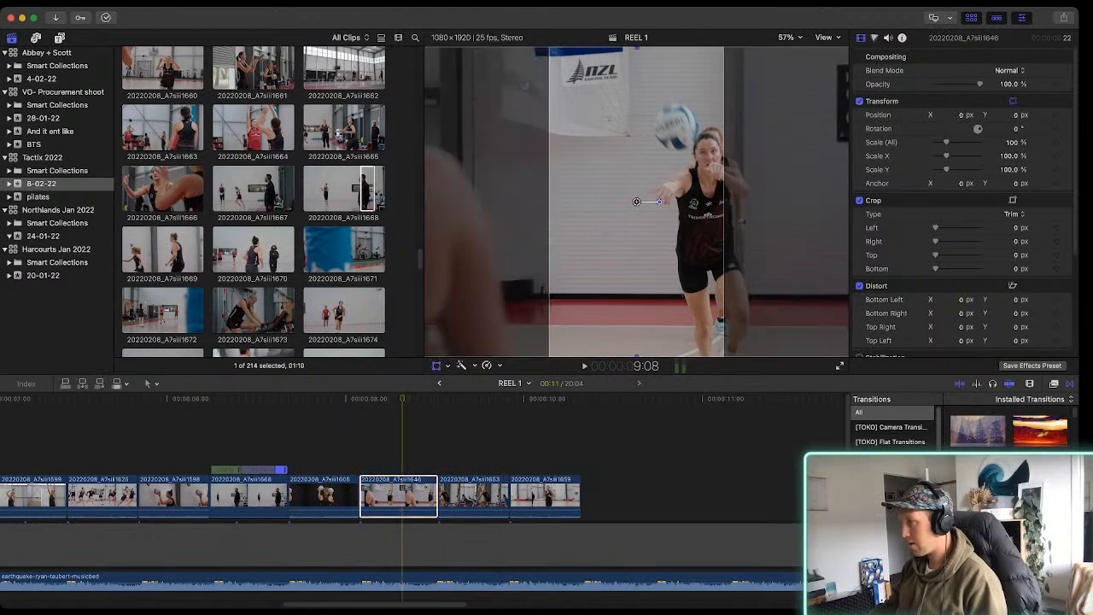
pyautogui.moveTo(637, 201); pyautogui.dragTo(601, 202)
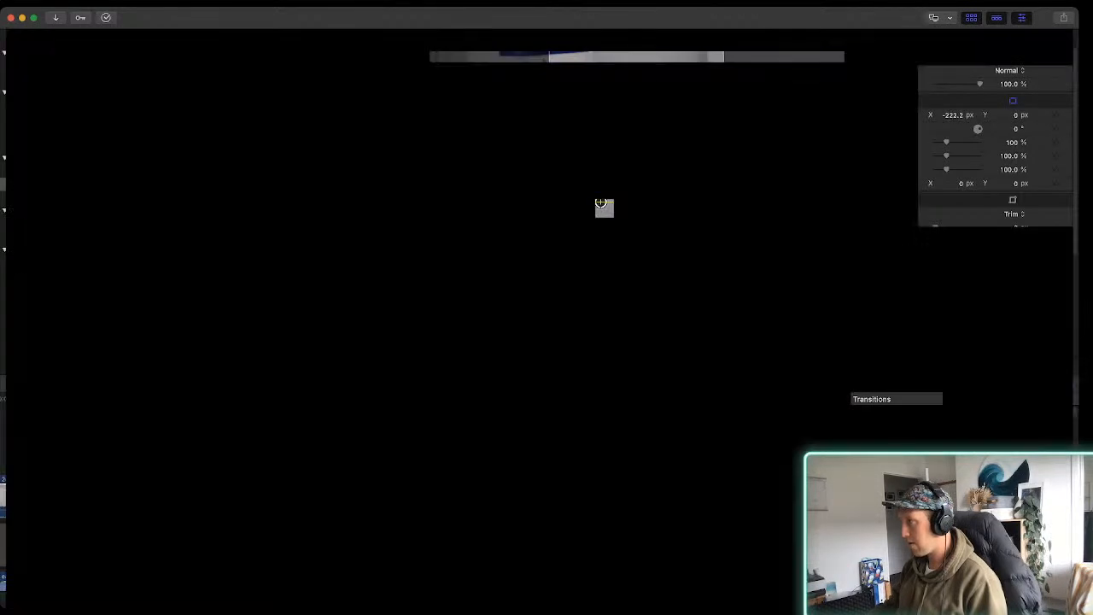
pyautogui.press('space')
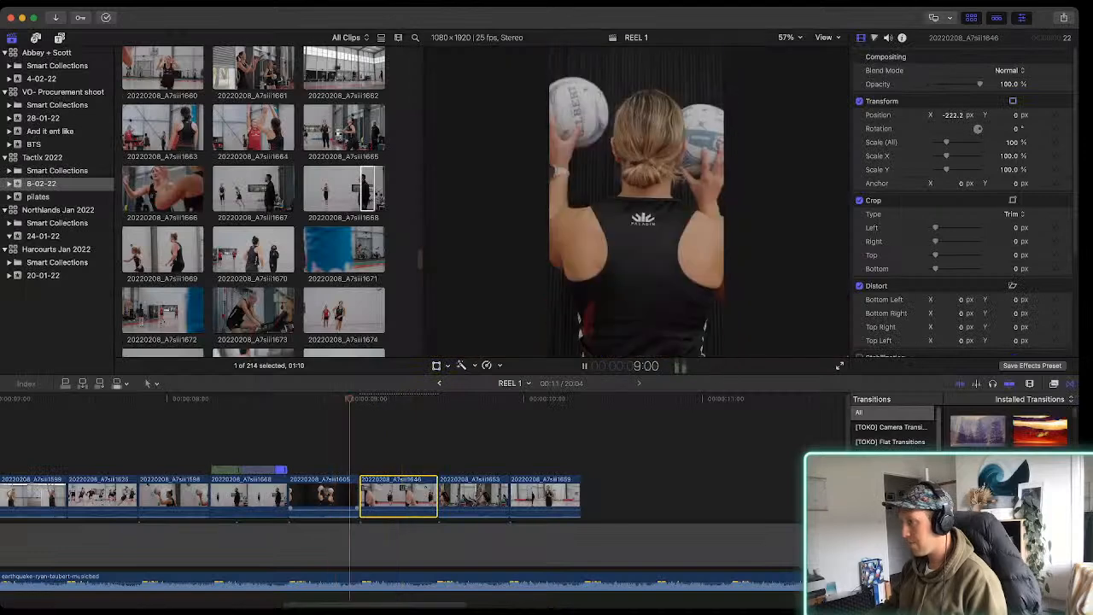
pyautogui.press('space')
# Shift clip 20220208_A7siii1659's image to Position X 163.1 px to frame the runner and play the reel from its beginning
pyautogui.click(540, 498)
pyautogui.hotkey('shift', 't')
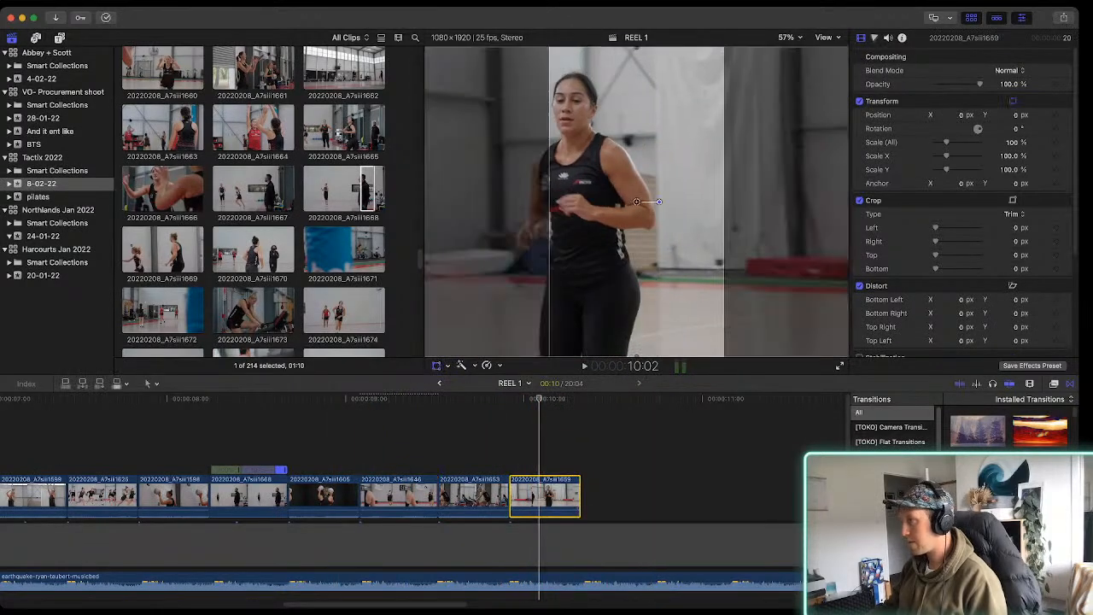
pyautogui.moveTo(637, 202); pyautogui.dragTo(663, 201)
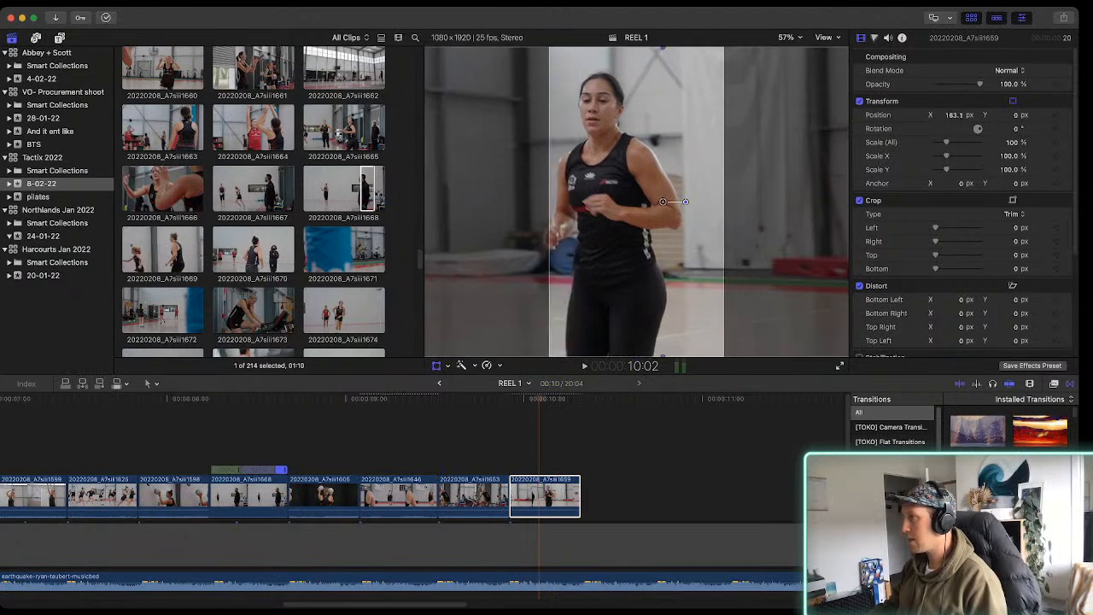
pyautogui.hotkey('shift', 't')
pyautogui.press('super+minus')
pyautogui.press('super+minus')
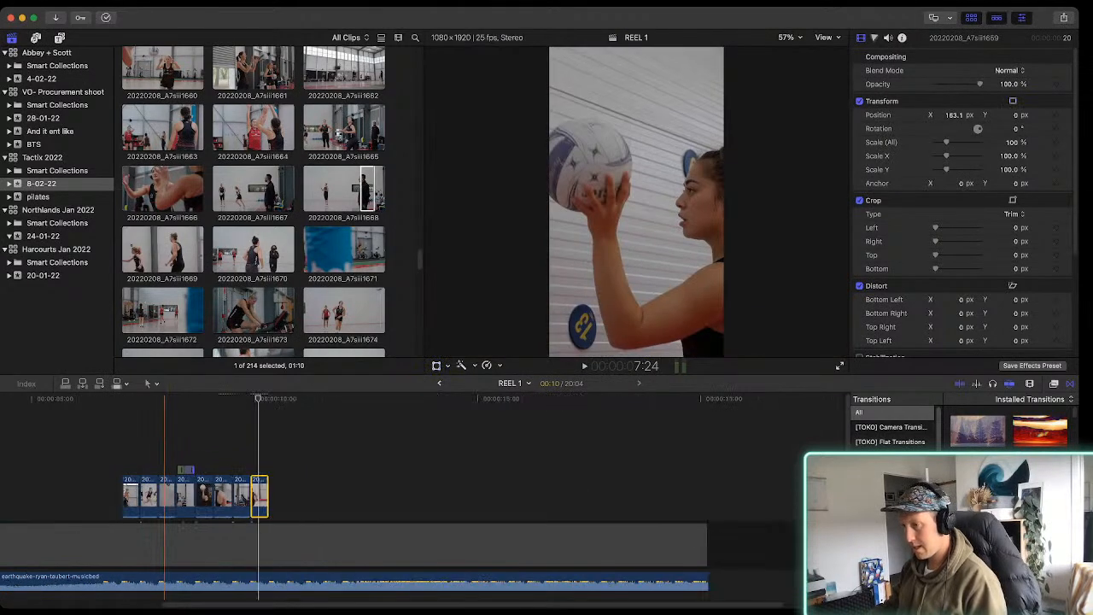
pyautogui.hscroll(-6, 163, 497)
pyautogui.press('space')
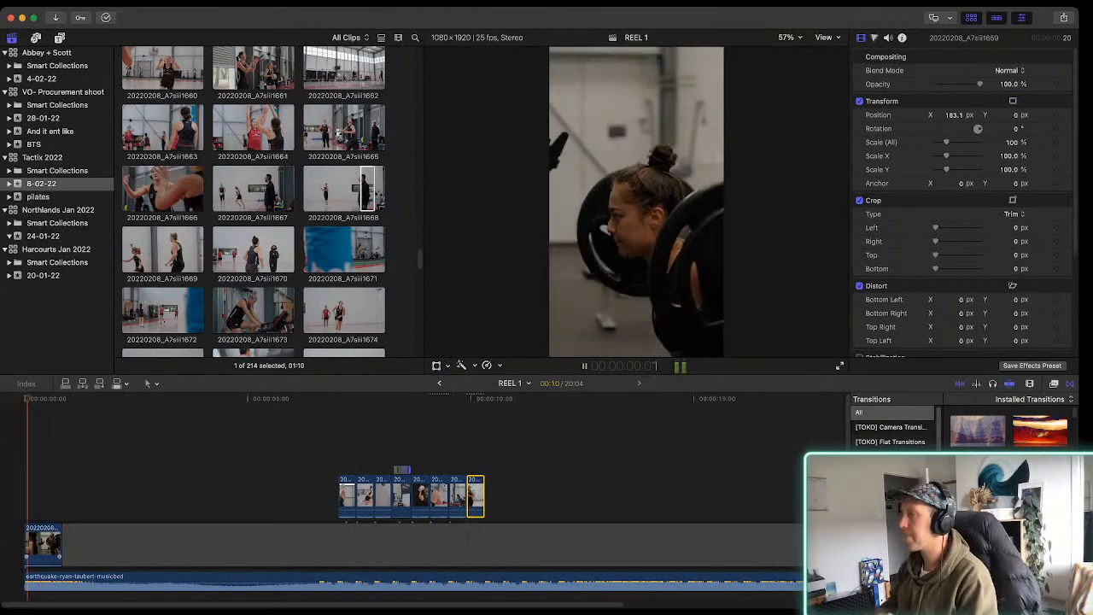
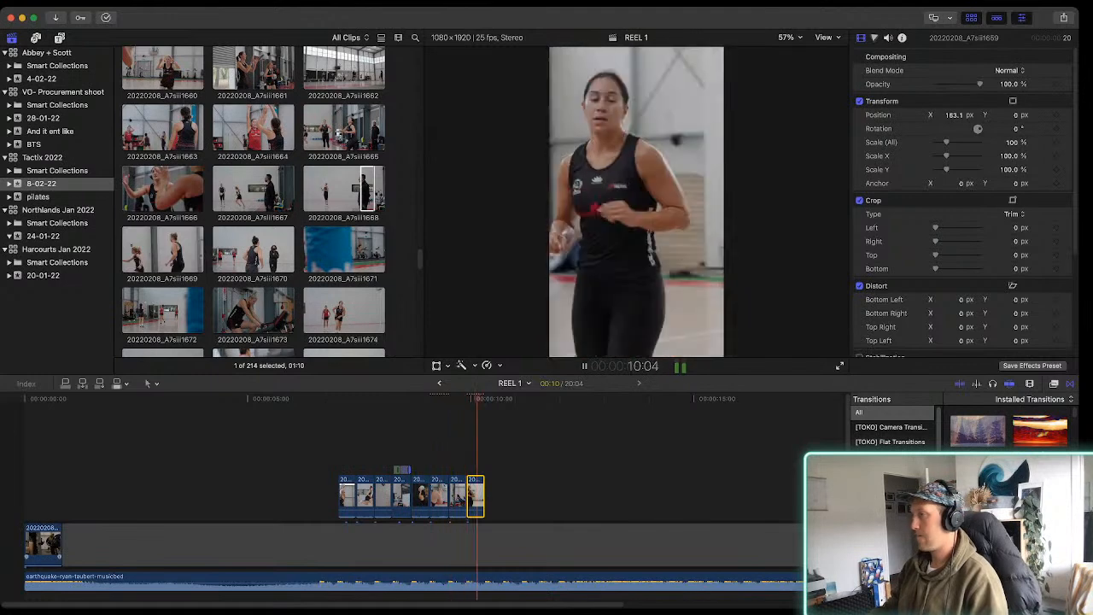
# Browse the 8-02-22 footage for the next shot, previewing clips 20220208_A7siii1671 and 20220208_A7siii1676
pyautogui.press('space')
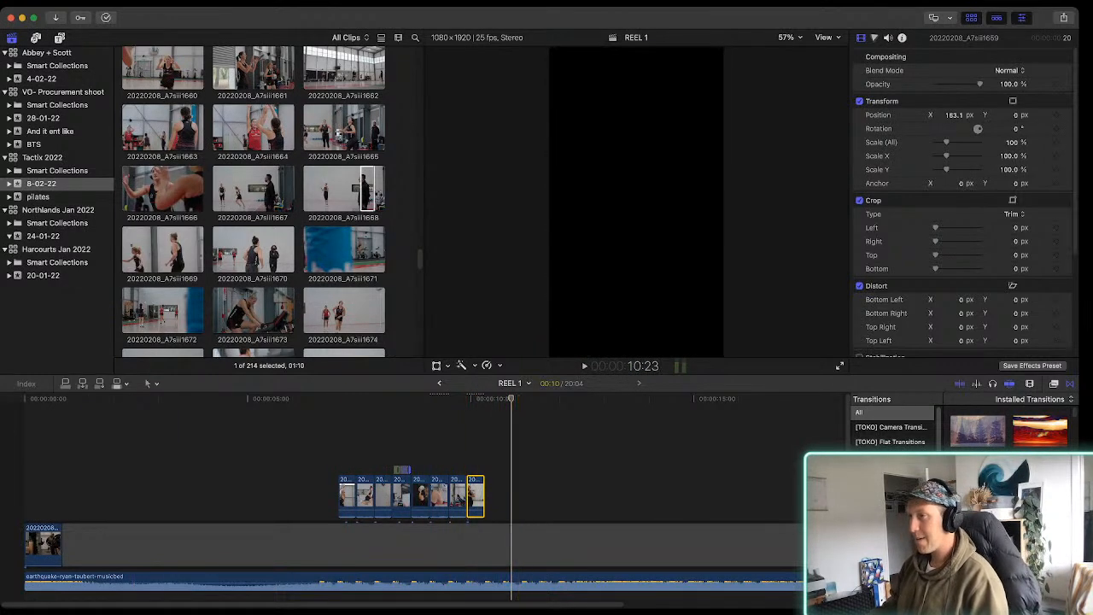
pyautogui.scroll(-1, 254, 202)
pyautogui.click(344, 233)
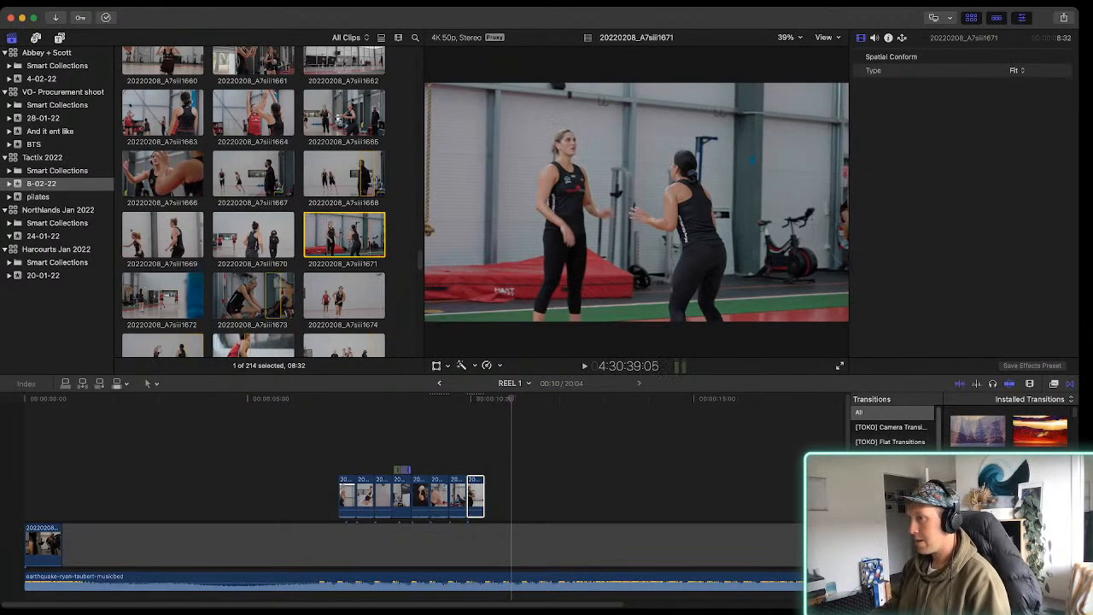
pyautogui.scroll(-6, 253, 201)
pyautogui.moveTo(251, 256); pyautogui.dragTo(246, 256)
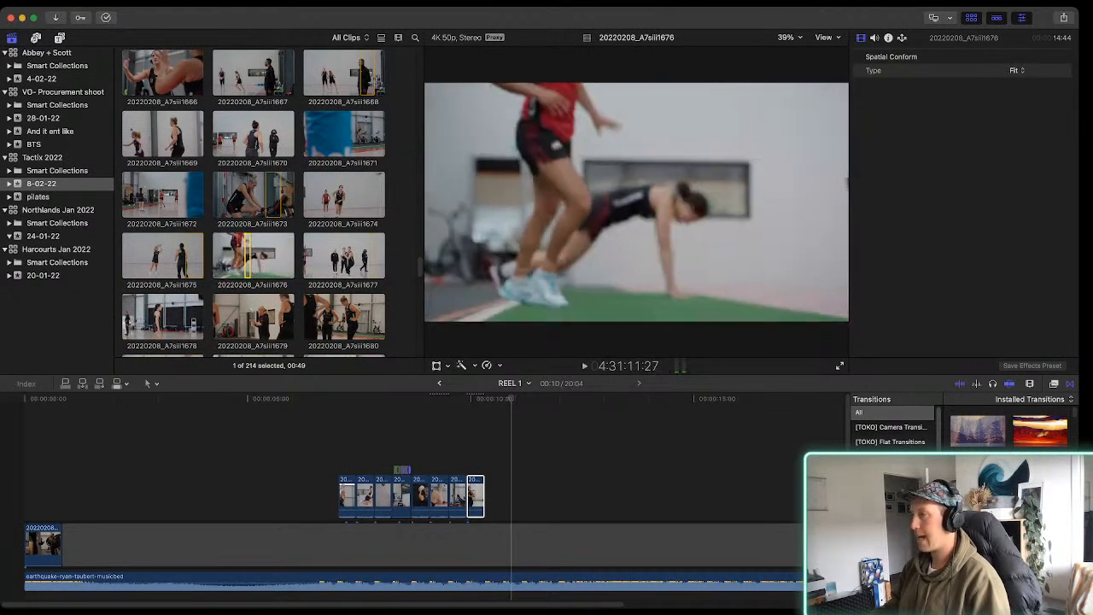
pyautogui.press('space')
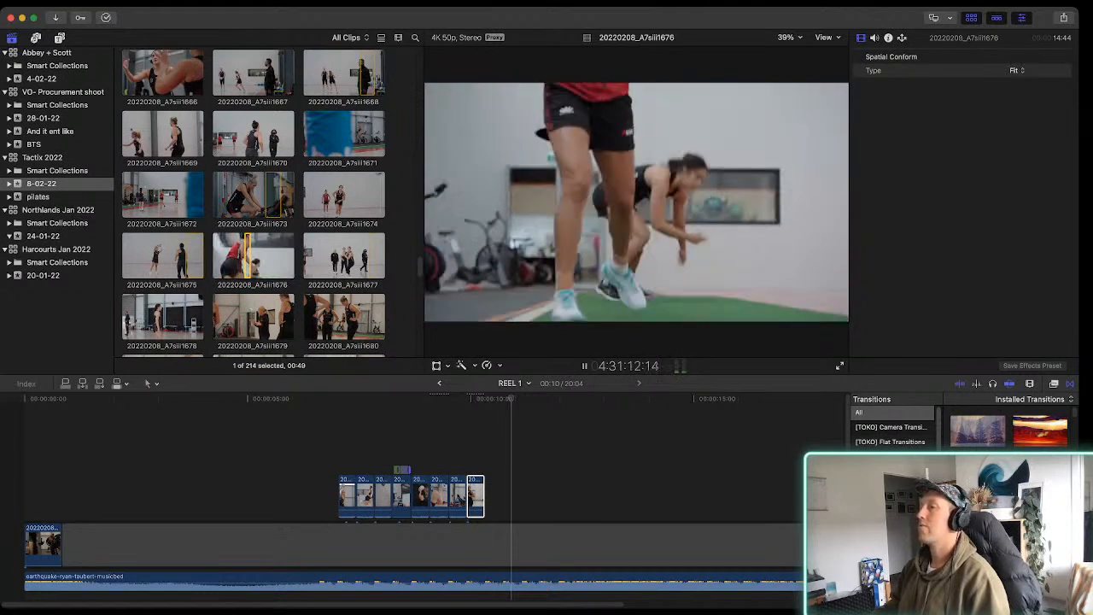
pyautogui.press('space')
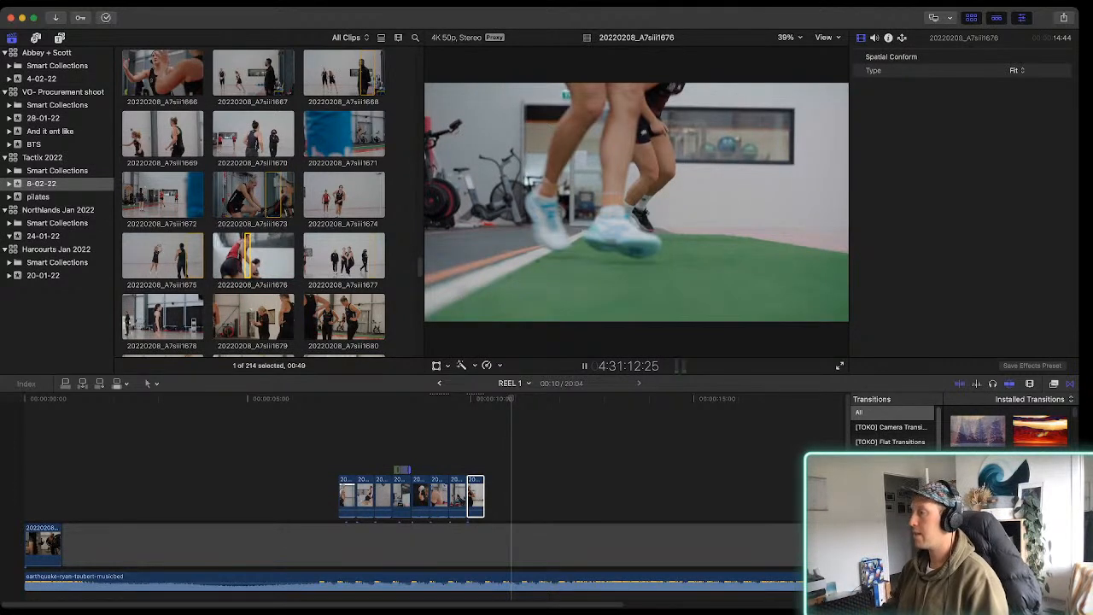
pyautogui.press('space')
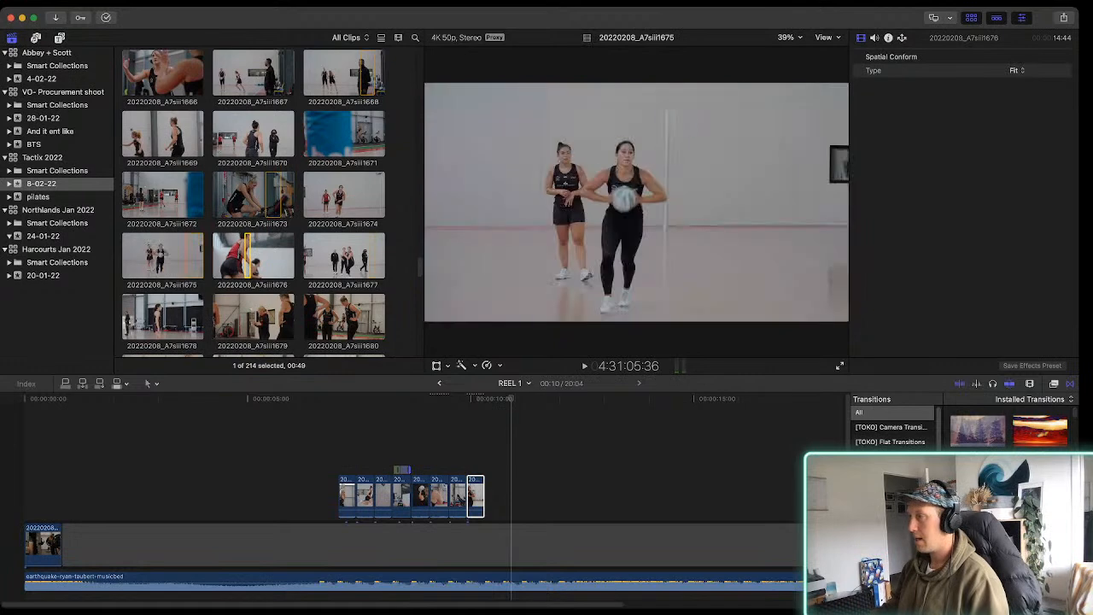
# Try the end of clip 20220208_A7siii1675 as the shot after 20220208_A7siii1659, play it and remove it
pyautogui.moveTo(195, 256); pyautogui.dragTo(488, 494)
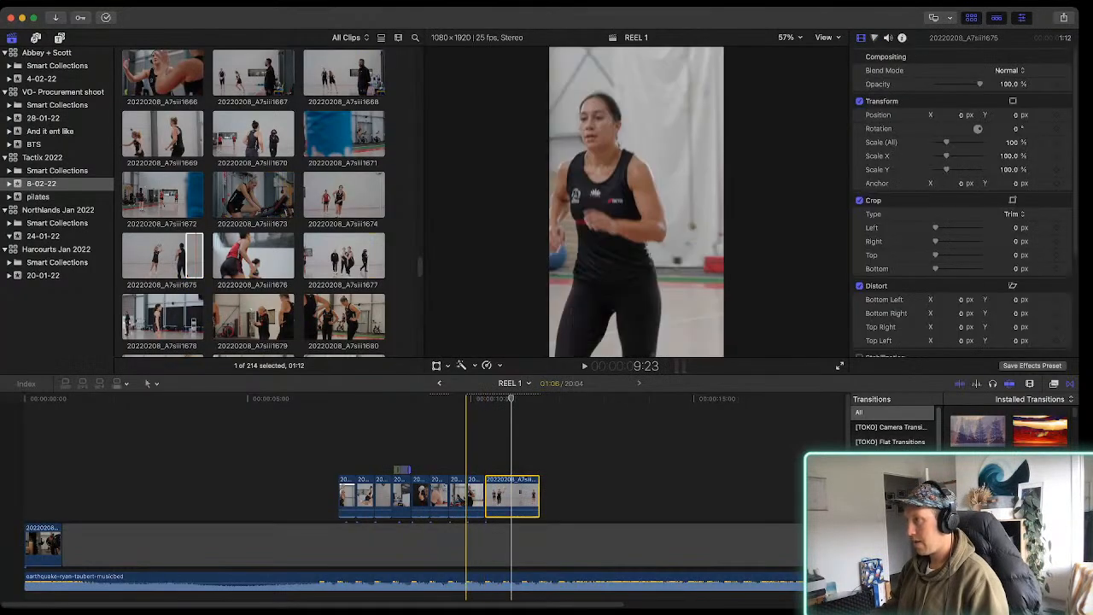
pyautogui.press('space')
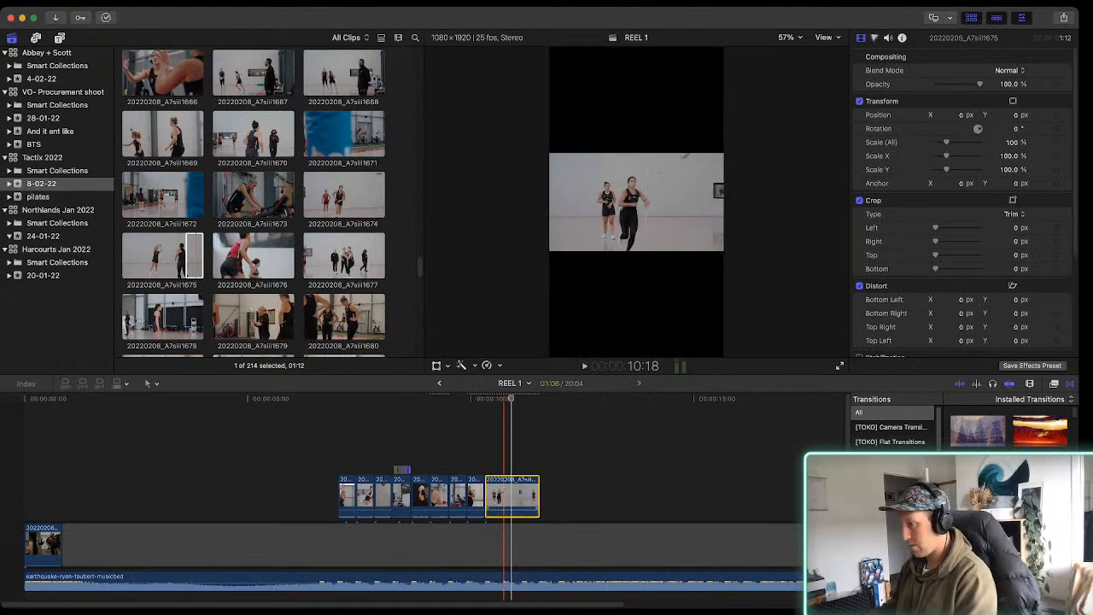
pyautogui.press('BackSpace')
# Mark a 01:07 range of the gesturing coach in clip 20220208_A7siii1680 and place it directly after clip 20220208_A7siii1659
pyautogui.scroll(-1, 256, 257)
pyautogui.click(259, 285)
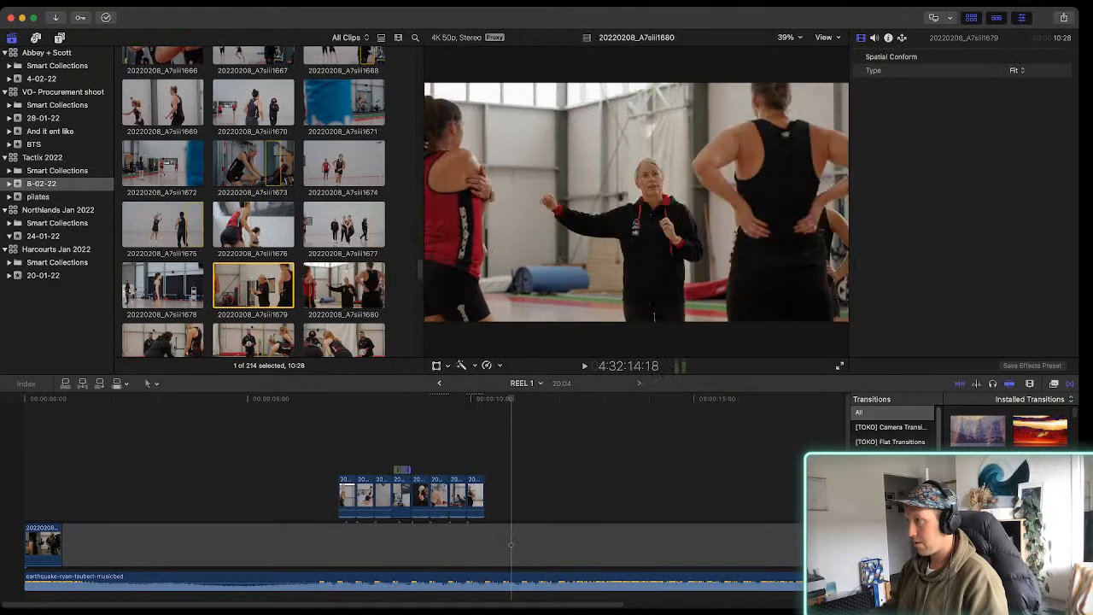
pyautogui.press('space')
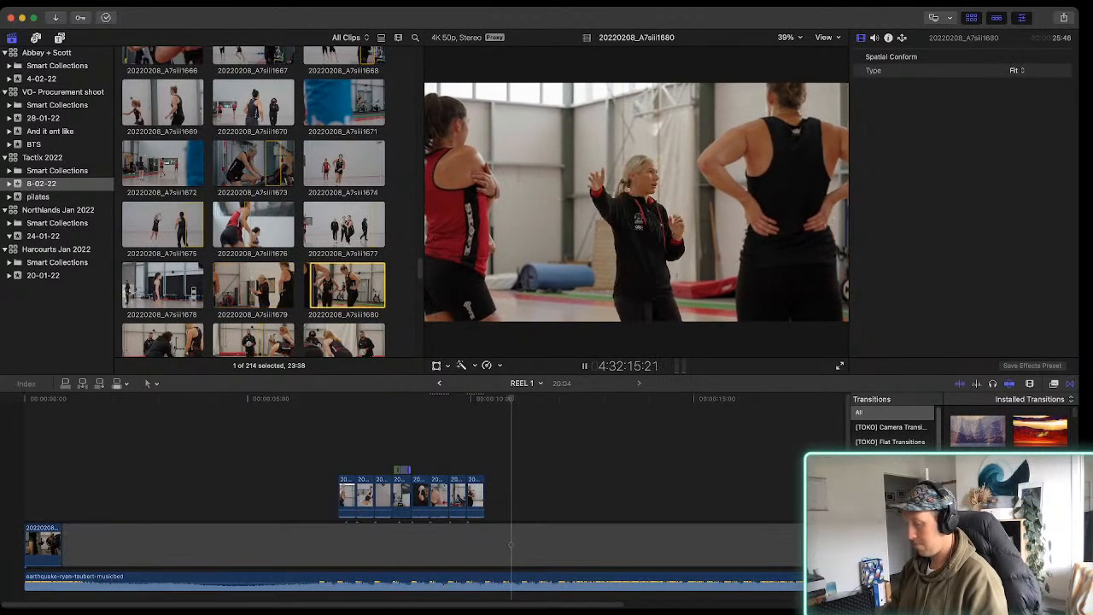
pyautogui.press('o')
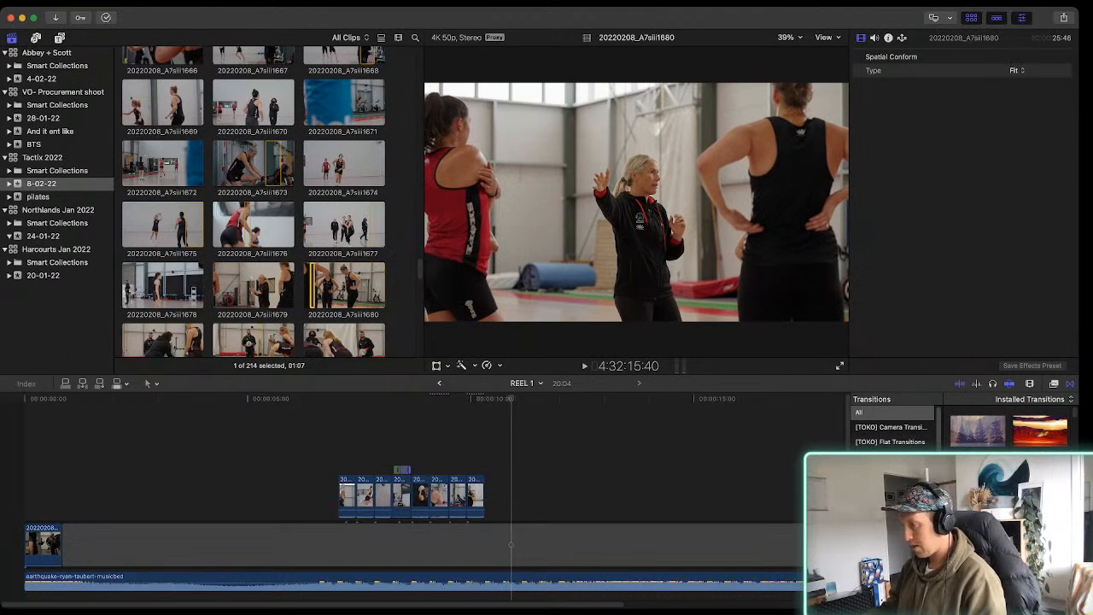
pyautogui.press('q')
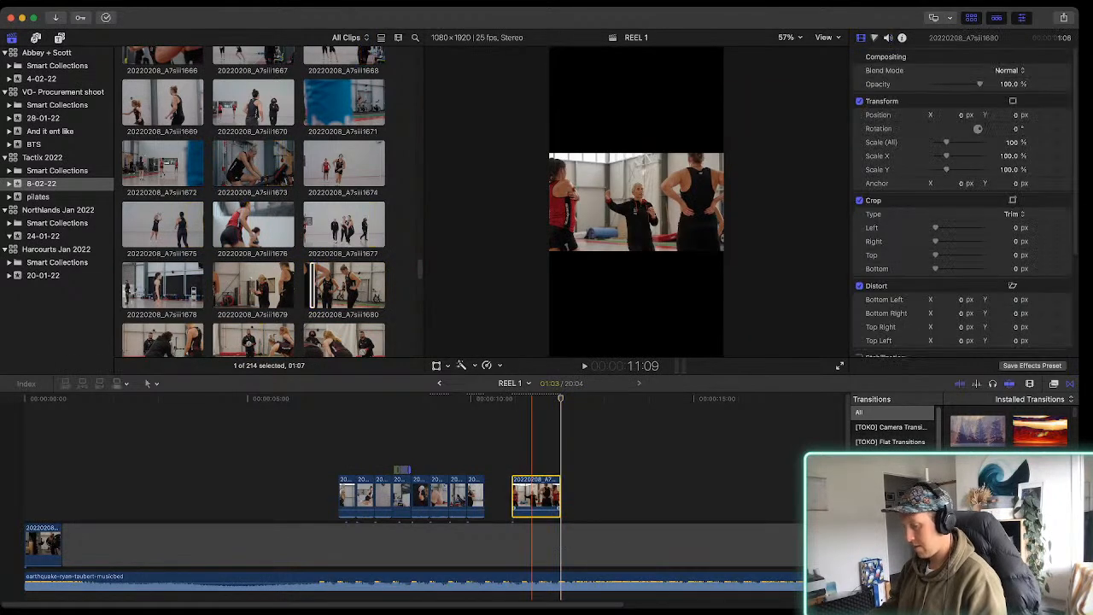
pyautogui.press('super+equal')
pyautogui.moveTo(530, 498); pyautogui.dragTo(488, 497)
pyautogui.press('space')
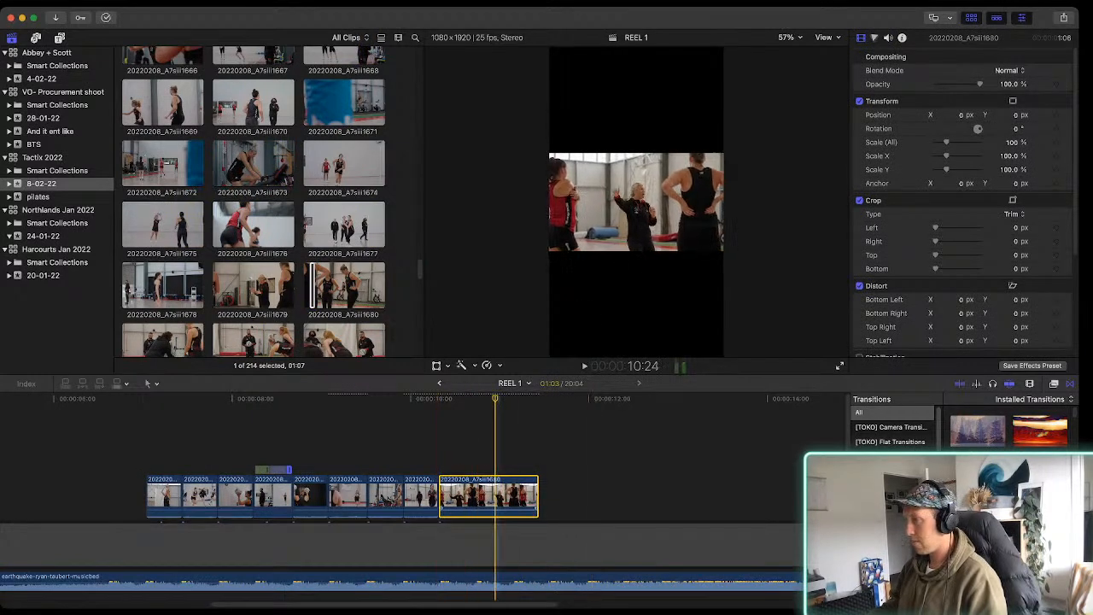
# Trim the end of clip 20220208_A7siii1680 to the beat for a length of 11 frames, playing it to check the timing
pyautogui.hotkey('alt', ']')
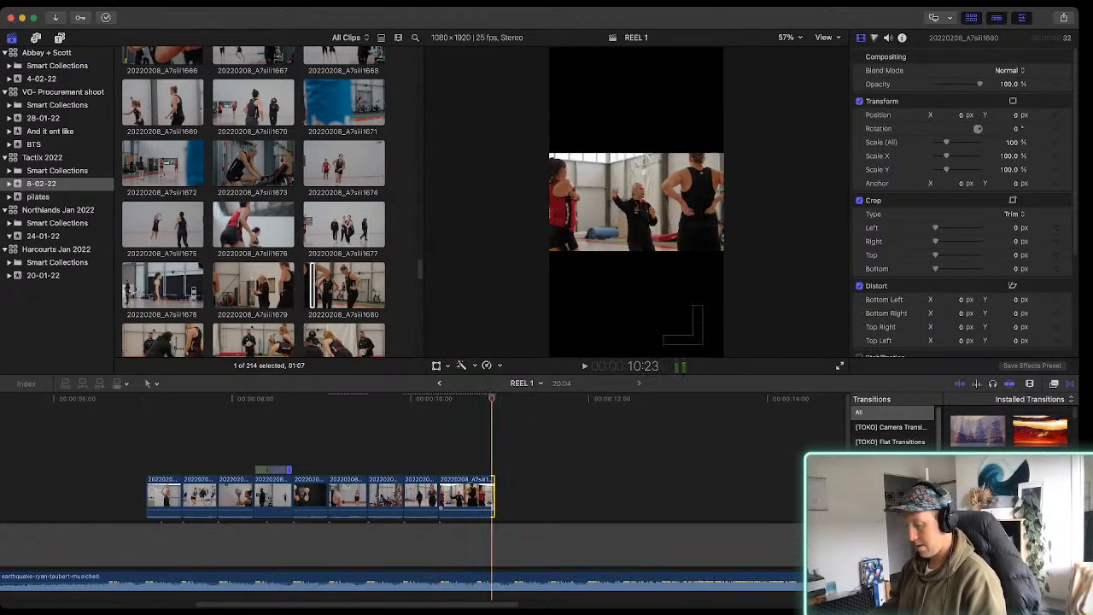
pyautogui.press('super+equal')
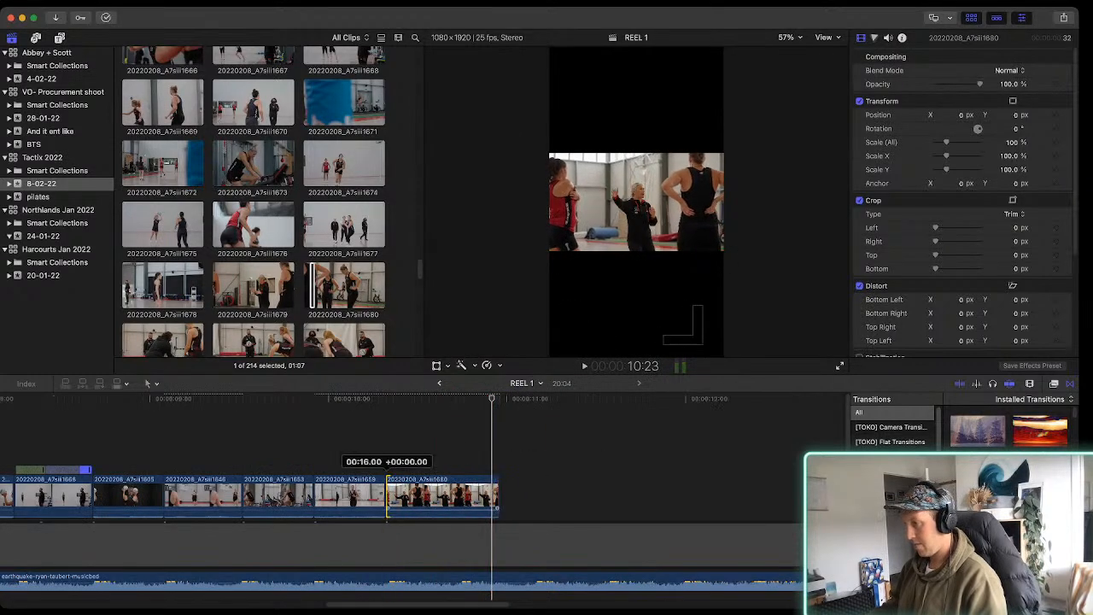
pyautogui.moveTo(420, 495); pyautogui.dragTo(406, 496)
pyautogui.press('space')
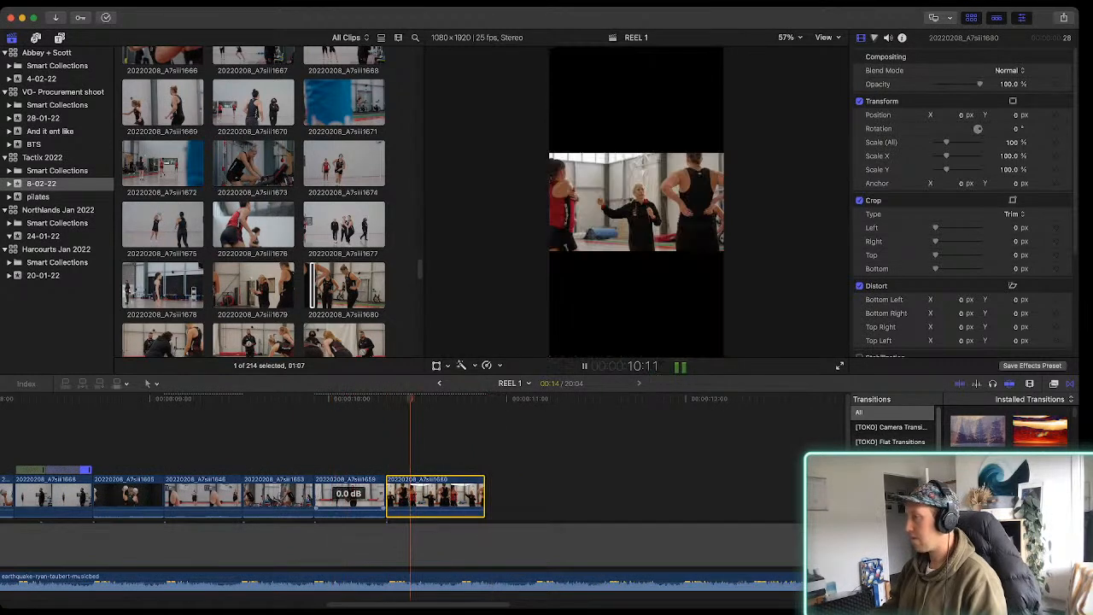
pyautogui.press('space')
pyautogui.moveTo(483, 495); pyautogui.dragTo(462, 495)
# Place a 00:35 range of clip 20220208_A7siii1682 after 20220208_A7siii1680, trim its end to 11 frames and play the sequence
pyautogui.scroll(-3, 253, 201)
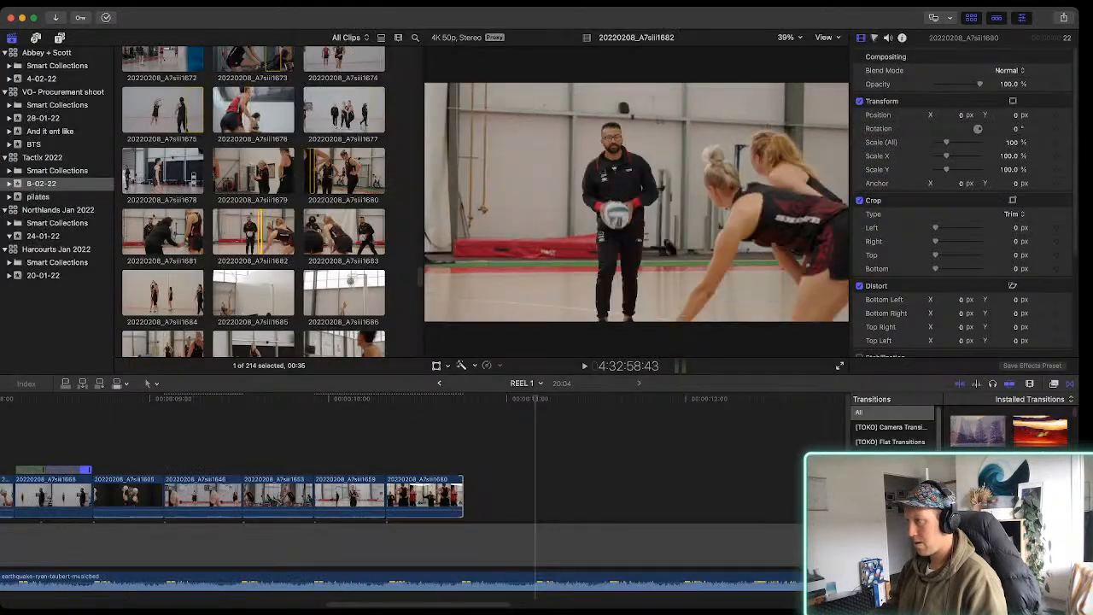
pyautogui.click(255, 232)
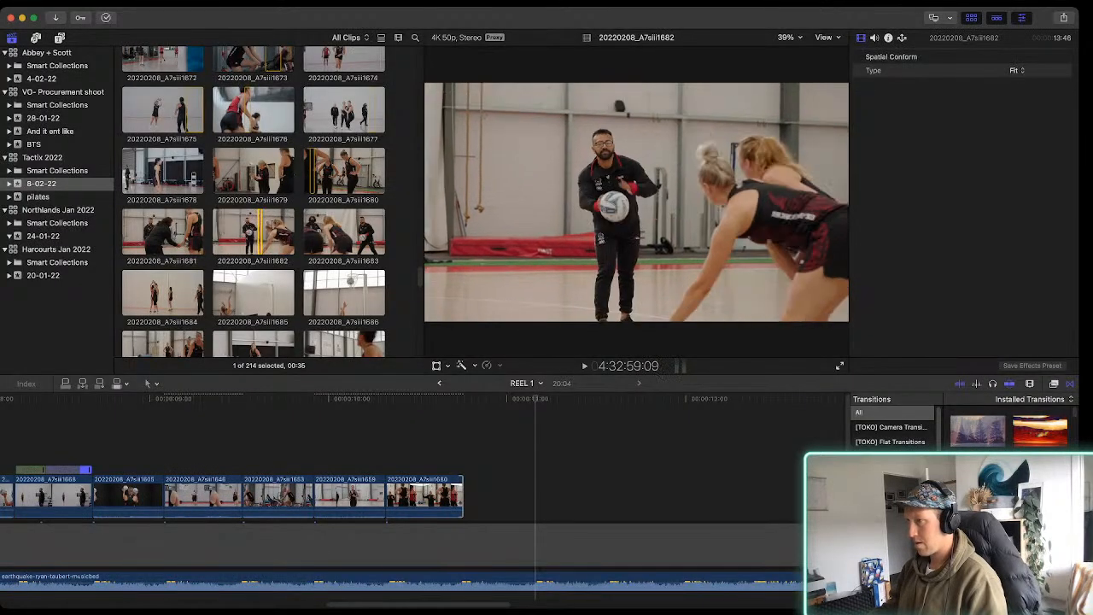
pyautogui.moveTo(261, 232); pyautogui.dragTo(471, 496)
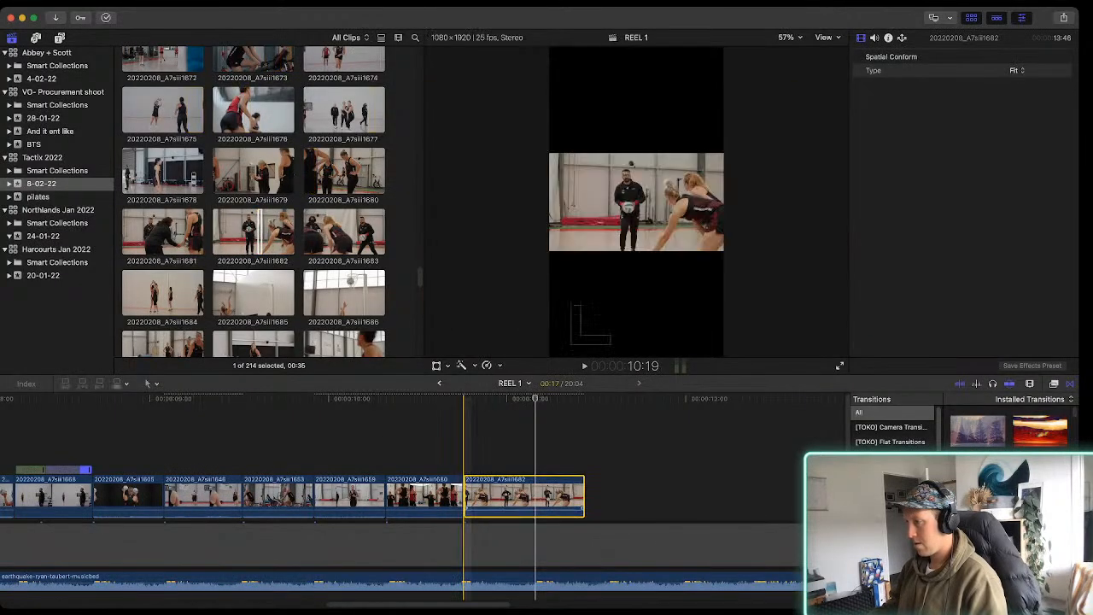
pyautogui.moveTo(584, 495); pyautogui.dragTo(540, 495)
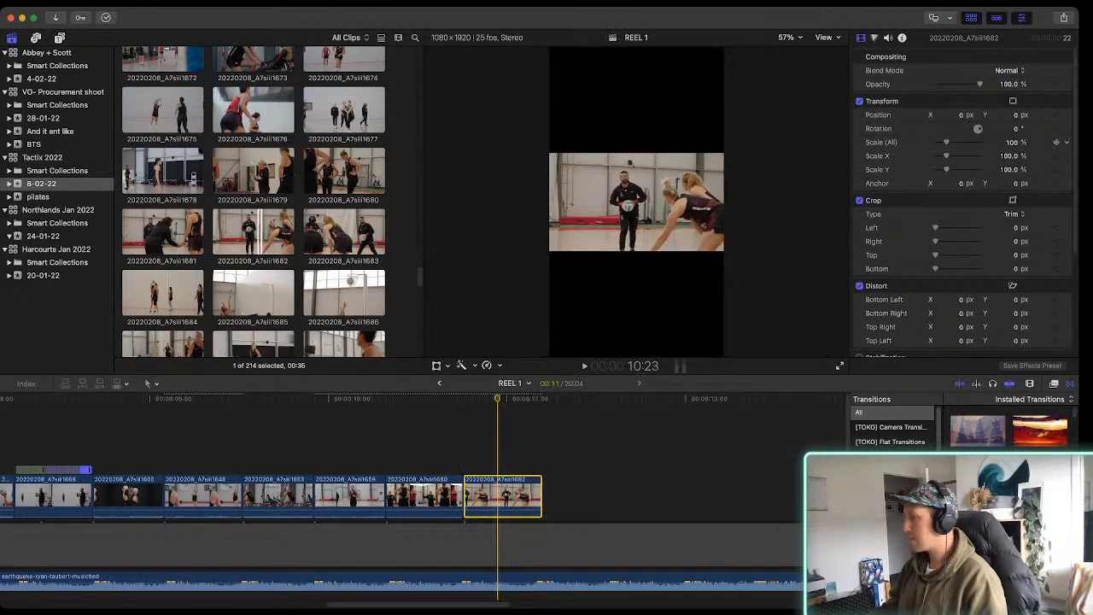
pyautogui.press('space')
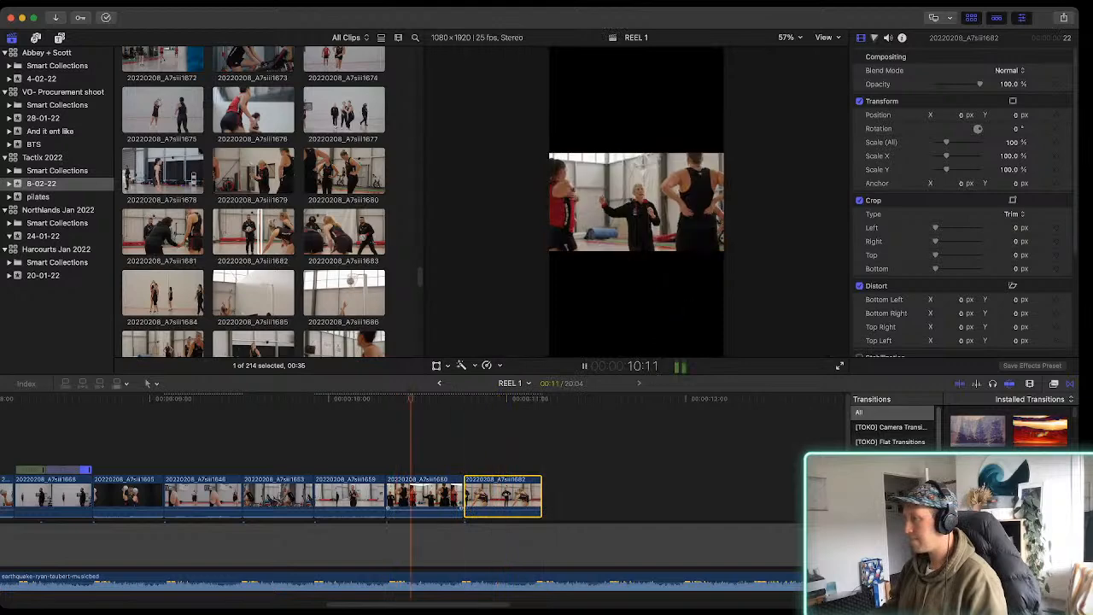
# Preview clip 20220208_A7siii1686 and place a 00:37 range of the shot at the hoop above the music after 20220208_A7siii1682
pyautogui.scroll(-1, 342, 266)
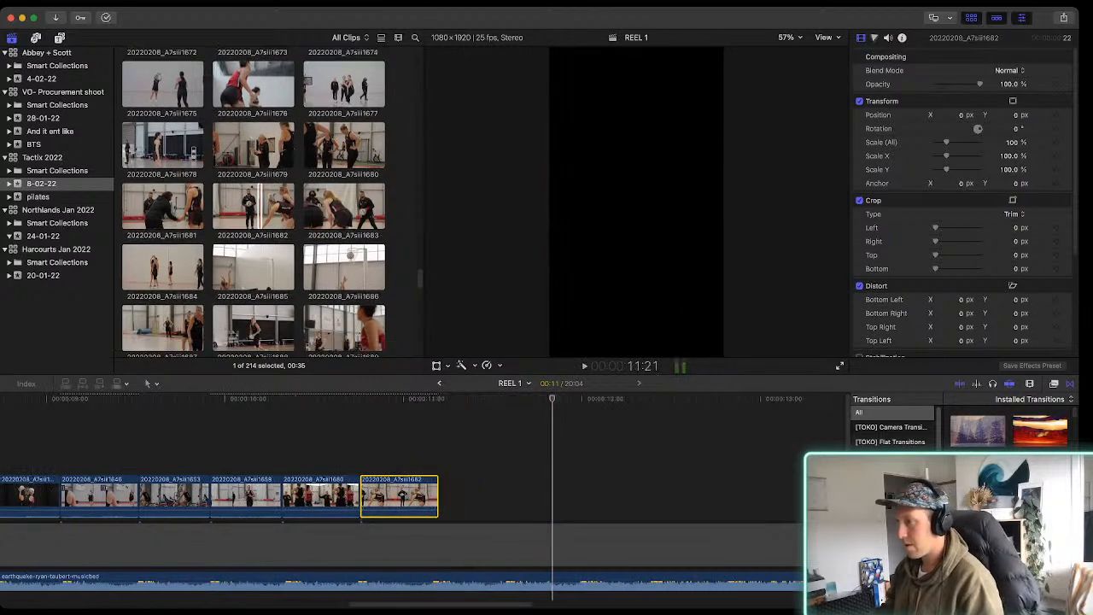
pyautogui.press('space')
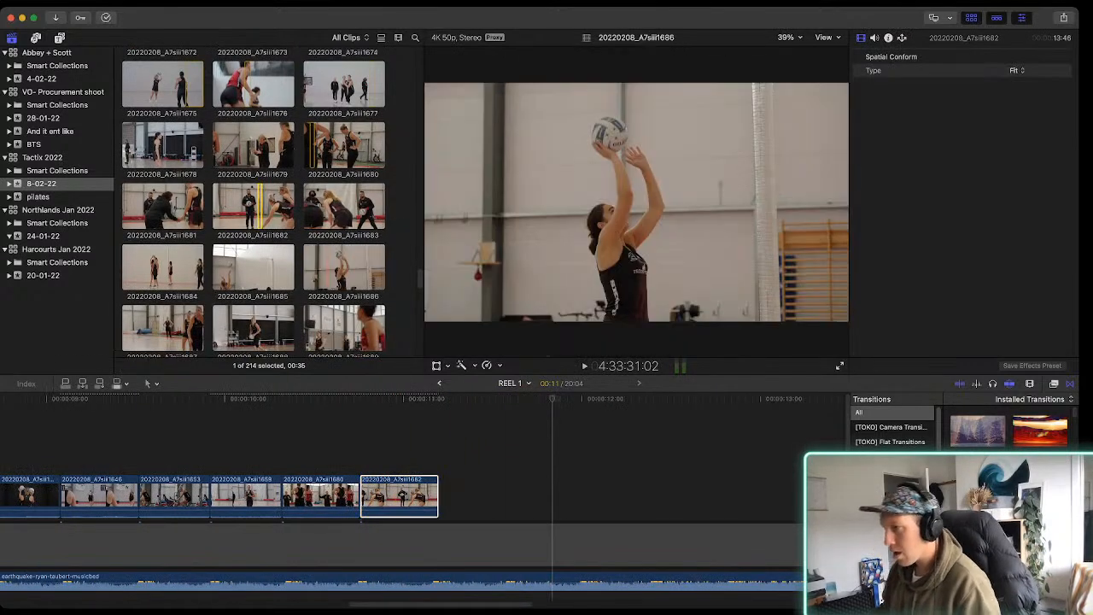
pyautogui.click(345, 267)
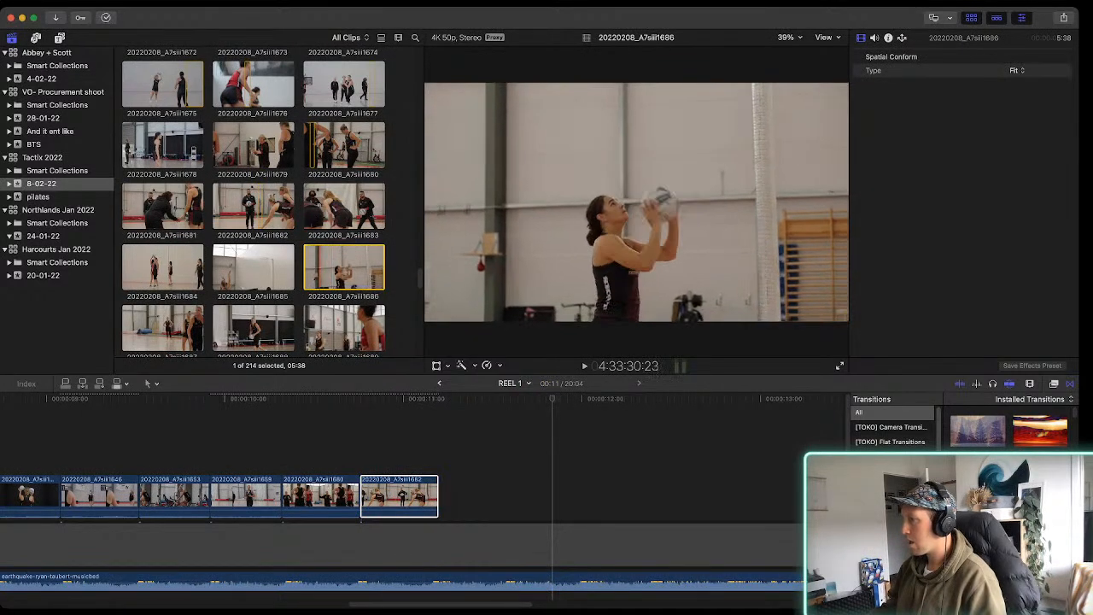
pyautogui.press('space')
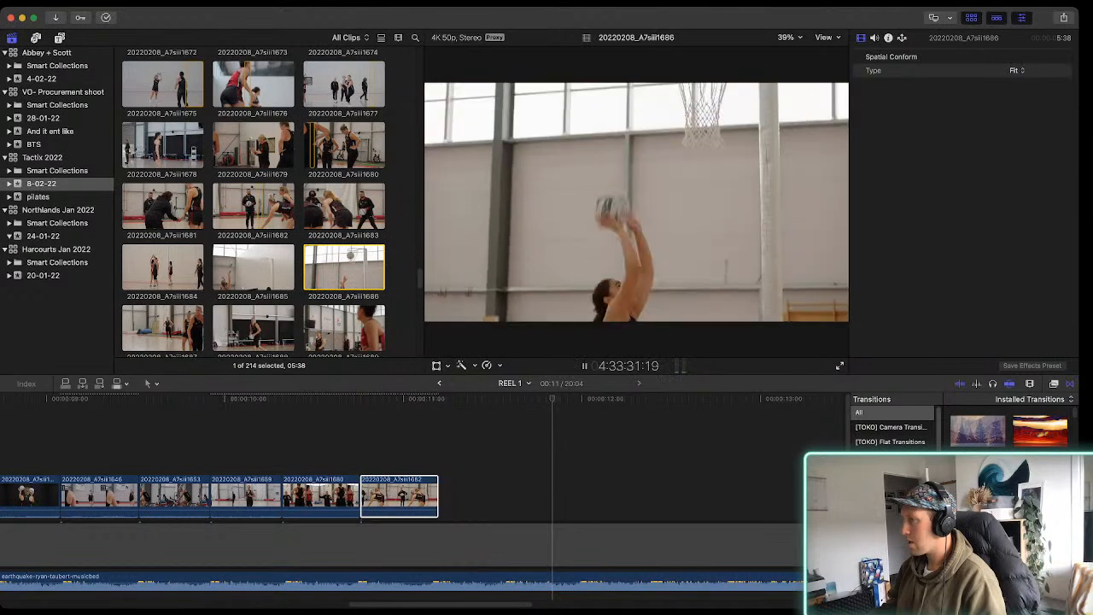
pyautogui.press('space')
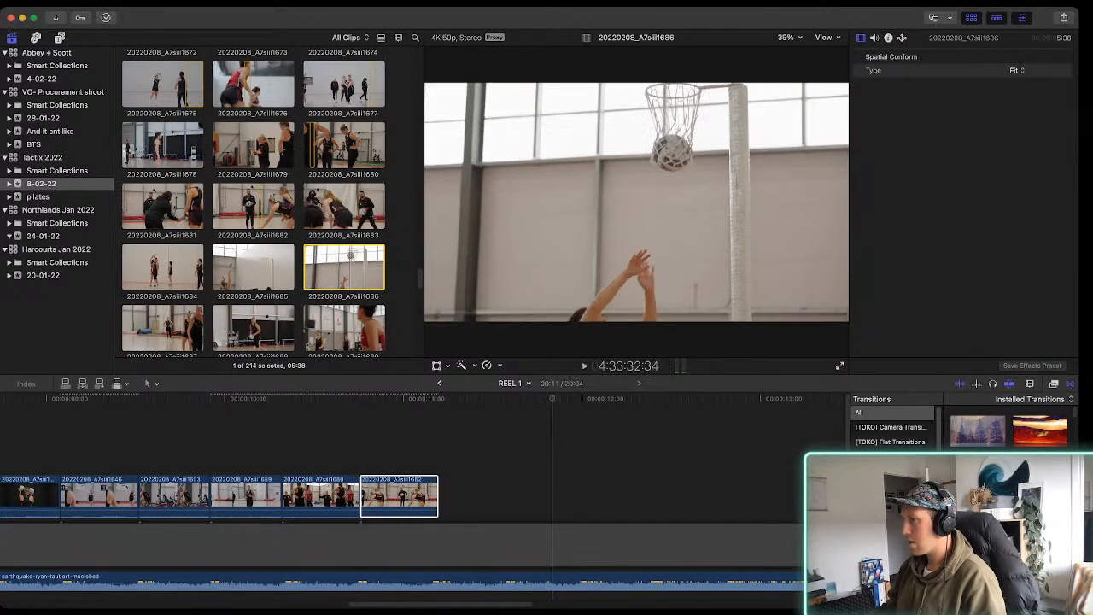
pyautogui.press('space')
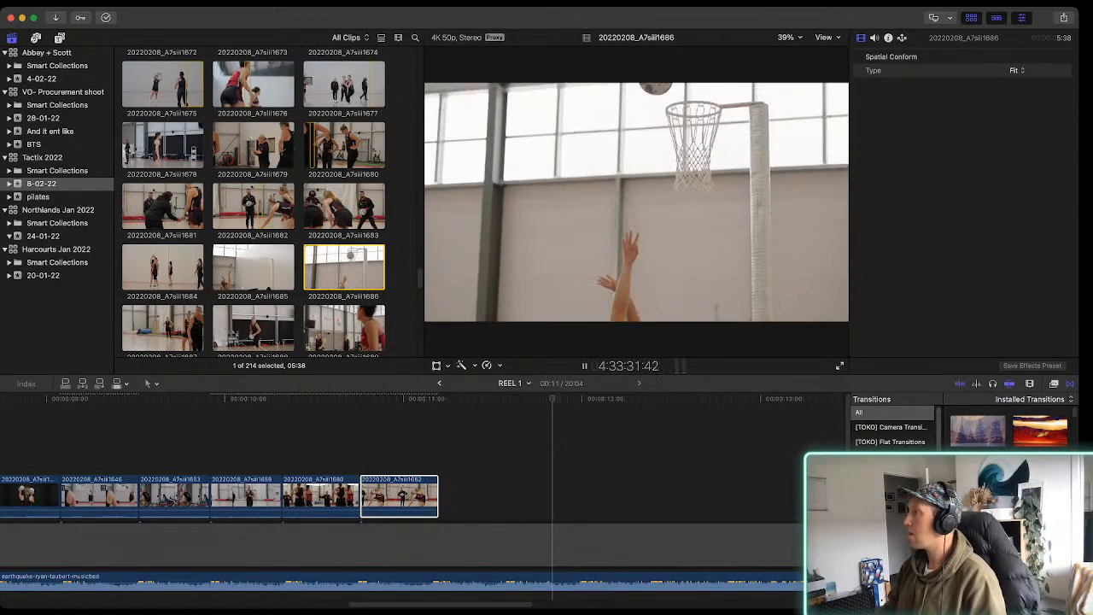
pyautogui.press('d')
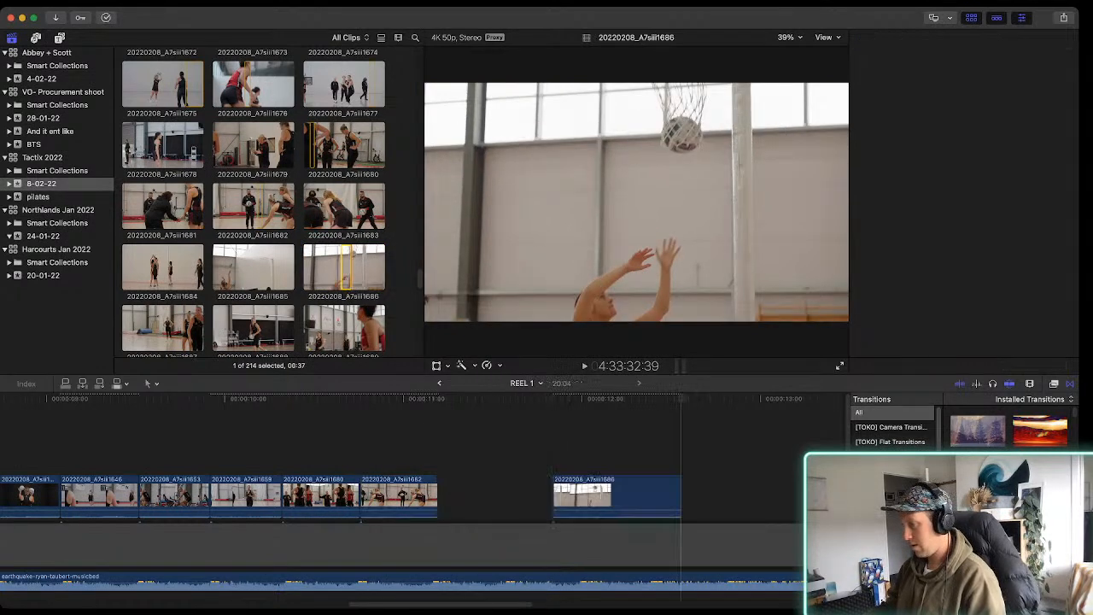
# Set Spatial Conform to Fill for clips 20220208_A7siii1680, 20220208_A7siii1682 and 20220208_A7siii1686 together and play the hoop shot
pyautogui.click(588, 500)
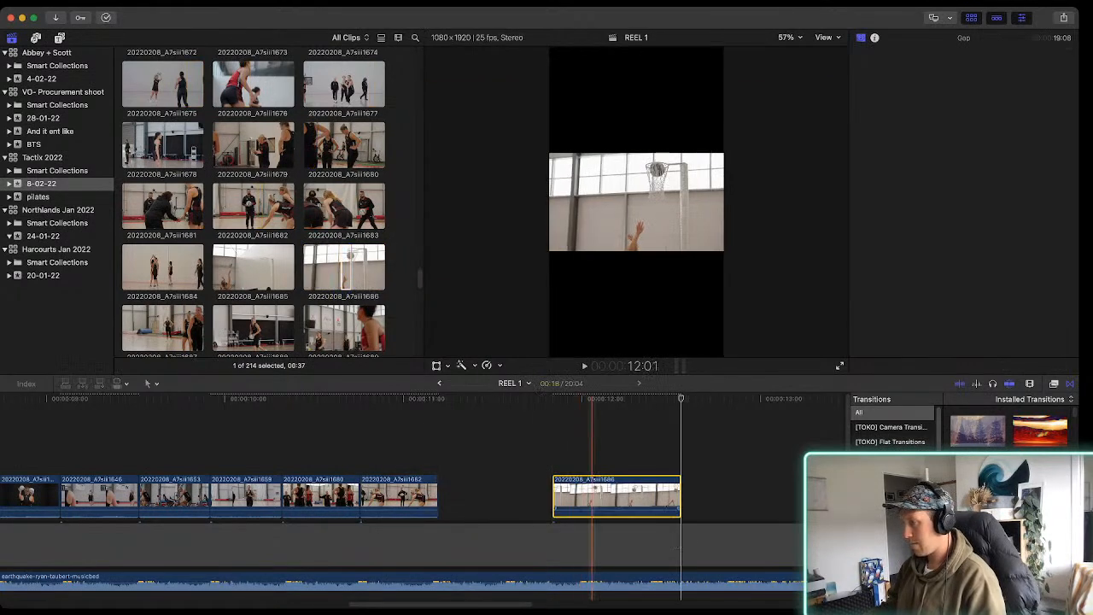
pyautogui.moveTo(313, 449); pyautogui.dragTo(617, 501)
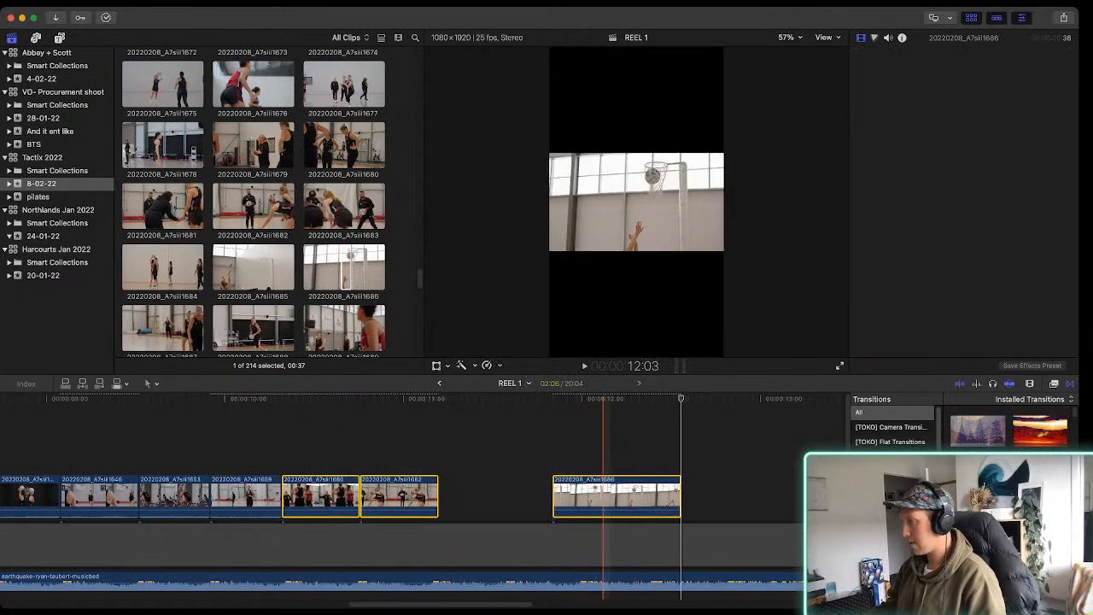
pyautogui.scroll(-5, 965, 205)
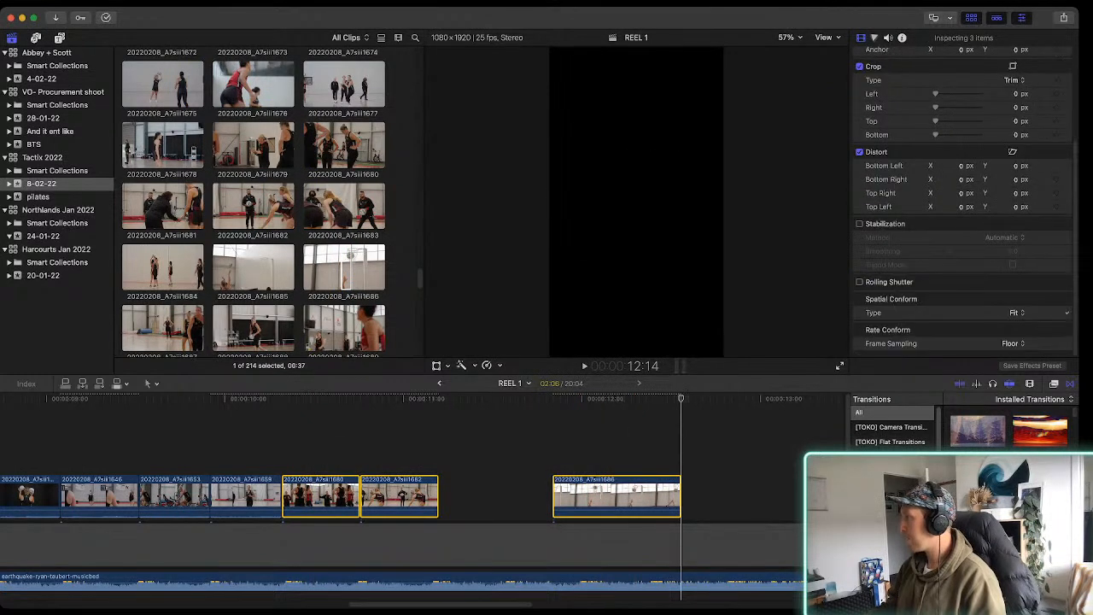
pyautogui.click(1015, 327)
pyautogui.press('space')
pyautogui.press('space')
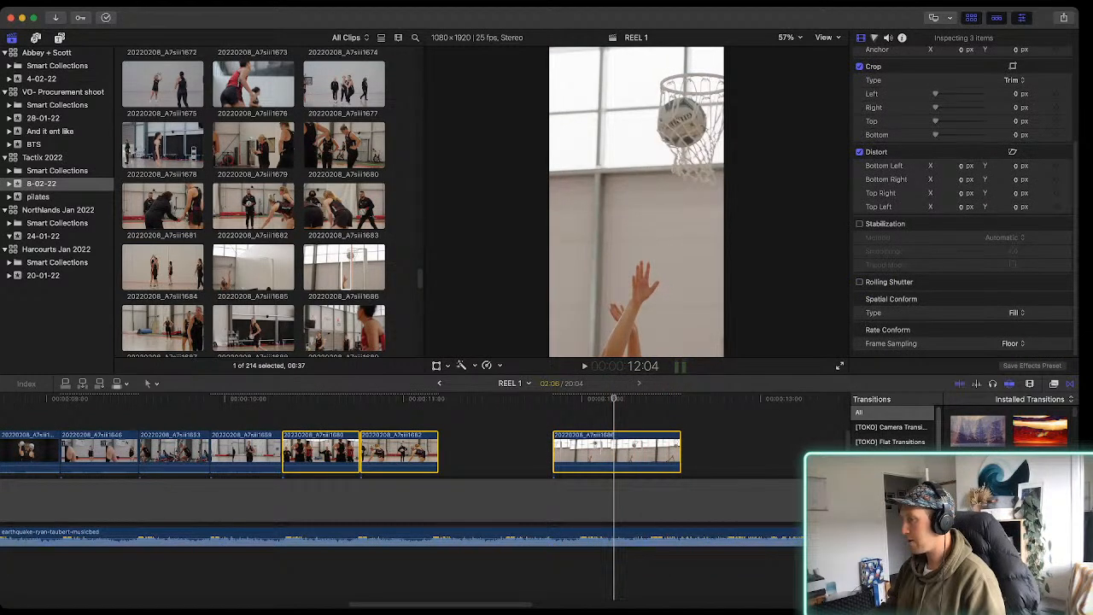
# Shift clip 20220208_A7siii1686's image to Position X -345.6 px, Y 0 px to frame the ball and hoop, and play it
pyautogui.hotkey('shift', 't')
pyautogui.moveTo(637, 202); pyautogui.dragTo(581, 202)
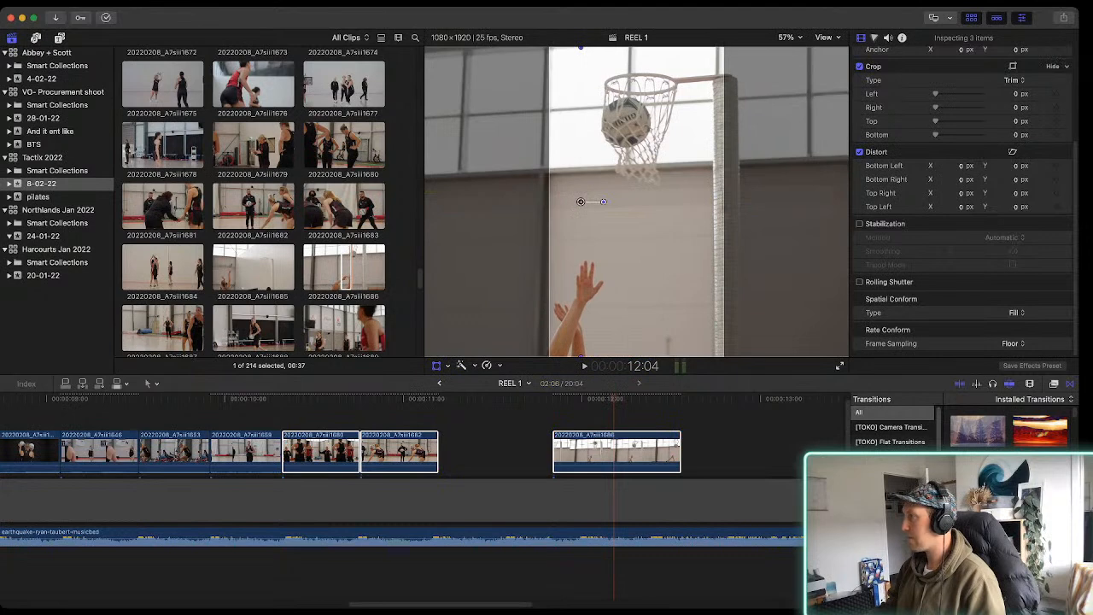
pyautogui.hotkey('shift', 't')
pyautogui.press('space')
pyautogui.press('space')
# Trim the start of clip 20220208_A7siii1686 to leave about half a second of the ball dropping through the hoop, and play the reel
pyautogui.moveTo(554, 453); pyautogui.dragTo(598, 452)
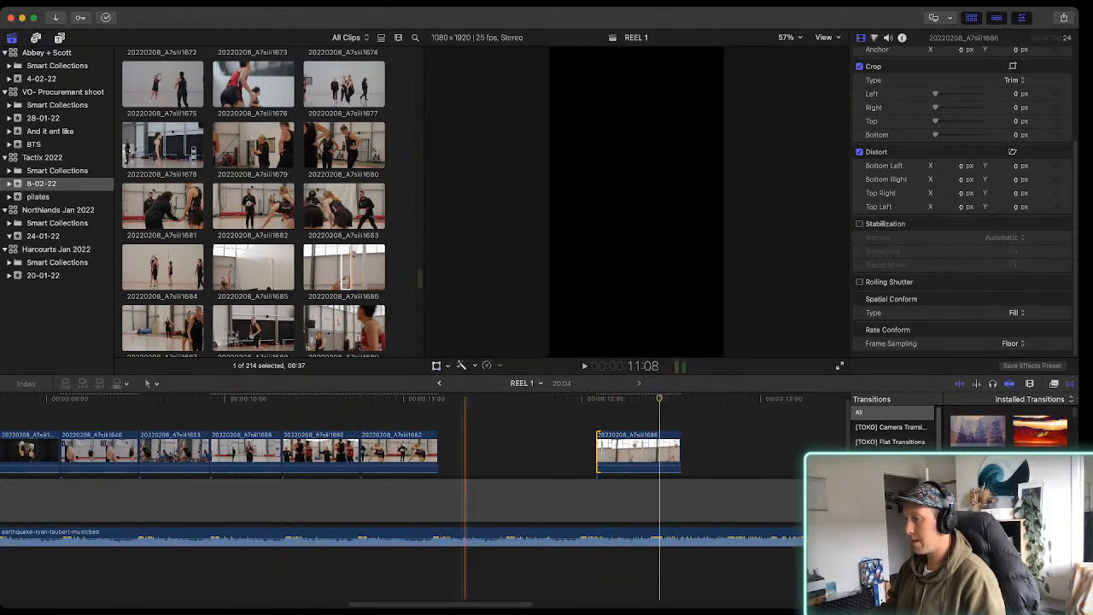
pyautogui.press('space')
pyautogui.press('space')
# Shift clip 20220208_A7siii1680's image horizontally to Position X 34.2 px and play the shot of the coach
pyautogui.click(321, 452)
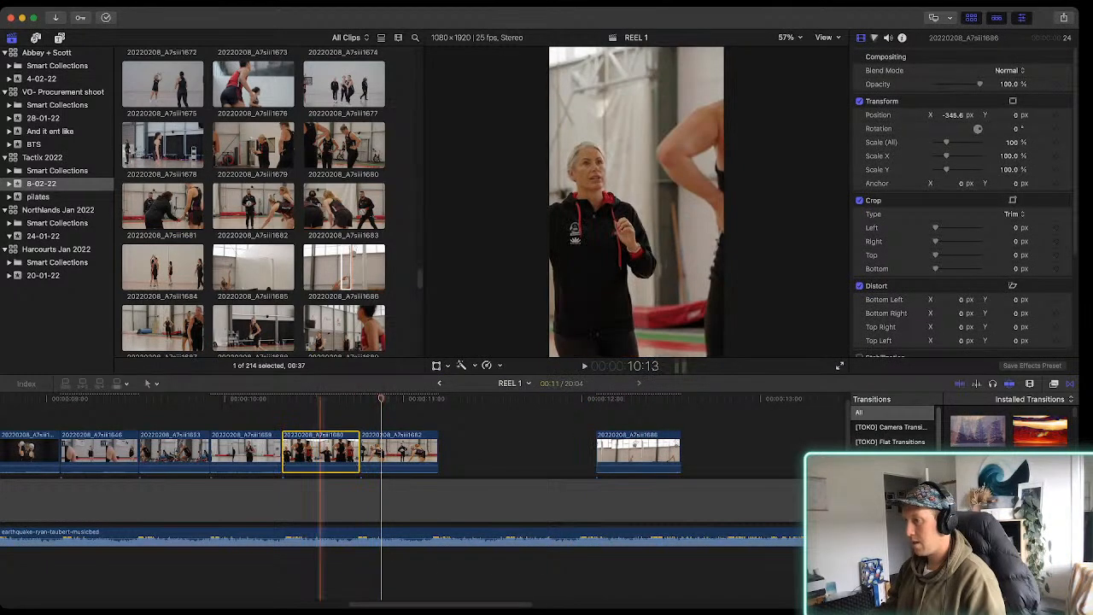
pyautogui.hotkey('shift', 't')
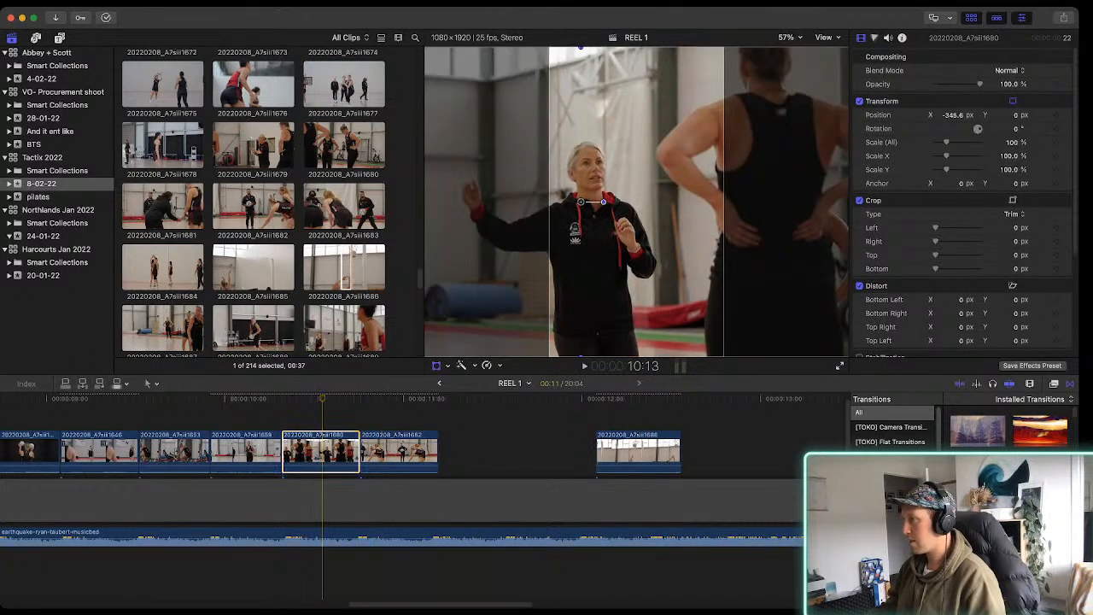
pyautogui.moveTo(581, 203)
pyautogui.mouseDown()
pyautogui.moveTo(619, 203)
pyautogui.moveTo(590, 202)
pyautogui.mouseUp()
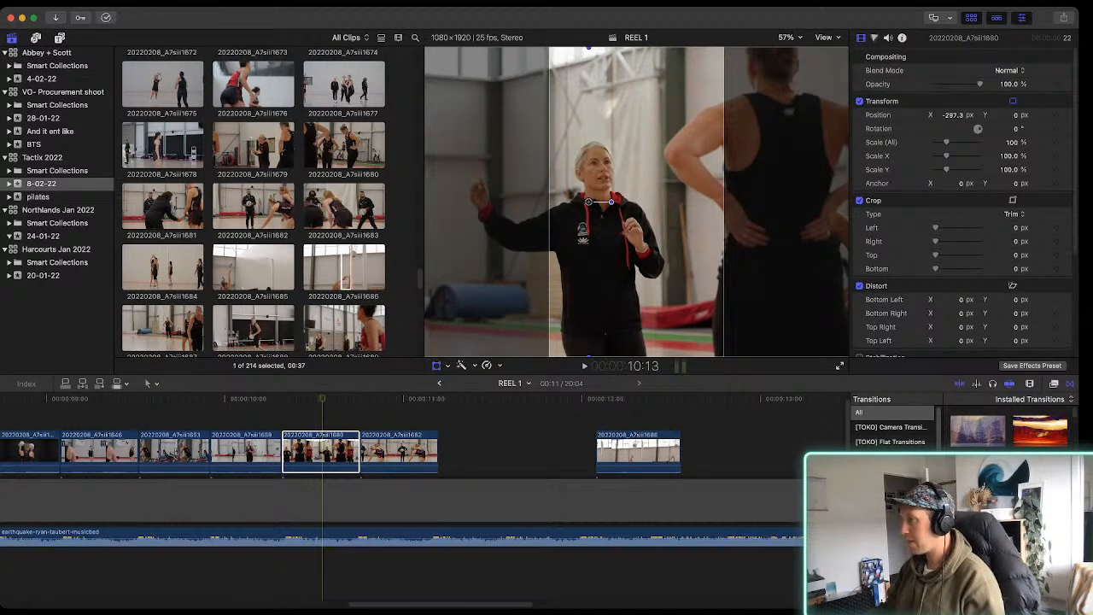
pyautogui.moveTo(590, 202); pyautogui.dragTo(641, 203)
pyautogui.press('space')
pyautogui.press('space')
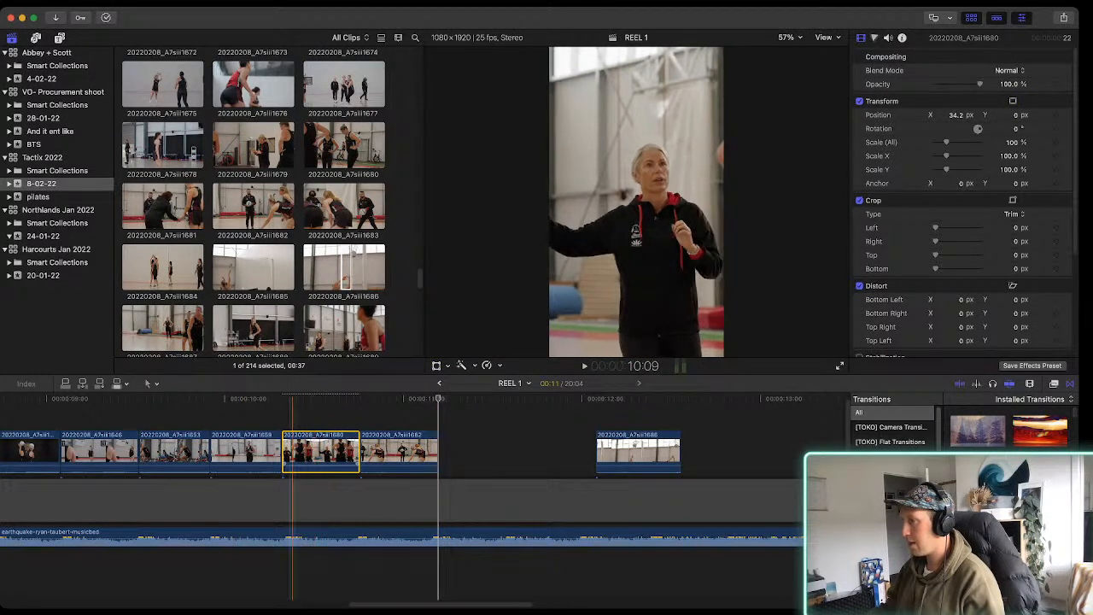
# Shift clip 20220208_A7siii1680's image to Position X 233.0 px to bring the coach's raised hand into frame, and play it
pyautogui.click(318, 453)
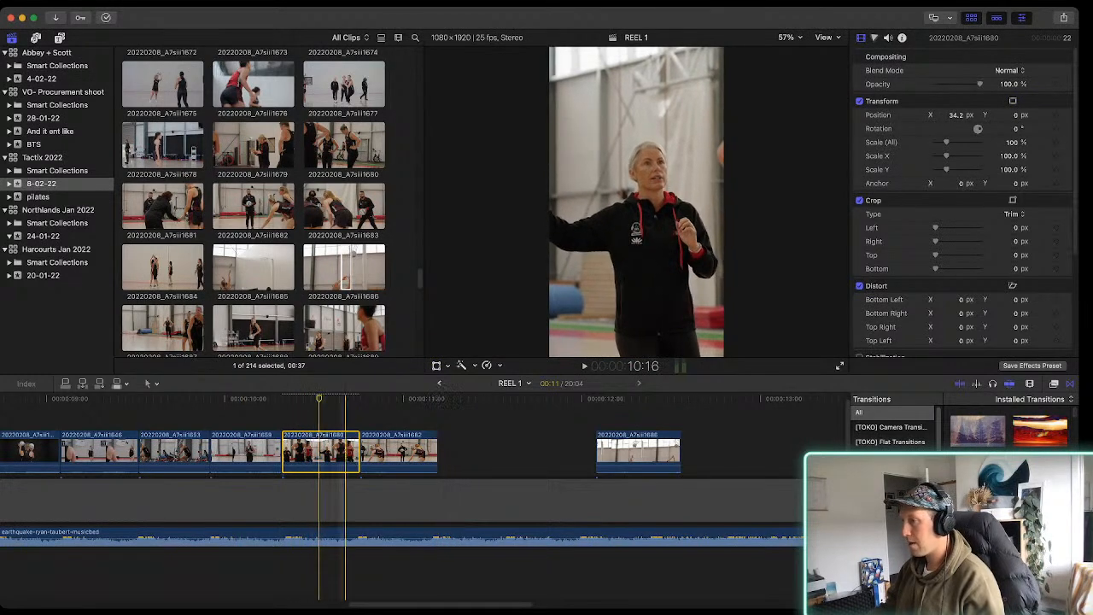
pyautogui.click(437, 366)
pyautogui.moveTo(642, 202); pyautogui.dragTo(674, 202)
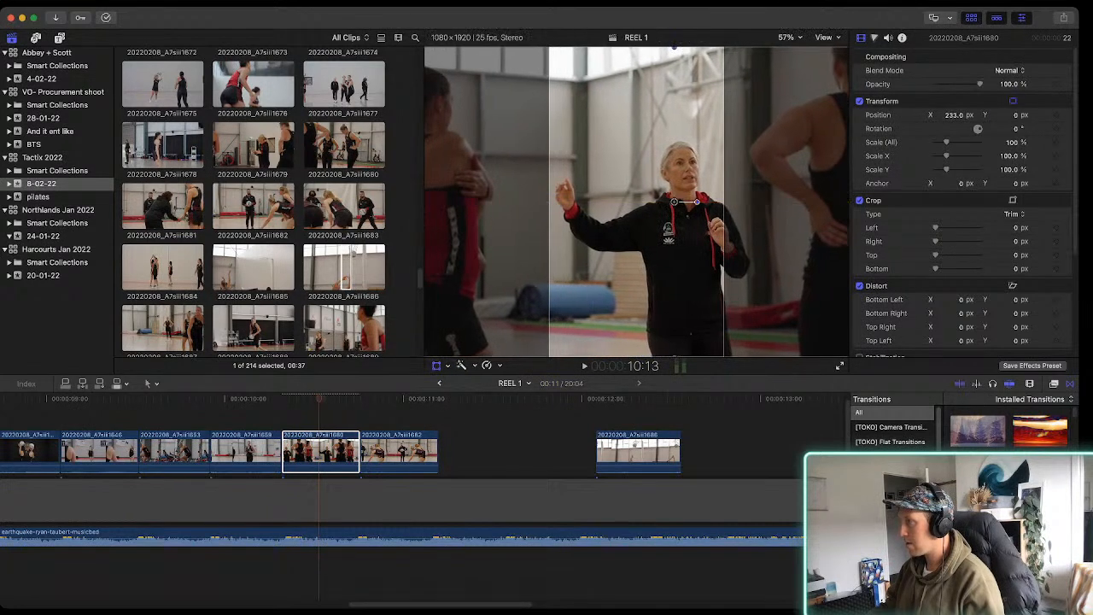
pyautogui.click(437, 366)
pyautogui.press('space')
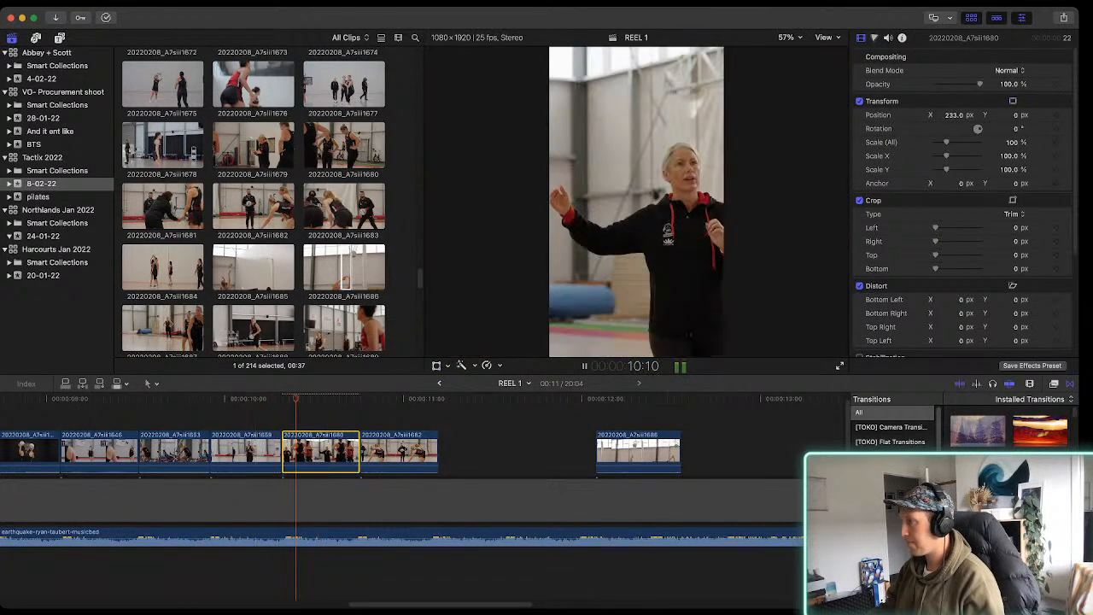
pyautogui.press('space')
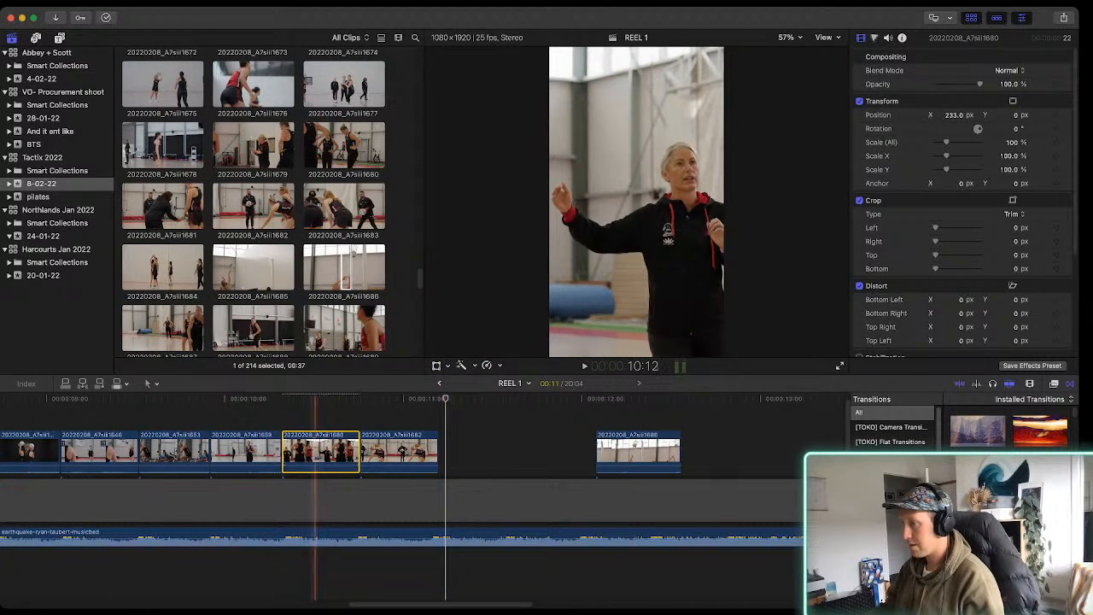
pyautogui.press('space')
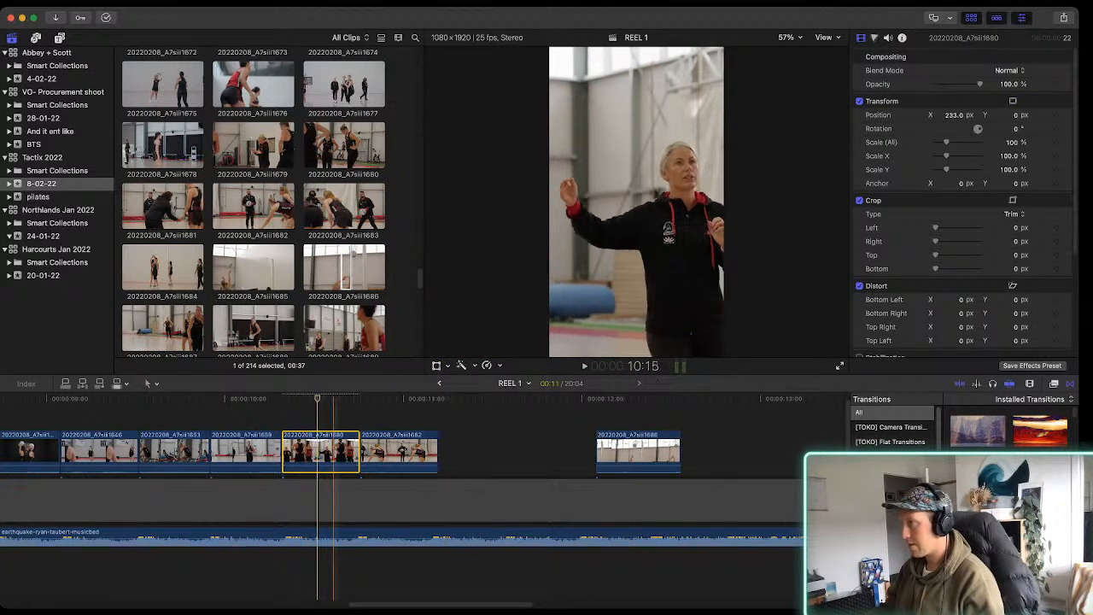
pyautogui.press('space')
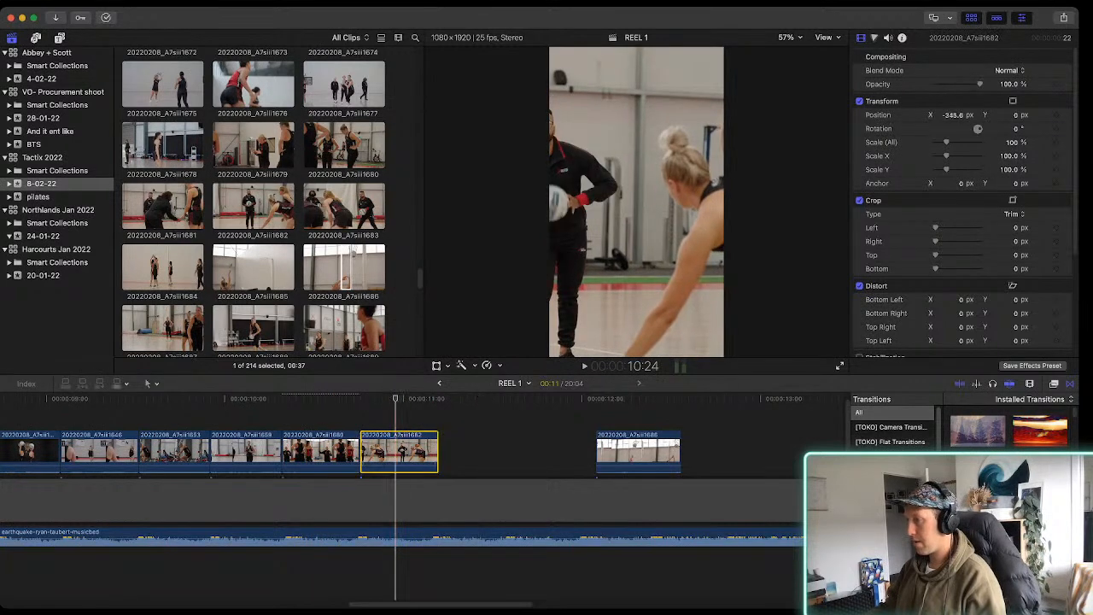
# Shift clip 20220208_A7siii1682's image to Position X 48.0 px to frame the man holding the ball
pyautogui.hotkey('shift', 't')
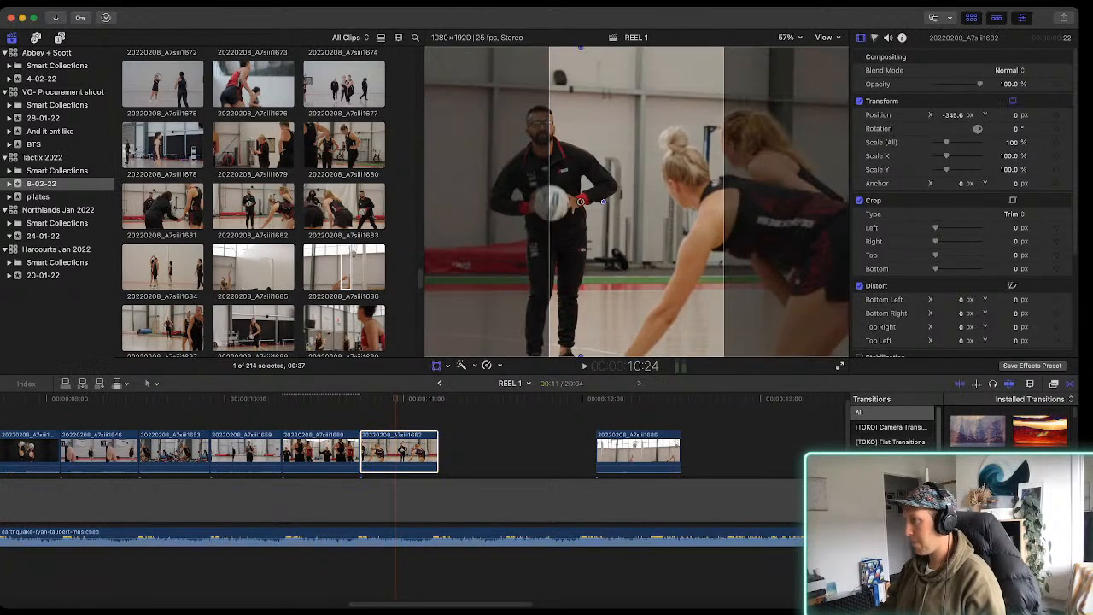
pyautogui.moveTo(581, 201); pyautogui.dragTo(645, 202)
pyautogui.hotkey('shift', 't')
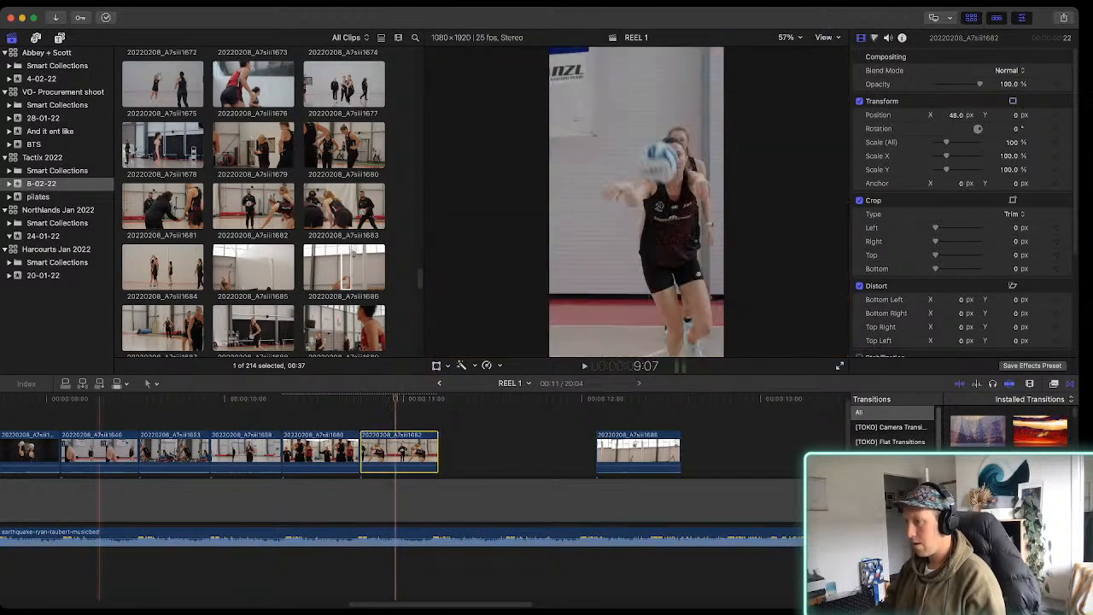
# Preview further training clips and connect a 00:36 range of clip 20220208_A7siii1690 to the timeline above the existing clips
pyautogui.click(345, 267)
pyautogui.scroll(-4, 345, 267)
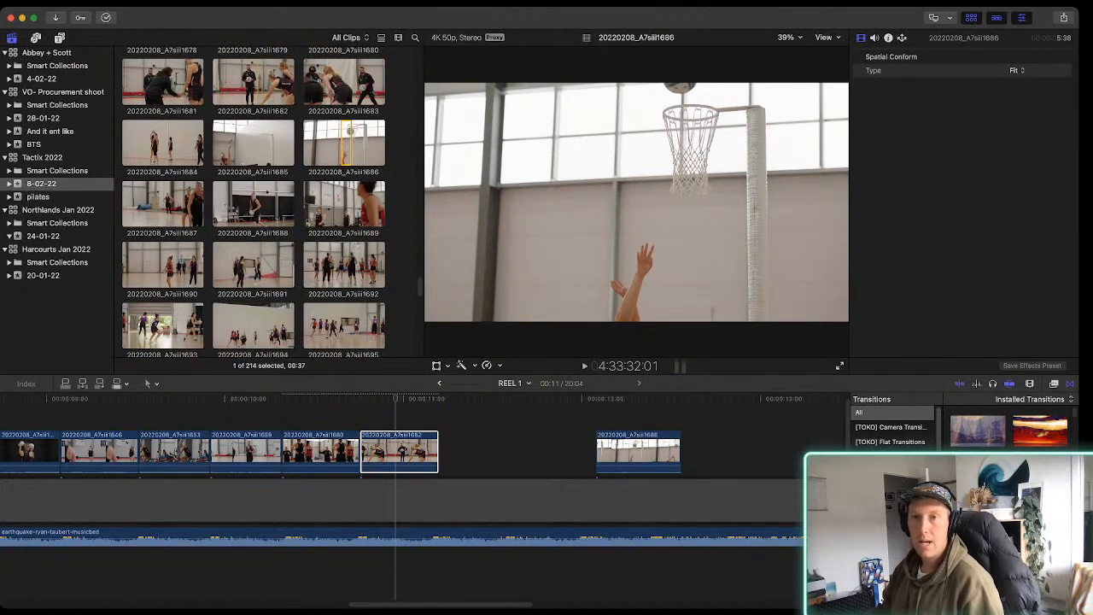
pyautogui.scroll(-1, 345, 256)
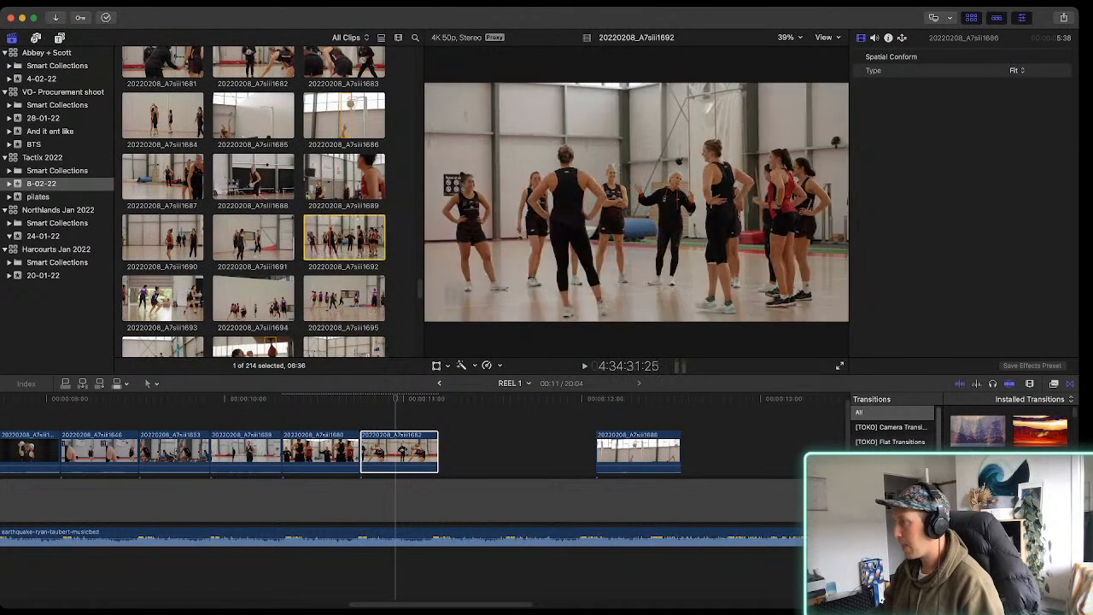
pyautogui.click(355, 237)
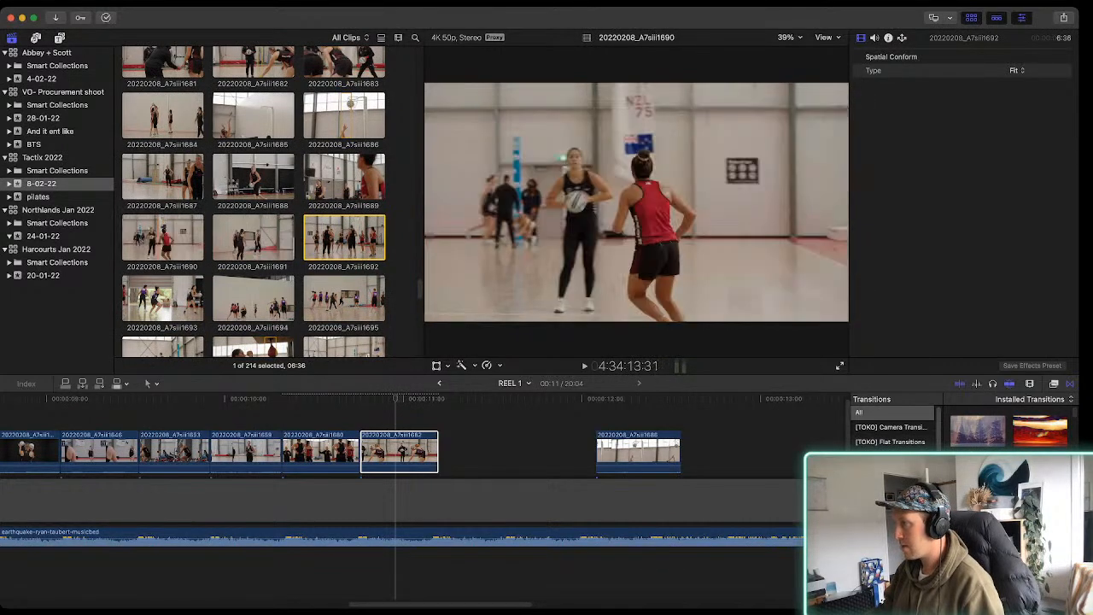
pyautogui.press('i')
pyautogui.press('o')
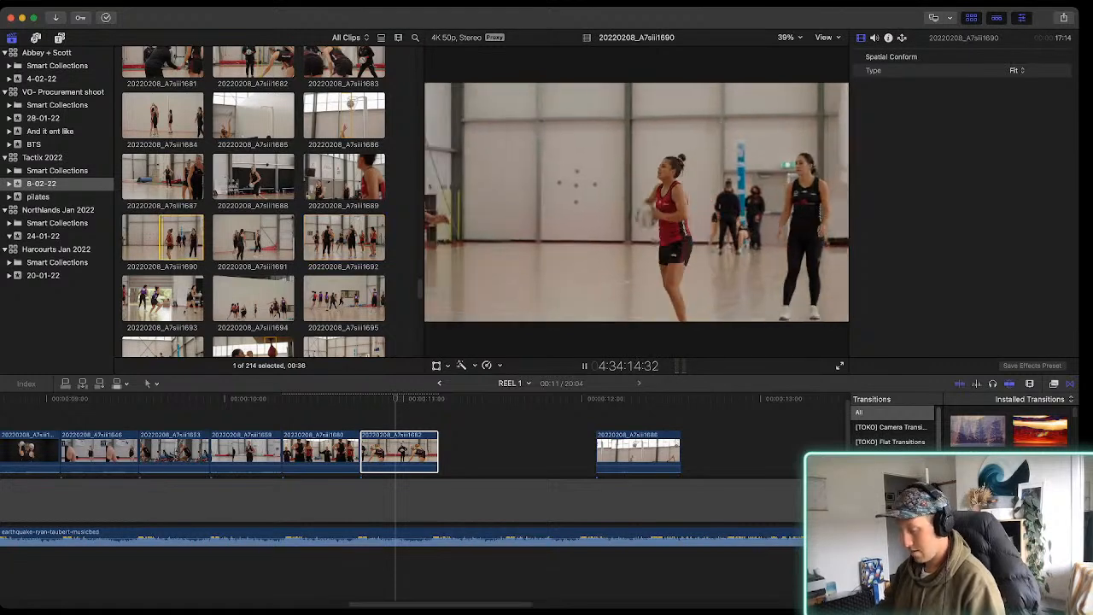
pyautogui.press('q')
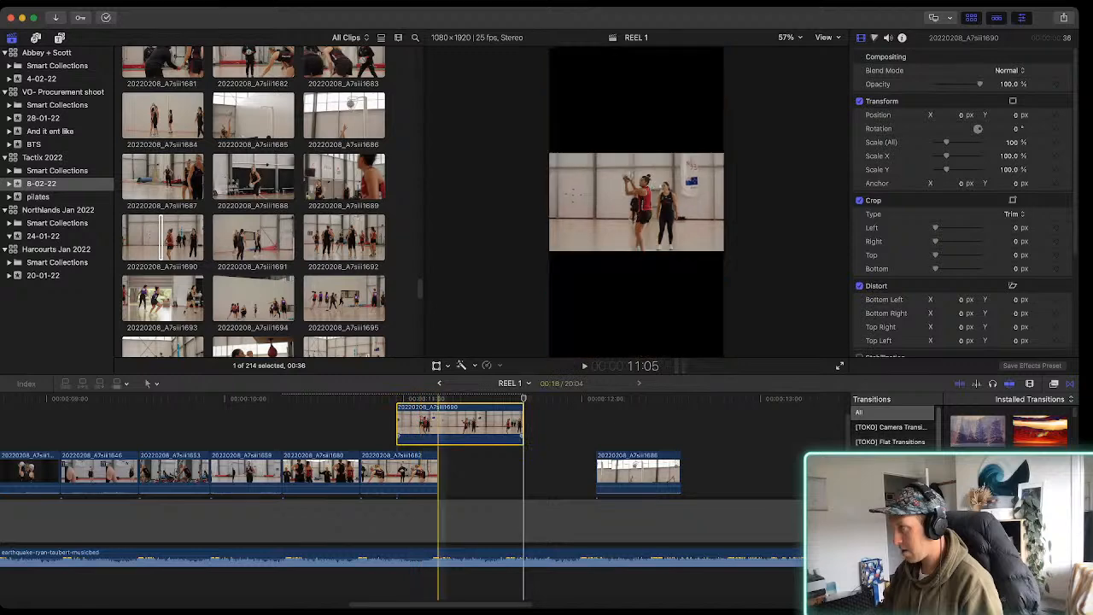
# Move clip 20220208_A7siii1690 just after 20220208_A7siii1686, trim its end to leave about 14 timeline frames, and play it
pyautogui.moveTo(438, 423); pyautogui.dragTo(708, 469)
pyautogui.hscroll(5, 708, 470)
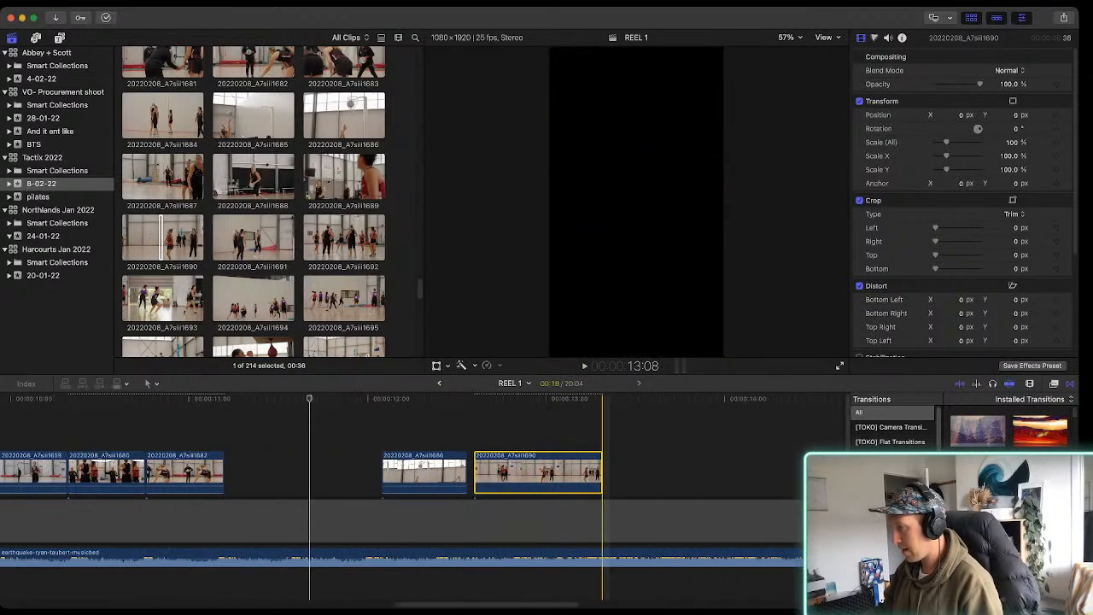
pyautogui.moveTo(600, 471); pyautogui.dragTo(572, 471)
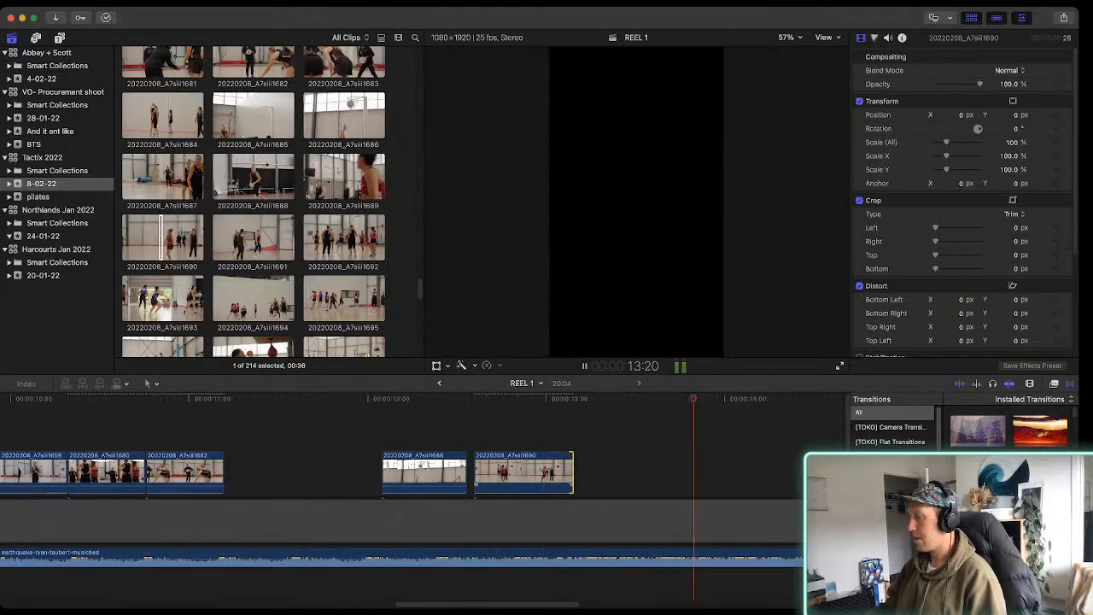
pyautogui.press('space')
pyautogui.press('space')
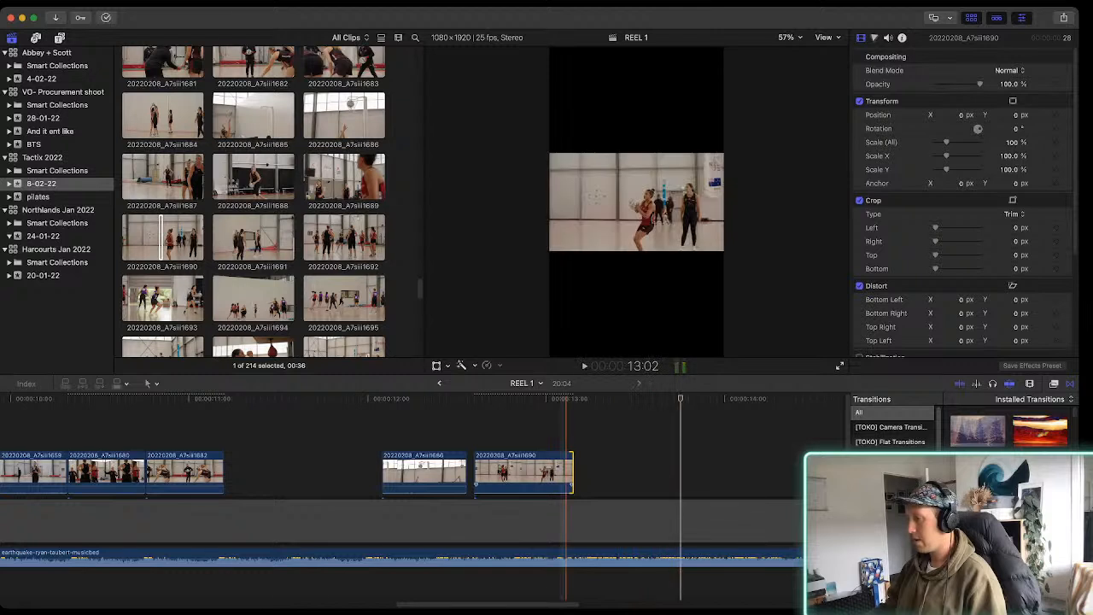
pyautogui.press('space')
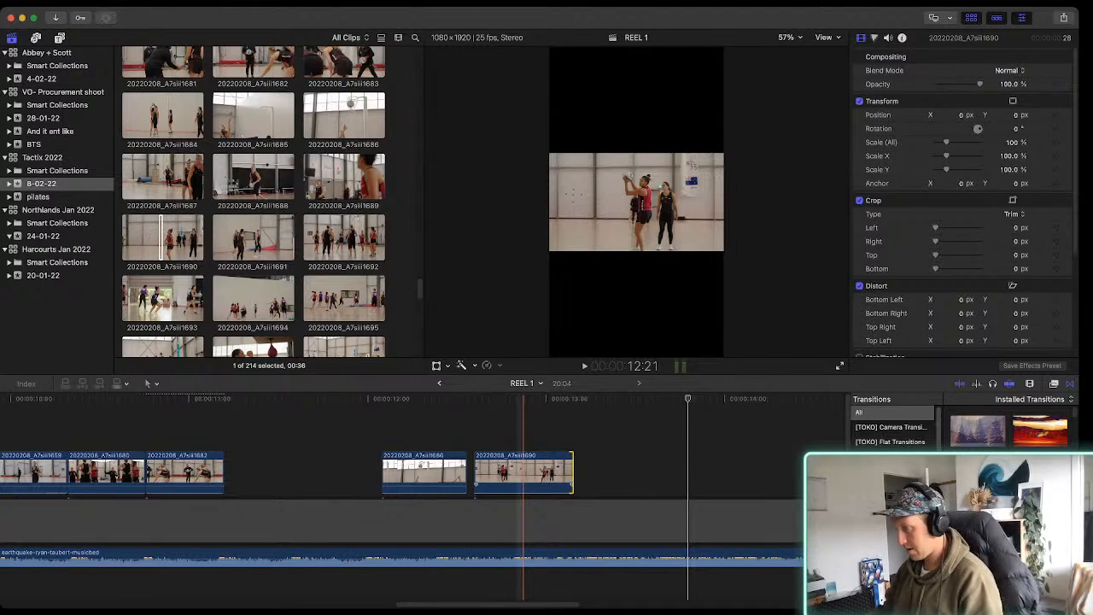
# Step through the frames of the catch in clip 20220208_A7siii1690, nudge the clip slightly later towards the music beat, and play it
pyautogui.press('Left')
pyautogui.press('Left')
pyautogui.press('Left')
pyautogui.press('Left')
pyautogui.press('Right')
pyautogui.press('Right')
pyautogui.press('Right')
pyautogui.press('Right')
pyautogui.press('Right')
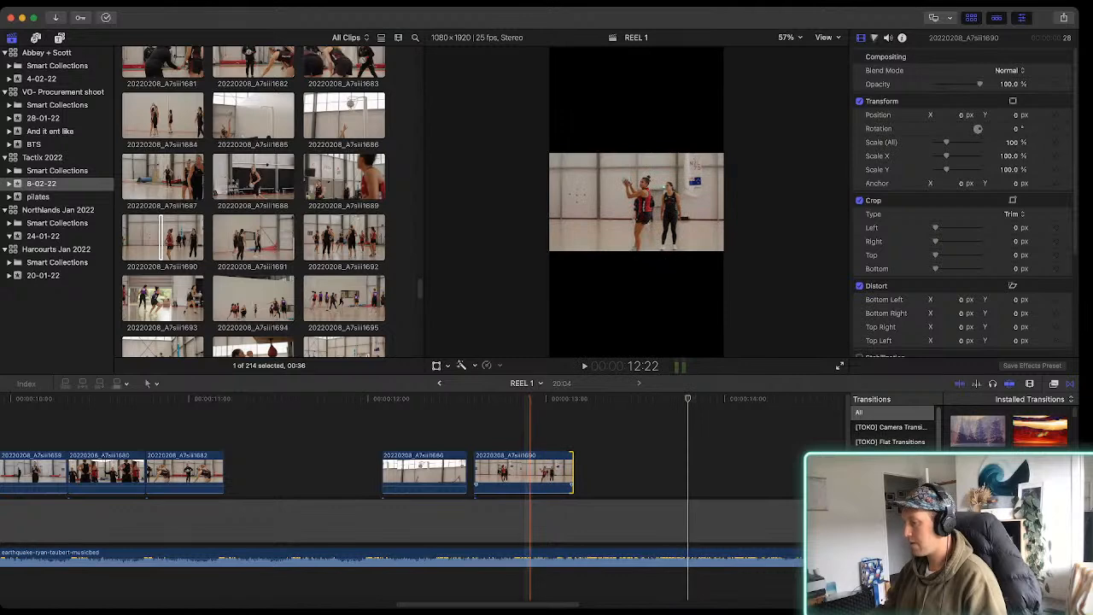
pyautogui.press('Down')
pyautogui.press('space')
pyautogui.moveTo(540, 471); pyautogui.dragTo(547, 471)
pyautogui.press('space')
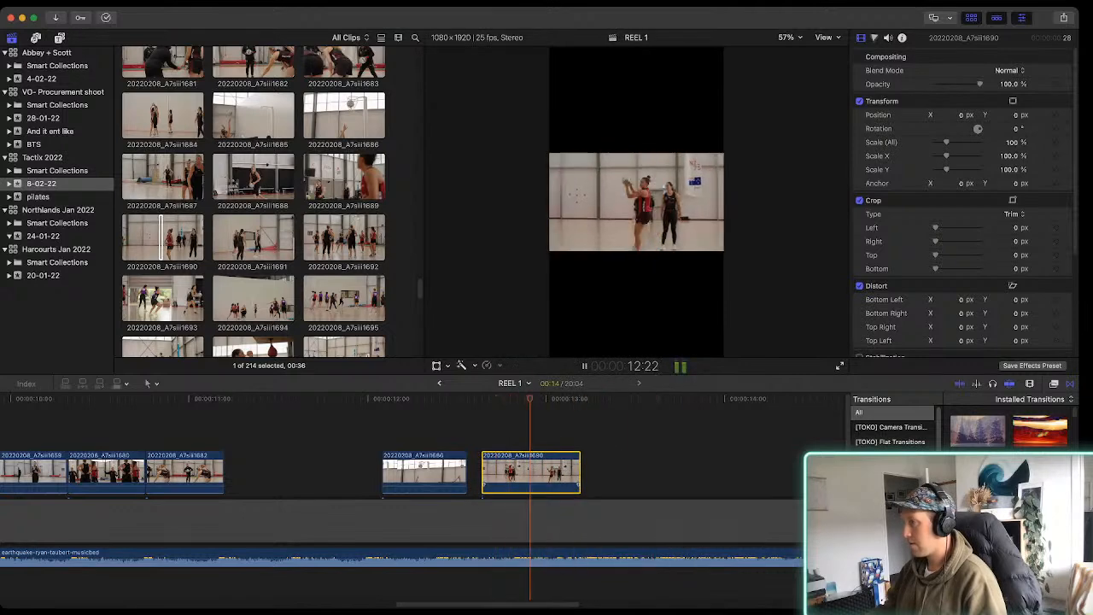
pyautogui.press('space')
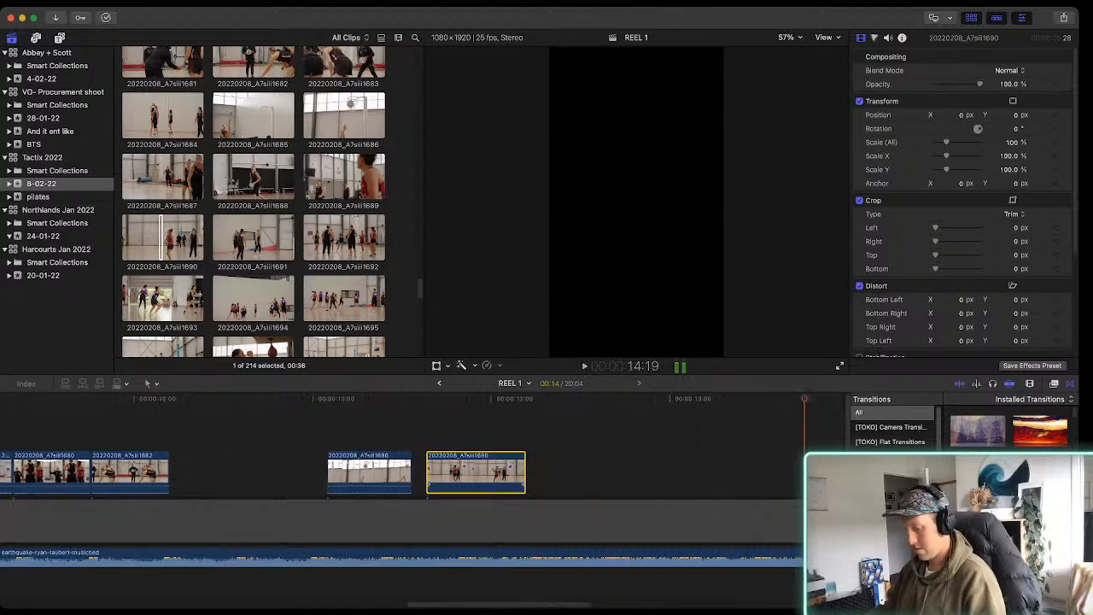
# Go back to the empty stretch before clip 20220208_A7siii1599 and play it to listen for the opening beat
pyautogui.press('super+minus')
pyautogui.press('super+minus')
pyautogui.hscroll(-3, 434, 474)
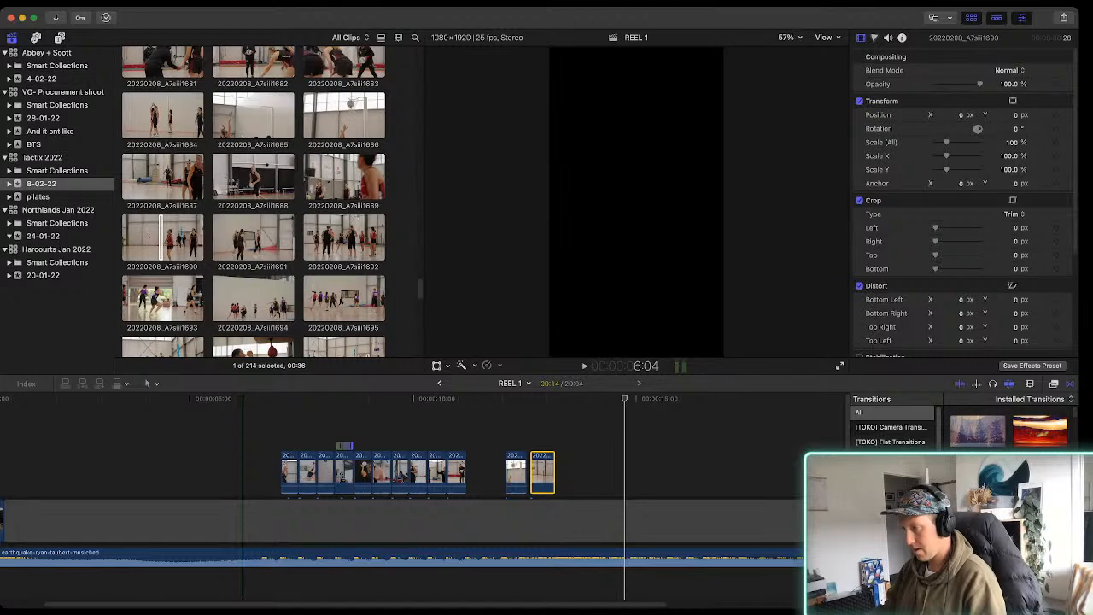
pyautogui.press('super+equal')
pyautogui.press('super+equal')
pyautogui.press('super+equal')
pyautogui.press('space')
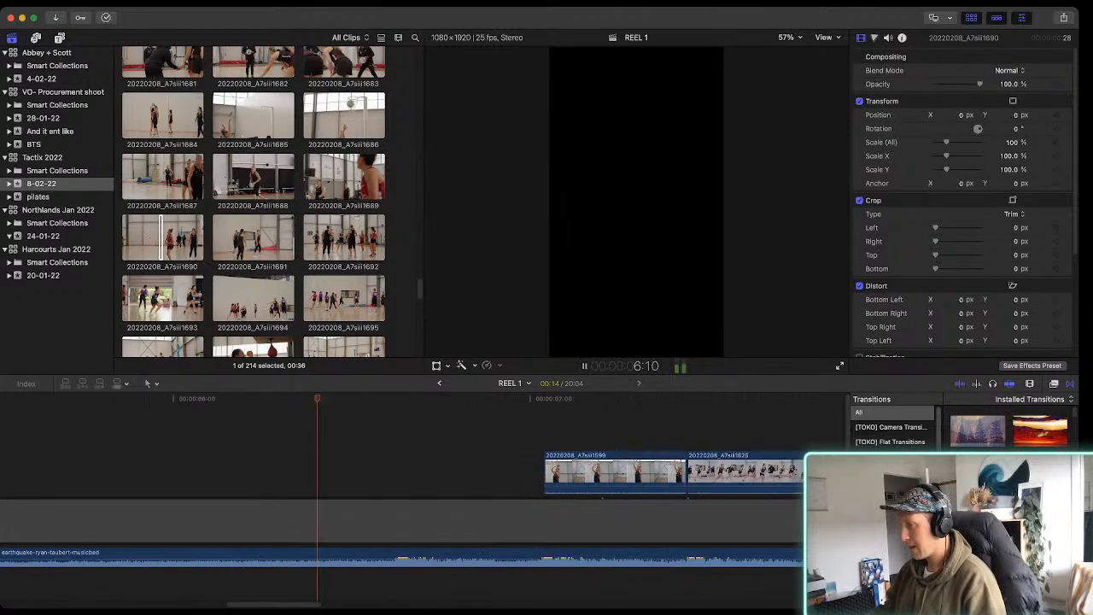
pyautogui.press('space')
# Preview the remaining training clips and place a 01:10 range of the running shot 20220208_A7siii1717 above the music before 20220208_A7siii1599
pyautogui.scroll(-2, 363, 339)
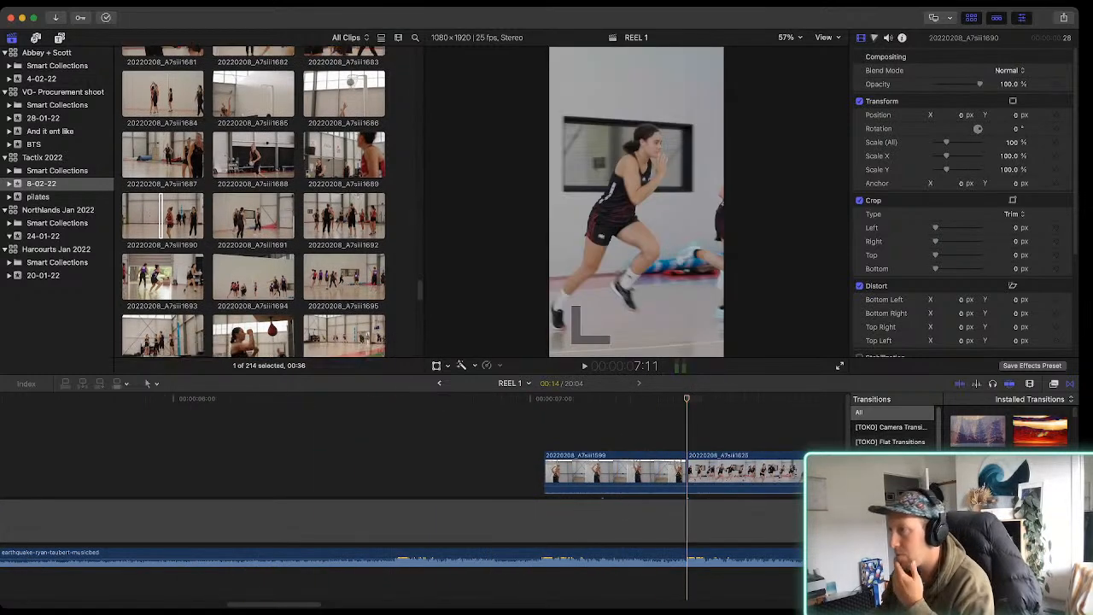
pyautogui.scroll(-3, 363, 339)
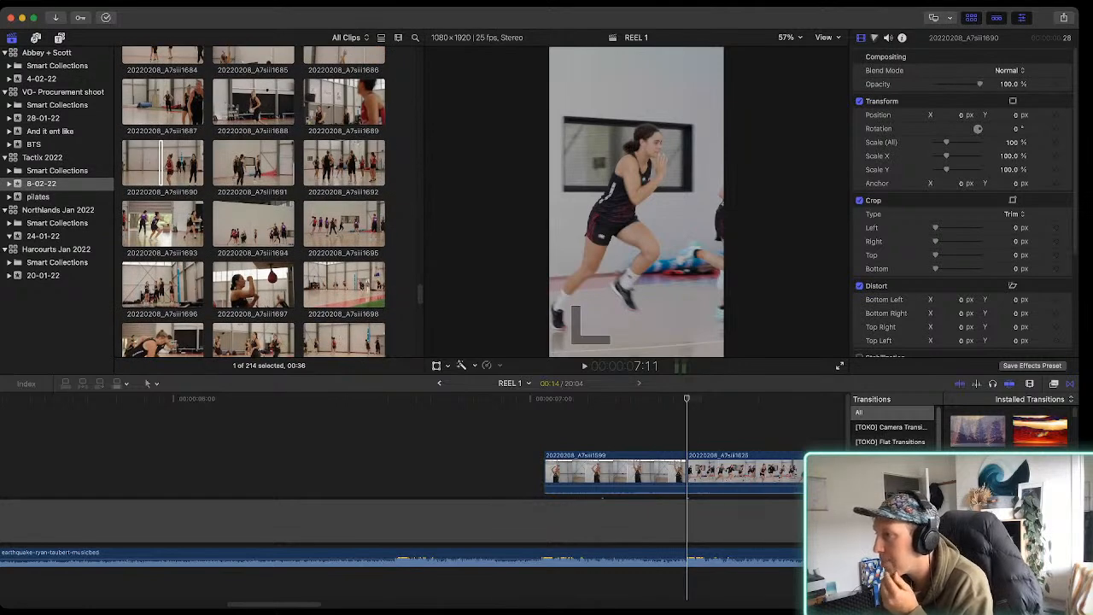
pyautogui.click(273, 286)
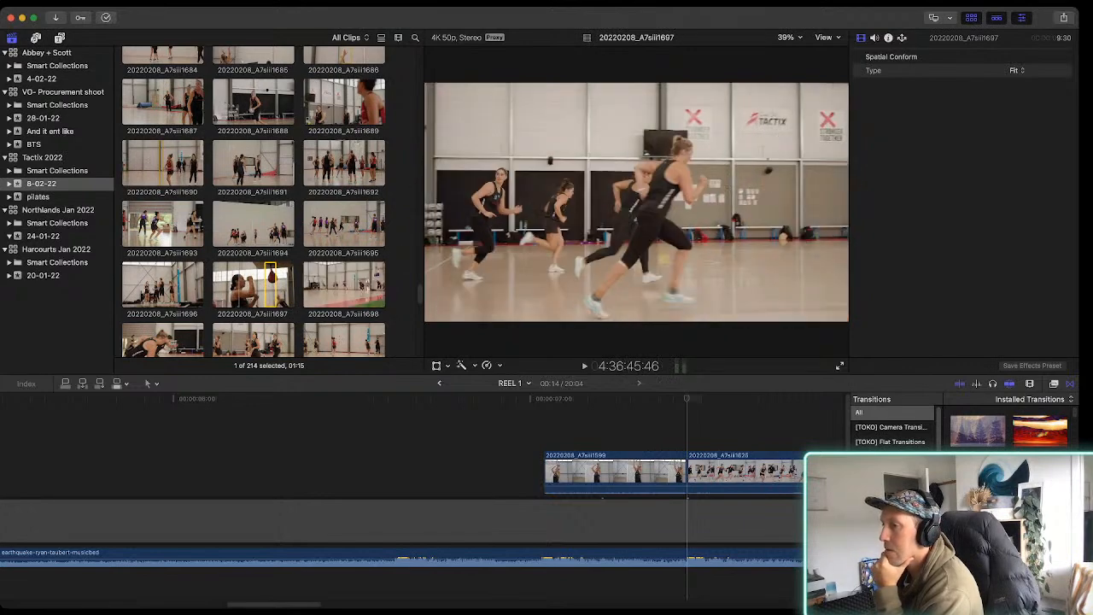
pyautogui.scroll(-3, 252, 201)
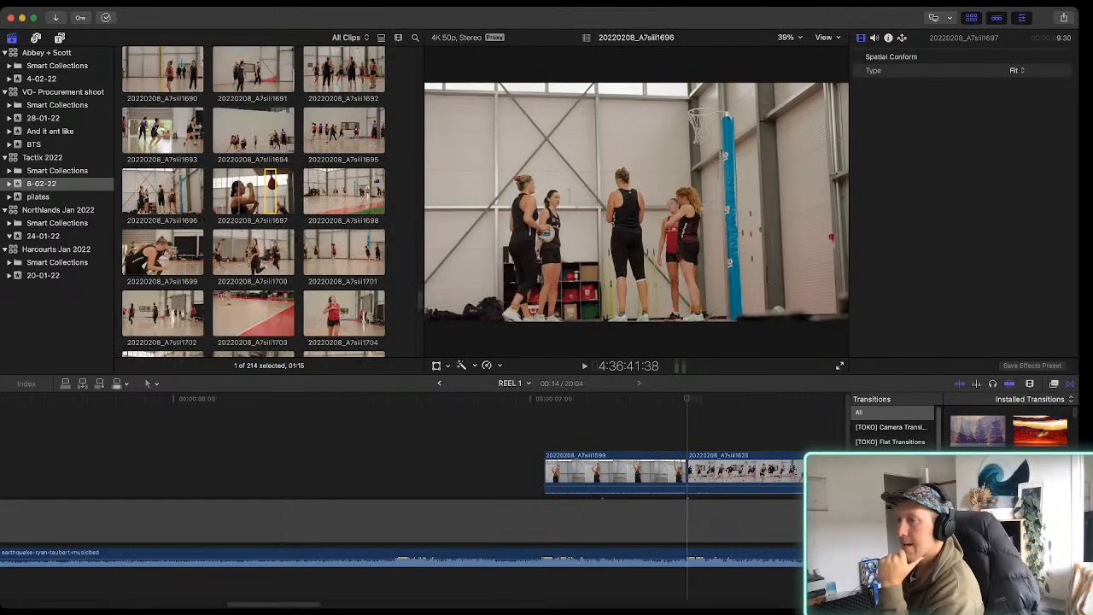
pyautogui.click(168, 252)
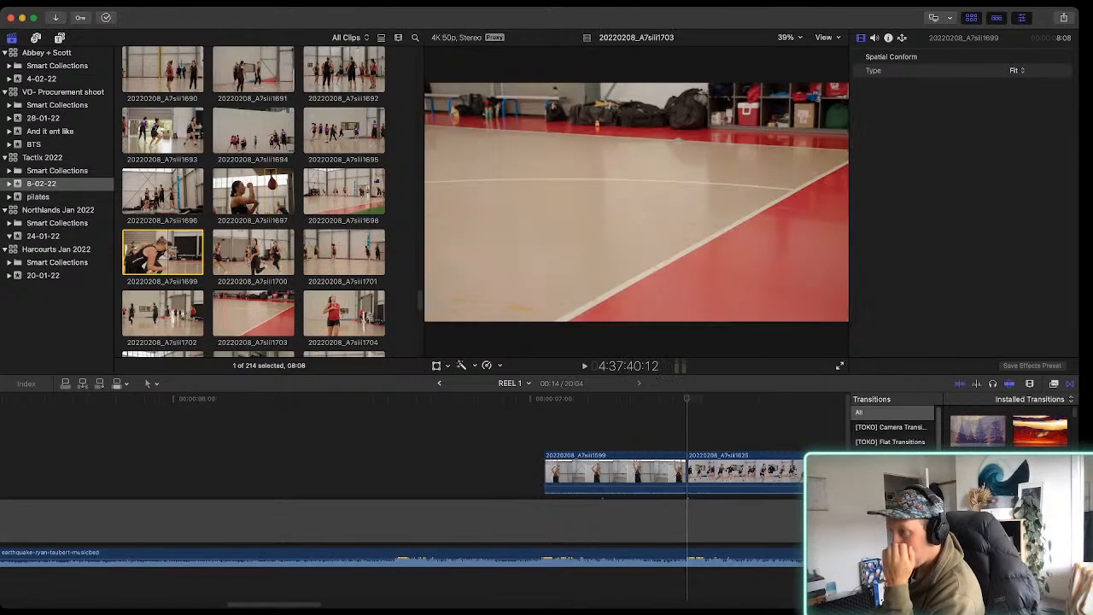
pyautogui.scroll(-5, 228, 304)
pyautogui.click(253, 256)
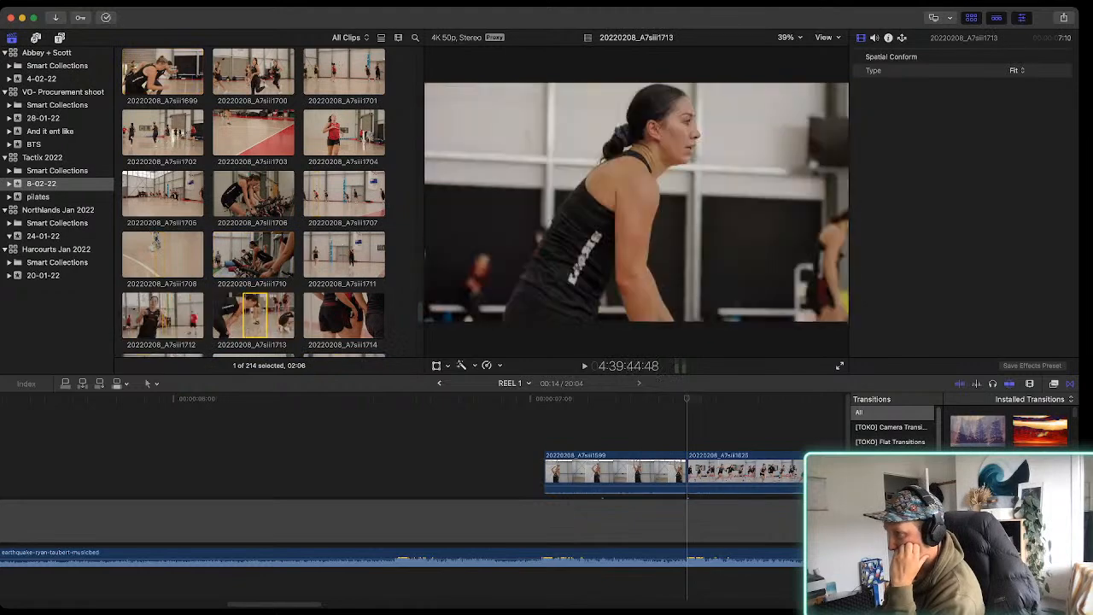
pyautogui.scroll(-4, 253, 201)
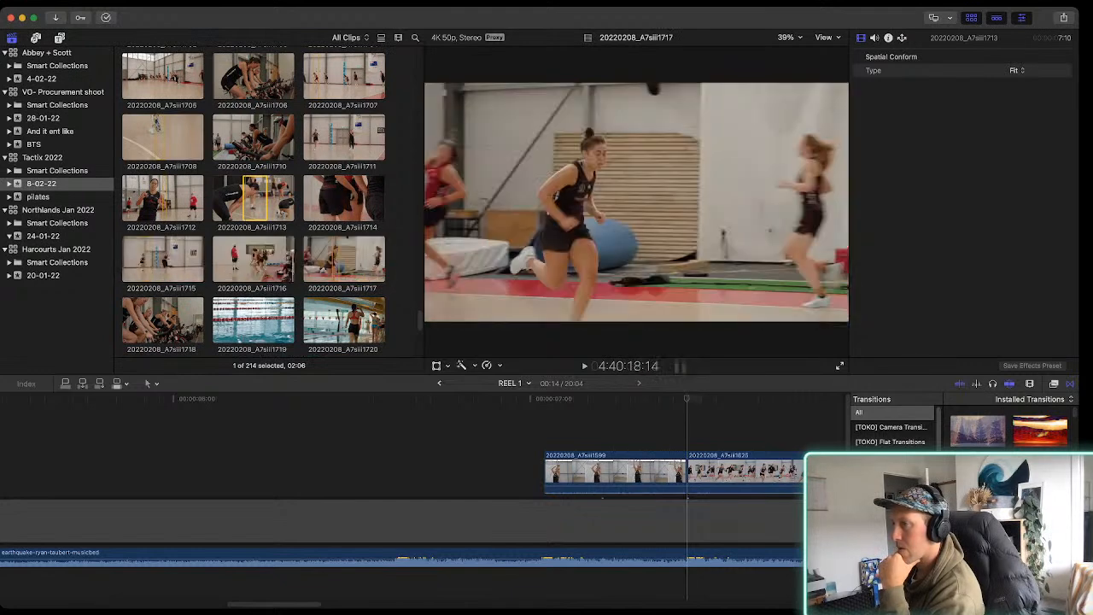
pyautogui.moveTo(333, 260); pyautogui.dragTo(247, 424)
pyautogui.press('space')
pyautogui.press('space')
# Trim clip 20220208_A7siii1717 to start near the preceding music beat and end where 20220208_A7siii1599 begins, and play it
pyautogui.moveTo(643, 425); pyautogui.dragTo(528, 424)
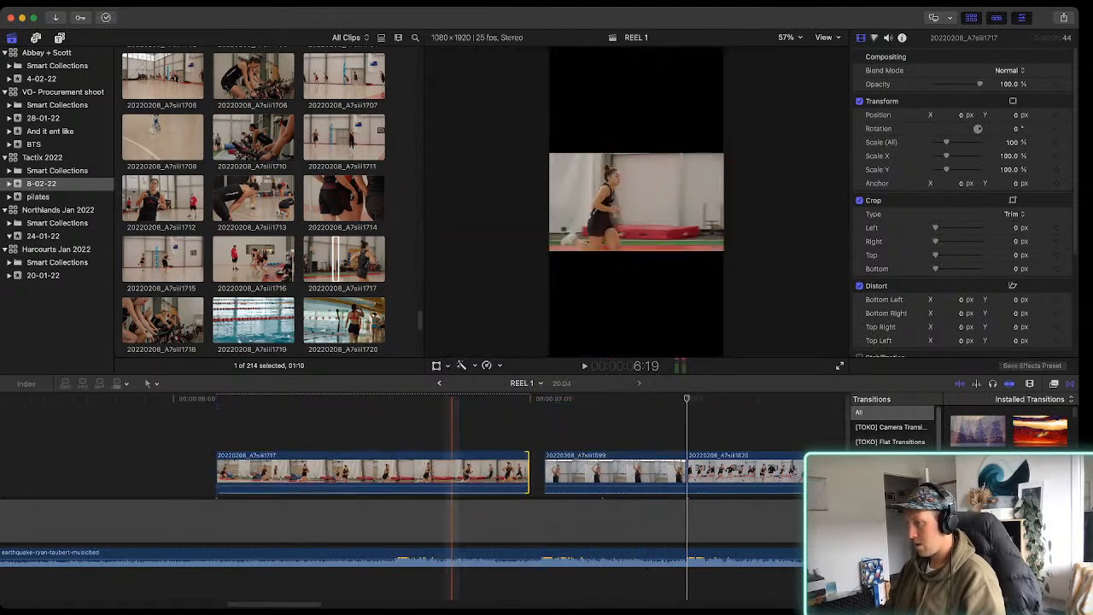
pyautogui.moveTo(529, 472); pyautogui.dragTo(544, 473)
pyautogui.moveTo(217, 472); pyautogui.dragTo(389, 473)
pyautogui.press('space')
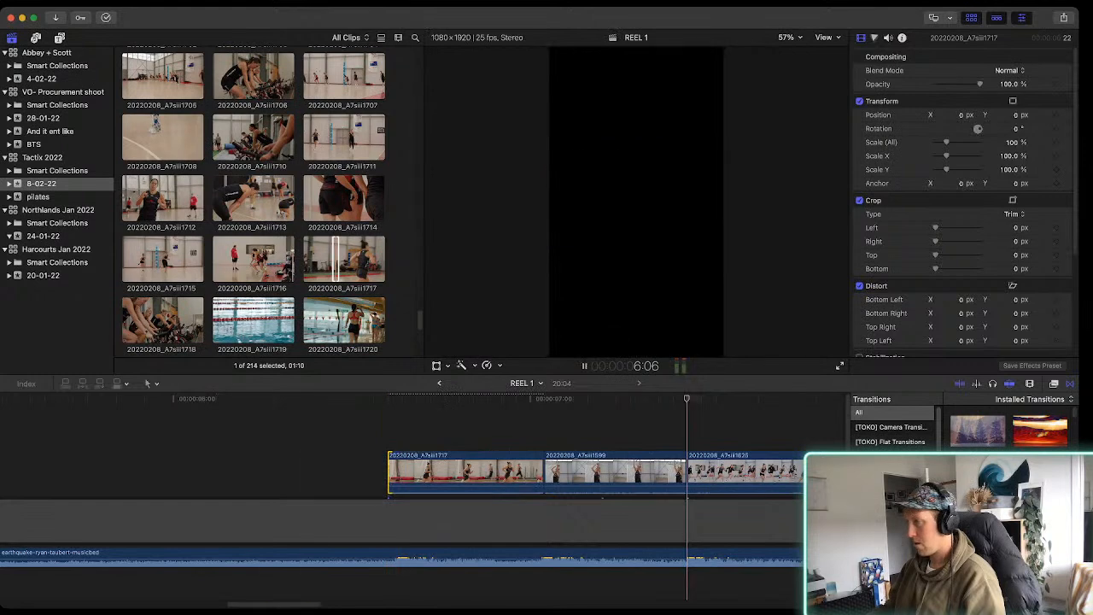
# Stop playback and set the Spatial Conform type of clip 20220208_A7siii1717 to Fill
pyautogui.press('space')
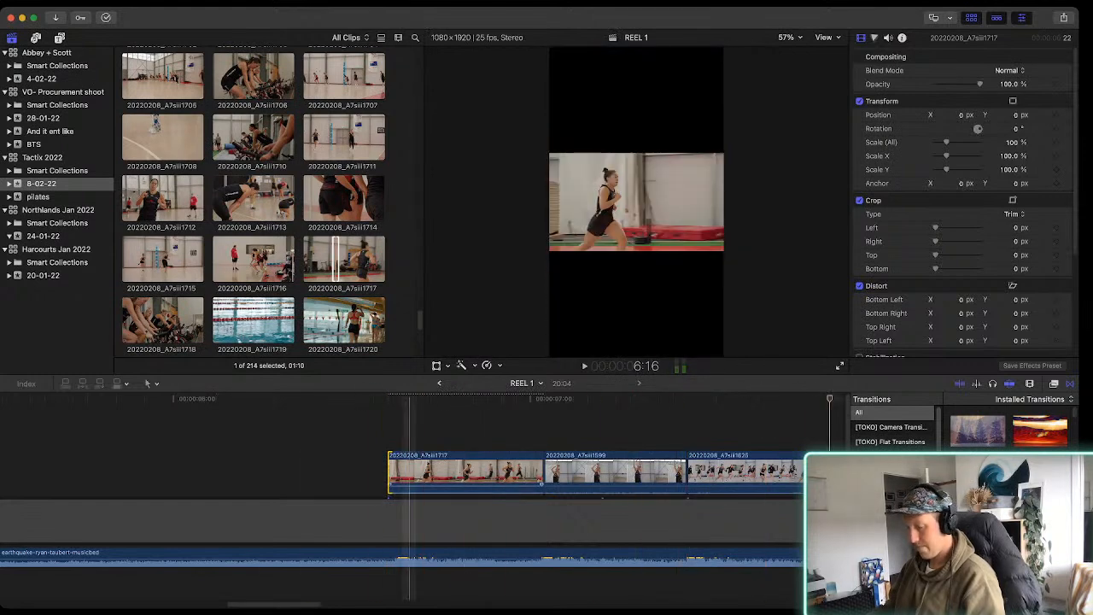
pyautogui.press('super+minus')
pyautogui.press('super+minus')
pyautogui.click(443, 473)
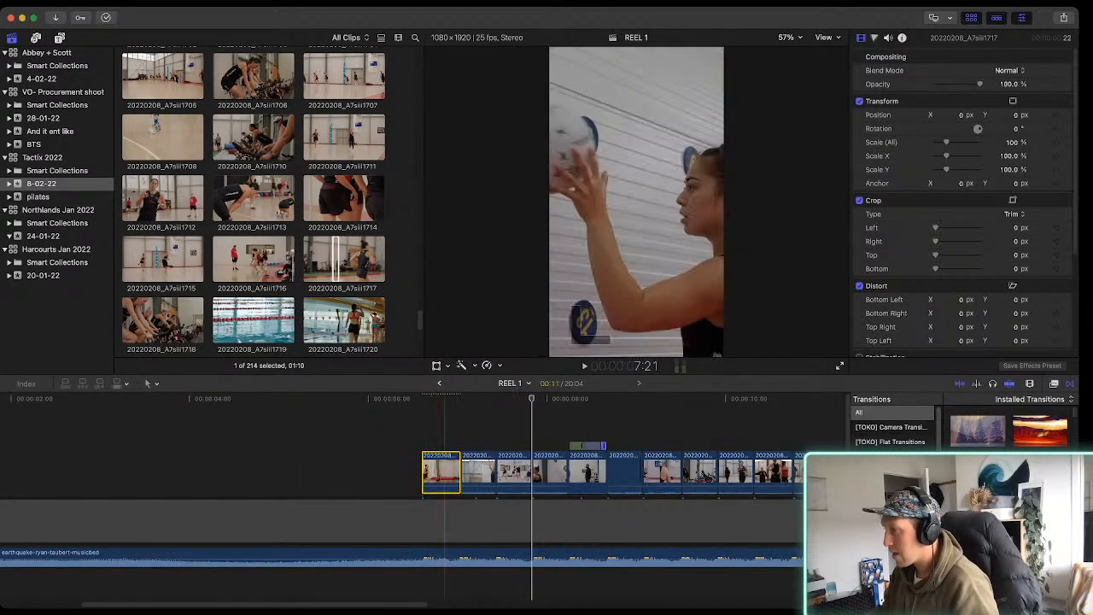
pyautogui.scroll(-5, 965, 202)
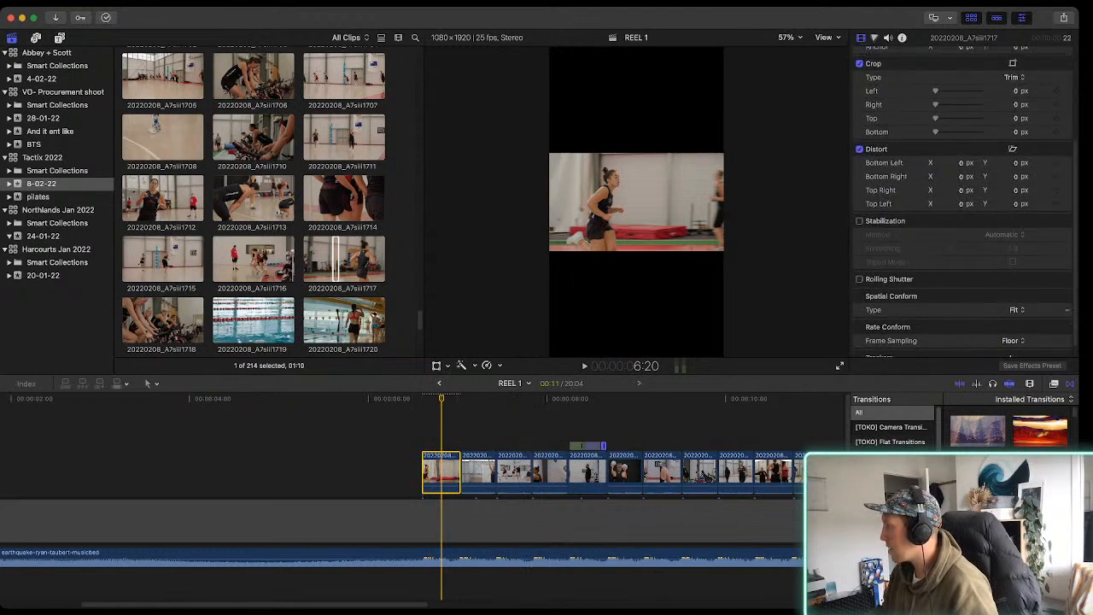
pyautogui.click(1015, 323)
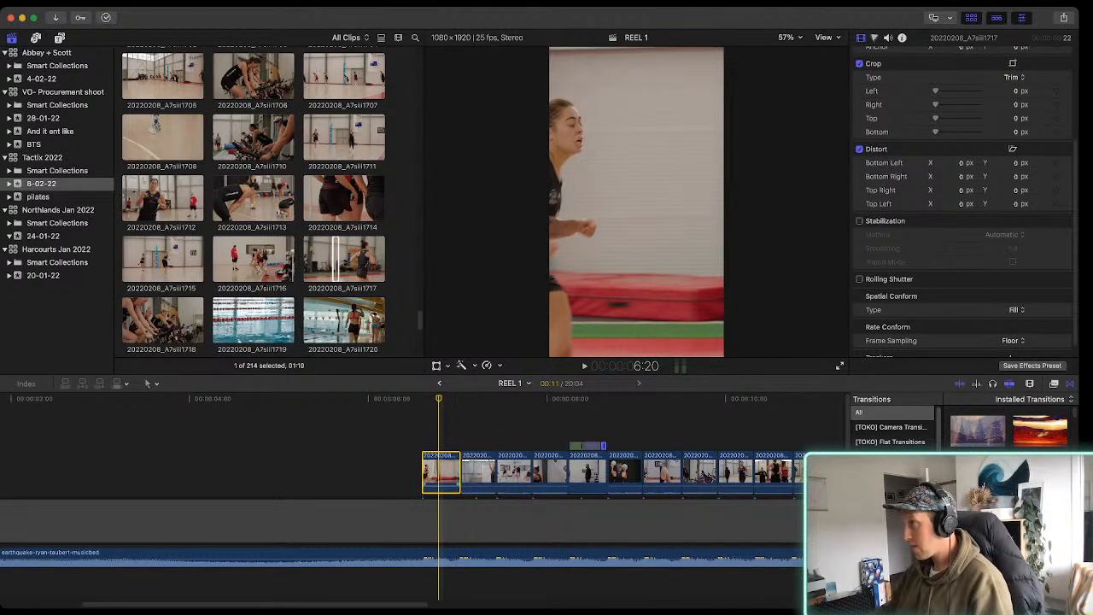
# Show the video scopes for clip 20220208_A7siii1599 and add a Color Curves correction to it
pyautogui.press('super+equal')
pyautogui.press('super+equal')
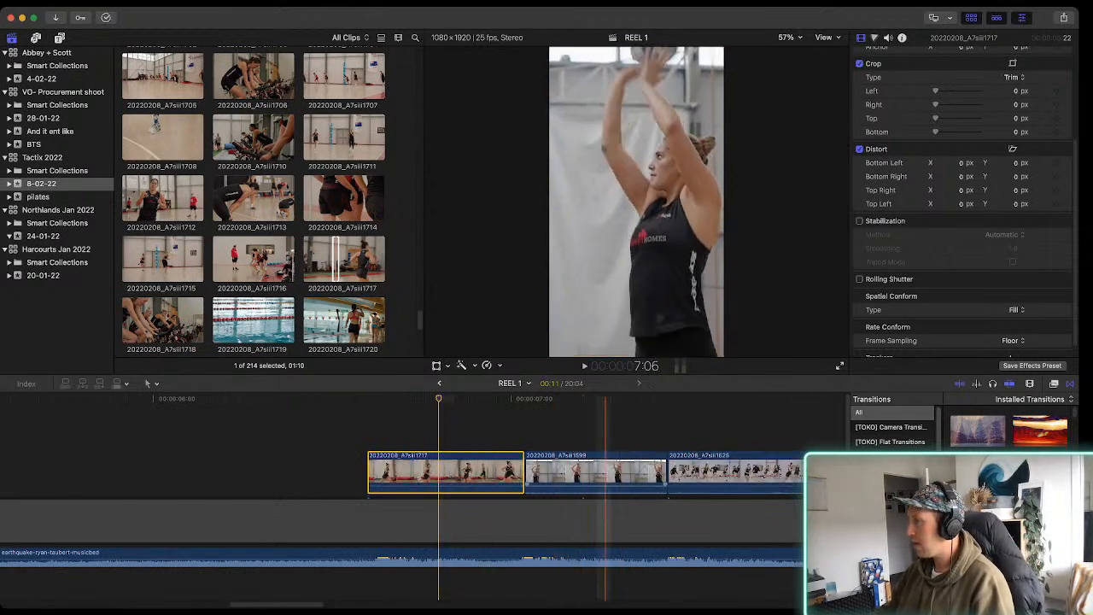
pyautogui.click(560, 474)
pyautogui.press('super+7')
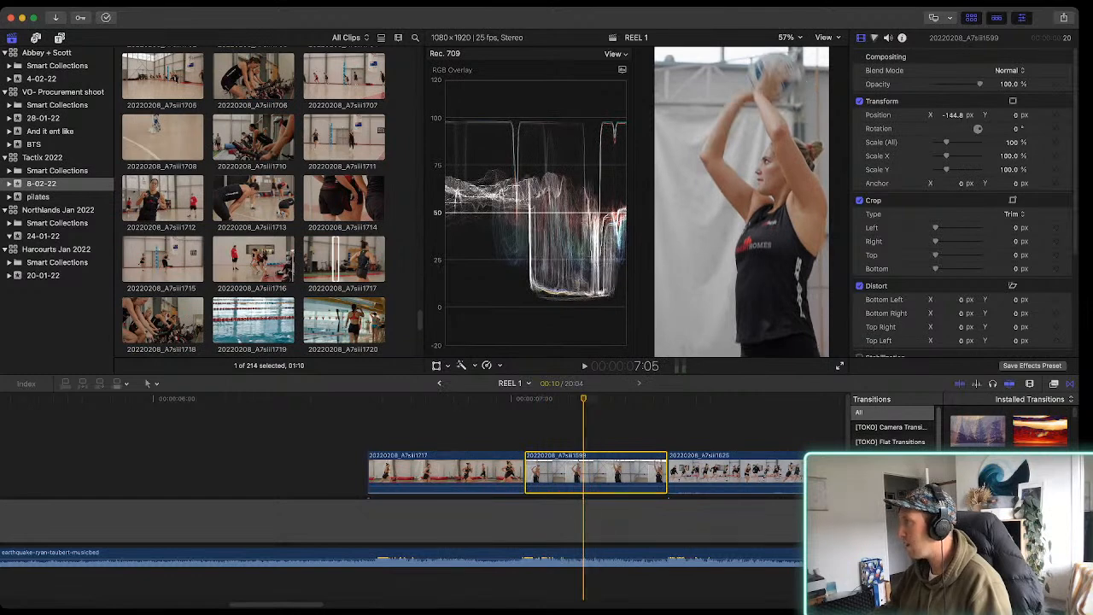
pyautogui.press('super+6')
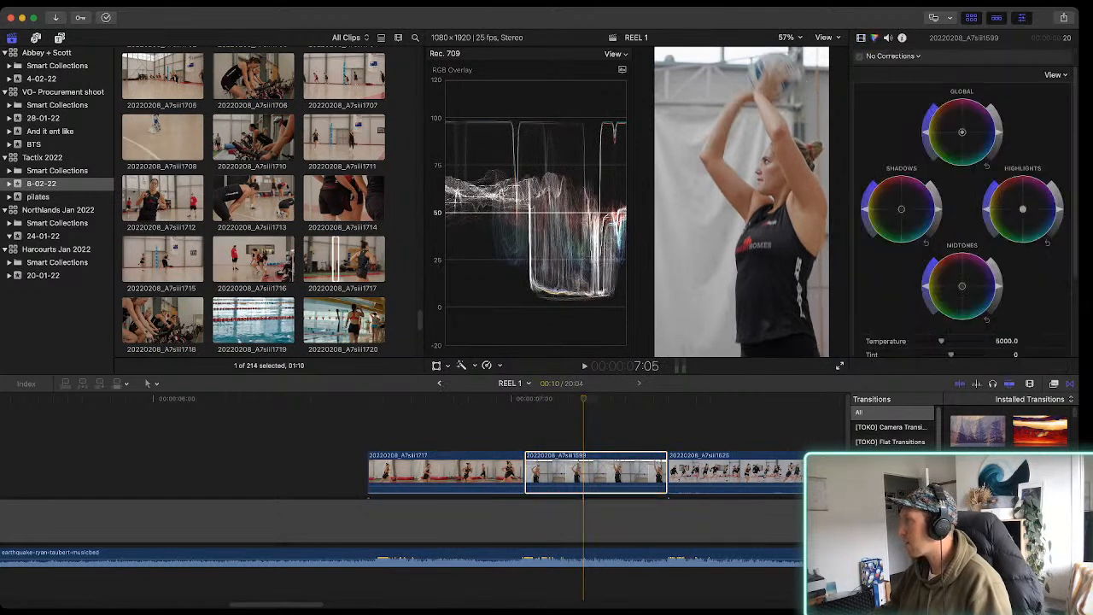
pyautogui.hotkey('alt', 'e')
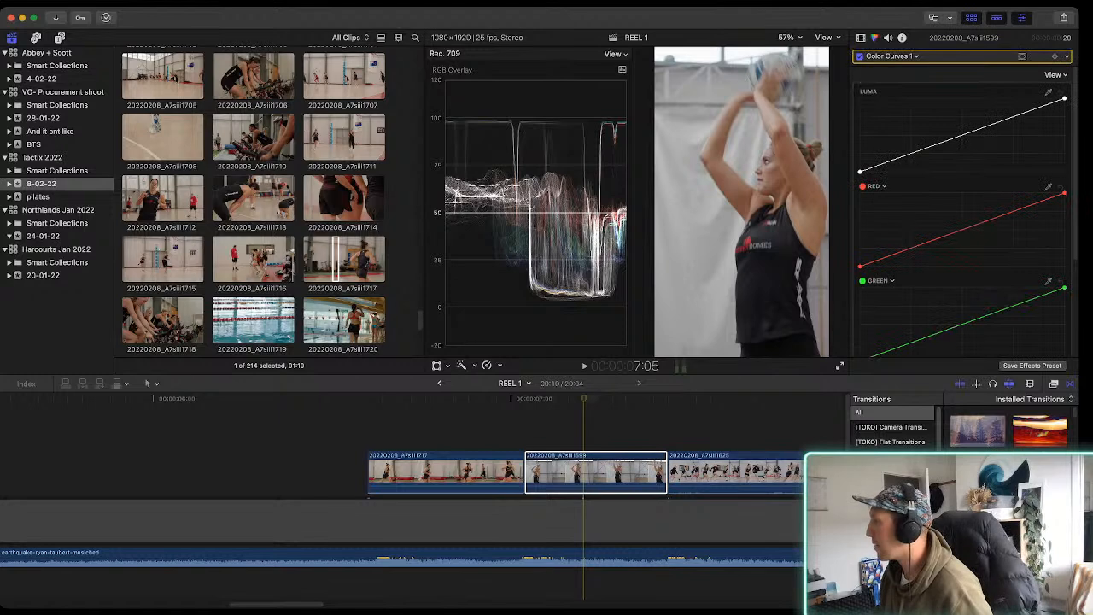
# Hide the browser for larger scopes, shift the red curve's highlight point slightly inward on clip 20220208_A7siii1599, and play it
pyautogui.moveTo(1063, 193); pyautogui.dragTo(1063, 194)
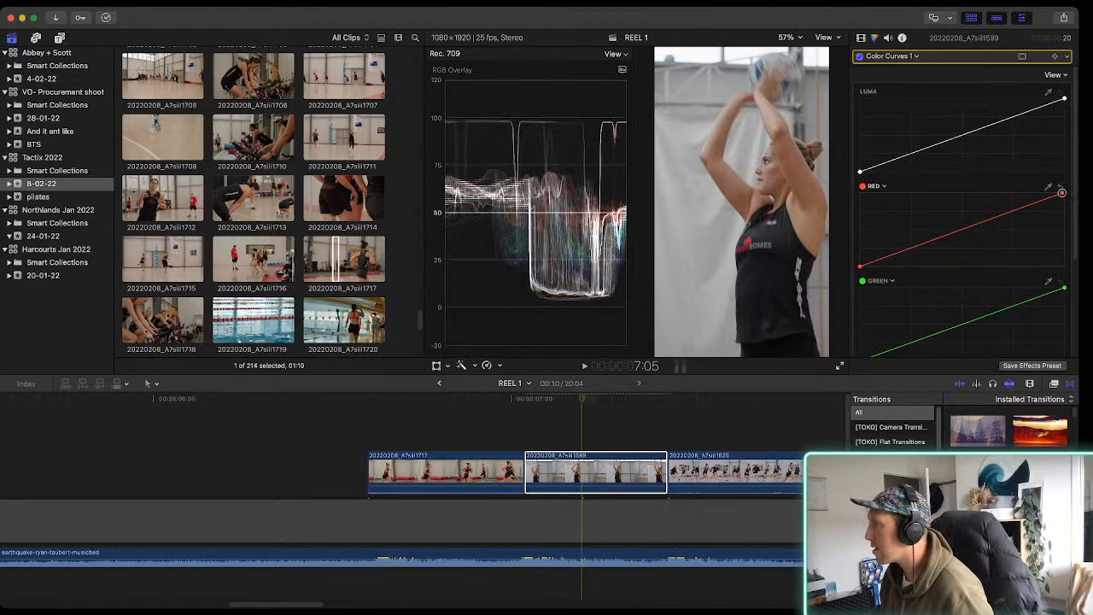
pyautogui.press('ctrl+super+1')
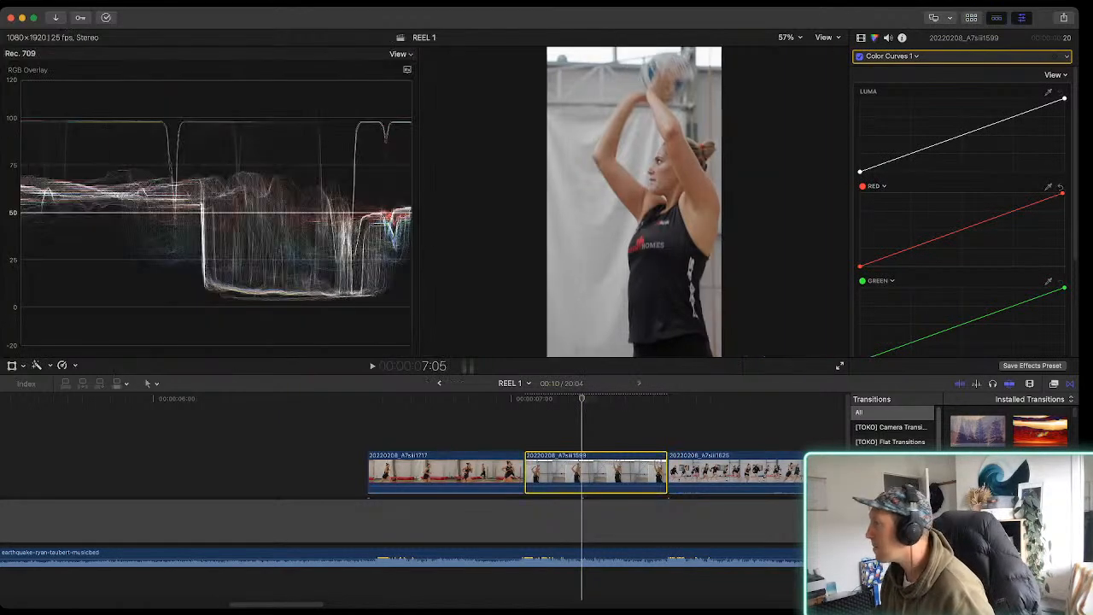
pyautogui.moveTo(1062, 194)
pyautogui.mouseDown()
pyautogui.moveTo(1051, 192)
pyautogui.moveTo(1061, 192)
pyautogui.mouseUp()
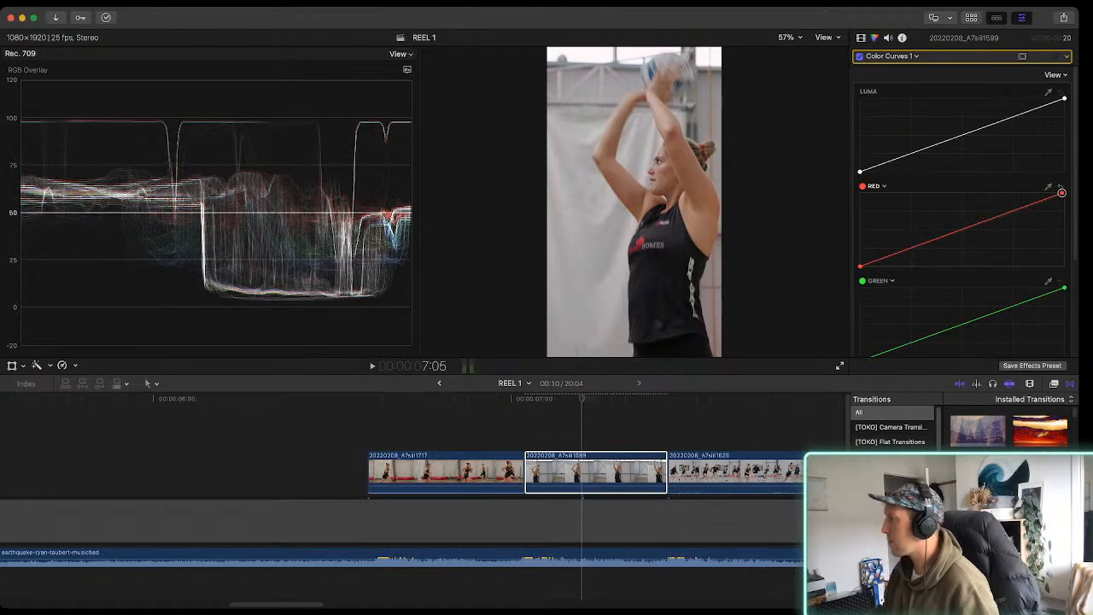
pyautogui.click(584, 471)
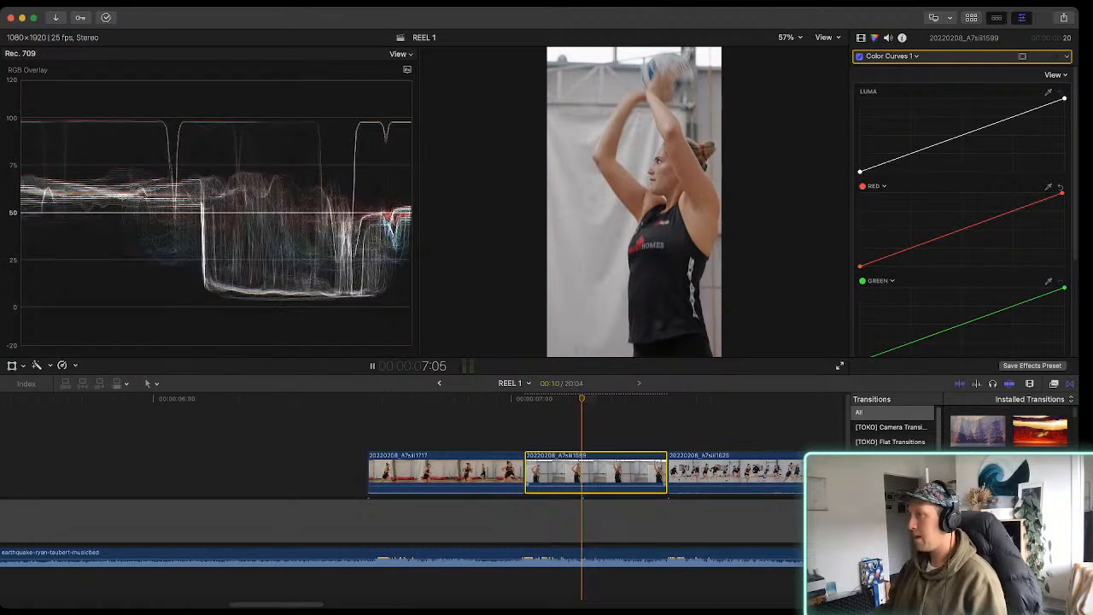
pyautogui.press('space')
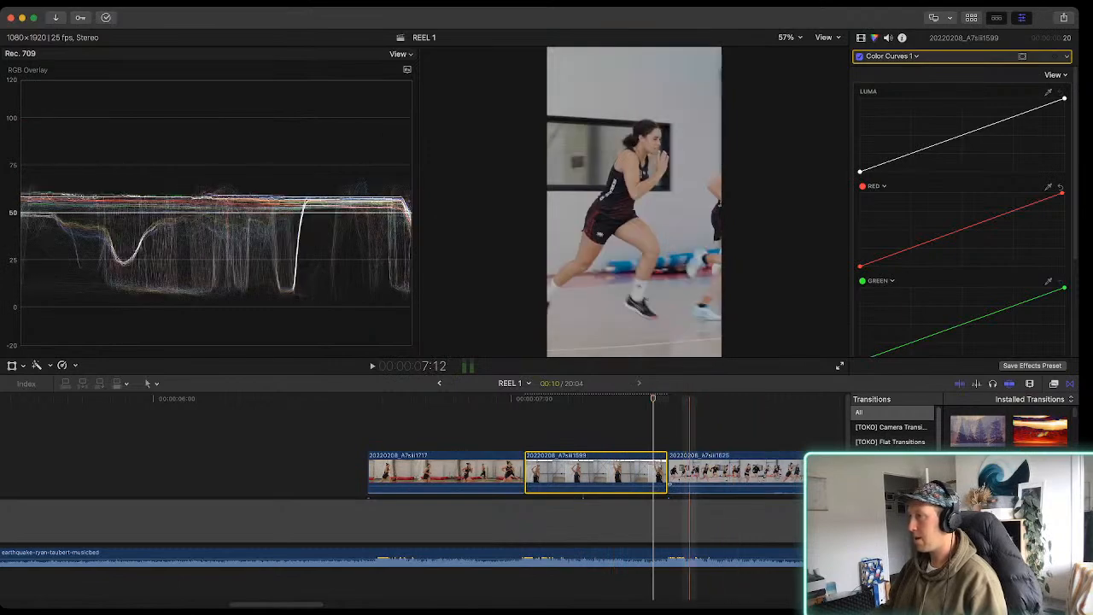
# Extend the start of clip 20220208_A7siii1717 earlier, just before the 6-second mark, making it 01:03 long
pyautogui.hscroll(10, 410, 478)
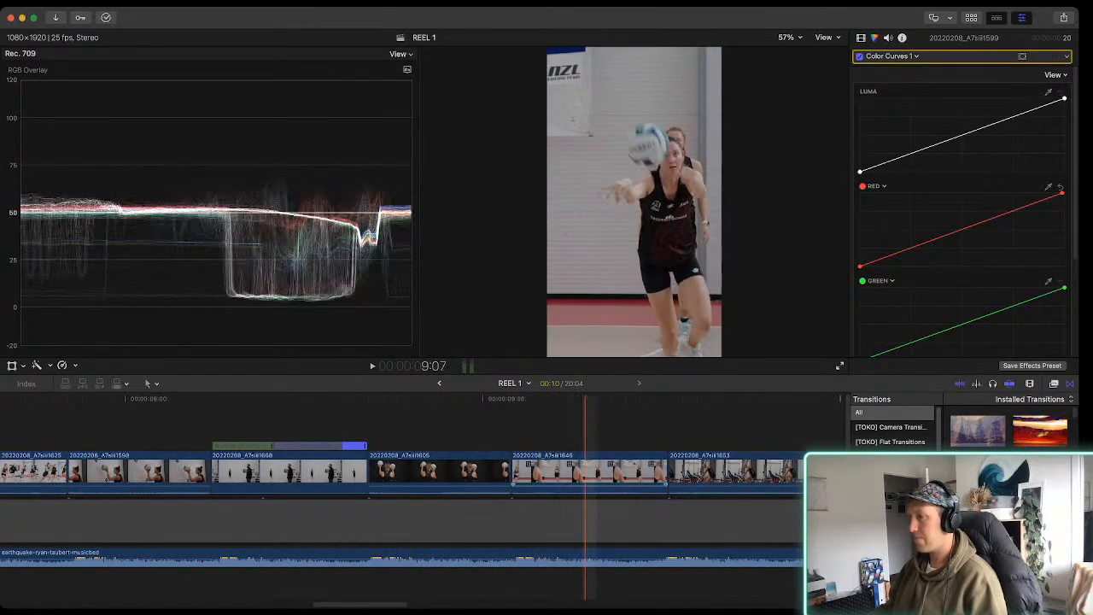
pyautogui.hscroll(-20, 462, 478)
pyautogui.hscroll(12, 462, 478)
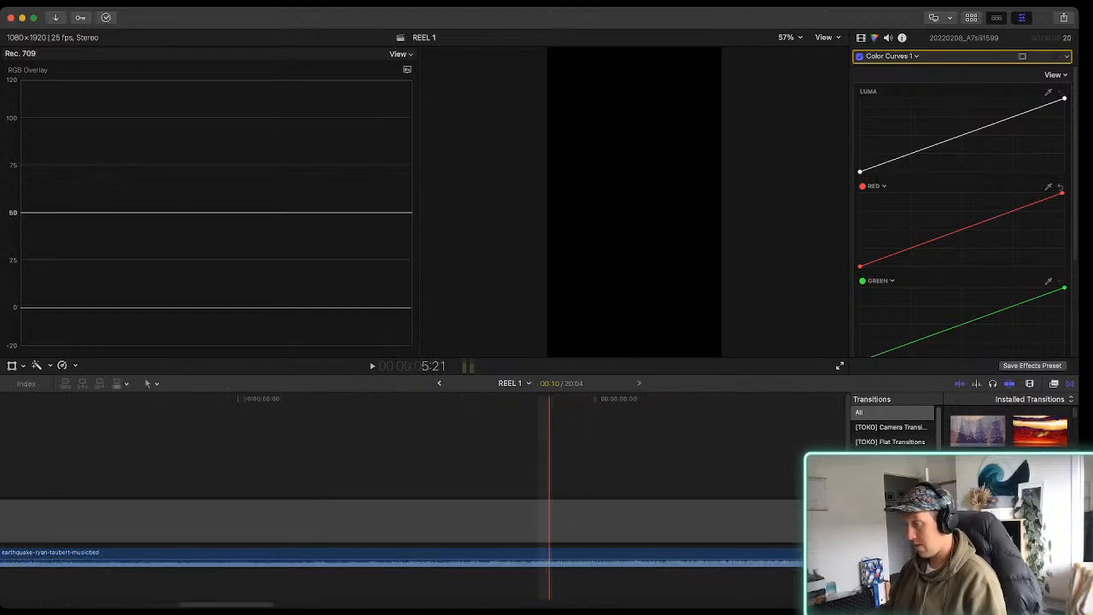
pyautogui.press('super+minus')
pyautogui.hscroll(2, 667, 478)
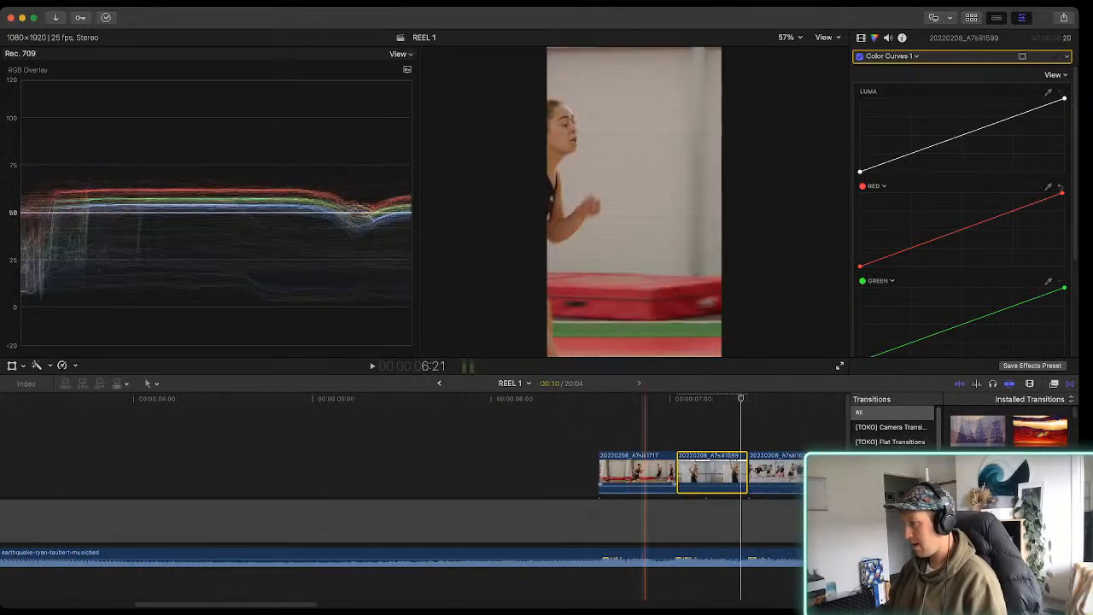
pyautogui.click(635, 472)
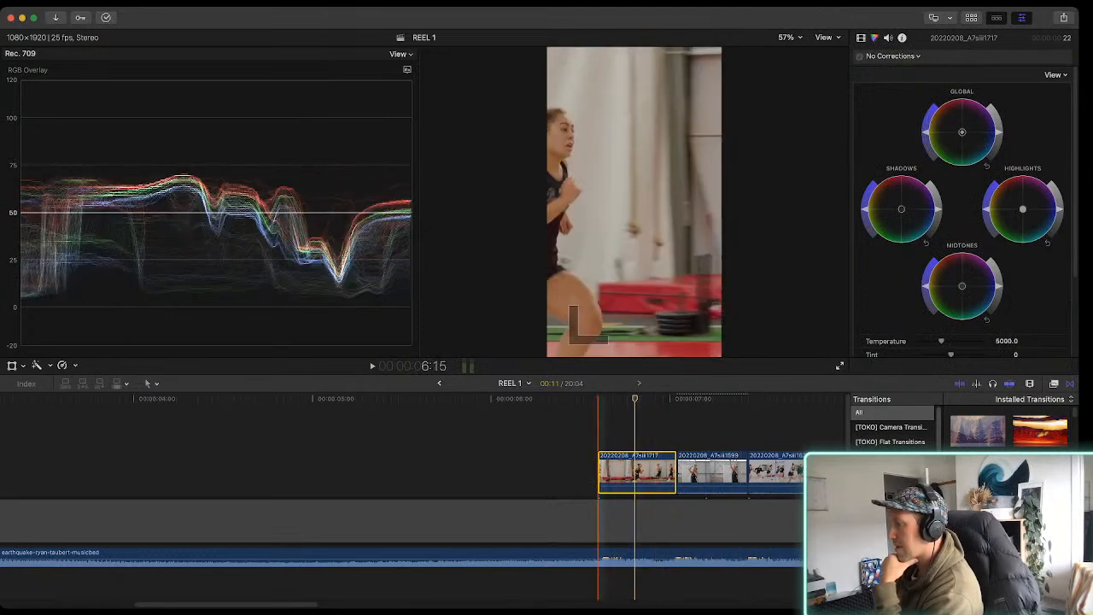
pyautogui.moveTo(599, 472); pyautogui.dragTo(479, 472)
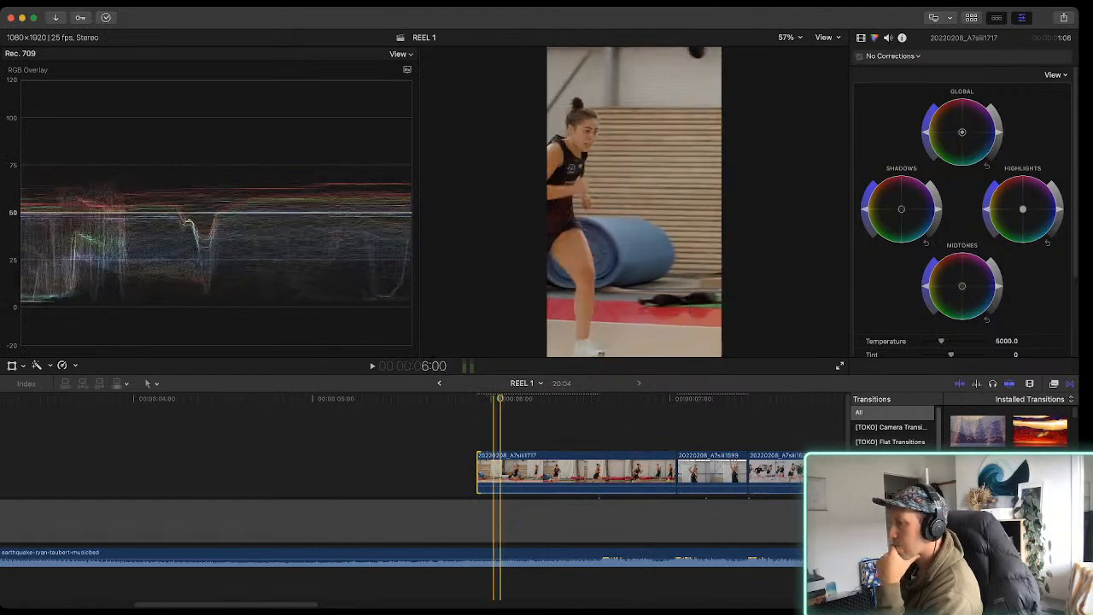
pyautogui.press('Right')
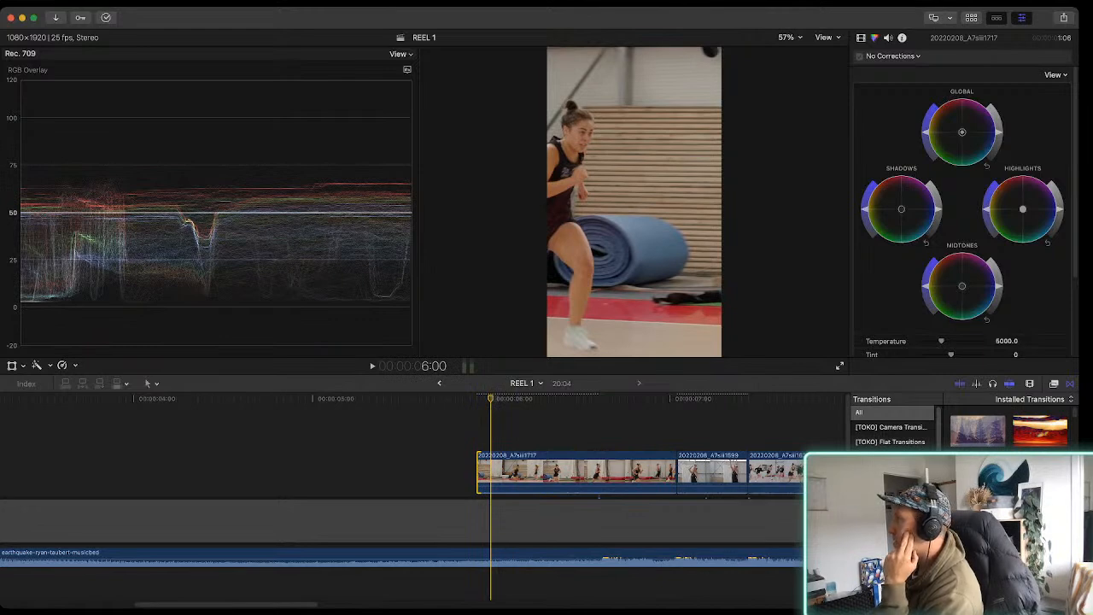
# Add a Color Curves correction to clip 20220208_A7siii1717 and try adjusting the red curve's highlight point
pyautogui.click(520, 472)
pyautogui.moveTo(1064, 193)
pyautogui.mouseDown()
pyautogui.moveTo(859, 187)
pyautogui.moveTo(1064, 178)
pyautogui.moveTo(1064, 193)
pyautogui.mouseUp()
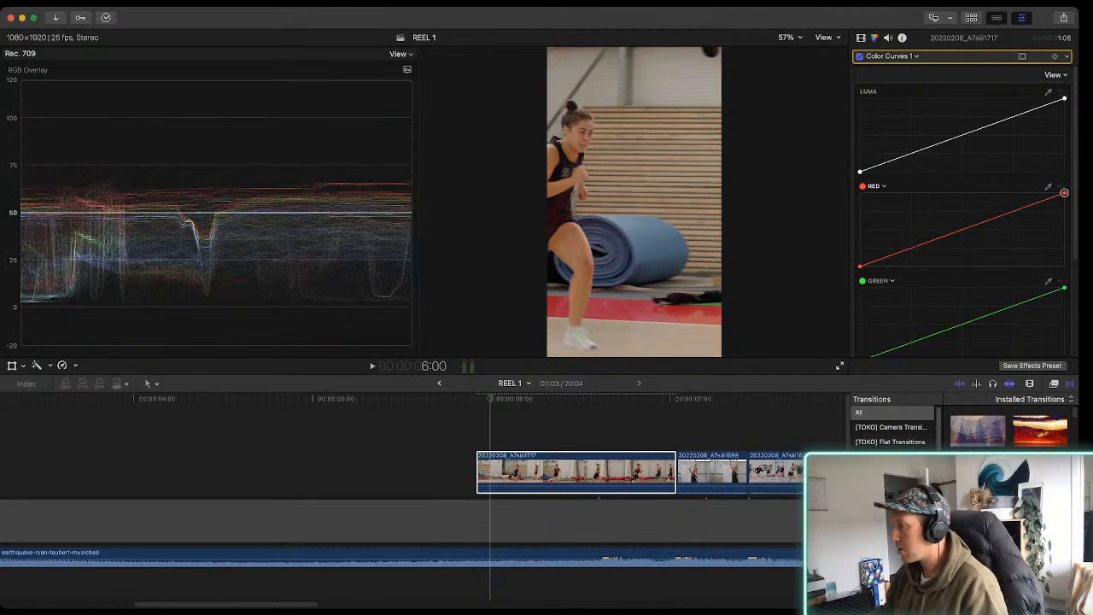
pyautogui.click(577, 472)
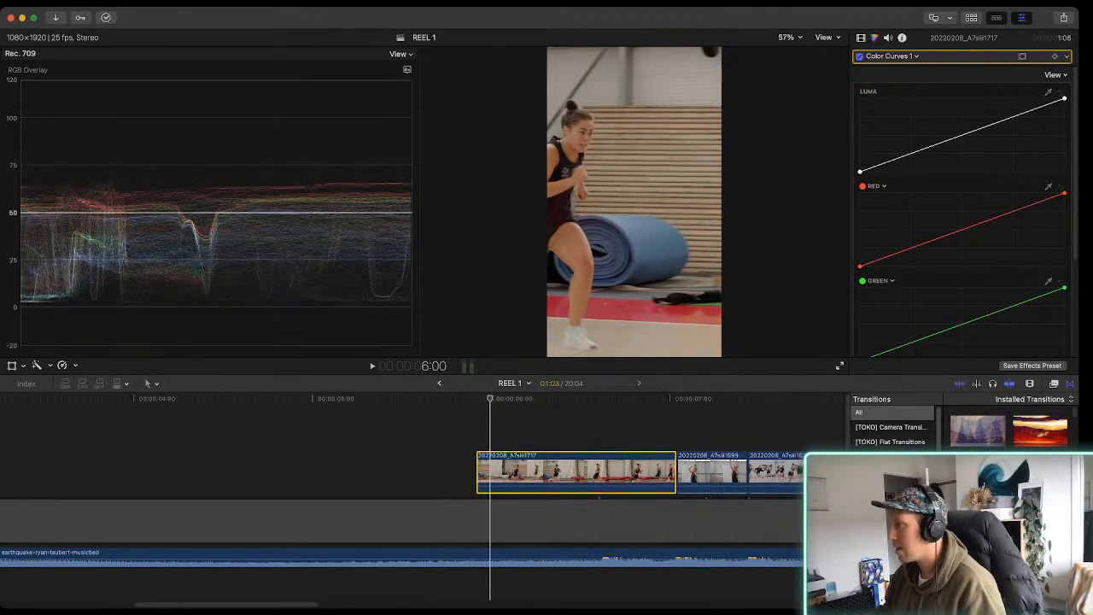
# Shift the image of clip 20220208_A7siii1717 horizontally to the right within the vertical frame
pyautogui.hotkey('shift', 't')
pyautogui.moveTo(634, 202); pyautogui.dragTo(818, 202)
pyautogui.hotkey('shift', 't')
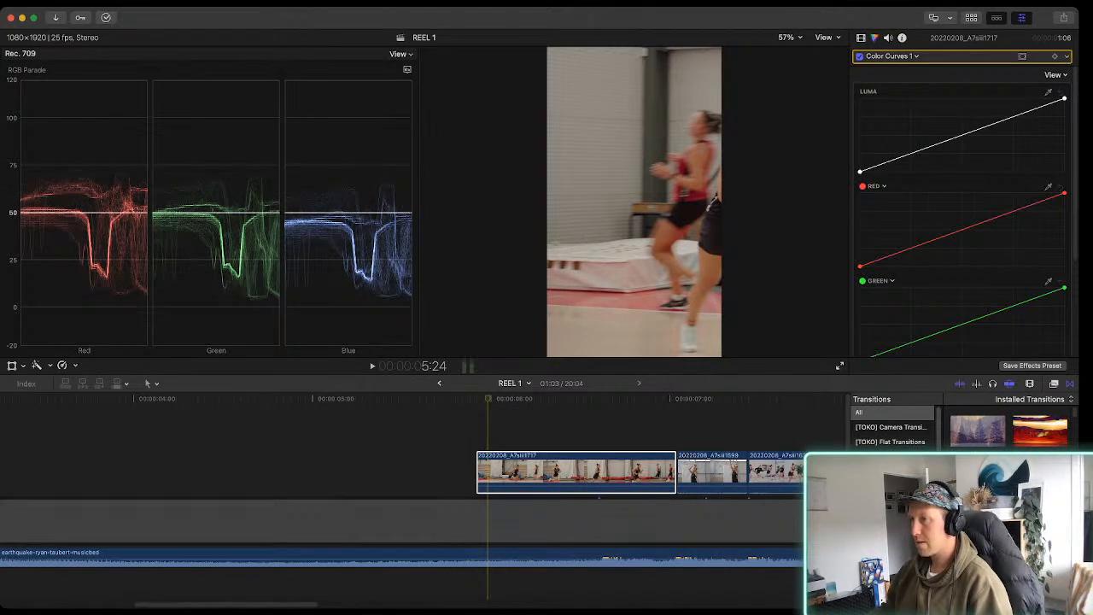
# Switch the waveform scope from RGB Parade to RGB Overlay at the start of clip 20220208_A7siii1717
pyautogui.click(488, 471)
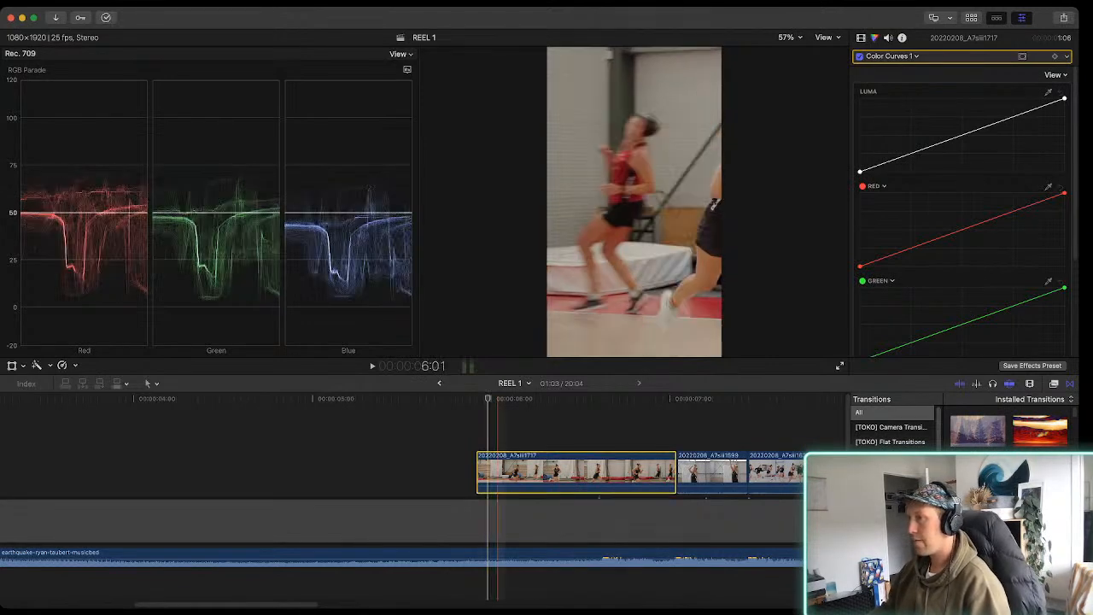
pyautogui.click(963, 128)
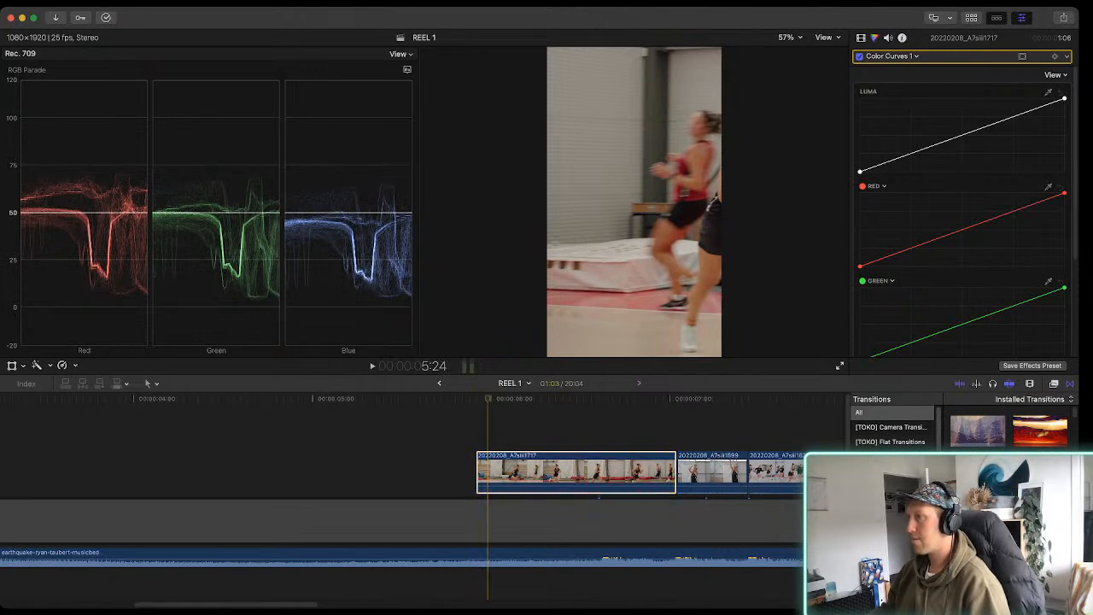
pyautogui.click(435, 171)
pyautogui.click(489, 471)
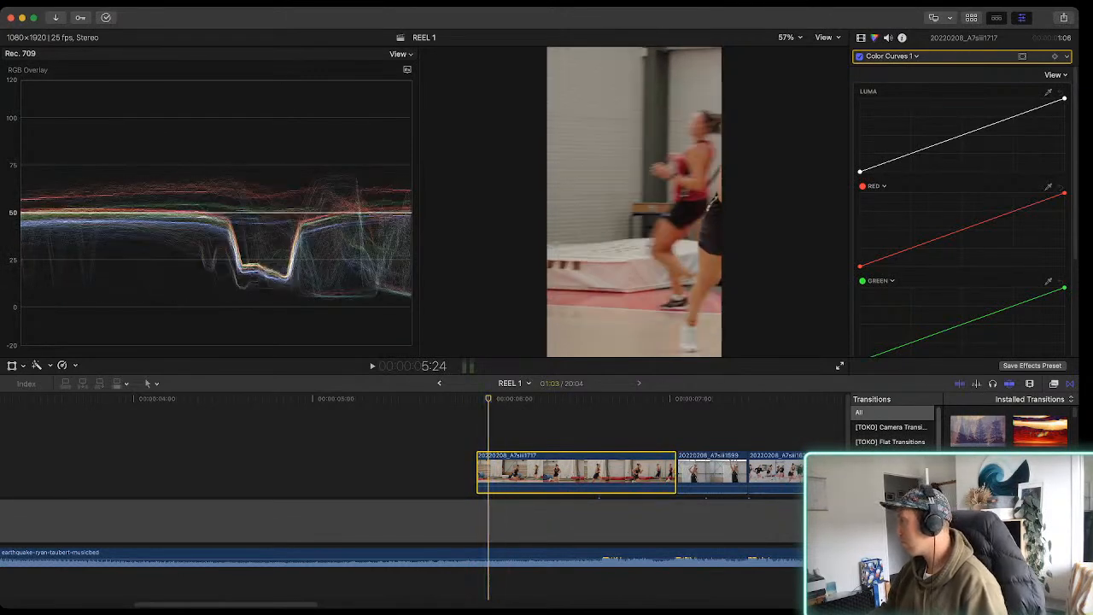
# Move the blue curve's highlight point inward along the top to lift the blues in clip 20220208_A7siii1717
pyautogui.scroll(-5, 962, 205)
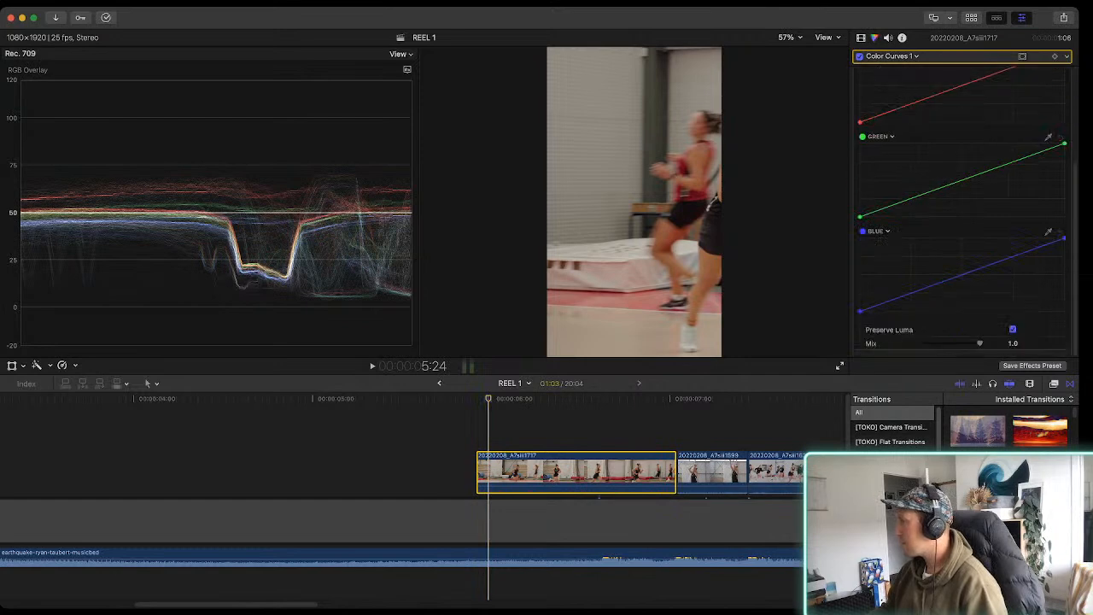
pyautogui.moveTo(1065, 238)
pyautogui.mouseDown()
pyautogui.moveTo(1052, 238)
pyautogui.moveTo(1064, 238)
pyautogui.mouseUp()
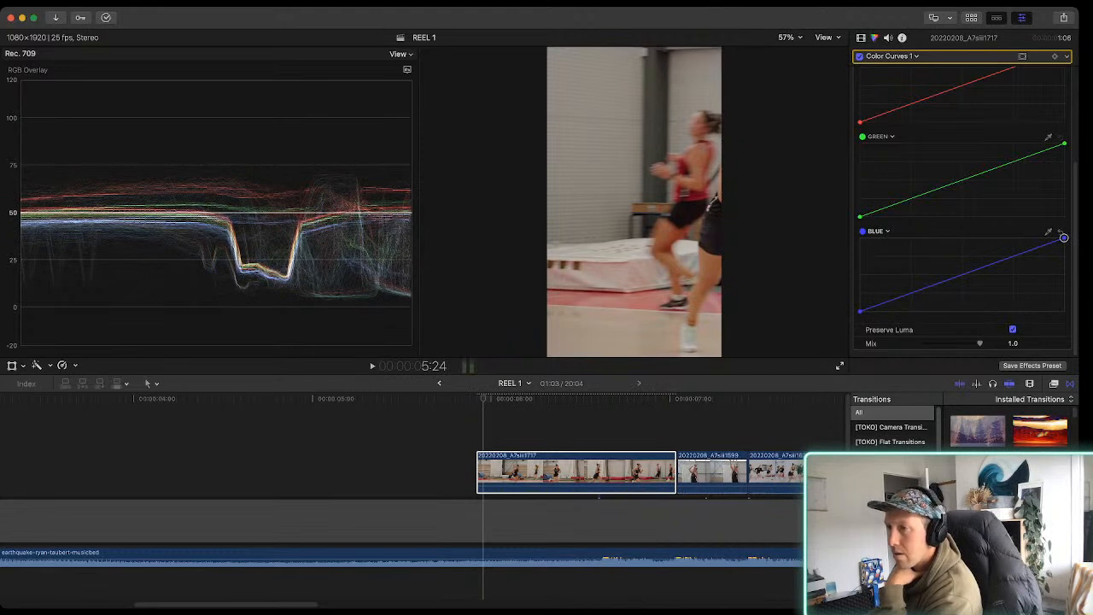
pyautogui.moveTo(1054, 240); pyautogui.dragTo(1047, 242)
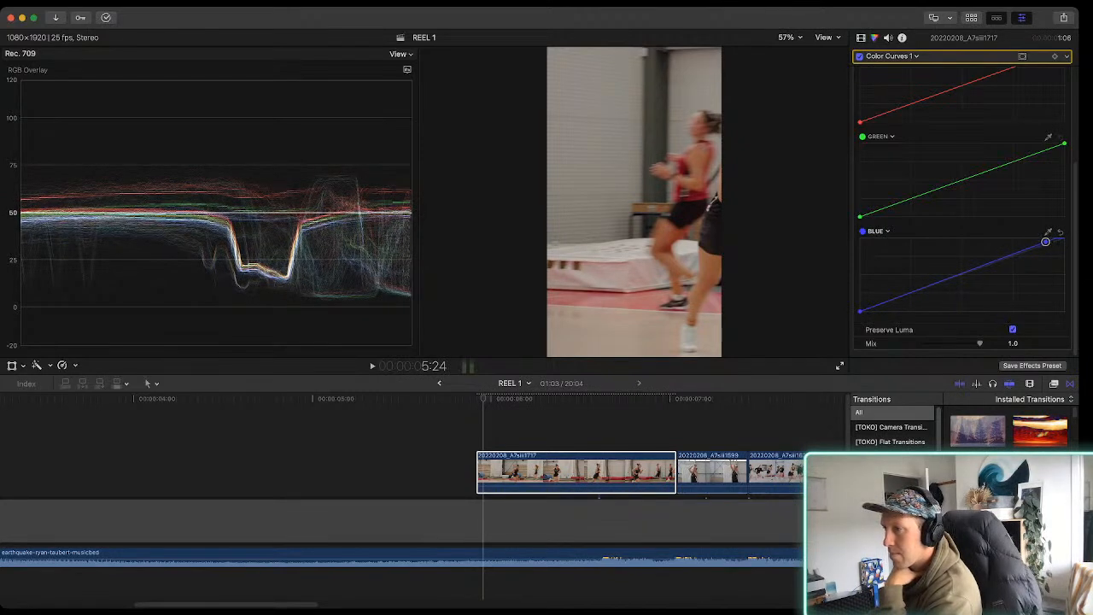
pyautogui.moveTo(1043, 243); pyautogui.dragTo(1042, 238)
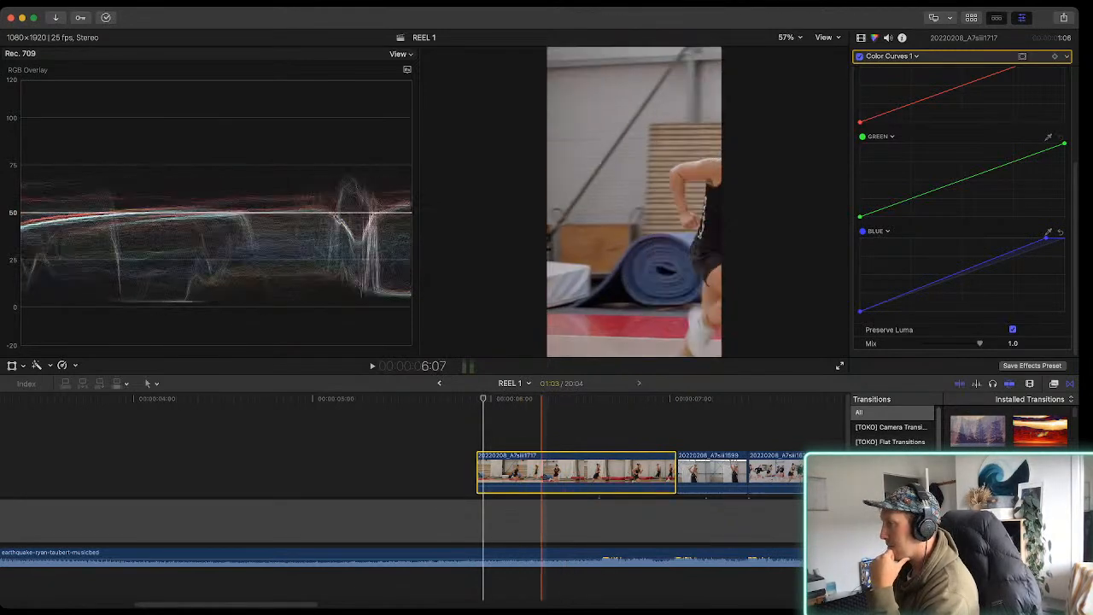
# Move the image of clip 20220208_A7siii1717 to the left at frame 6:15 so the runner sits within the vertical frame
pyautogui.click(602, 472)
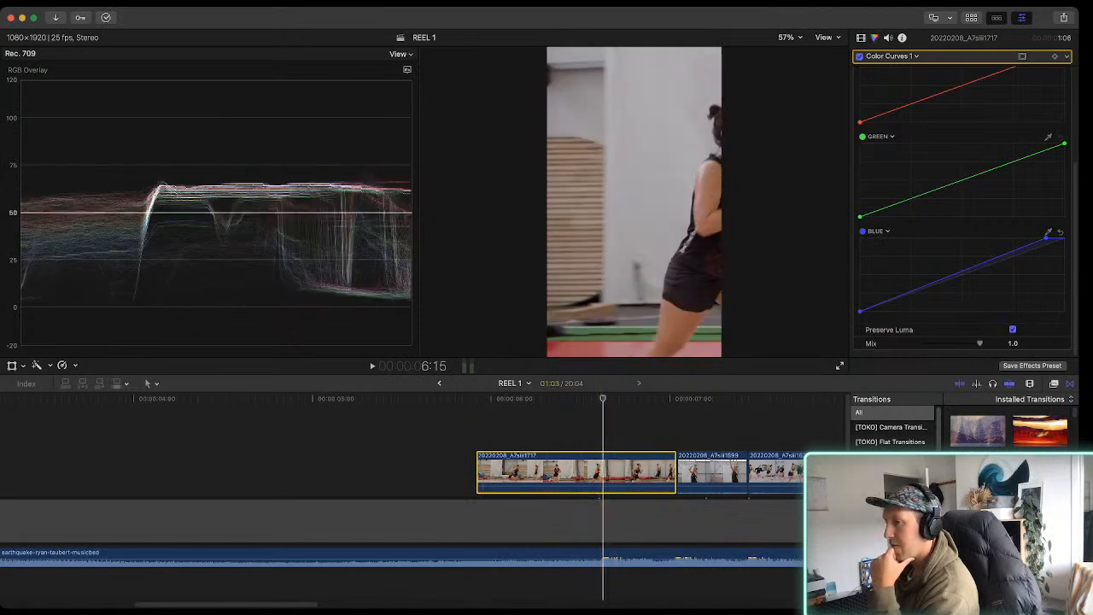
pyautogui.hotkey('shift', 't')
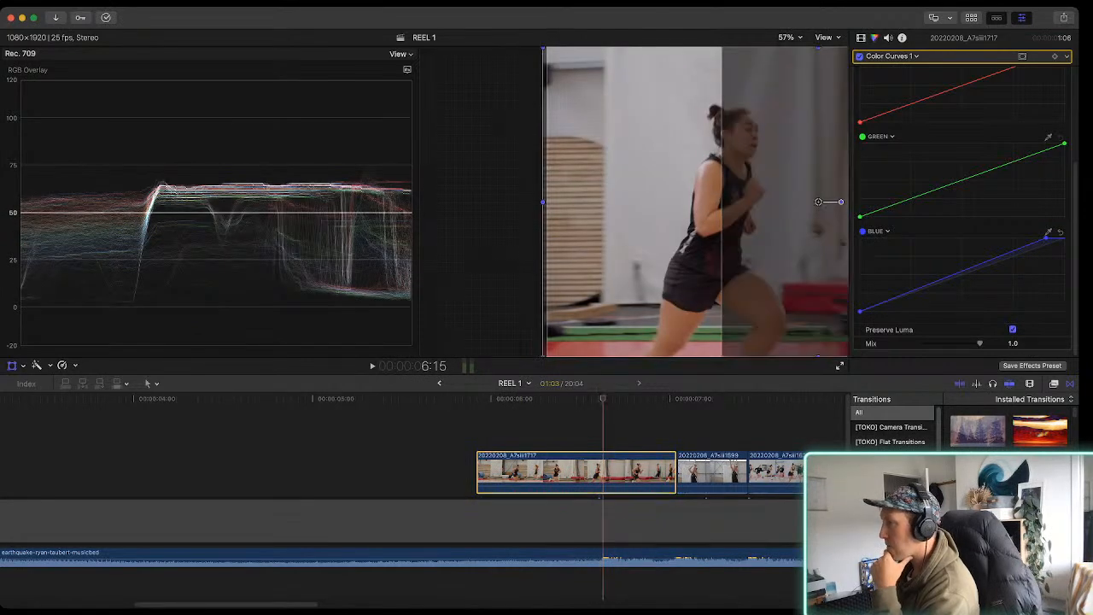
pyautogui.moveTo(818, 200); pyautogui.dragTo(703, 202)
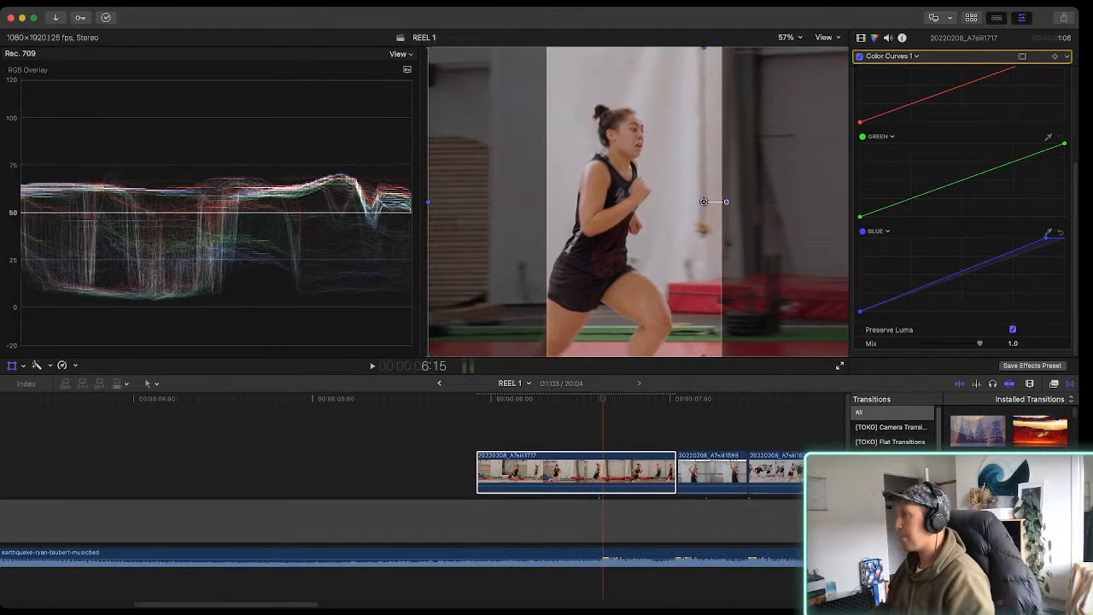
pyautogui.hotkey('shift', 't')
# Play clip 20220208_A7siii1717 and switch off its Color Curves correction at frame 6:13 to compare the uncorrected image
pyautogui.click(530, 471)
pyautogui.press('space')
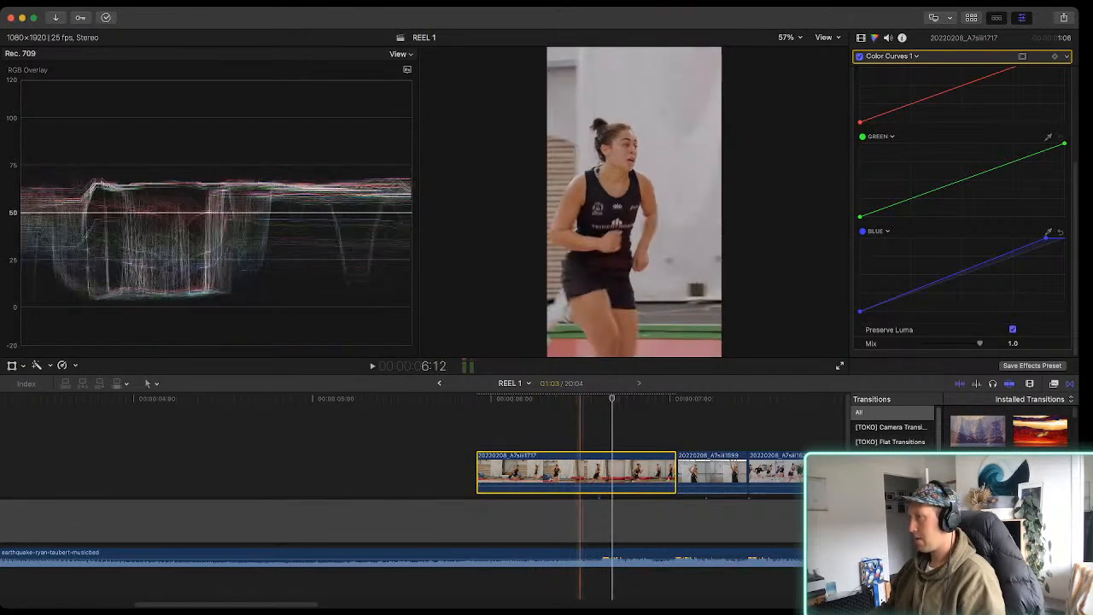
pyautogui.press('space')
pyautogui.click(586, 472)
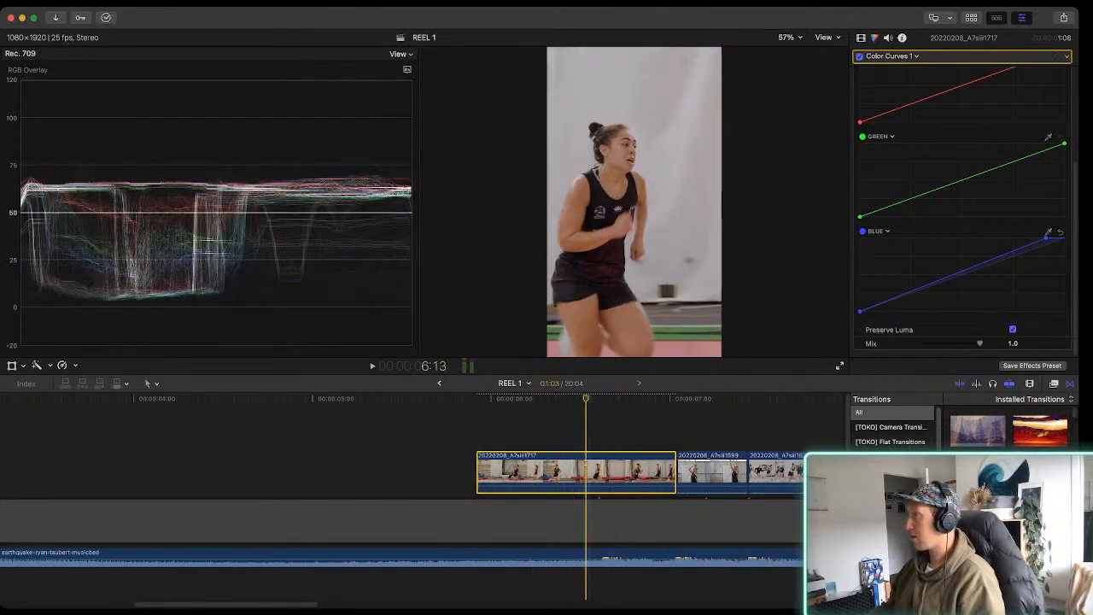
pyautogui.click(859, 57)
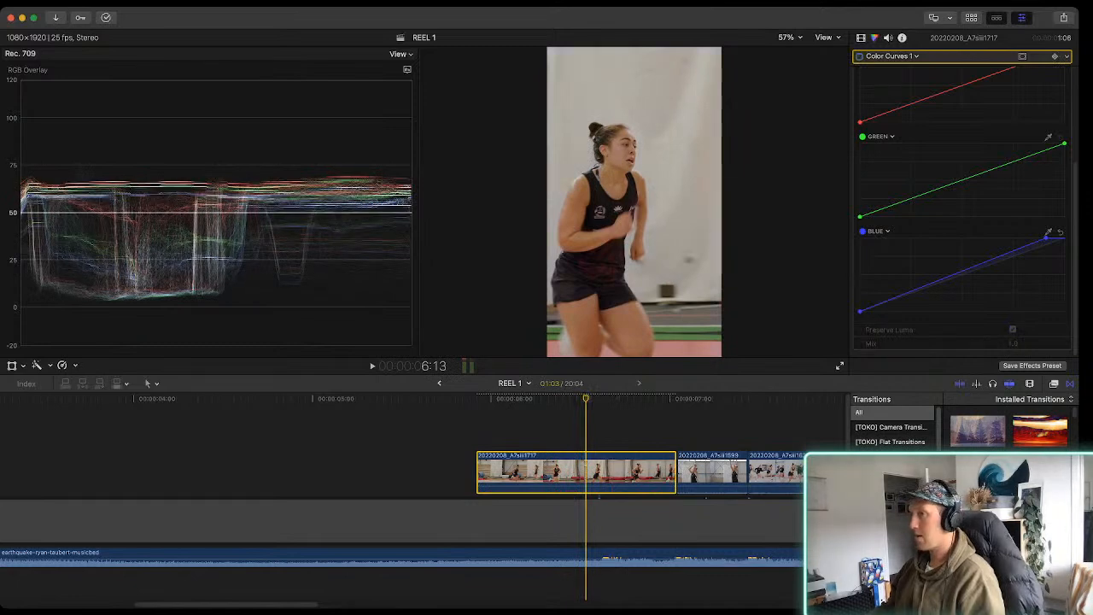
# Compare clip 20220208_A7siii1717 with and without its Color Curves correction at frame 6:13, leaving the correction on
pyautogui.click(859, 56)
pyautogui.click(859, 57)
pyautogui.click(859, 56)
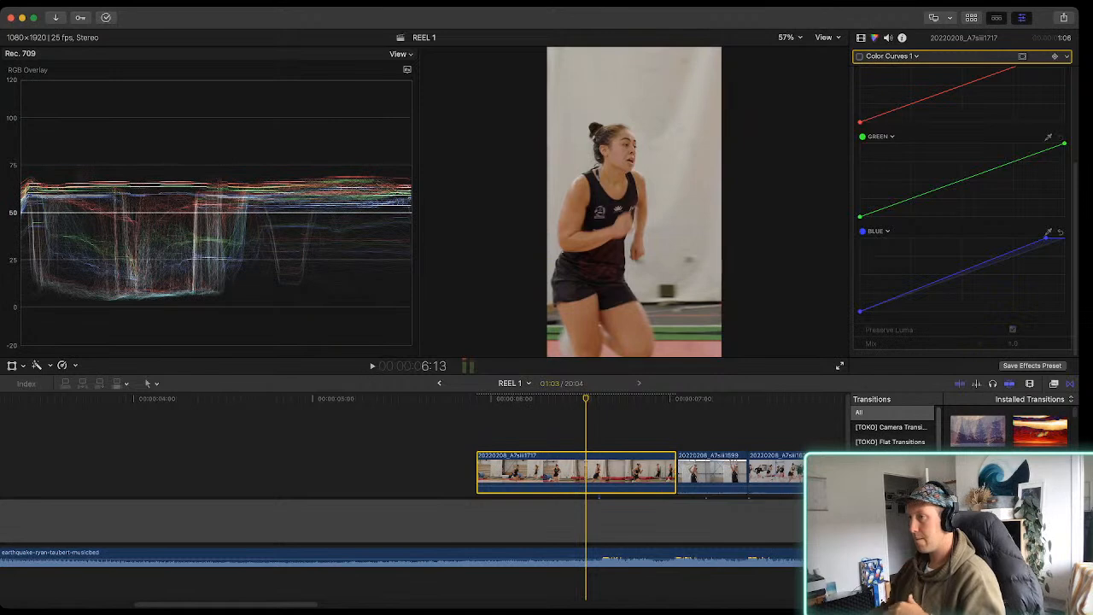
pyautogui.click(860, 57)
pyautogui.click(859, 56)
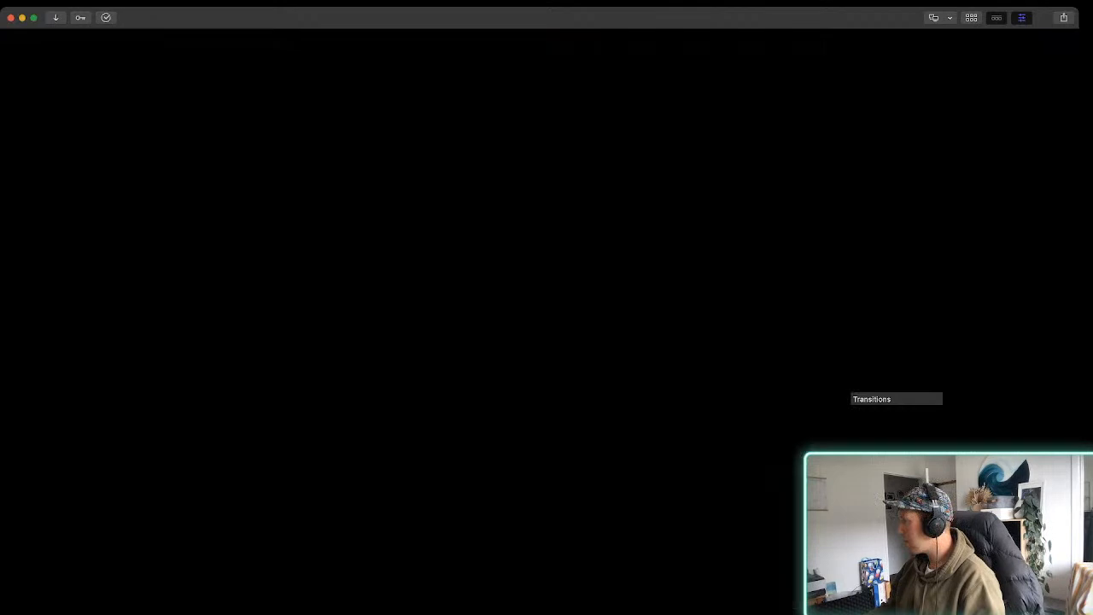
# Move the blue curve's highlight point slightly back outward along the top for clip 20220208_A7siii1717 and play the clip
pyautogui.moveTo(1046, 237); pyautogui.dragTo(1051, 237)
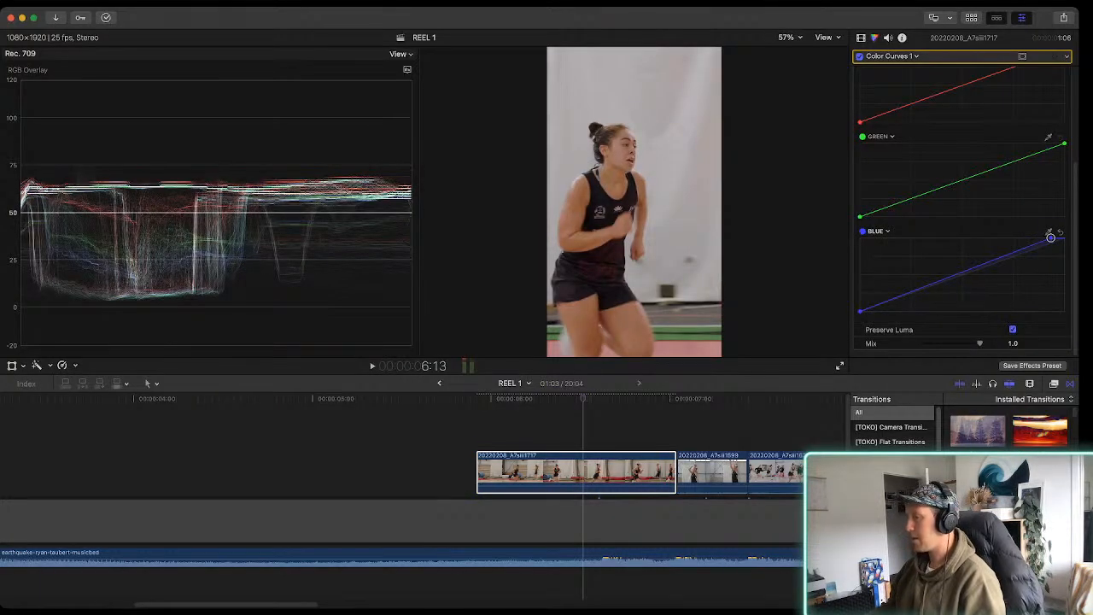
pyautogui.press('space')
pyautogui.press('space')
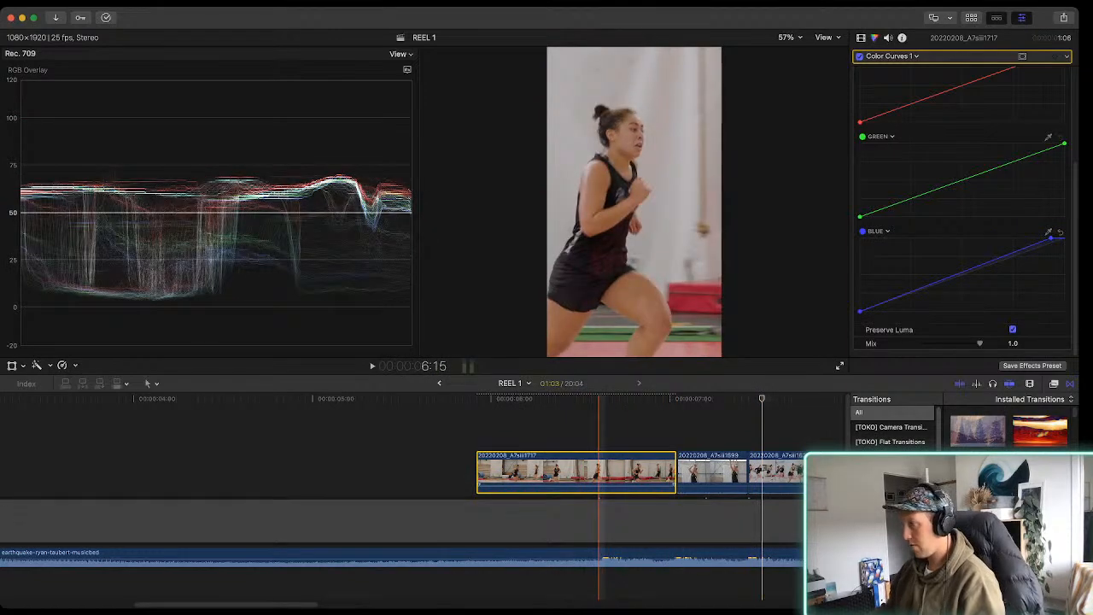
# Return to the INtense training project and select the dumbbell-row clip 20220208_A7siii1554 at 52:21
pyautogui.press('super+minus')
pyautogui.hscroll(3, 598, 474)
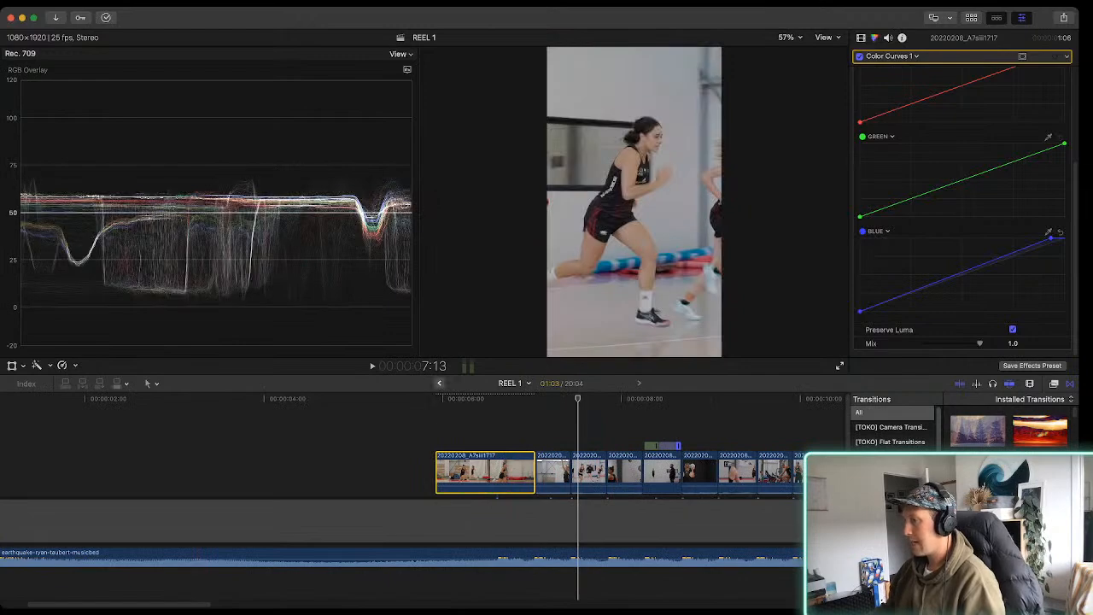
pyautogui.click(439, 383)
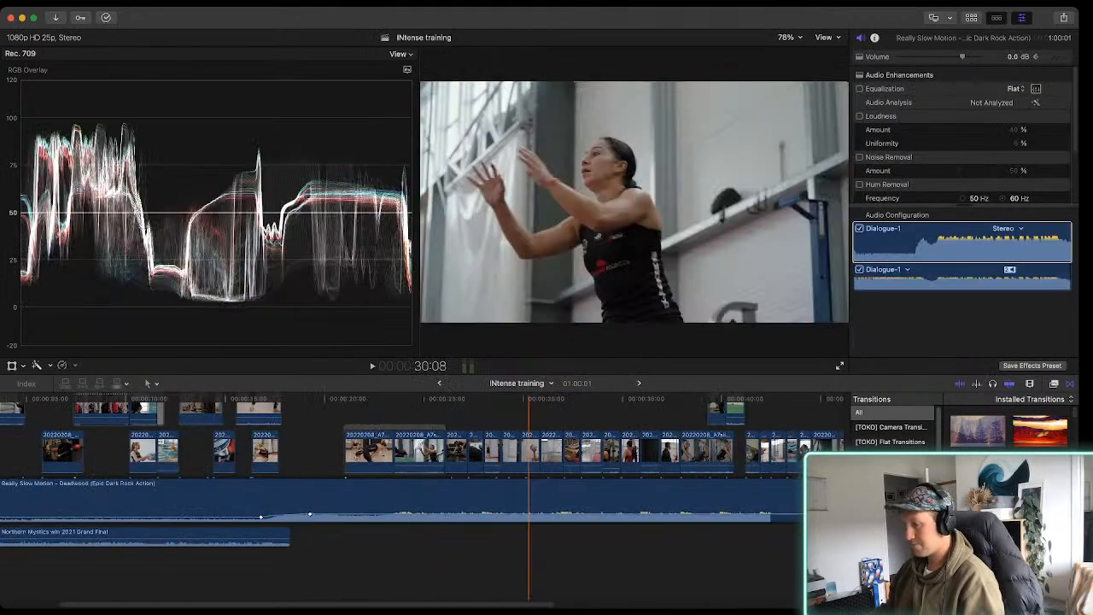
pyautogui.hscroll(5, 538, 474)
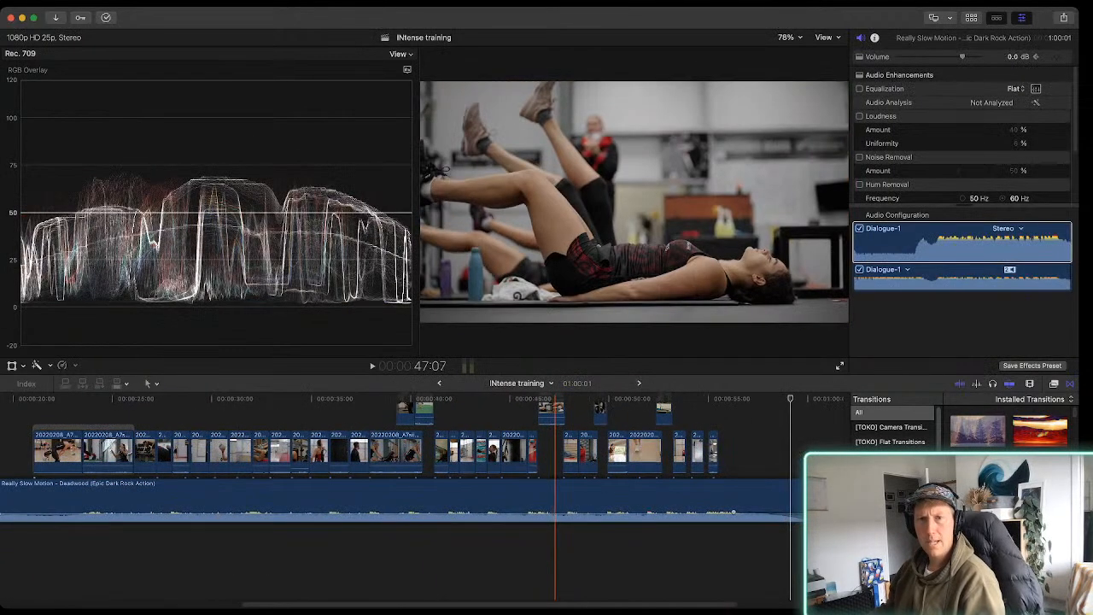
pyautogui.press('super+equal')
pyautogui.press('super+equal')
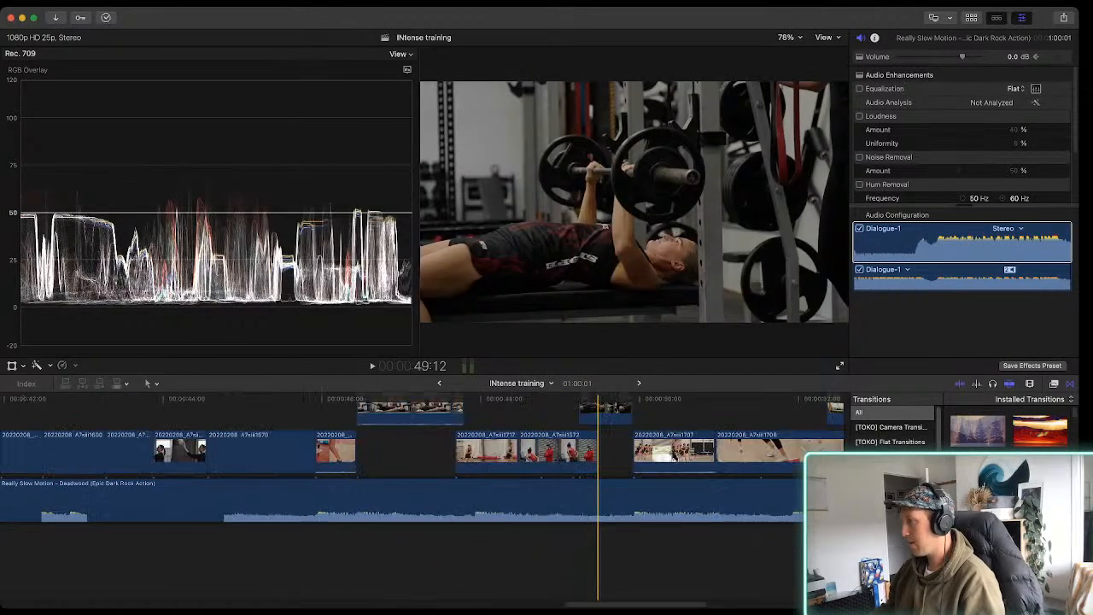
pyautogui.hscroll(4, 598, 474)
pyautogui.scroll(1, 627, 475)
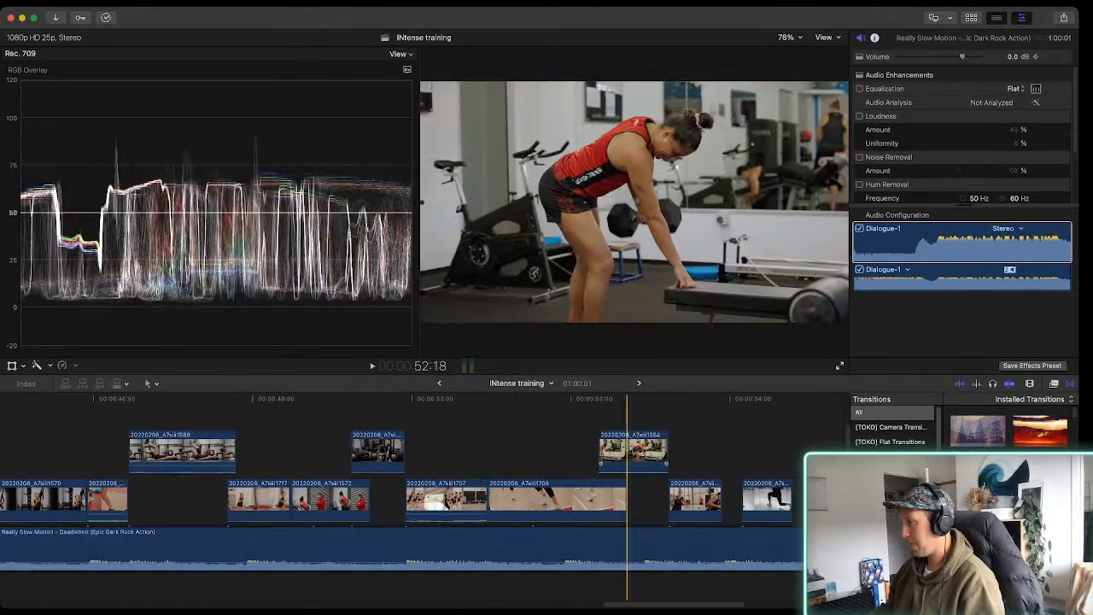
pyautogui.click(639, 451)
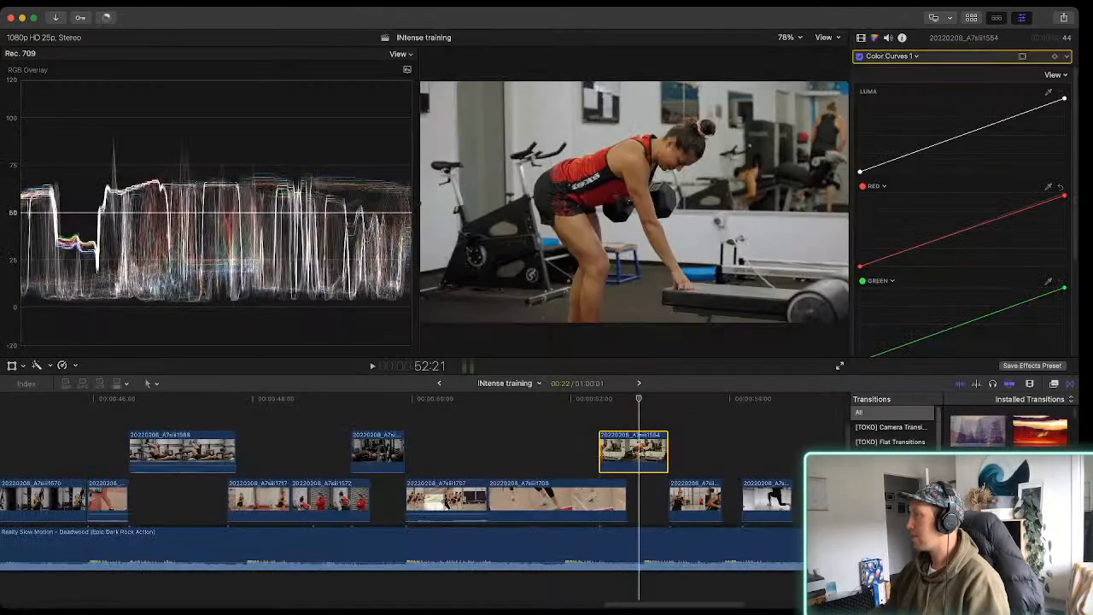
# Examine the red, green and blue curves of clip 20220208_A7siii1554 and compare the image with and without the Color Curves correction
pyautogui.click(860, 56)
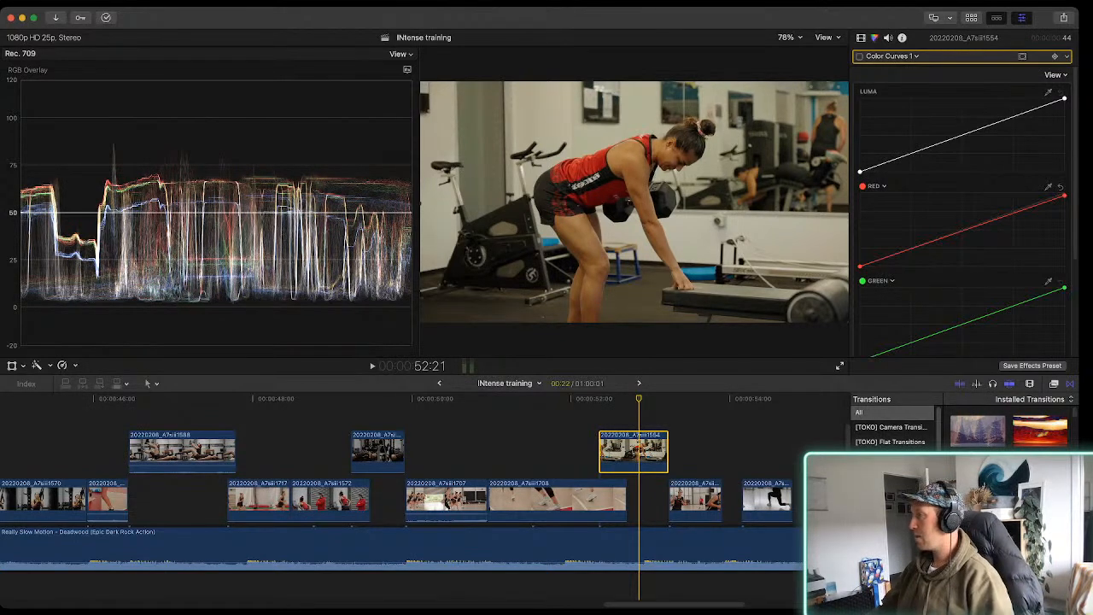
pyautogui.scroll(-3, 963, 211)
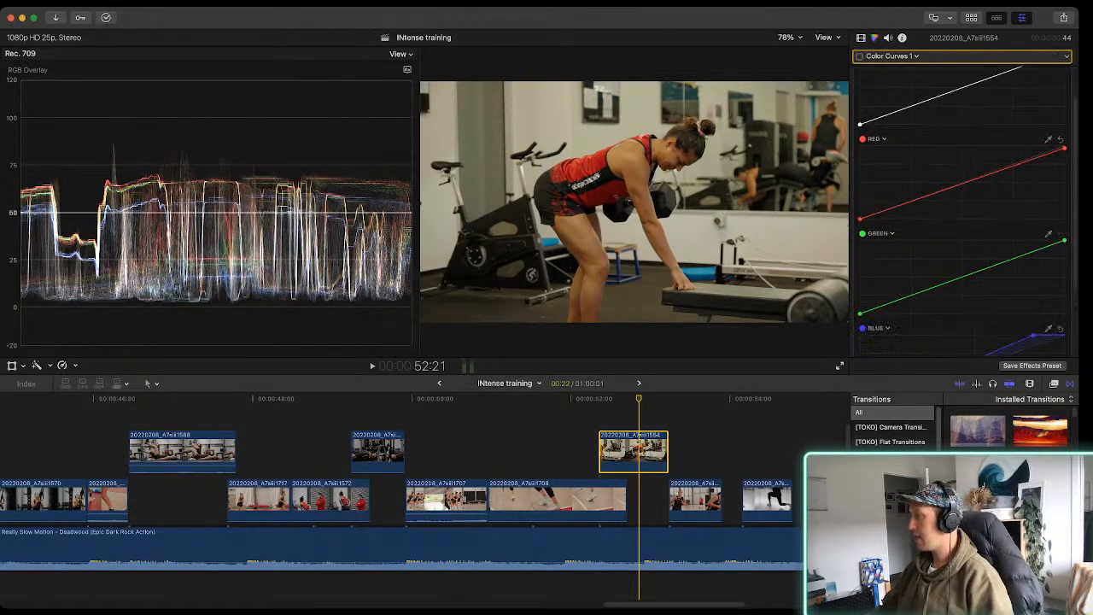
pyautogui.scroll(-1, 963, 211)
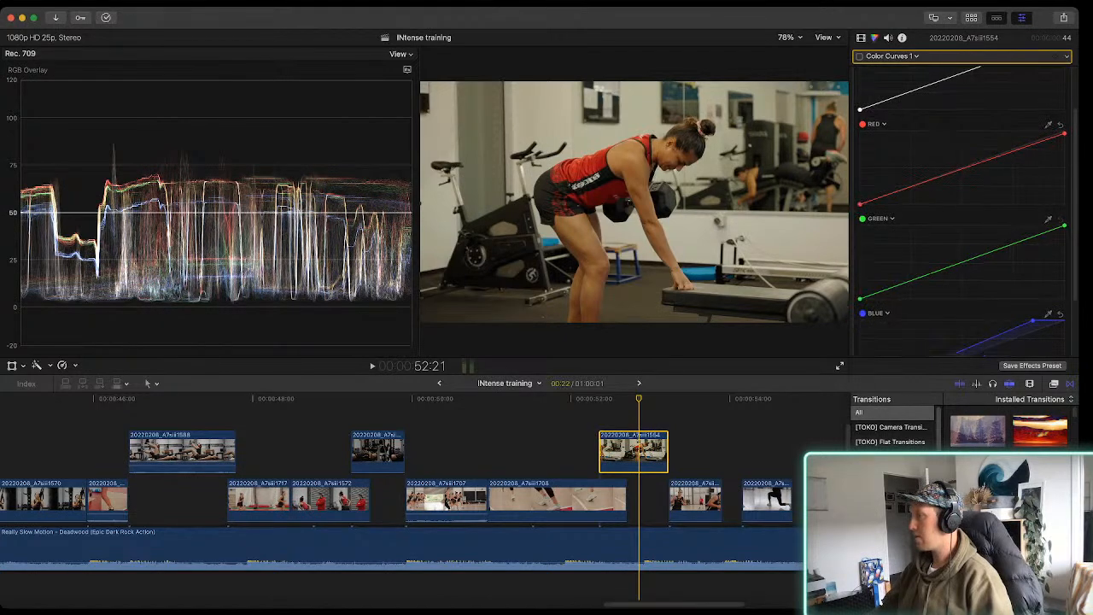
pyautogui.click(860, 56)
pyautogui.click(860, 56)
pyautogui.click(860, 56)
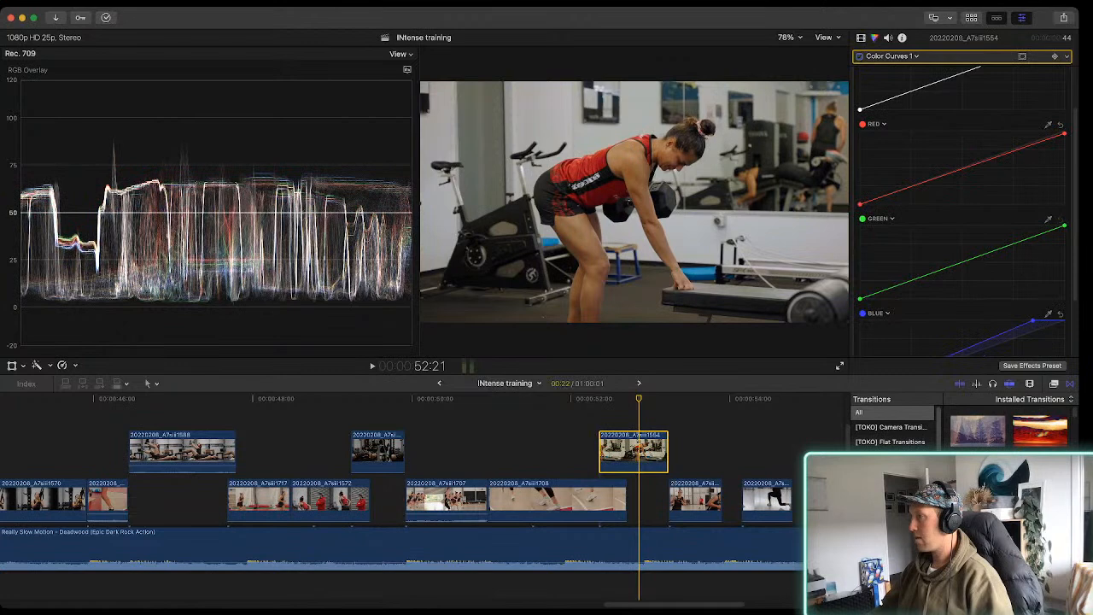
pyautogui.click(860, 56)
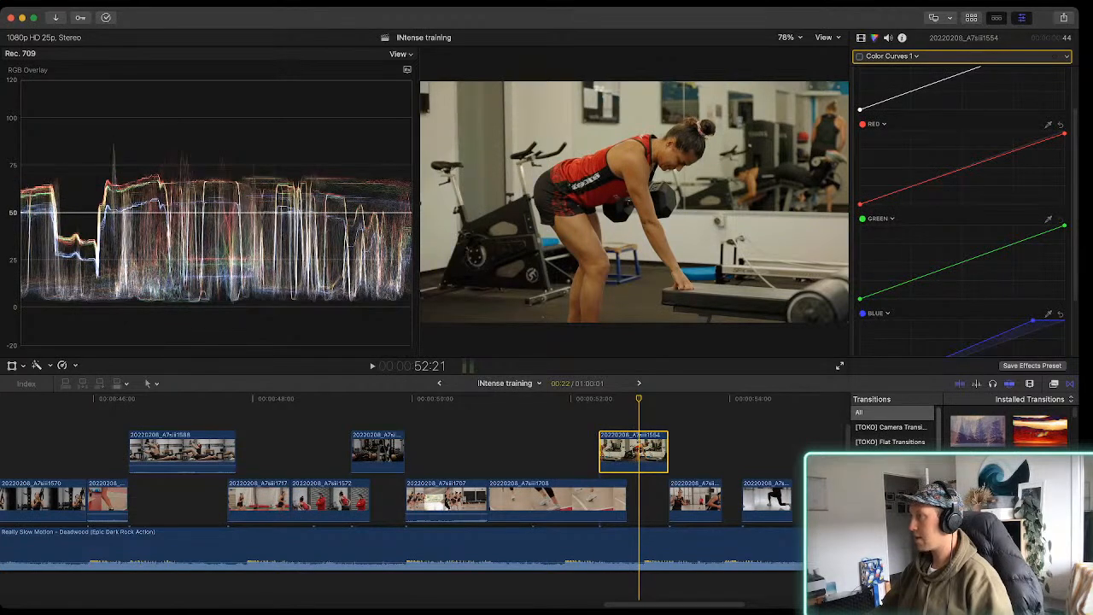
pyautogui.click(860, 57)
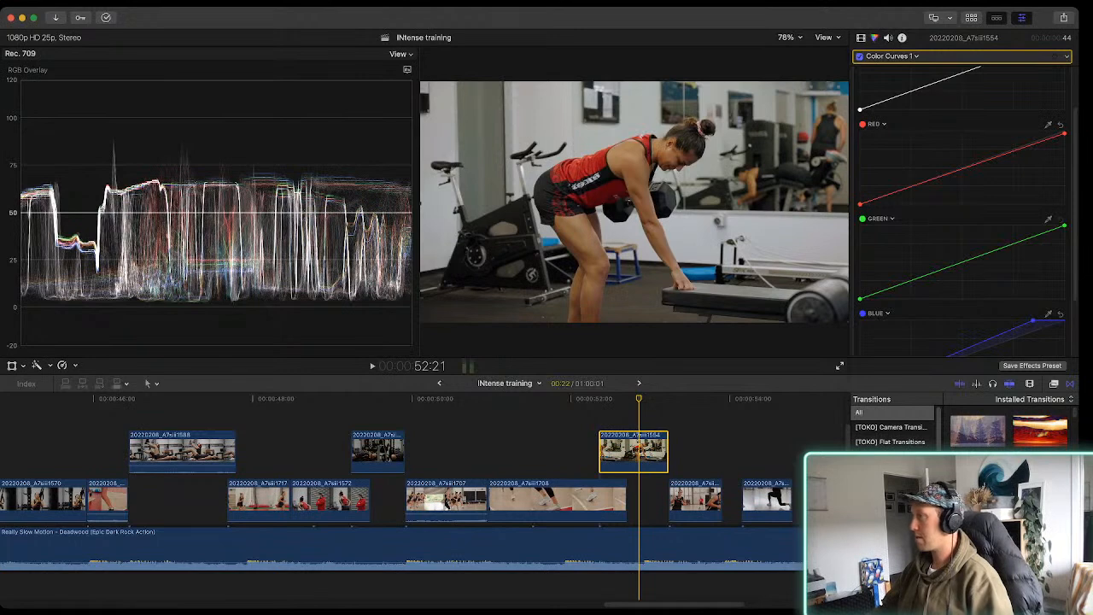
pyautogui.click(860, 56)
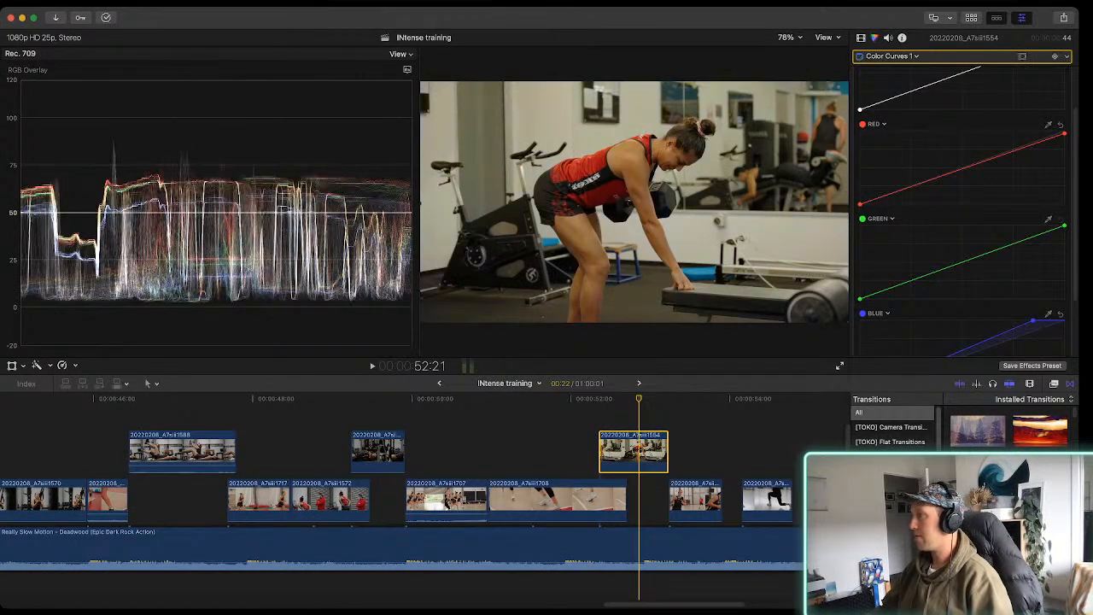
pyautogui.click(860, 57)
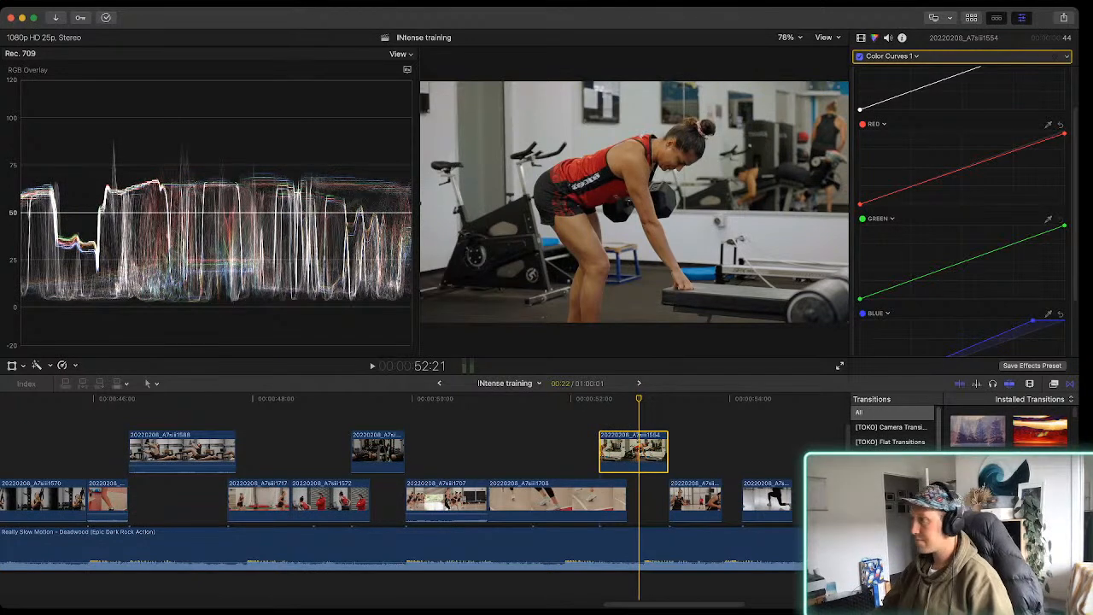
pyautogui.click(860, 57)
pyautogui.click(860, 56)
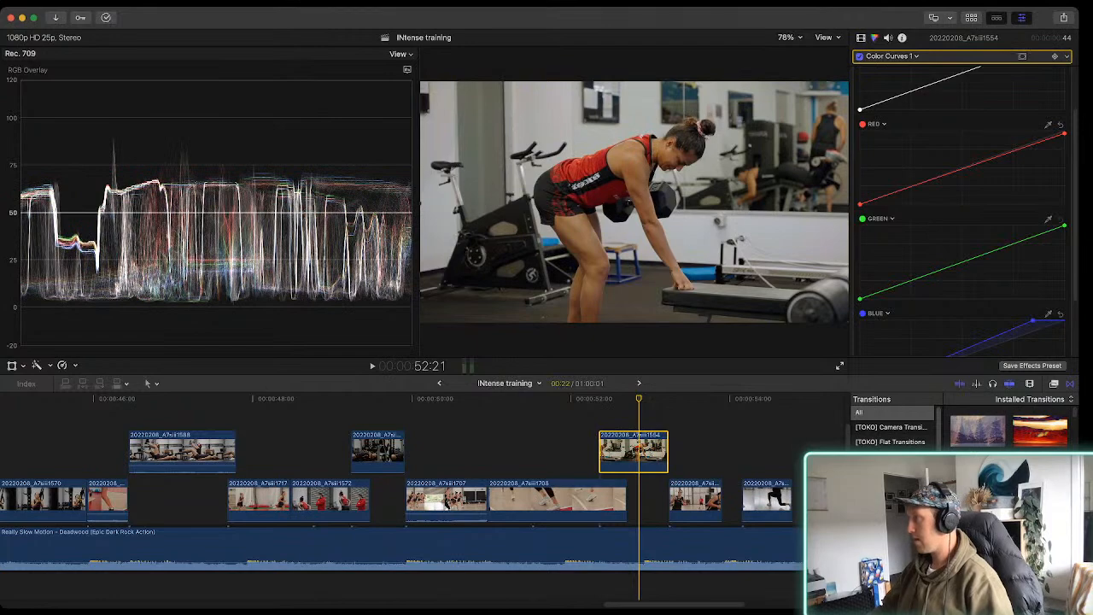
# Go back to the REEL 1 project and play it from the opening clip up to the start of clip 20220208_A7siii1717
pyautogui.press('space')
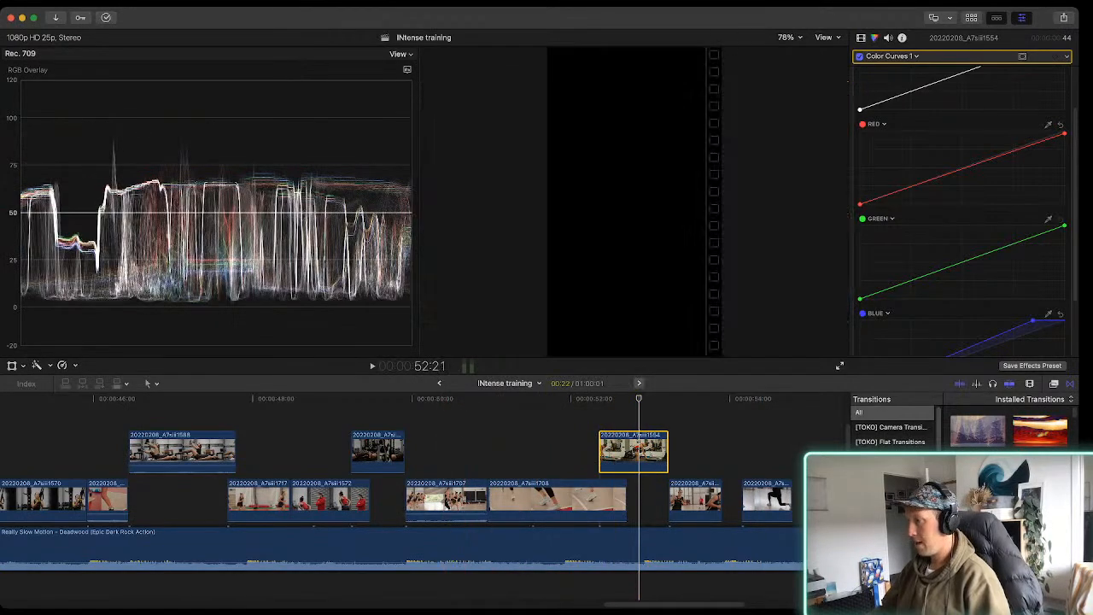
pyautogui.click(639, 383)
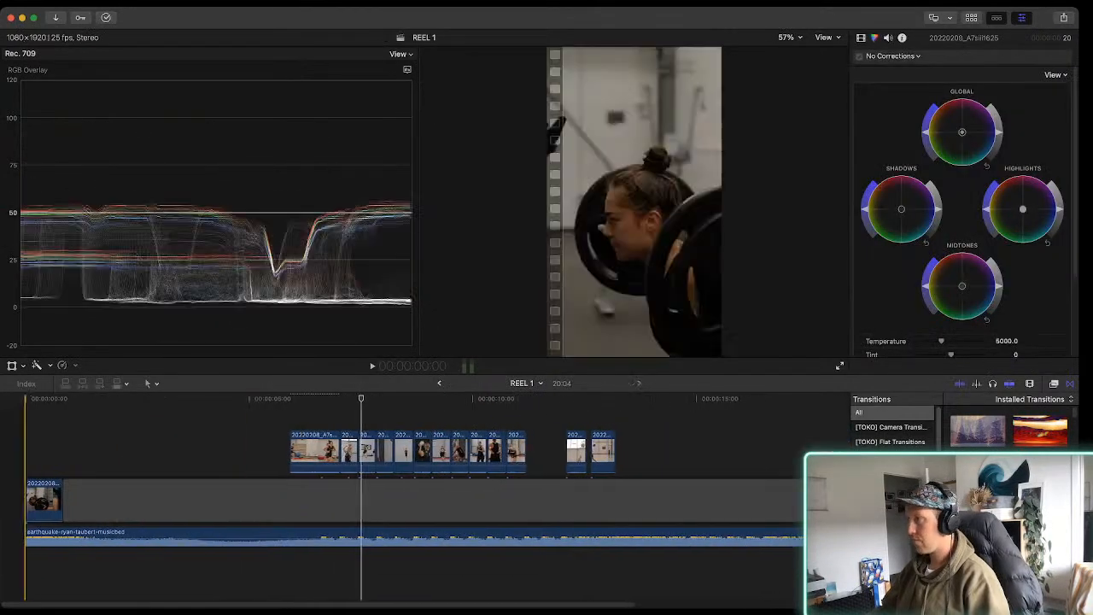
pyautogui.press('space')
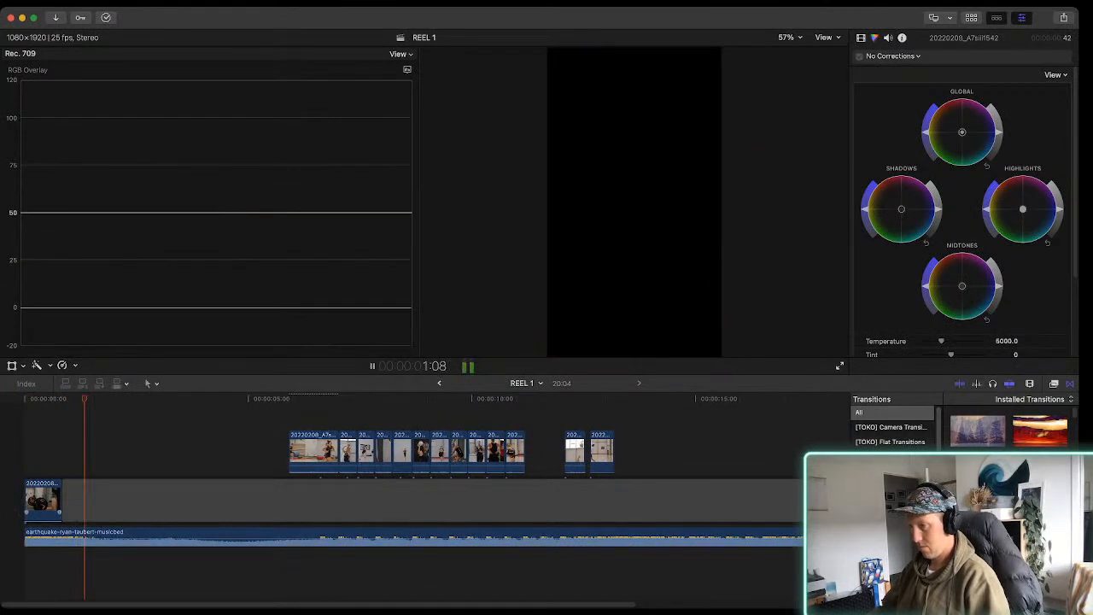
pyautogui.press('space')
pyautogui.click(38, 500)
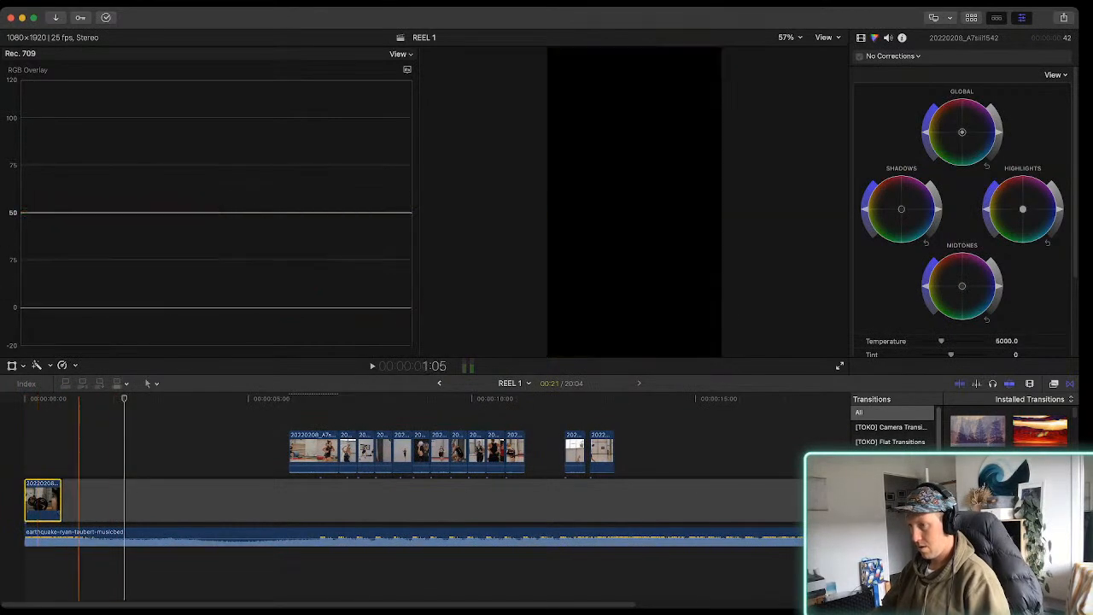
pyautogui.moveTo(41, 515); pyautogui.dragTo(77, 538)
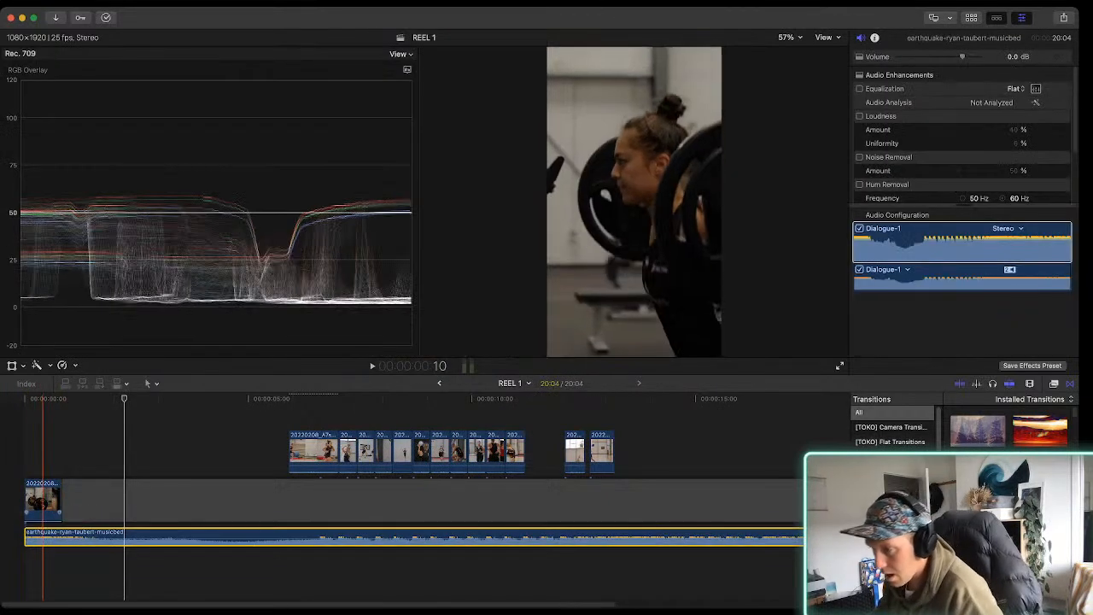
pyautogui.press('space')
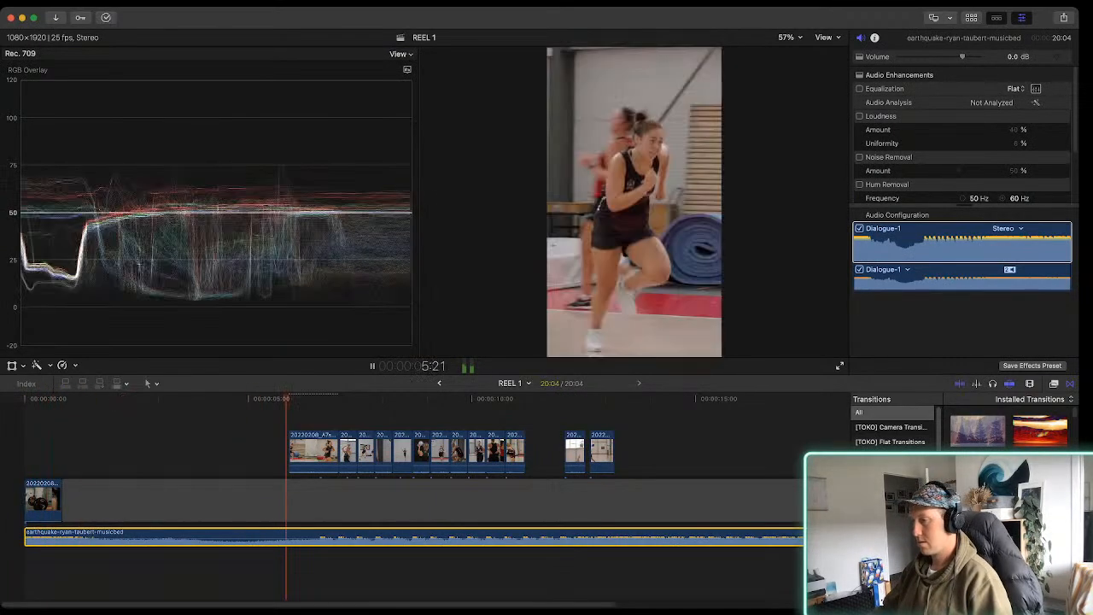
pyautogui.press('space')
# Trim about 18 frames off the start of clip 20220208_A7siii1717 so it begins on the music beat
pyautogui.press('super+equal')
pyautogui.press('super+equal')
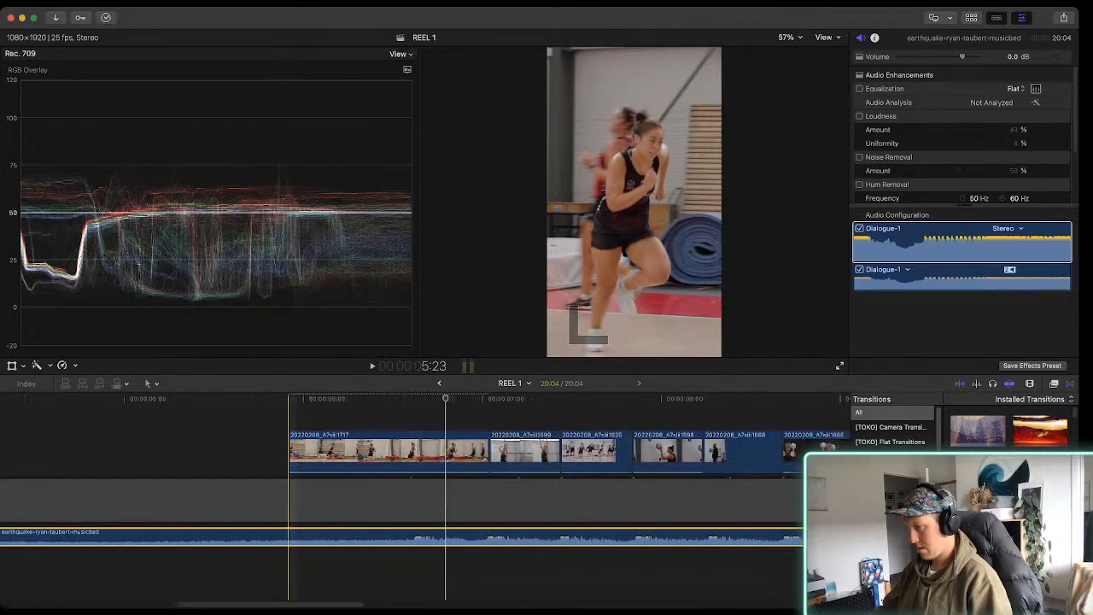
pyautogui.moveTo(290, 449); pyautogui.dragTo(419, 451)
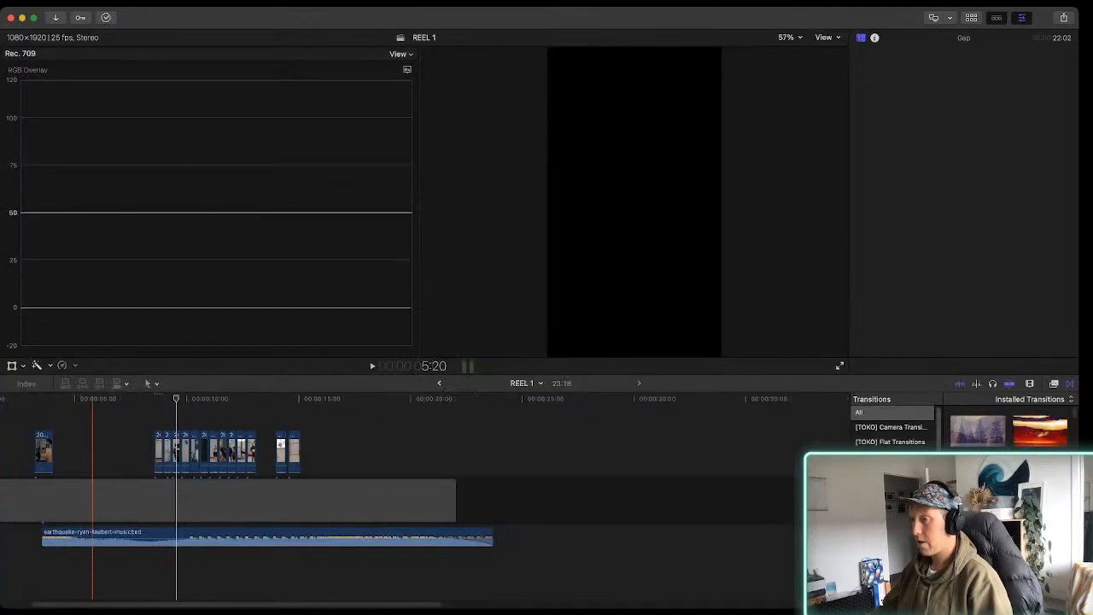
# Move the earthquake-ryan-taubert-musicbed track back to the very start of the REEL 1 timeline, in line with the gap
pyautogui.hscroll(-5, 137, 500)
pyautogui.click(148, 500)
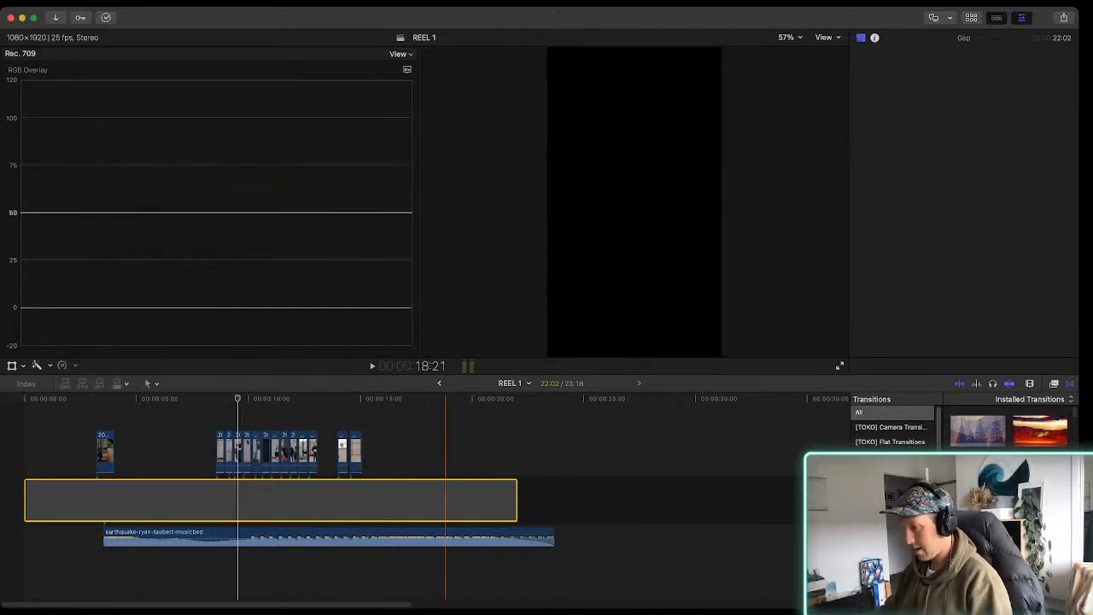
pyautogui.moveTo(238, 536); pyautogui.dragTo(159, 536)
pyautogui.press('super+equal')
pyautogui.press('super+equal')
pyautogui.press('super+equal')
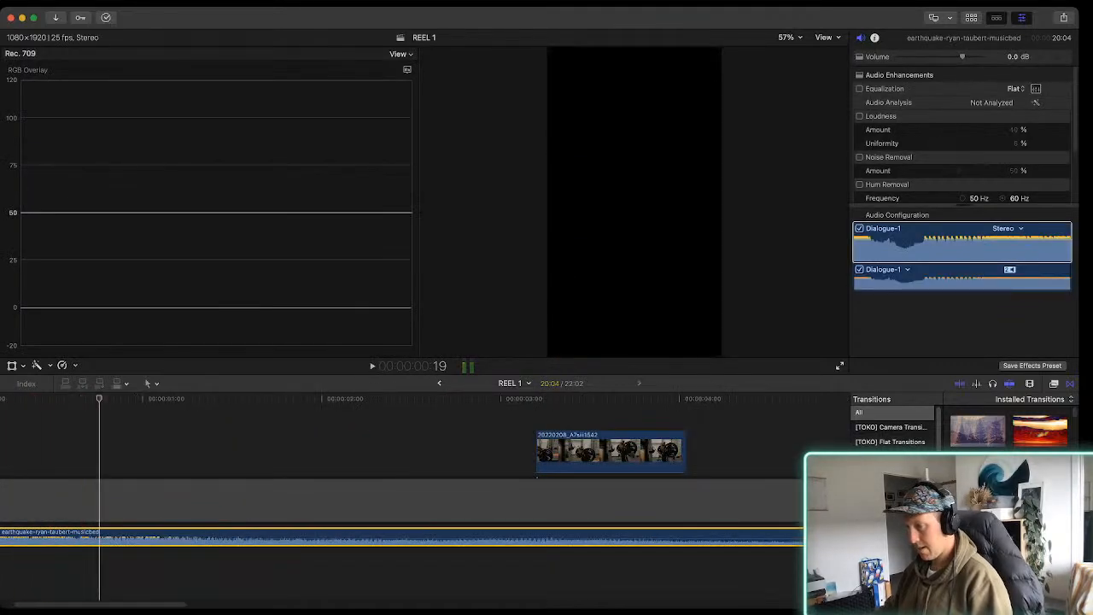
# Play the track from the start to find the beat and move the 13 clips earlier so clip 20220208_A7siii1717 begins at 6:16
pyautogui.press('super+minus')
pyautogui.press('super+minus')
pyautogui.press('Home')
pyautogui.press('space')
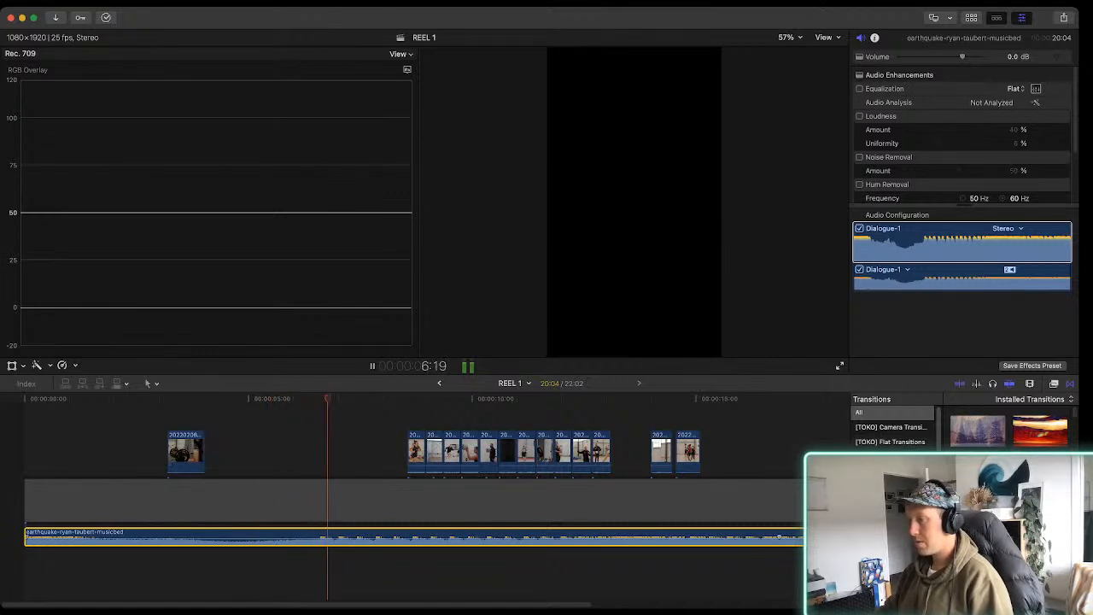
pyautogui.press('space')
pyautogui.moveTo(740, 454); pyautogui.dragTo(337, 449)
pyautogui.press('super+equal')
pyautogui.press('super+equal')
pyautogui.press('super+equal')
pyautogui.click(501, 573)
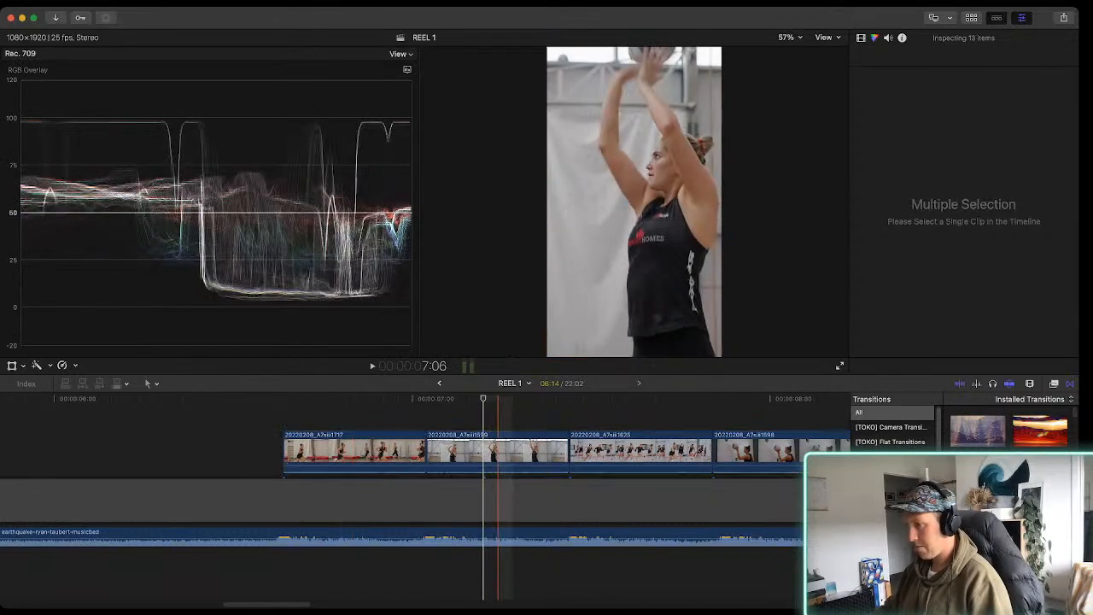
# Play the beat-cut sequence from the start of clip 20220208_A7siii1717 and review the cuts through to clip 20220208_A7siii1682
pyautogui.click(284, 454)
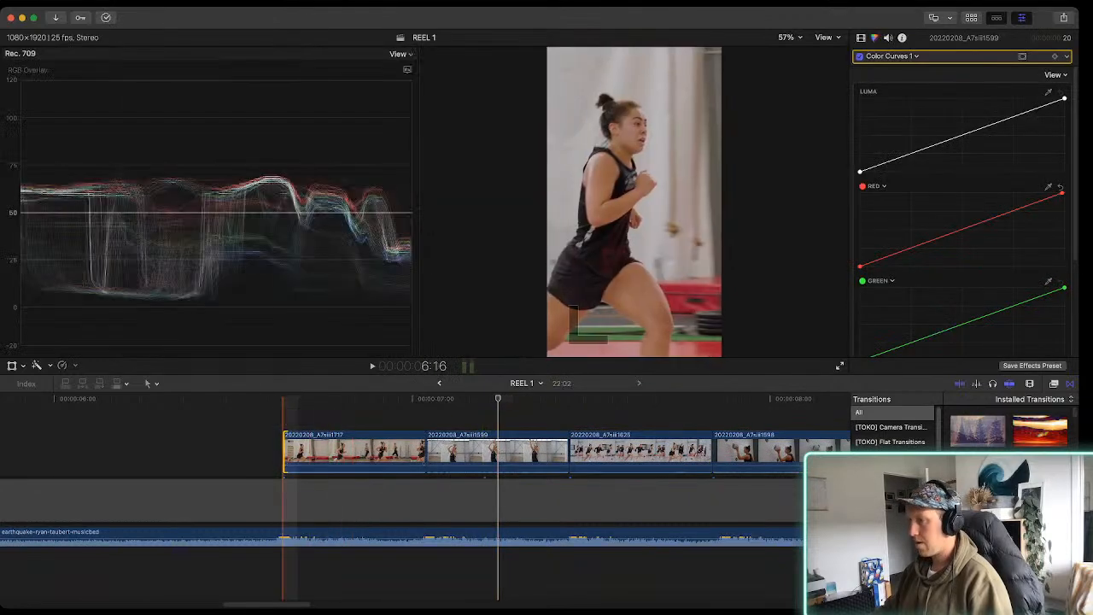
pyautogui.press('space')
pyautogui.hscroll(4, 402, 496)
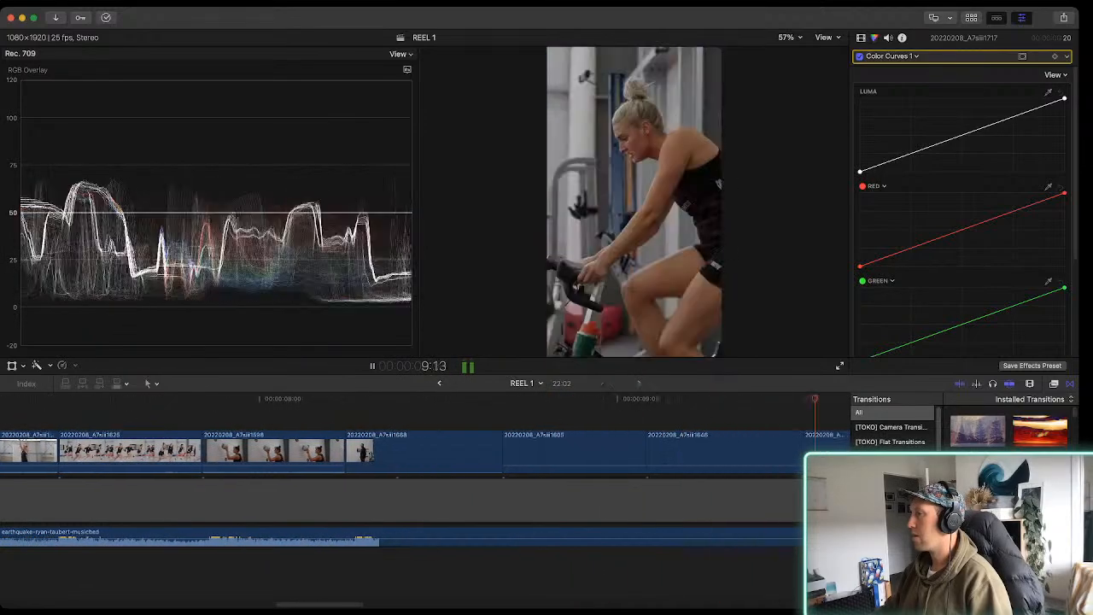
pyautogui.hscroll(10, 402, 495)
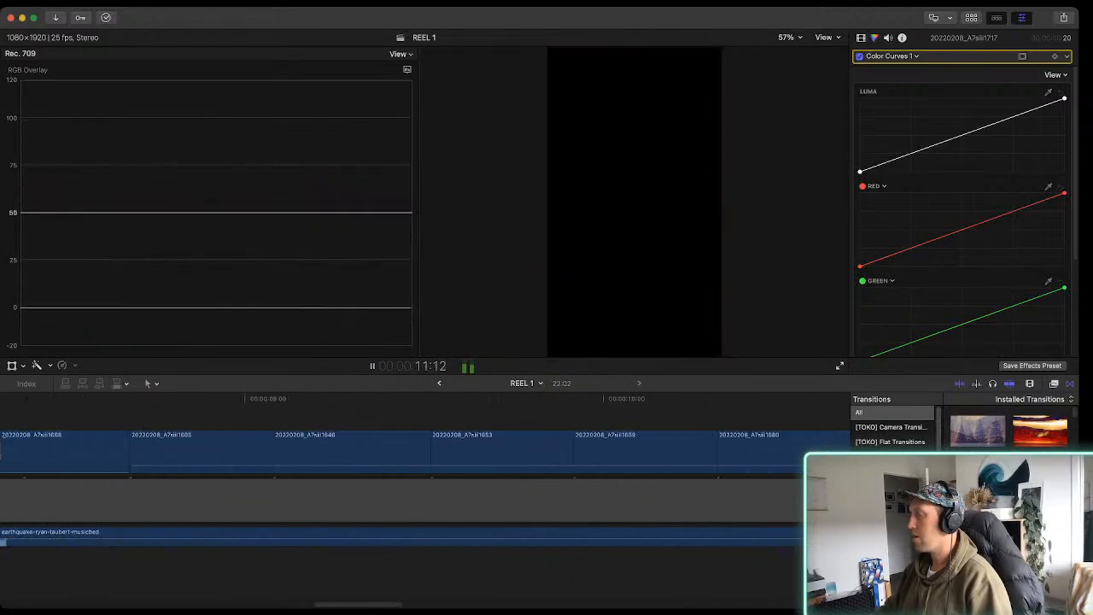
pyautogui.press('space')
pyautogui.hscroll(2, 342, 495)
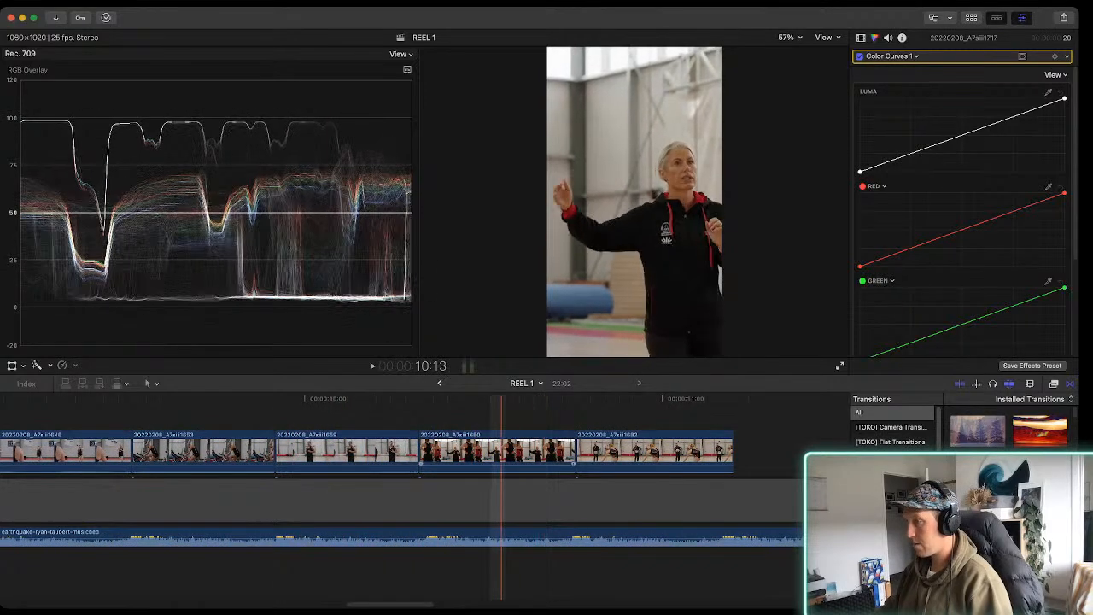
# Add a Color Curves correction to clip 20220208_A7siii1680 and pull the blue curve's highlight point slightly inward to lift the blues
pyautogui.click(510, 450)
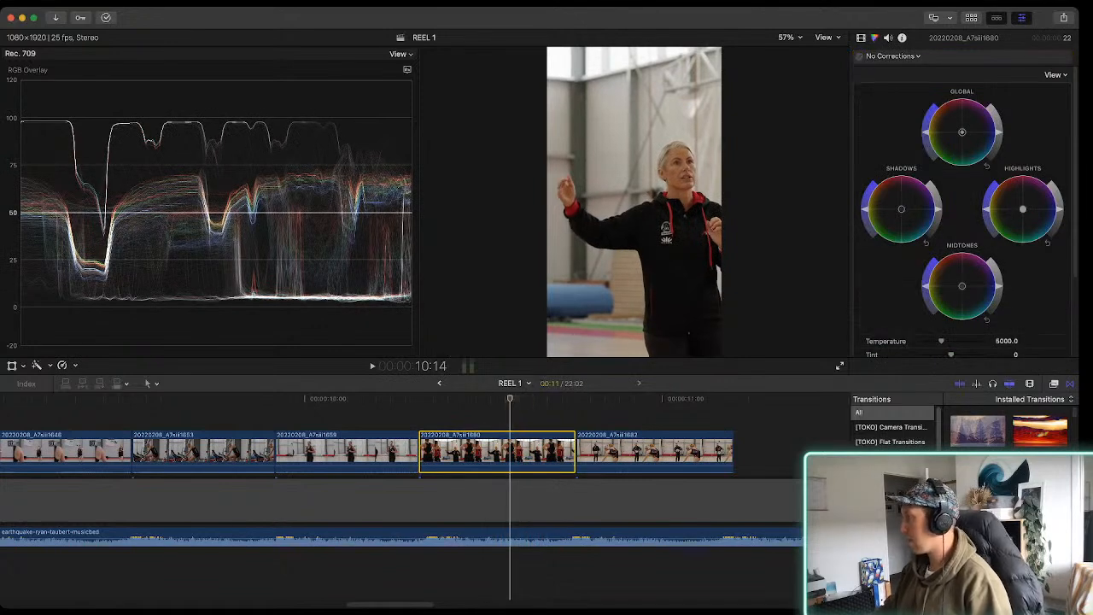
pyautogui.click(893, 94)
pyautogui.scroll(-5, 962, 205)
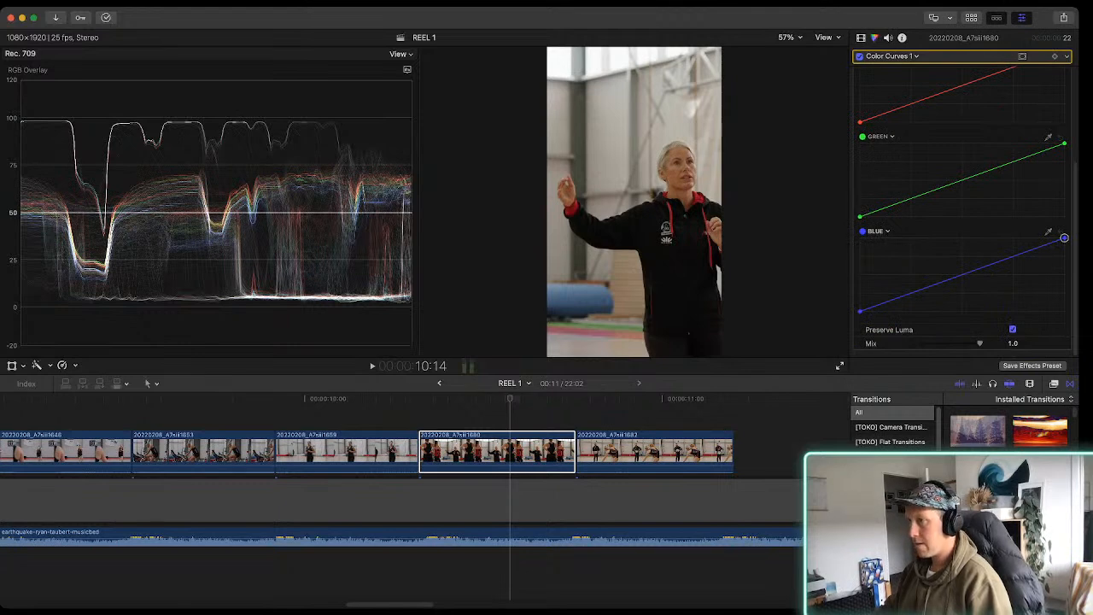
pyautogui.moveTo(1051, 238); pyautogui.dragTo(1057, 239)
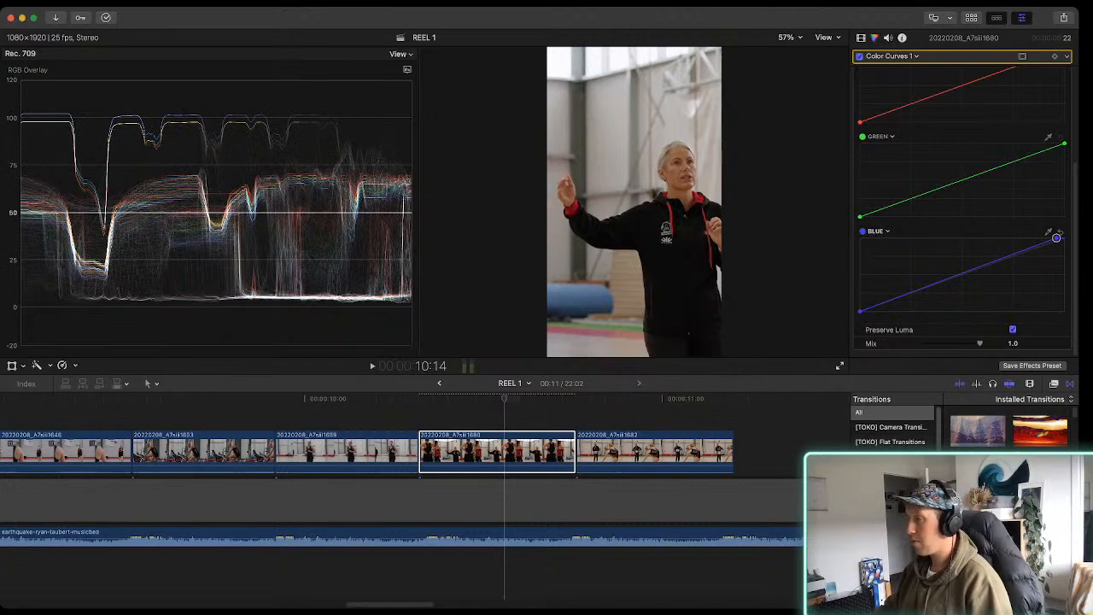
# Play clip 20220208_A7siii1680 and compare its image with the Color Curves correction switched off and on
pyautogui.press('space')
pyautogui.press('space')
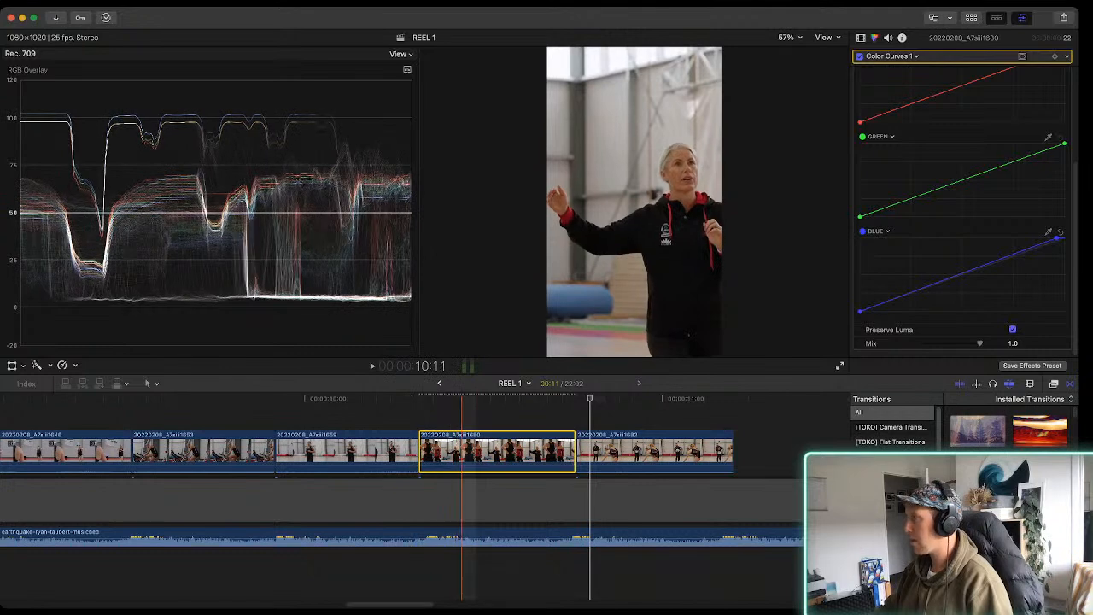
pyautogui.click(859, 57)
pyautogui.click(859, 56)
pyautogui.click(859, 56)
pyautogui.click(860, 57)
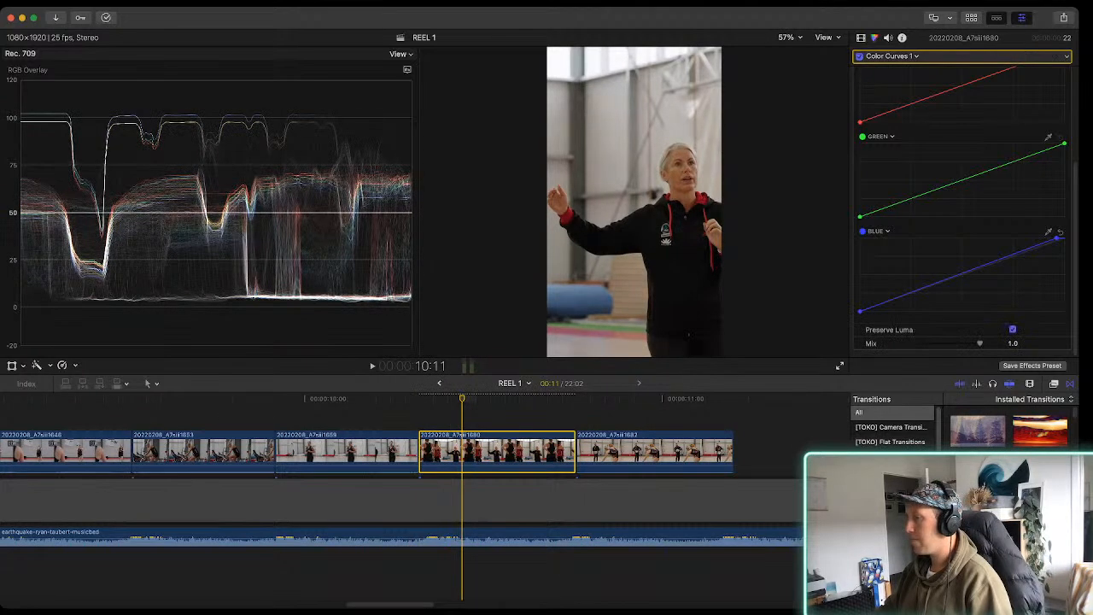
# Add Color Curves to clip 20220208_A7siii1659, lower the blue highlight point slightly, pull the red one inward, and play the clip
pyautogui.click(388, 453)
pyautogui.keyDown('alt'); pyautogui.click(393, 453); pyautogui.keyUp('alt')
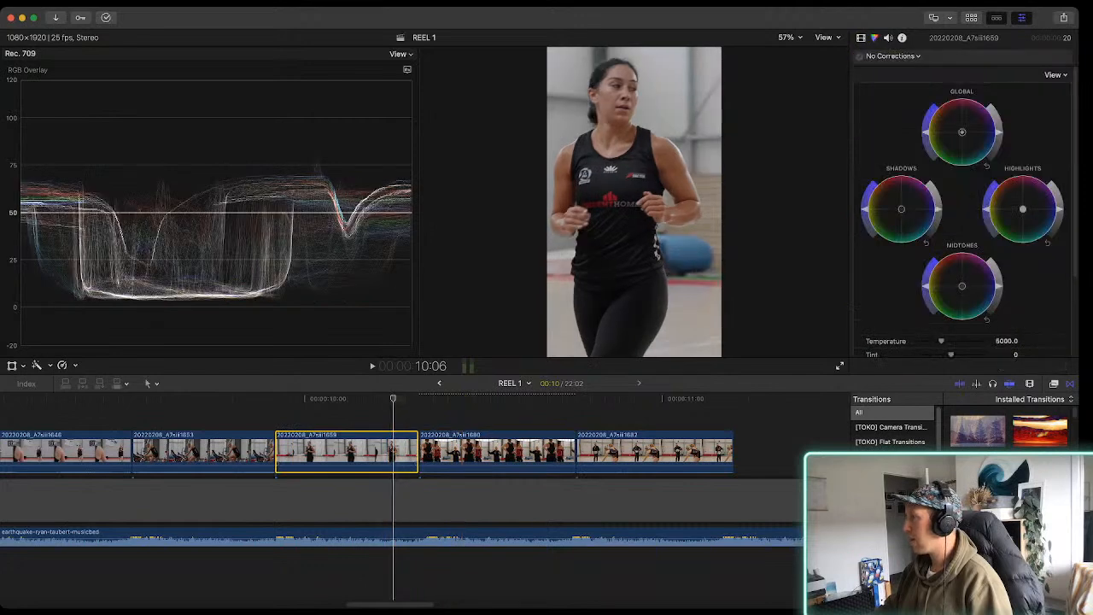
pyautogui.hotkey('alt', 'e')
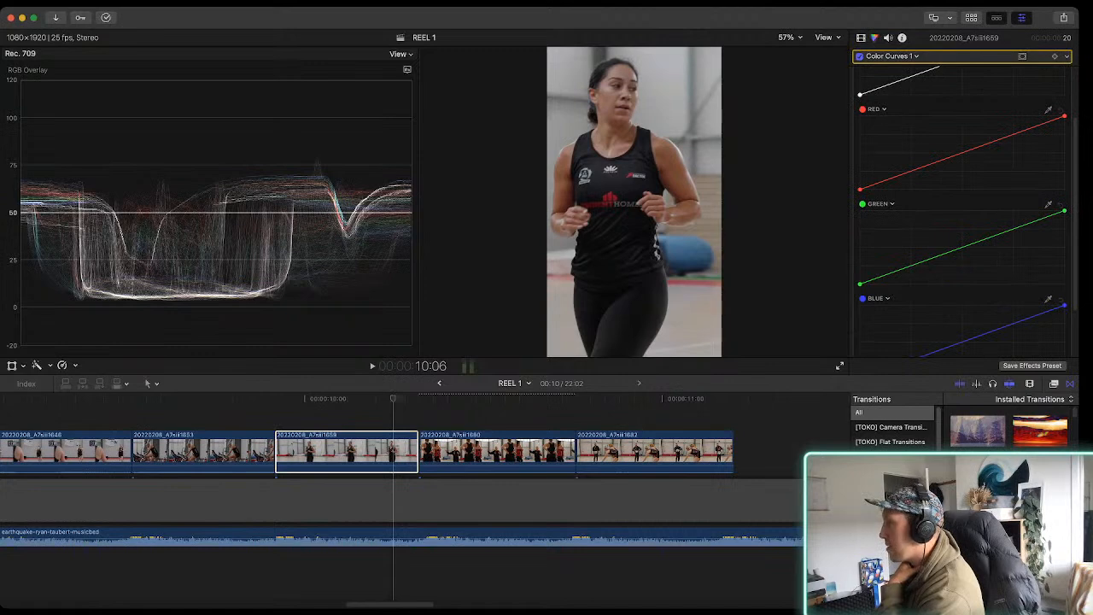
pyautogui.moveTo(1064, 309); pyautogui.dragTo(1065, 306)
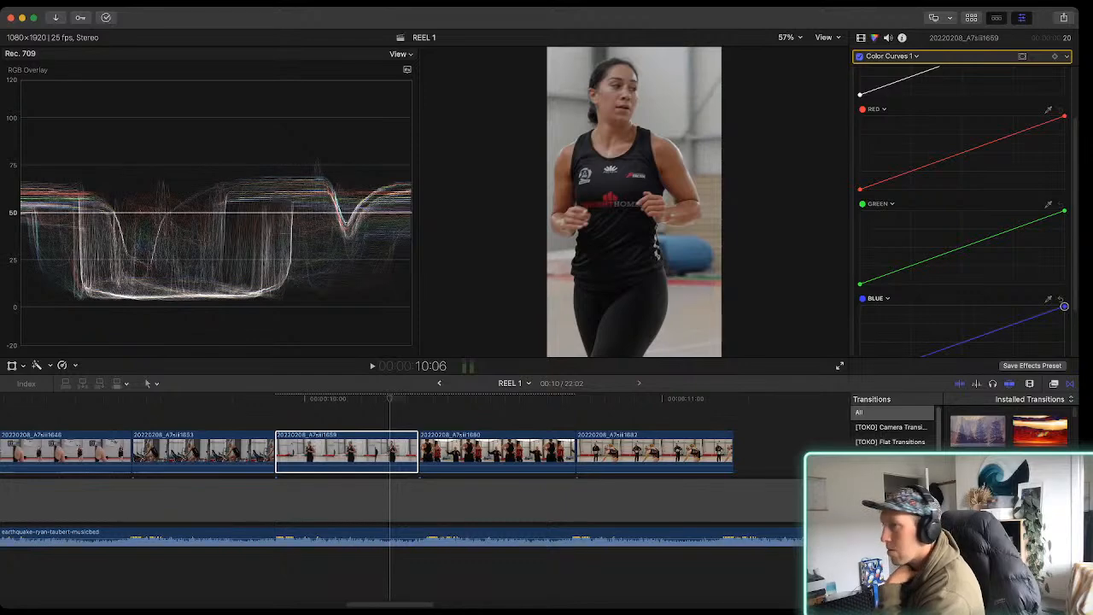
pyautogui.moveTo(1064, 115); pyautogui.dragTo(1065, 121)
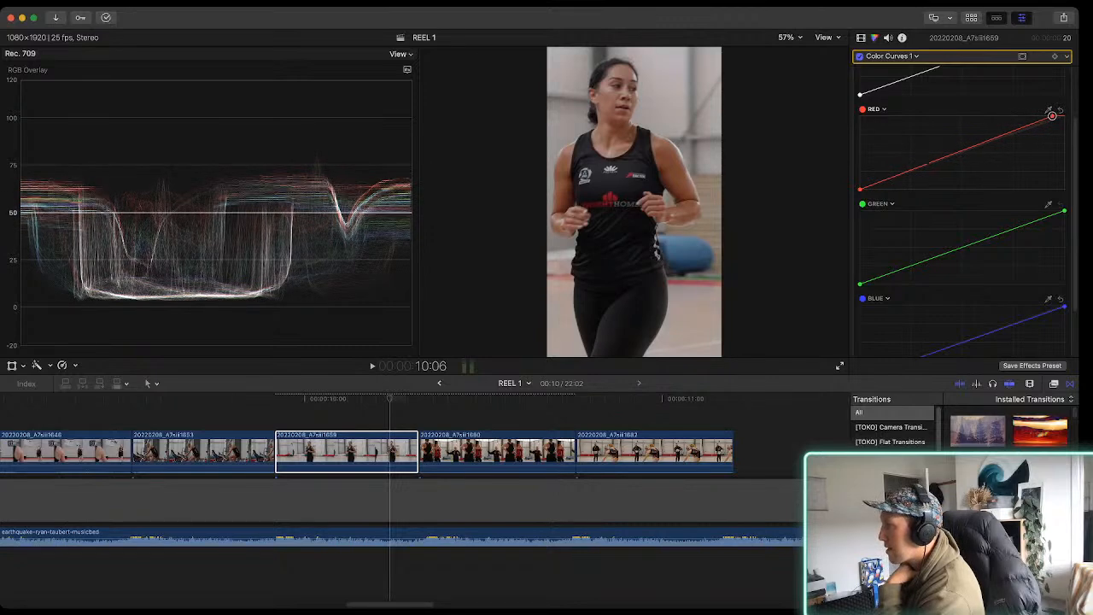
pyautogui.click(294, 453)
pyautogui.press('space')
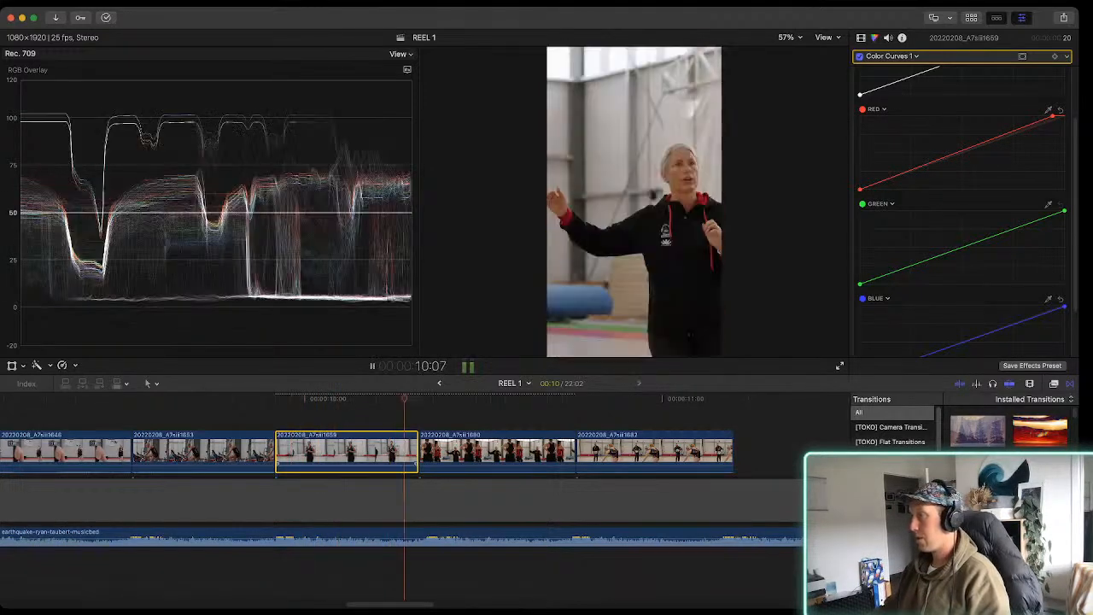
pyautogui.press('space')
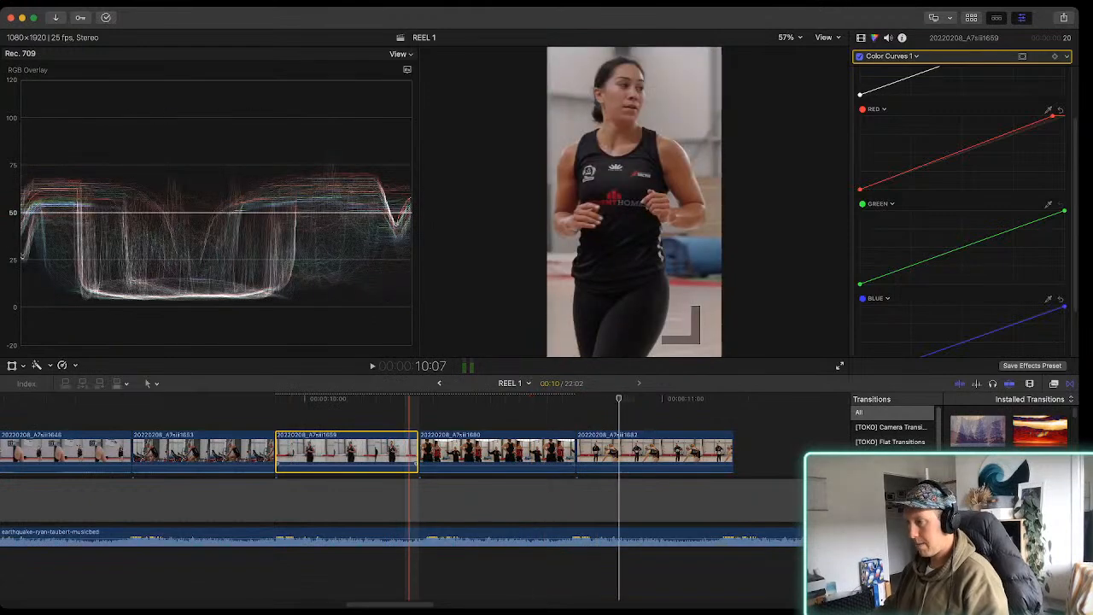
# Play the REEL 1 sequence from 6:13 and review the cuts through to the last clips
pyautogui.press('super+minus')
pyautogui.press('super+minus')
pyautogui.hscroll(-3, 409, 452)
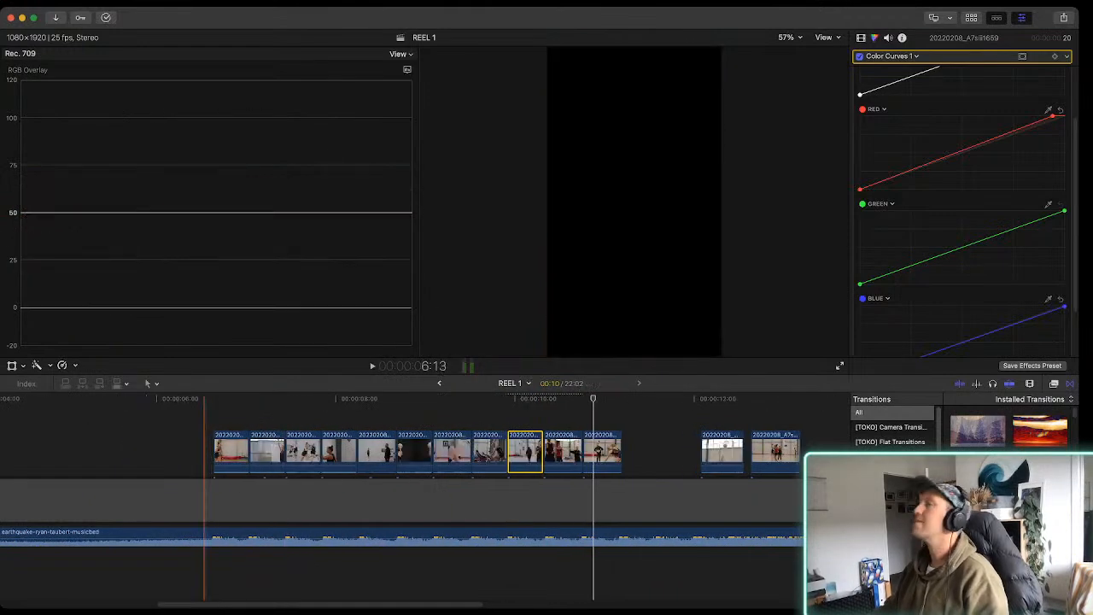
pyautogui.press('space')
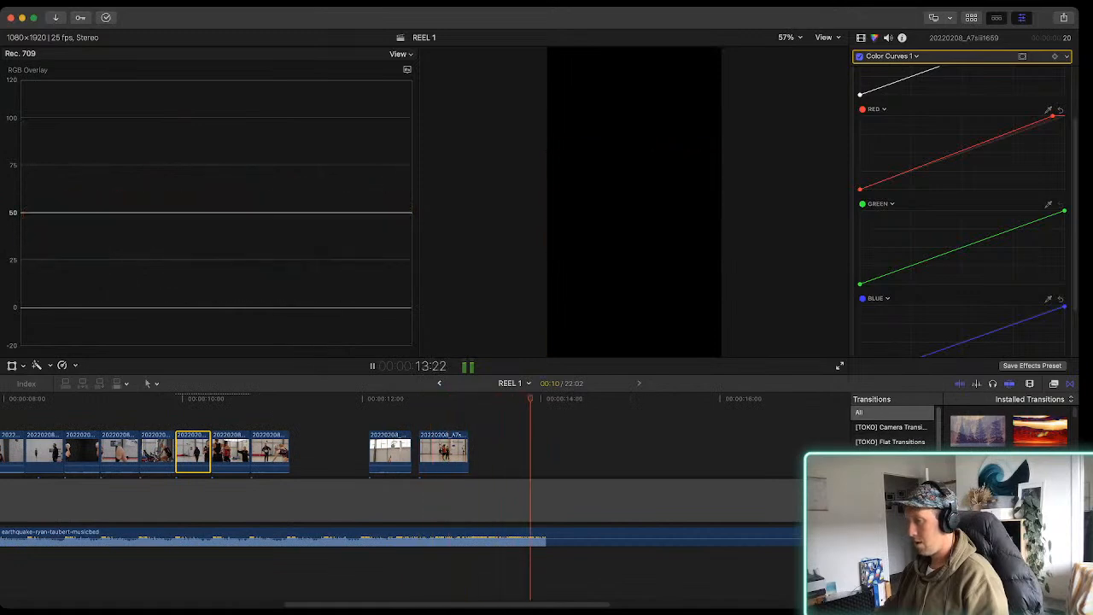
pyautogui.press('space')
# Set the Spatial Conform type of clip 20220208_A7siii1690 to Fill
pyautogui.click(436, 452)
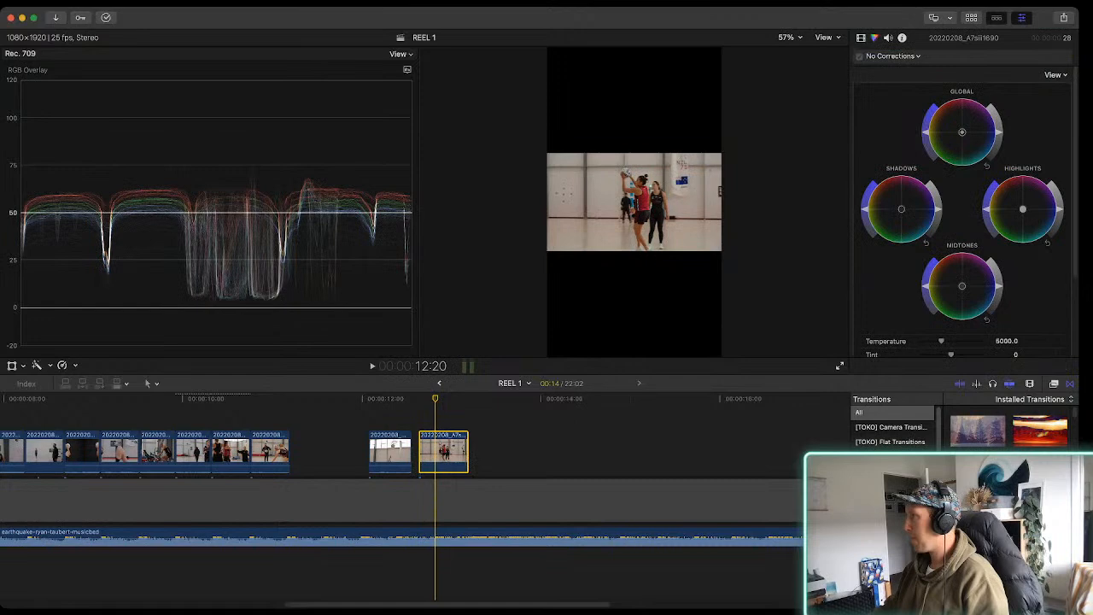
pyautogui.click(861, 38)
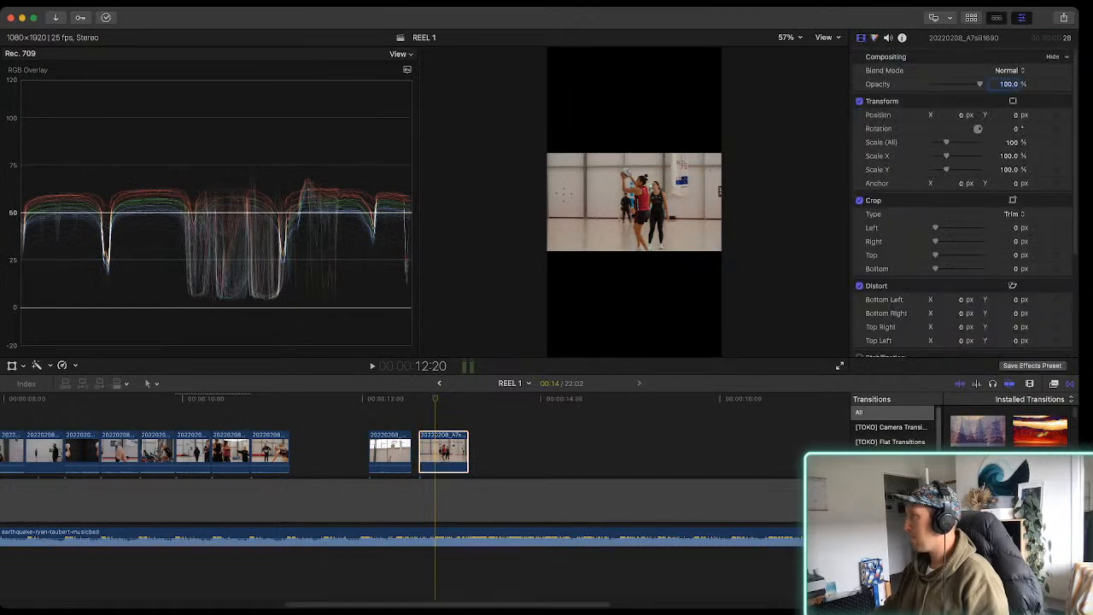
pyautogui.scroll(-4, 1008, 427)
pyautogui.scroll(-5, 964, 256)
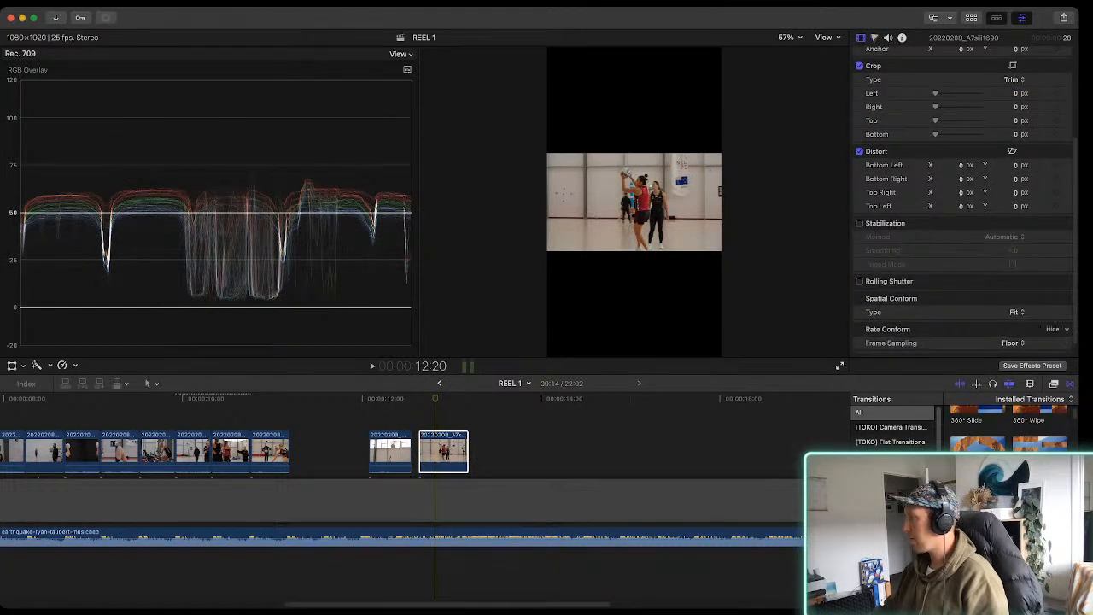
pyautogui.click(1016, 313)
pyautogui.click(1016, 327)
pyautogui.click(444, 451)
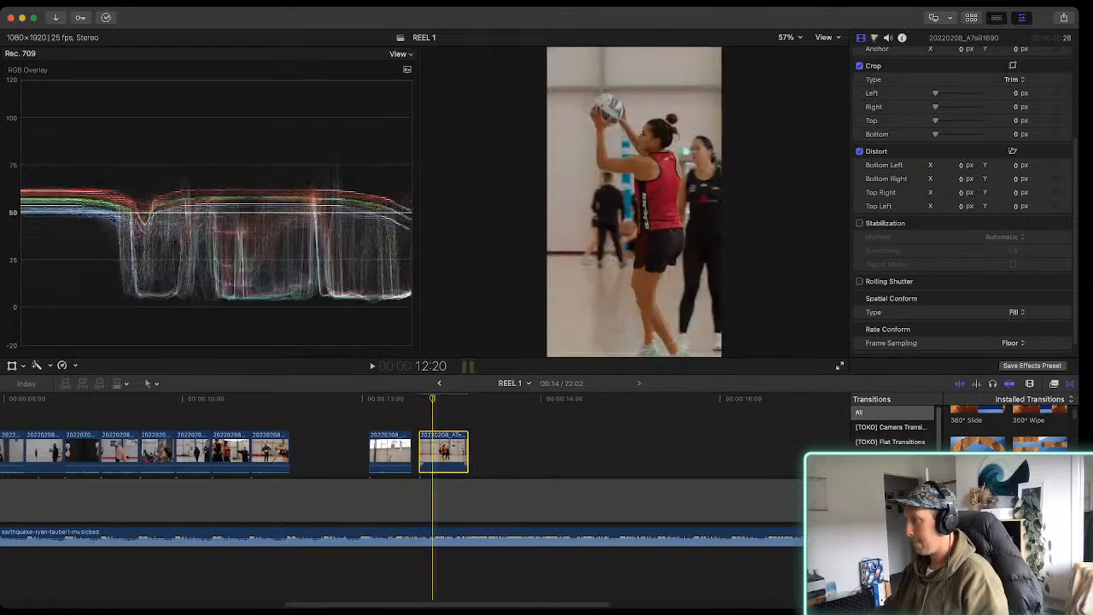
# Play clip 20220208_A7siii1690 and the stretch from clip 20220208_A7siii1682 onwards to listen for the next beats
pyautogui.press('space')
pyautogui.press('space')
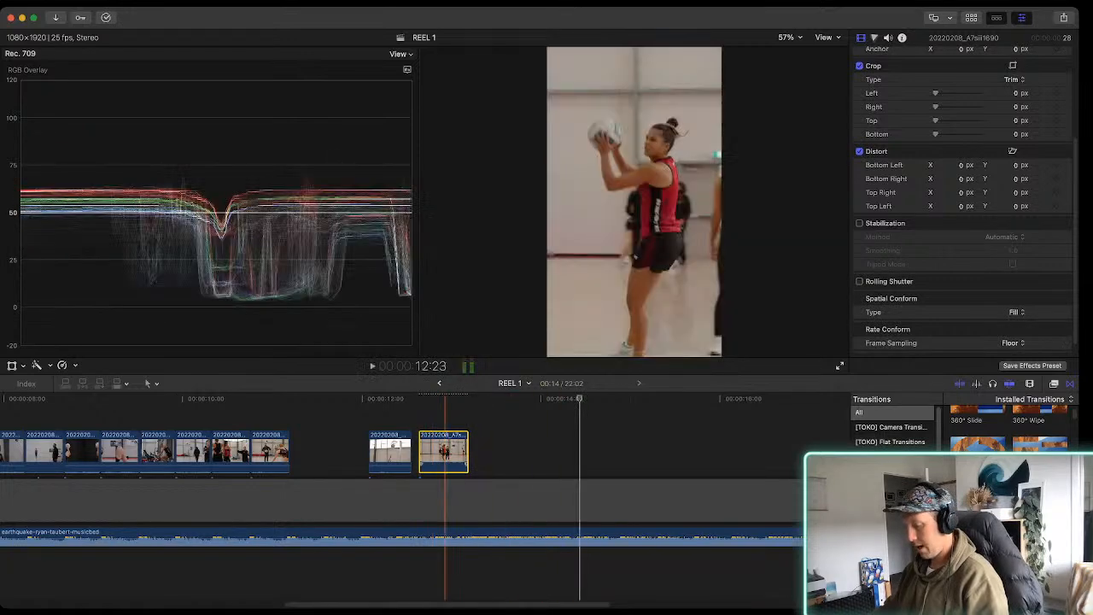
pyautogui.press('space')
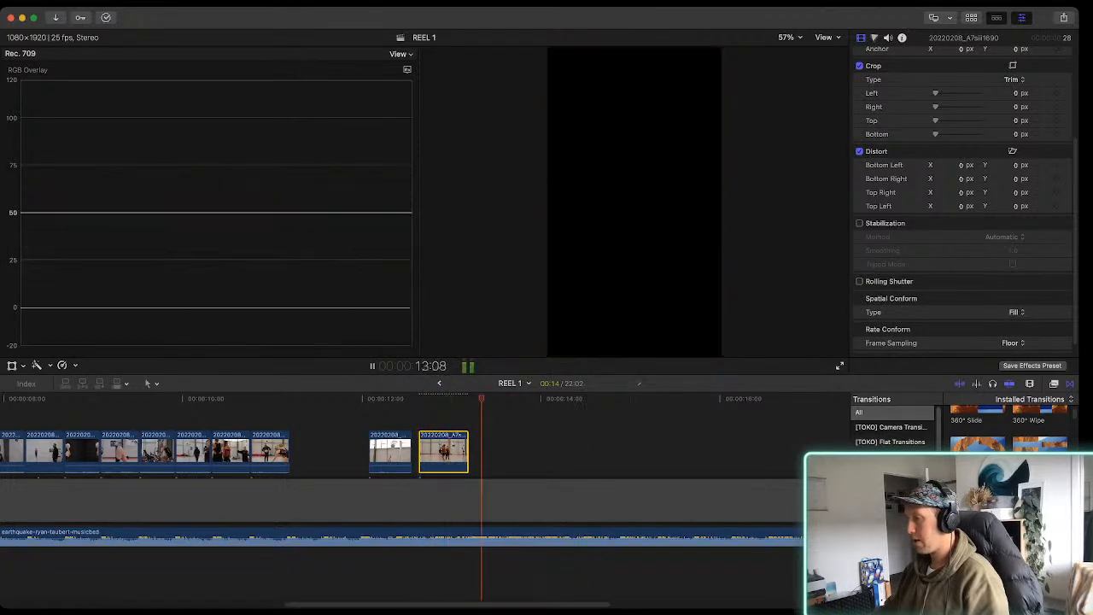
pyautogui.press('space')
pyautogui.press('space')
pyautogui.press('space')
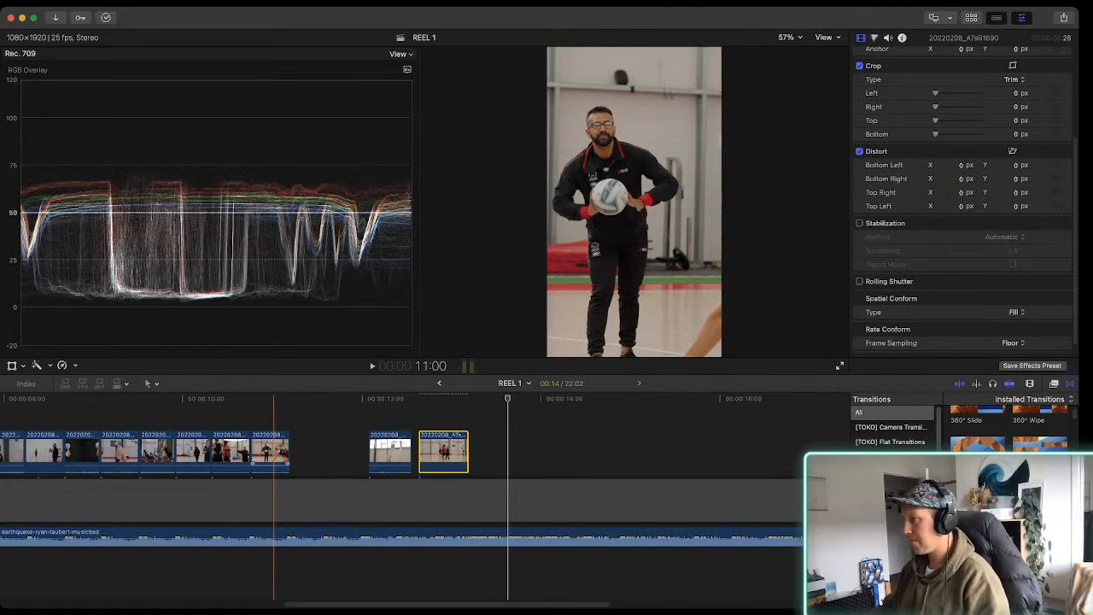
pyautogui.press('space')
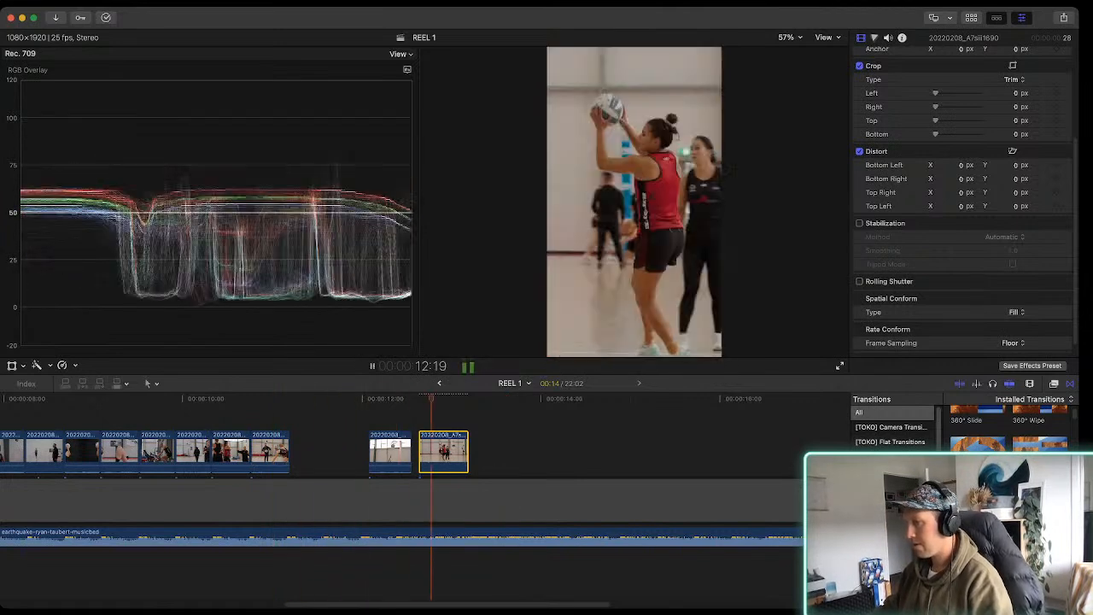
pyautogui.press('space')
pyautogui.press('space')
# Shorten clip 20220208_A7siii1686 to 11 frames, move it earlier to begin at about 11:14, and play it against the music
pyautogui.moveTo(370, 453)
pyautogui.mouseDown()
pyautogui.moveTo(341, 453)
pyautogui.moveTo(382, 452)
pyautogui.mouseUp()
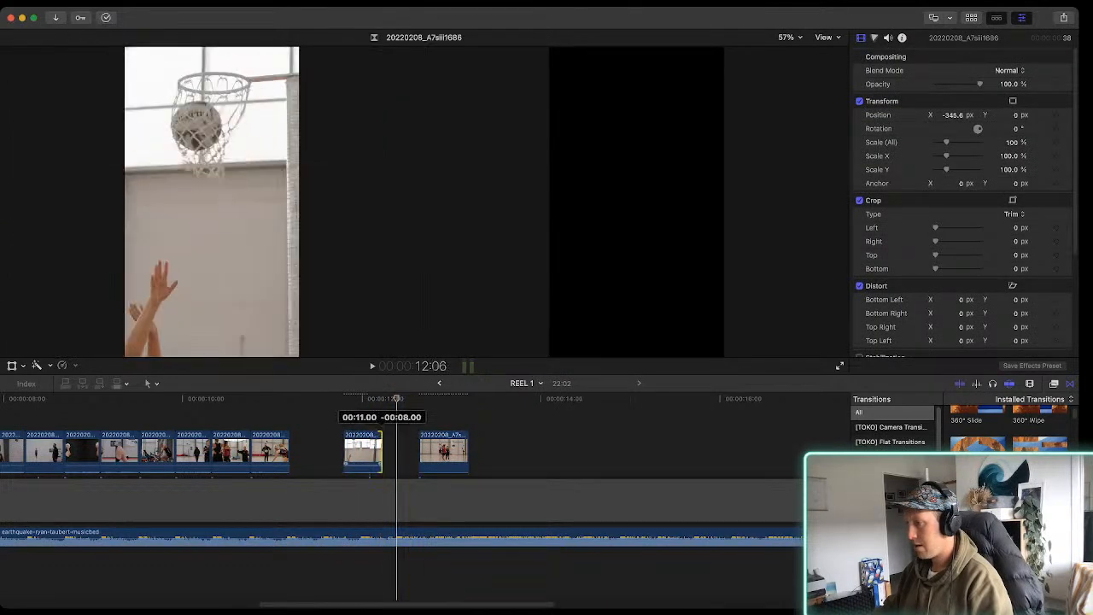
pyautogui.click(311, 398)
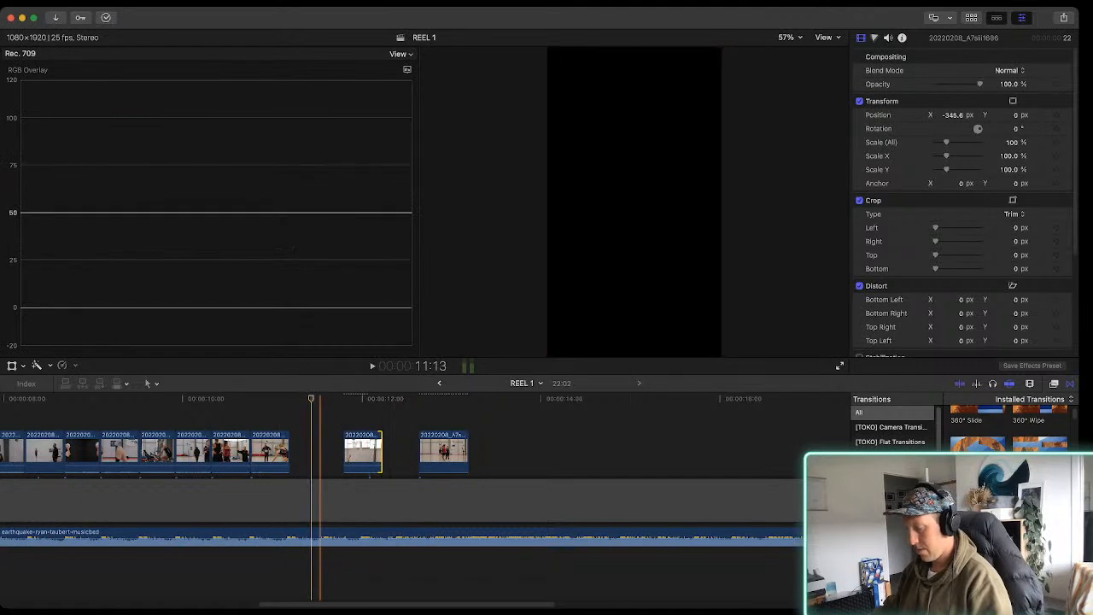
pyautogui.press('super+equal')
pyautogui.press('super+equal')
pyautogui.moveTo(447, 453); pyautogui.dragTo(361, 452)
pyautogui.press('space')
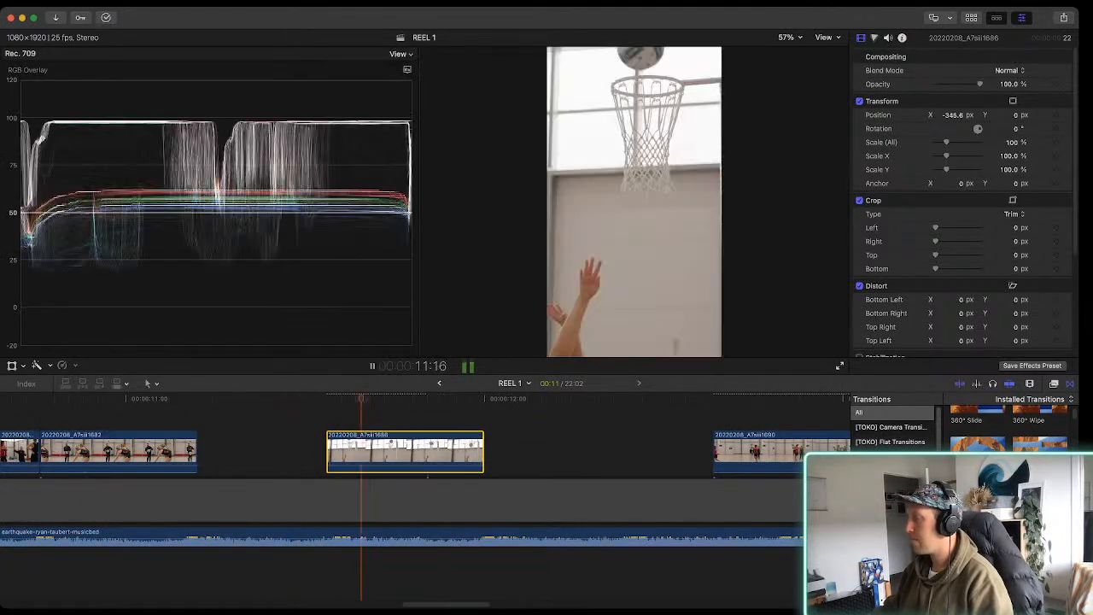
pyautogui.press('space')
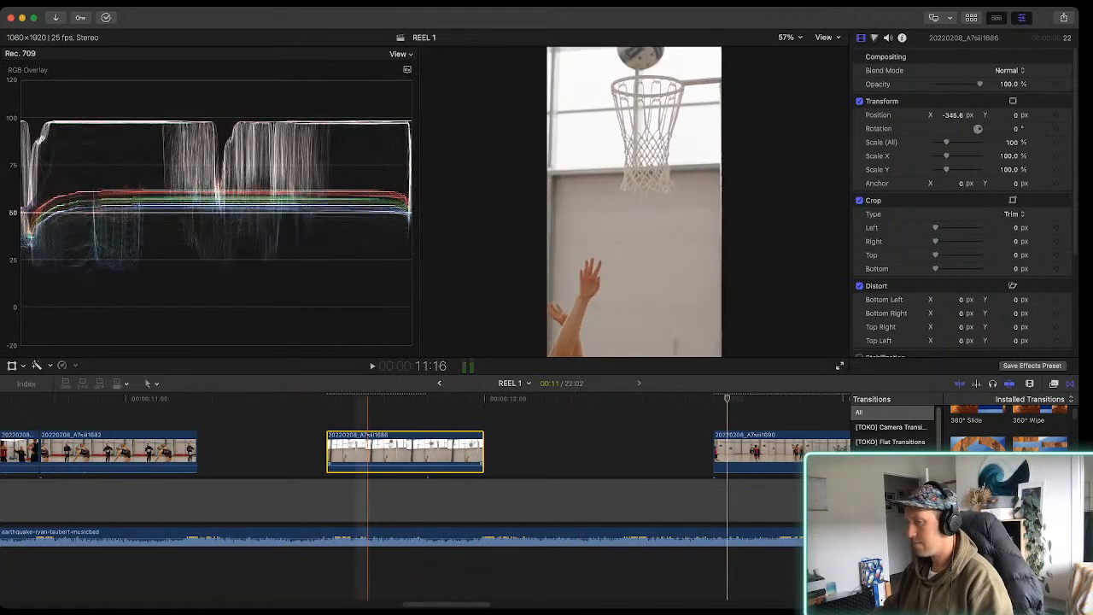
# Move clip 20220208_A7siii1686 later so it begins at about 11:24, and check it against the beat
pyautogui.press('space')
pyautogui.press('space')
pyautogui.moveTo(410, 453); pyautogui.dragTo(553, 451)
pyautogui.press('space')
pyautogui.press('space')
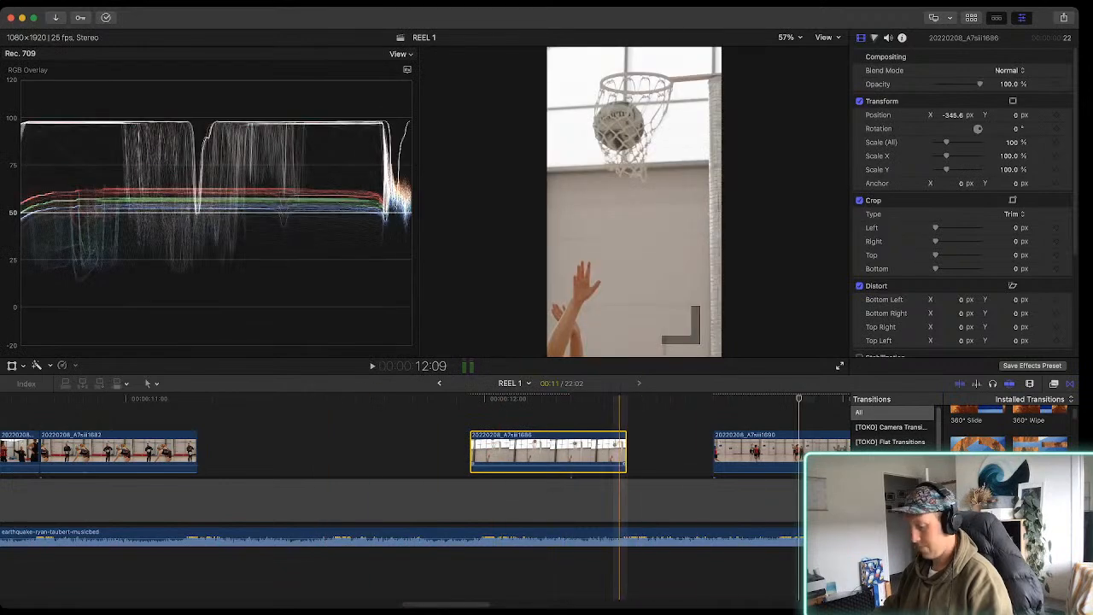
# Show the clip browser and hide the video scopes
pyautogui.press('super+minus')
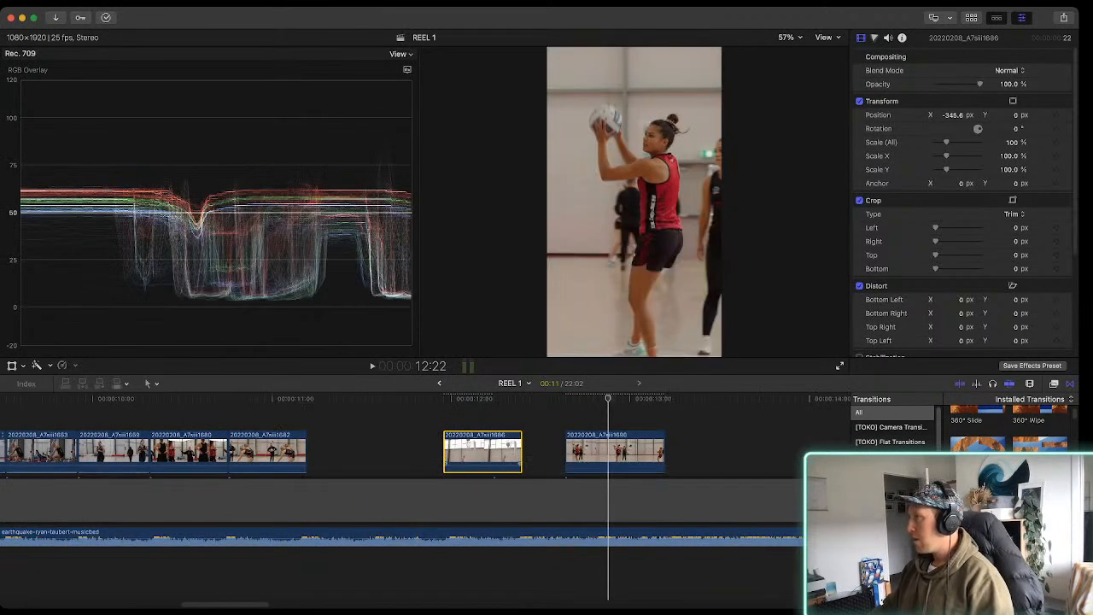
pyautogui.press('ctrl+super+1')
pyautogui.press('super+7')
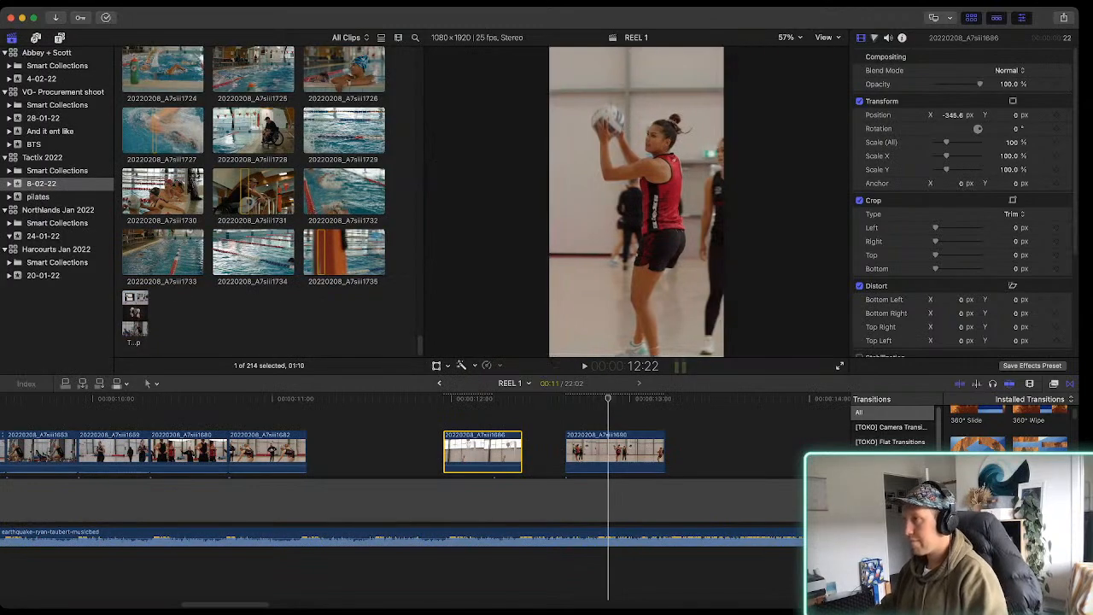
# Find clip 20220208_A7siii1643 in the 8-02-22 event and add a 44-frame selection of it at the end of clip 20220208_A7siii1682
pyautogui.scroll(20, 253, 231)
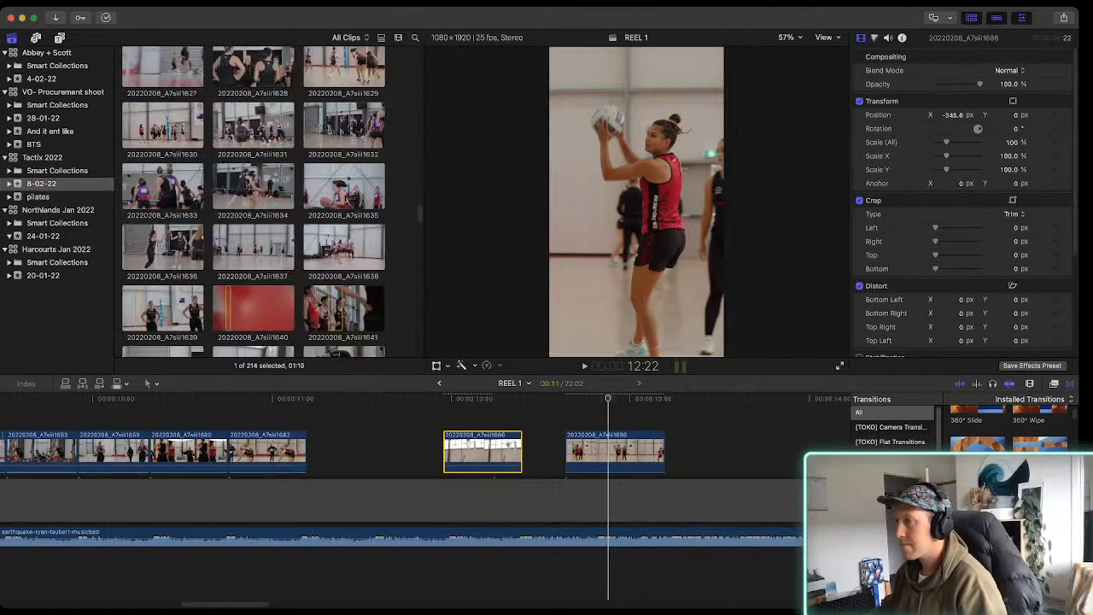
pyautogui.scroll(-4, 254, 242)
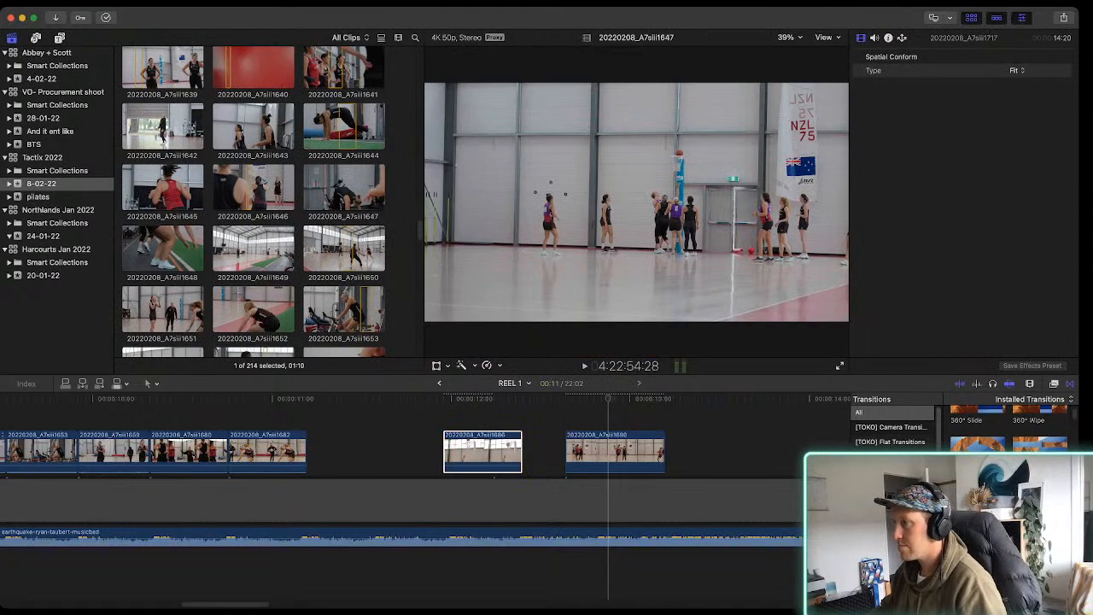
pyautogui.click(343, 188)
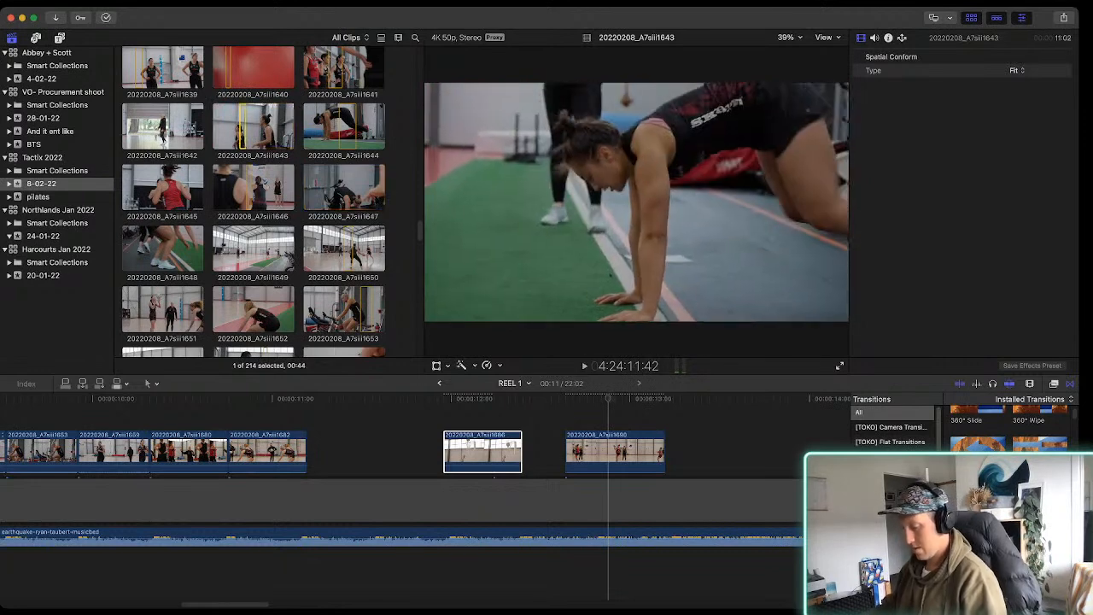
pyautogui.moveTo(242, 128); pyautogui.dragTo(356, 428)
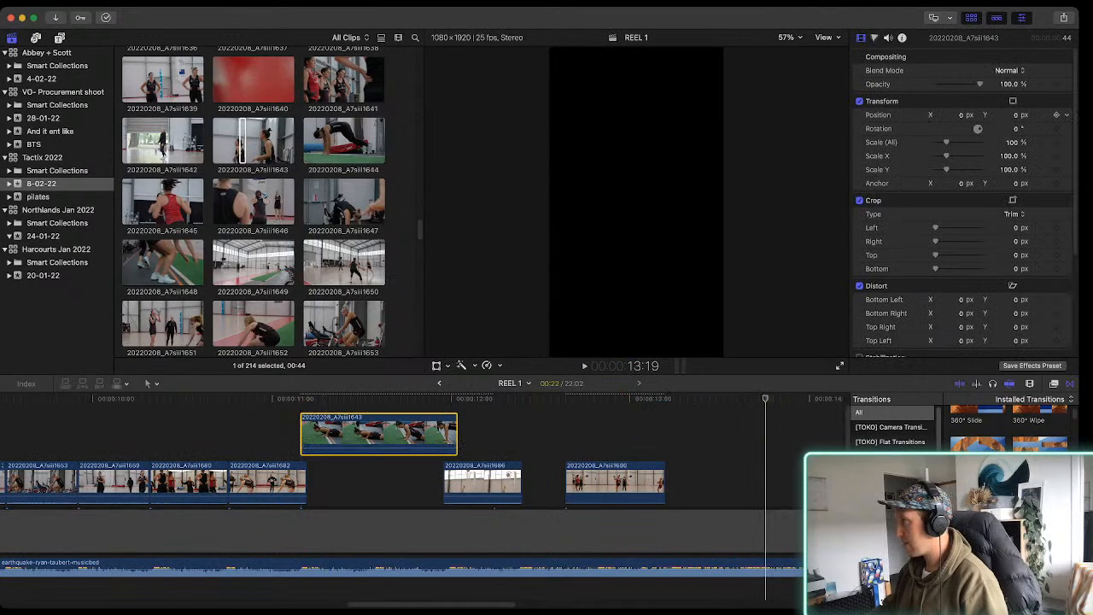
# Set clip 20220208_A7siii1643 to Fill and trim it to 19 frames to fill the gap between clips 20220208_A7siii1682 and 20220208_A7siii1686
pyautogui.scroll(-4, 966, 190)
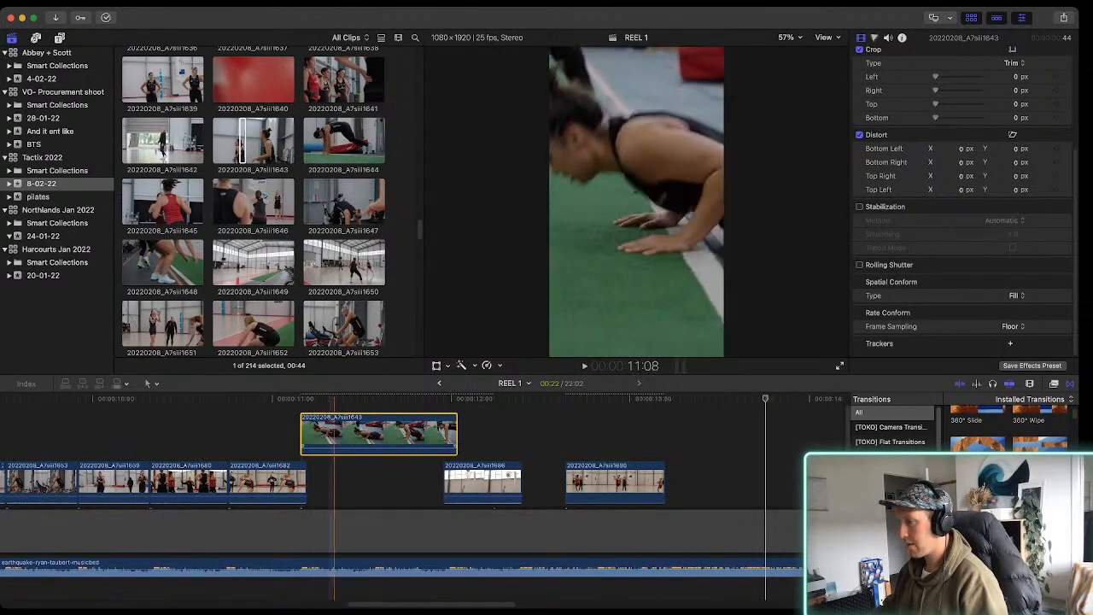
pyautogui.click(316, 434)
pyautogui.moveTo(365, 434); pyautogui.dragTo(374, 434)
pyautogui.moveTo(462, 433); pyautogui.dragTo(437, 434)
pyautogui.moveTo(436, 483); pyautogui.dragTo(442, 483)
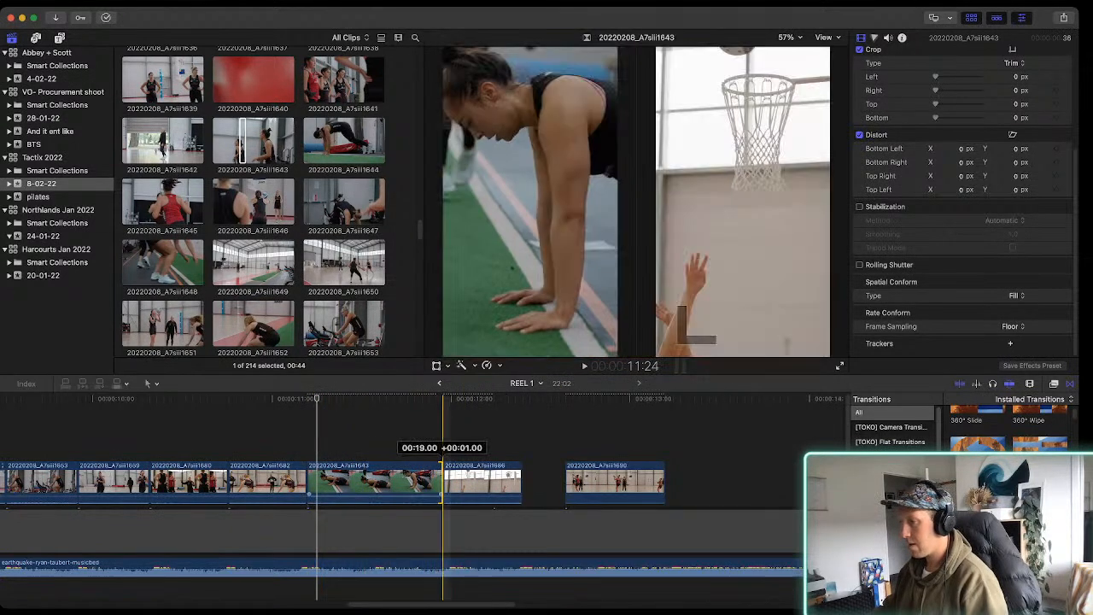
pyautogui.press('space')
pyautogui.press('space')
pyautogui.click(382, 479)
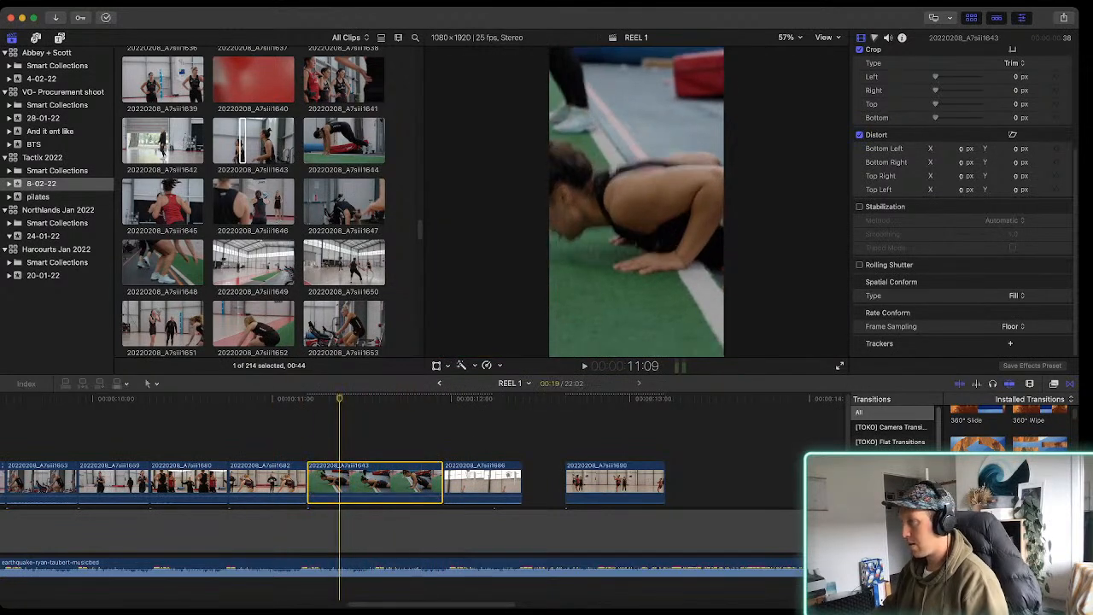
# Shift clip 20220208_A7siii1643 to the right within the vertical frame and play the cut against the music
pyautogui.hotkey('shift', 't')
pyautogui.moveTo(637, 201); pyautogui.dragTo(673, 202)
pyautogui.press('space')
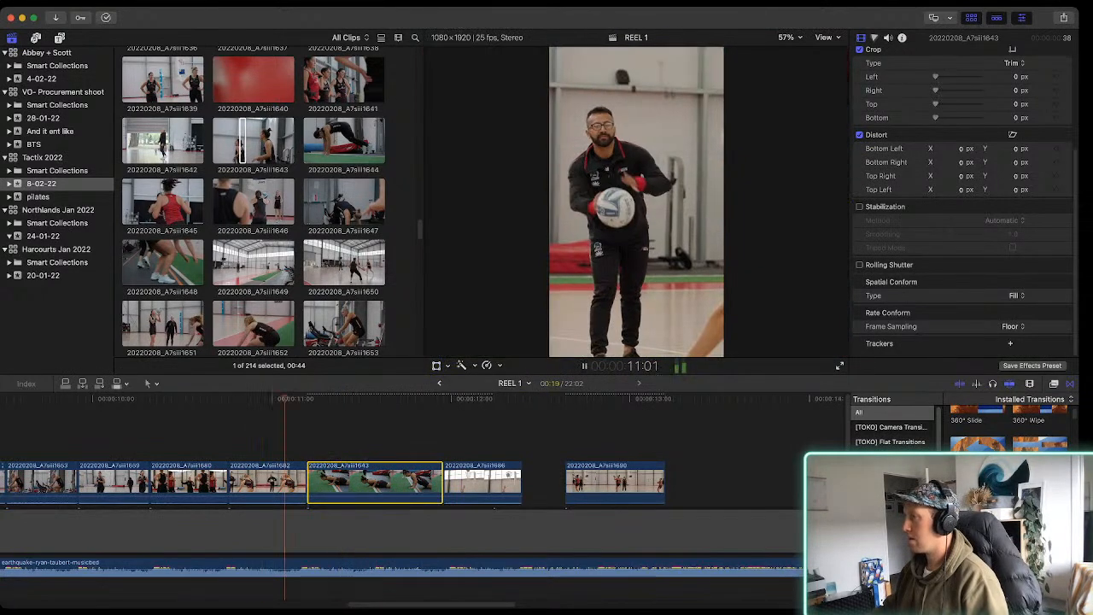
pyautogui.press('space')
# Trim clip 20220208_A7siii1643 so it ends on the beat at about 11:15, and play it back
pyautogui.press('space')
pyautogui.press('space')
pyautogui.click(440, 482)
pyautogui.moveTo(441, 482); pyautogui.dragTo(377, 482)
pyautogui.press('space')
pyautogui.press('space')
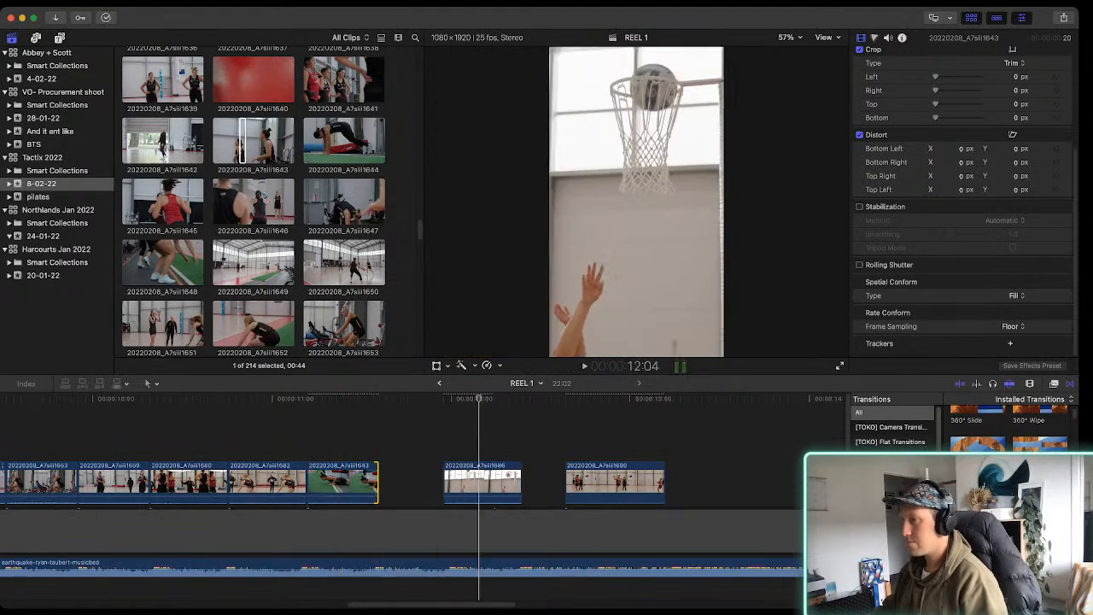
# Find clip 20220208_A7siii1662 in the 8-02-22 event and connect a 24:32 selection of it near the gap after clip 20220208_A7siii1643
pyautogui.press('super+1')
pyautogui.scroll(-4, 346, 262)
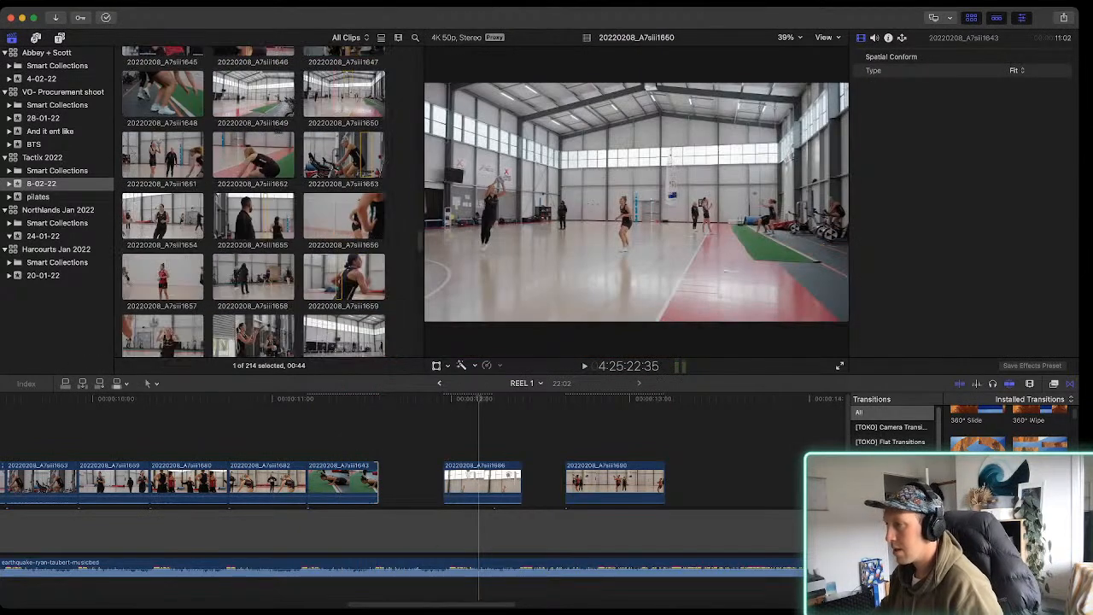
pyautogui.click(339, 278)
pyautogui.click(356, 218)
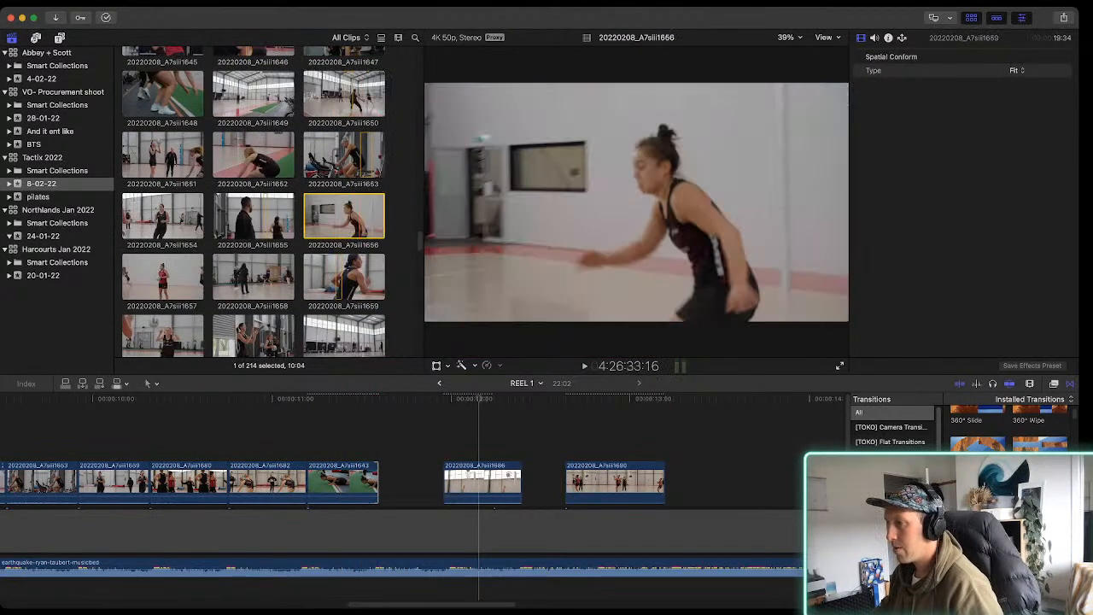
pyautogui.scroll(-2, 356, 219)
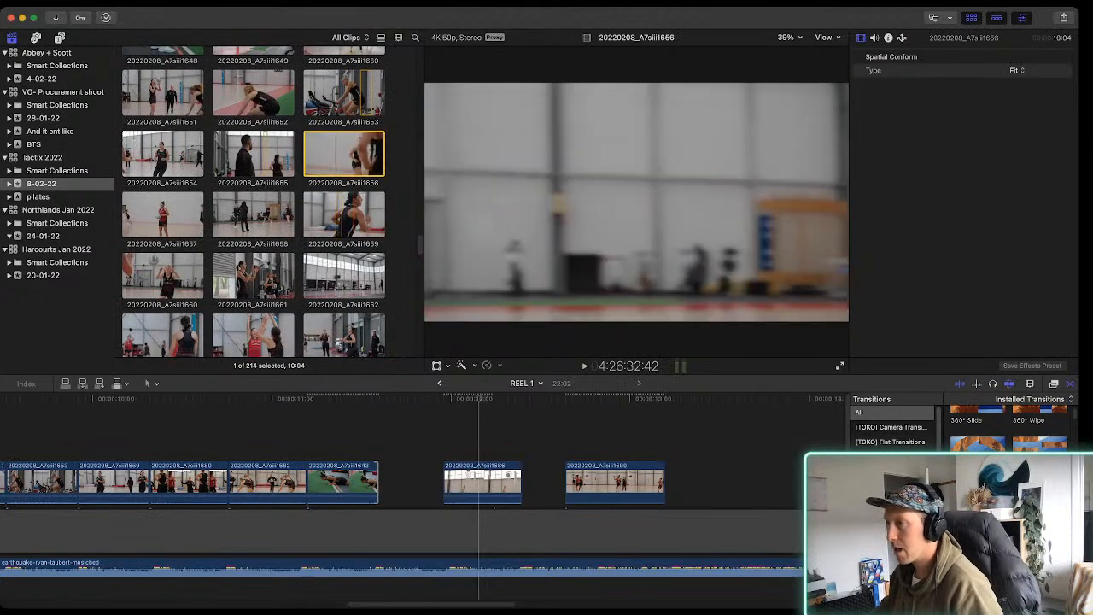
pyautogui.scroll(-2, 256, 205)
pyautogui.click(253, 228)
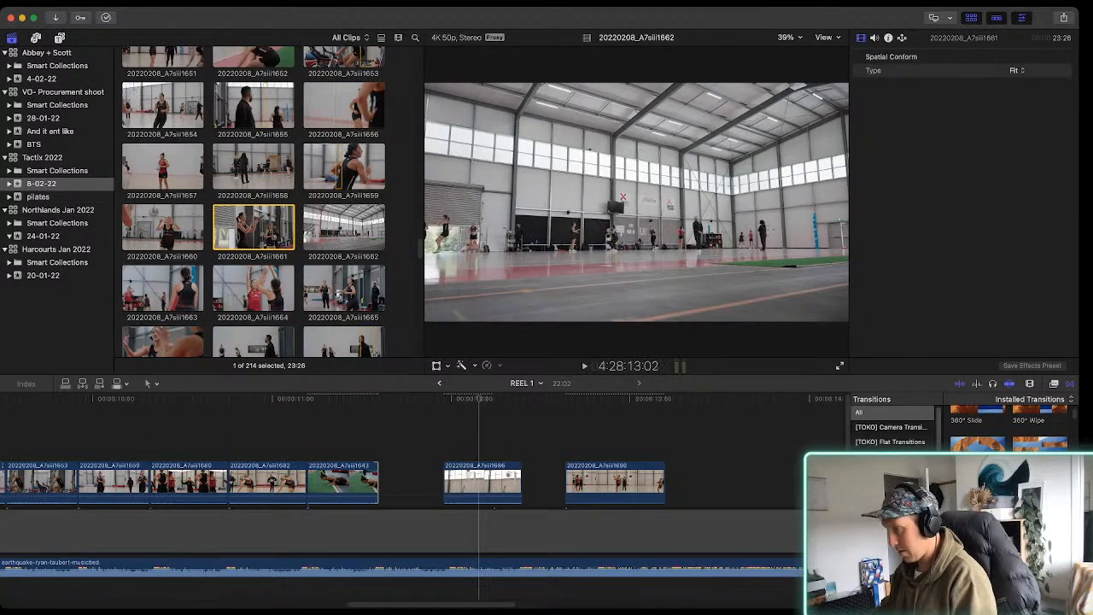
pyautogui.press('i')
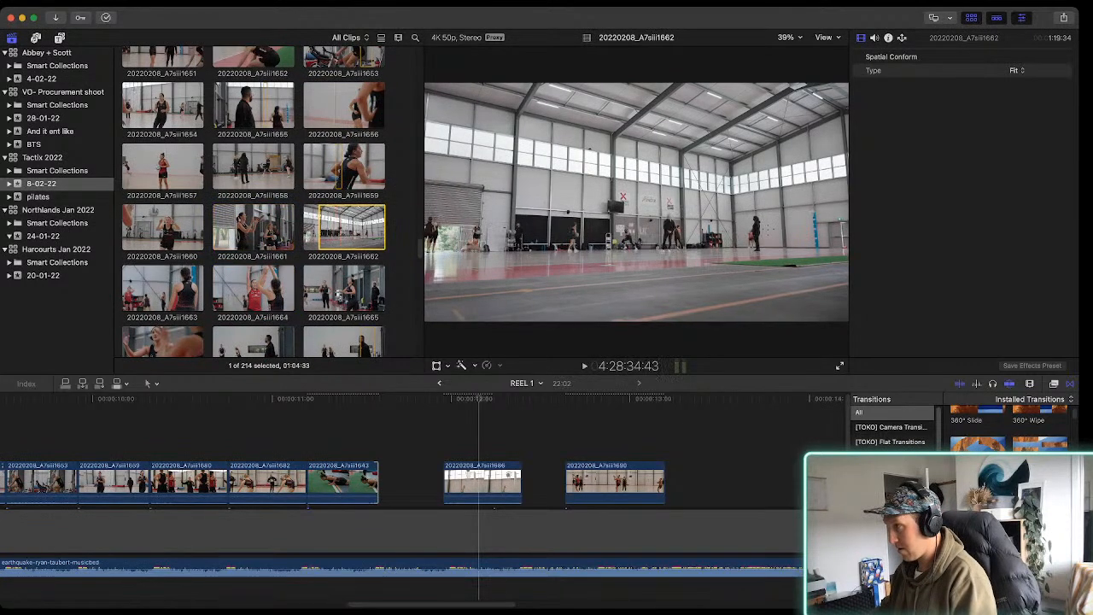
pyautogui.press('o')
pyautogui.press('q')
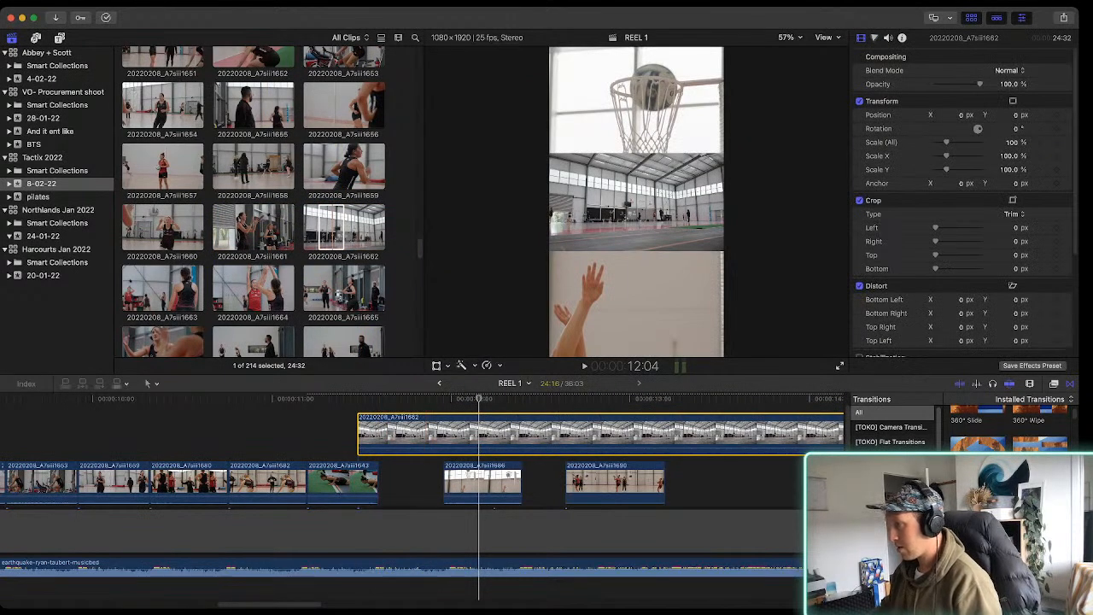
# Speed up clip 20220208_A7siii1662 and fit it as 9 timeline frames into the gap between clips 20220208_A7siii1643 and 20220208_A7siii1686
pyautogui.press('super+r')
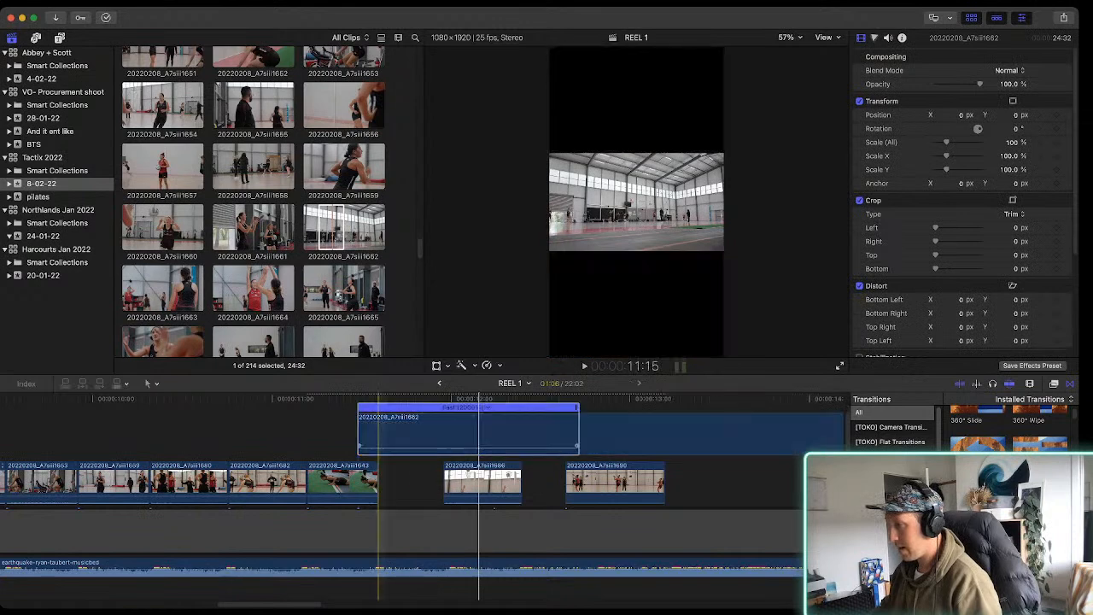
pyautogui.moveTo(380, 431); pyautogui.dragTo(403, 431)
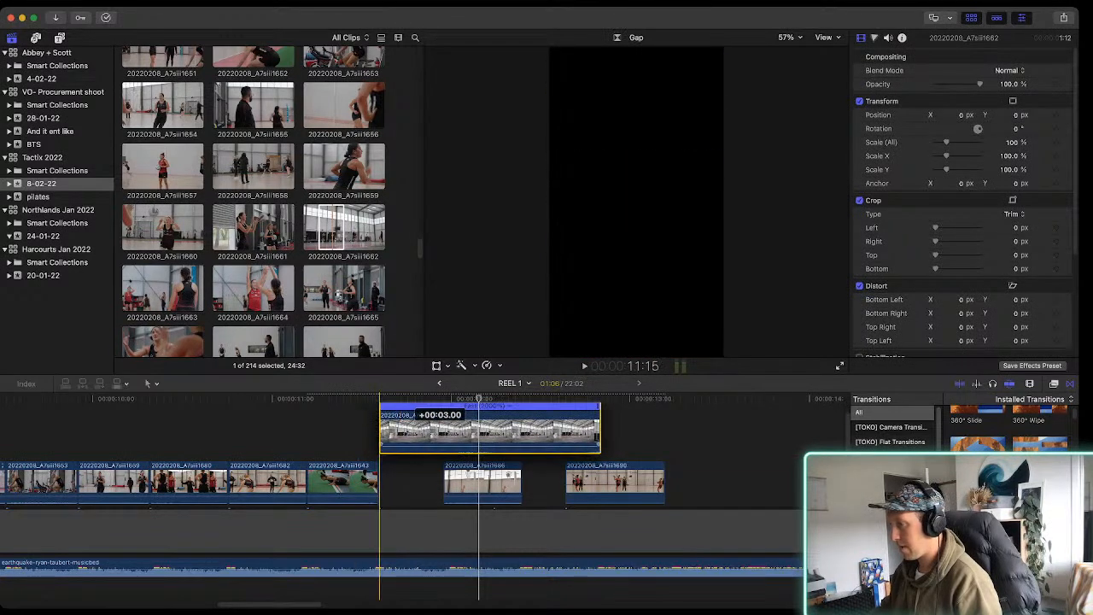
pyautogui.moveTo(598, 409); pyautogui.dragTo(442, 408)
pyautogui.press('space')
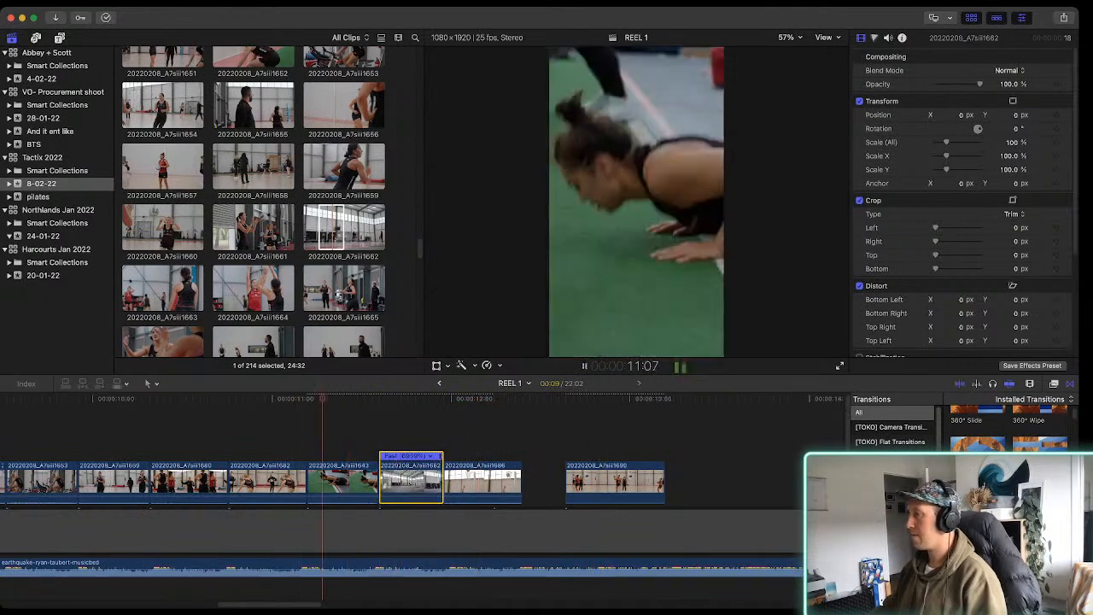
pyautogui.press('space')
# Set the spatial conform of clip 20220208_A7siii1662 to Fill and play it
pyautogui.click(410, 482)
pyautogui.scroll(-5, 995, 273)
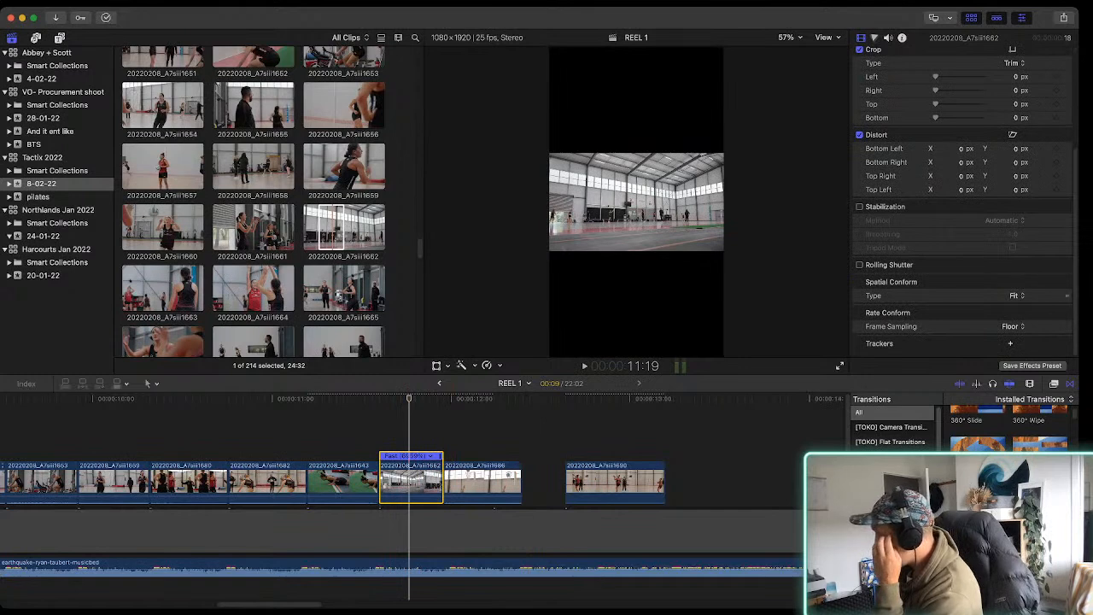
pyautogui.click(1014, 308)
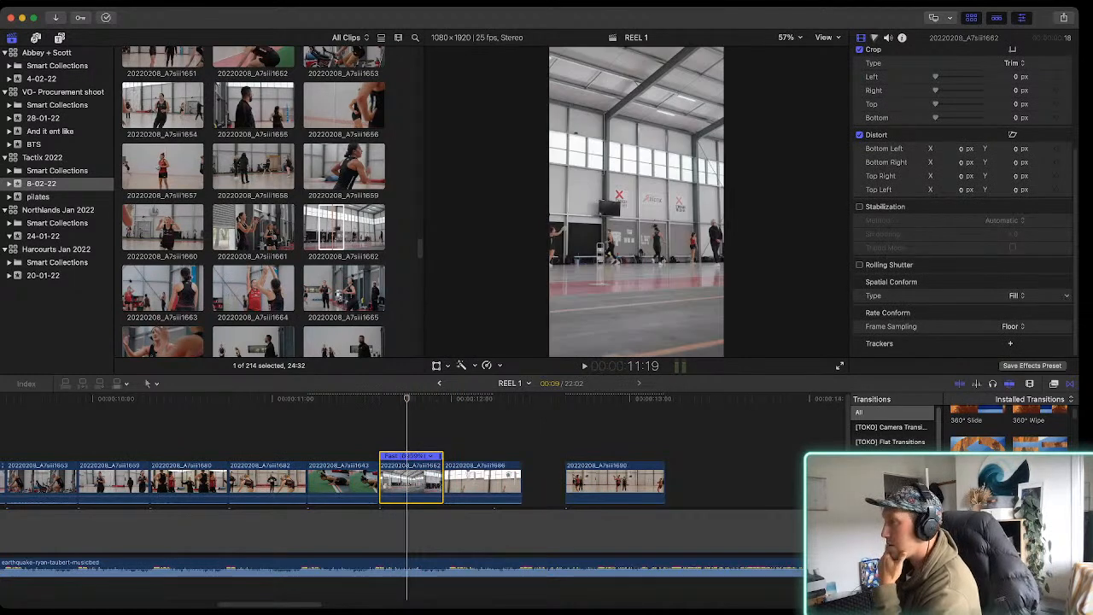
pyautogui.press('space')
pyautogui.press('space')
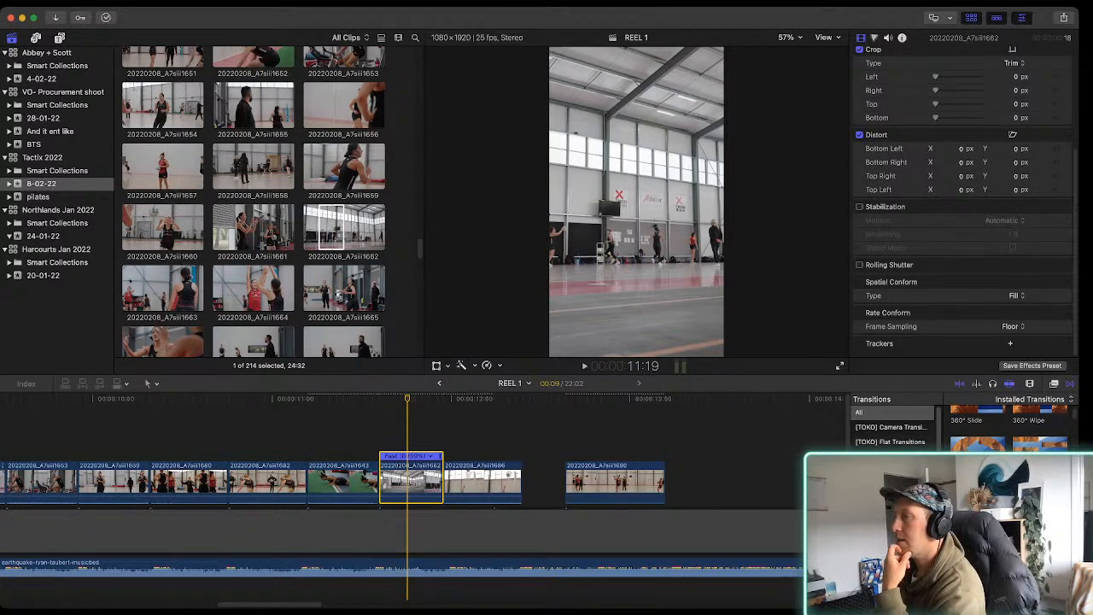
pyautogui.press('super+Tab')
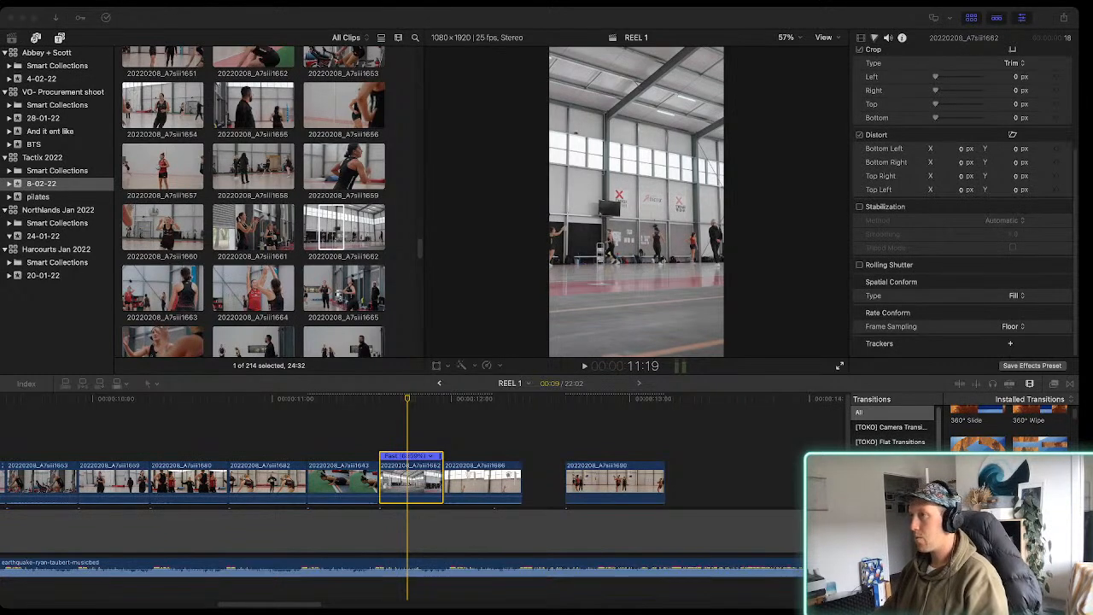
pyautogui.press('super+Tab')
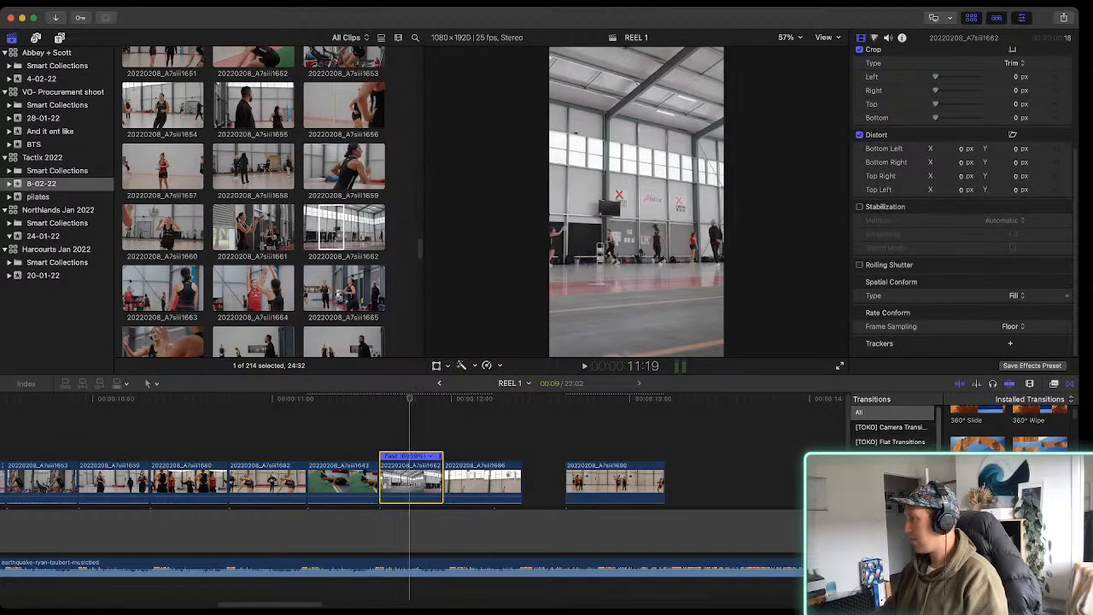
# Shift clip 20220208_A7siii1662 slightly left within the vertical frame, close the Transform controls and play the cut
pyautogui.press('super+z')
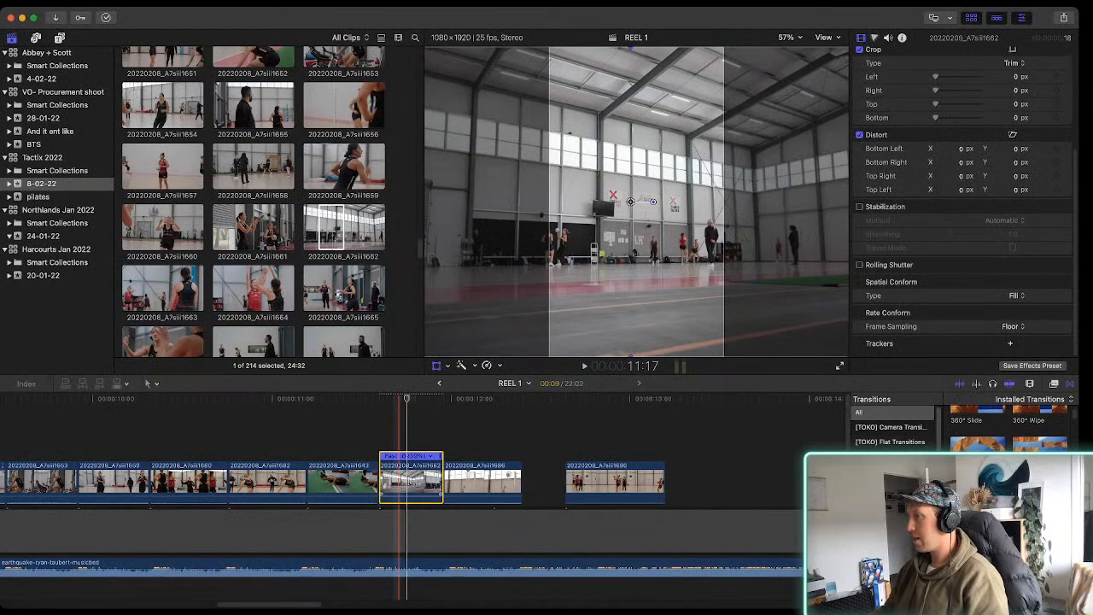
pyautogui.click(437, 365)
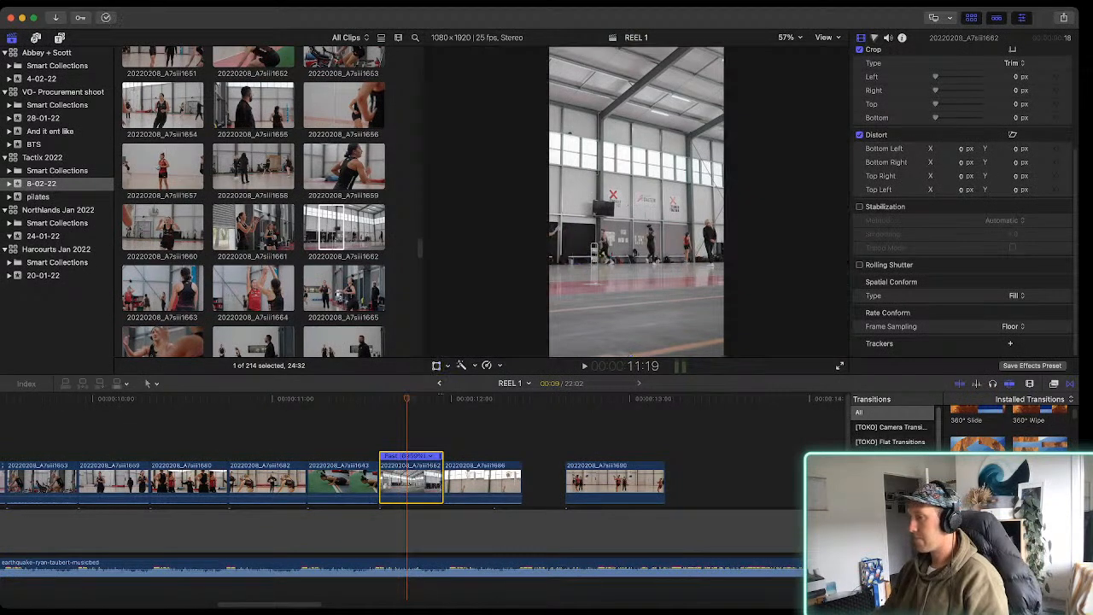
pyautogui.press('space')
pyautogui.press('space')
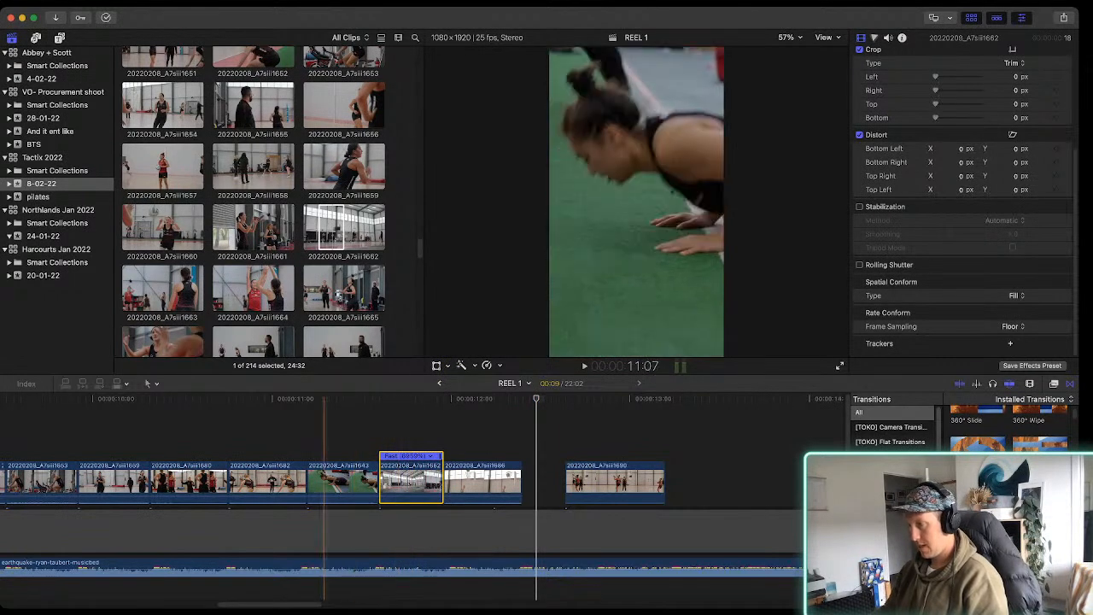
# Review the opening of REEL 1 around clip 20220208_A7siii1542 against the Earthquake track
pyautogui.press('super+minus')
pyautogui.hscroll(-4, 336, 483)
pyautogui.hscroll(-5, 336, 483)
pyautogui.press('space')
pyautogui.press('space')
pyautogui.hscroll(-3, 223, 483)
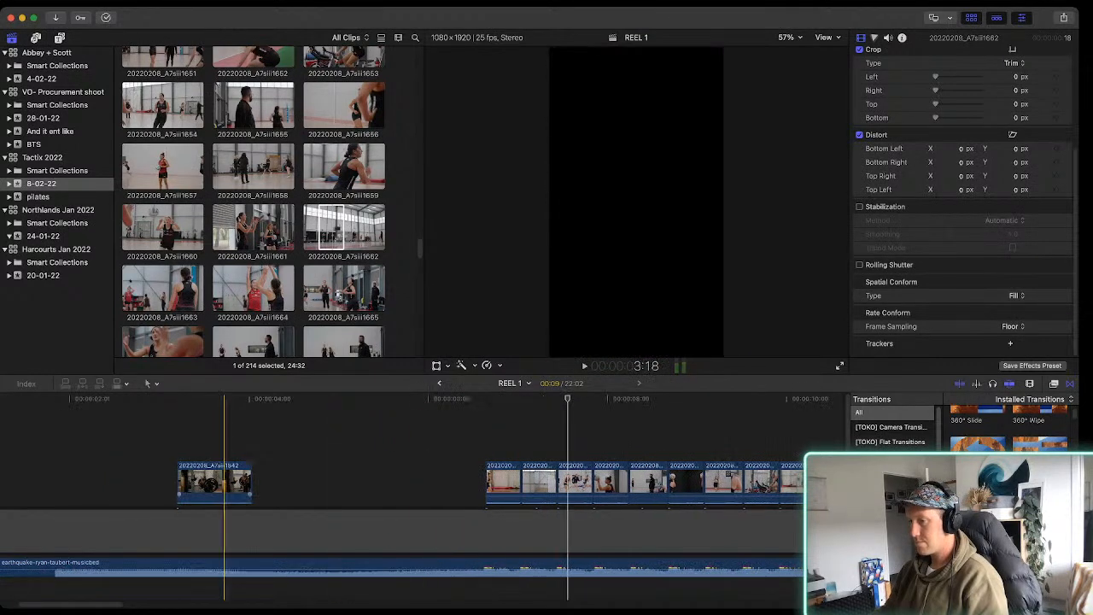
pyautogui.press('space')
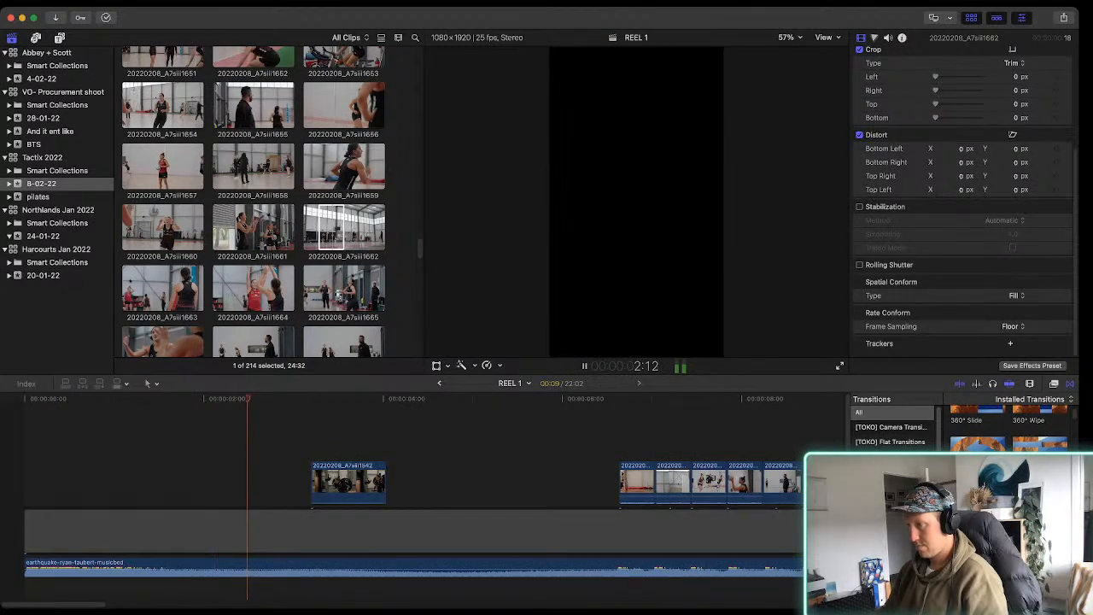
pyautogui.press('space')
# Slow clip 20220208_A7siii1542 to 50% and move it later so it ends where the following run of clips begins, checking playback
pyautogui.click(370, 481)
pyautogui.hotkey('shift', '5')
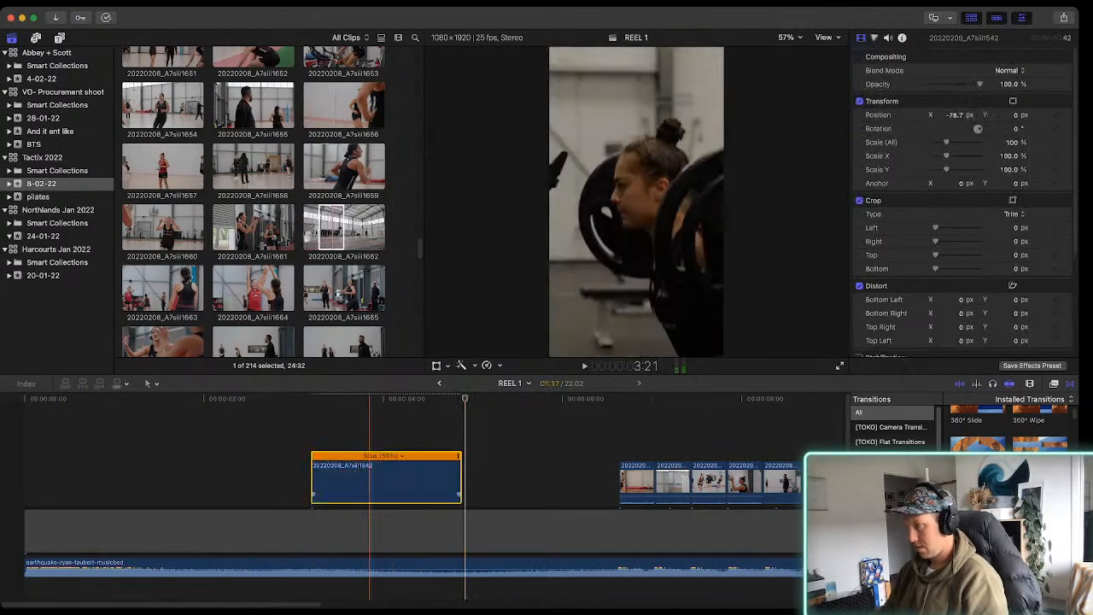
pyautogui.press('/')
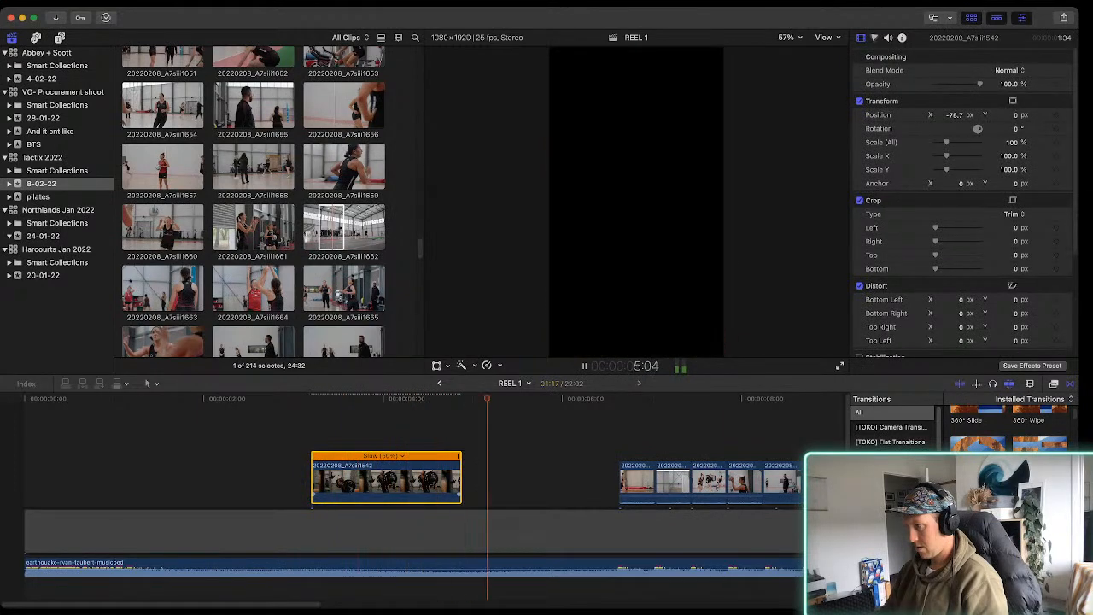
pyautogui.moveTo(385, 478); pyautogui.dragTo(528, 478)
pyautogui.press('space')
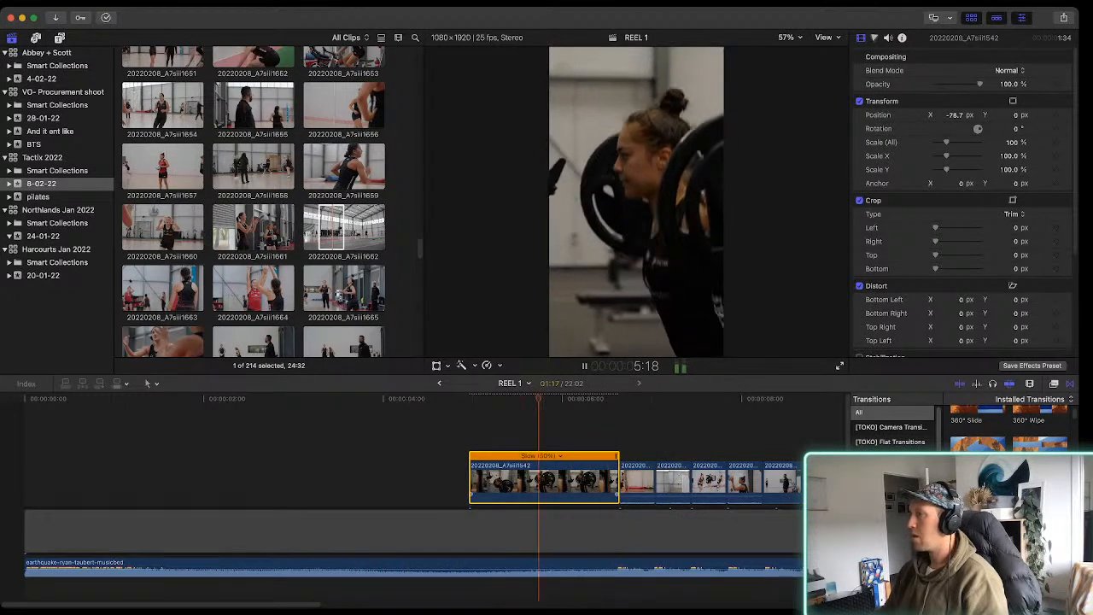
pyautogui.press('space')
pyautogui.press('space')
pyautogui.press('space')
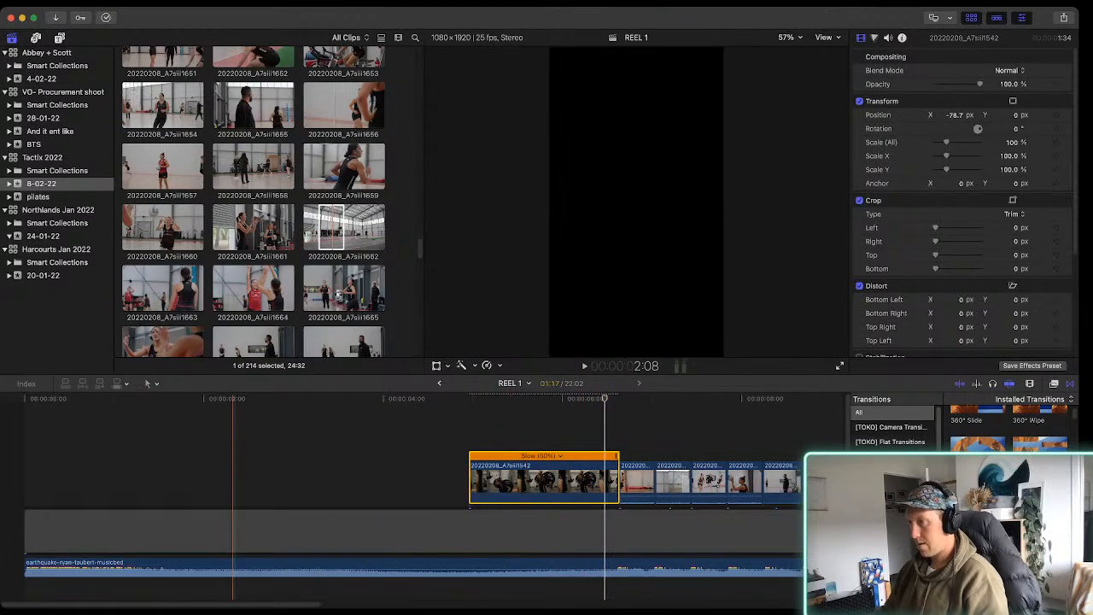
# Find clip 20220208_A7siii1706 in the 8-02-22 event and mark a 1:28 range of it
pyautogui.scroll(-10, 253, 201)
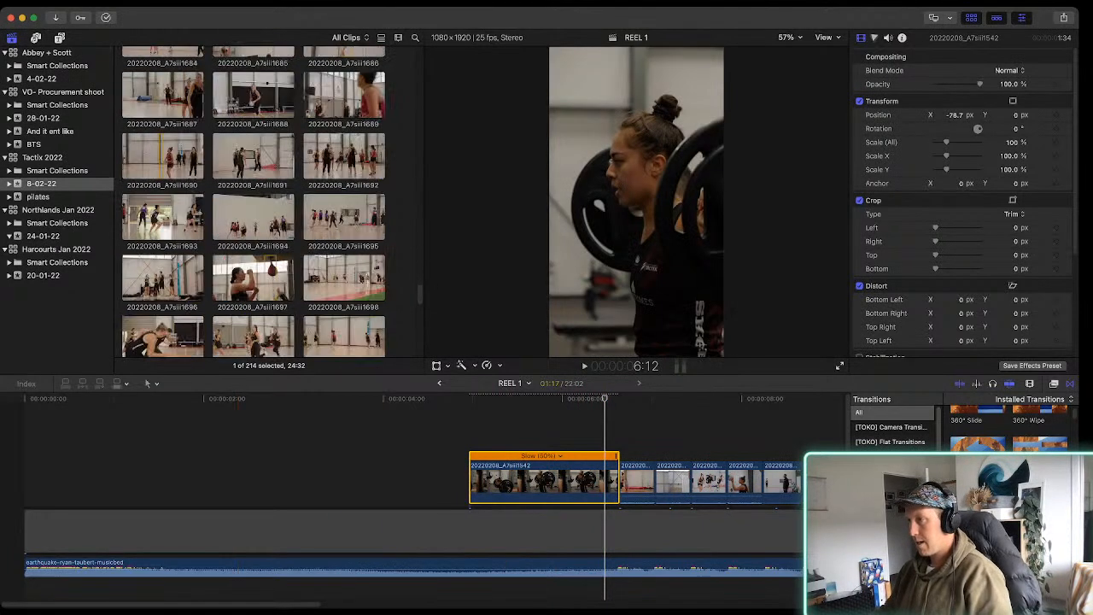
pyautogui.scroll(-4, 253, 200)
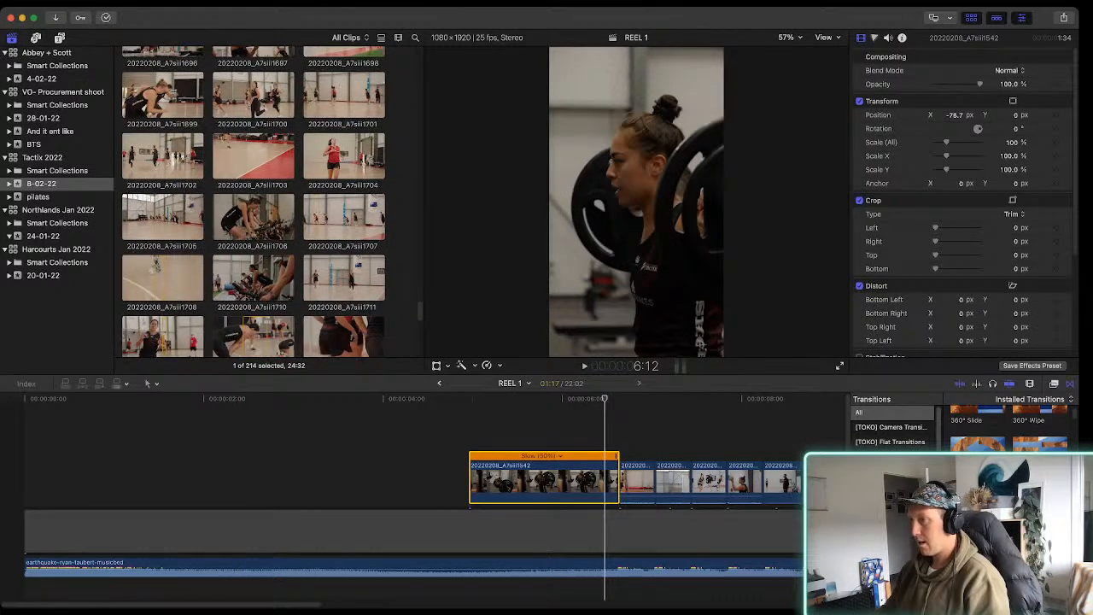
pyautogui.click(254, 217)
pyautogui.press('space')
pyautogui.press('space')
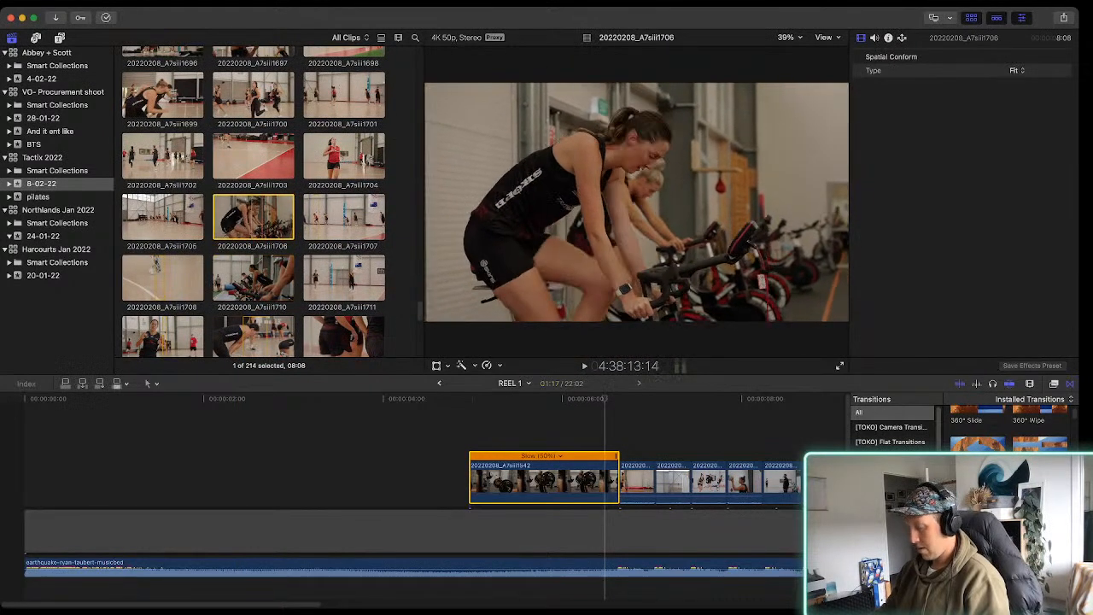
pyautogui.press('space')
pyautogui.press('i')
pyautogui.press('space')
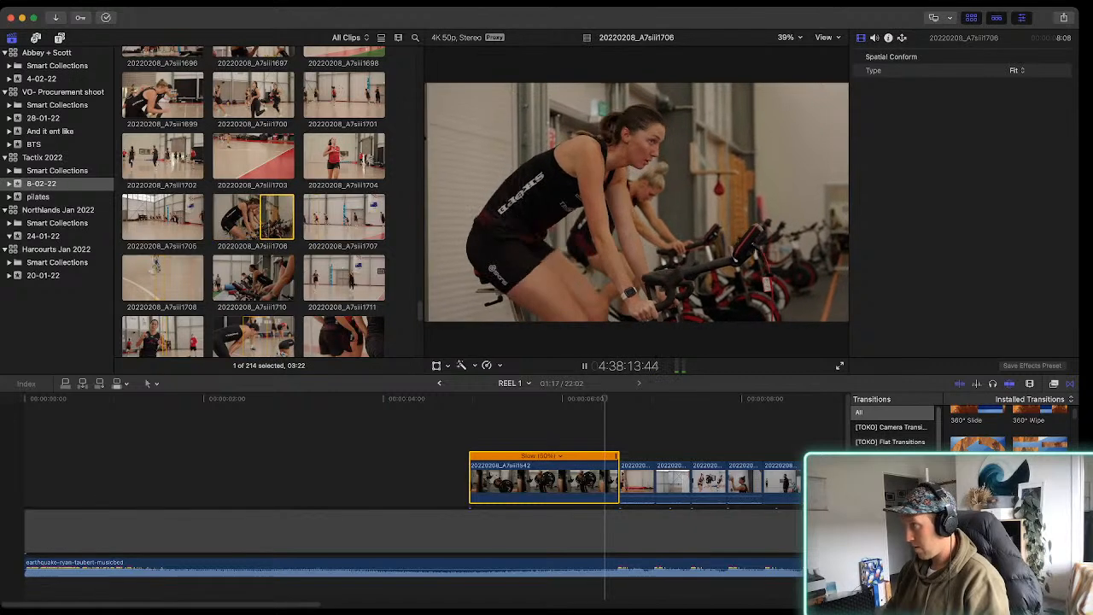
pyautogui.press('space')
pyautogui.press('o')
# Place the marked range of clip 20220208_A7siii1706 at the start of REEL 1 as a connected clip slowed to 50%, and play the opening
pyautogui.moveTo(270, 217); pyautogui.dragTo(54, 531)
pyautogui.press('super+r')
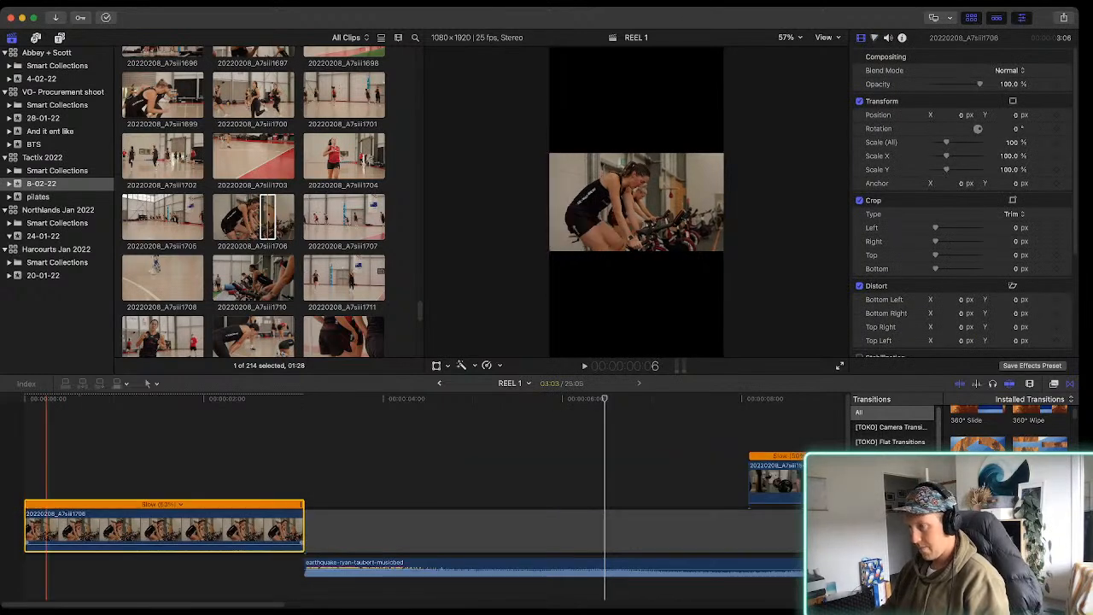
pyautogui.press('super+z')
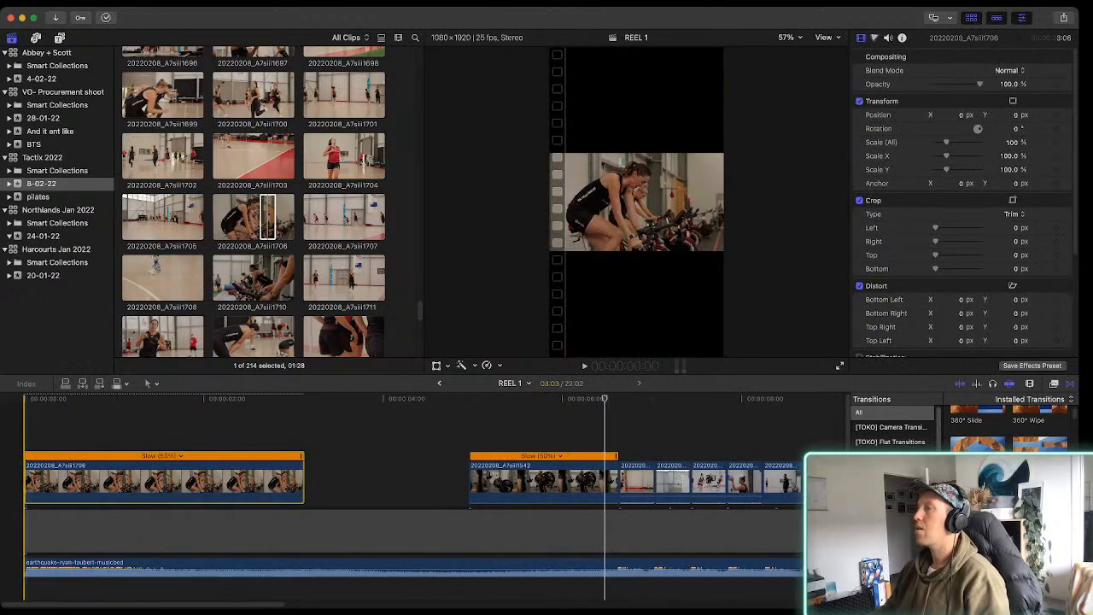
pyautogui.press('Home')
pyautogui.press('space')
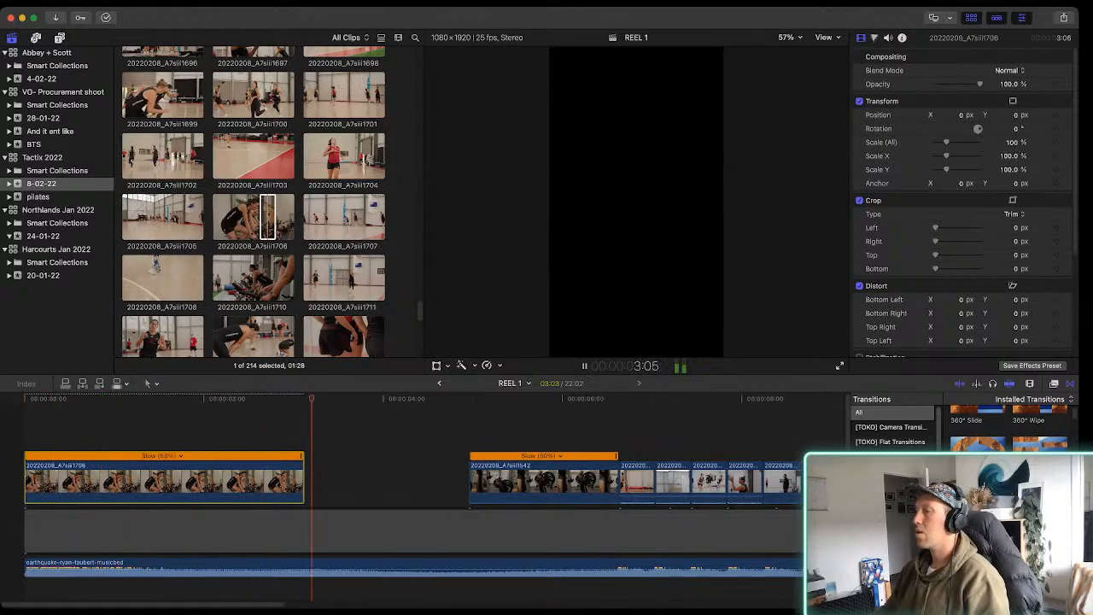
pyautogui.press('space')
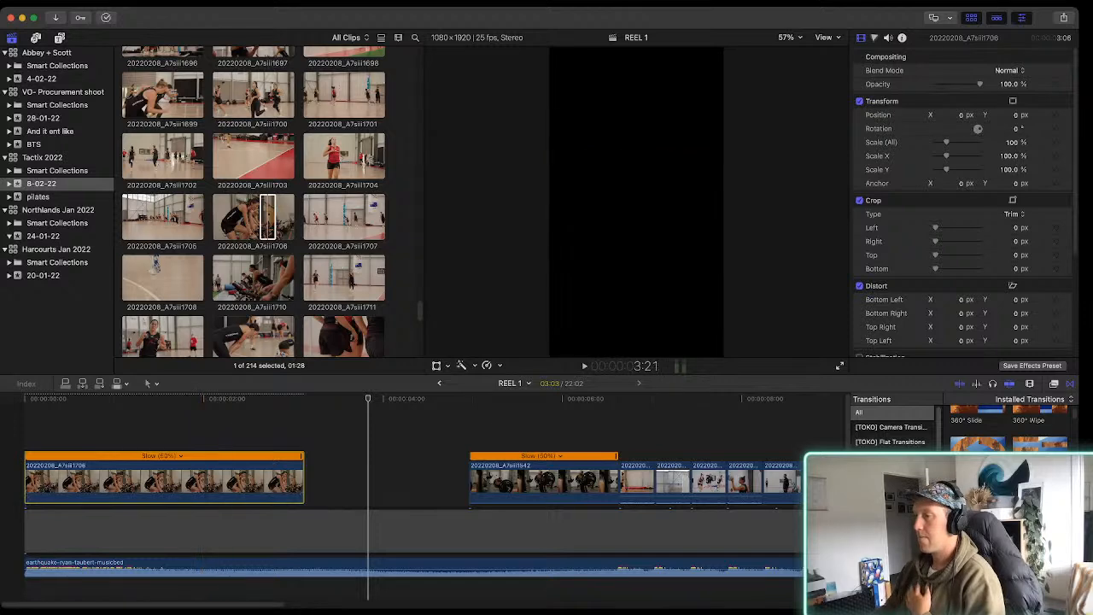
# Connect a 2:06 selection of clip 20220208_A7siii1713 above clip 20220208_A7siii1706, starting at about 1:02
pyautogui.scroll(-1, 253, 202)
pyautogui.click(254, 333)
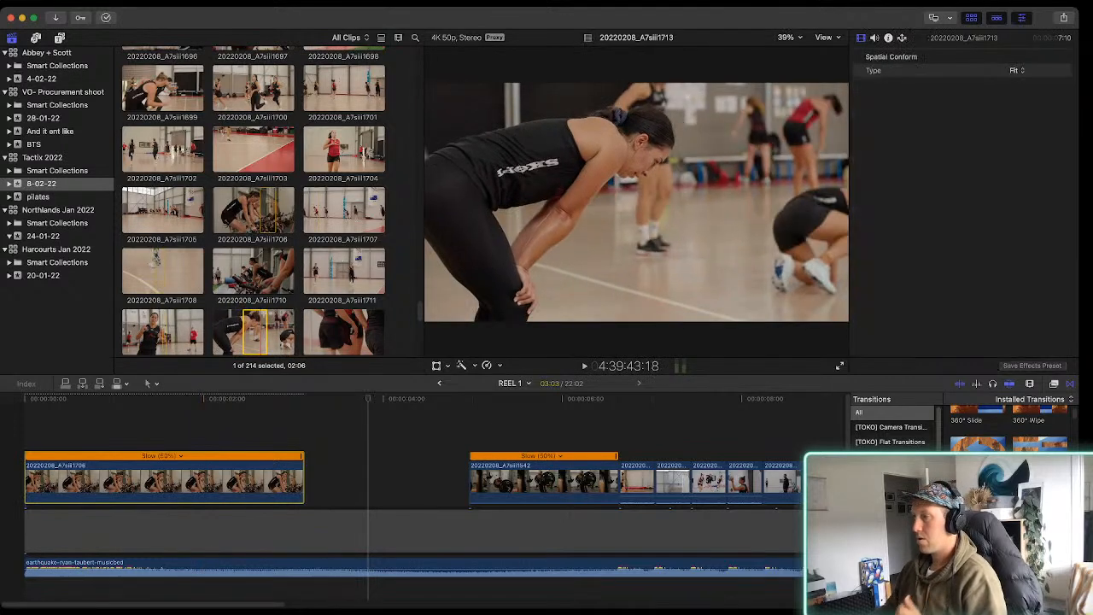
pyautogui.moveTo(255, 333); pyautogui.dragTo(130, 424)
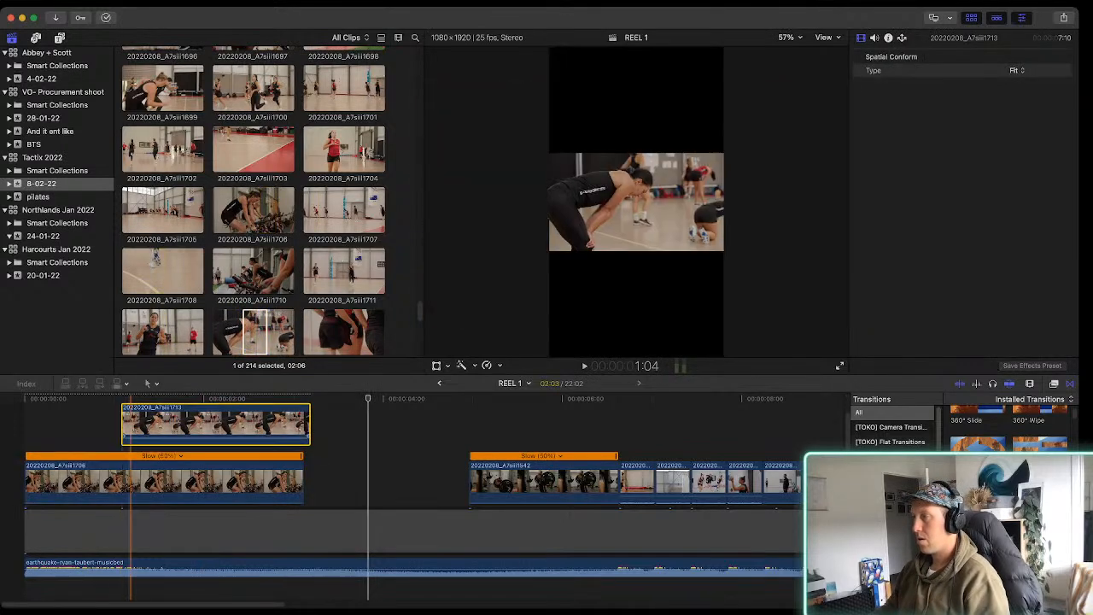
# Play the opening and remove connected clip 20220208_A7siii1713 from above clip 20220208_A7siii1706
pyautogui.press('space')
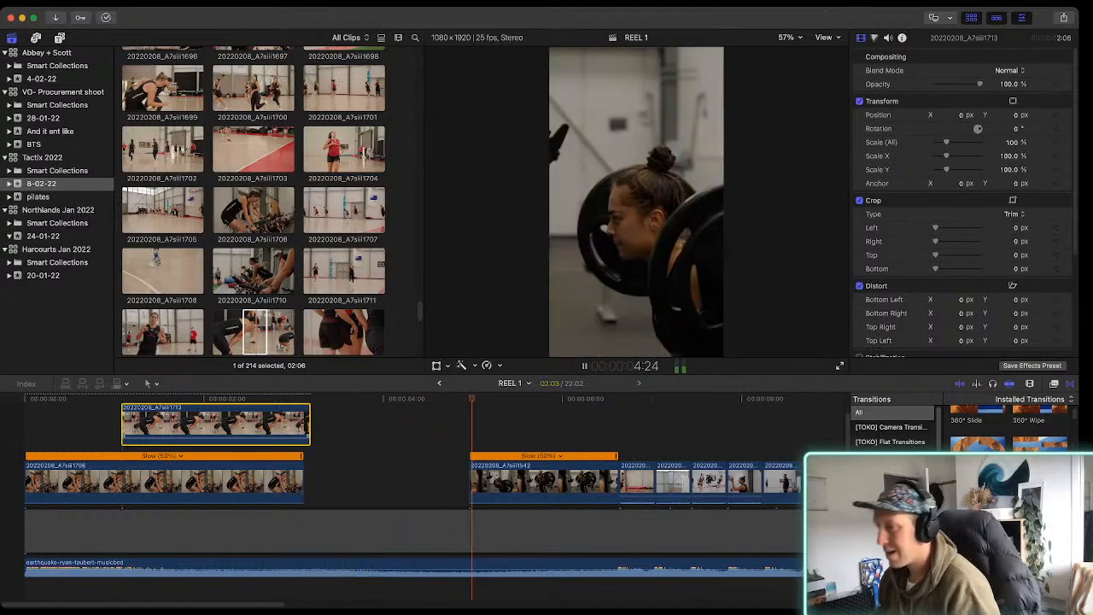
pyautogui.press('space')
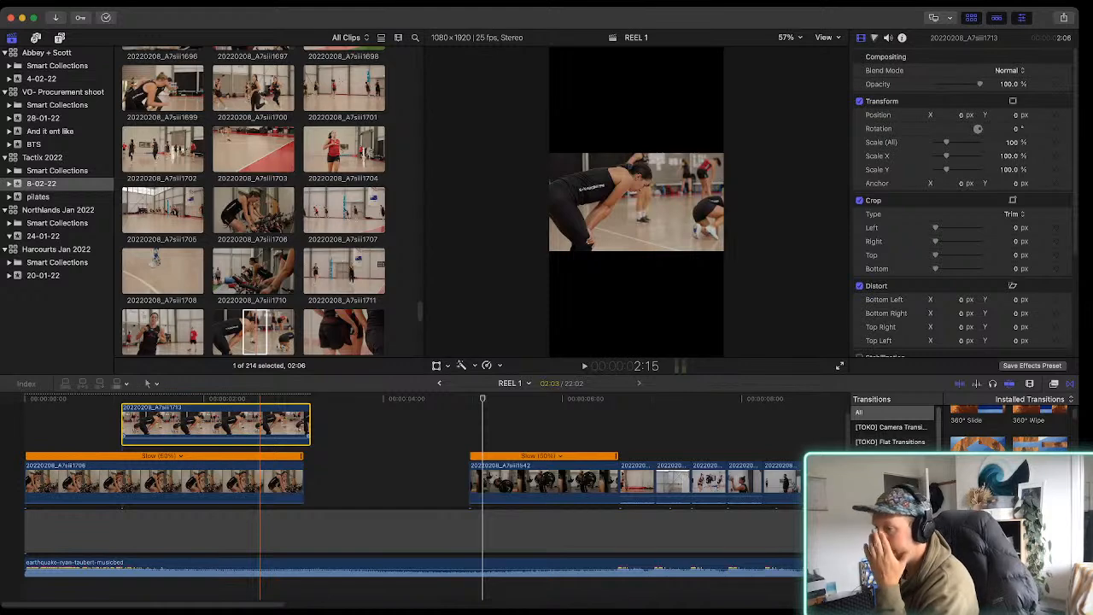
pyautogui.press('Delete')
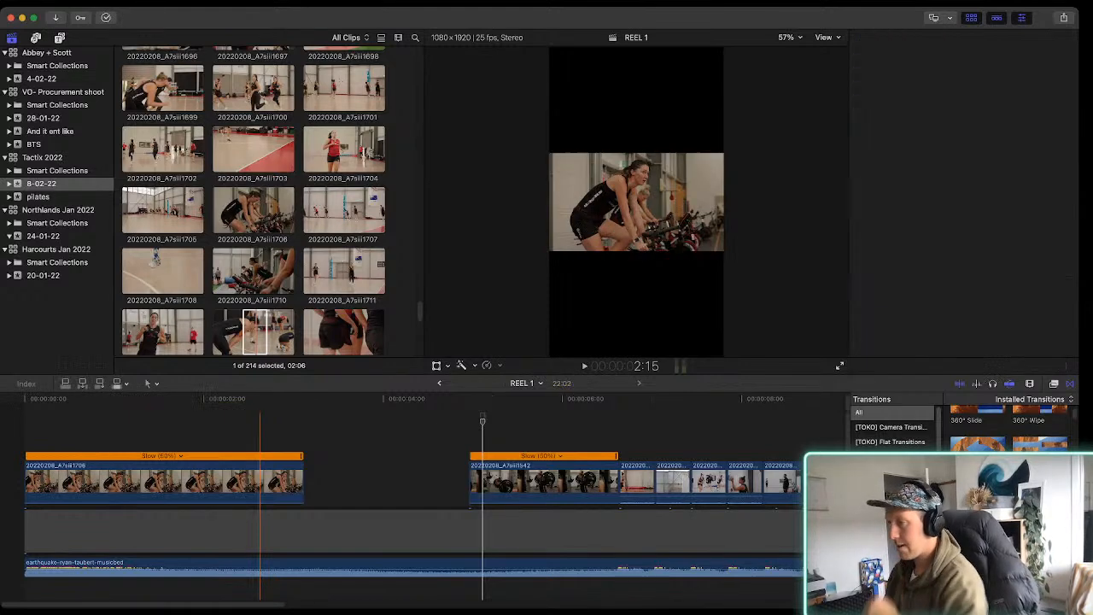
# Play through the opening and extend the start of clip 20220208_A7siii1542 earlier to a duration of 2:24, keeping its end in place
pyautogui.press('Home')
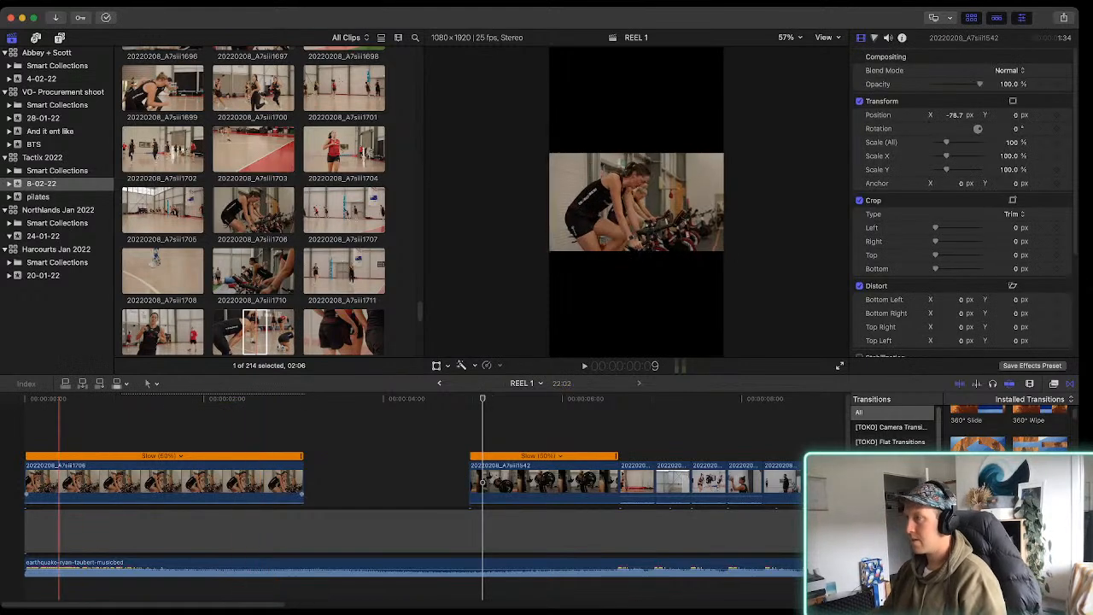
pyautogui.press('space')
pyautogui.hscroll(2, 402, 504)
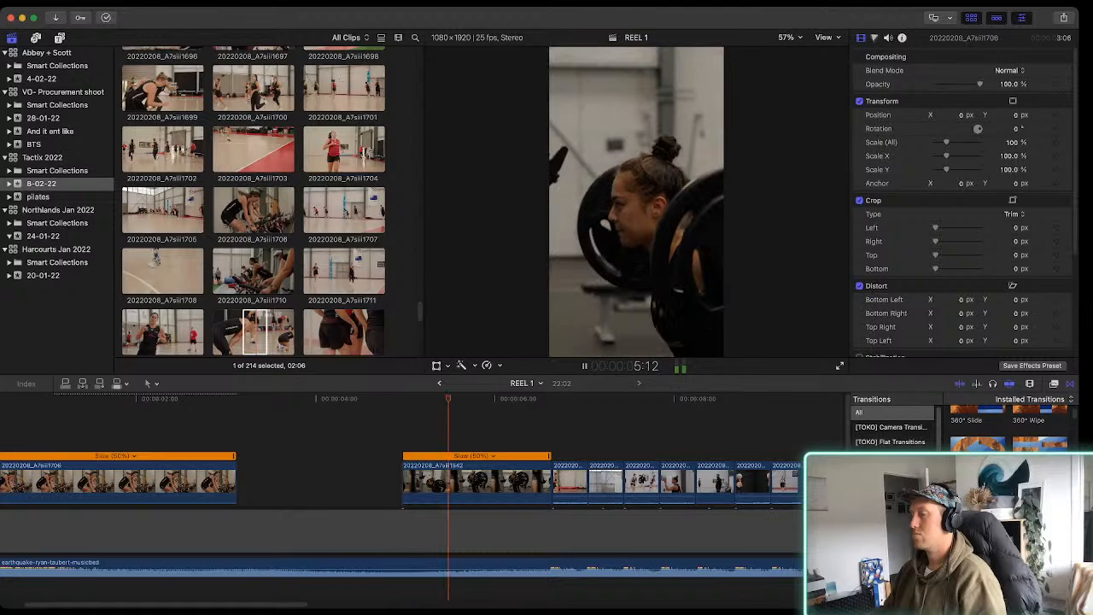
pyautogui.press('space')
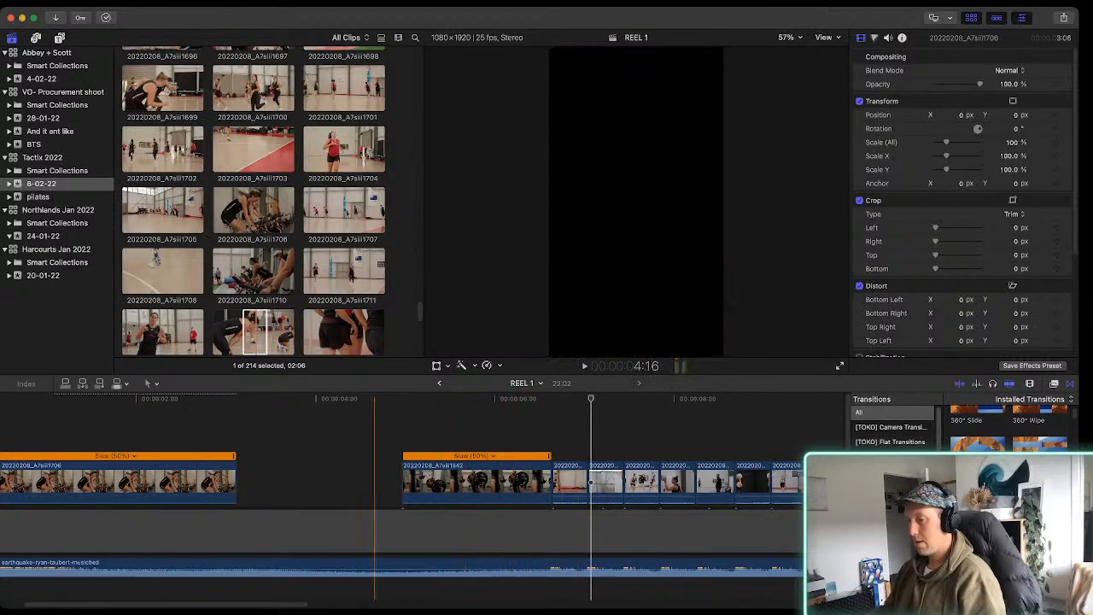
pyautogui.scroll(-1, 341, 504)
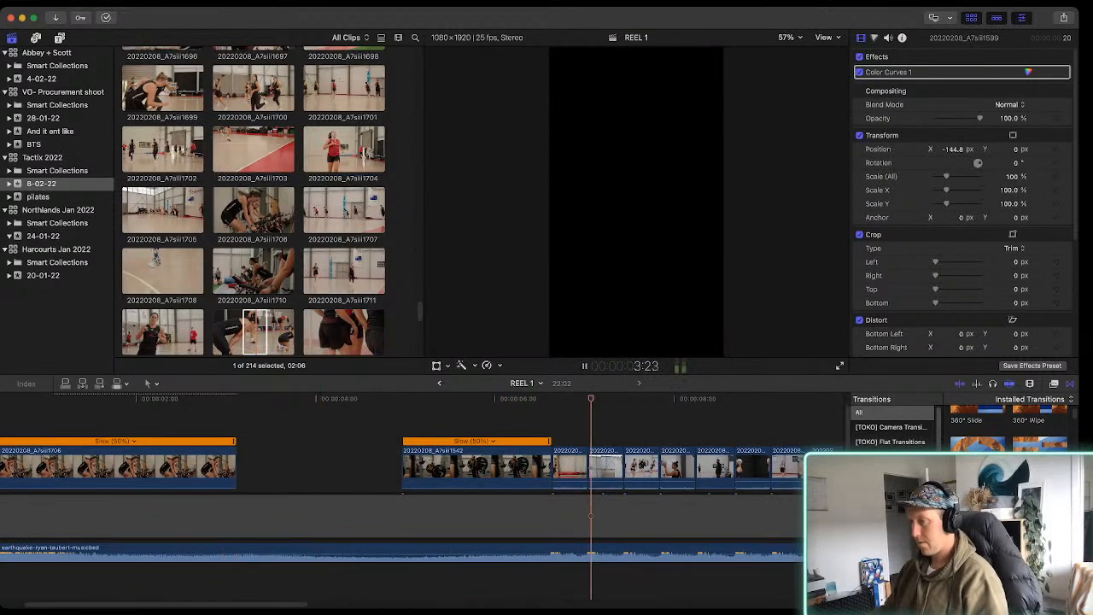
pyautogui.press('space')
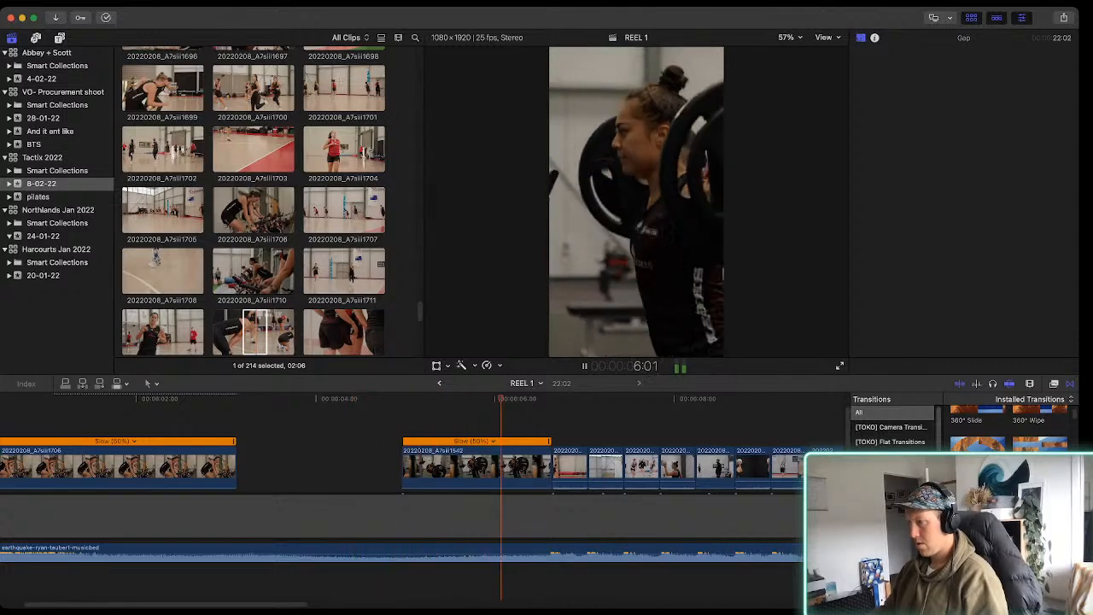
pyautogui.press('space')
pyautogui.moveTo(404, 468); pyautogui.dragTo(332, 468)
pyautogui.press('space')
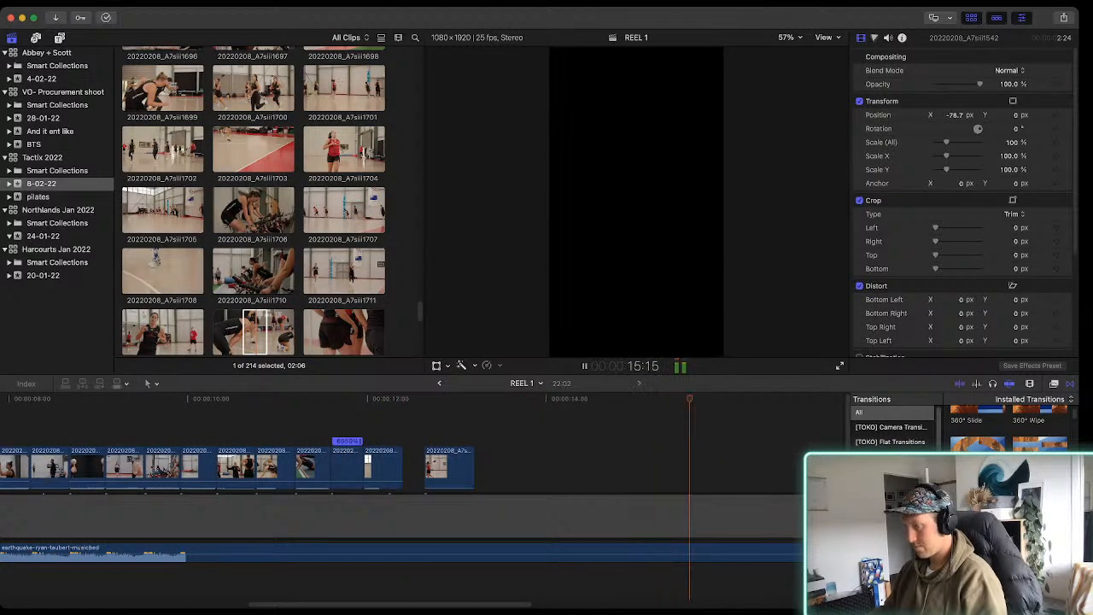
# Extend the end of the earthquake-ryan-taubert-musicbed track to a duration of 32:13
pyautogui.press('super+minus')
pyautogui.hscroll(1, 401, 491)
pyautogui.press('super+minus')
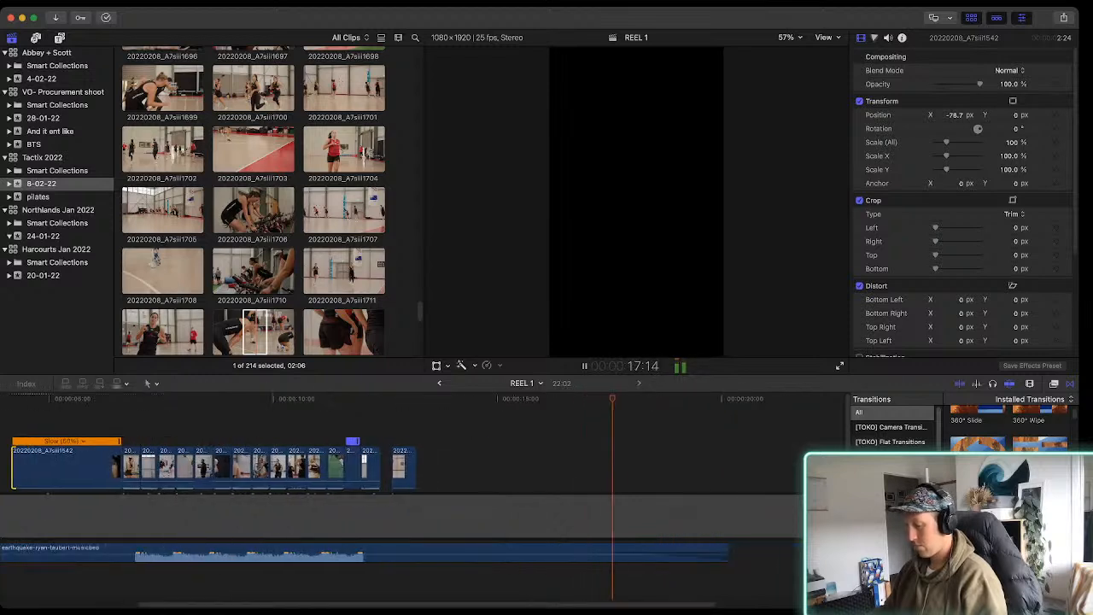
pyautogui.press('super+minus')
pyautogui.moveTo(249, 551); pyautogui.dragTo(328, 552)
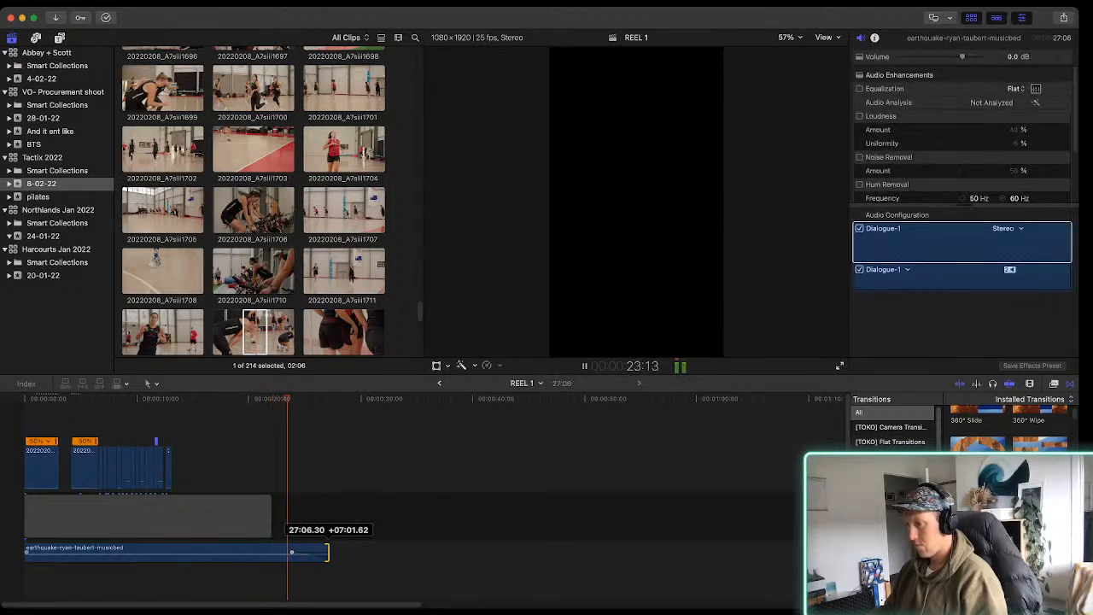
pyautogui.moveTo(328, 552); pyautogui.dragTo(387, 551)
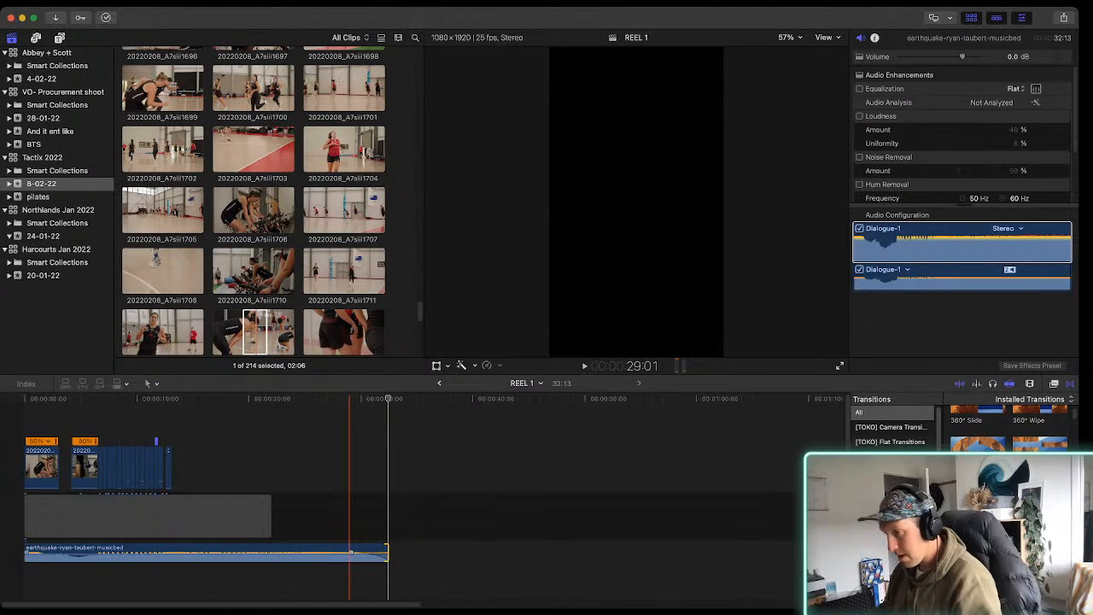
# Review the whole REEL 1 timeline and play its opening from the start against the music
pyautogui.press('super+equal')
pyautogui.press('super+equal')
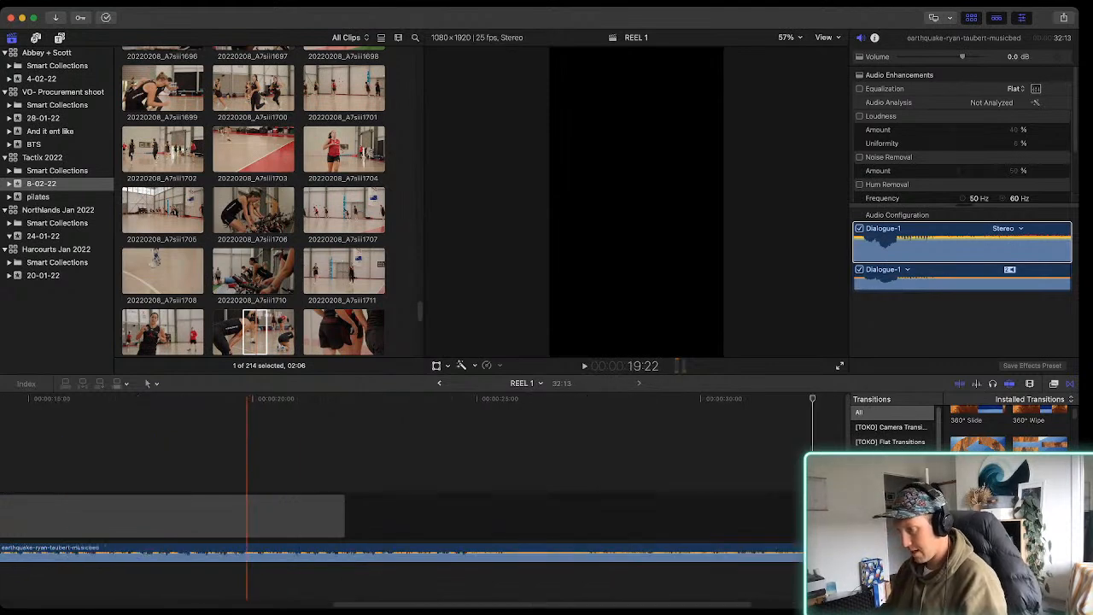
pyautogui.hscroll(-4, 280, 513)
pyautogui.press('super+minus')
pyautogui.hscroll(-2, 280, 513)
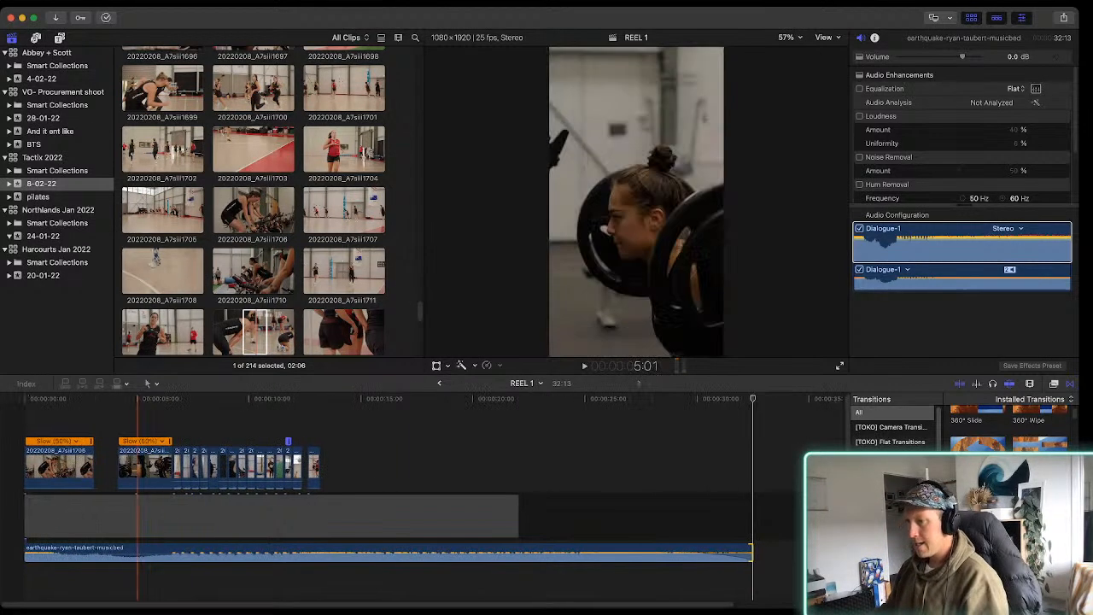
pyautogui.press('space')
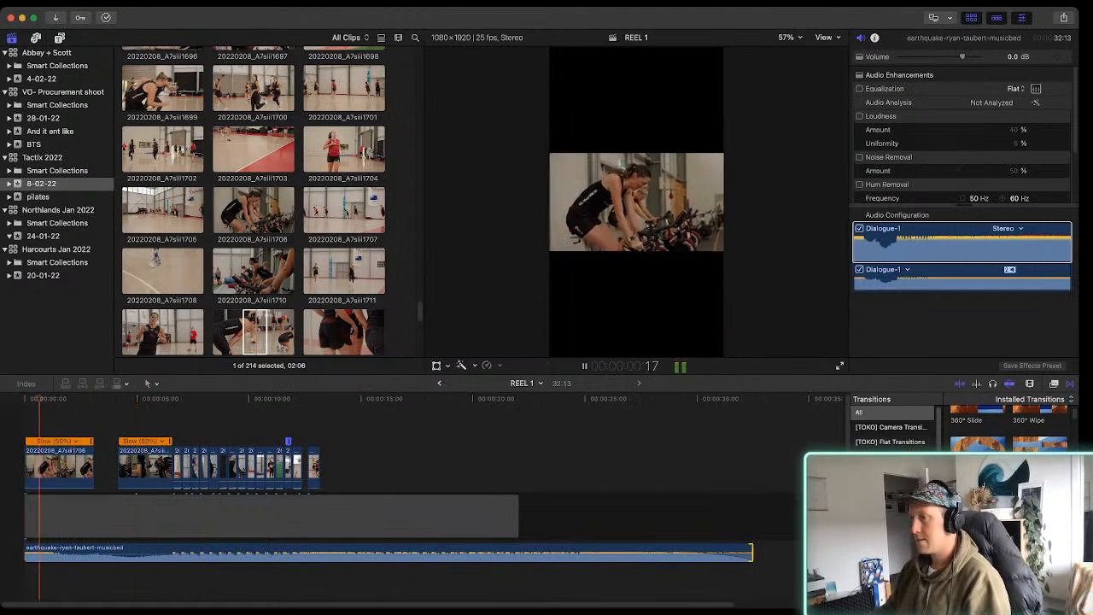
pyautogui.press('space')
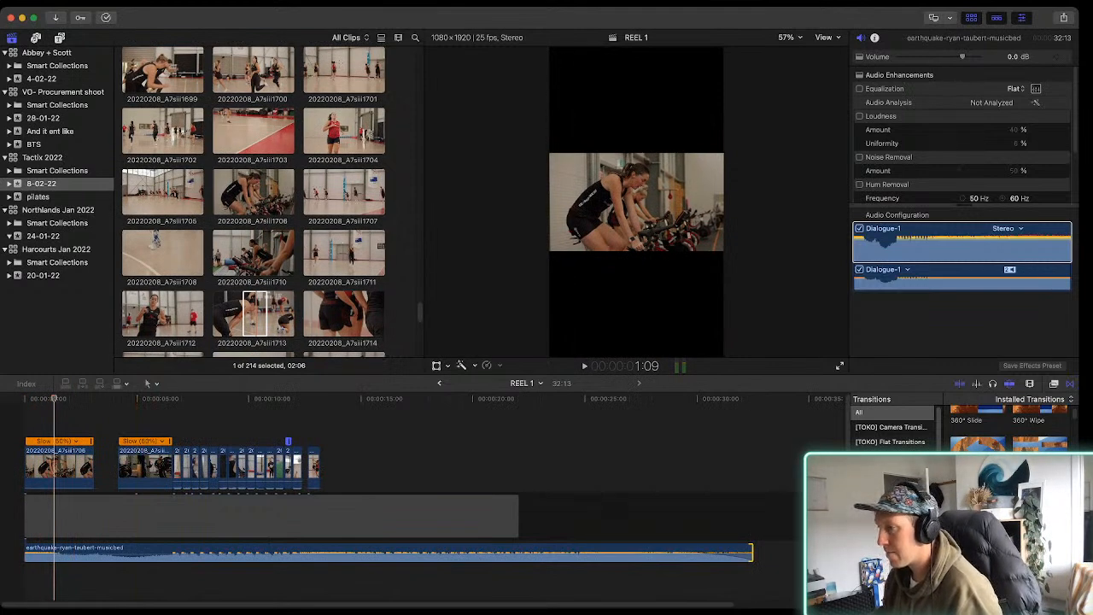
# Preview clip 20220208_A7siii1712 in the 8-02-22 event and mark a 2:38 range of the player running towards the camera
pyautogui.click(164, 316)
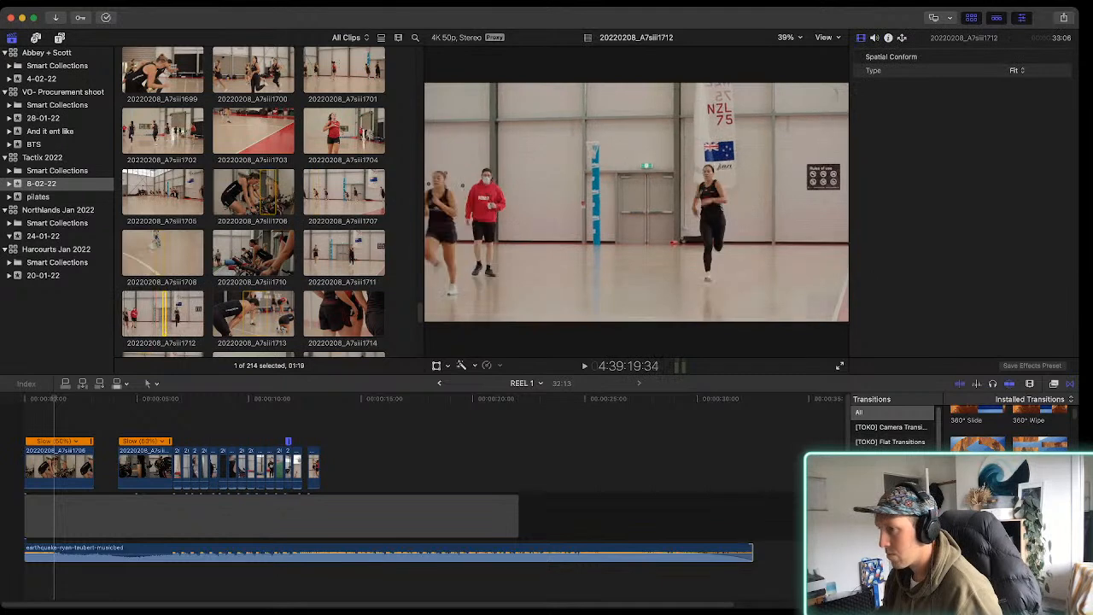
pyautogui.press('space')
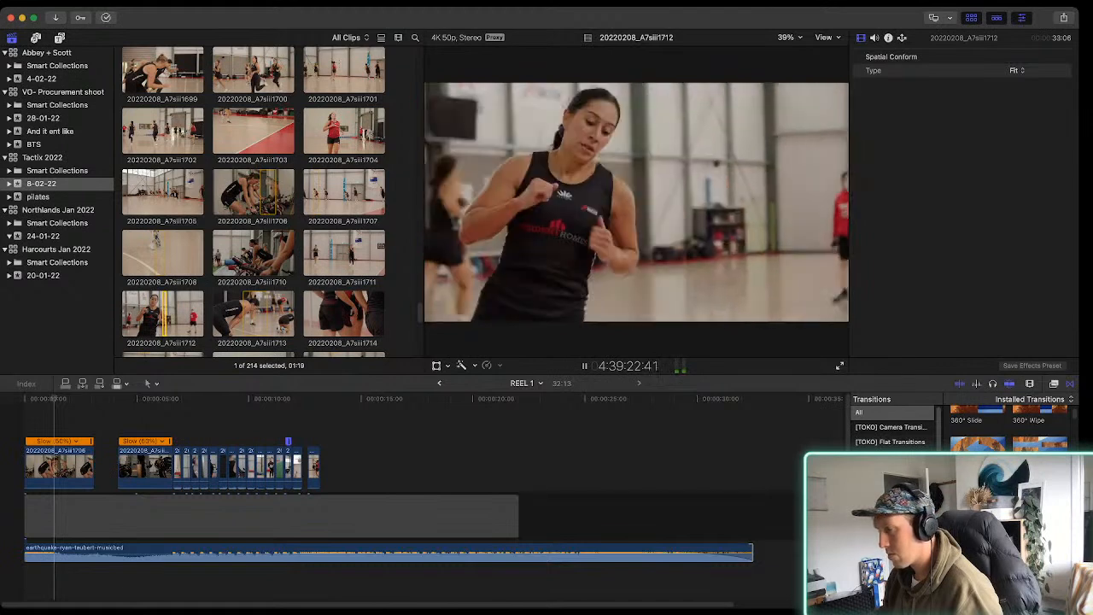
pyautogui.press('space')
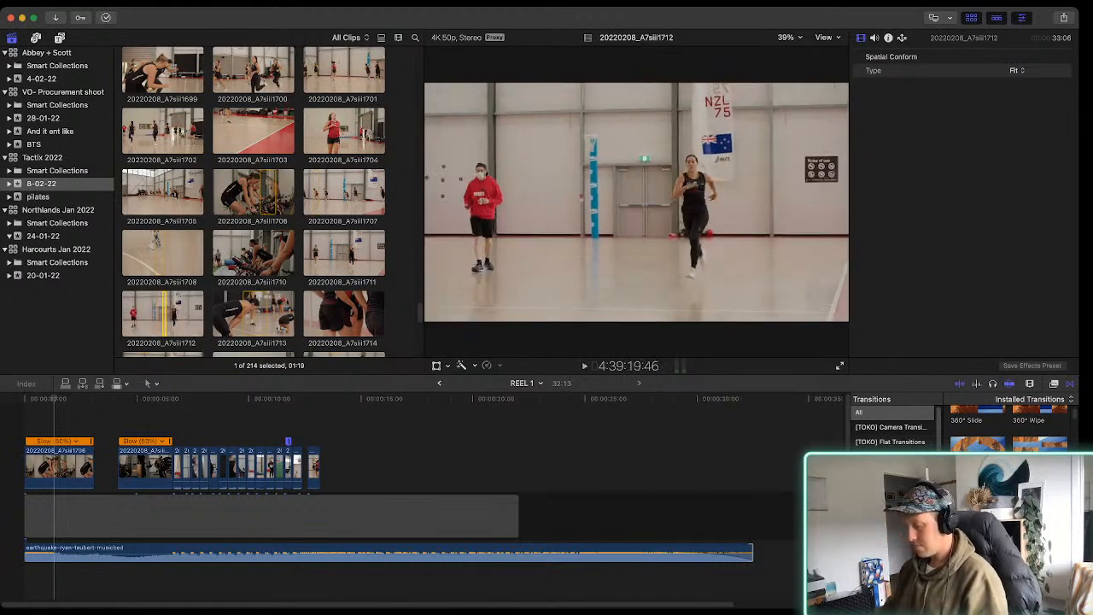
pyautogui.press('space')
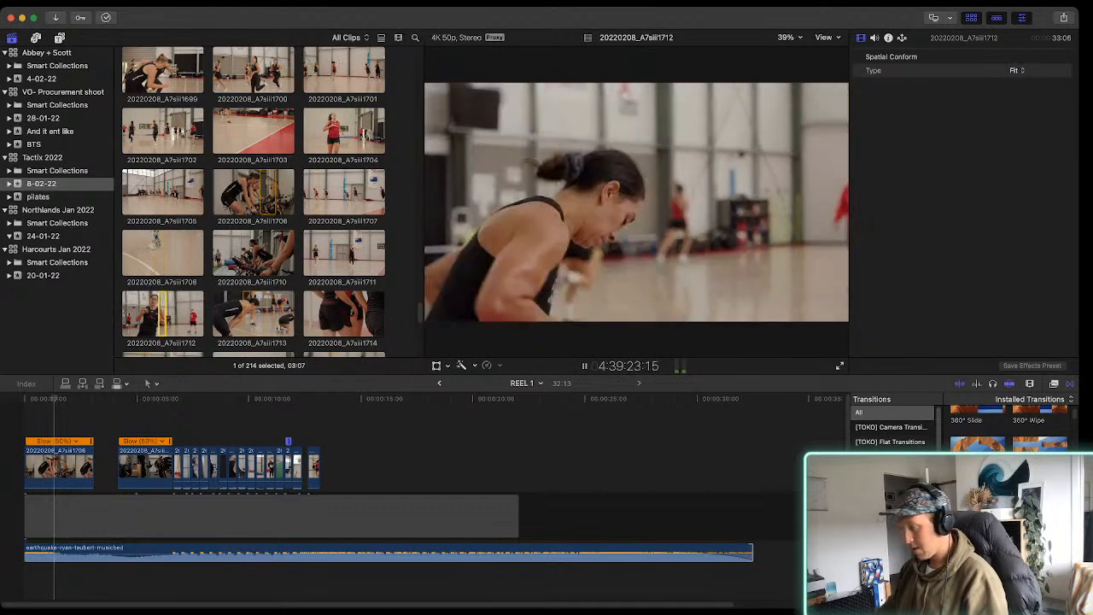
pyautogui.press('space')
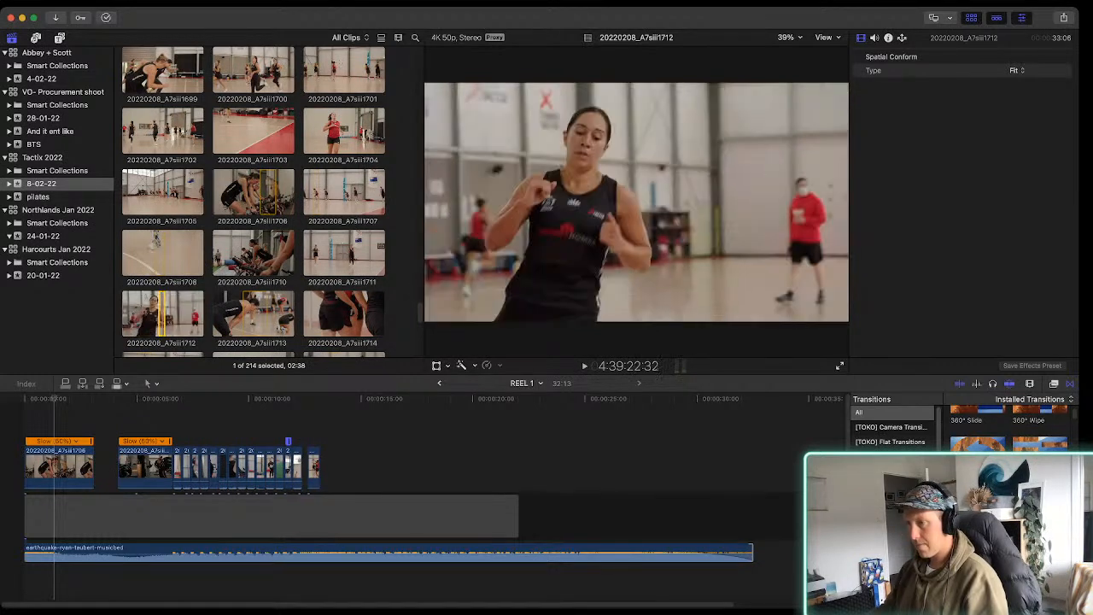
# Connect the marked range of clip 20220208_A7siii1712 at the start of REEL 1, slow it to 50% and play the opening
pyautogui.press('q')
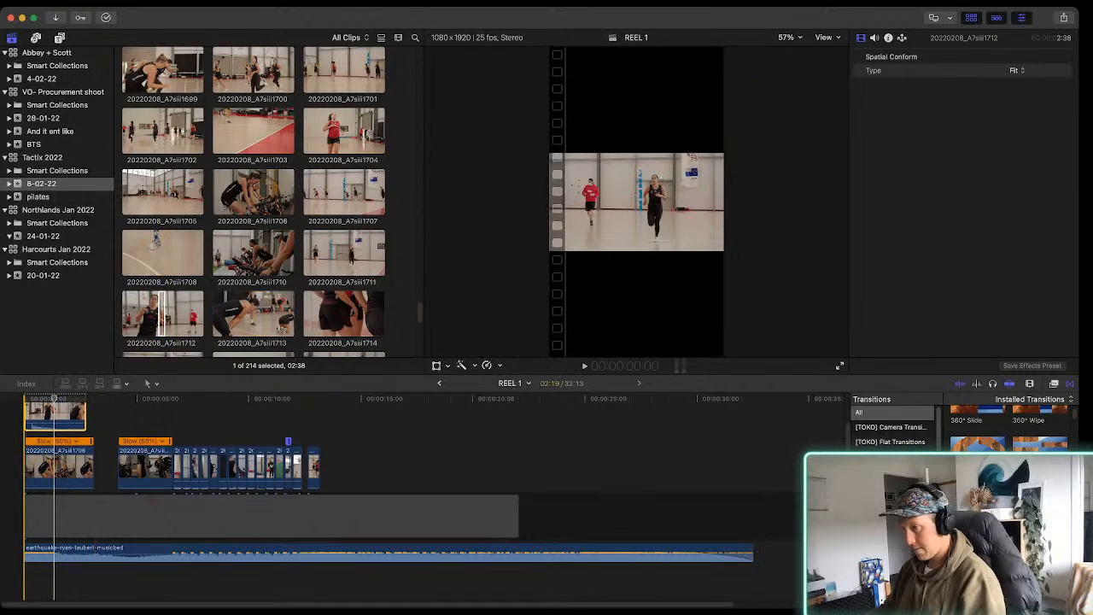
pyautogui.press('super+r')
pyautogui.scroll(3, 409, 497)
pyautogui.press('space')
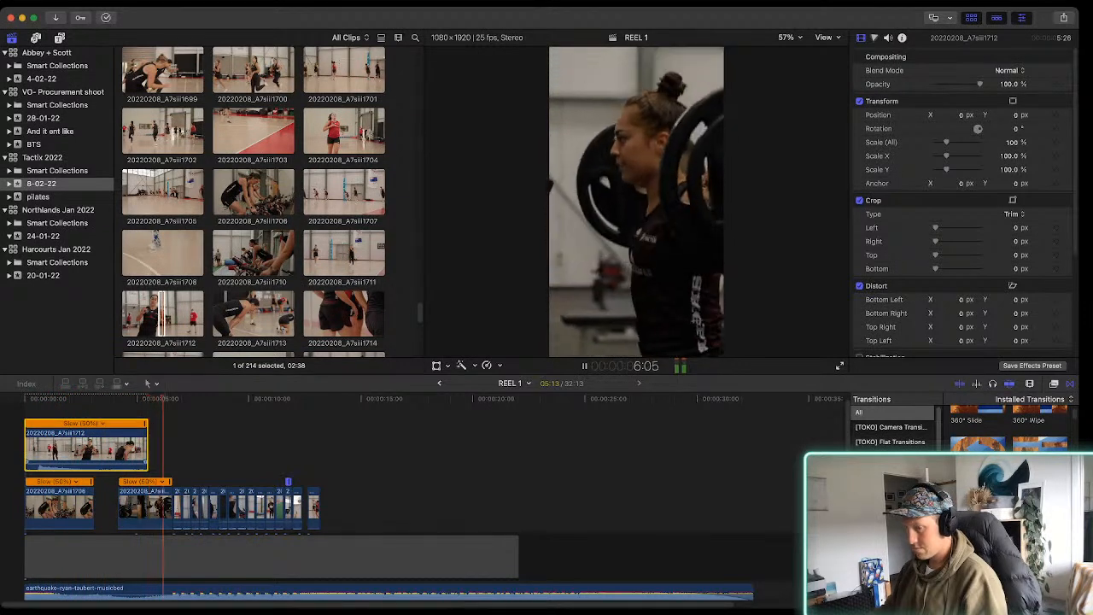
pyautogui.press('space')
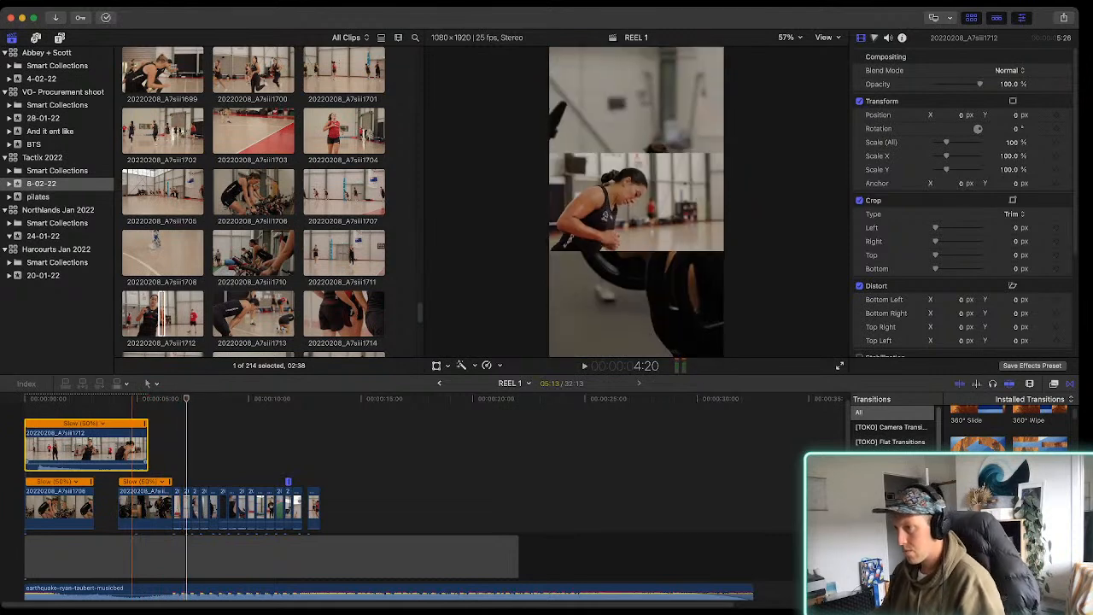
# Extend the end of clip 20220208_A7siii1712 to the end of clip 20220208_A7siii1542, a duration of 6:32, and check playback
pyautogui.moveTo(147, 449); pyautogui.dragTo(172, 449)
pyautogui.press('space')
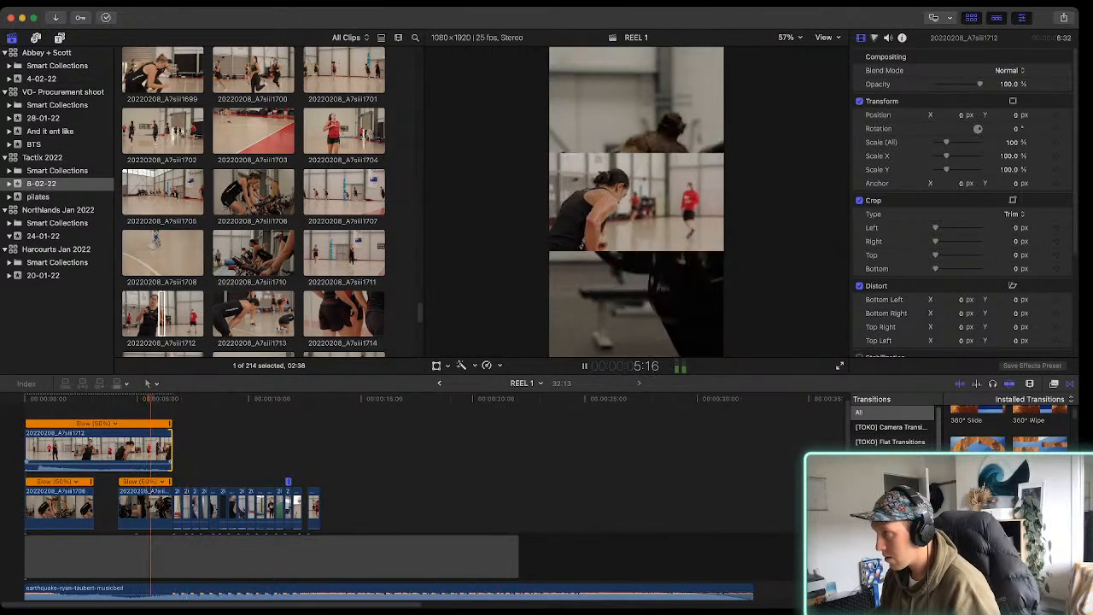
pyautogui.press('space')
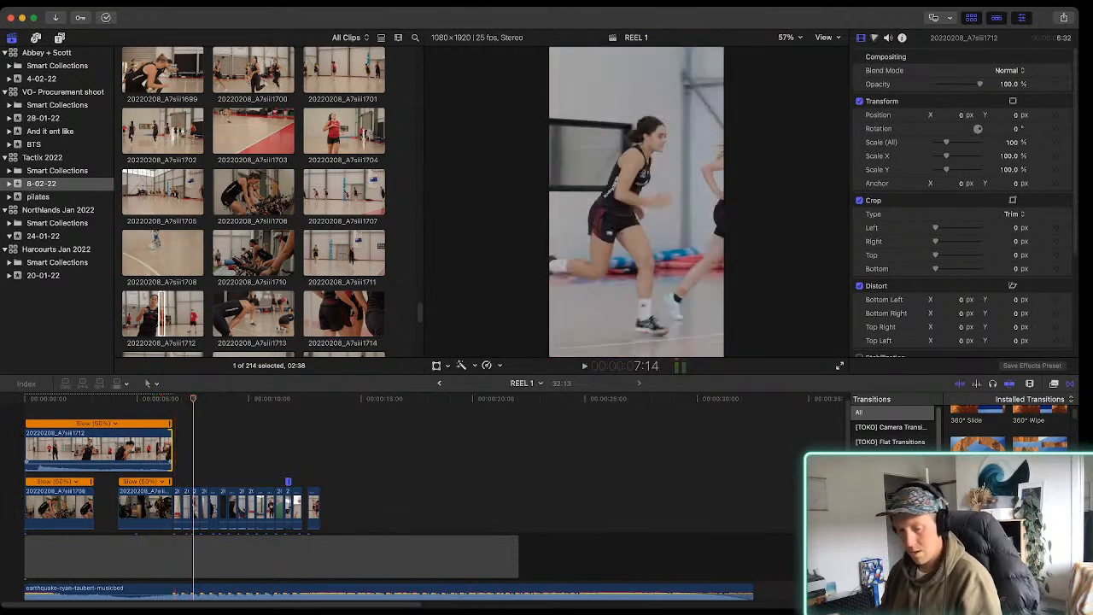
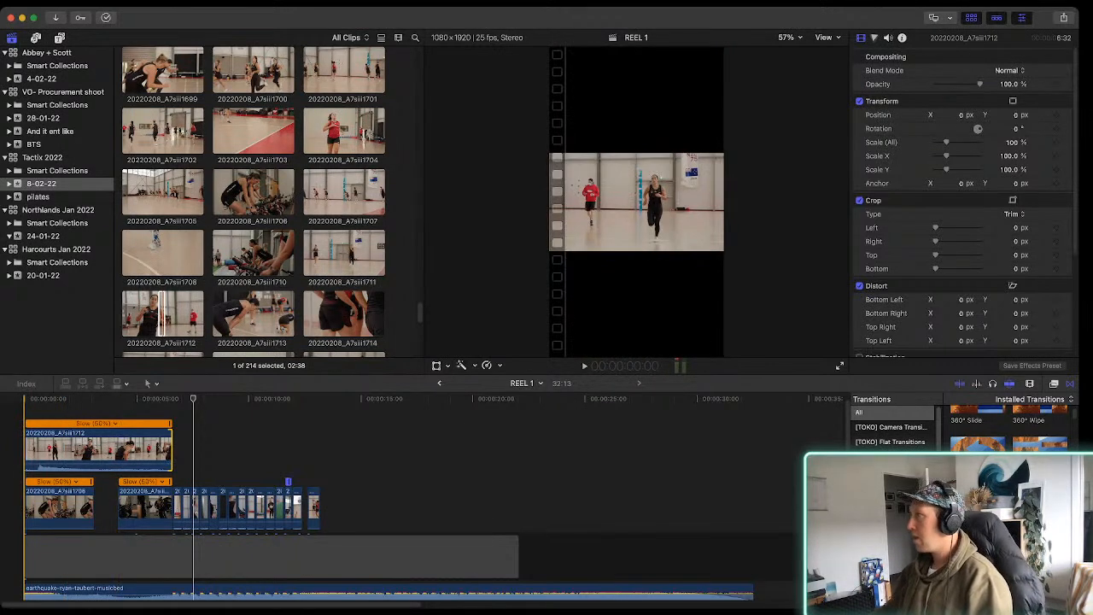
# Play the opening, scale clip 20220208_A7siii1712 to fill the vertical frame and shift it to X -214.1 px
pyautogui.press('space')
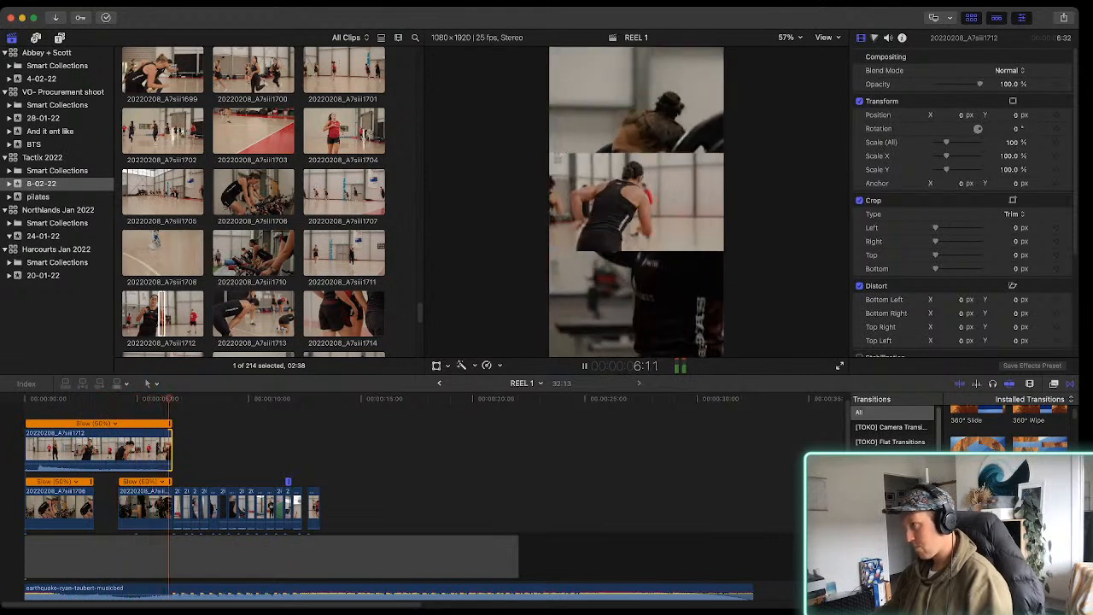
pyautogui.press('space')
pyautogui.click(66, 450)
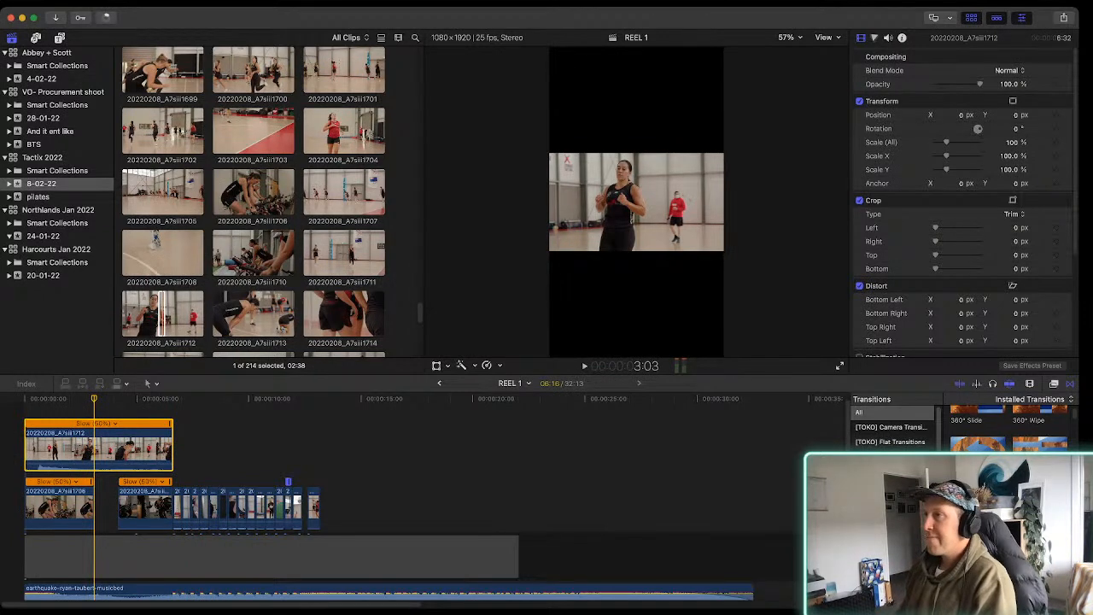
pyautogui.hotkey('ctrl', 'f')
pyautogui.hotkey('shift', 't')
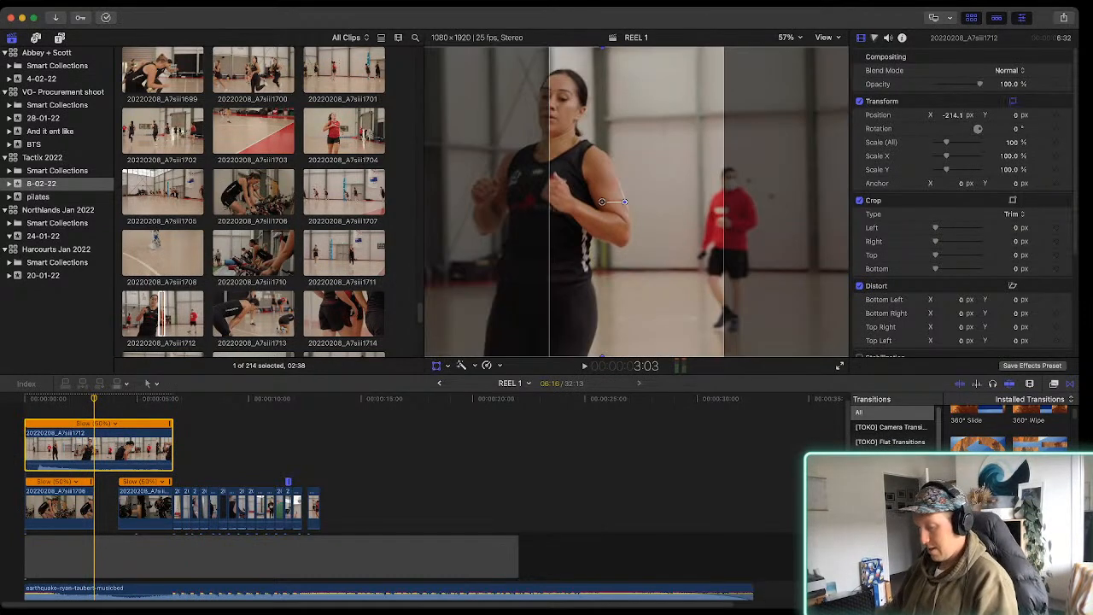
pyautogui.hotkey('shift', 't')
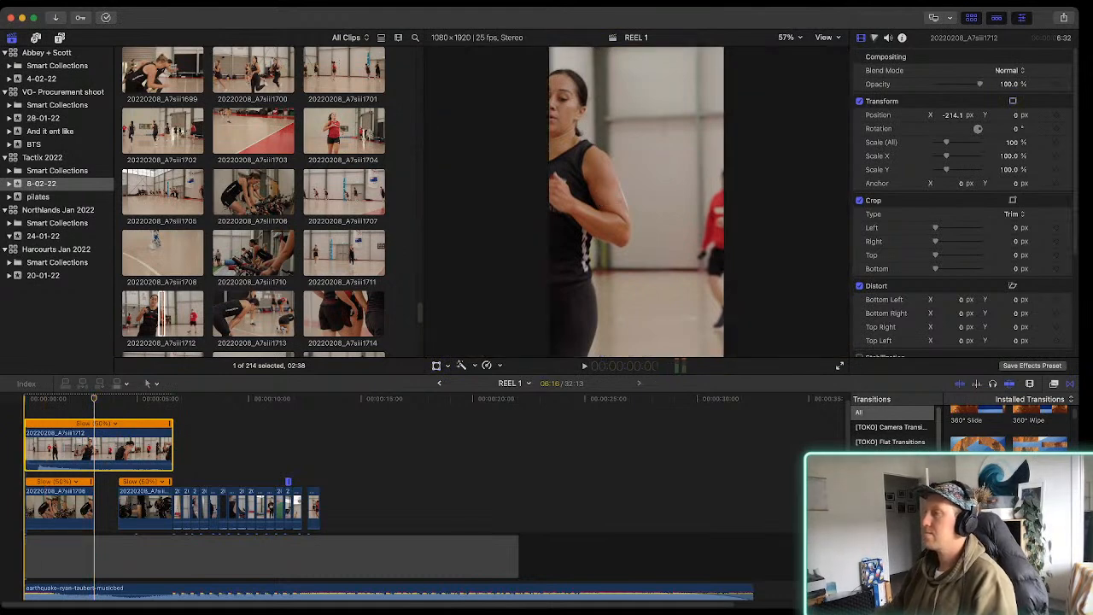
# Play REEL 1, cut the Earthquake track at about 19:06 and delete the remainder after the cut
pyautogui.press('space')
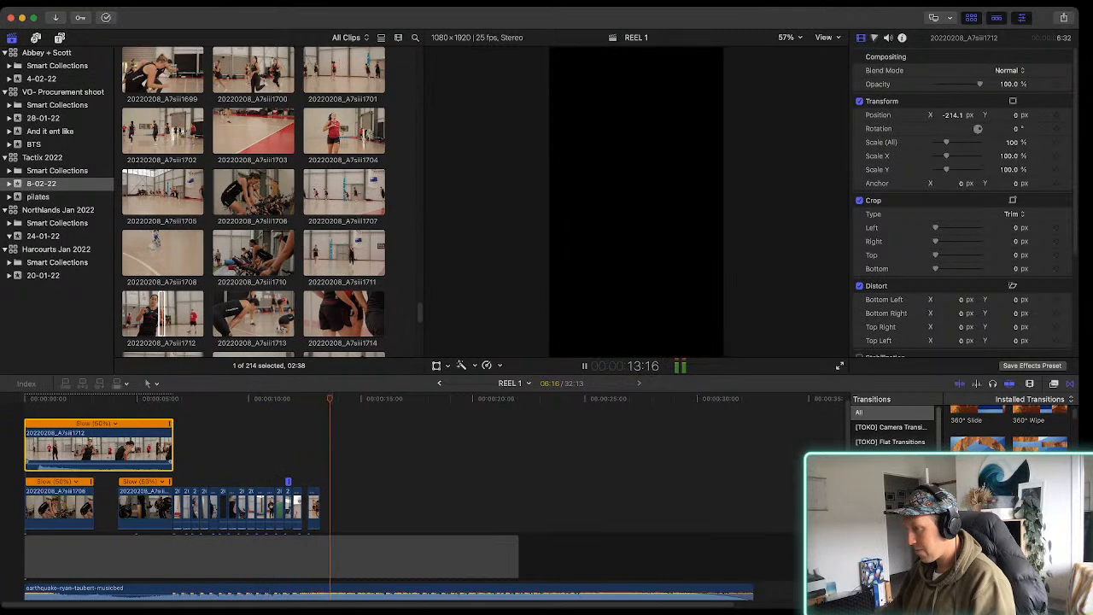
pyautogui.scroll(-2, 416, 529)
pyautogui.scroll(3, 416, 529)
pyautogui.press('b')
pyautogui.scroll(-5, 416, 529)
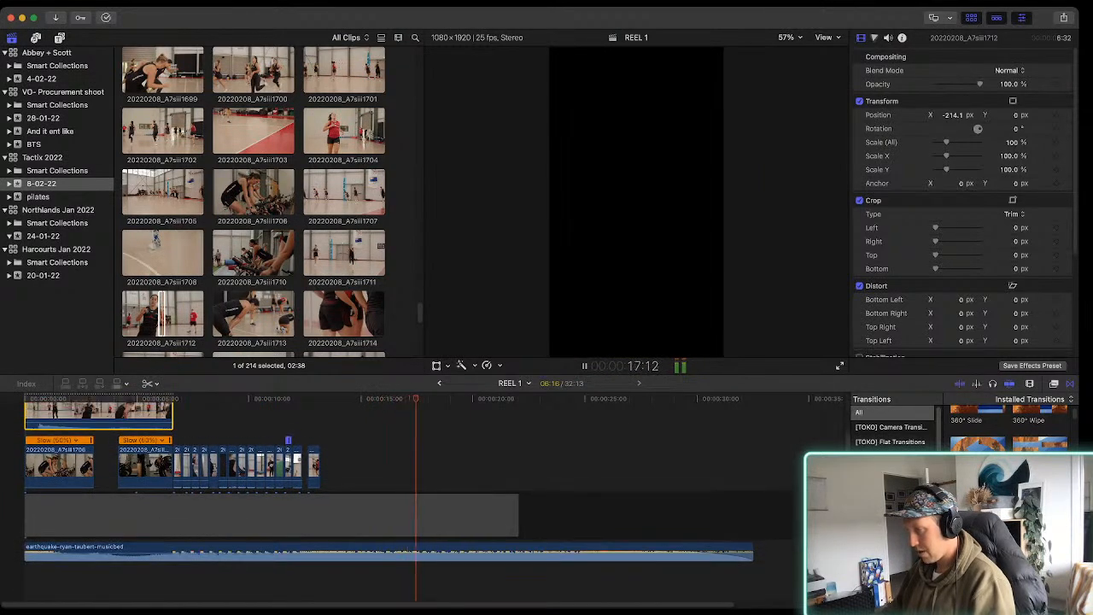
pyautogui.click(455, 550)
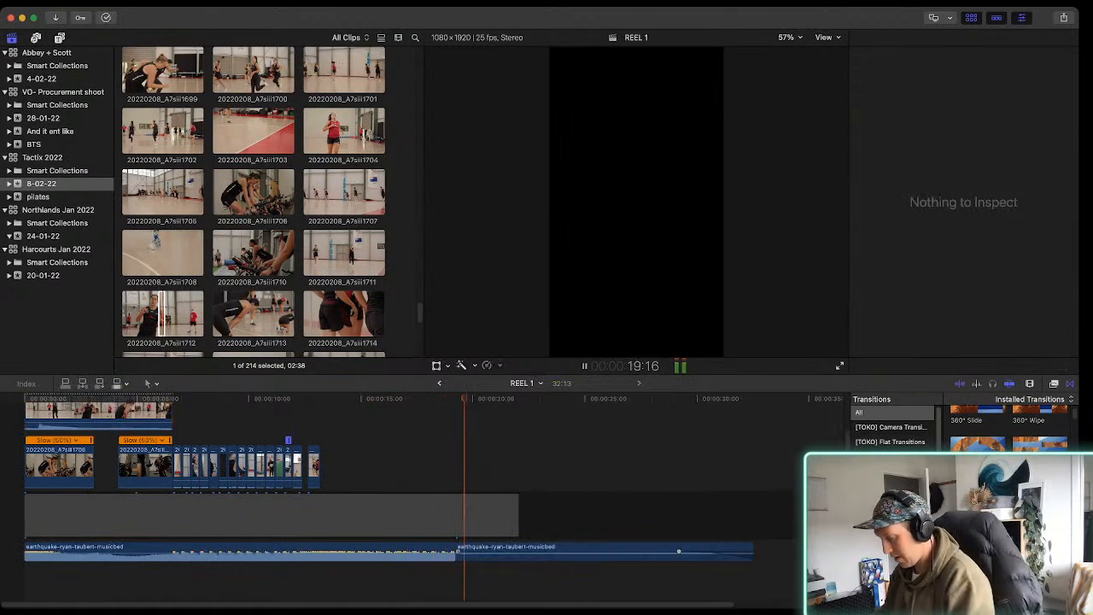
pyautogui.click(479, 551)
pyautogui.press('Delete')
# Fade out the end of the Earthquake track over about 2:16 and trim the gap clip to the music's end at 19:06
pyautogui.moveTo(455, 552); pyautogui.dragTo(396, 552)
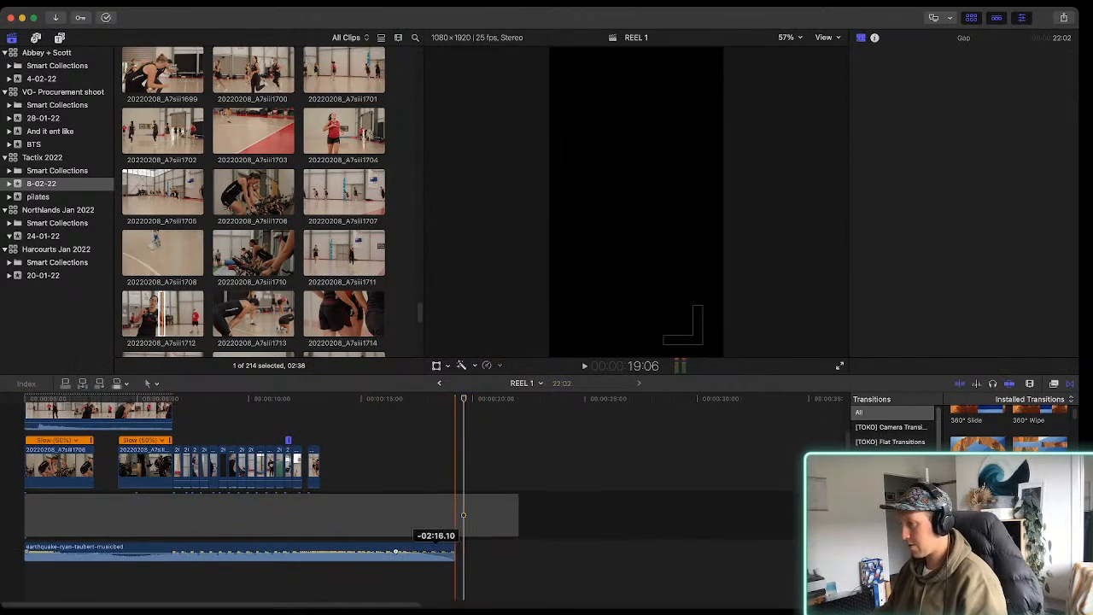
pyautogui.moveTo(518, 516); pyautogui.dragTo(454, 516)
pyautogui.scroll(3, 83, 466)
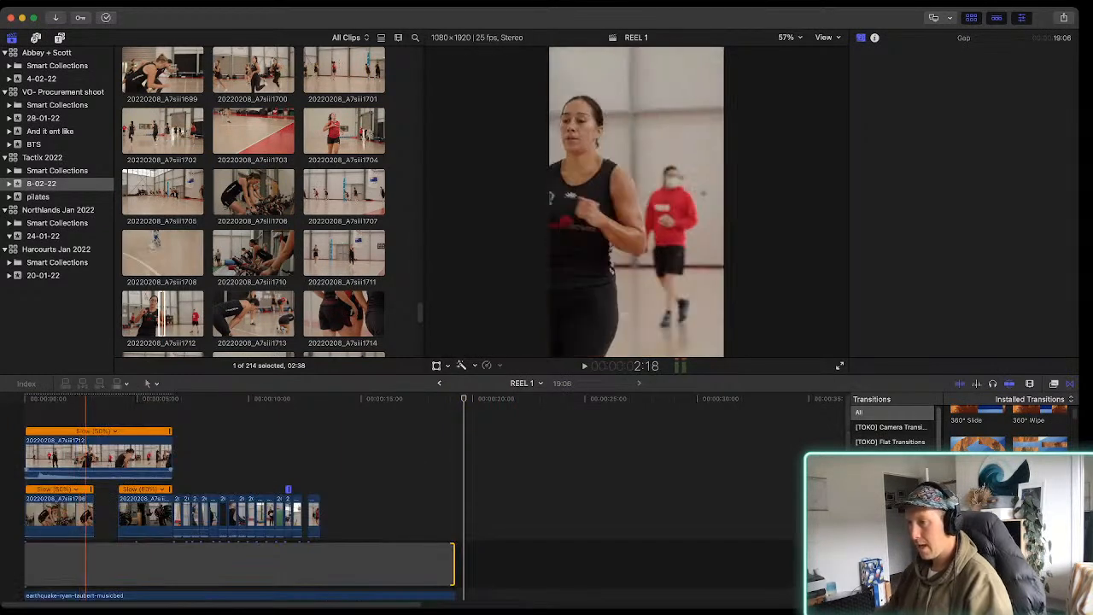
# Keyframe the position of clip 20220208_A7siii1712 from X -214.1 px at its start to X 189.7 px at 3:03
pyautogui.click(82, 457)
pyautogui.press('space')
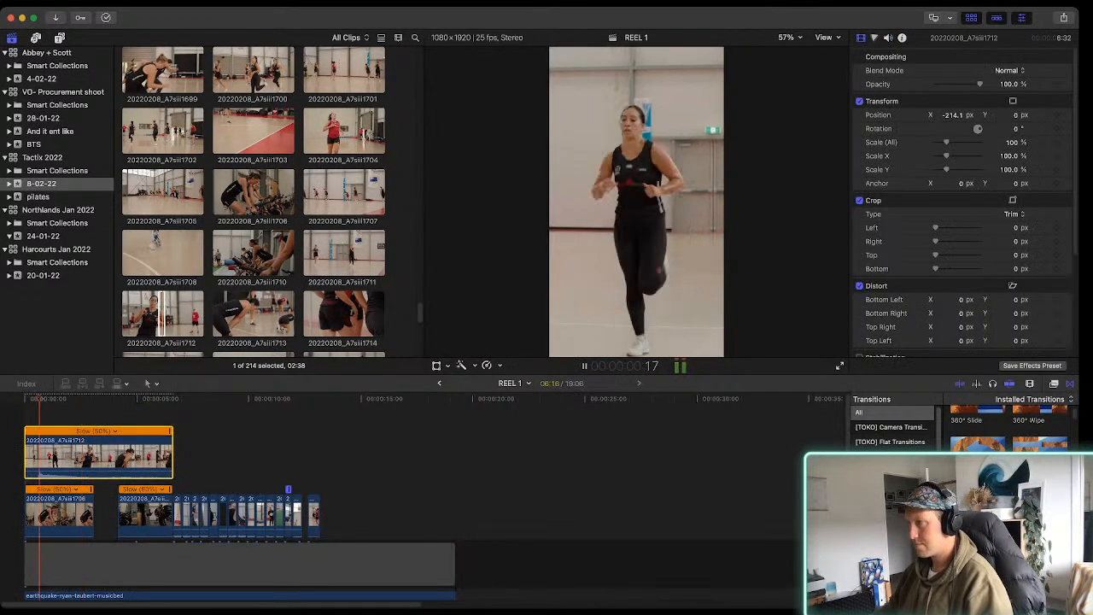
pyautogui.press('space')
pyautogui.moveTo(92, 398); pyautogui.dragTo(24, 399)
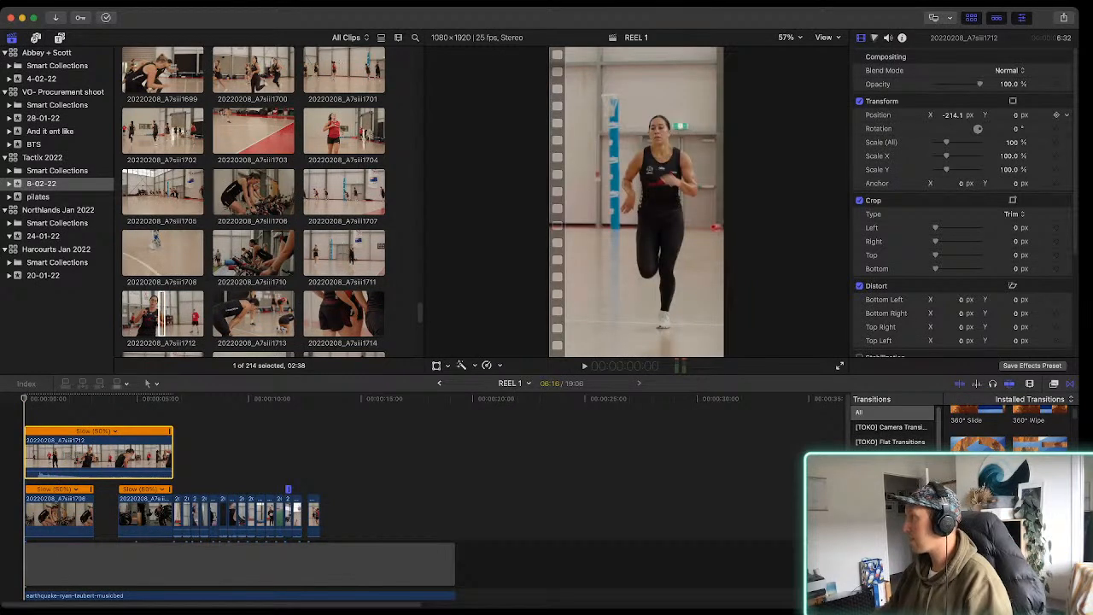
pyautogui.click(1057, 115)
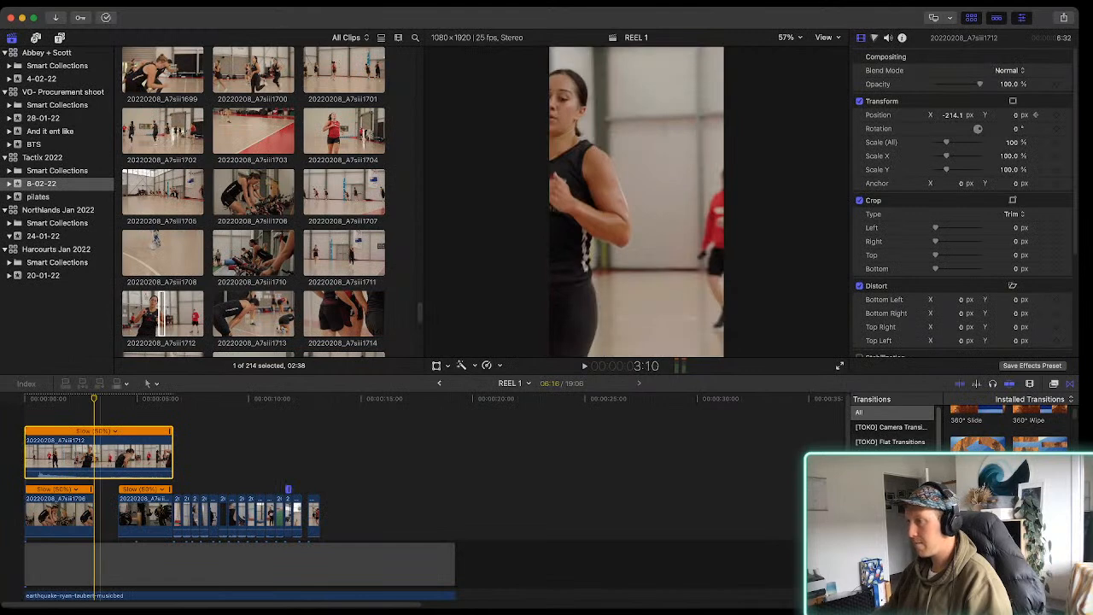
pyautogui.hotkey('shift', 't')
pyautogui.moveTo(602, 202); pyautogui.dragTo(668, 201)
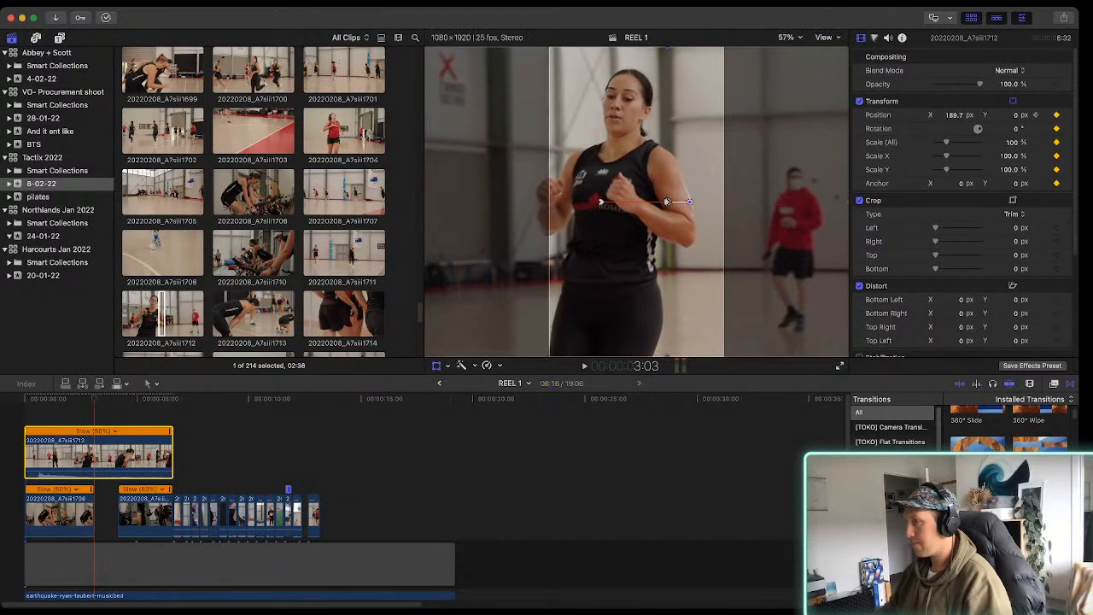
pyautogui.hotkey('shift', 't')
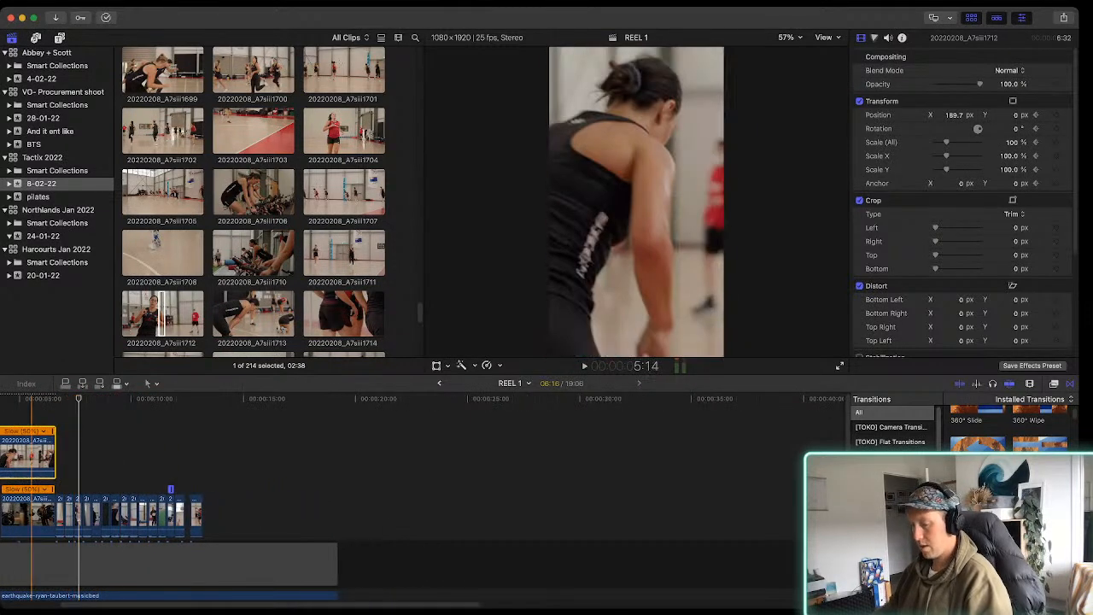
# Play REEL 1 from the slow opening through the fast cuts to check their timing against the music
pyautogui.press('space')
pyautogui.press('super+equal')
pyautogui.press('super+equal')
pyautogui.press('super+equal')
pyautogui.press('space')
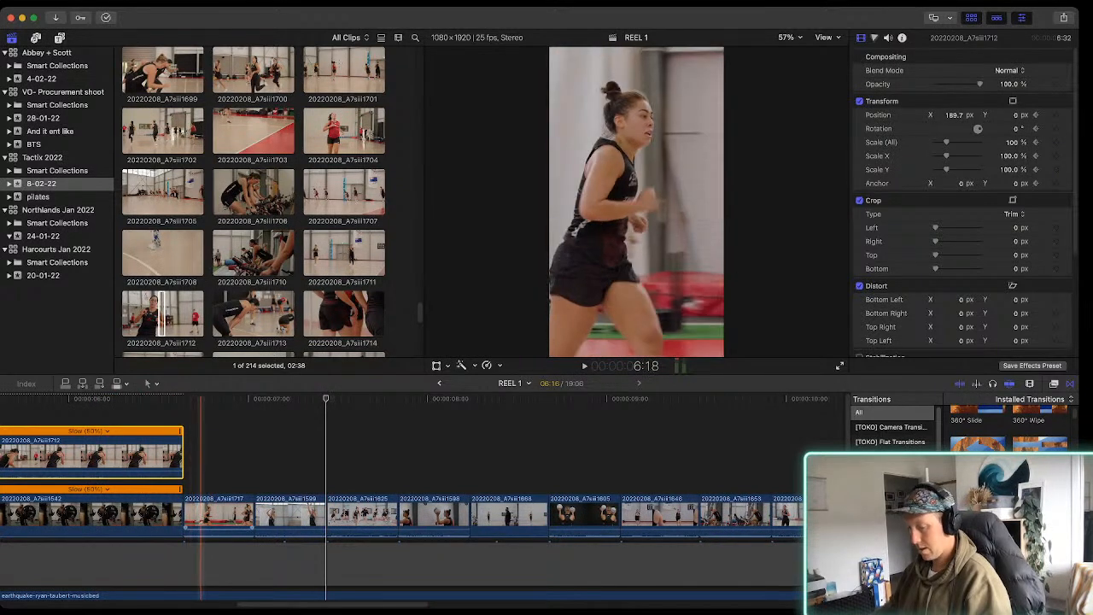
pyautogui.press('super+minus')
pyautogui.press('super+minus')
pyautogui.hscroll(-3, 63, 461)
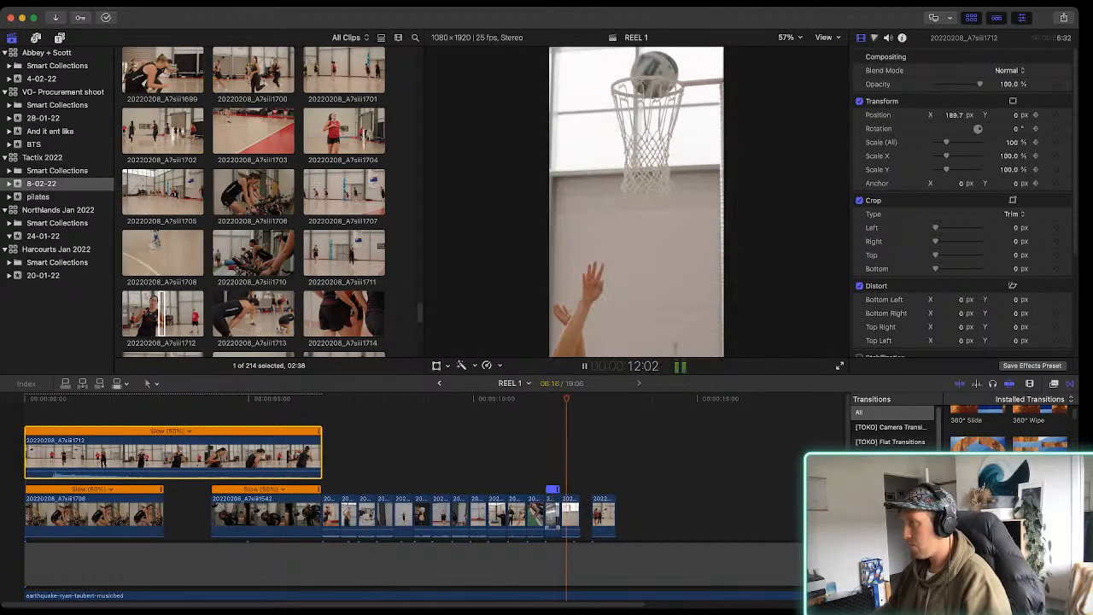
pyautogui.press('space')
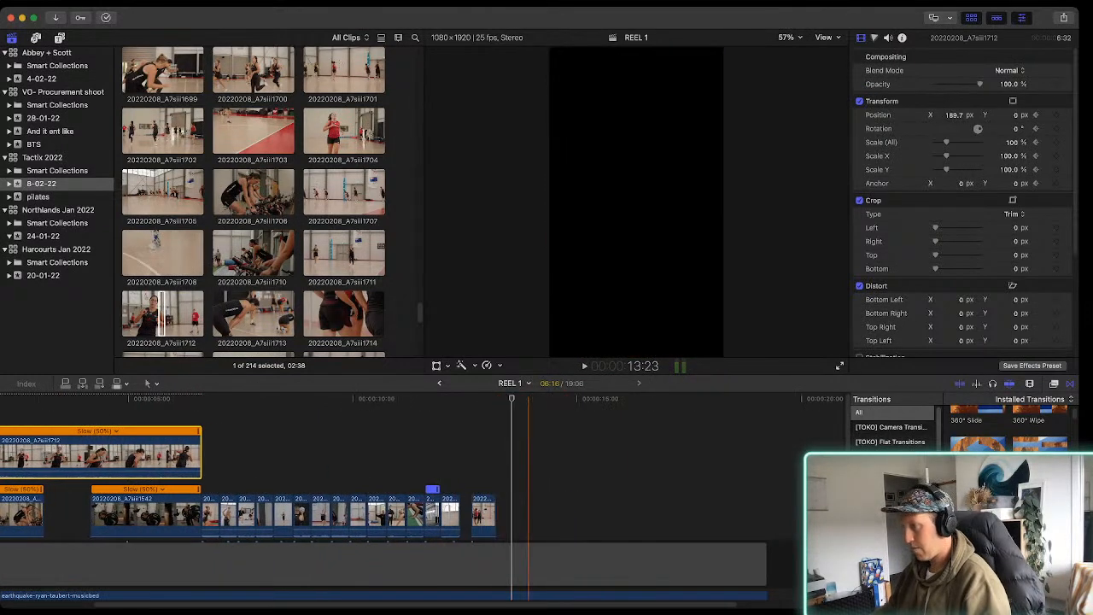
# Look through the 8-02-22 event for a shot to fill the space between clips 20220208_A7siii1686 and 20220208_A7siii1690
pyautogui.press('super+equal')
pyautogui.press('super+equal')
pyautogui.scroll(-5, 254, 201)
pyautogui.scroll(6, 253, 201)
pyautogui.click(344, 220)
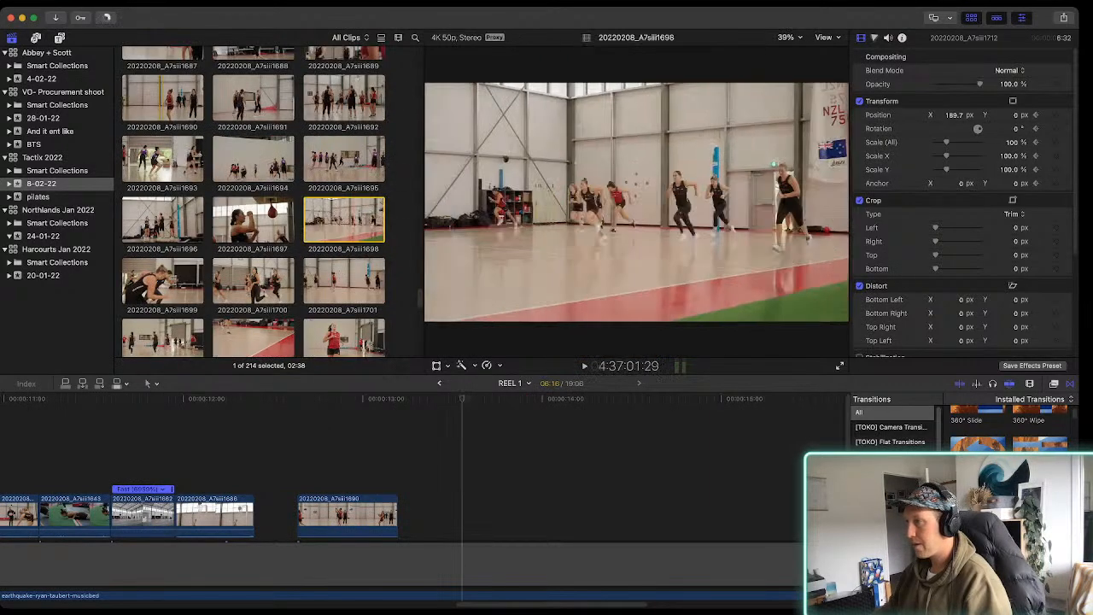
pyautogui.scroll(3, 344, 219)
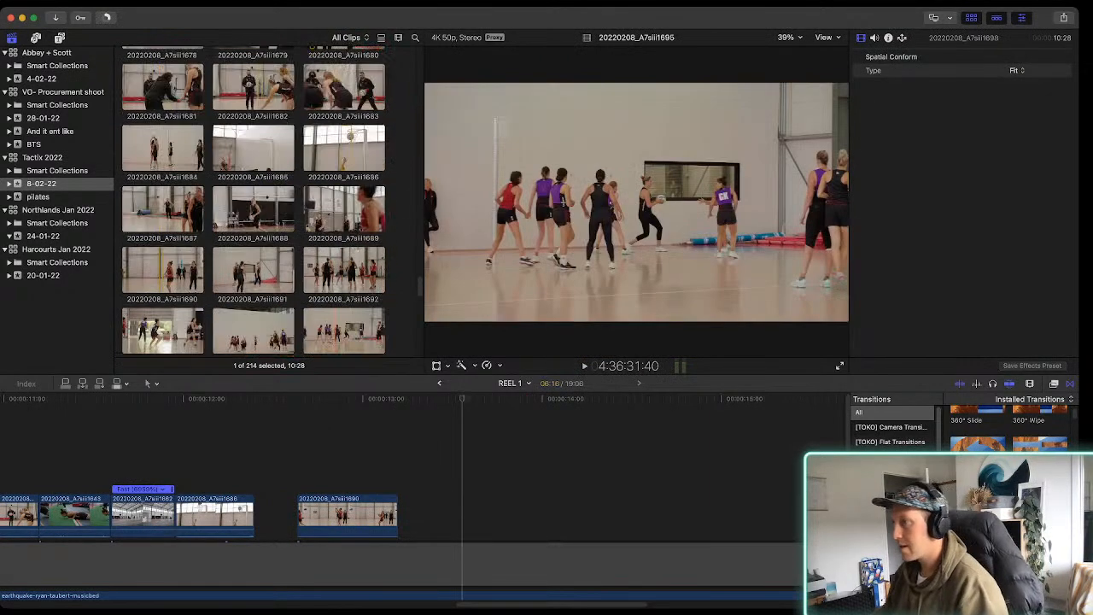
pyautogui.click(336, 209)
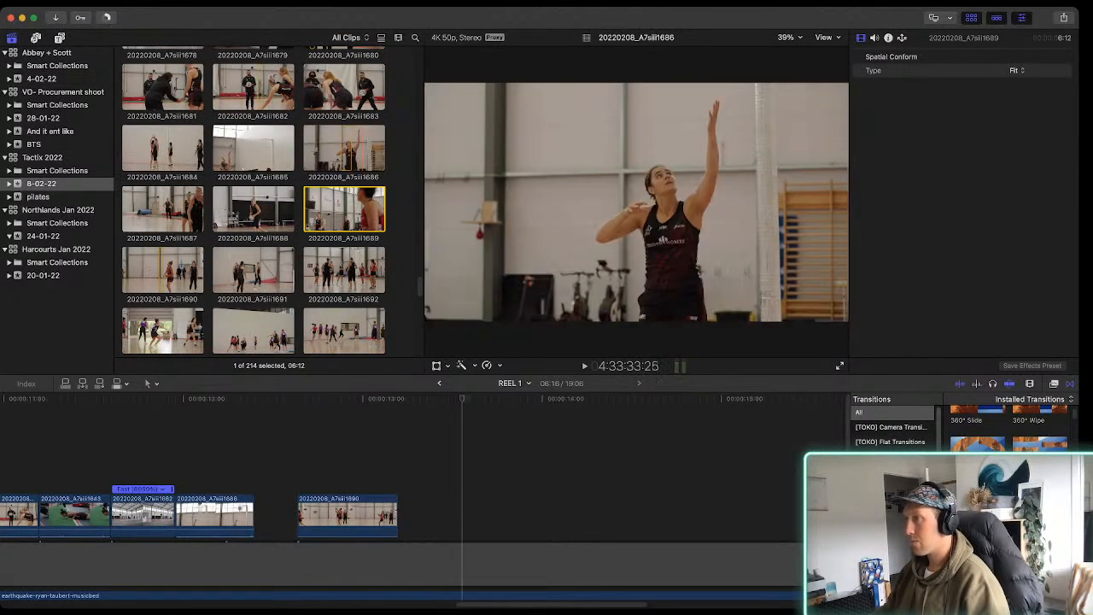
pyautogui.scroll(3, 341, 205)
pyautogui.scroll(6, 342, 205)
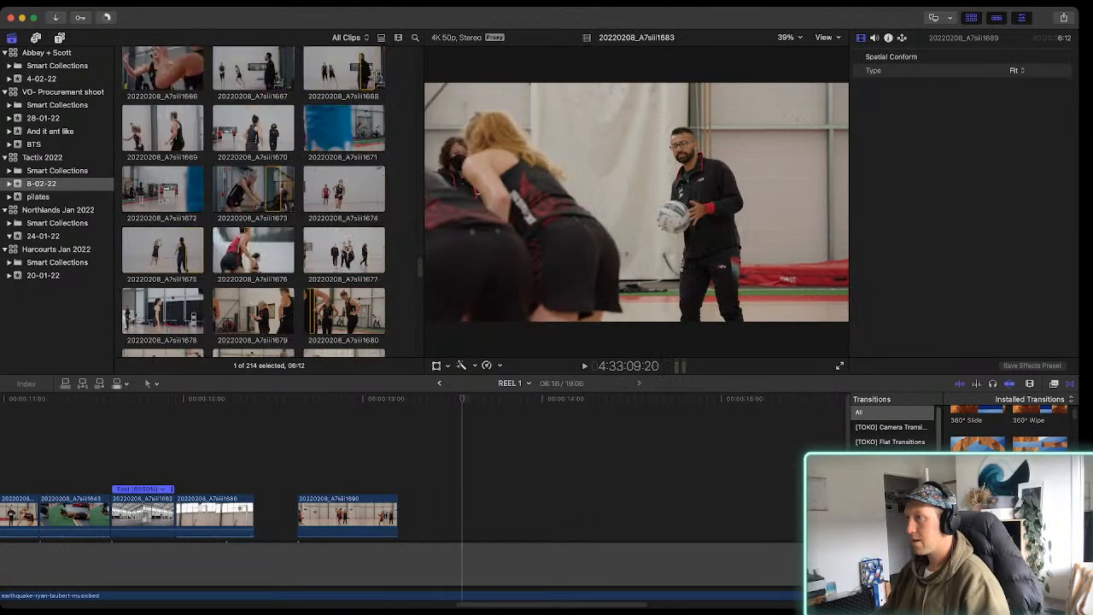
pyautogui.click(341, 190)
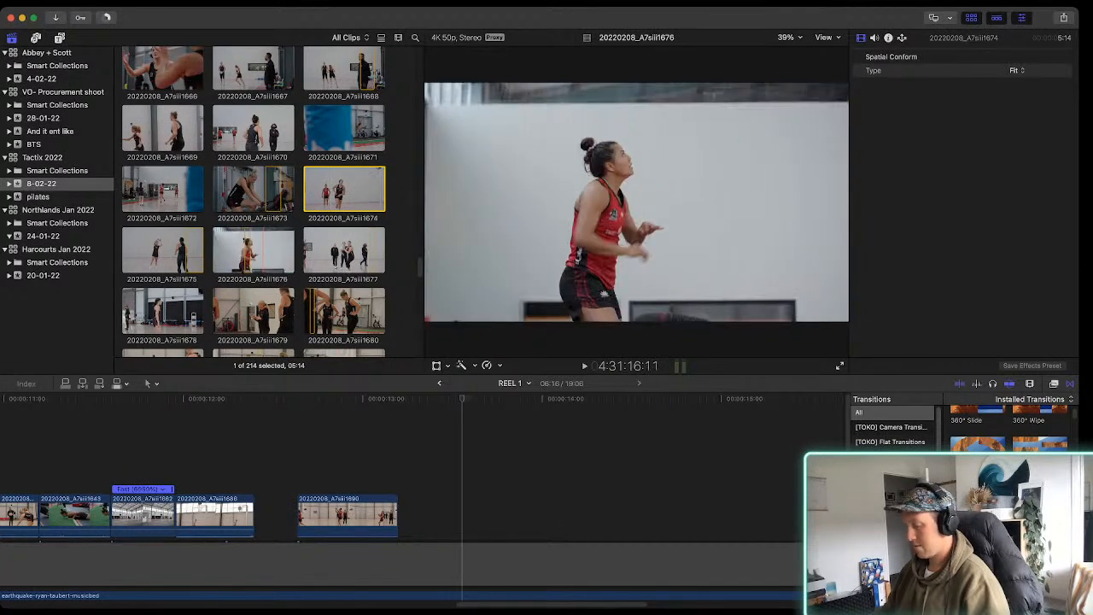
# Mark a 1:07 range of clip 20220208_A7siii1676 and connect it above the space between clips 20220208_A7siii1686 and 20220208_A7siii1690
pyautogui.click(256, 252)
pyautogui.press('space')
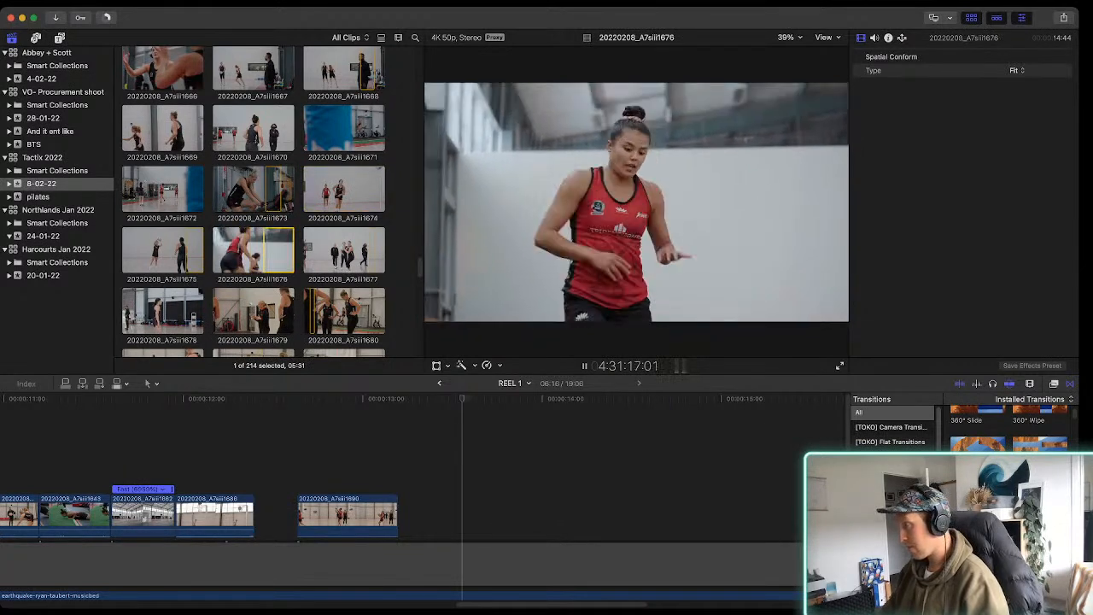
pyautogui.press('o')
pyautogui.press('space')
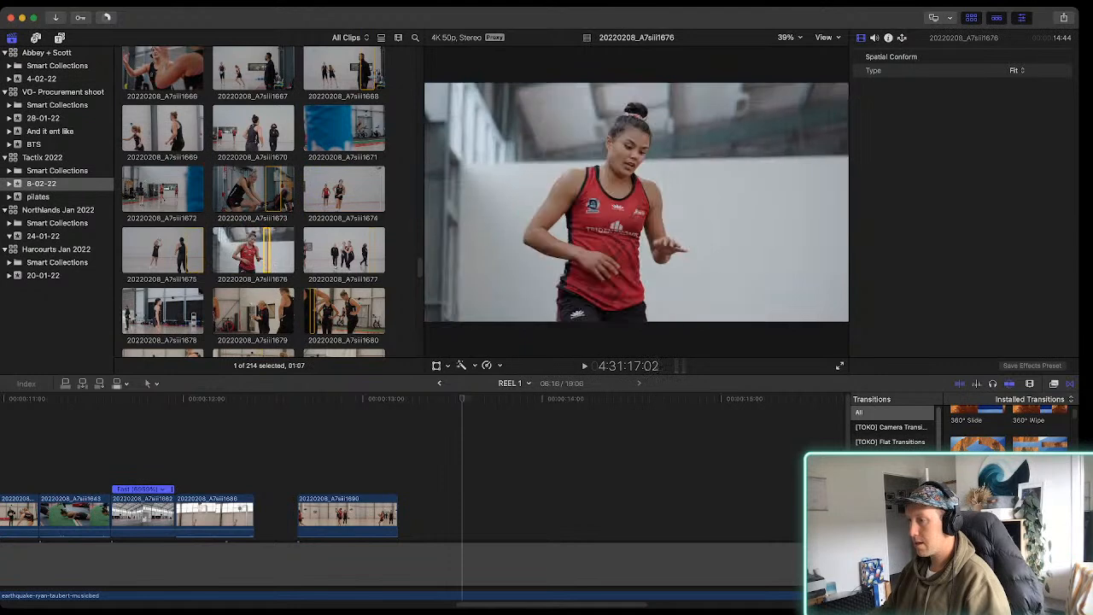
pyautogui.moveTo(256, 252); pyautogui.dragTo(227, 466)
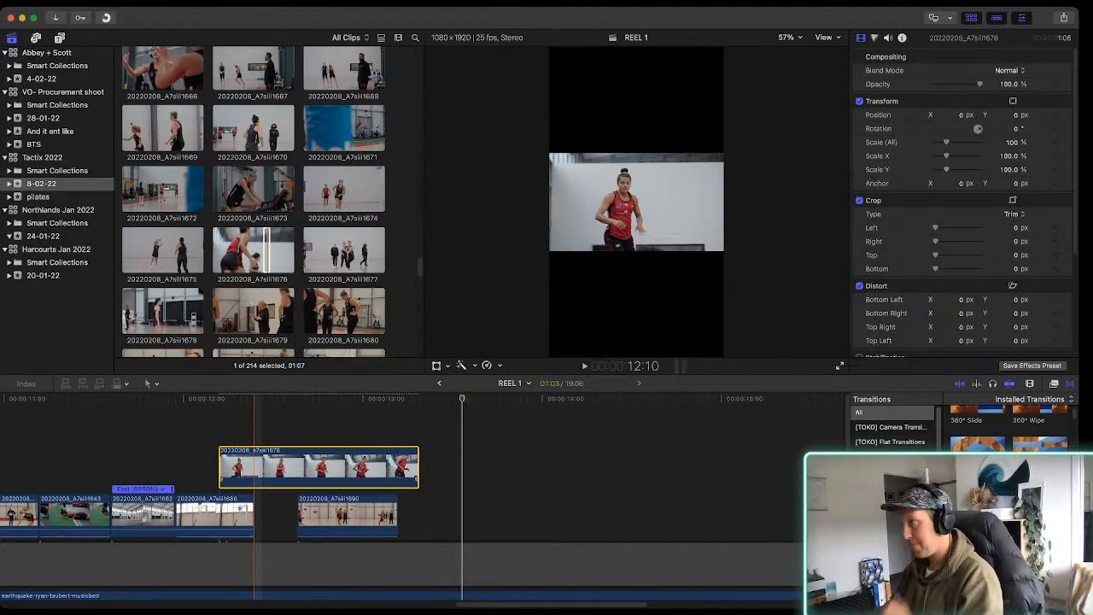
# Reframe clip 20220208_A7siii1676 to fill the frame at X 70 px and trim it to 24 frames, starting where clip 20220208_A7siii1686 ends
pyautogui.hotkey('shift', 't')
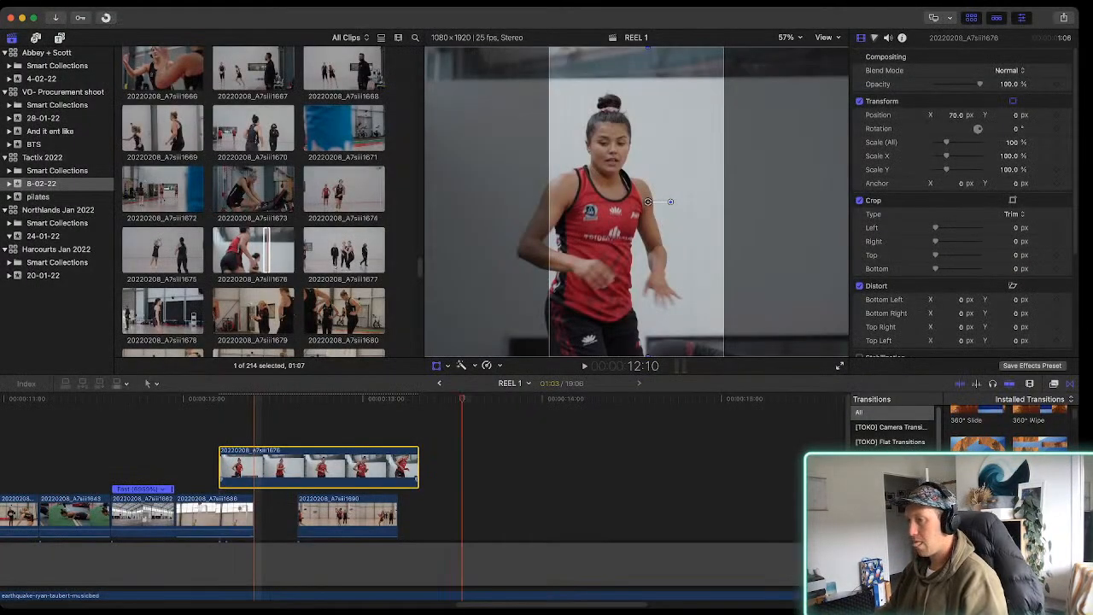
pyautogui.moveTo(220, 468); pyautogui.dragTo(255, 468)
pyautogui.press('space')
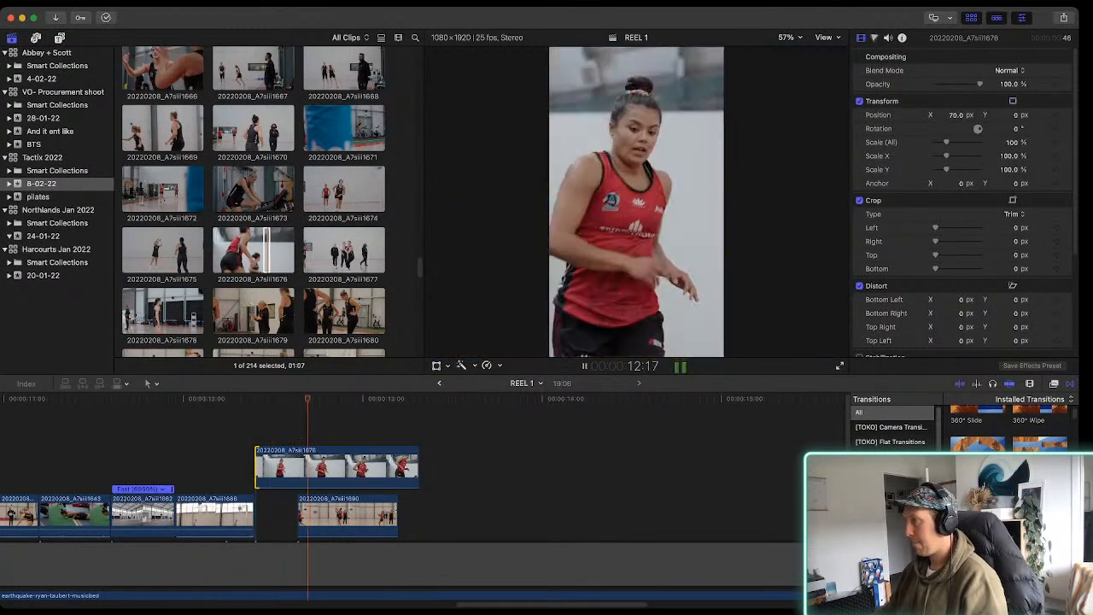
pyautogui.press('space')
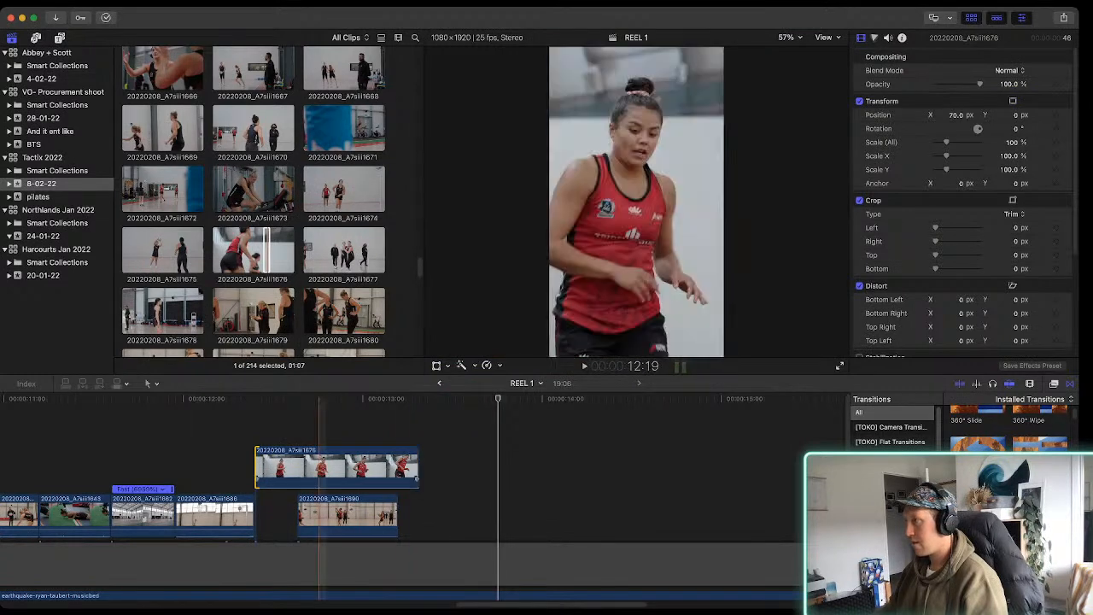
pyautogui.moveTo(418, 468); pyautogui.dragTo(339, 468)
pyautogui.hscroll(-5, 282, 478)
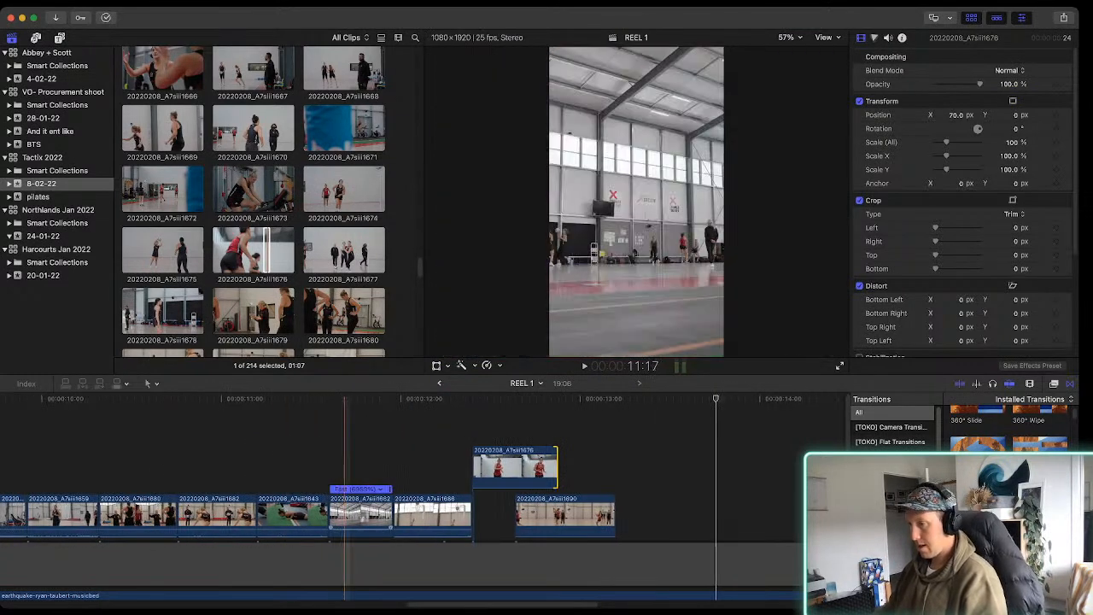
# Move clip 20220208_A7siii1676 directly after clip 20220208_A7siii1662 and place clip 20220208_A7siii1686 behind it
pyautogui.press('super+minus')
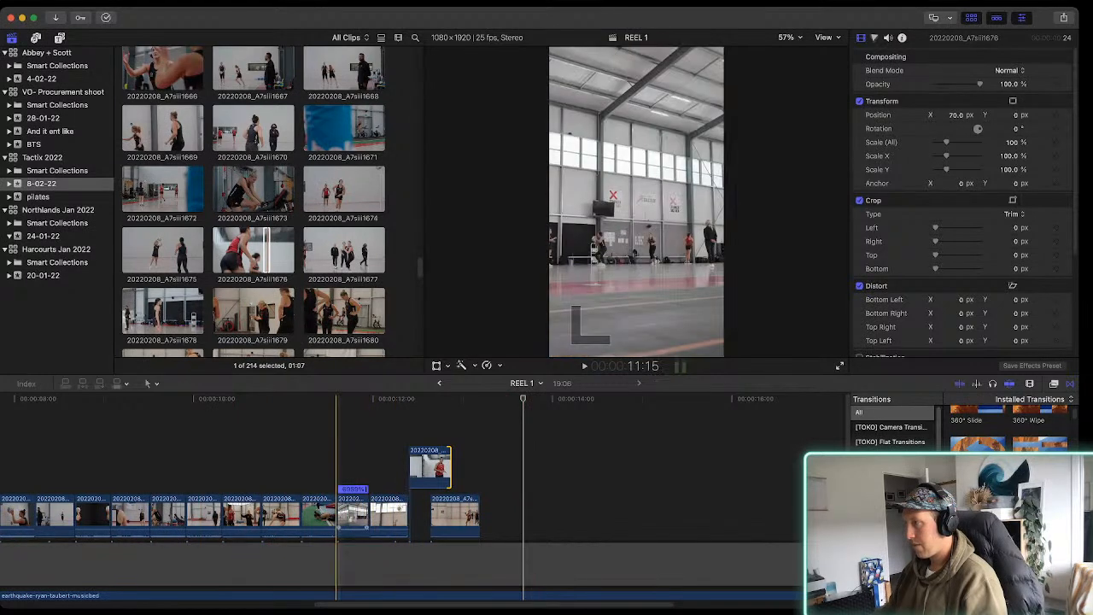
pyautogui.moveTo(429, 467); pyautogui.dragTo(390, 464)
pyautogui.moveTo(398, 513); pyautogui.dragTo(416, 413)
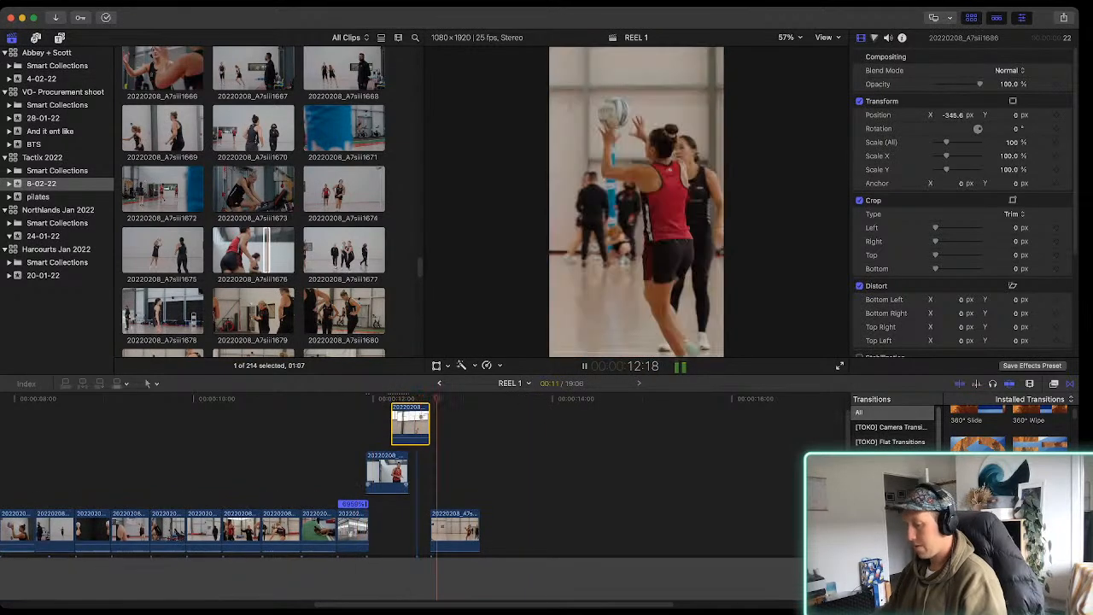
pyautogui.press('super+equal')
pyautogui.press('super+equal')
pyautogui.moveTo(401, 424); pyautogui.dragTo(445, 423)
# Shorten clip 20220208_A7siii1676 to 20 frames and play its cut into clip 20220208_A7siii1686
pyautogui.moveTo(461, 473); pyautogui.dragTo(432, 473)
pyautogui.press('space')
pyautogui.press('space')
pyautogui.press('space')
pyautogui.press('space')
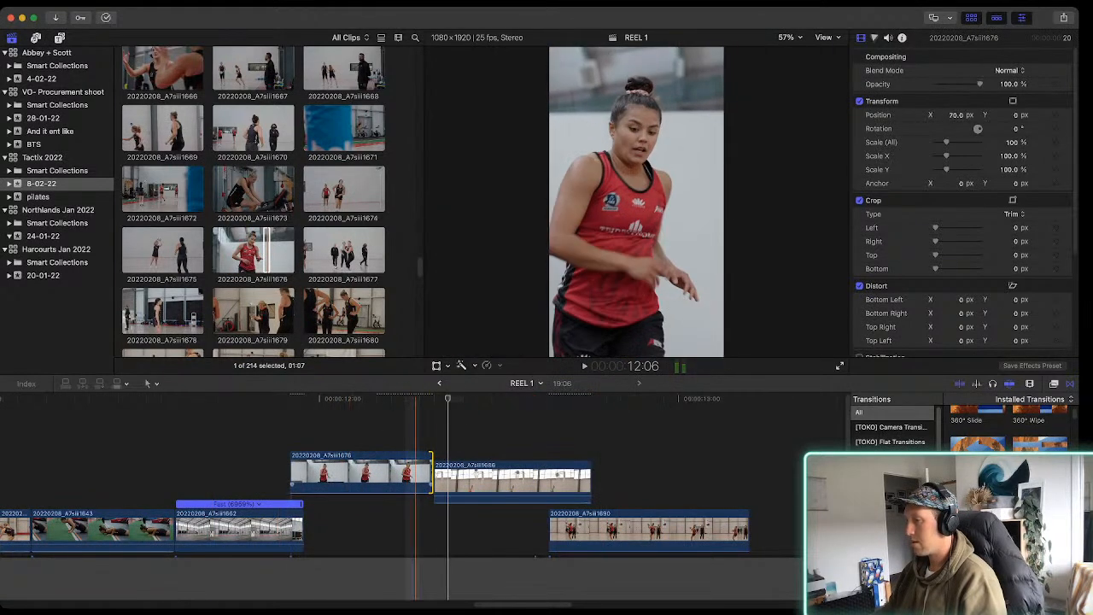
# Extend clip 20220208_A7siii1676 to 24 frames, with clip 20220208_A7siii1686 starting at its end, and play the section
pyautogui.moveTo(434, 479); pyautogui.dragTo(462, 474)
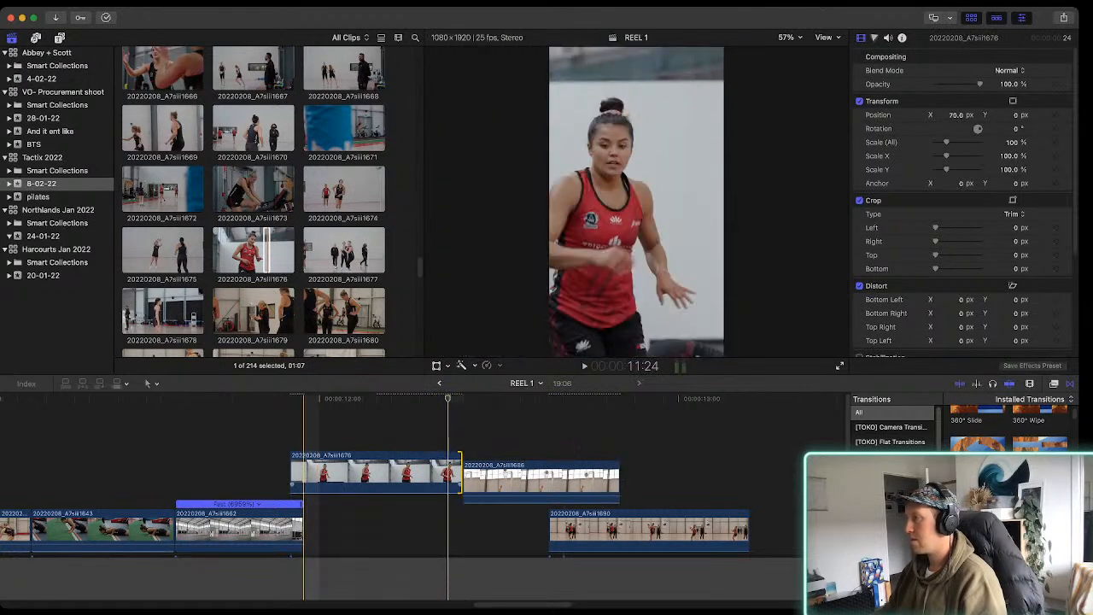
pyautogui.press('space')
pyautogui.press('space')
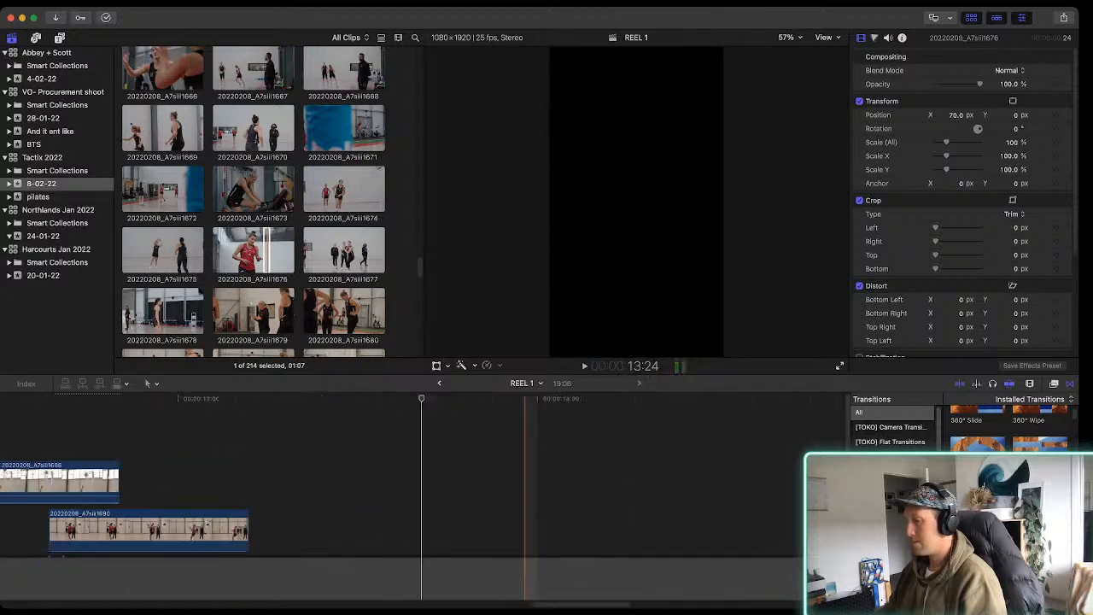
pyautogui.hscroll(-5, 350, 478)
pyautogui.hscroll(-3, 480, 478)
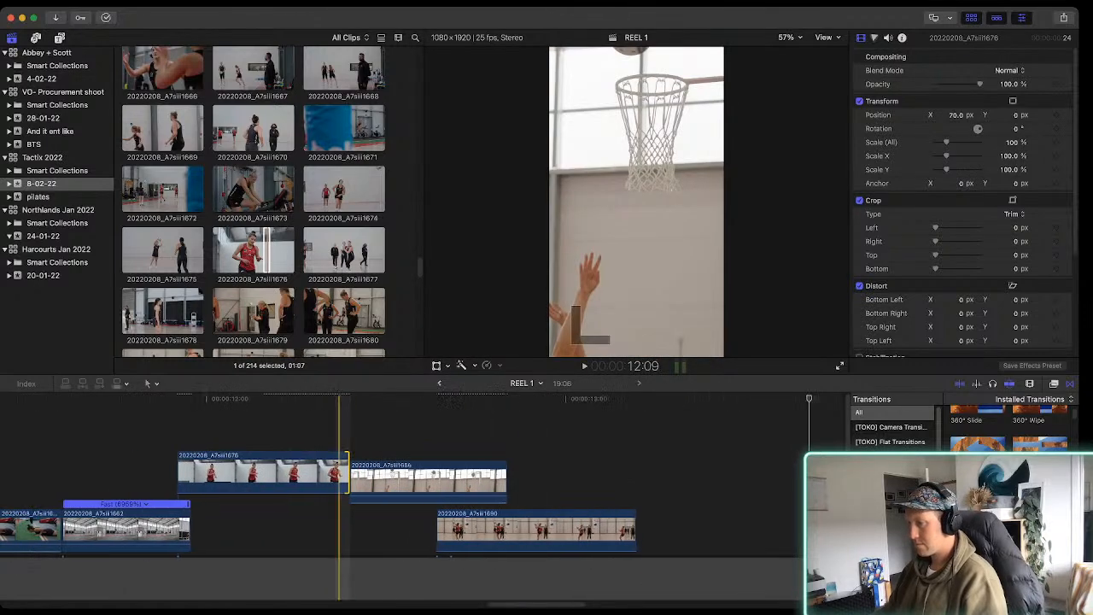
# Disable clip 20220208_A7siii1686, extend the start of clip 20220208_A7siii1690 back to the end of clip 20220208_A7siii1676, and play the cut
pyautogui.click(398, 484)
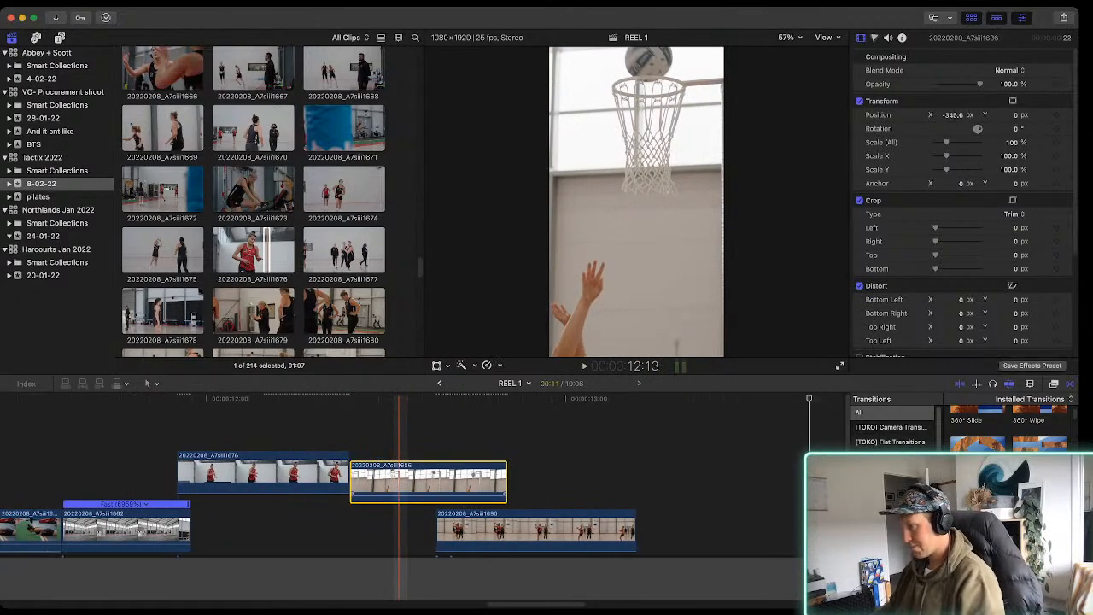
pyautogui.press('j')
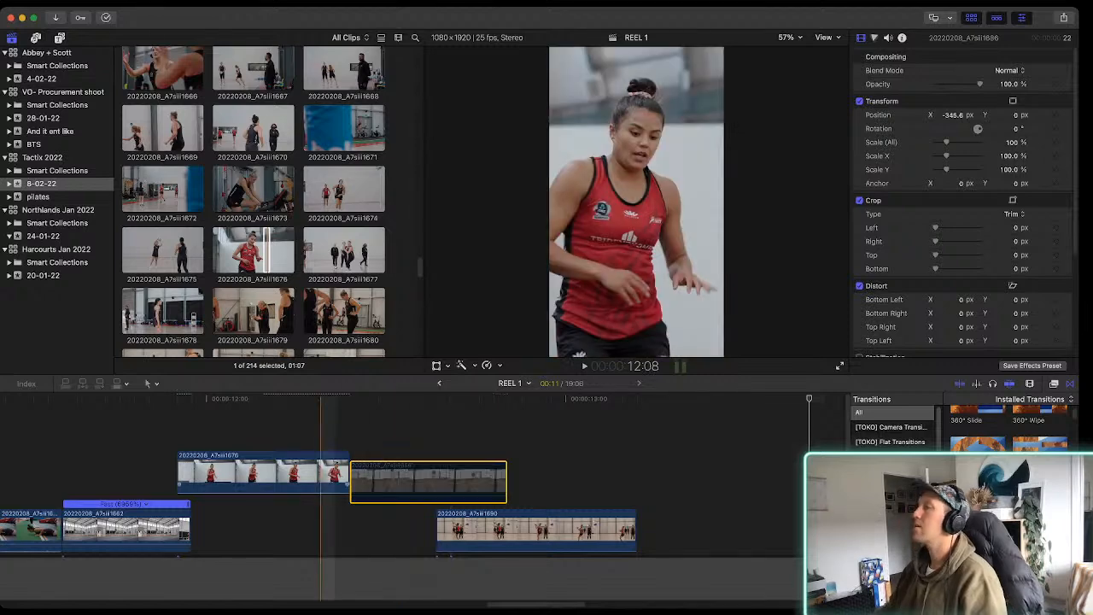
pyautogui.press('space')
pyautogui.moveTo(438, 532); pyautogui.dragTo(351, 531)
pyautogui.press('space')
pyautogui.press('space')
pyautogui.press('space')
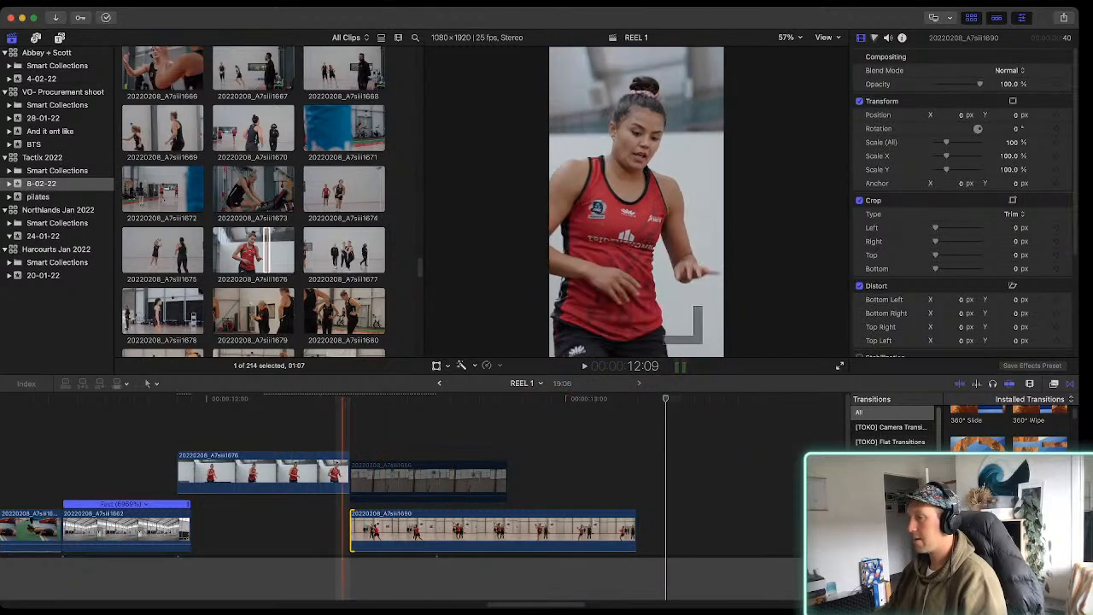
# Swap clips 20220208_A7siii1643 and 20220208_A7siii1676 around clip 20220208_A7siii1662, so 1676 comes directly before it and 1643 directly after, and play the section
pyautogui.hscroll(-8, 344, 478)
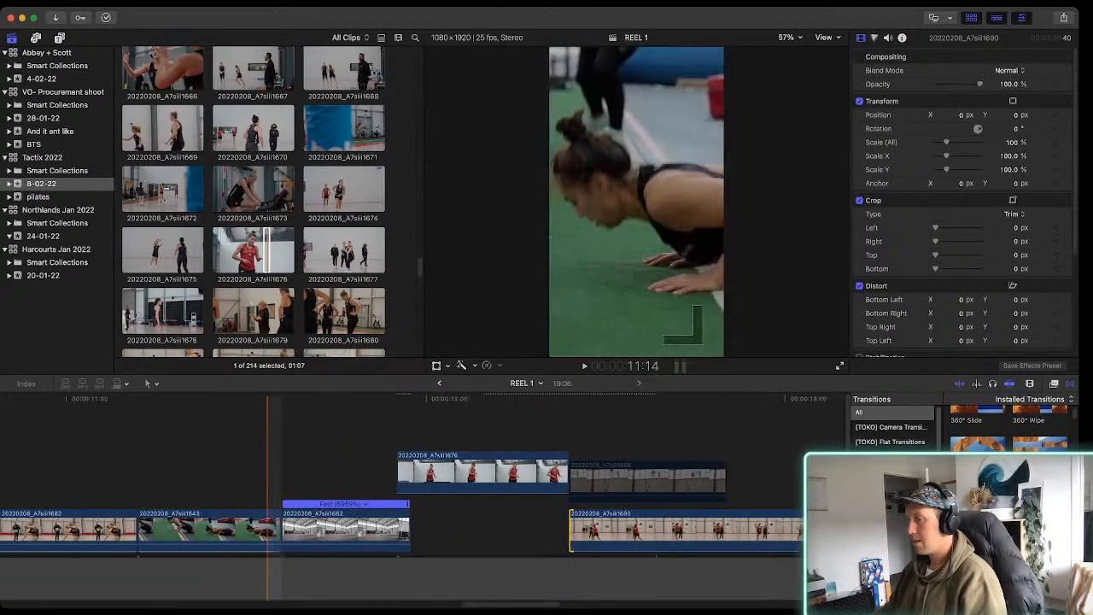
pyautogui.hscroll(-5, 282, 478)
pyautogui.click(584, 472)
pyautogui.moveTo(583, 472); pyautogui.dragTo(137, 483)
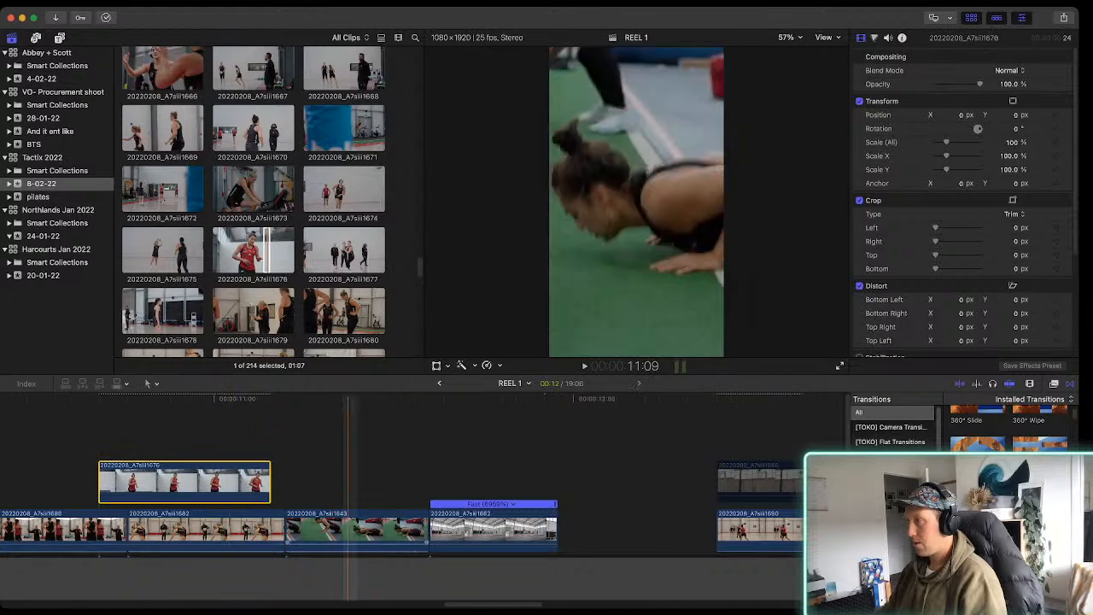
pyautogui.click(366, 530)
pyautogui.moveTo(338, 530); pyautogui.dragTo(560, 530)
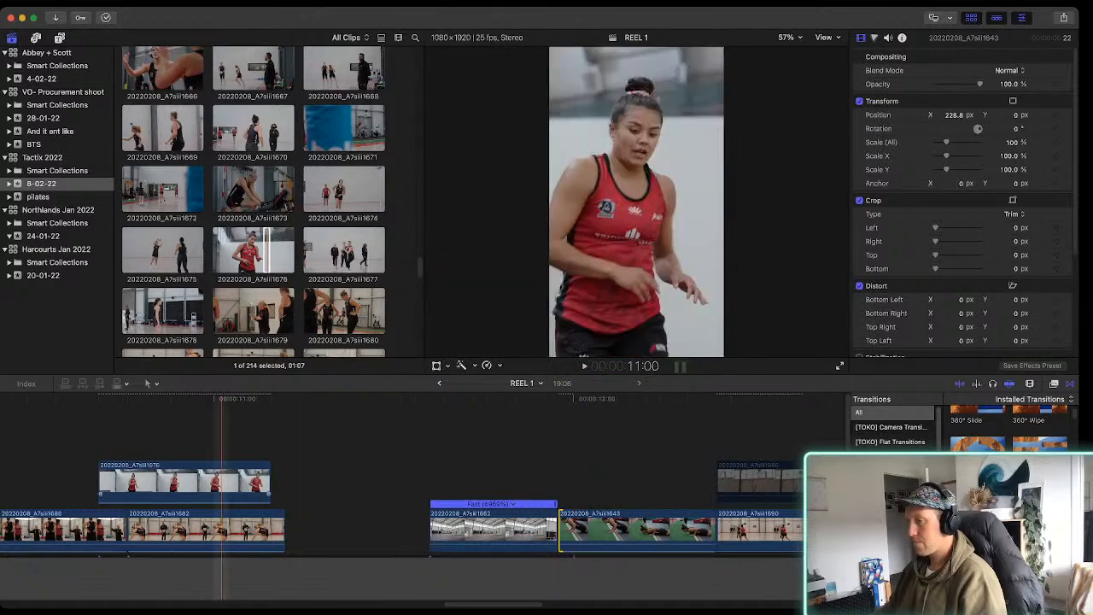
pyautogui.moveTo(210, 481); pyautogui.dragTo(368, 481)
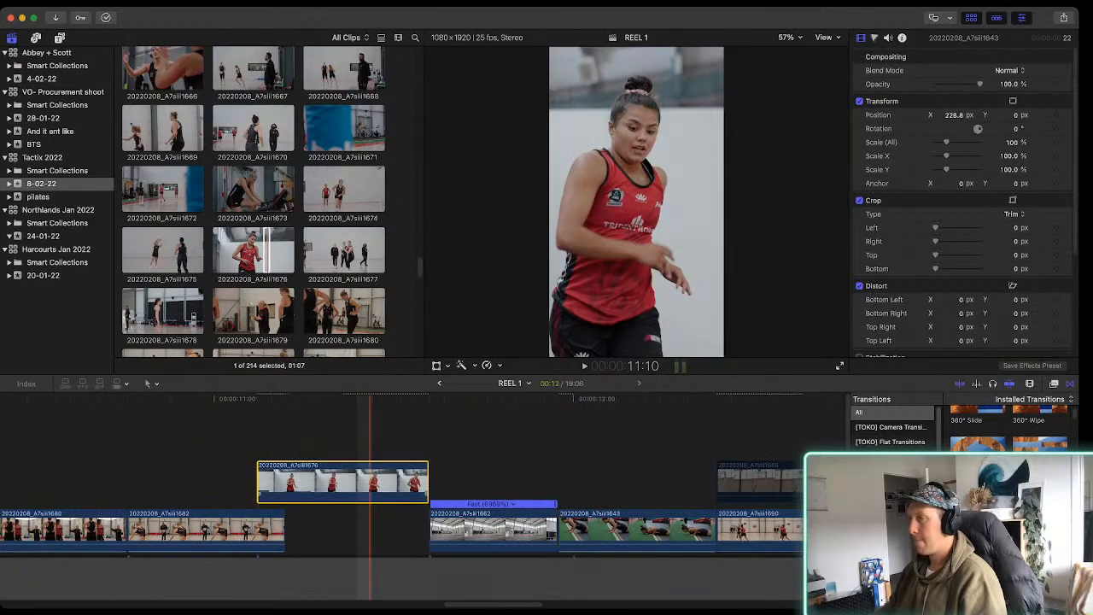
pyautogui.press('space')
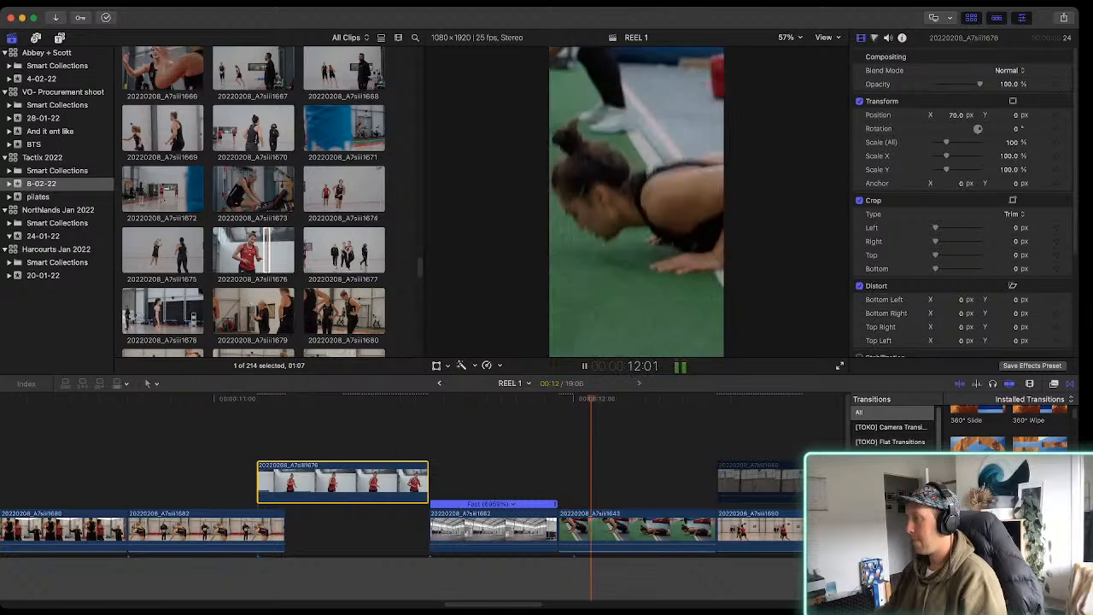
pyautogui.hscroll(5, 512, 504)
pyautogui.press('space')
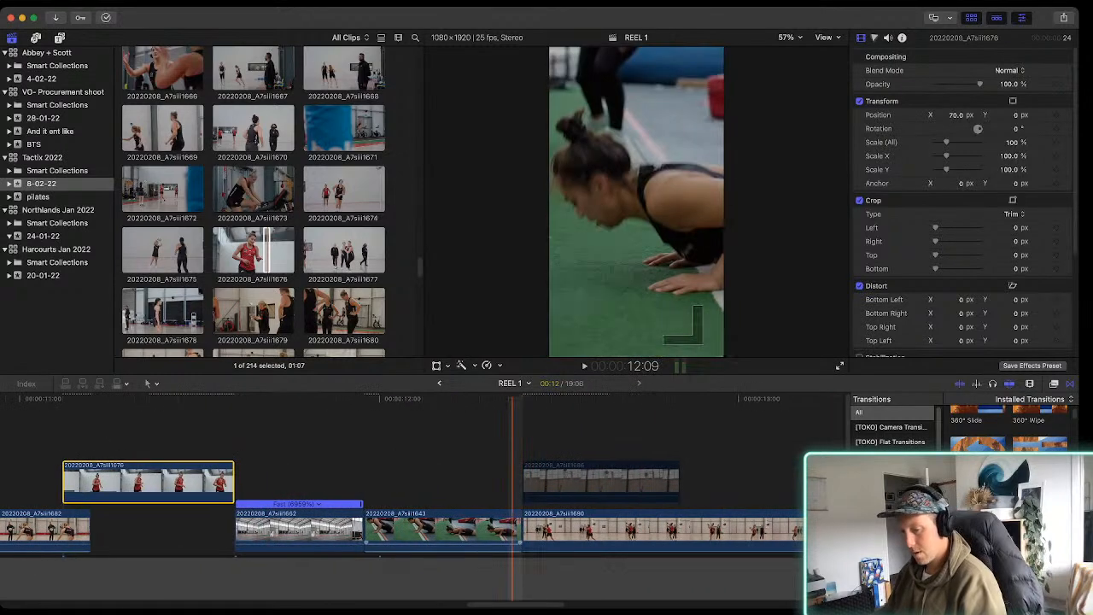
# Play the first two seconds of the reel from the beginning of the timeline
pyautogui.press('super+minus')
pyautogui.press('super+minus')
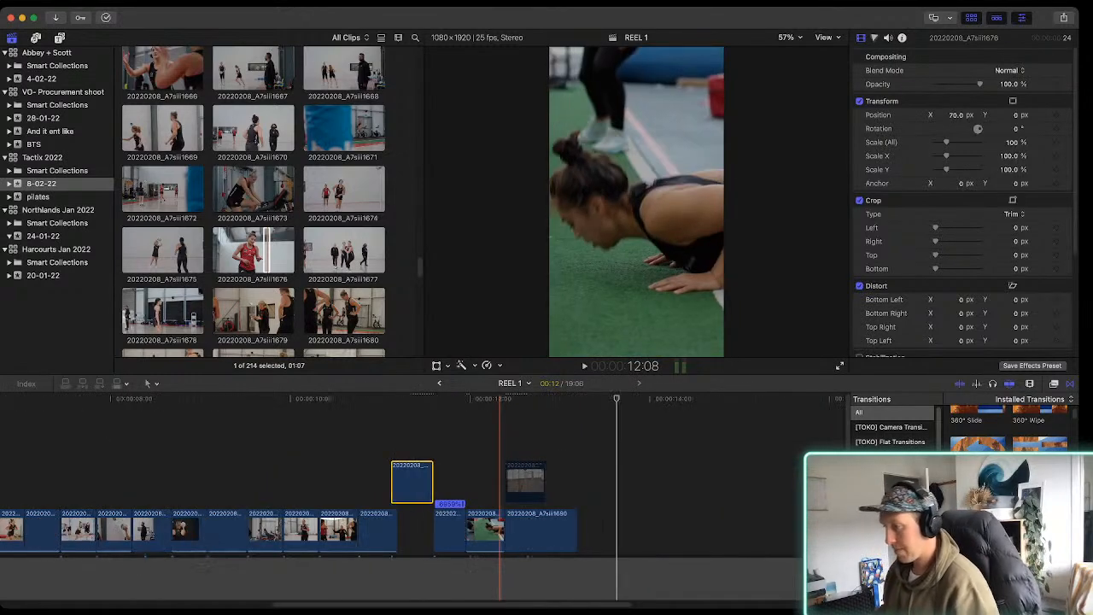
pyautogui.hscroll(-8, 501, 512)
pyautogui.hscroll(-5, 401, 478)
pyautogui.moveTo(102, 398); pyautogui.dragTo(24, 399)
pyautogui.press('space')
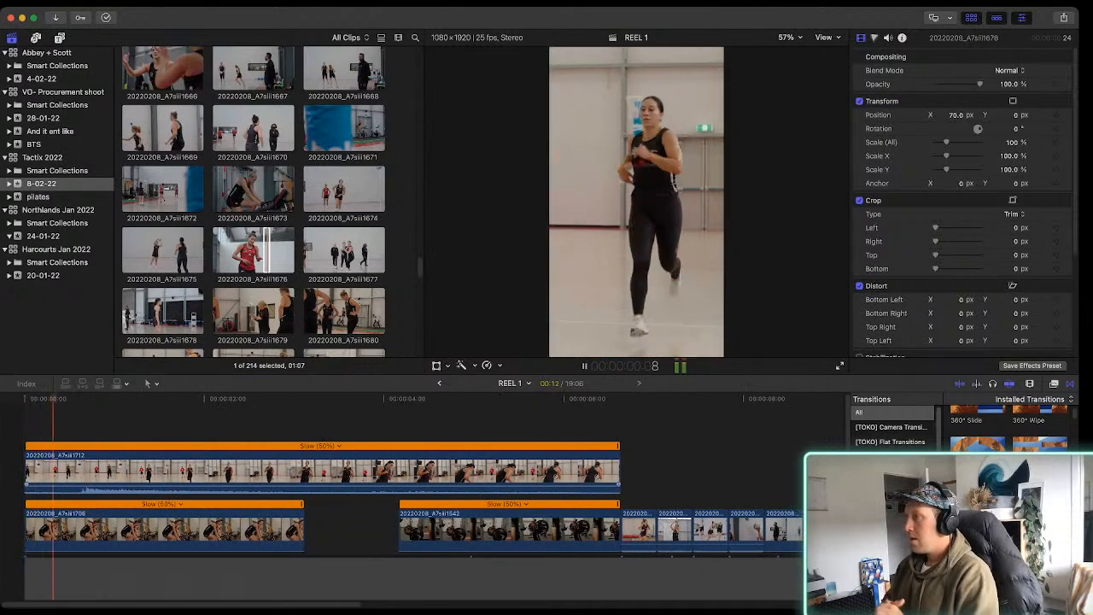
pyautogui.press('space')
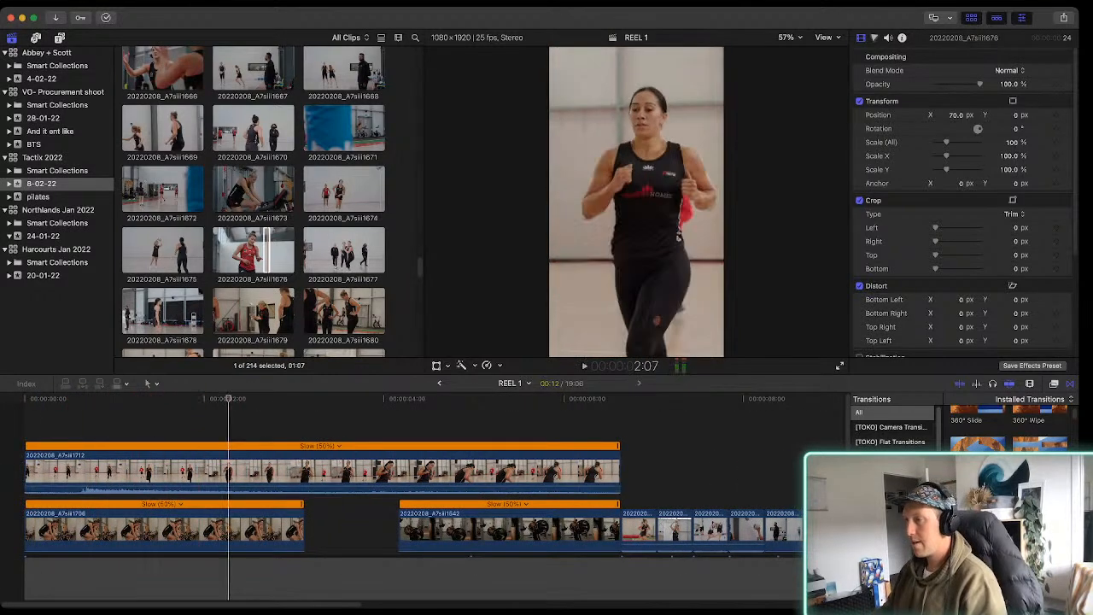
# Browse the 8-02-22 footage for another running shot and preview clip 20220208_A7siii1712
pyautogui.click(266, 311)
pyautogui.scroll(-12, 265, 311)
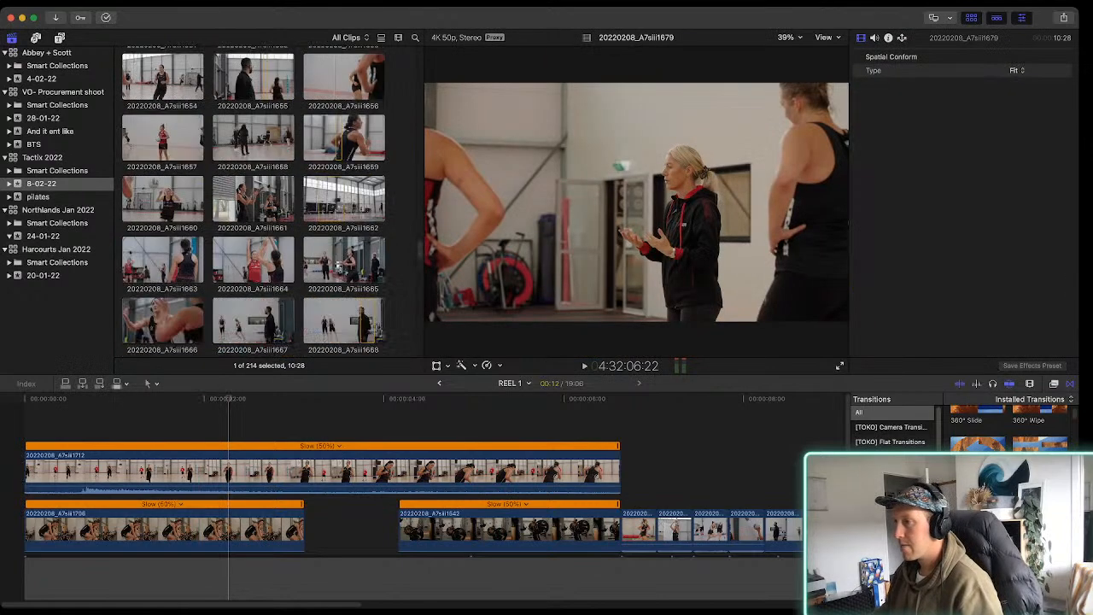
pyautogui.scroll(5, 253, 201)
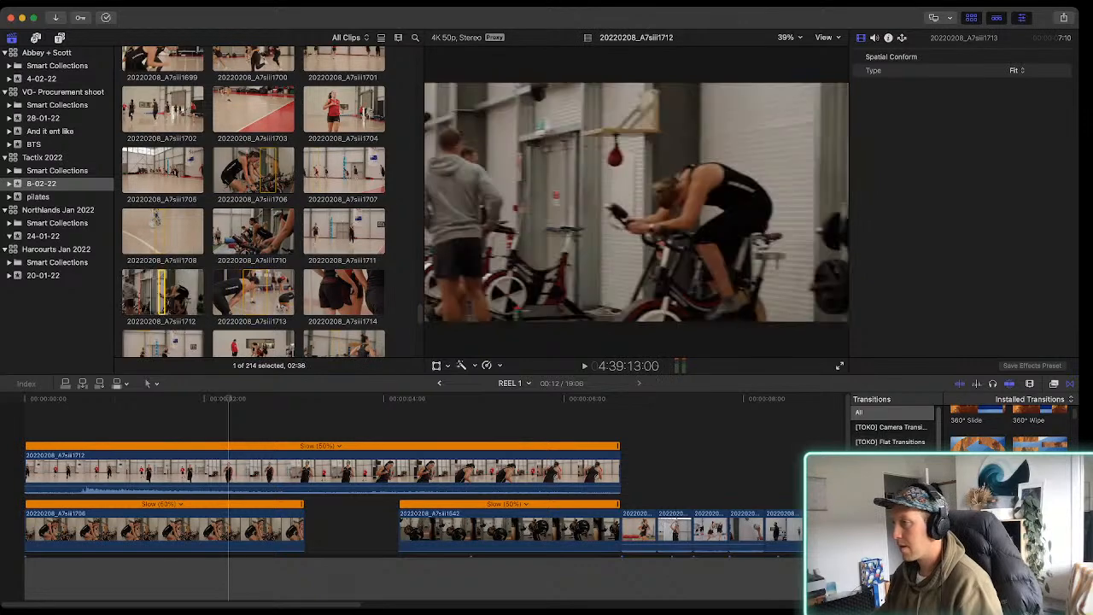
pyautogui.press('space')
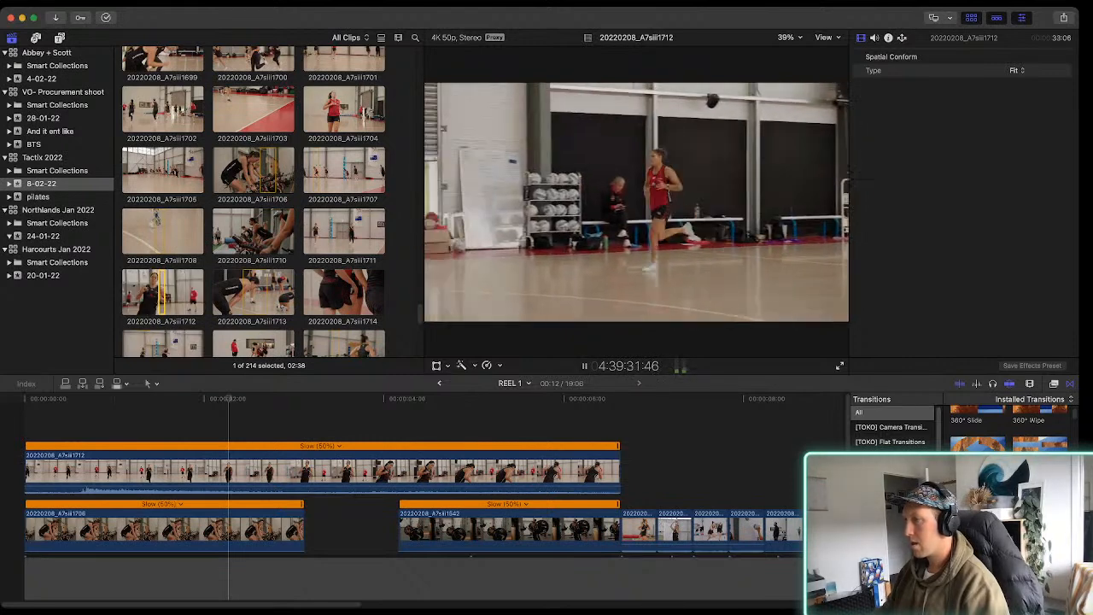
pyautogui.click(257, 293)
# Try a 3:04 selection of clip 20220208_A7siii1711 connected above the reel's opening, and remove it from the timeline
pyautogui.click(335, 231)
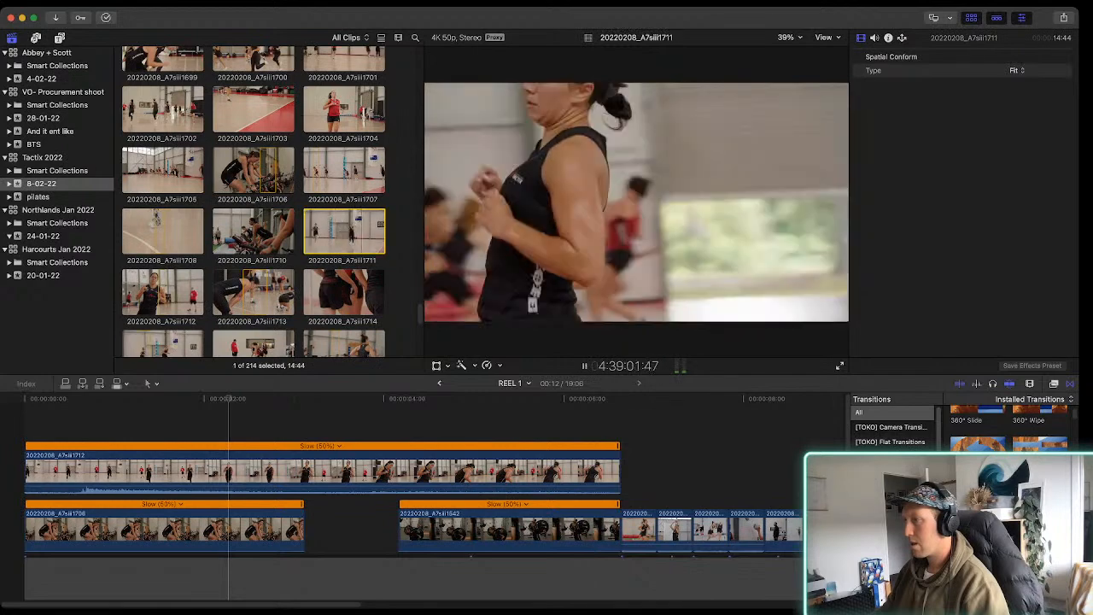
pyautogui.press('i')
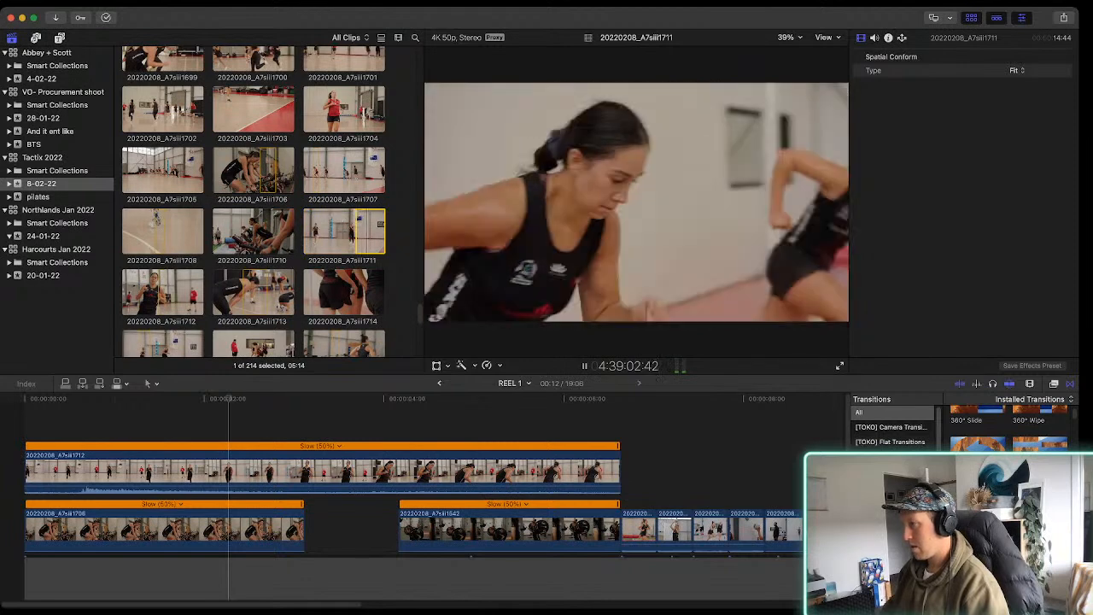
pyautogui.press('o')
pyautogui.press('space')
pyautogui.press('/')
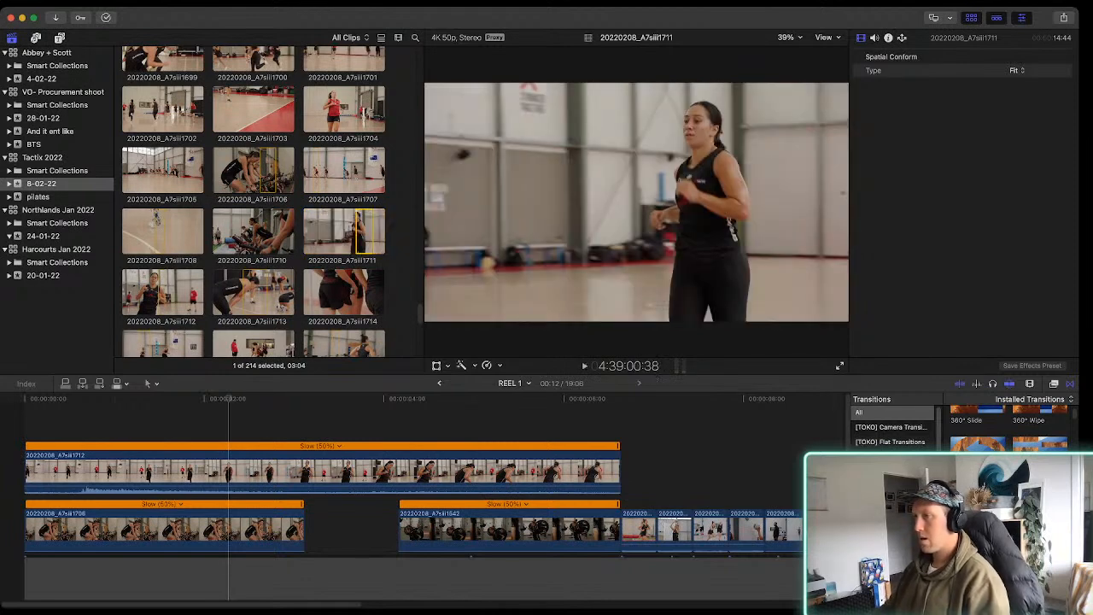
pyautogui.press('q')
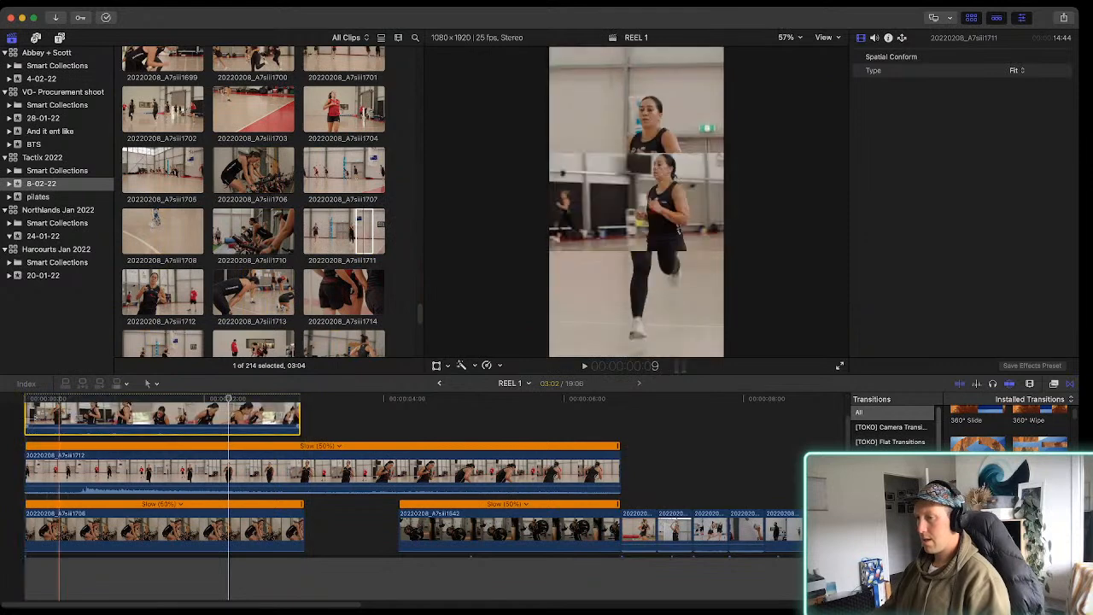
pyautogui.press('Delete')
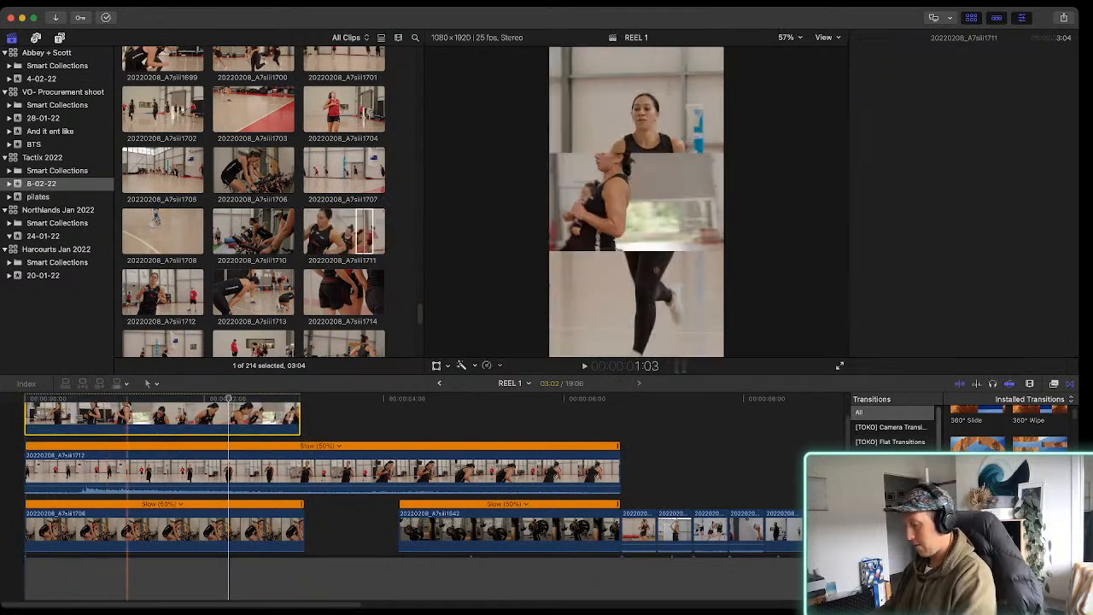
# Play the reel from the start through the slow-motion clips into the first fast cuts
pyautogui.click(228, 459)
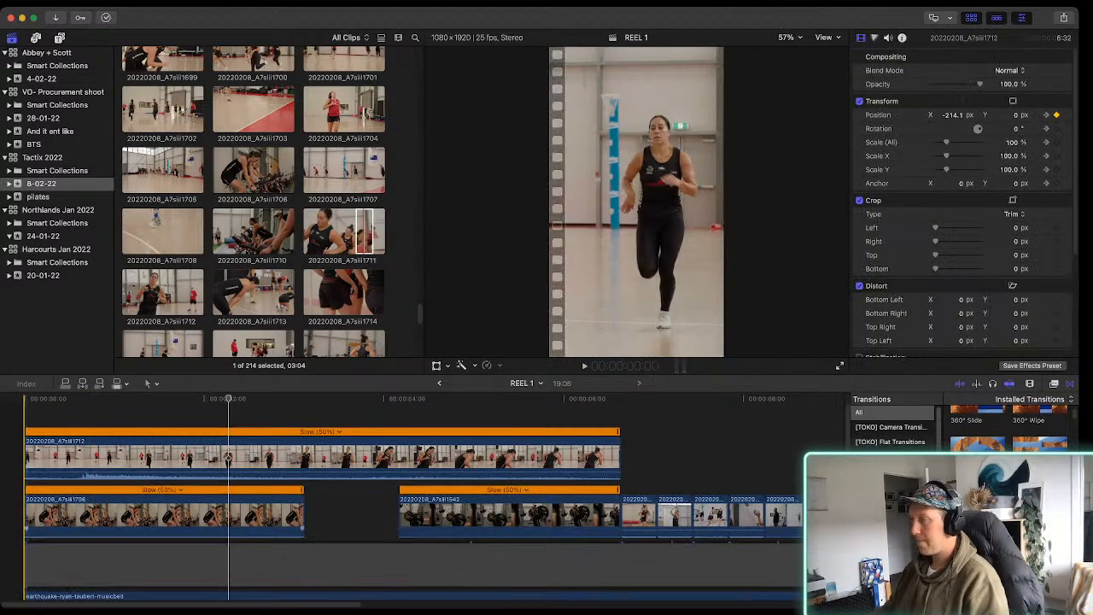
pyautogui.press('Home')
pyautogui.press('space')
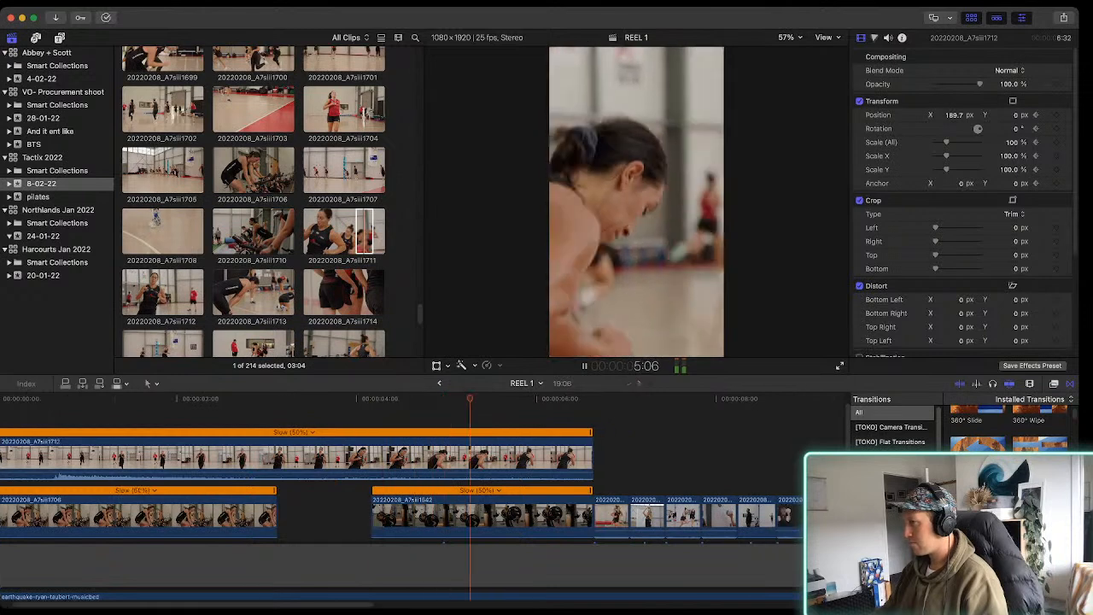
pyautogui.press('space')
pyautogui.press('super+equal')
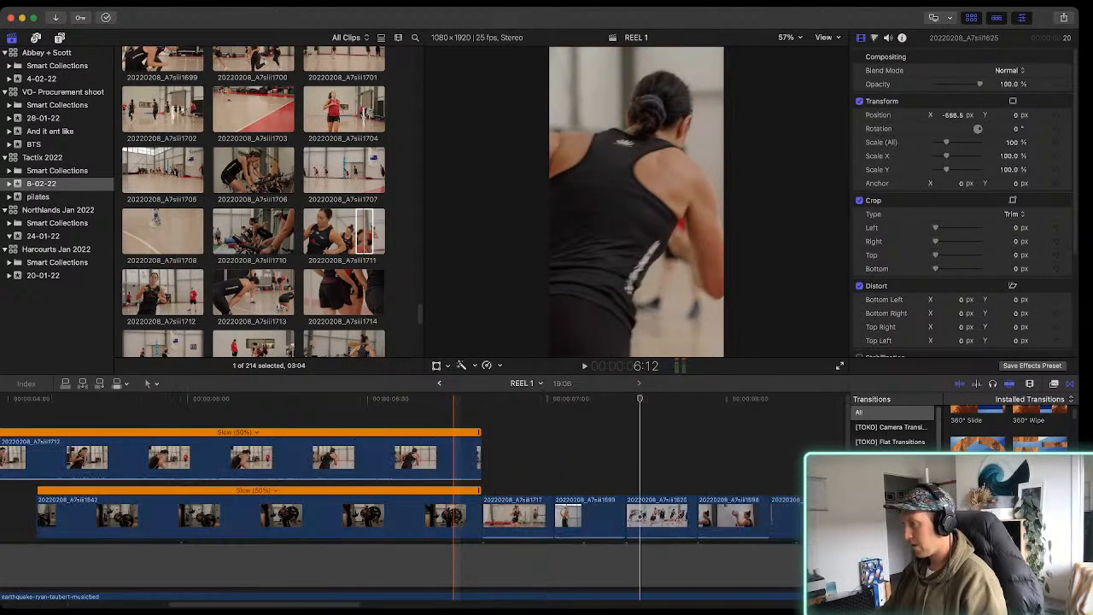
# Inspect clips 20220208_A7siii1717 and 20220208_A7siii1599 and play the cut between them
pyautogui.click(576, 516)
pyautogui.press('Left')
pyautogui.press('Left')
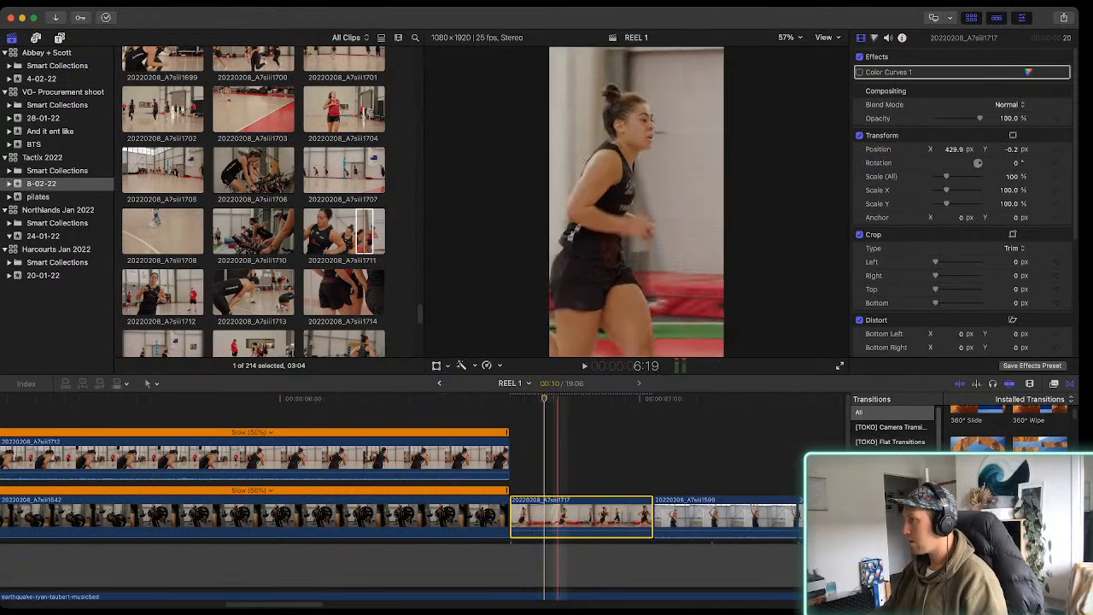
pyautogui.press('space')
pyautogui.hscroll(3, 478, 512)
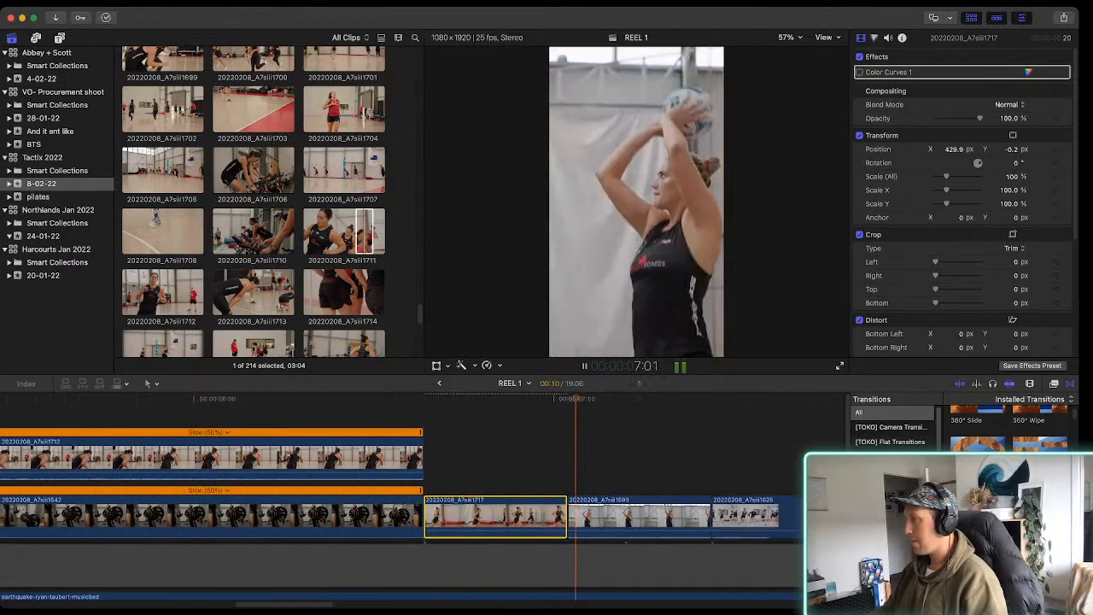
pyautogui.press('space')
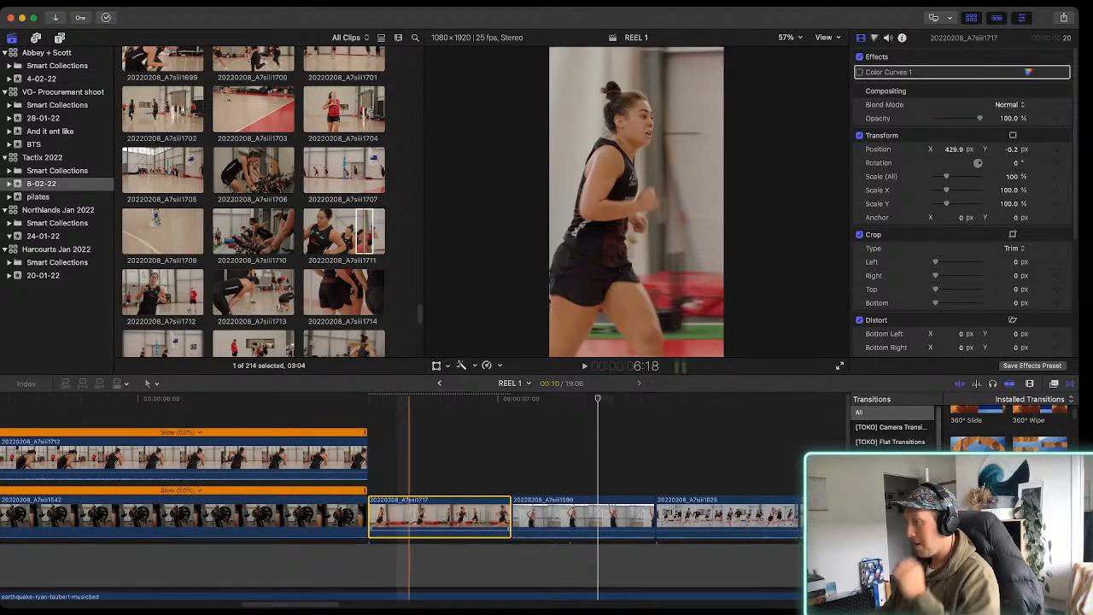
pyautogui.click(540, 517)
pyautogui.press('super+minus')
pyautogui.press('super+minus')
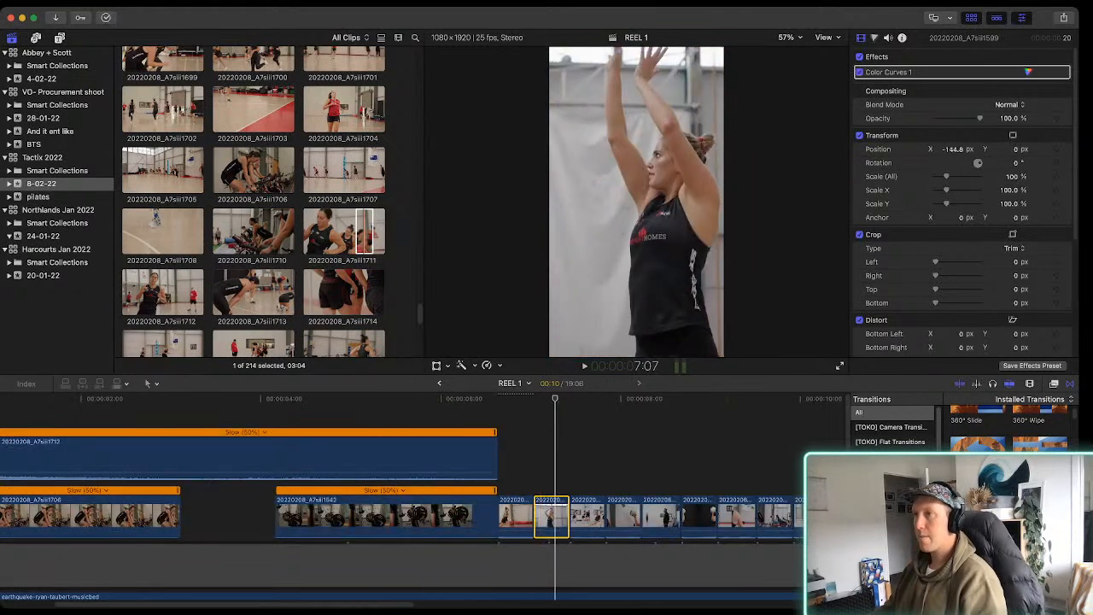
# Add the Adjustment Layer title from the Gamut category above clip 20220208_A7siii1712
pyautogui.click(60, 37)
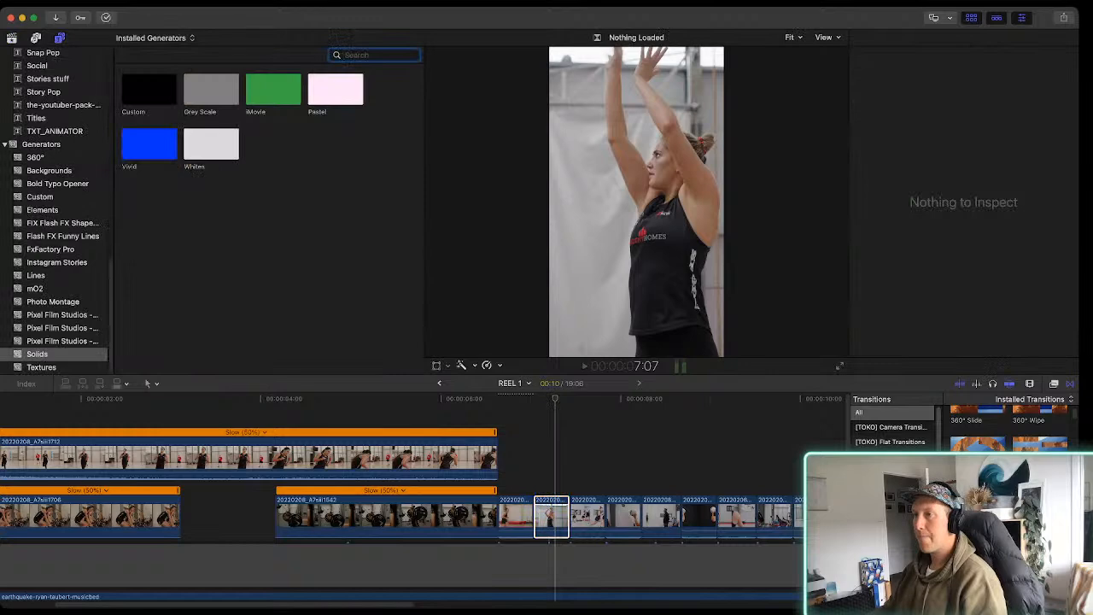
pyautogui.scroll(8, 56, 209)
pyautogui.scroll(1, 57, 209)
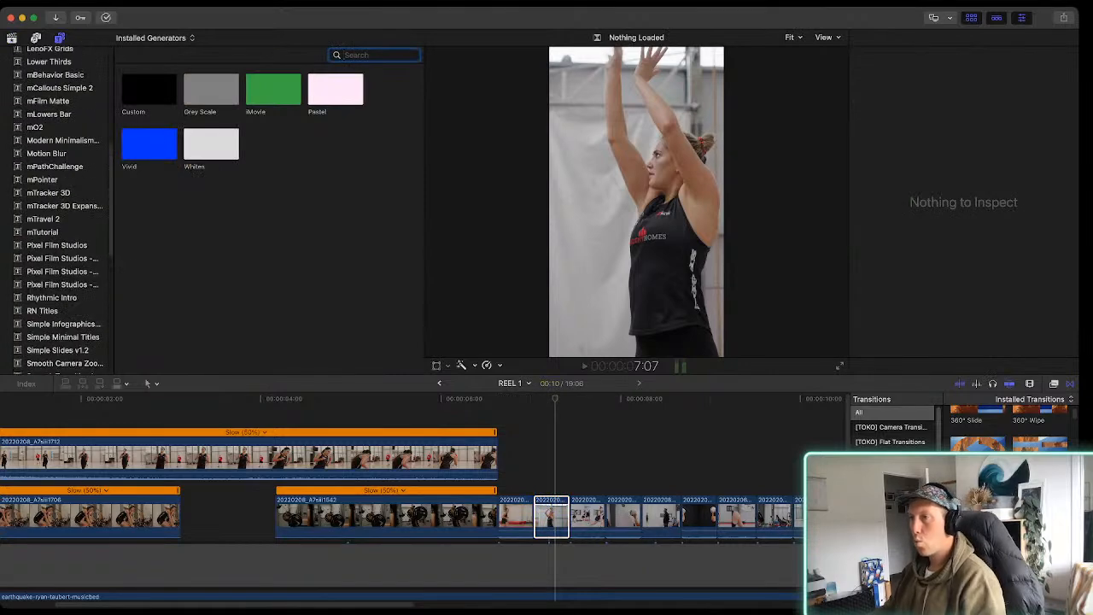
pyautogui.scroll(4, 56, 209)
pyautogui.click(40, 147)
pyautogui.moveTo(148, 89); pyautogui.dragTo(125, 418)
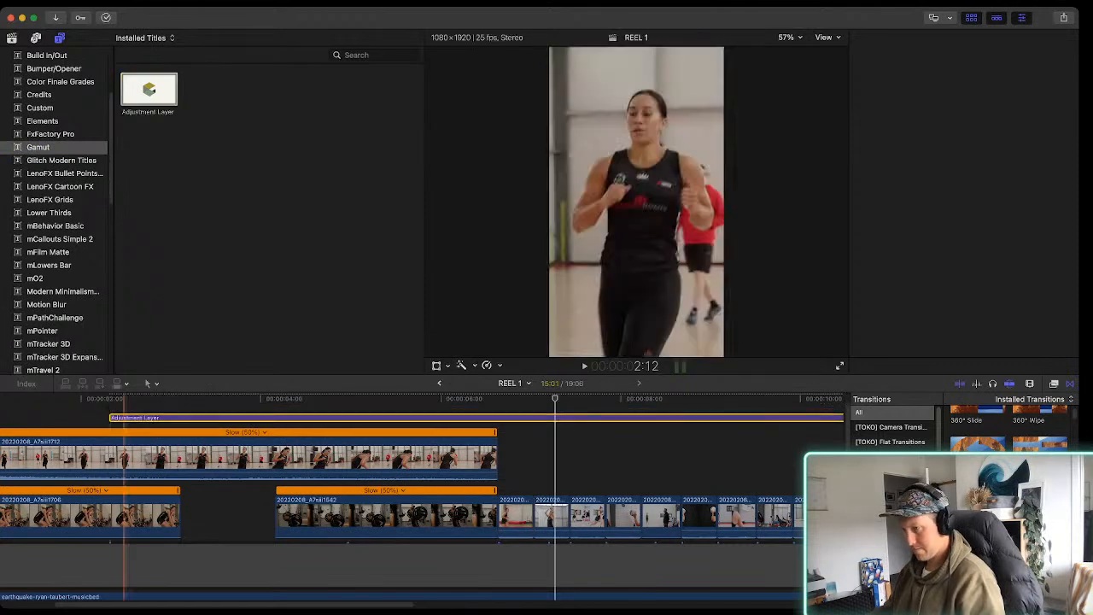
# Align the adjustment layer with the reel's start and trim it to 13:05, ending with the last clip
pyautogui.press('super+4')
pyautogui.hotkey('shift', 'z')
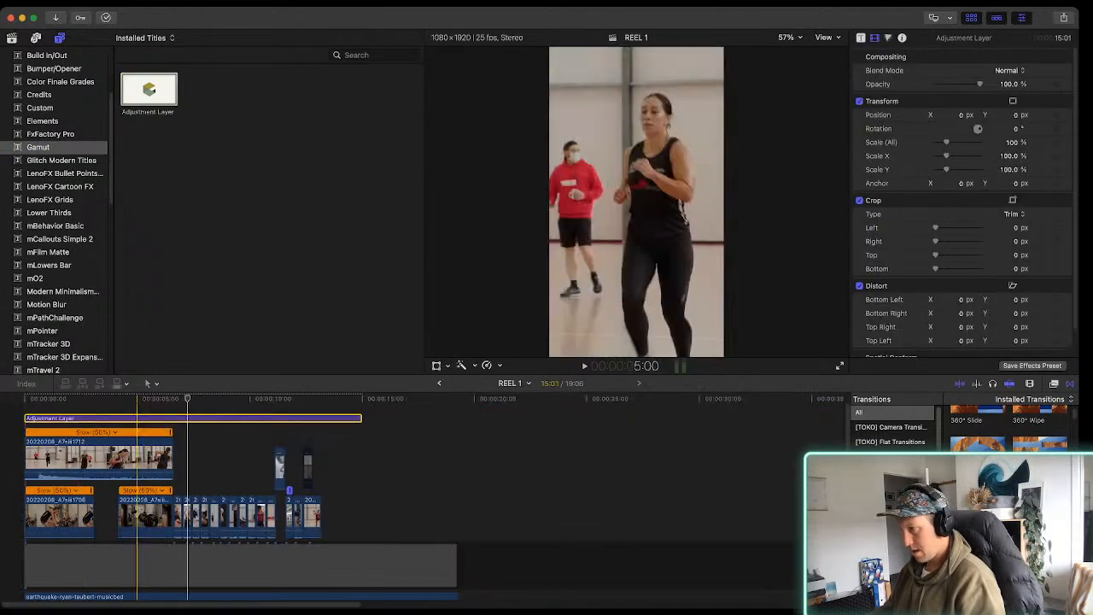
pyautogui.moveTo(360, 418); pyautogui.dragTo(320, 418)
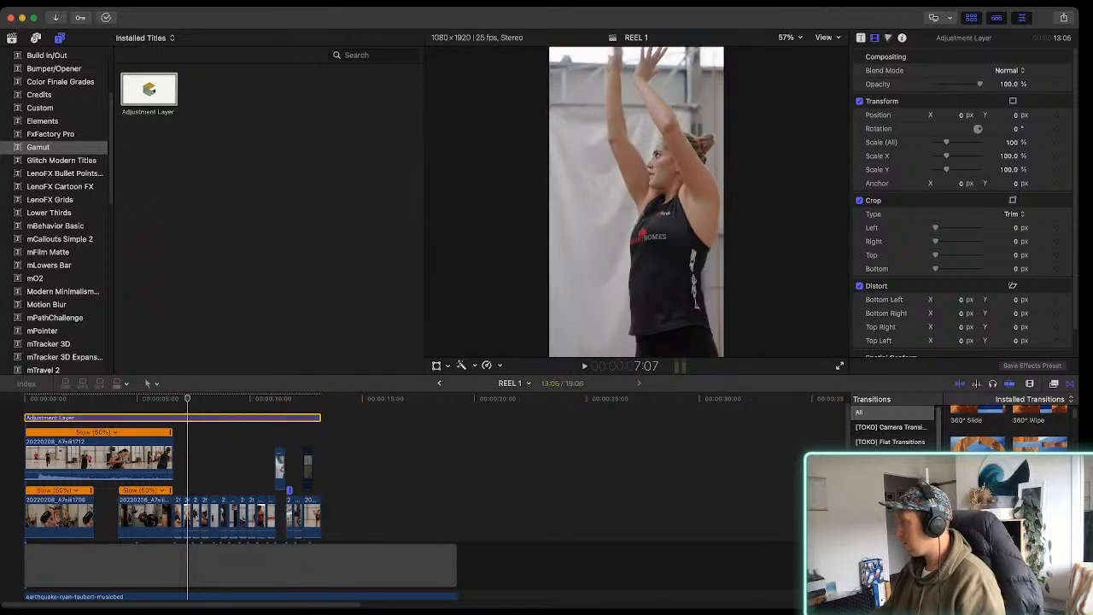
# Apply the Custom LUT effect to the adjustment layer and return the playhead to the start of the reel
pyautogui.press('super+5')
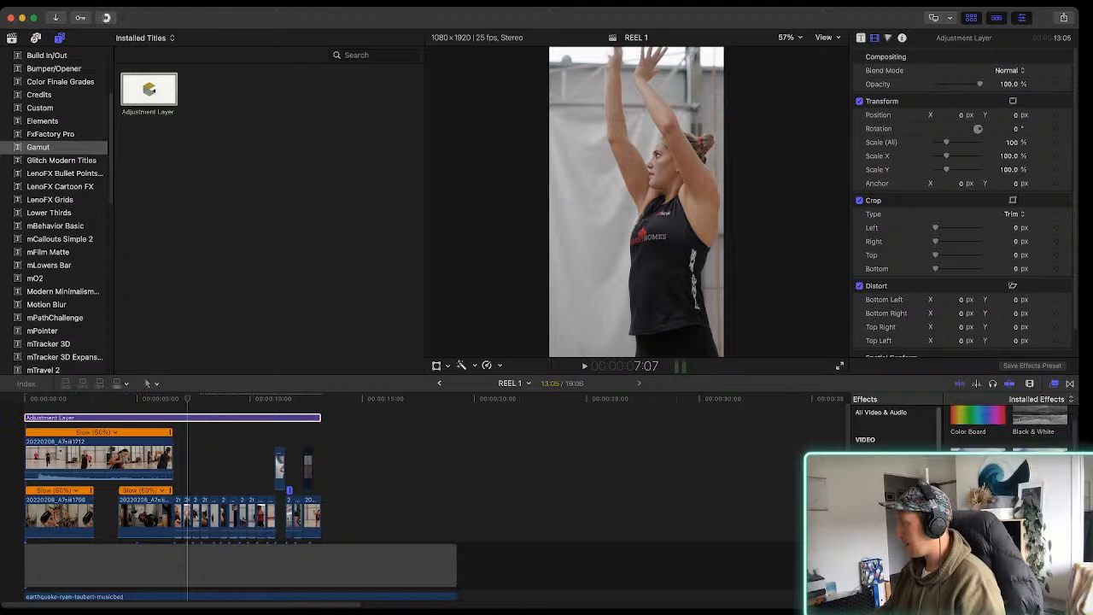
pyautogui.scroll(-1, 1009, 432)
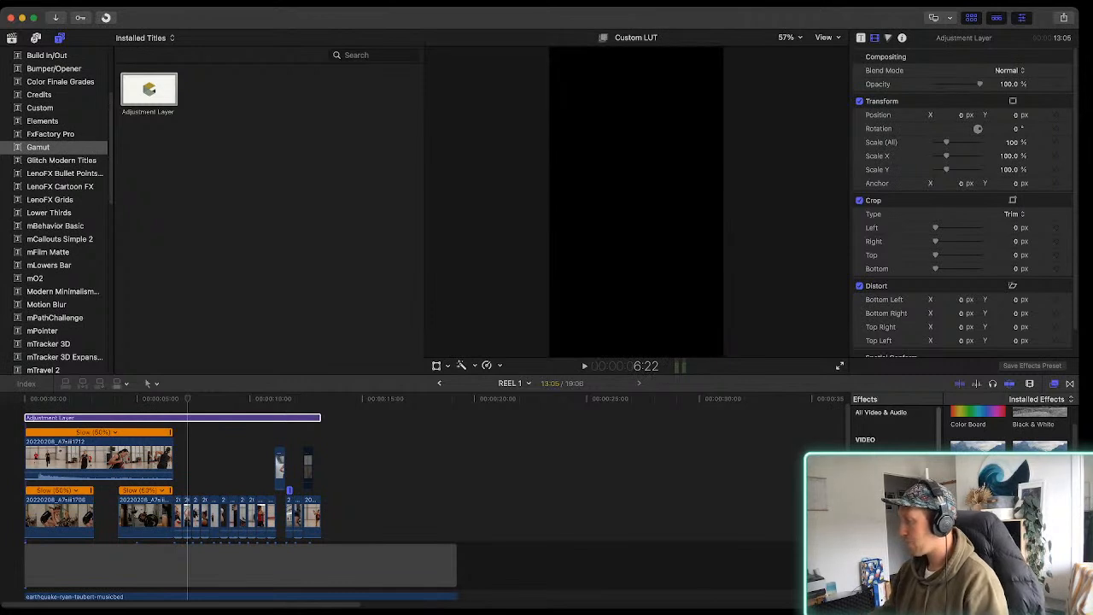
pyautogui.moveTo(978, 500); pyautogui.dragTo(228, 417)
pyautogui.click(24, 399)
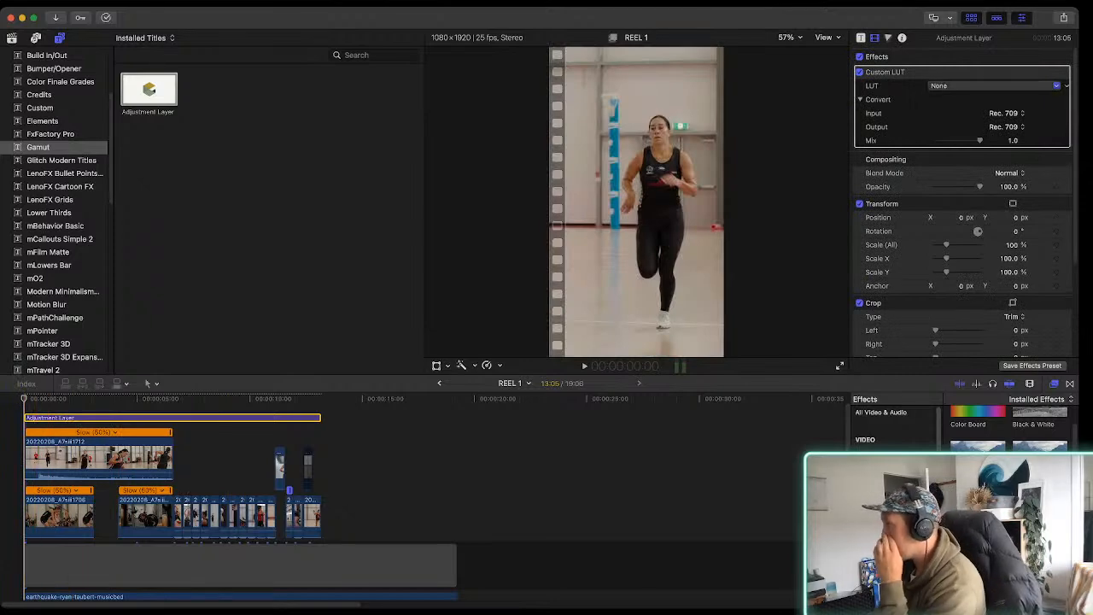
# Try the Amalfi2 LUT on the adjustment layer at a mix of 0.08 and play the opening of the reel
pyautogui.click(961, 106)
pyautogui.moveTo(980, 140); pyautogui.dragTo(940, 141)
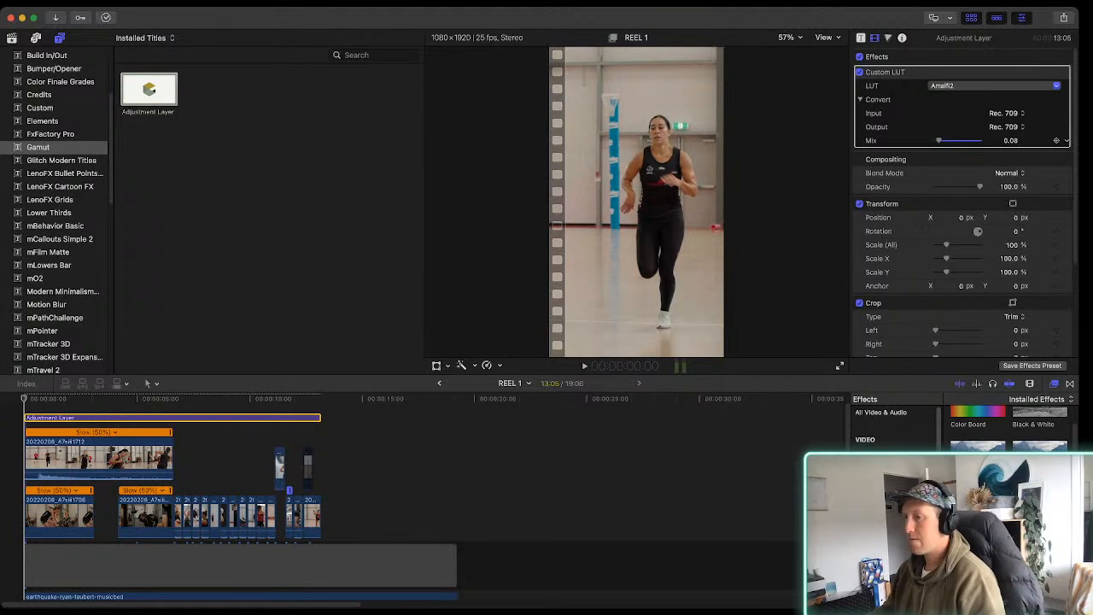
pyautogui.press('space')
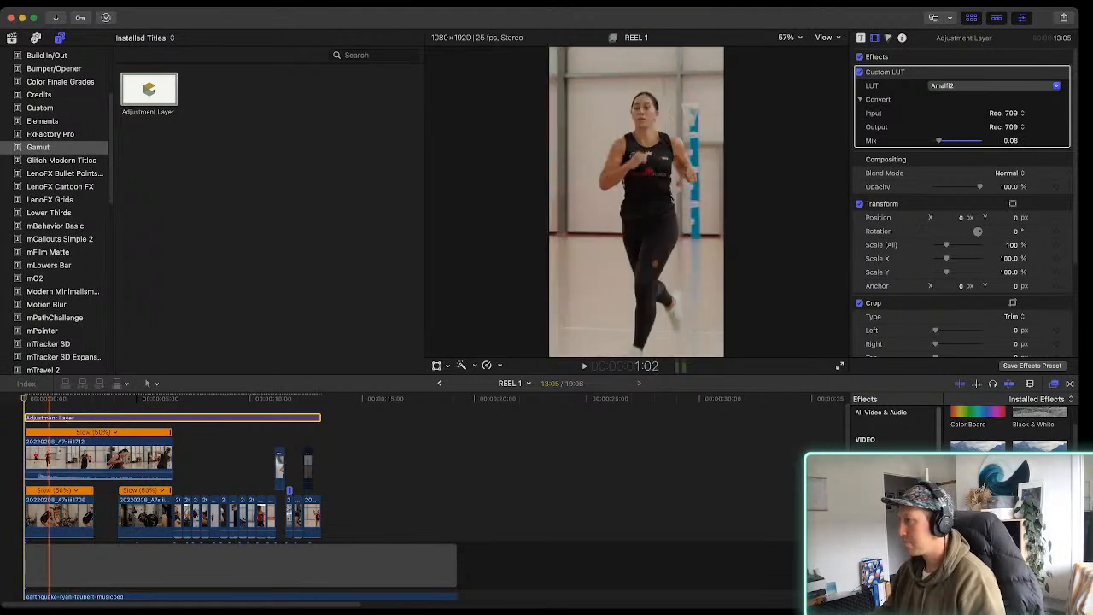
pyautogui.press('space')
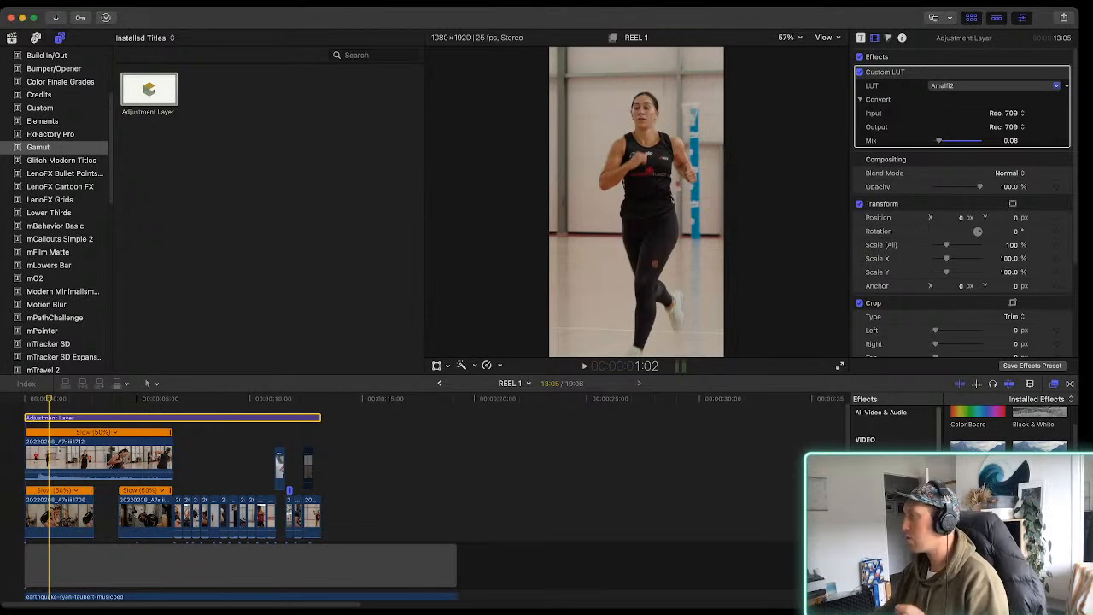
# Set the adjustment layer's Custom LUT to Mama K with a mix of 0.41
pyautogui.click(982, 127)
pyautogui.moveTo(939, 140)
pyautogui.mouseDown()
pyautogui.moveTo(981, 140)
pyautogui.moveTo(944, 140)
pyautogui.moveTo(953, 141)
pyautogui.mouseUp()
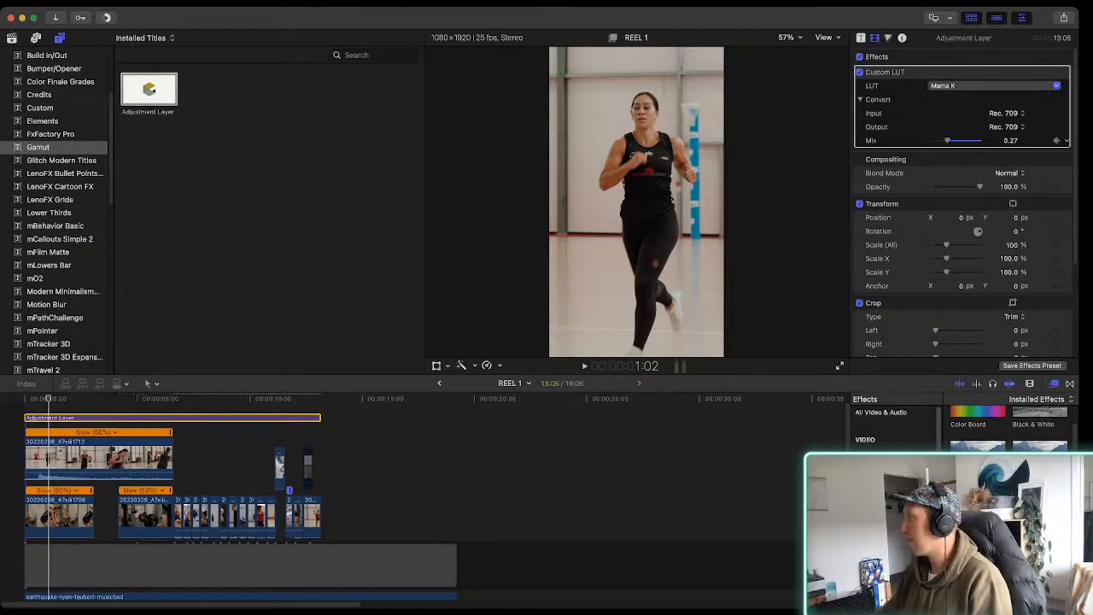
pyautogui.moveTo(947, 140); pyautogui.dragTo(954, 140)
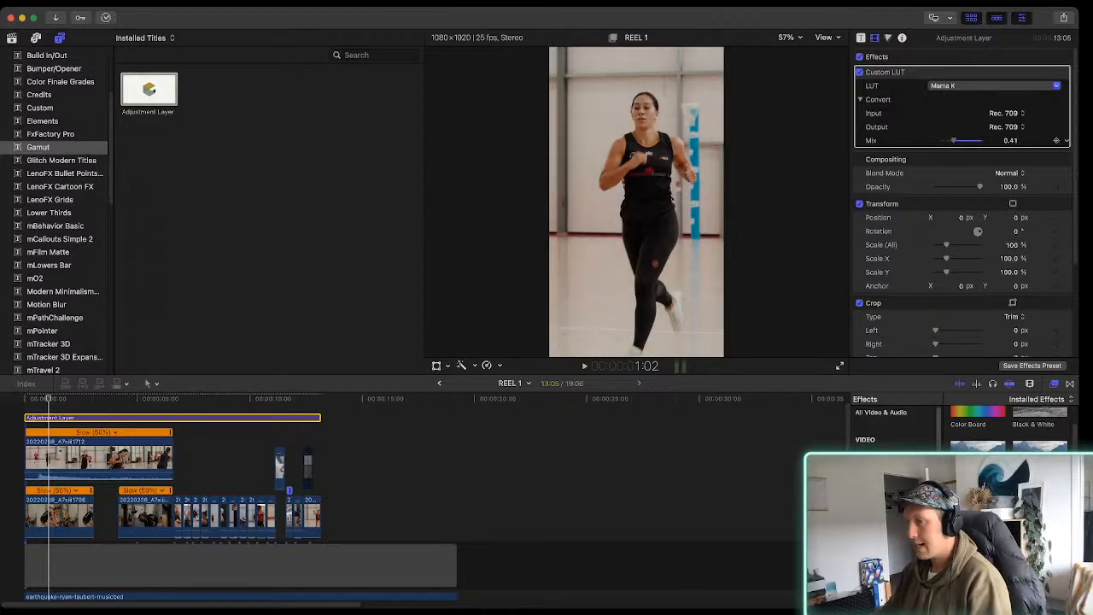
# Examine how the Mama K grade looks on each of the short clips through to the last clip in the reel
pyautogui.press('super+equal')
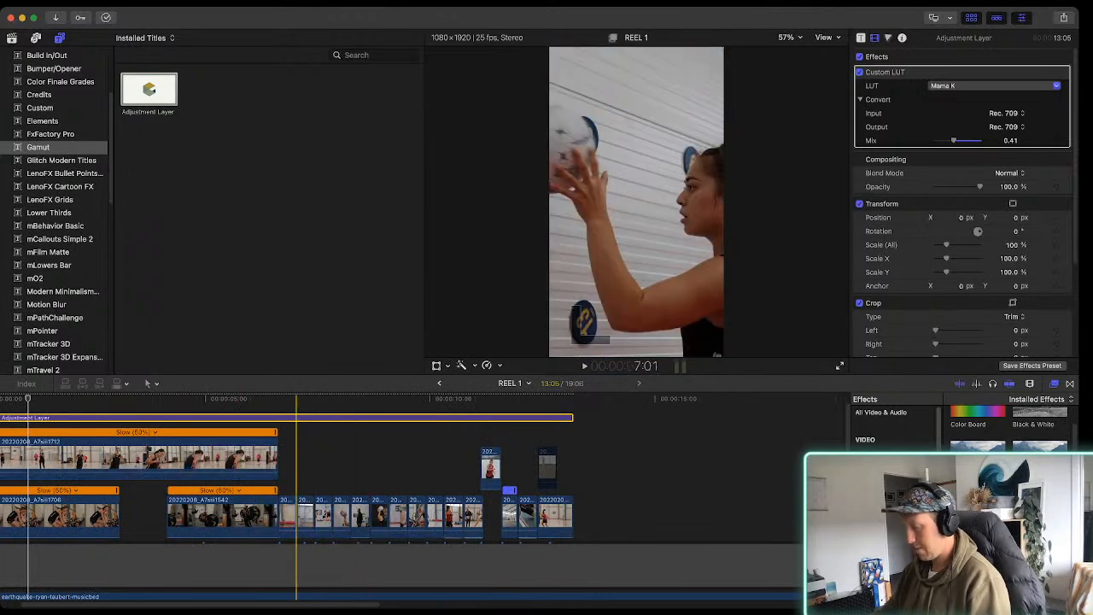
pyautogui.press('super+equal')
pyautogui.press('super+equal')
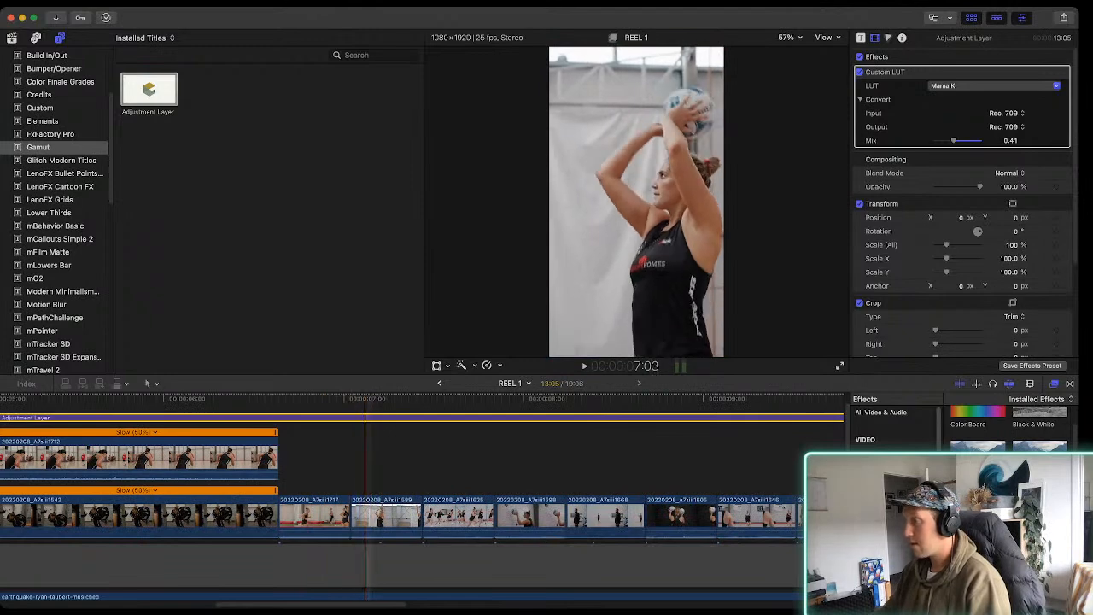
pyautogui.press('space')
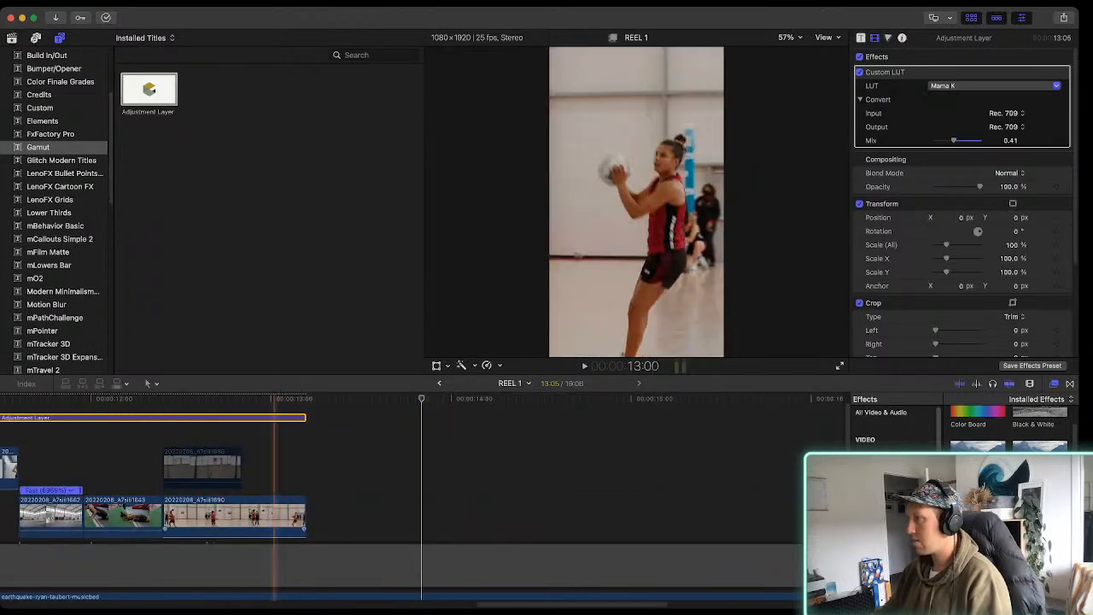
pyautogui.hscroll(-5, 269, 513)
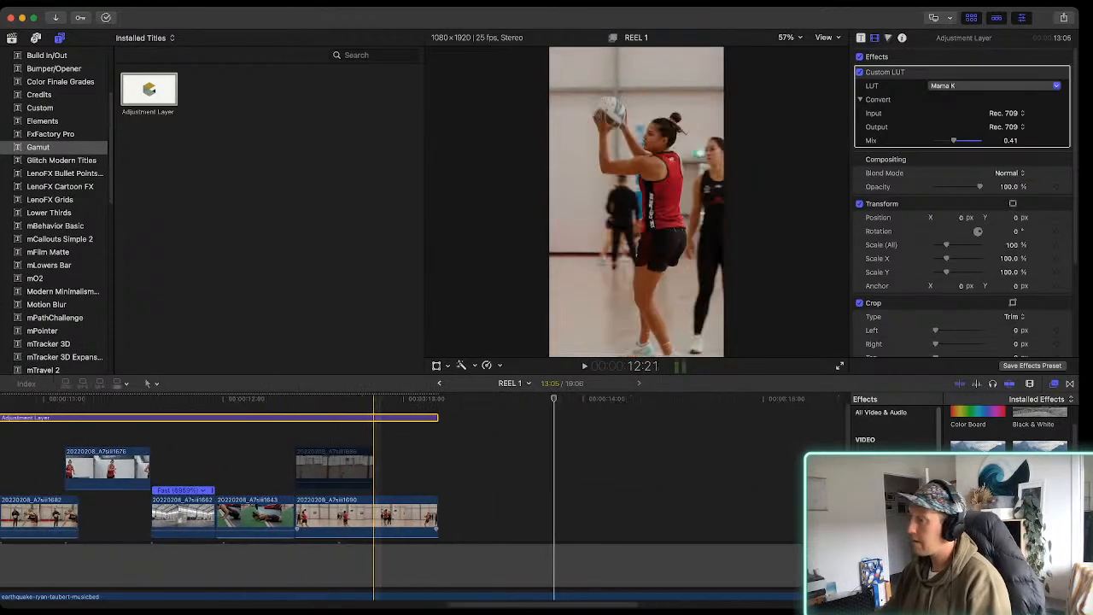
pyautogui.hscroll(-10, 374, 512)
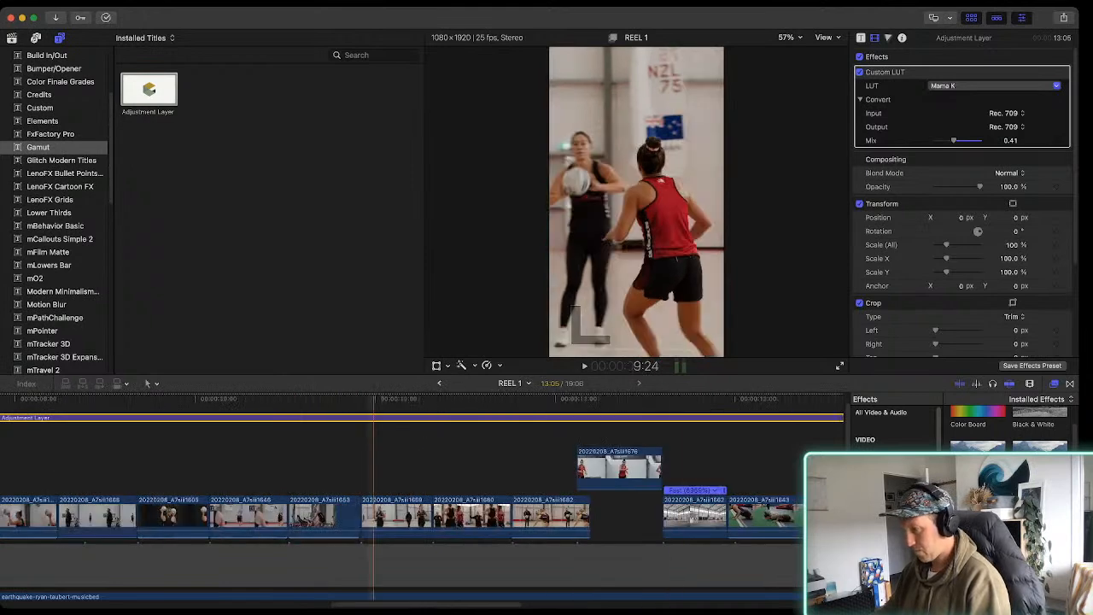
pyautogui.press('super+minus')
pyautogui.press('super+minus')
pyautogui.hscroll(5, 504, 512)
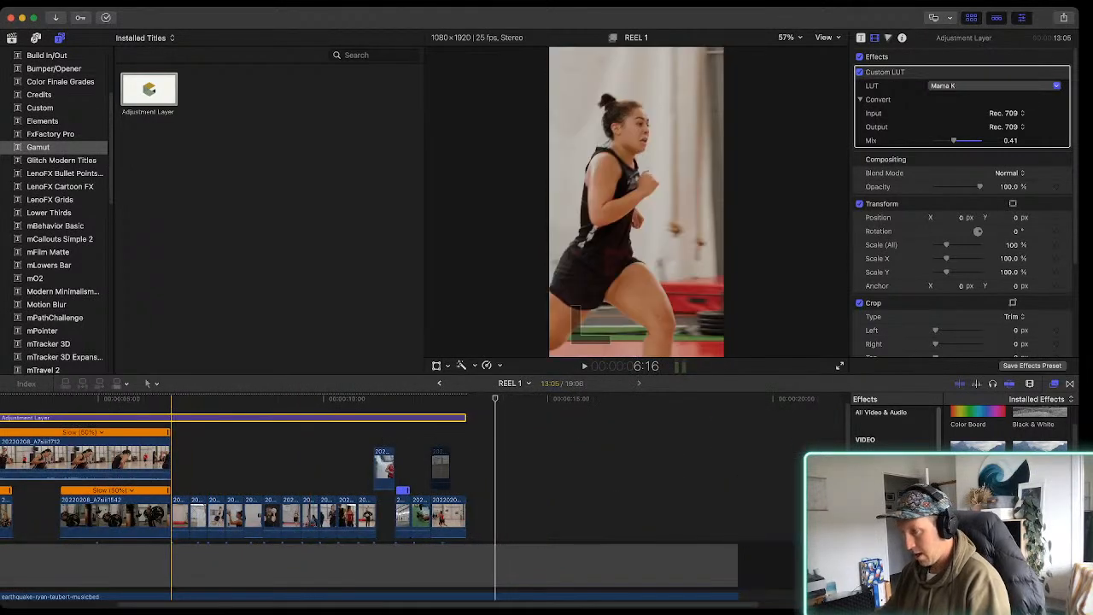
# Split the adjustment layer at the starts of clips 20220208_A7siii1599 and 20220208_A7siii1690 and select its middle section
pyautogui.press('b')
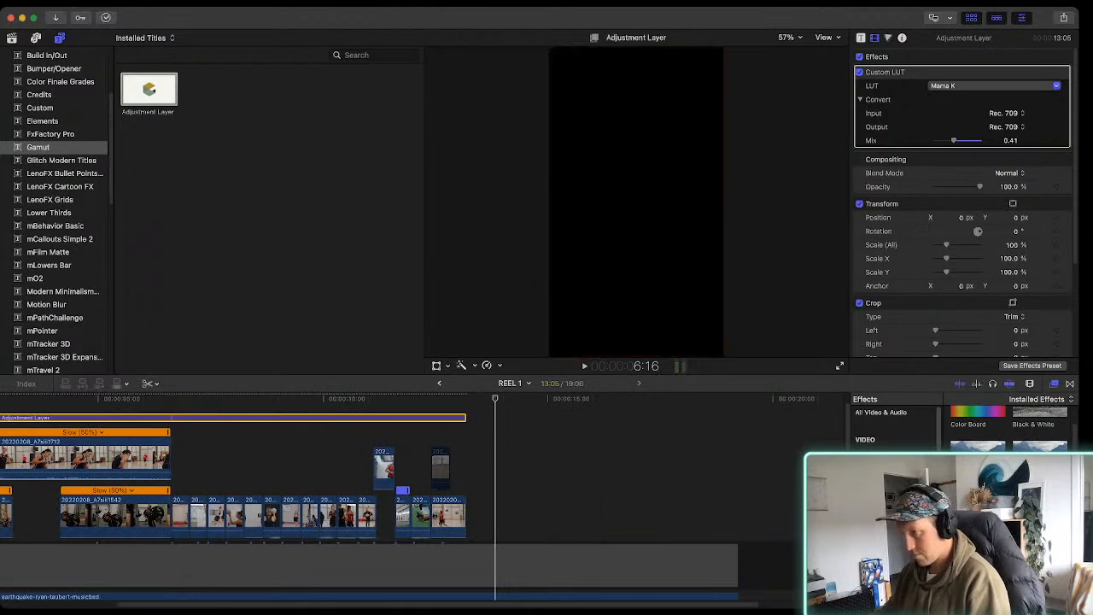
pyautogui.press('super+equal')
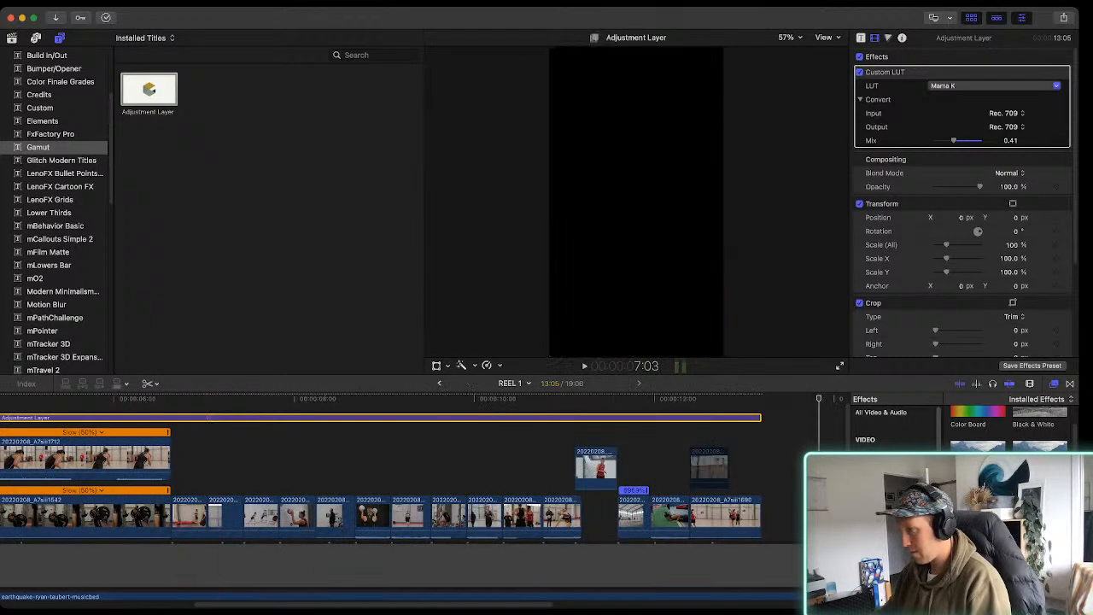
pyautogui.click(206, 418)
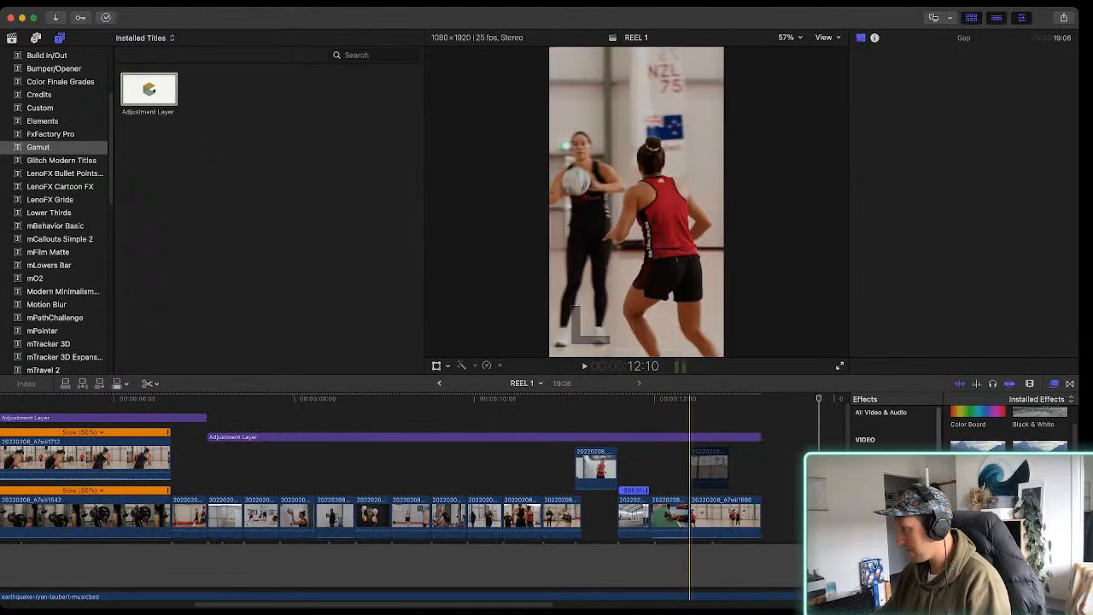
pyautogui.click(690, 436)
pyautogui.press('a')
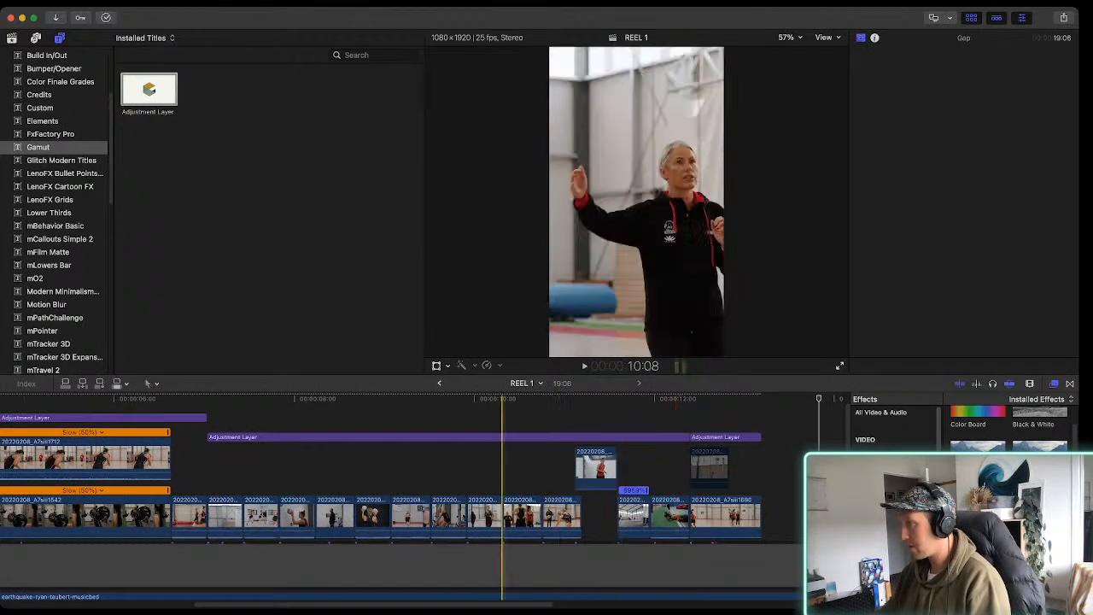
pyautogui.click(478, 436)
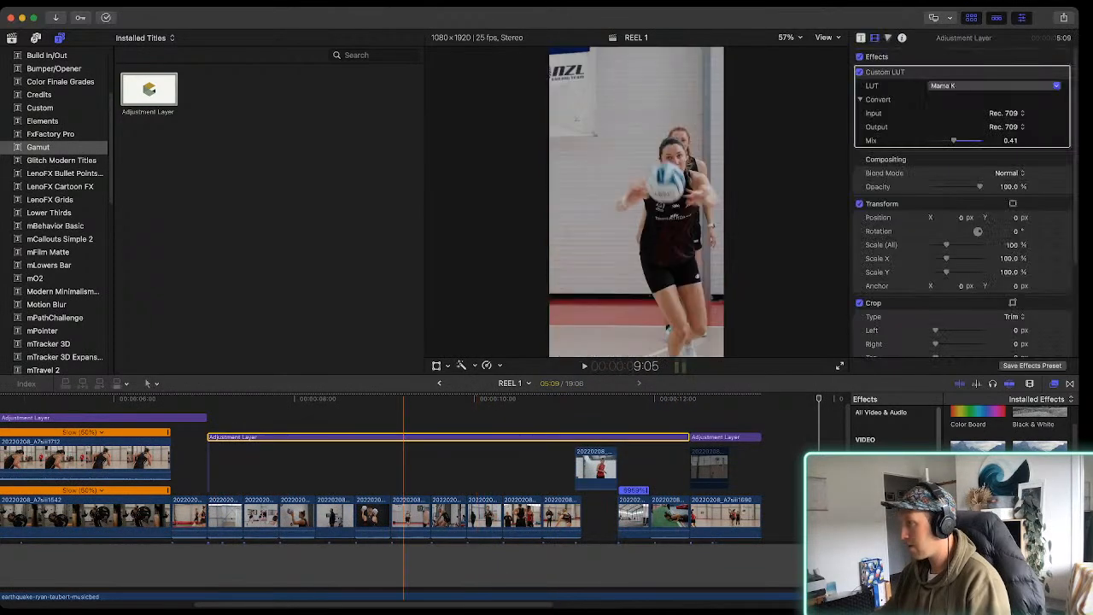
# Play the reel from the beginning to about 8:06 to review the grade across the cuts
pyautogui.click(308, 398)
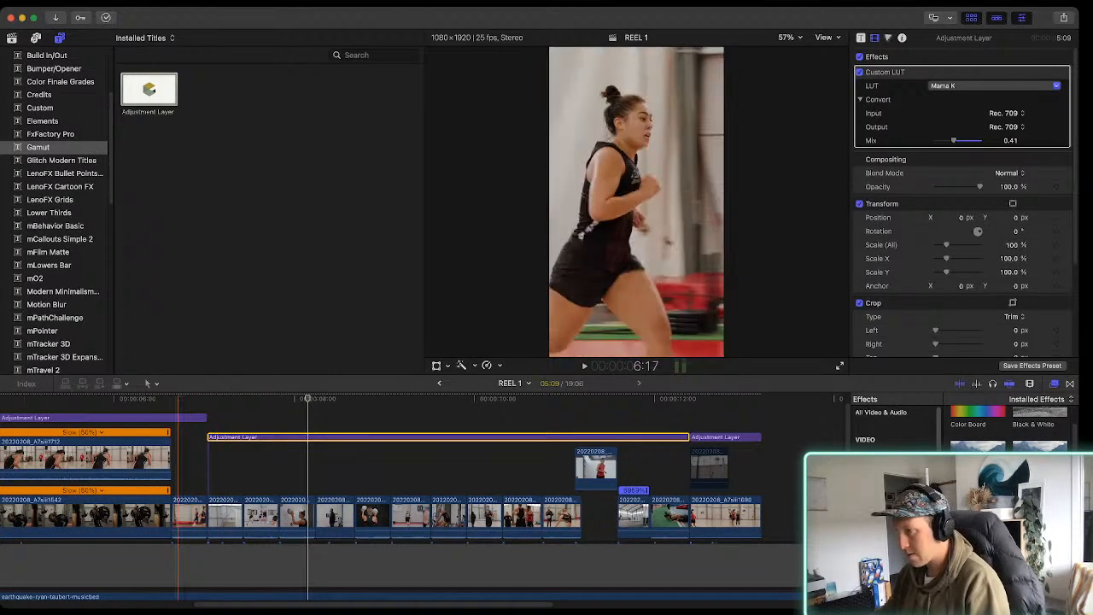
pyautogui.press('super+minus')
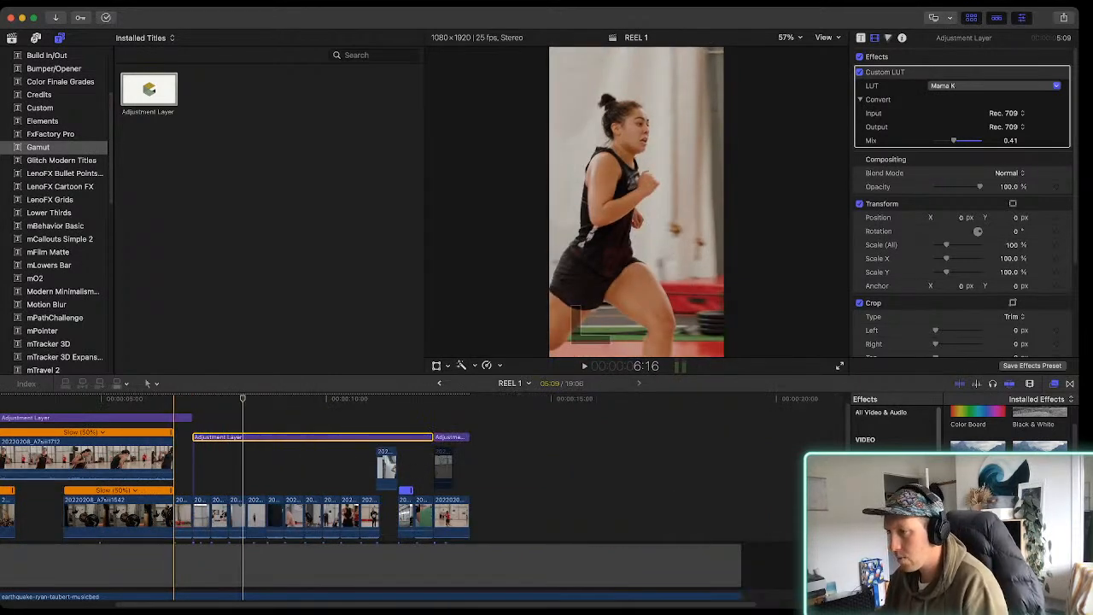
pyautogui.hscroll(-5, 166, 478)
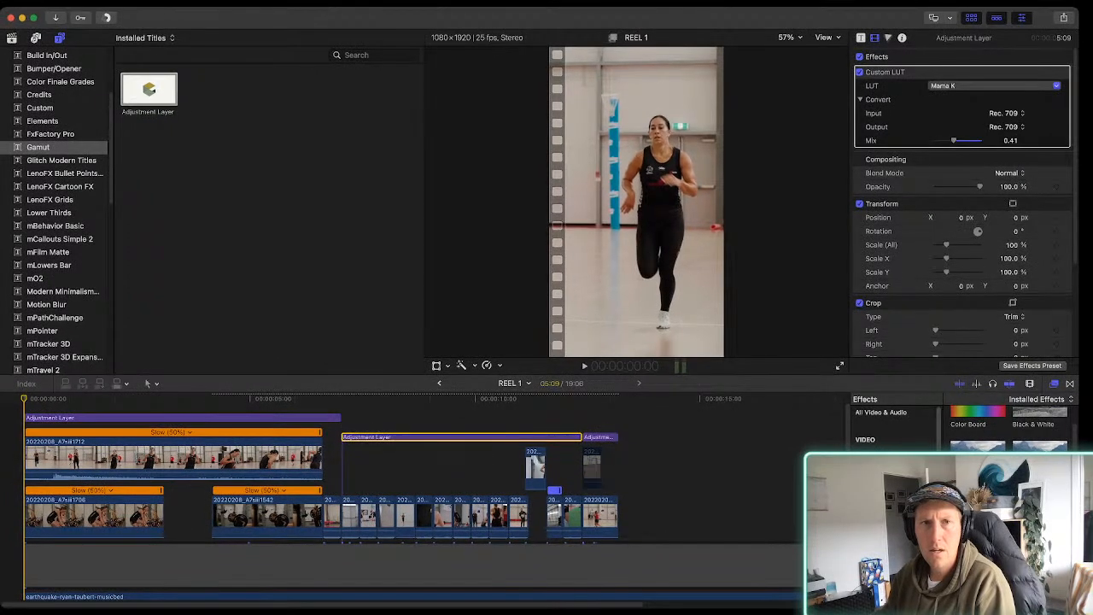
pyautogui.moveTo(1080, 513); pyautogui.dragTo(1004, 512)
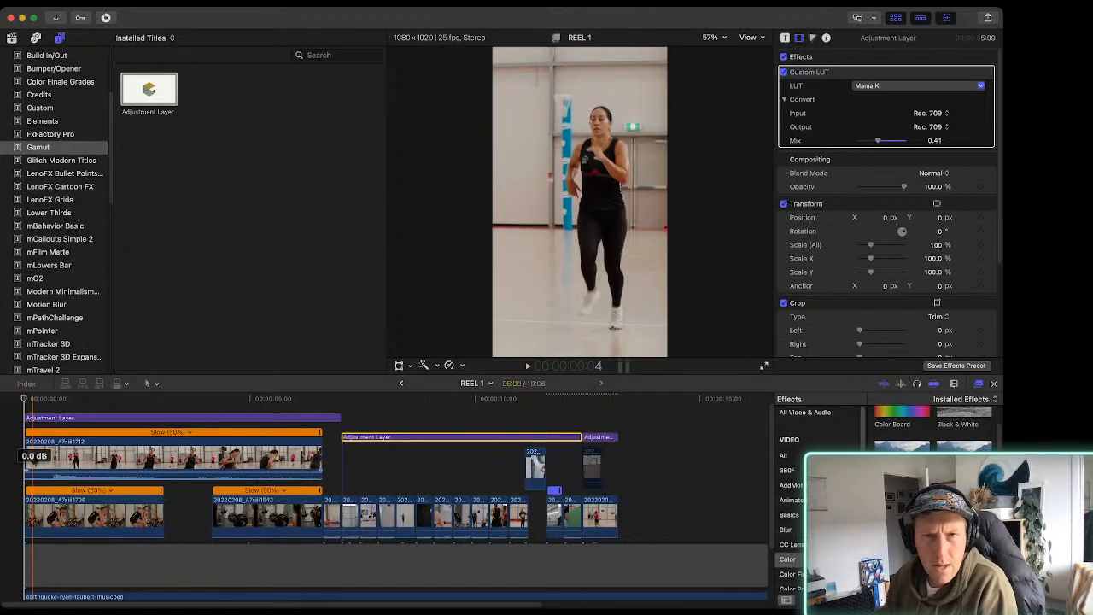
pyautogui.press('space')
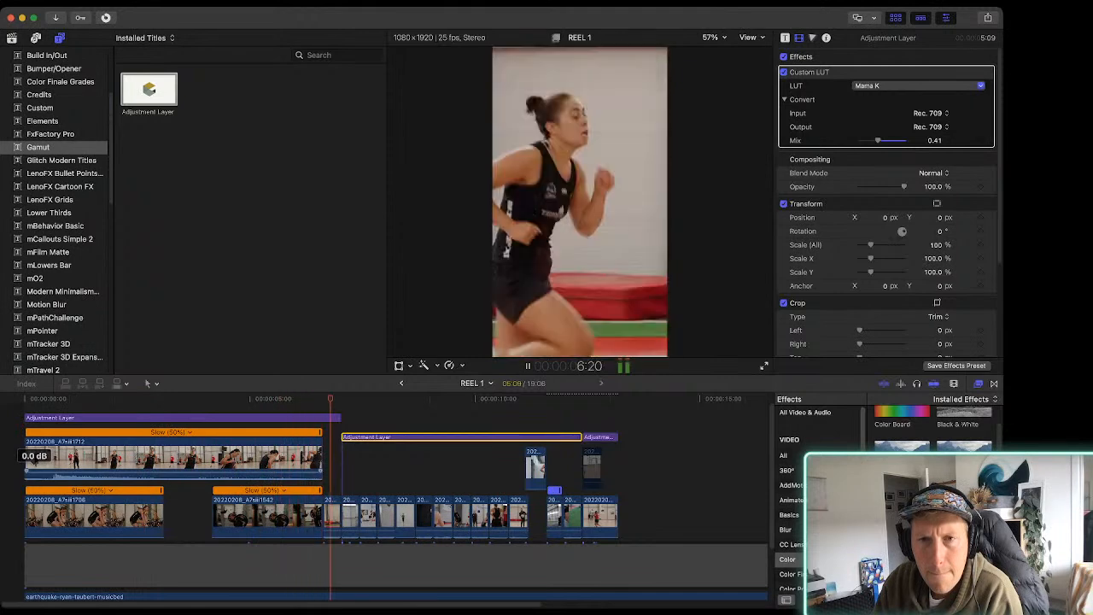
pyautogui.press('space')
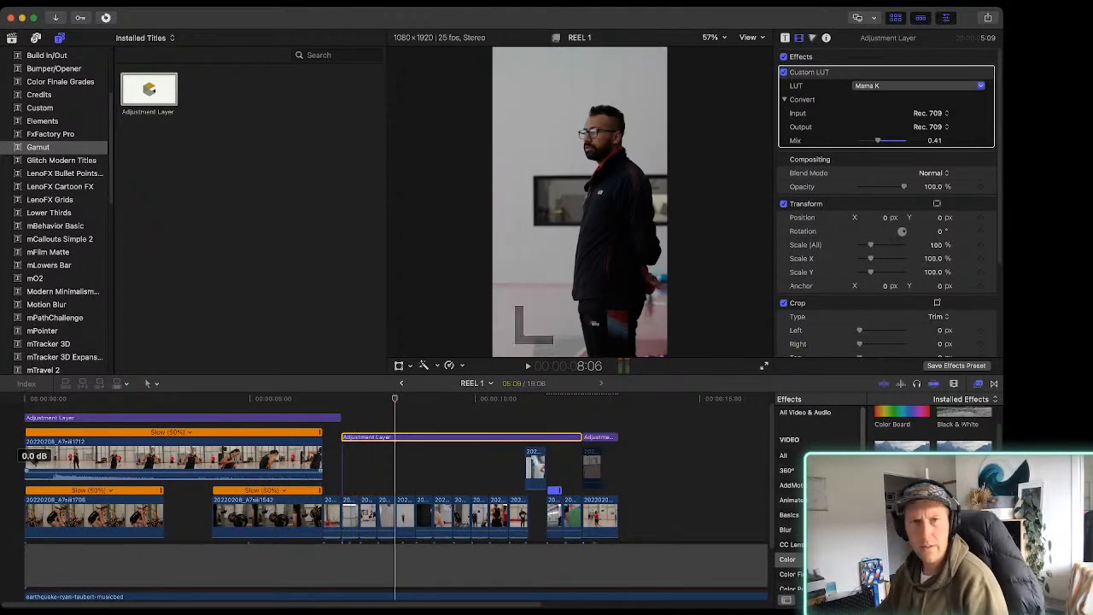
pyautogui.moveTo(513, 17)
pyautogui.mouseDown()
pyautogui.moveTo(318, 17)
pyautogui.moveTo(512, 17)
pyautogui.mouseUp()
pyautogui.moveTo(1004, 256); pyautogui.dragTo(1079, 256)
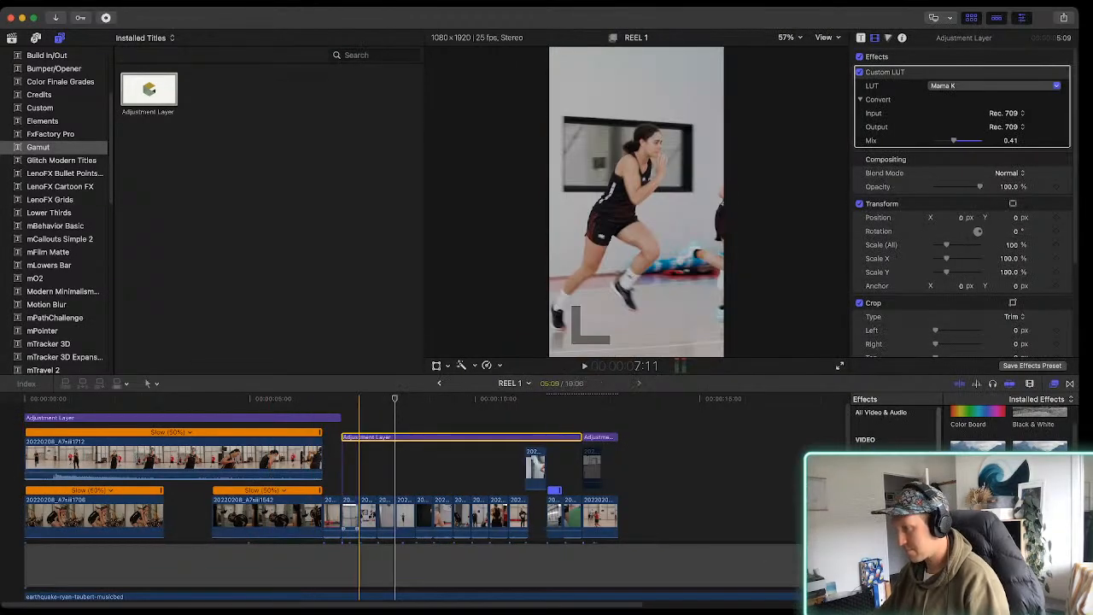
# Select clip 20220208_A7siii1625 and set up for grading with the video scopes and colour controls shown and the browser hidden
pyautogui.press('super+equal')
pyautogui.press('super+equal')
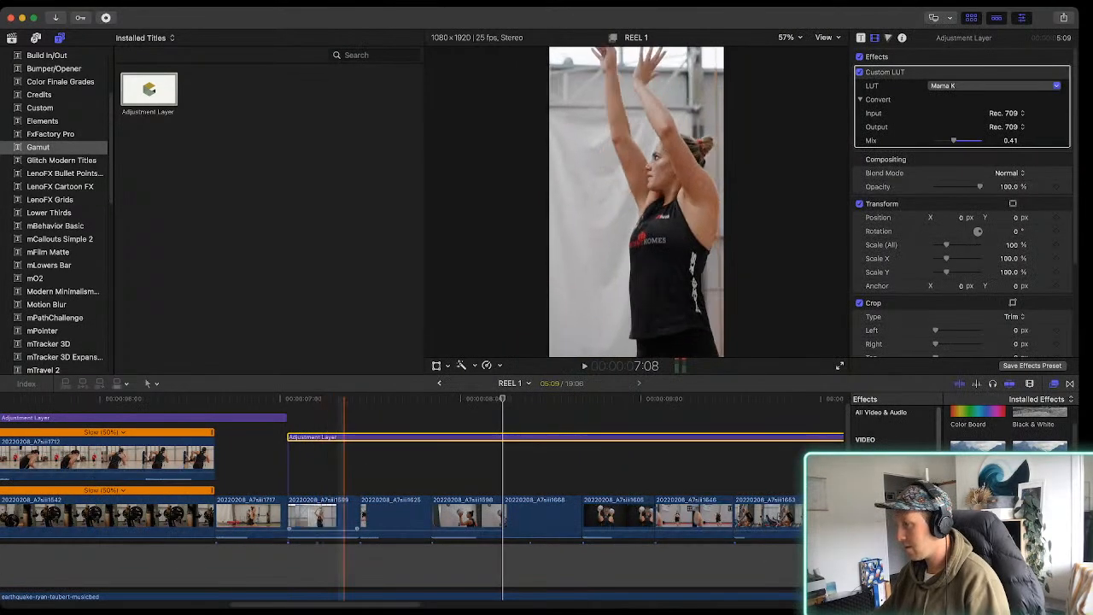
pyautogui.click(383, 516)
pyautogui.keyDown('alt'); pyautogui.click(393, 516); pyautogui.keyUp('alt')
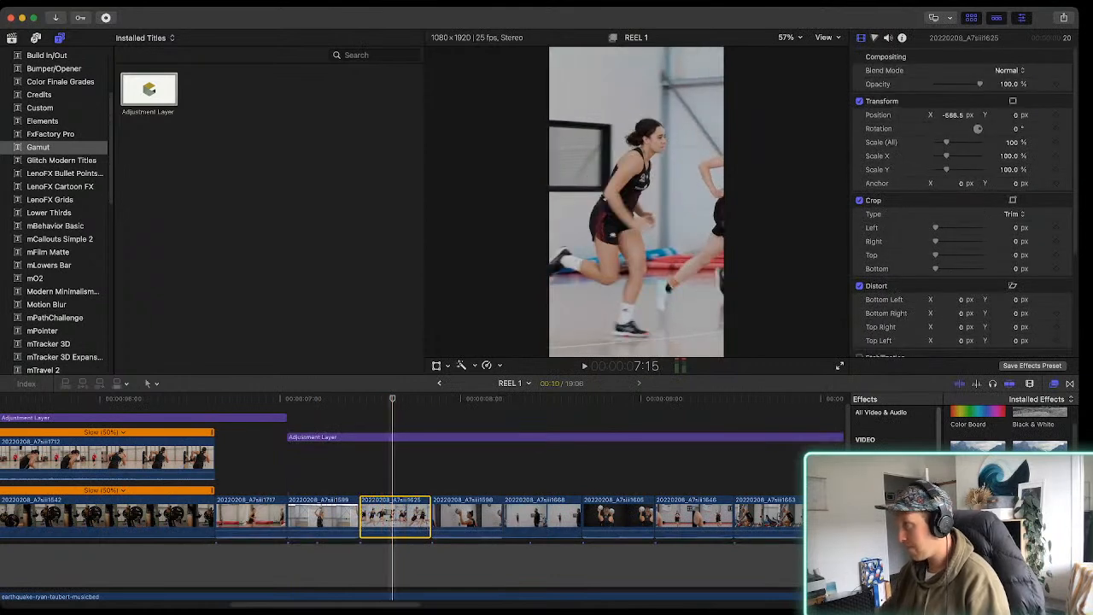
pyautogui.press('super+7')
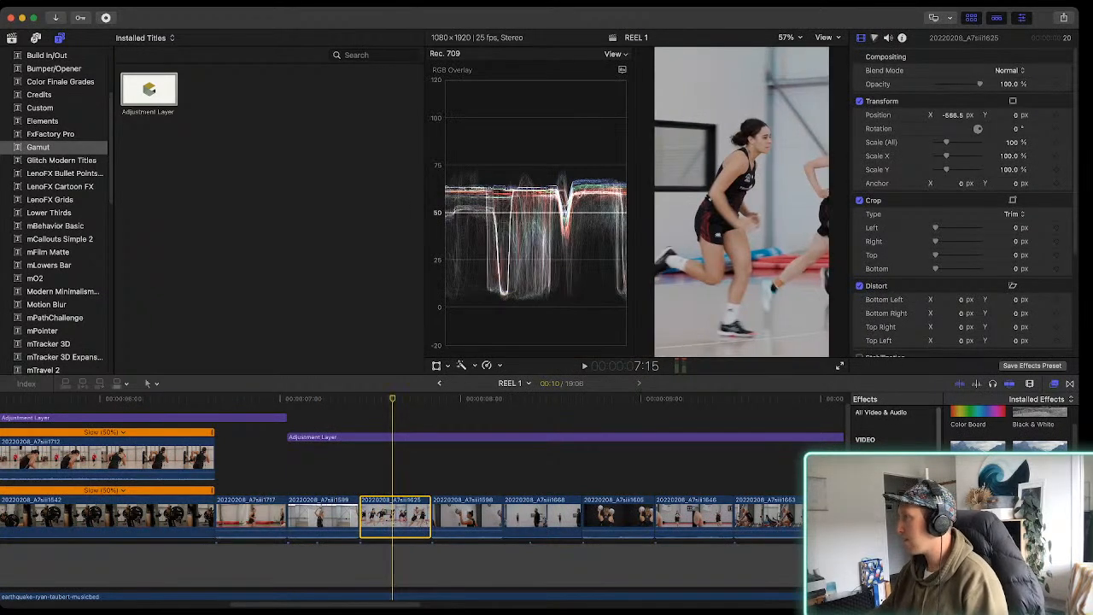
pyautogui.press('ctrl+super+1')
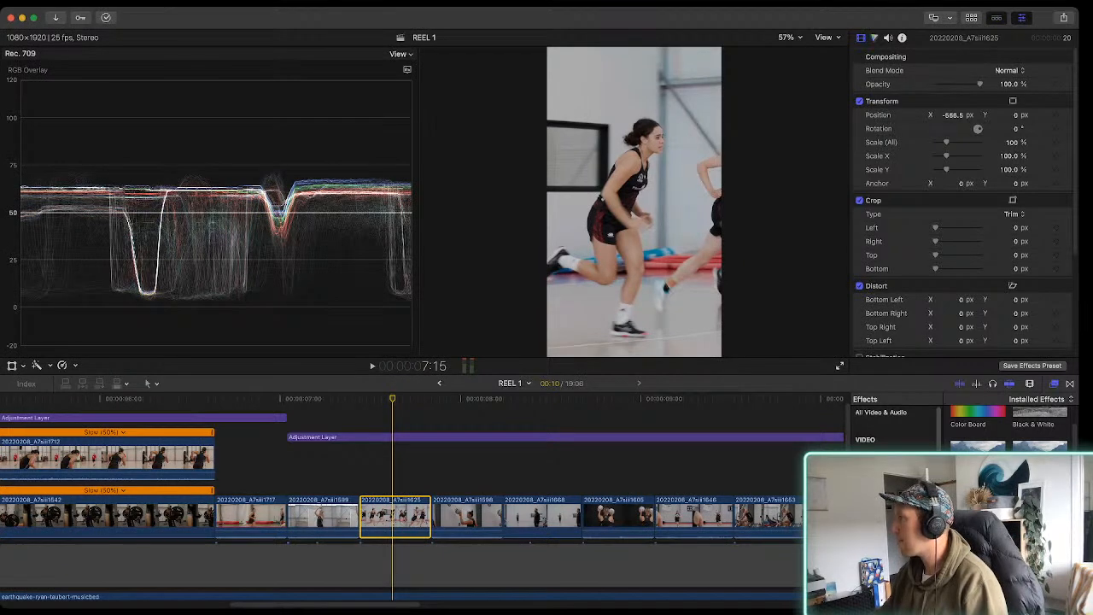
pyautogui.press('super+6')
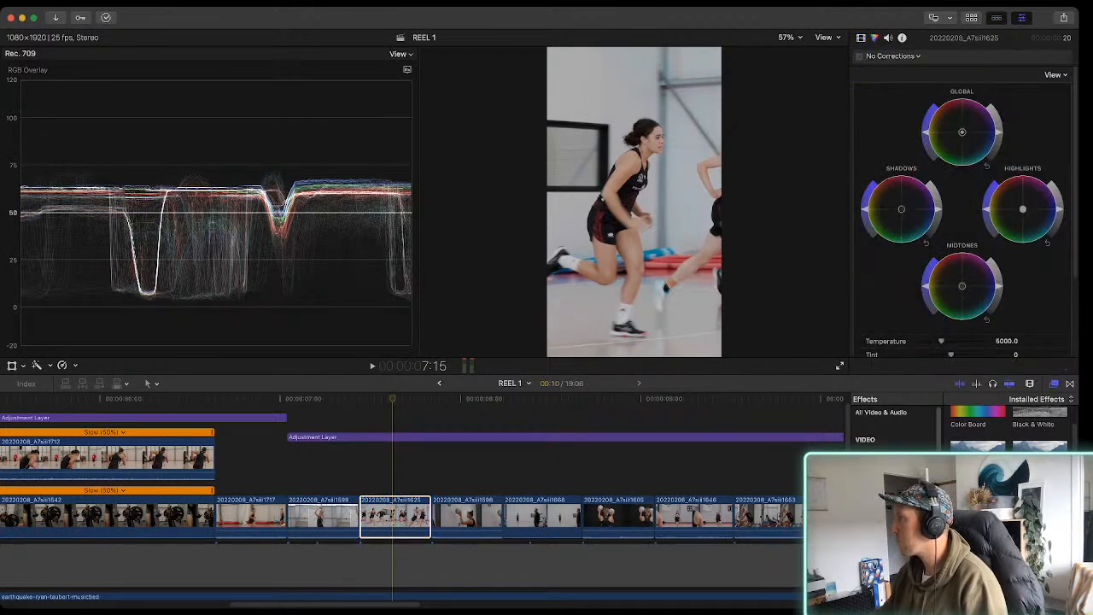
# Add a Color Curves correction to clip 20220208_A7siii1625 and slightly lower the highlight end of its blue curve
pyautogui.hotkey('alt', 'e')
pyautogui.scroll(-5, 963, 214)
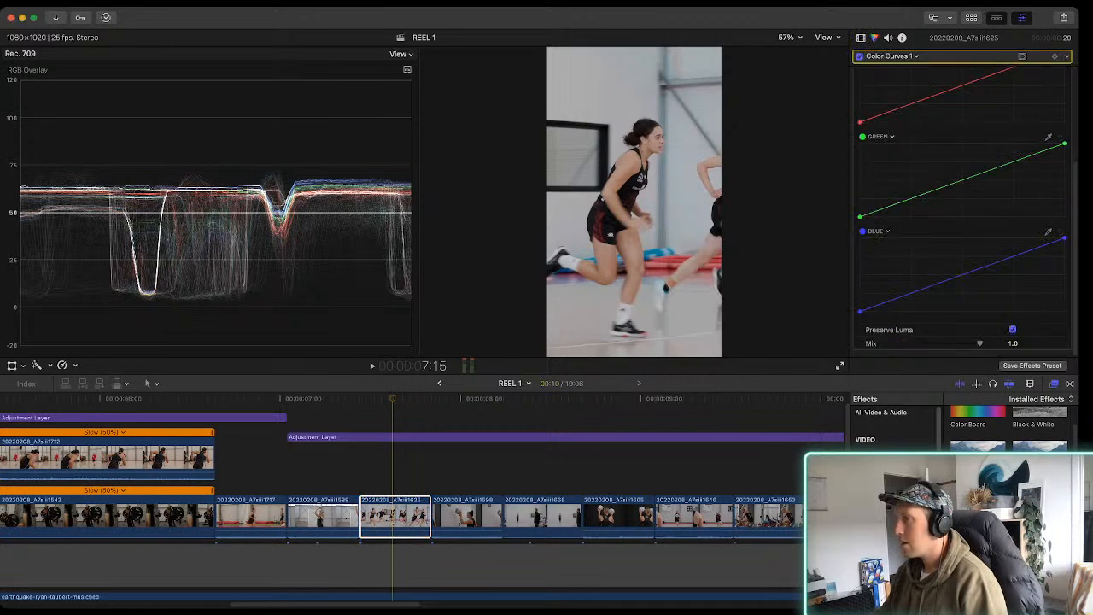
pyautogui.moveTo(1064, 238); pyautogui.dragTo(1065, 242)
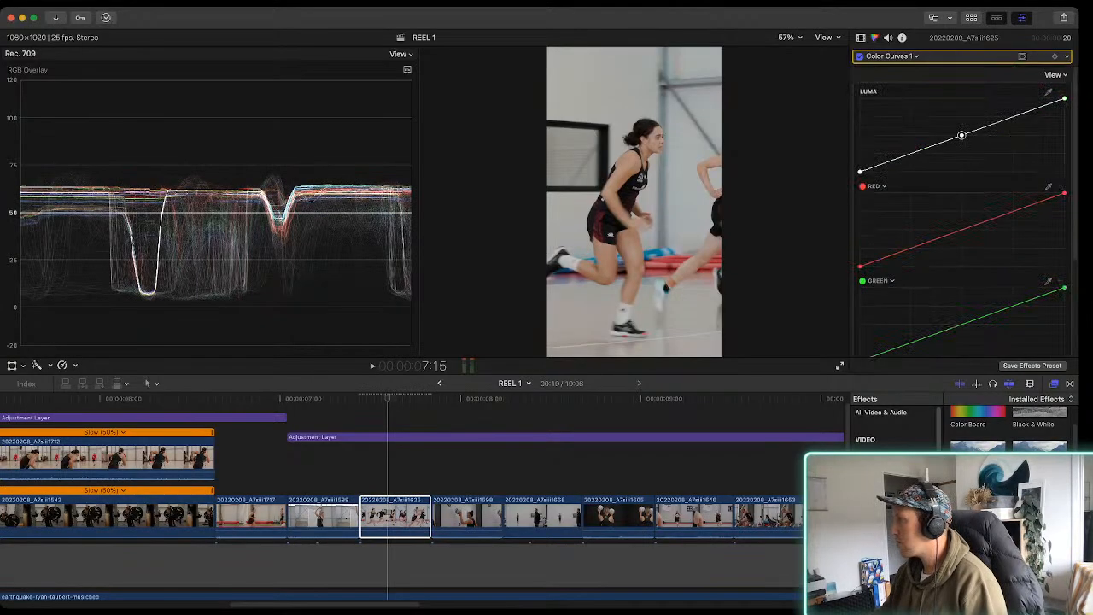
# Try darkening the lower tones on clip 20220208_A7siii1625's luma curve, play the clip, and return the point to the straight line
pyautogui.moveTo(923, 149); pyautogui.dragTo(923, 153)
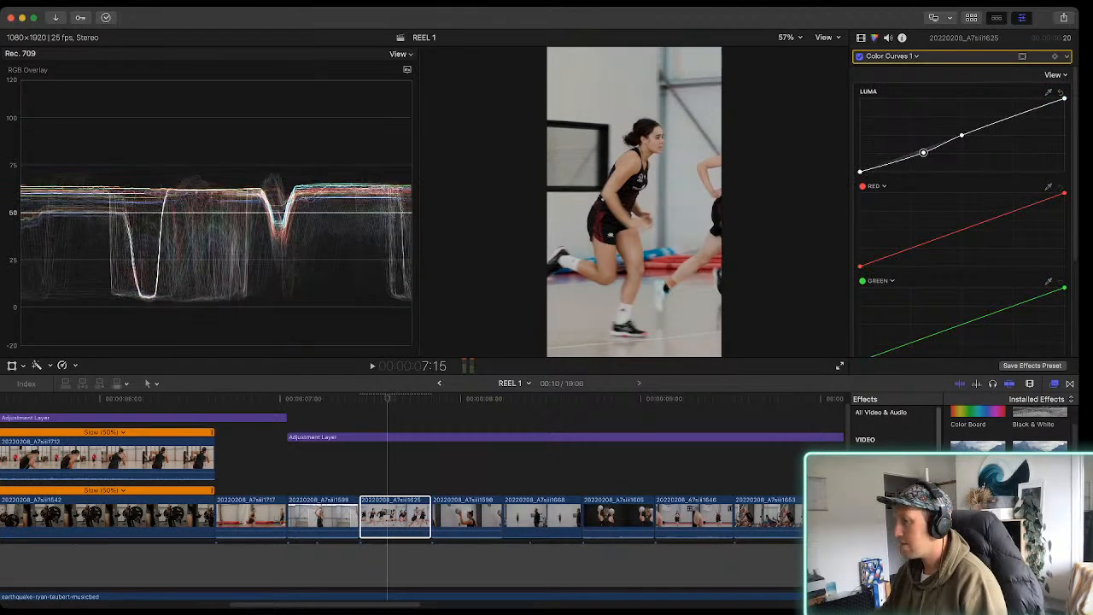
pyautogui.press('space')
pyautogui.press('space')
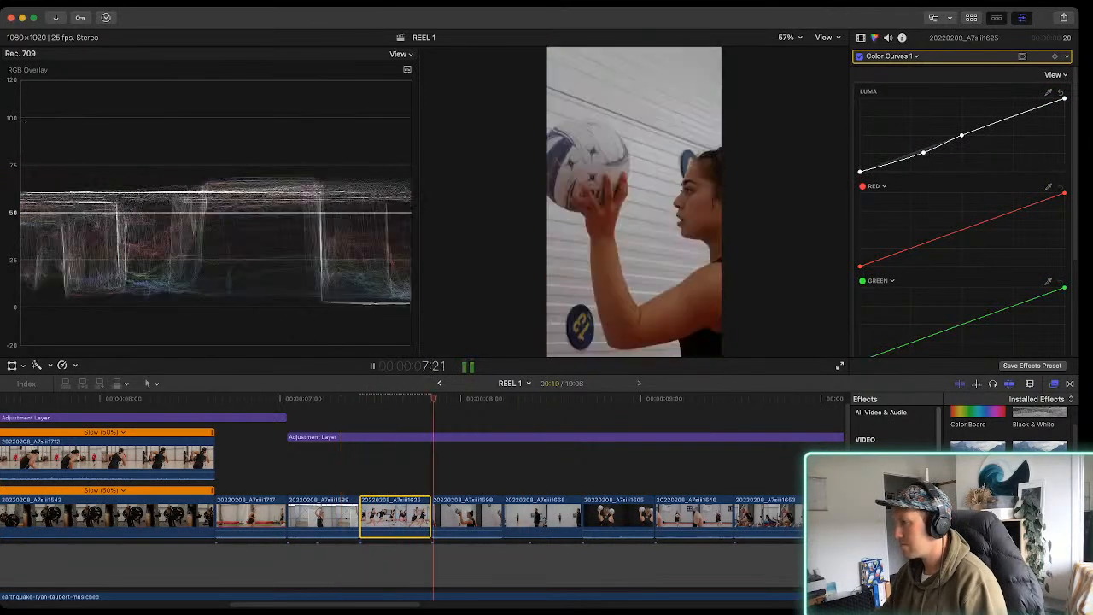
pyautogui.click(387, 514)
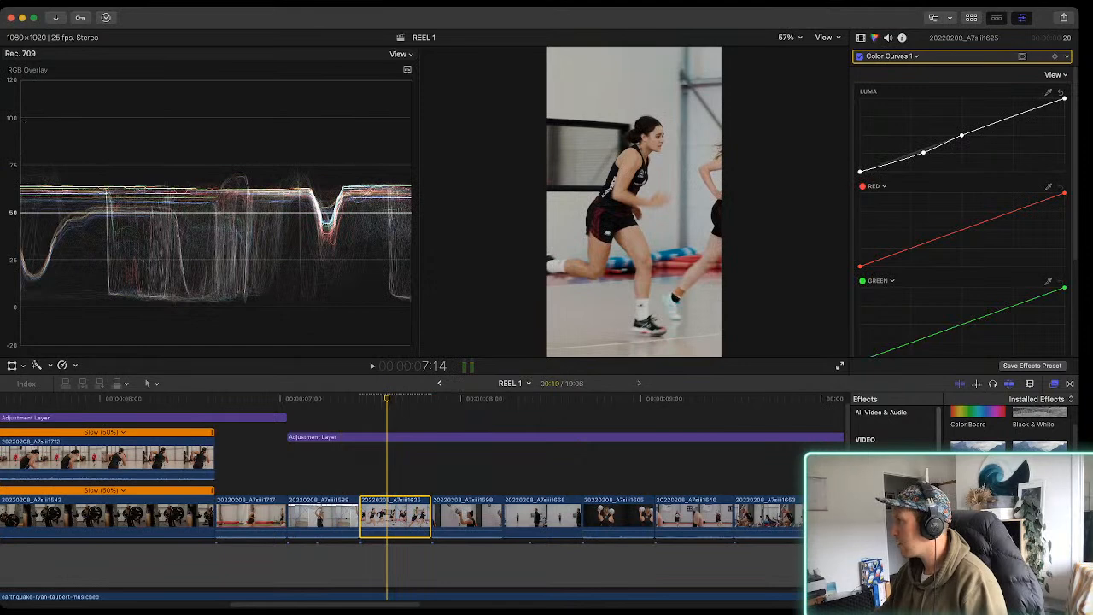
pyautogui.moveTo(923, 153); pyautogui.dragTo(920, 150)
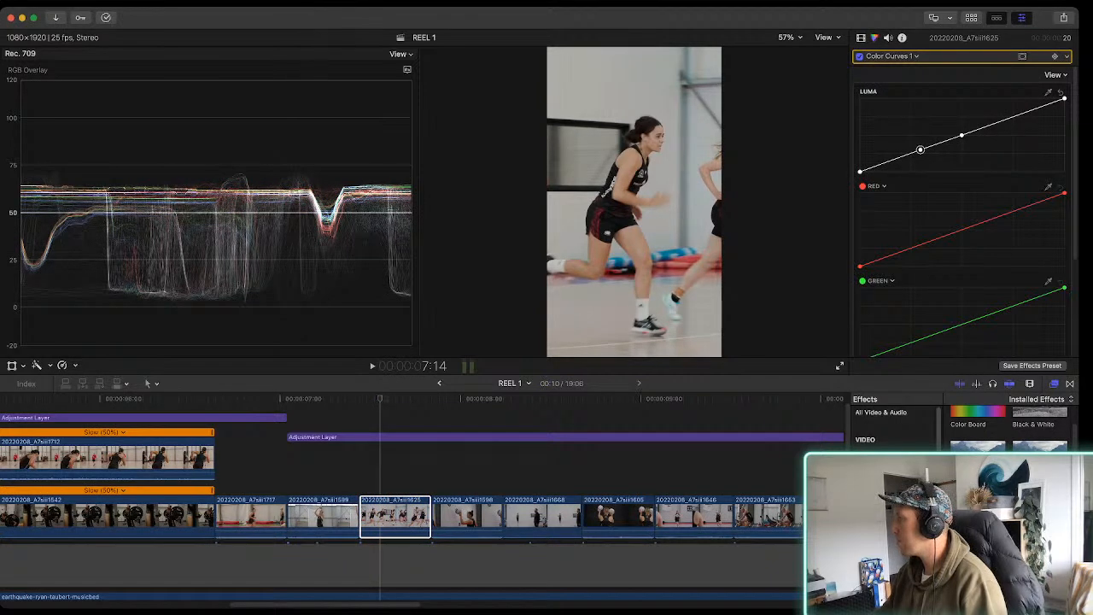
# Add a Color Wheels correction to clip 20220208_A7siii1625, lowering the midtones and slightly raising the highlights, and play it across the following cuts
pyautogui.hotkey('alt', 'e')
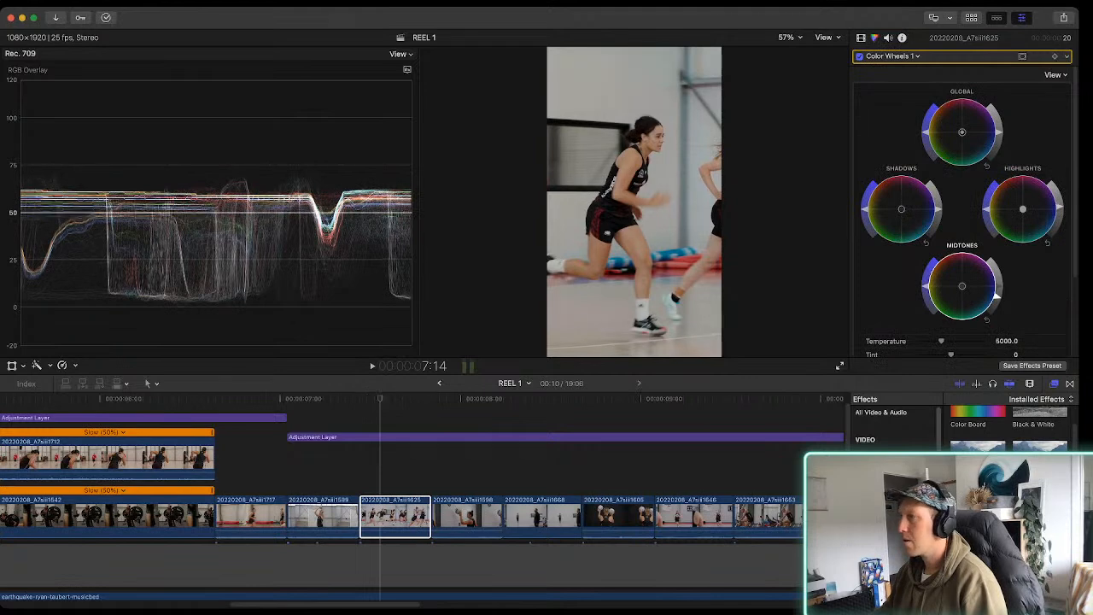
pyautogui.moveTo(1061, 204); pyautogui.dragTo(1060, 207)
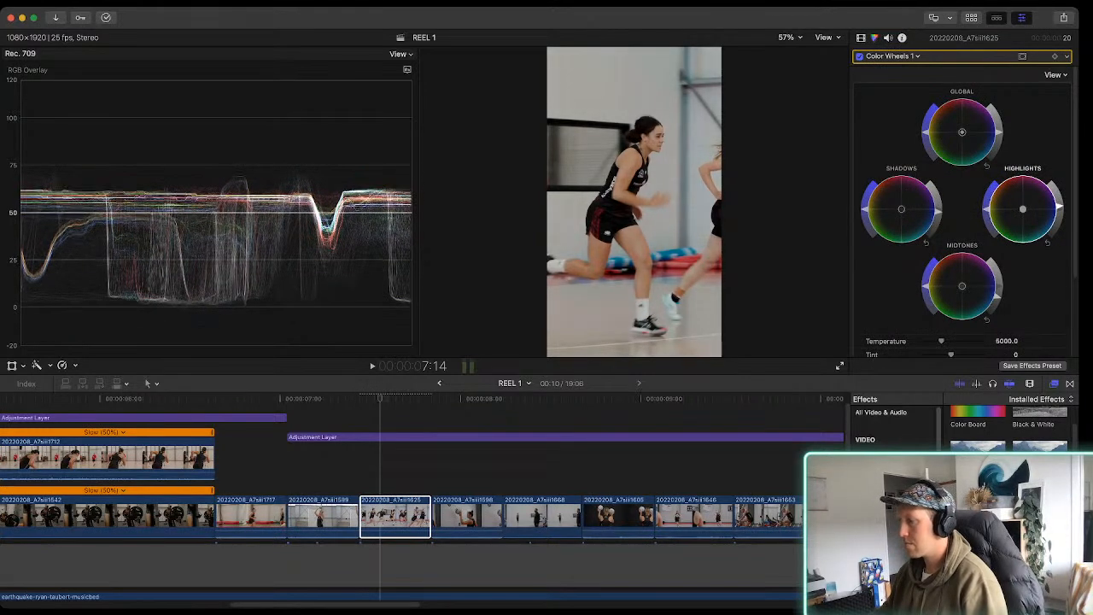
pyautogui.press('space')
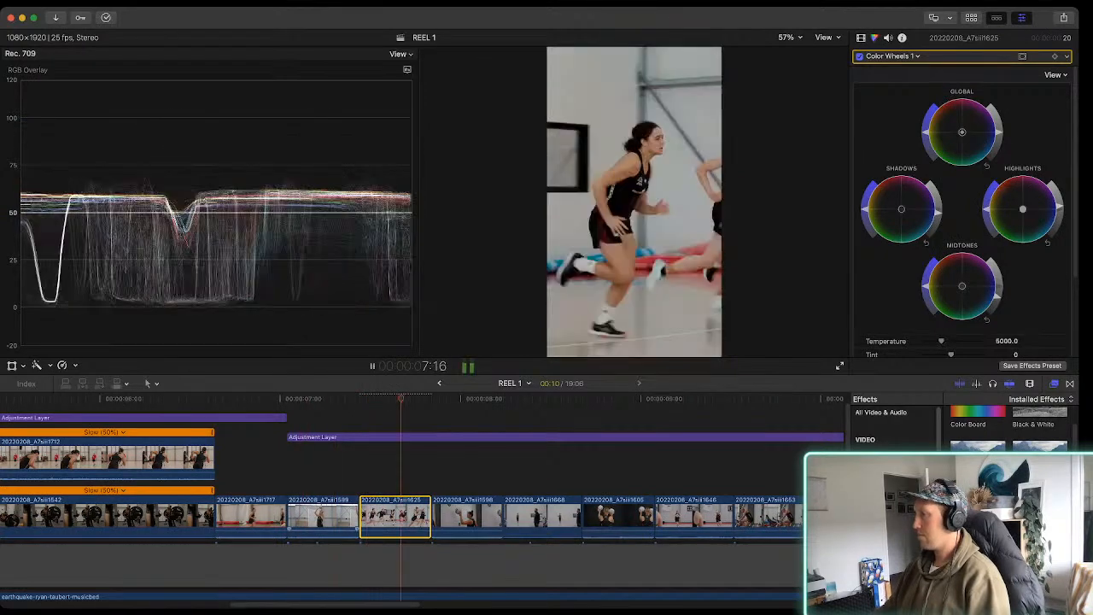
pyautogui.press('space')
pyautogui.press('space')
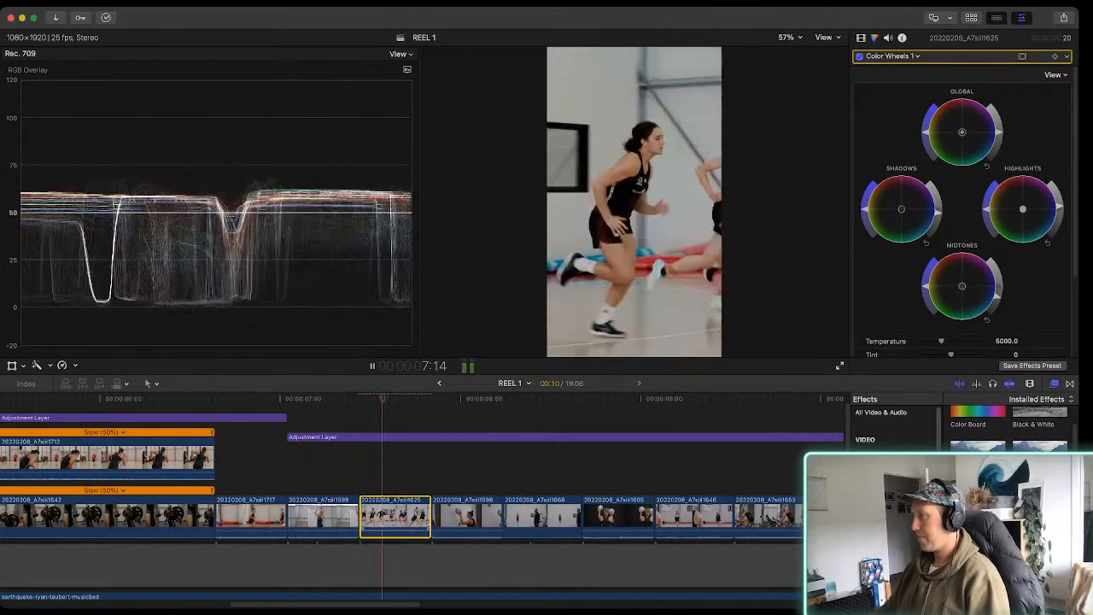
pyautogui.press('space')
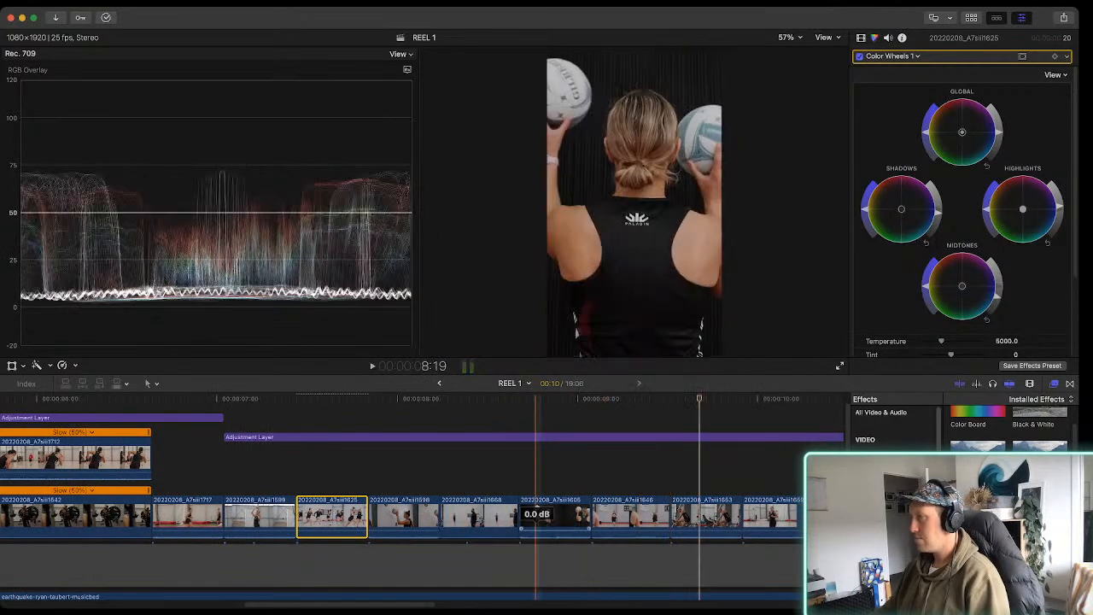
# Shift the Color Wheels highlights of clip 20220208_A7siii1646 slightly towards yellow and play it into the next clips
pyautogui.click(636, 516)
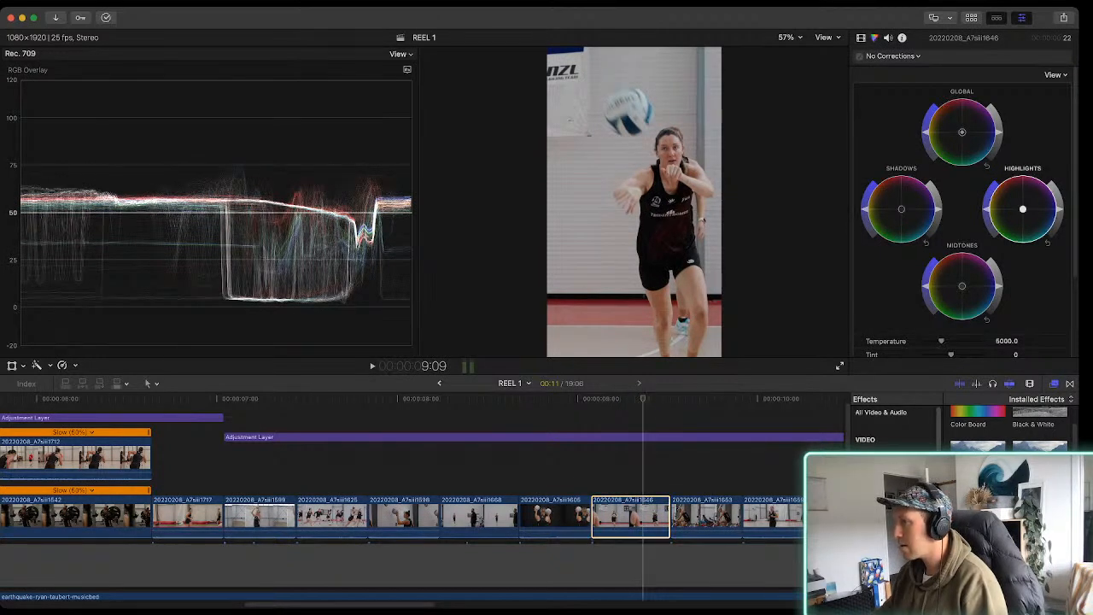
pyautogui.moveTo(1023, 210); pyautogui.dragTo(1022, 209)
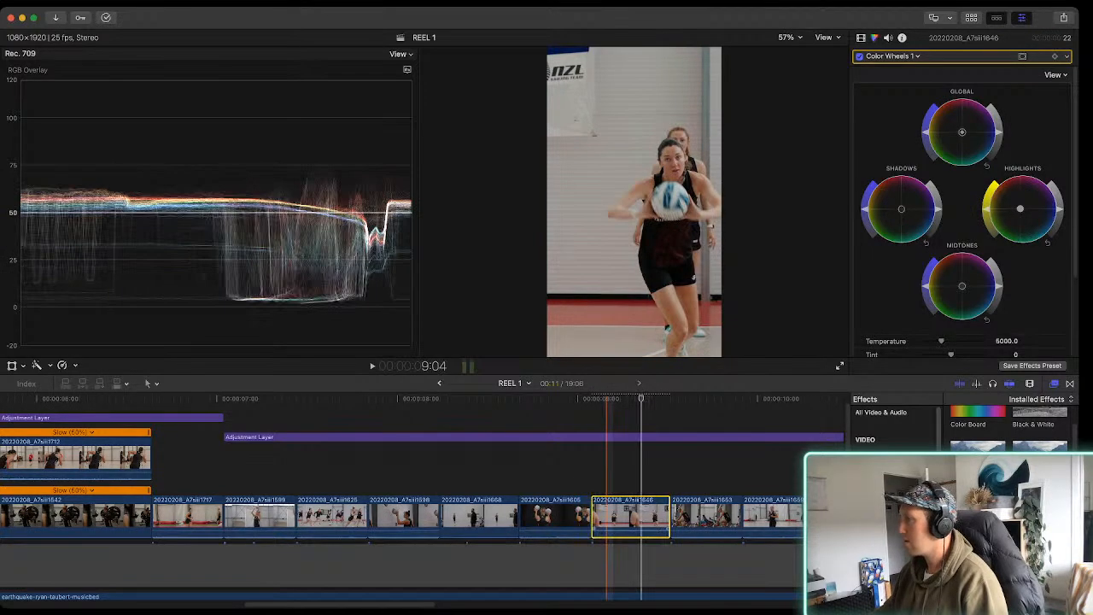
pyautogui.press('space')
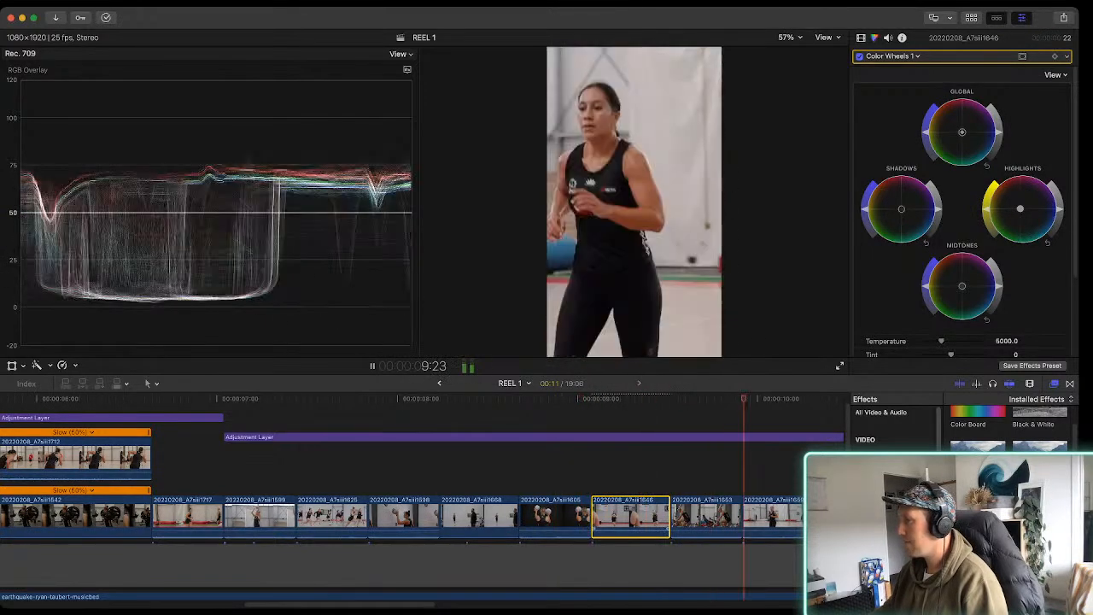
pyautogui.press('space')
# Play from clip 20220208_A7siii1653 through the following clips to check their colour balance
pyautogui.click(693, 516)
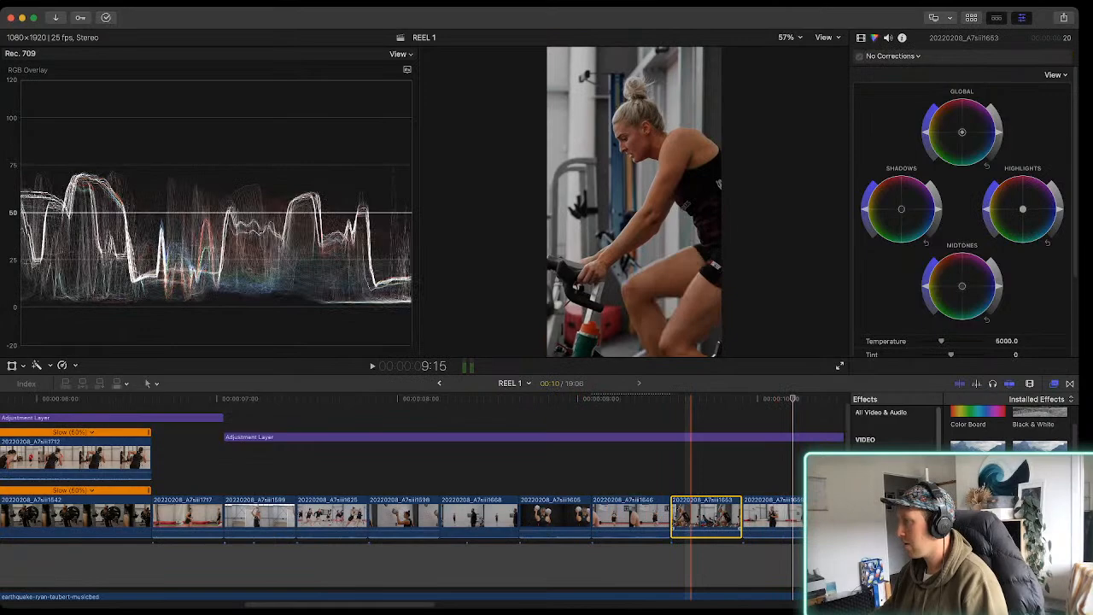
pyautogui.hscroll(10, 694, 513)
pyautogui.press('space')
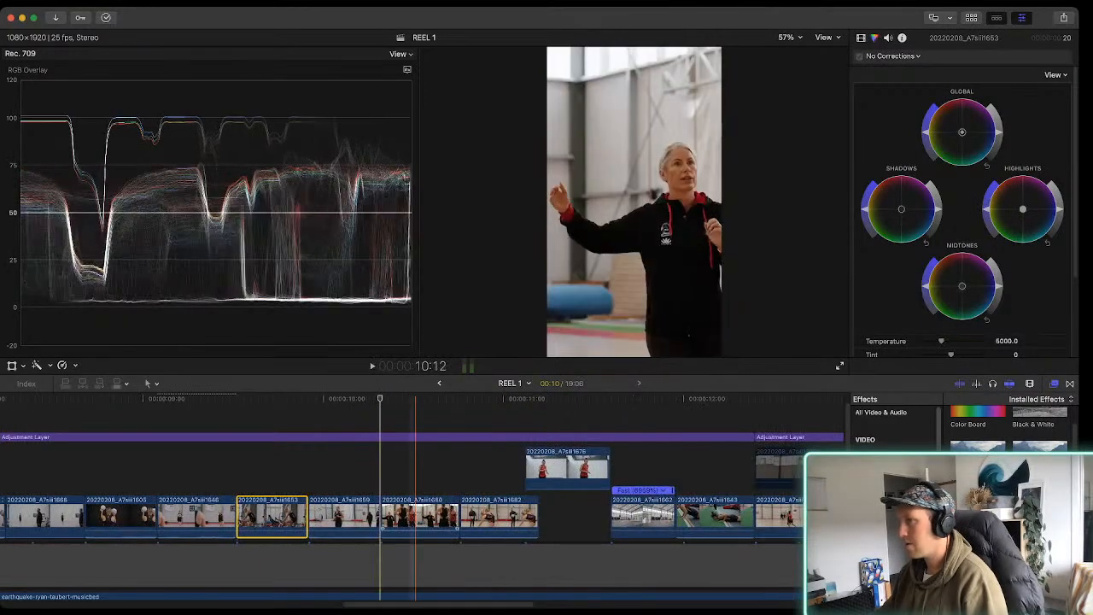
pyautogui.press('space')
# Shift the Color Wheels highlights of the connected clip 20220208_A7siii1676 slightly towards orange and play the surrounding cuts
pyautogui.click(557, 468)
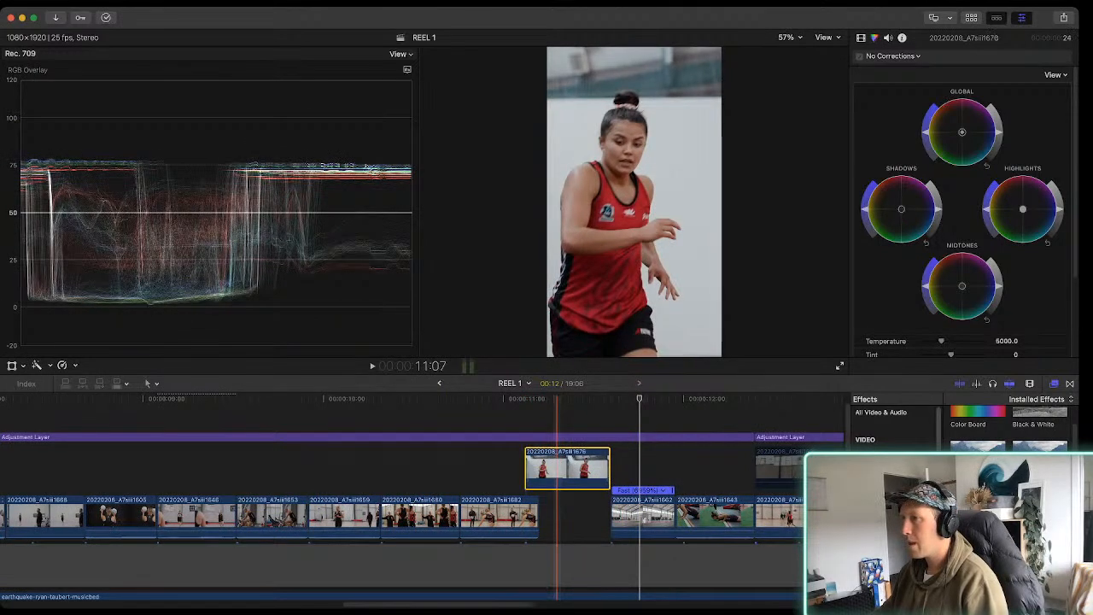
pyautogui.moveTo(1024, 209); pyautogui.dragTo(1022, 209)
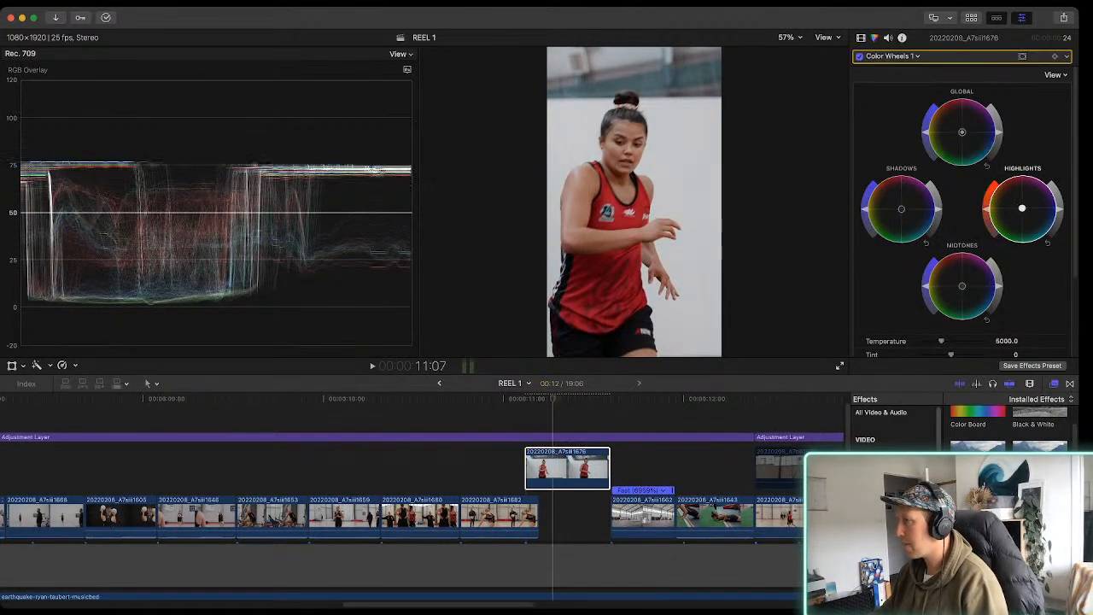
pyautogui.press('space')
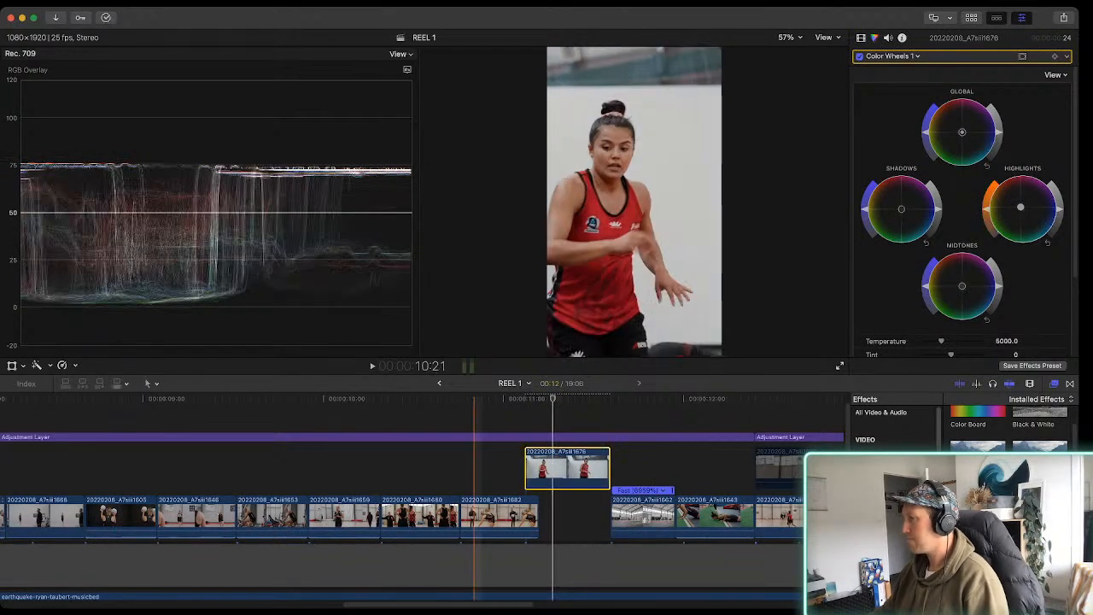
pyautogui.press('space')
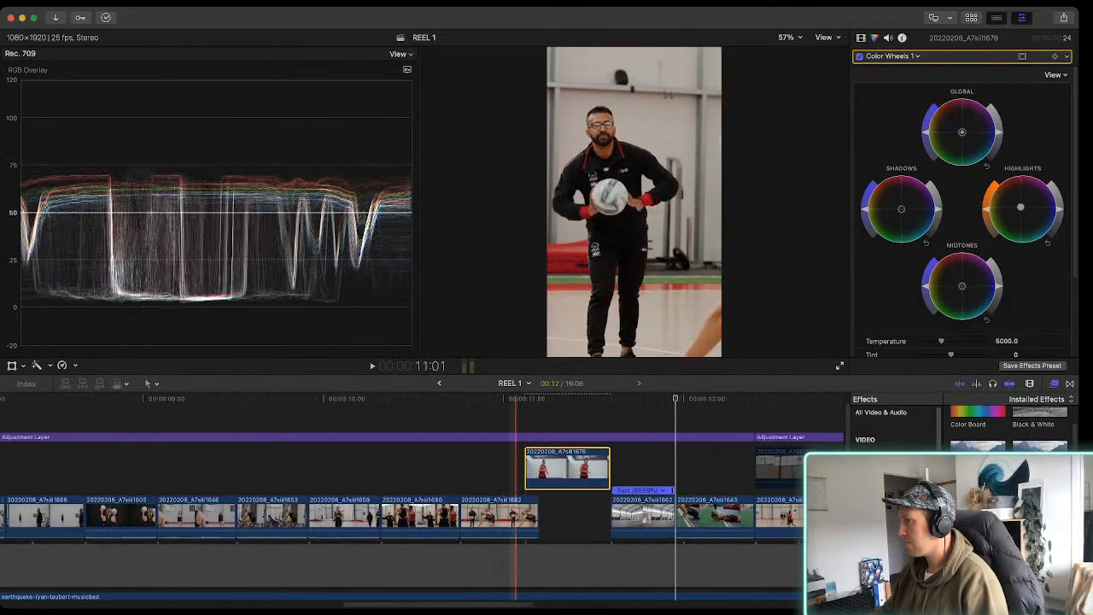
# Shift the Color Wheels highlights of clip 20220208_A7siii1682 slightly towards blue and play through the next cut
pyautogui.click(491, 517)
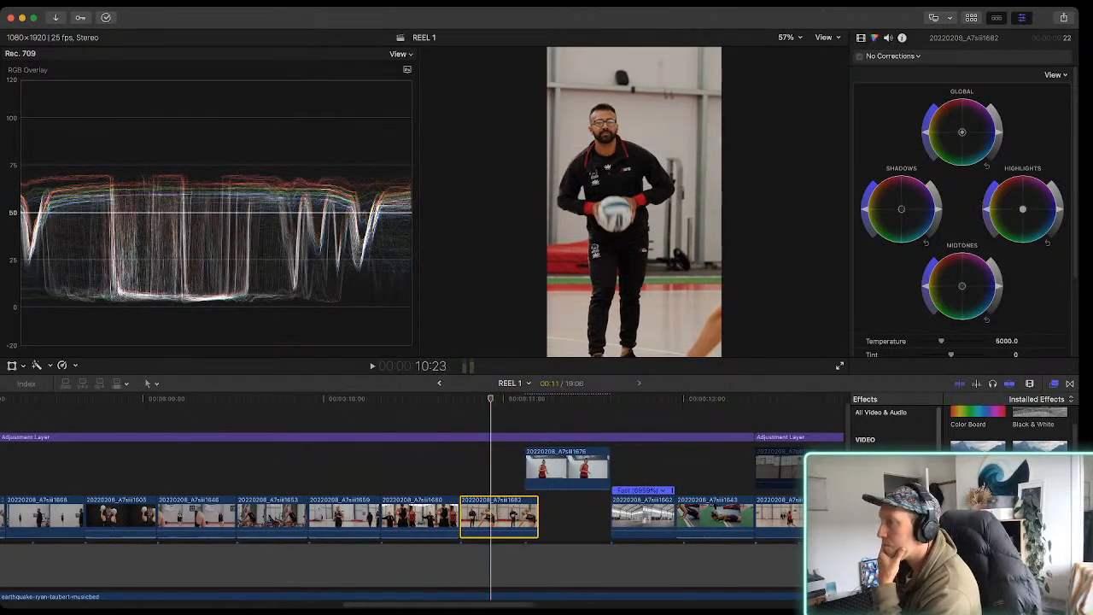
pyautogui.click(1023, 209)
pyautogui.moveTo(1024, 209); pyautogui.dragTo(1024, 209)
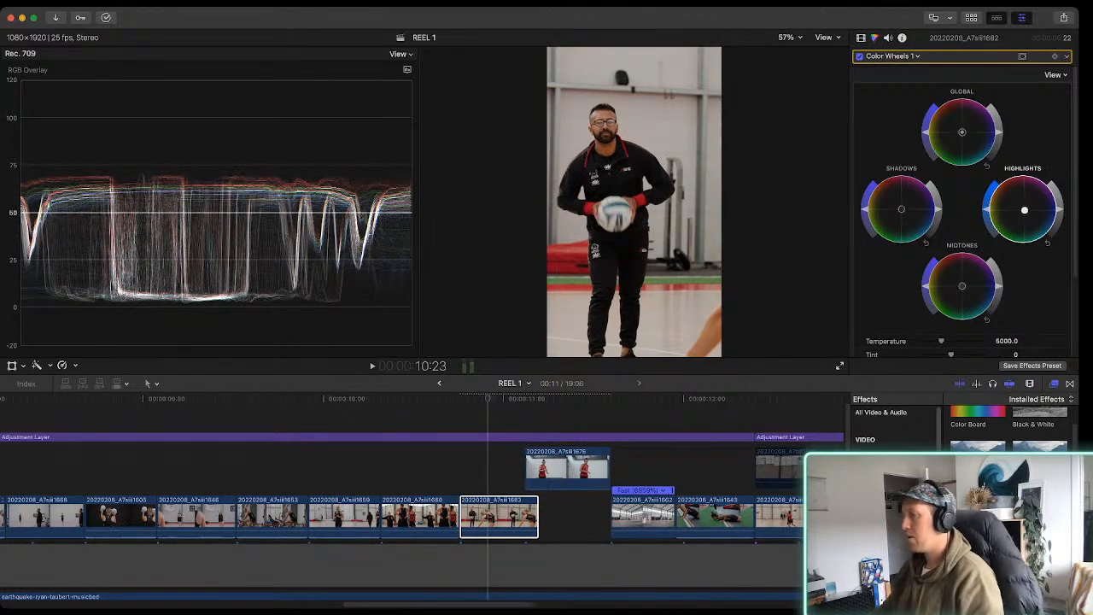
pyautogui.press('space')
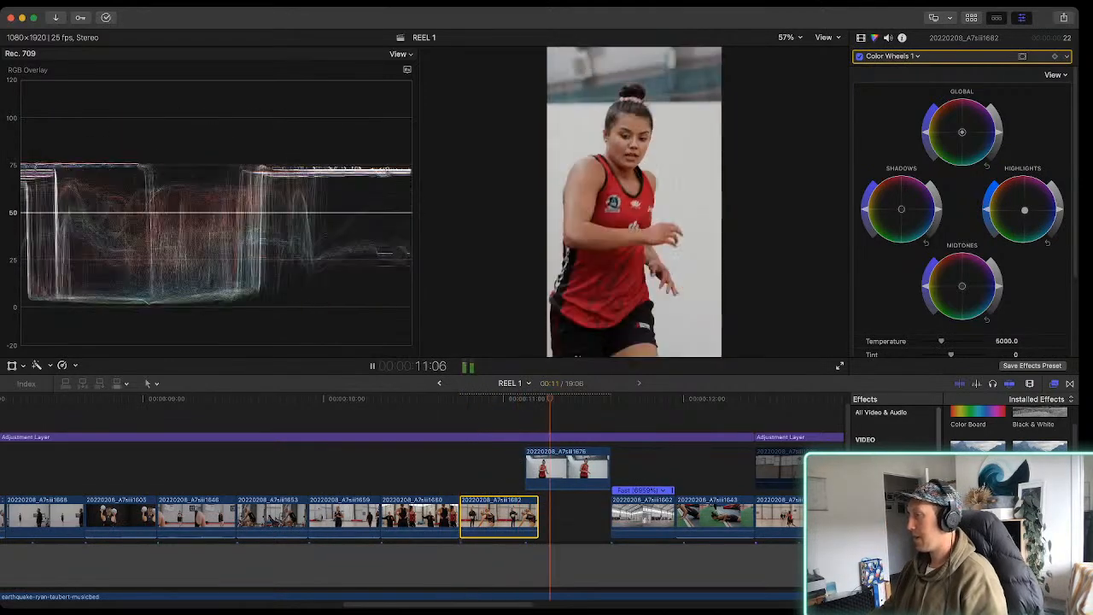
pyautogui.press('space')
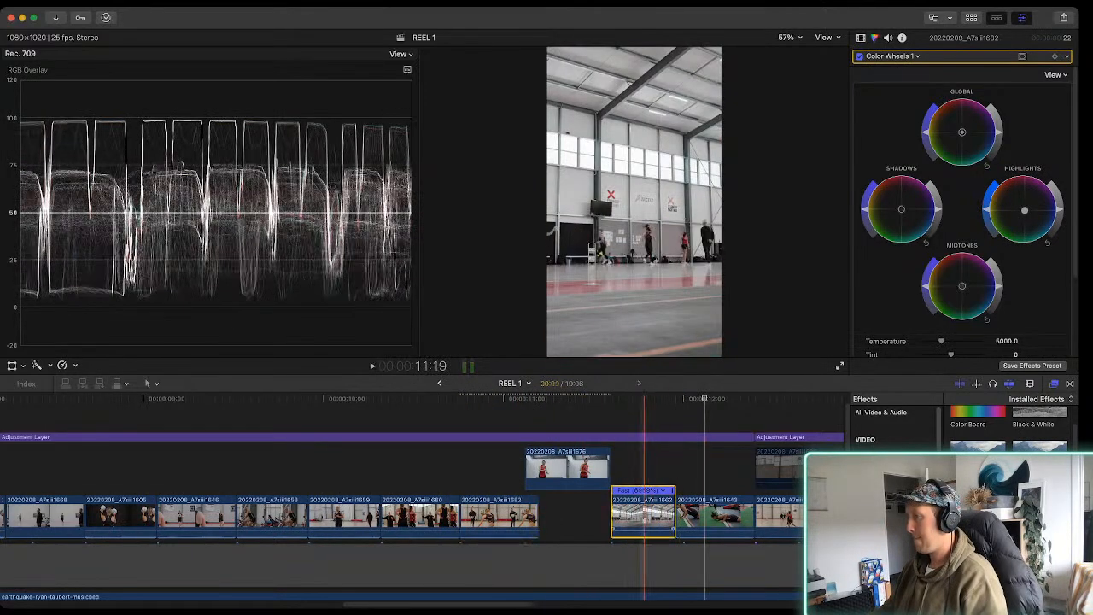
# Apply the AddMotion effect to clip 20220208_A7siii1662, set its A Position X to 0.15 px, and play the movement
pyautogui.click(623, 516)
pyautogui.press('Down')
pyautogui.hscroll(2, 630, 516)
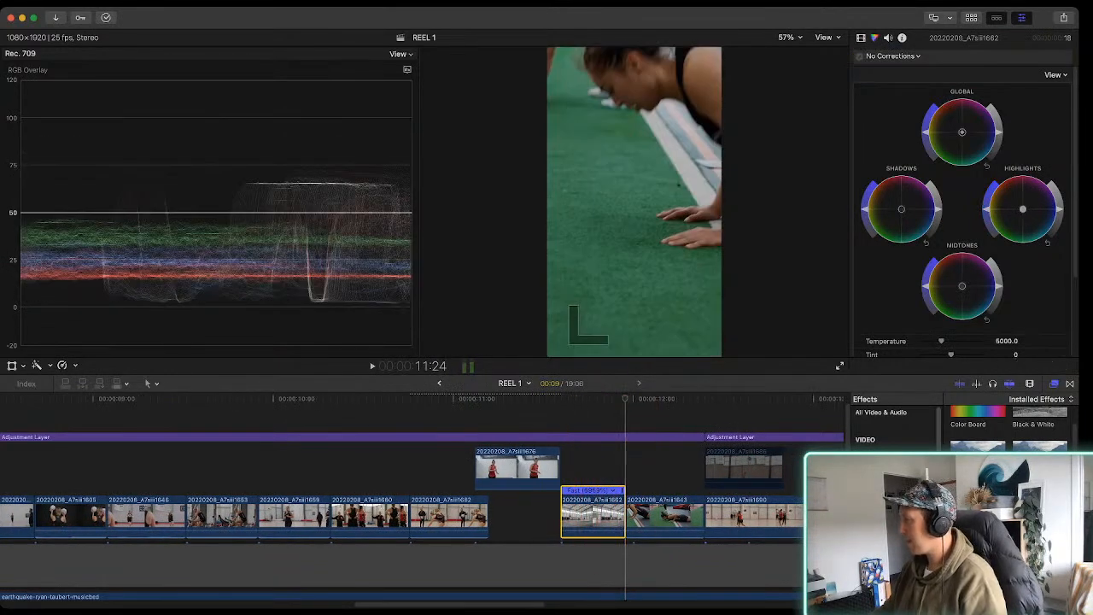
pyautogui.scroll(-8, 1010, 496)
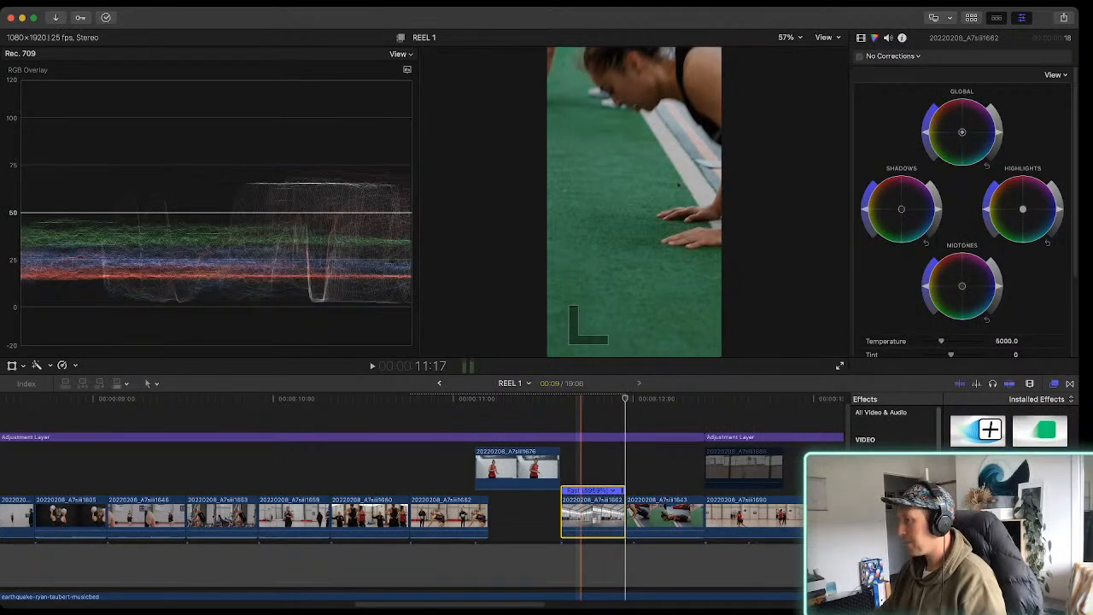
pyautogui.press('Up')
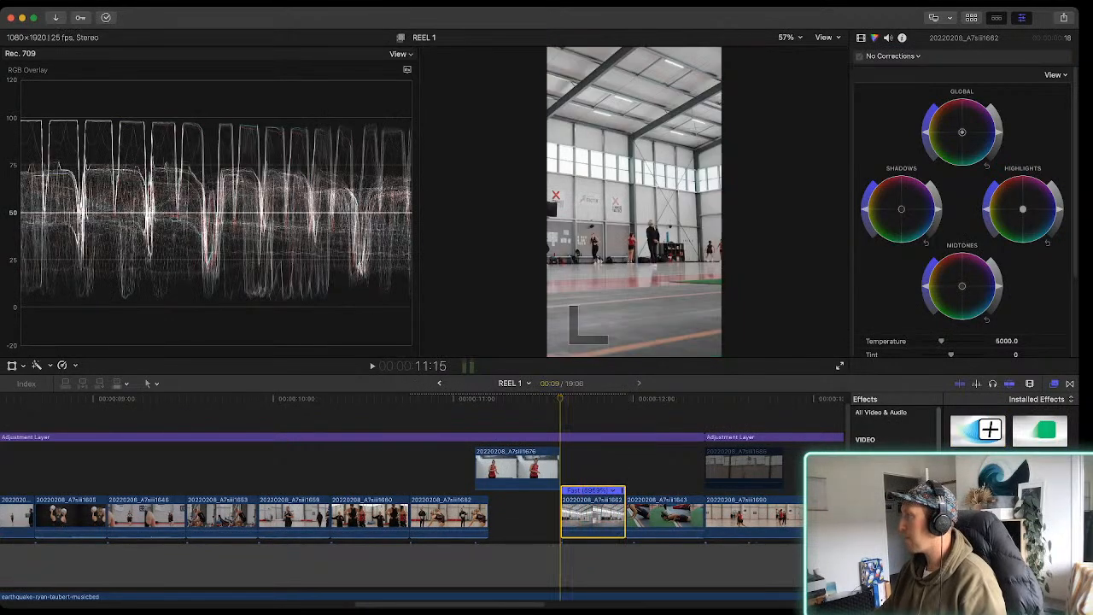
pyautogui.press('space')
pyautogui.press('space')
pyautogui.press('space')
pyautogui.press('space')
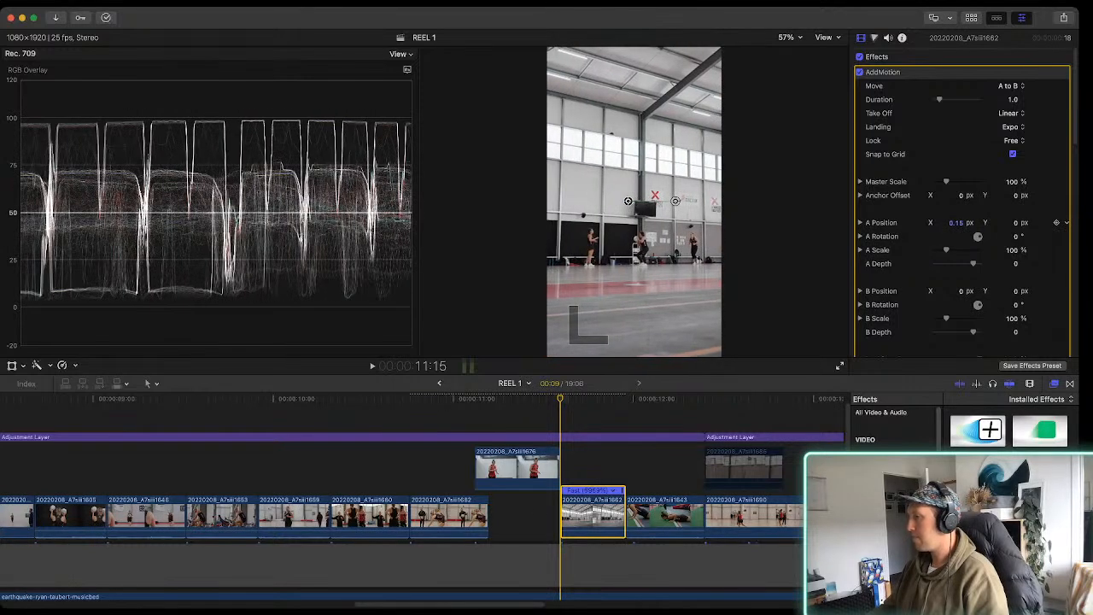
pyautogui.press('space')
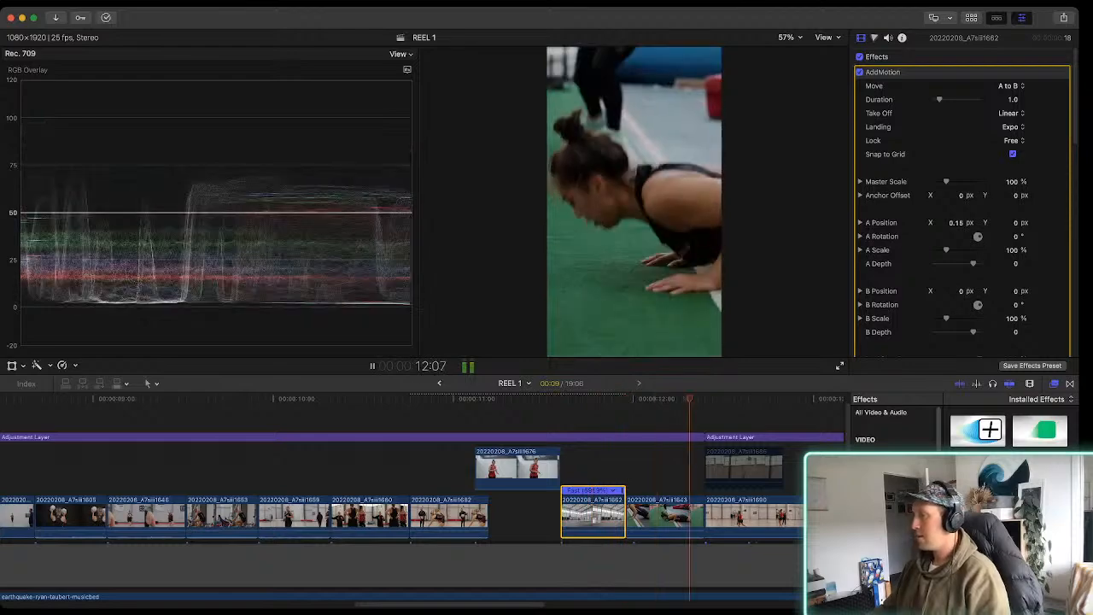
pyautogui.press('space')
# Shift the Color Wheels highlights of clip 20220208_A7siii1690 towards cyan-blue to reduce its warm cast, and play the clip
pyautogui.press('space')
pyautogui.hscroll(3, 466, 512)
pyautogui.press('space')
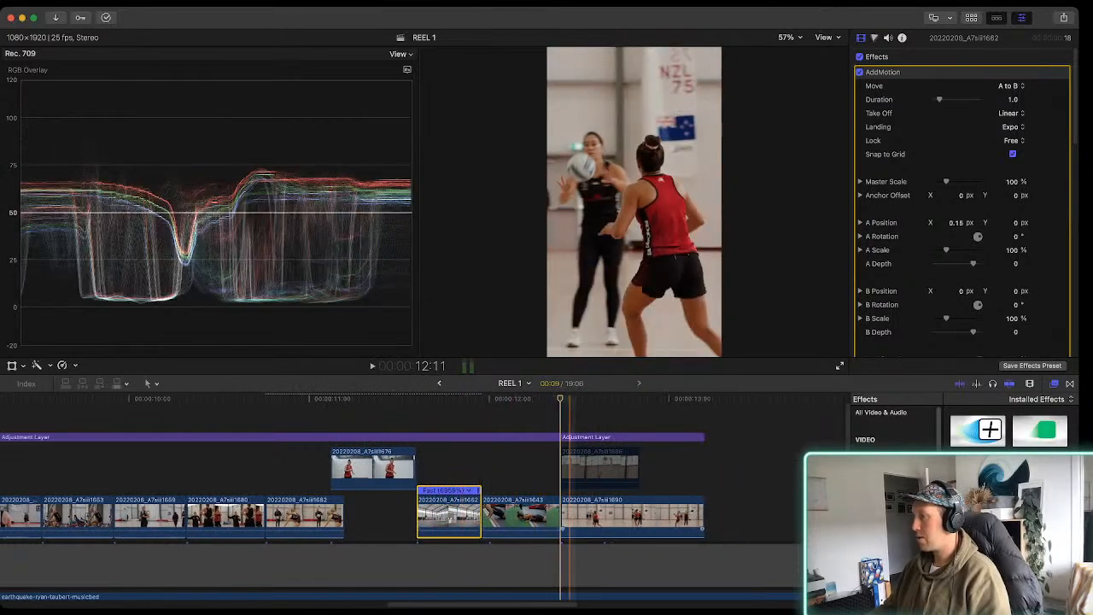
pyautogui.click(597, 516)
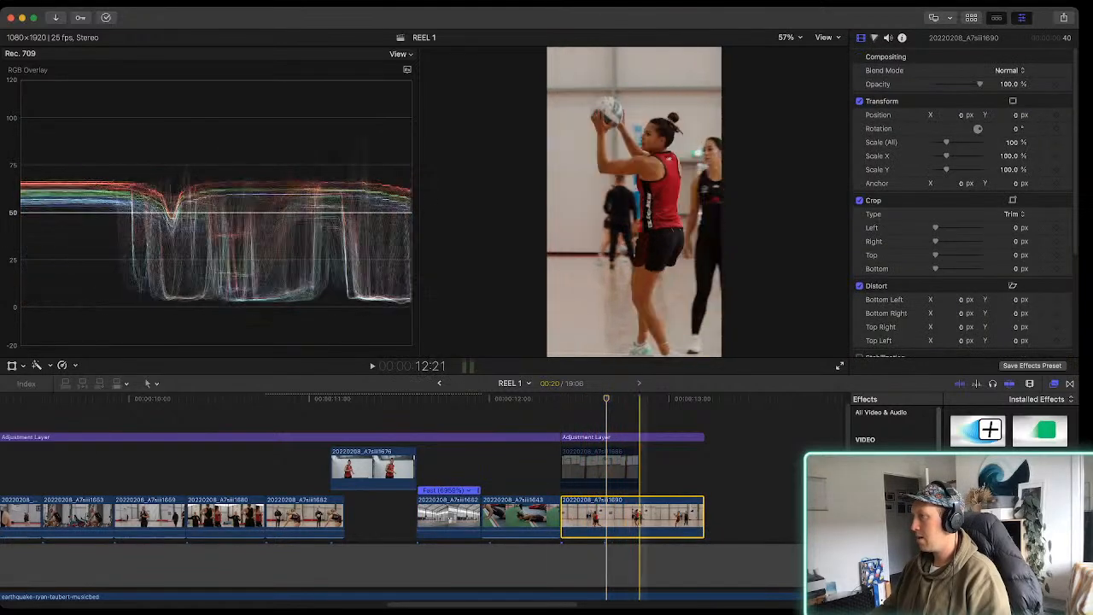
pyautogui.click(678, 516)
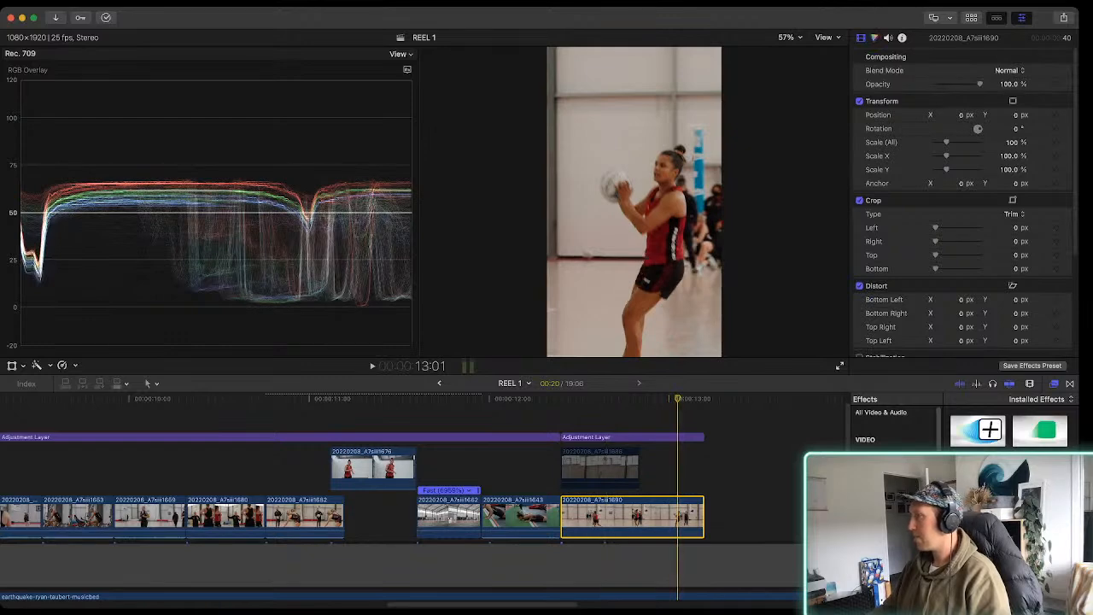
pyautogui.press('super+6')
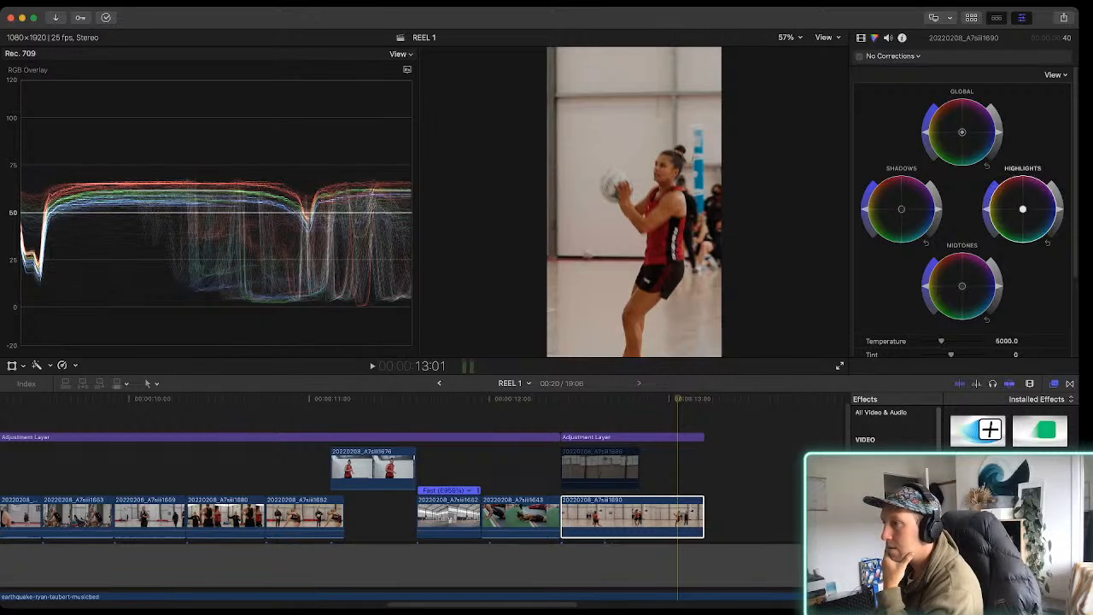
pyautogui.moveTo(1022, 208); pyautogui.dragTo(1026, 212)
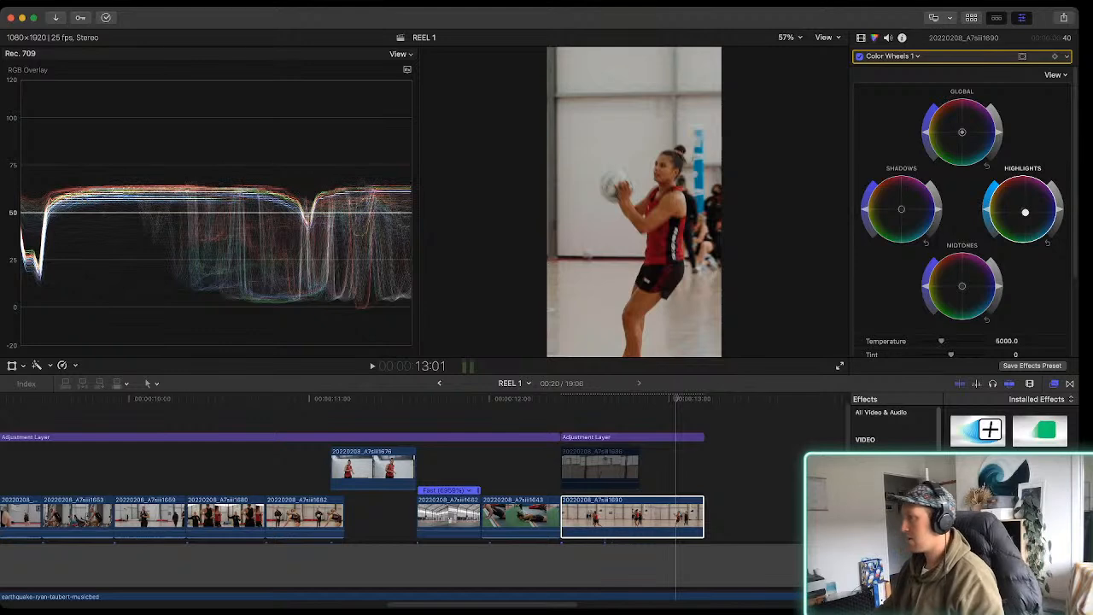
pyautogui.click(571, 516)
pyautogui.press('space')
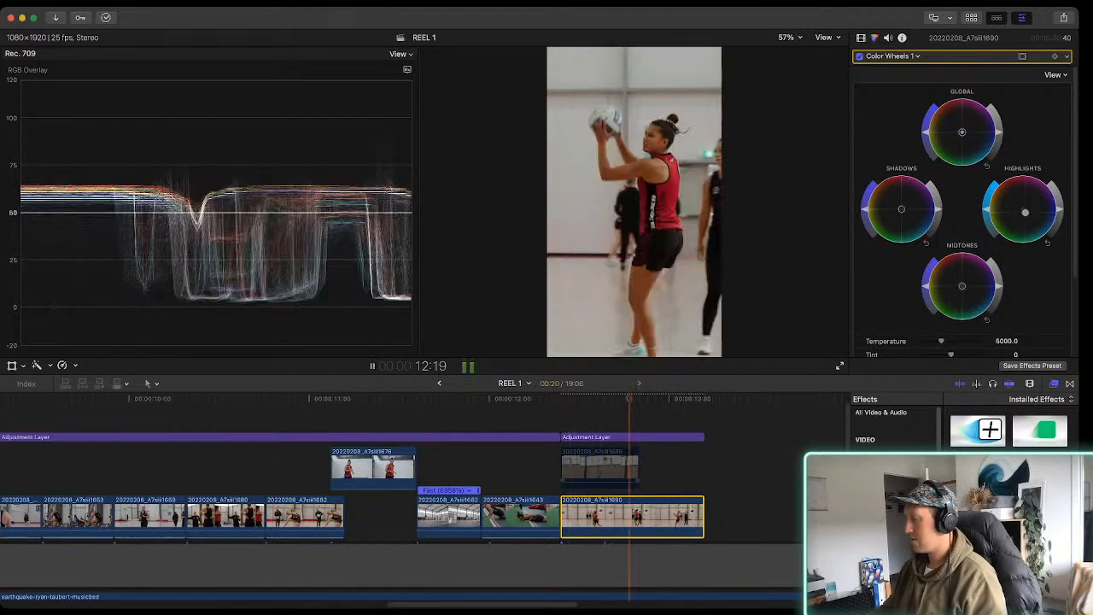
# Delete the slowed clip 20220208_A7siii1706 that lies beneath clip 20220208_A7siii1712 at the start of the reel
pyautogui.press('super+minus')
pyautogui.press('super+minus')
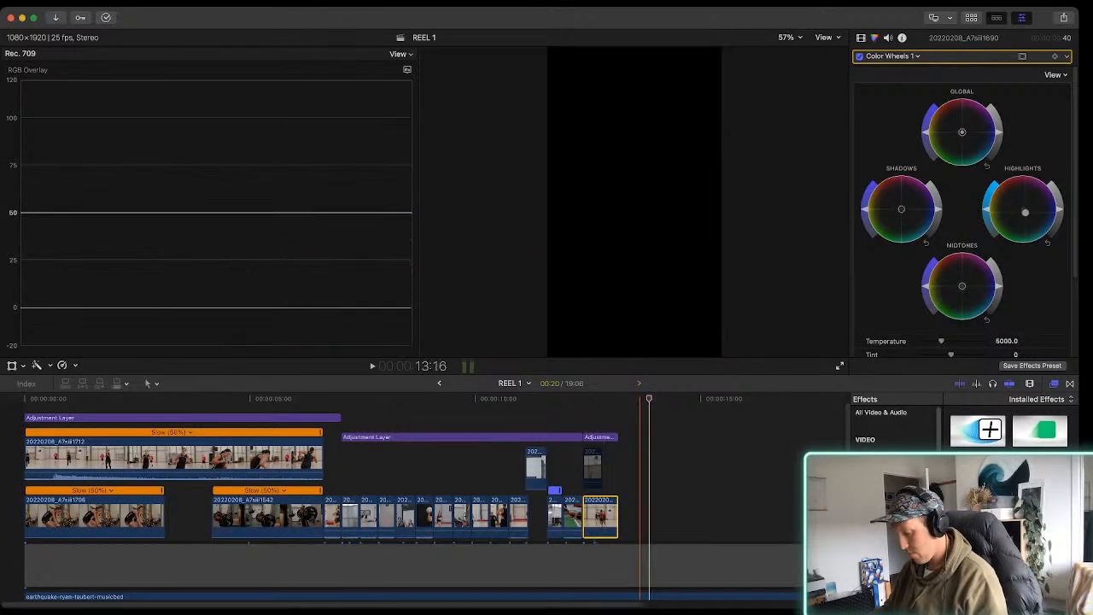
pyautogui.press('super+minus')
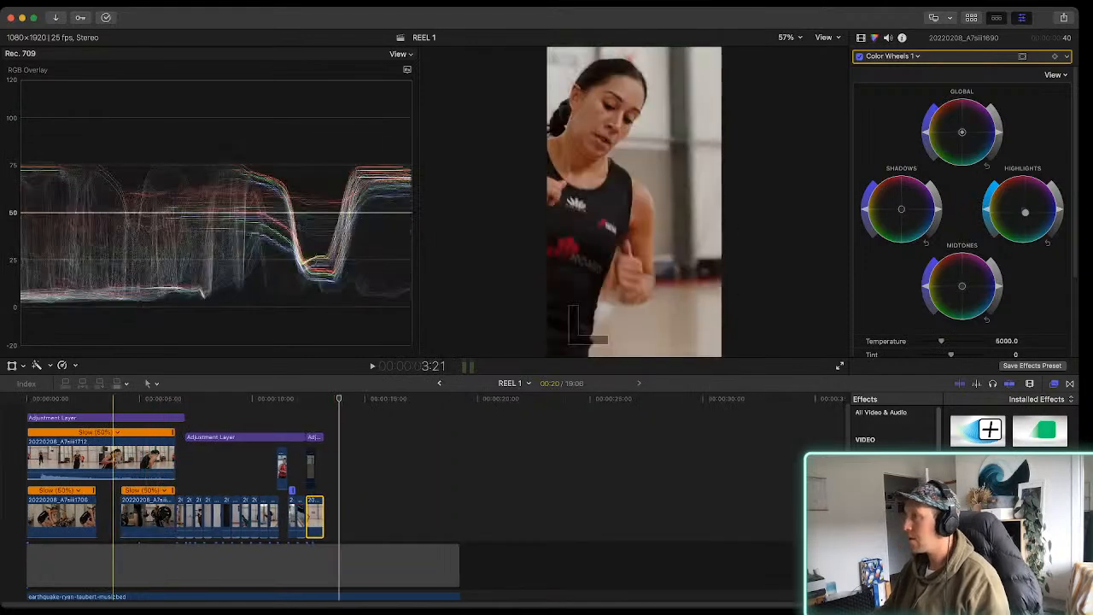
pyautogui.press('space')
pyautogui.press('space')
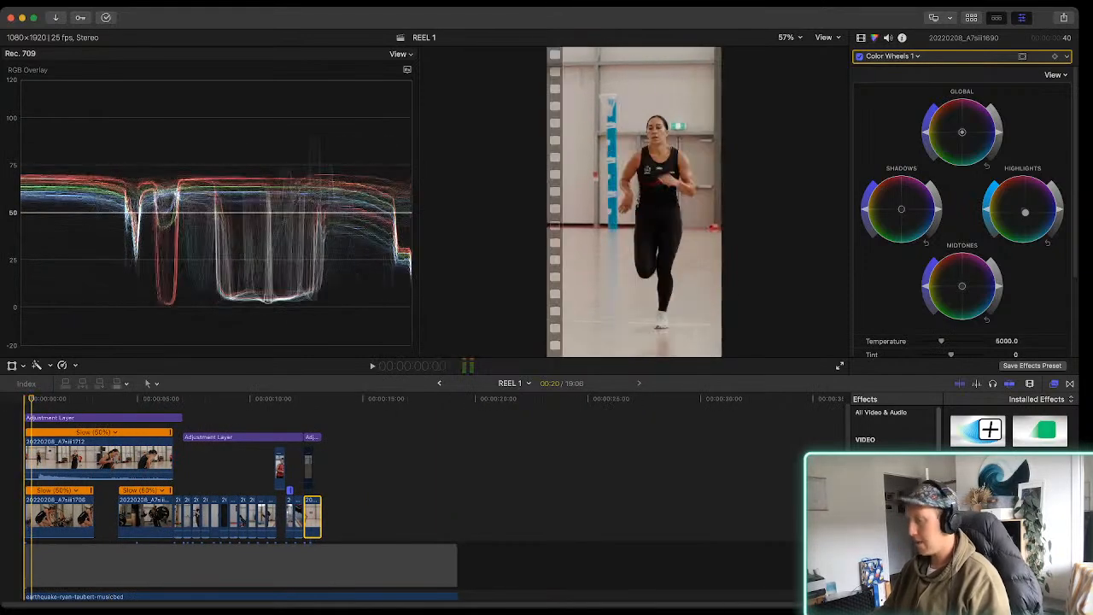
pyautogui.press('super+equal')
pyautogui.press('super+equal')
pyautogui.press('super+equal')
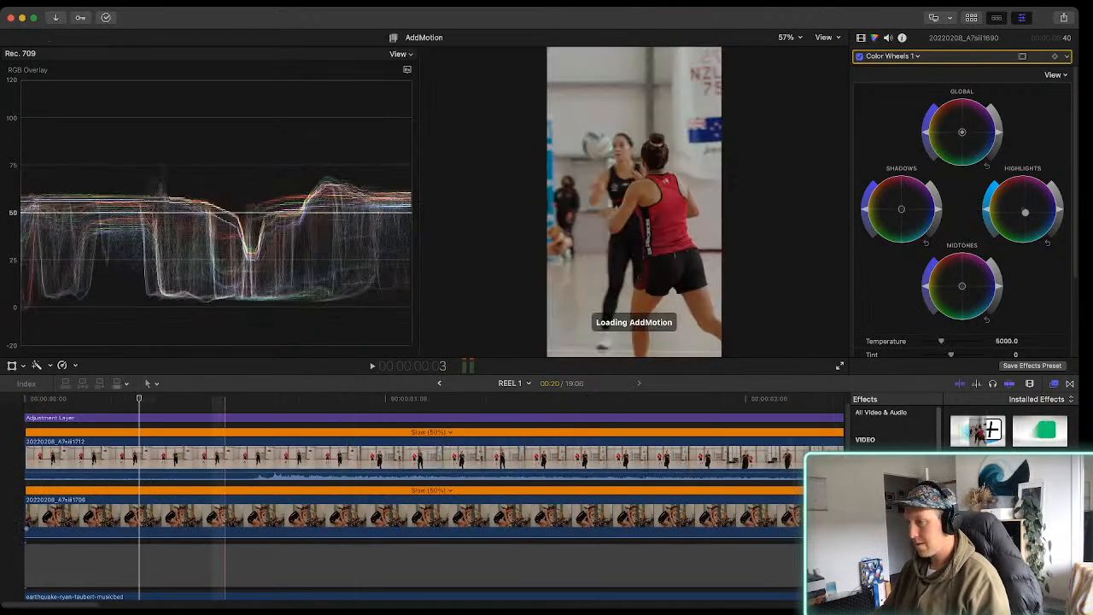
pyautogui.click(160, 514)
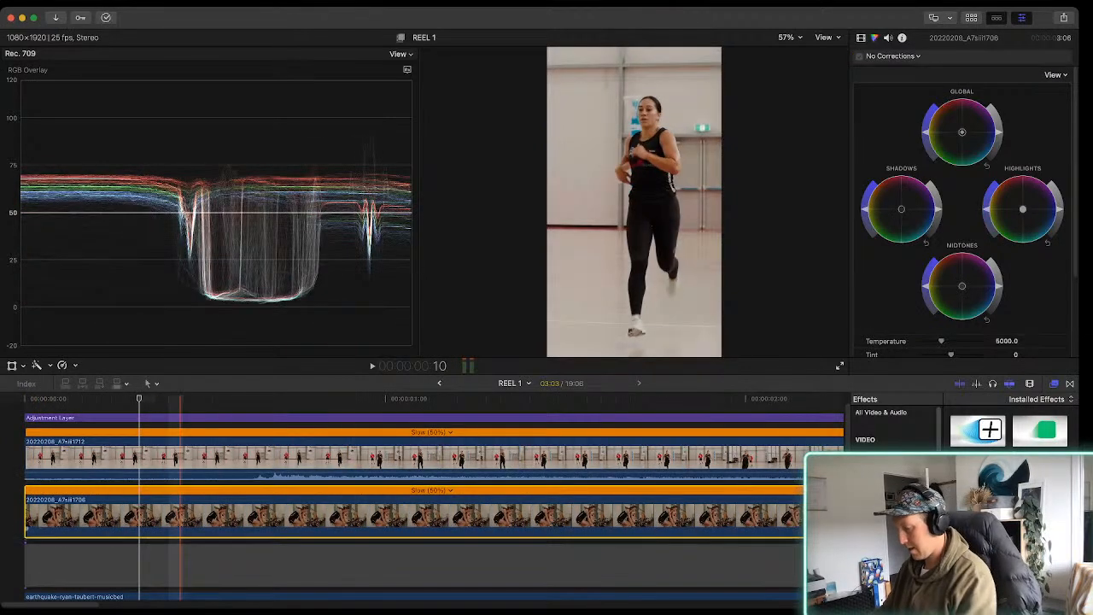
pyautogui.press('BackSpace')
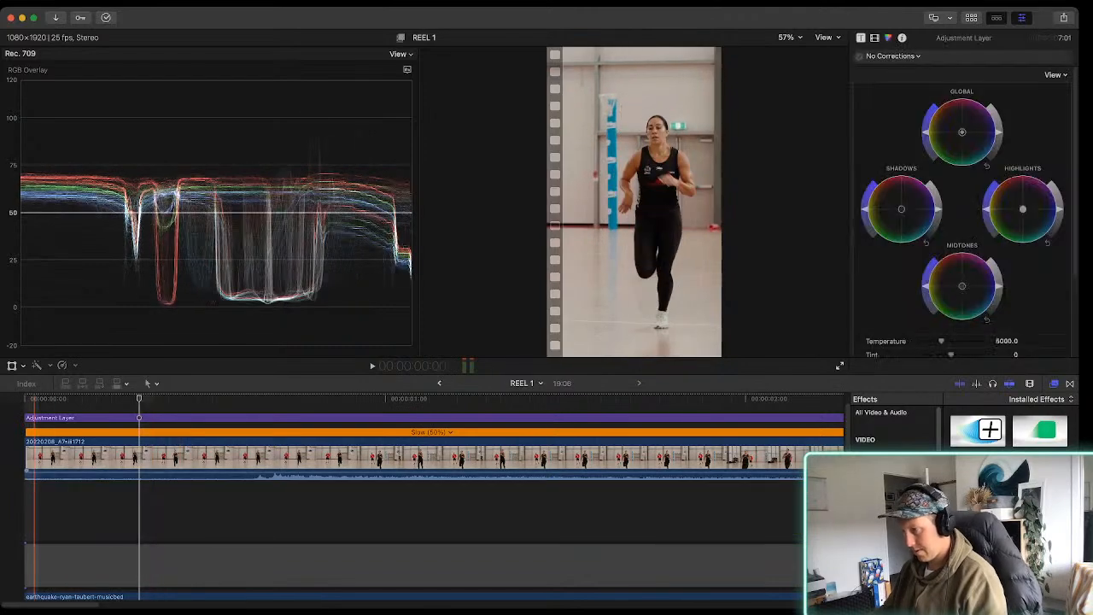
# Add a Cross Dissolve at the start of clip 20220208_A7siii1712, removing the one added at its end
pyautogui.press('super+minus')
pyautogui.press('super+minus')
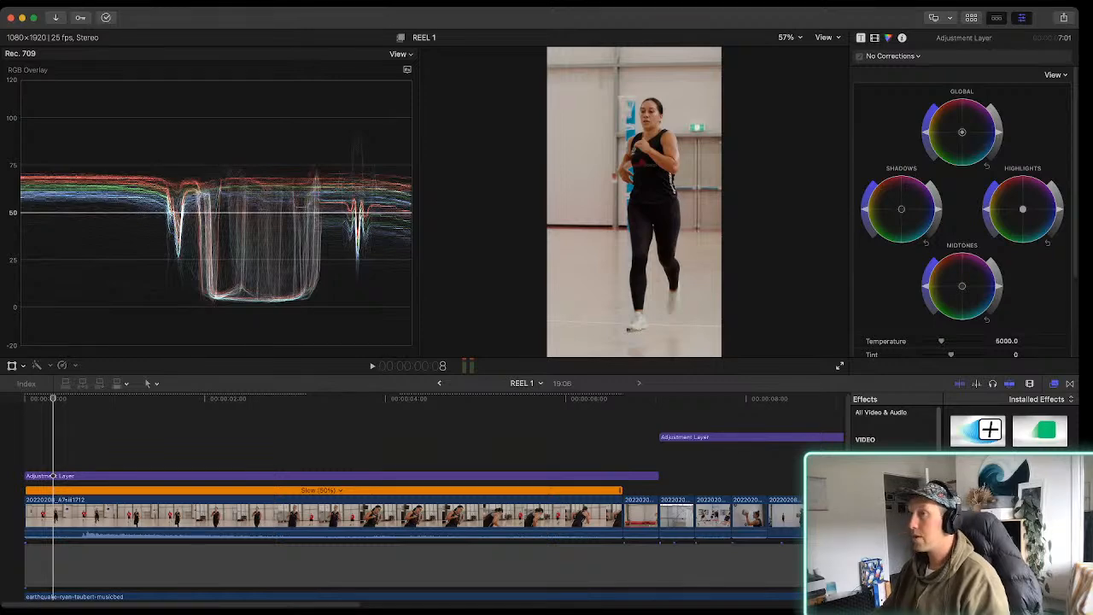
pyautogui.press('ctrl+super+5')
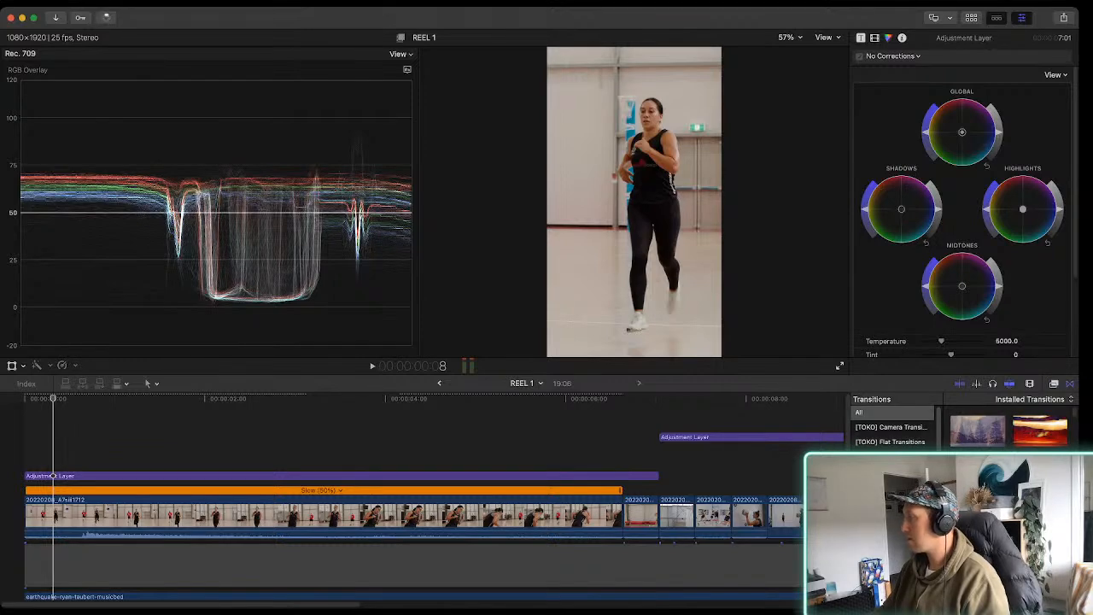
pyautogui.moveTo(978, 430); pyautogui.dragTo(107, 523)
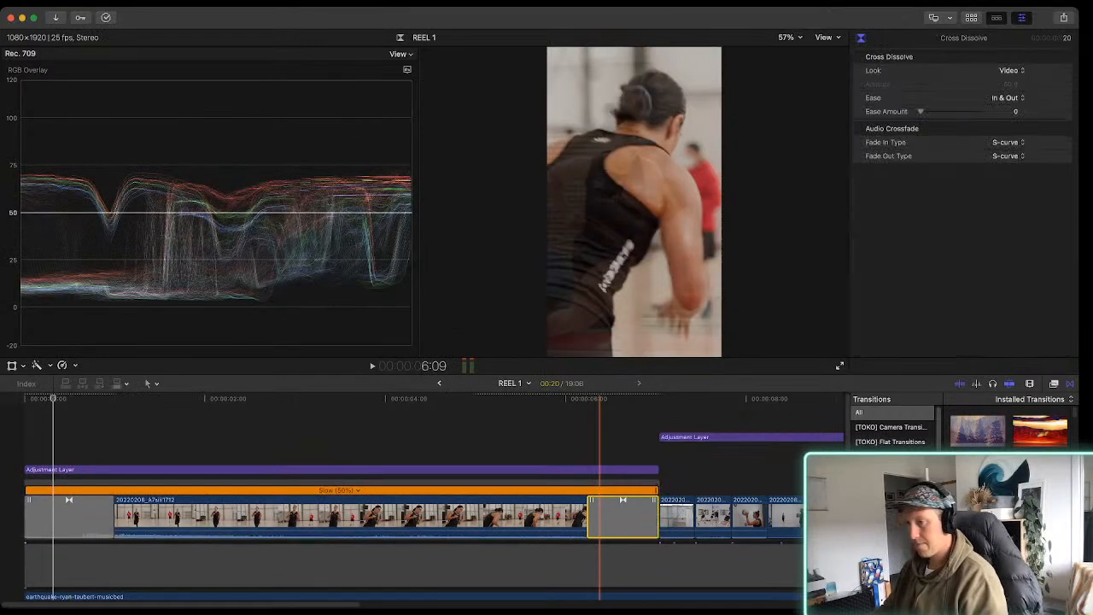
pyautogui.press('Delete')
# Lengthen the opening Cross Dissolve to 6:02 and play the reel to check the slow fade-in
pyautogui.moveTo(115, 518); pyautogui.dragTo(232, 518)
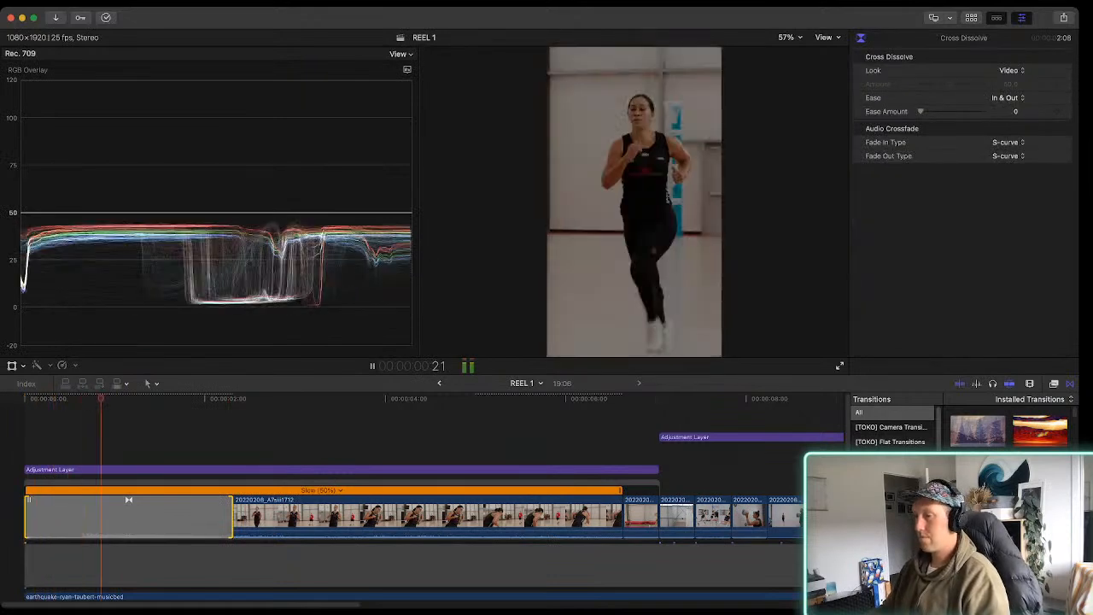
pyautogui.moveTo(233, 517); pyautogui.dragTo(572, 517)
pyautogui.press('super+7')
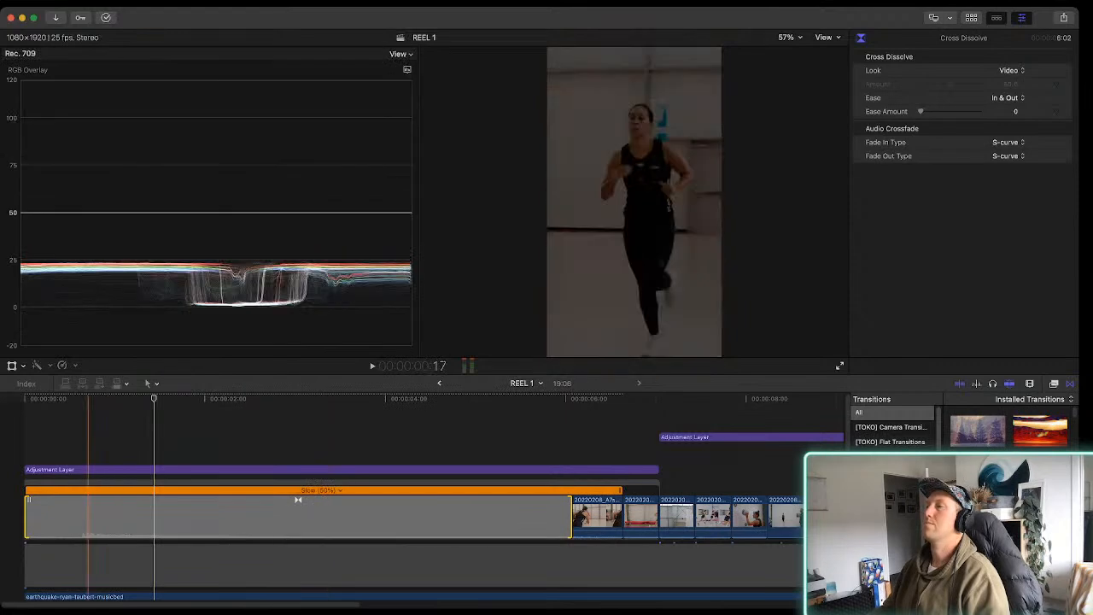
pyautogui.press('space')
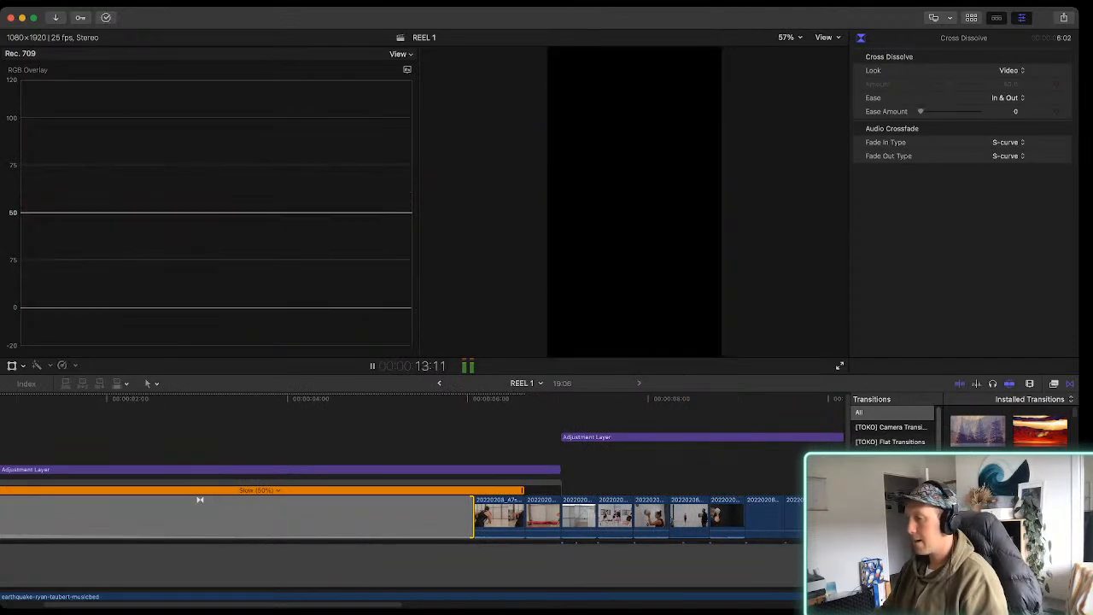
# Toggle the Mama K Custom LUT of the adjustment layer over the push-up clip off and on to compare the look
pyautogui.click(284, 516)
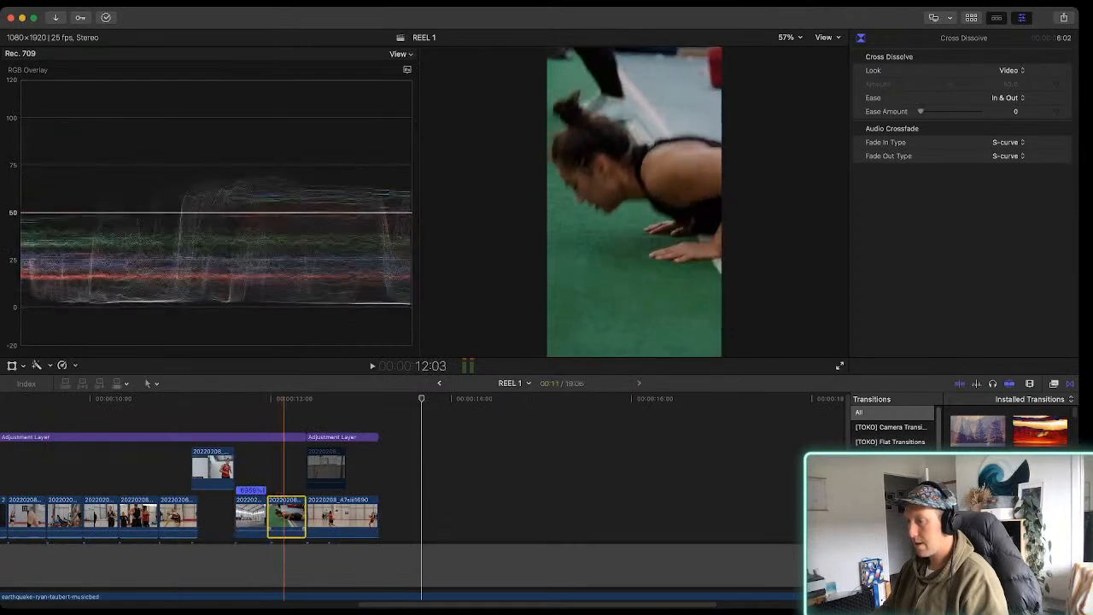
pyautogui.click(283, 438)
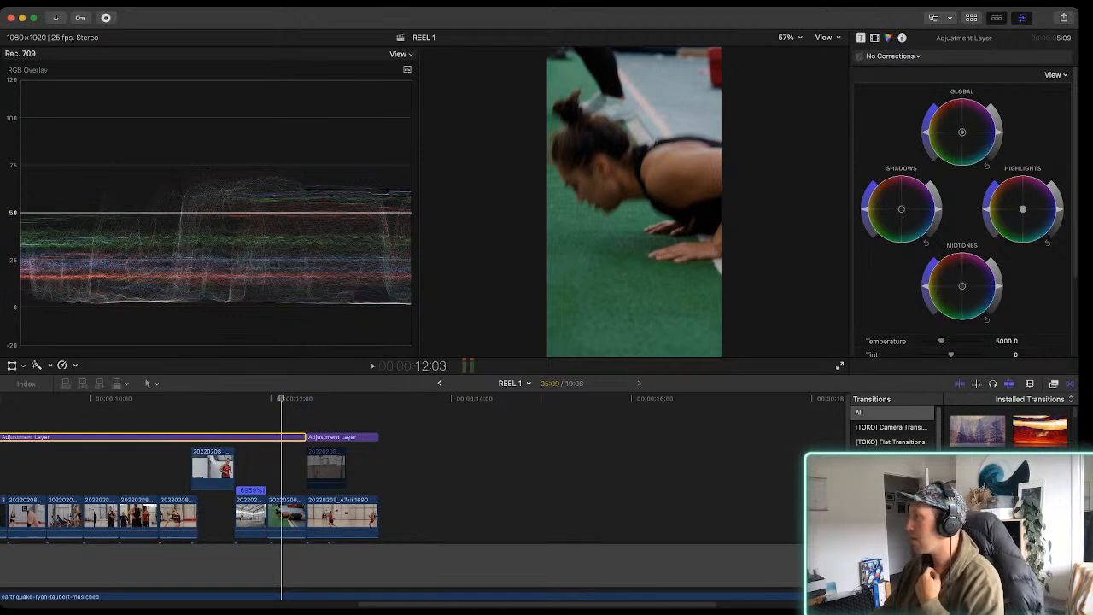
pyautogui.click(875, 37)
pyautogui.click(861, 71)
pyautogui.click(860, 71)
pyautogui.click(860, 72)
pyautogui.click(860, 72)
pyautogui.click(860, 72)
pyautogui.click(860, 72)
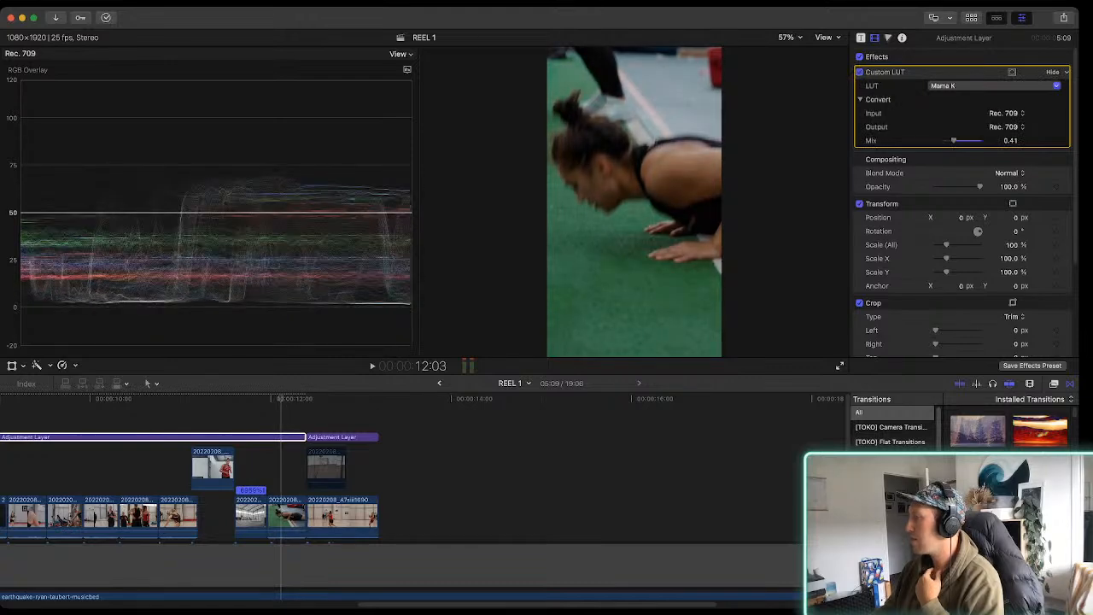
pyautogui.click(860, 72)
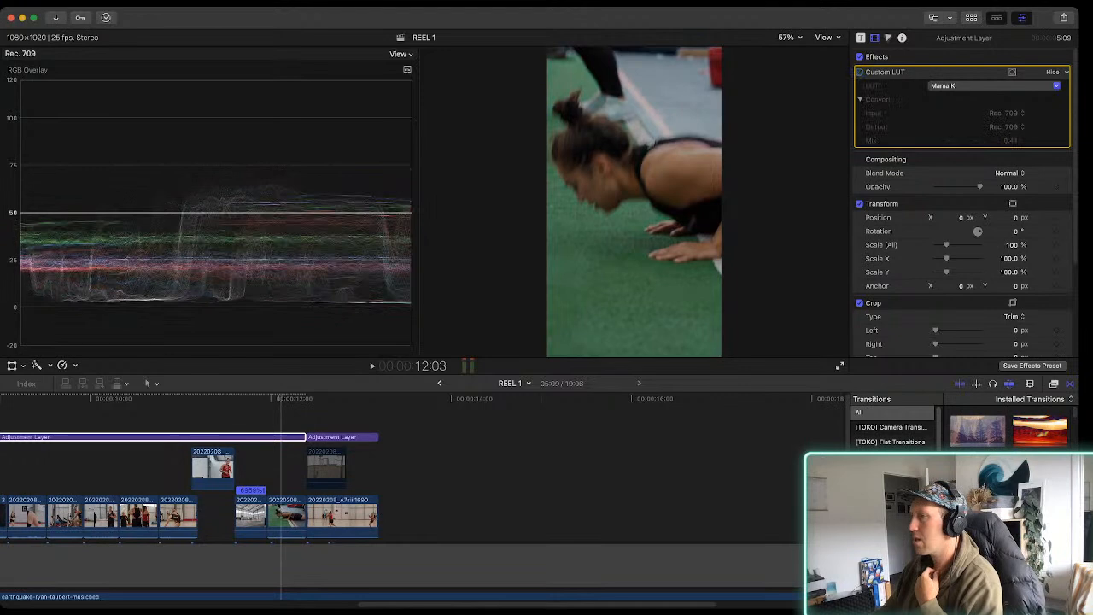
pyautogui.click(860, 71)
pyautogui.click(860, 72)
pyautogui.click(861, 72)
pyautogui.click(860, 72)
pyautogui.click(860, 71)
# Play the last clips of the reel and examine how the edit ends against the remaining music
pyautogui.press('space')
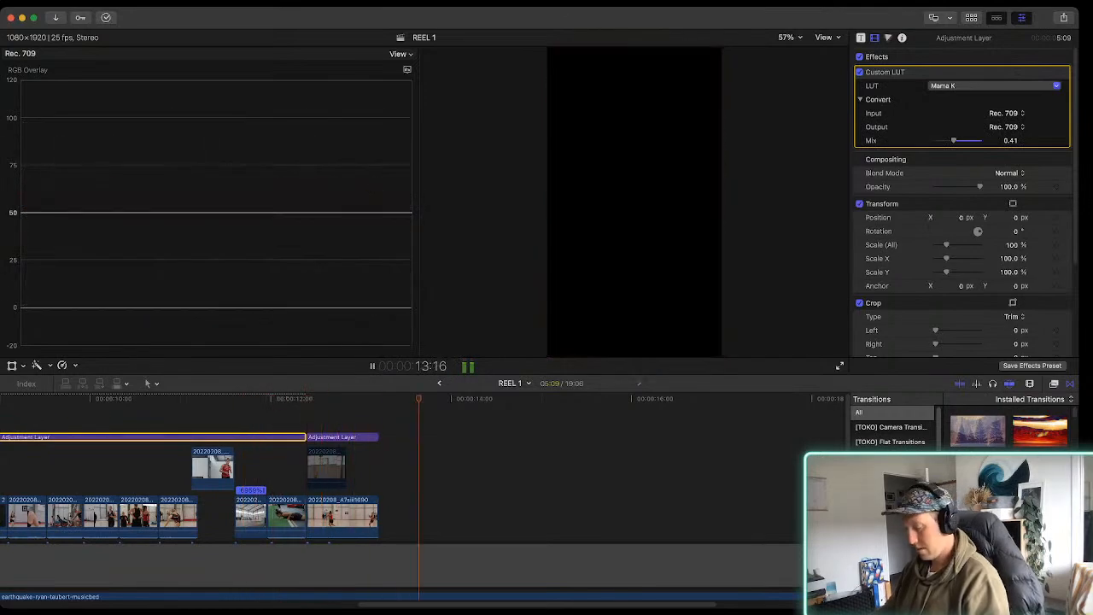
pyautogui.press('super+minus')
pyautogui.press('super+minus')
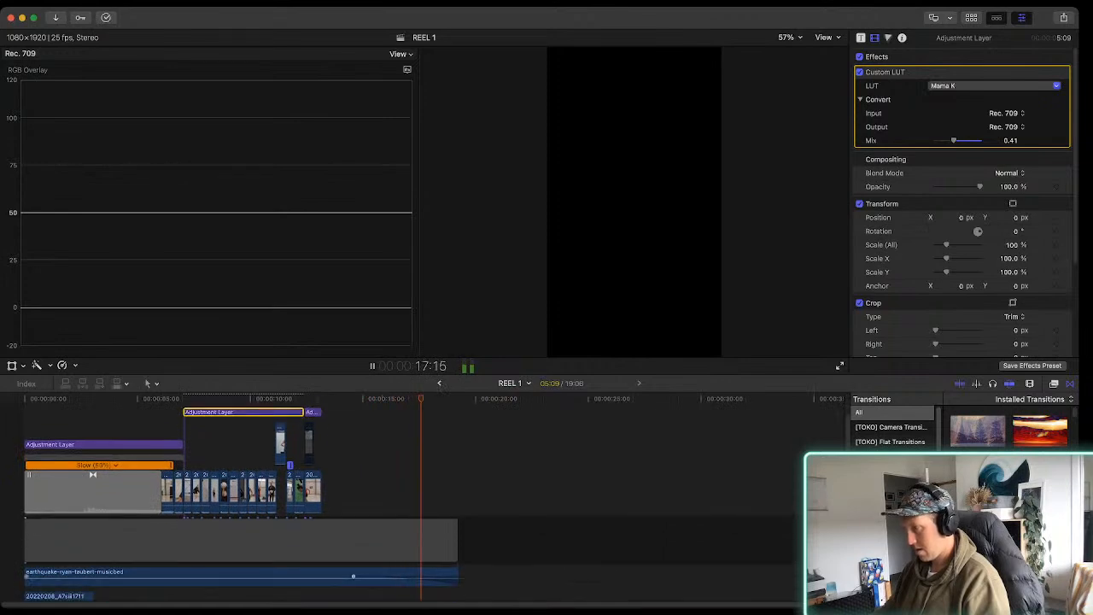
pyautogui.press('space')
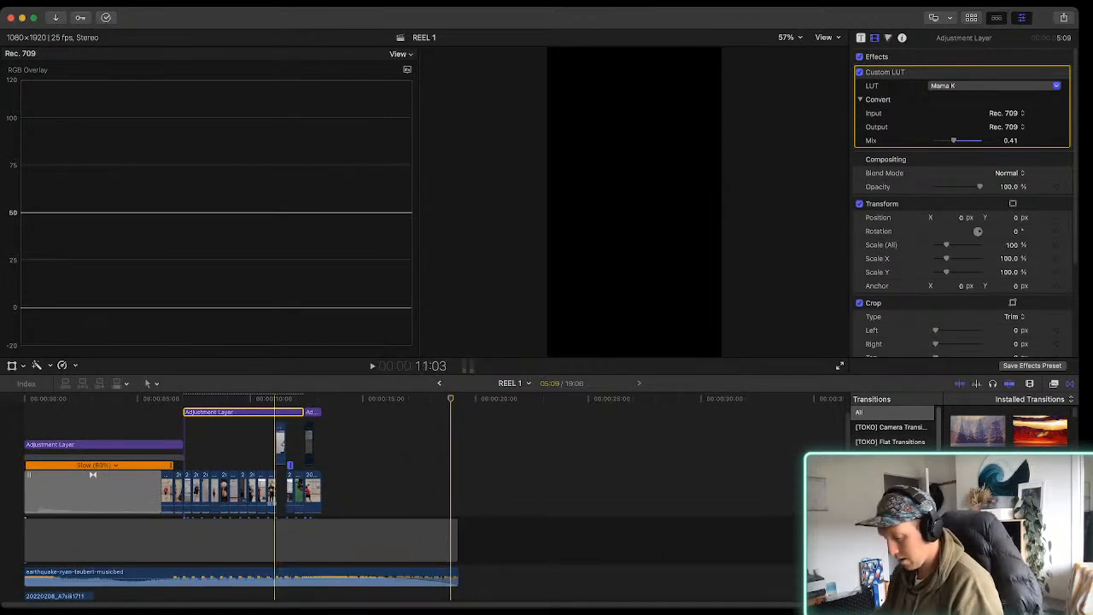
pyautogui.press('super+equal')
pyautogui.press('super+equal')
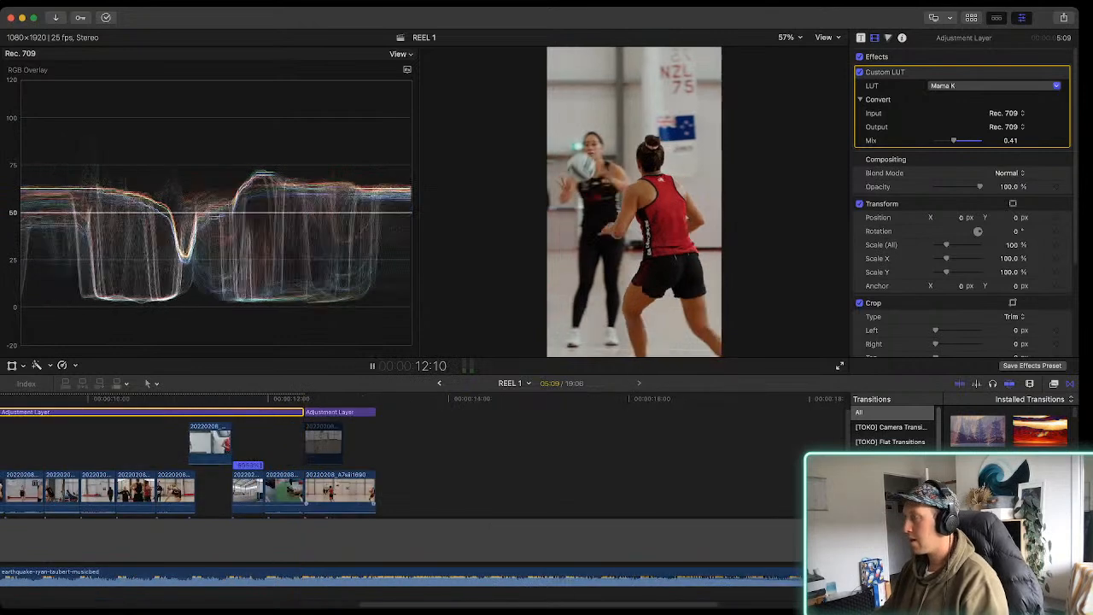
pyautogui.press('space')
pyautogui.press('space')
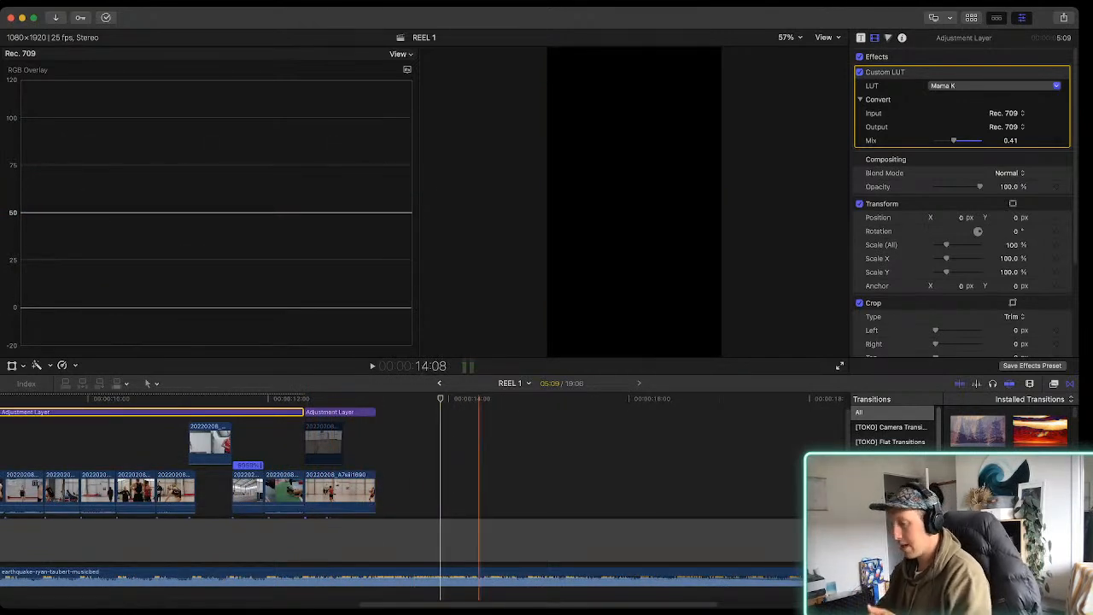
pyautogui.press('super+minus')
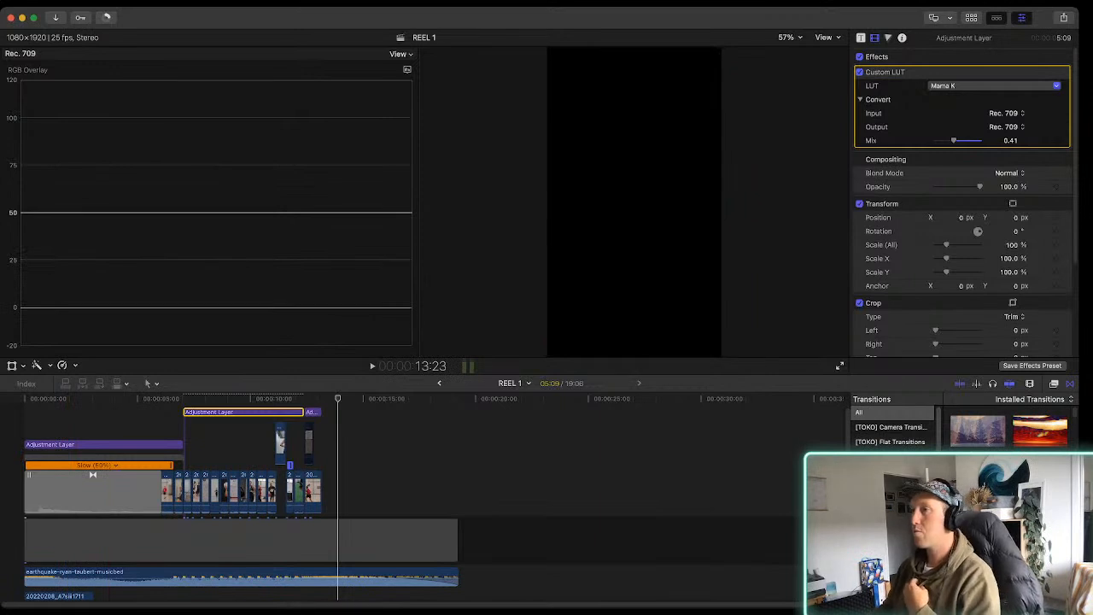
# Show the library browser and close the couple's library plus VO- Procurement shoot, Northlands Jan 2022 and Harcourts Jan 2022
pyautogui.press('alt+super+1')
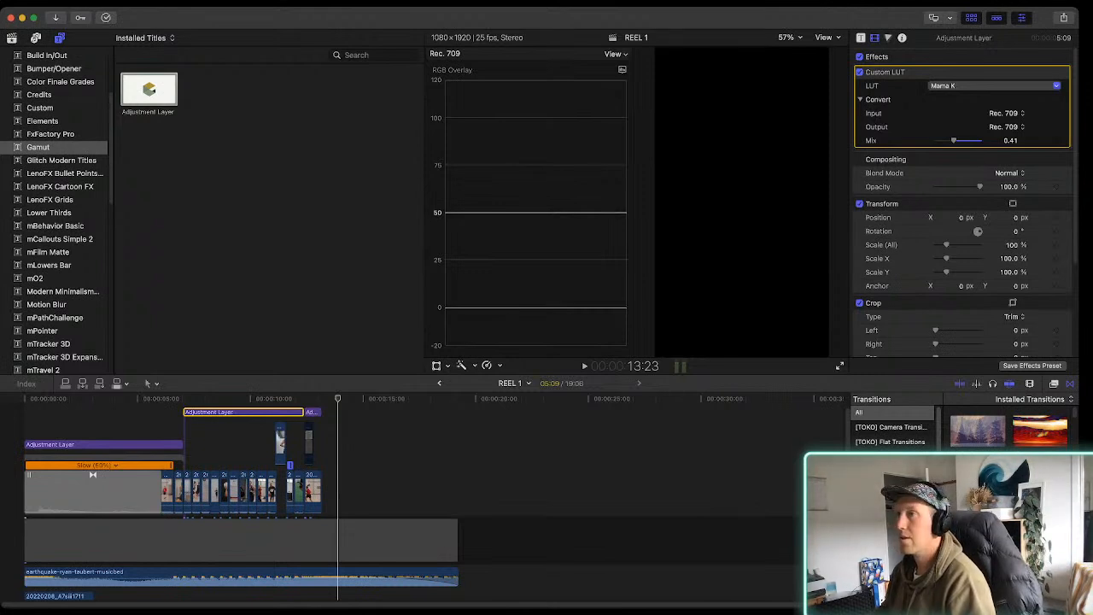
pyautogui.press('alt+super+1')
pyautogui.press('alt+super+1')
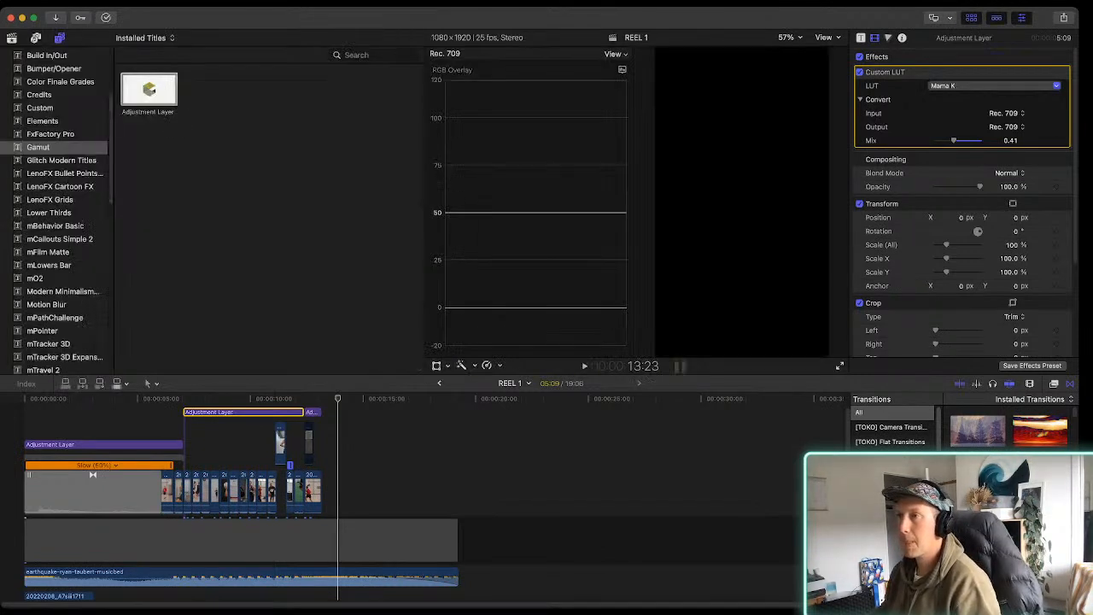
pyautogui.press('super+1')
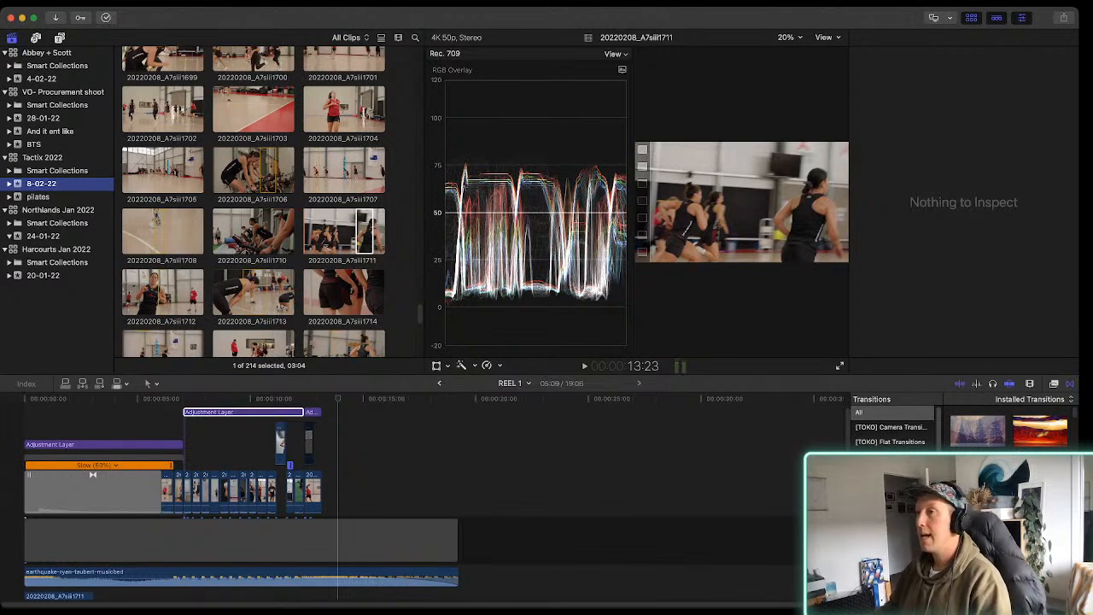
pyautogui.scroll(3, 57, 197)
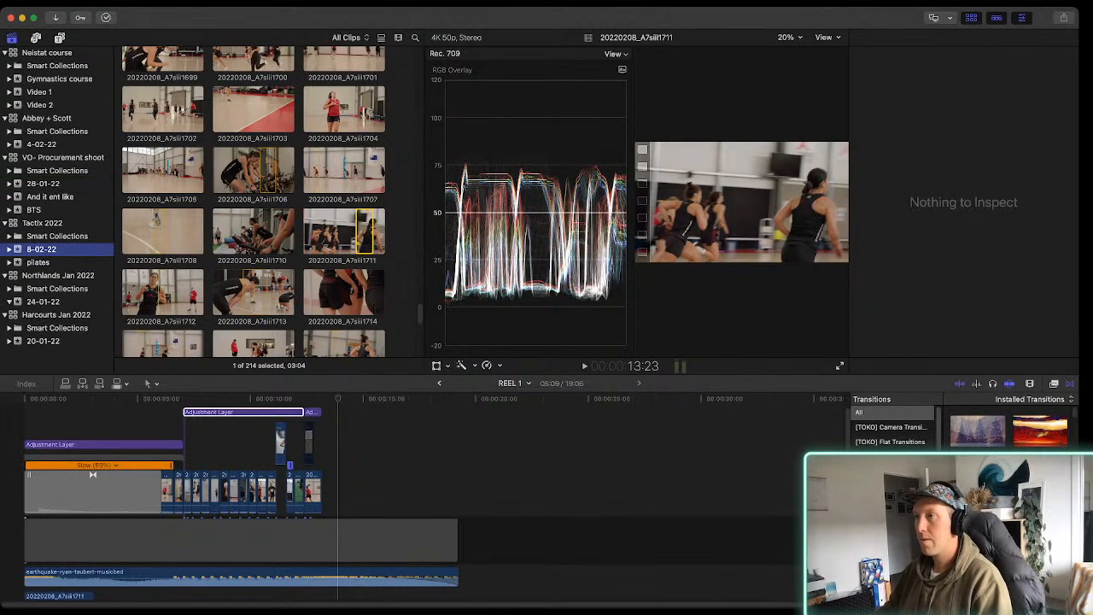
pyautogui.rightClick(47, 118)
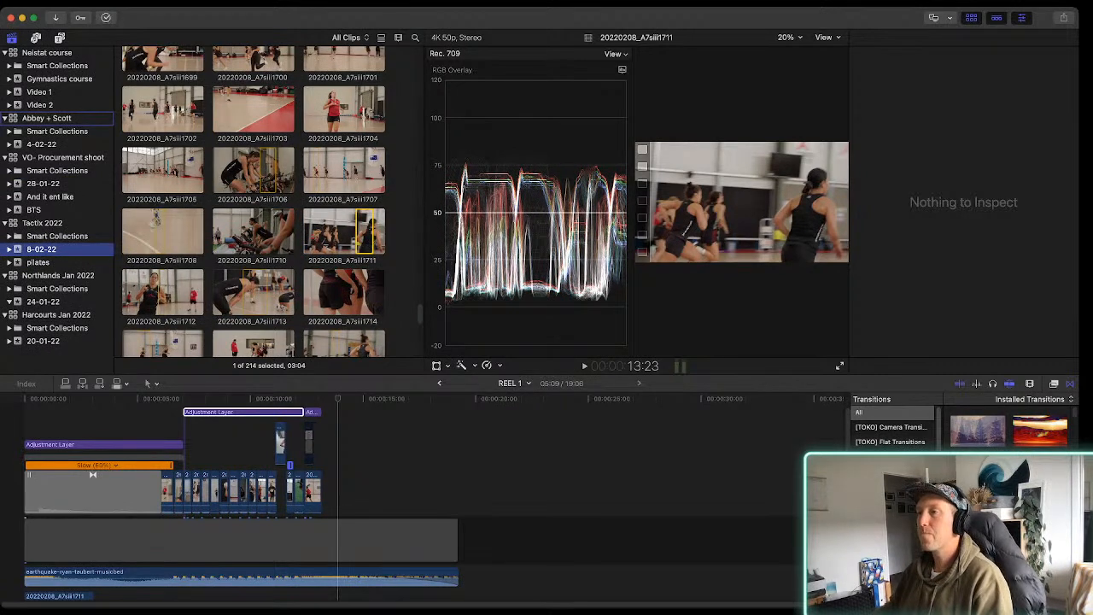
pyautogui.click(92, 156)
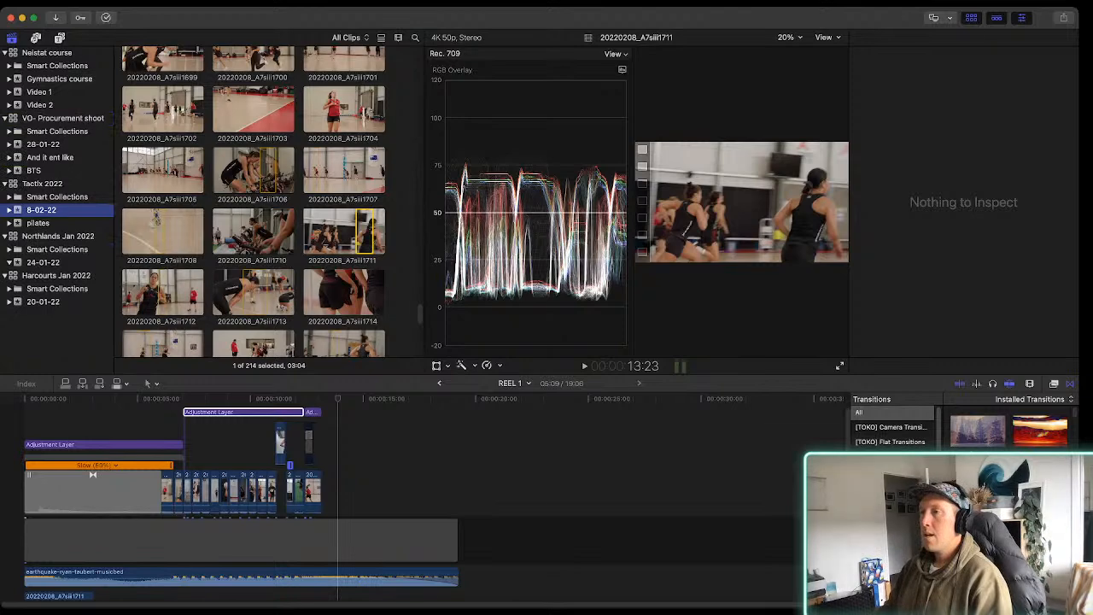
pyautogui.rightClick(51, 117)
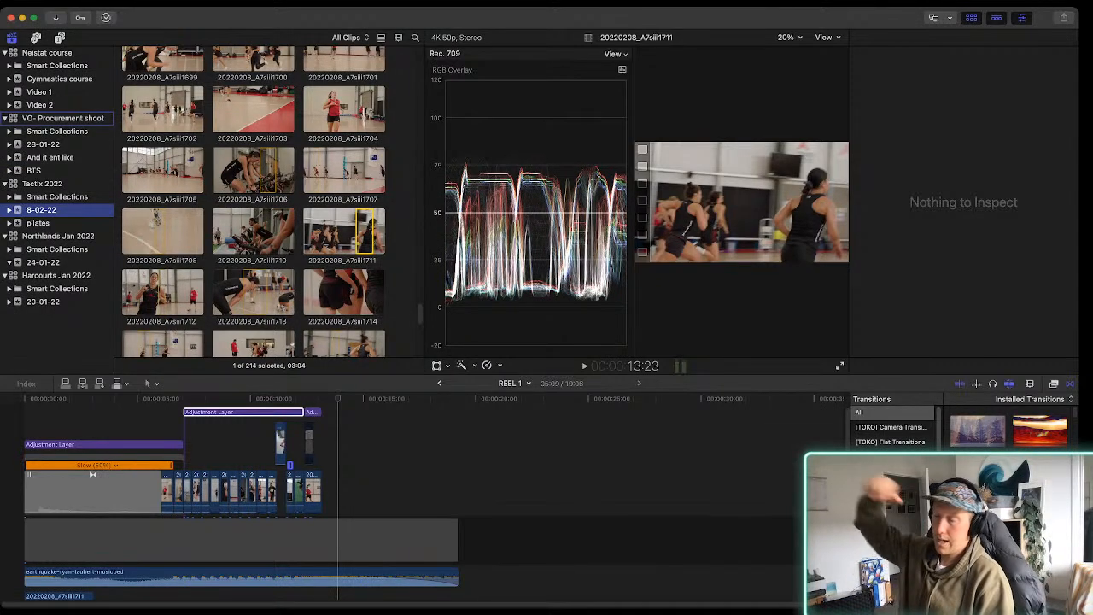
pyautogui.click(92, 155)
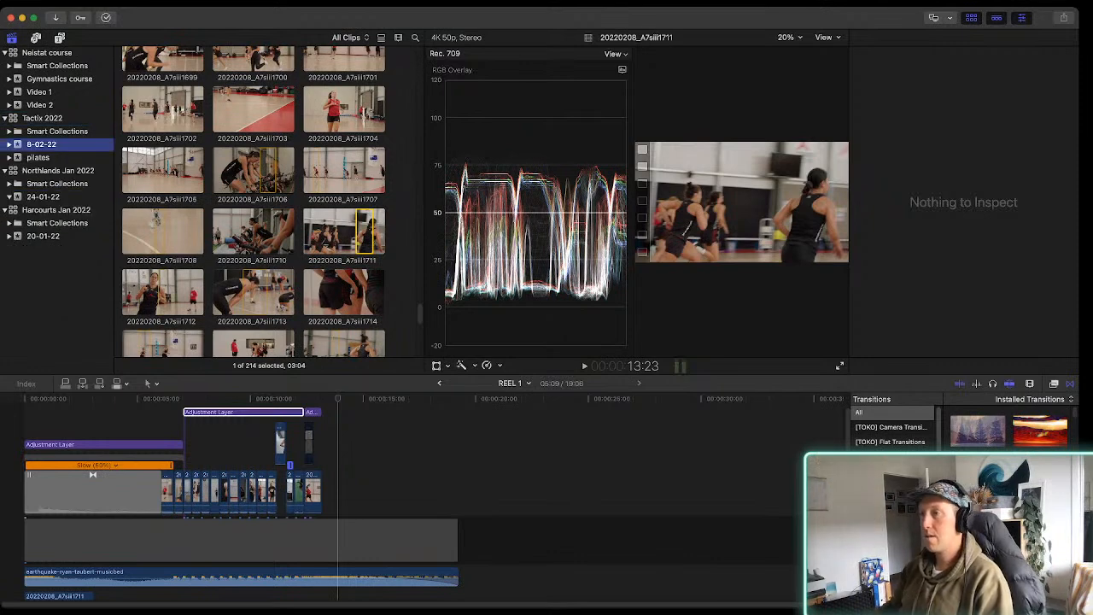
pyautogui.rightClick(58, 171)
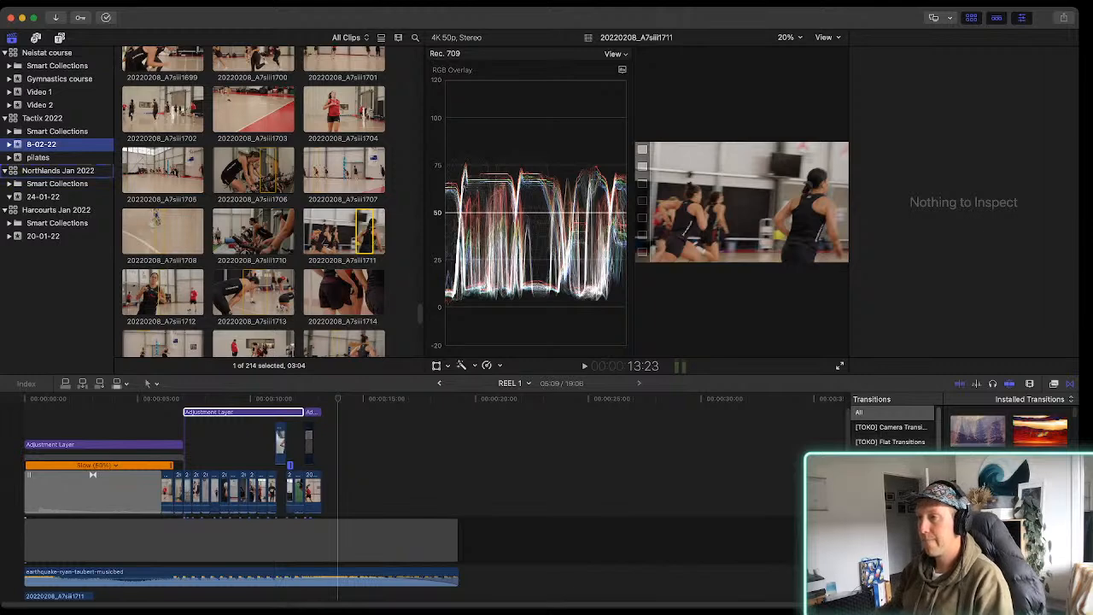
pyautogui.click(93, 209)
pyautogui.rightClick(58, 171)
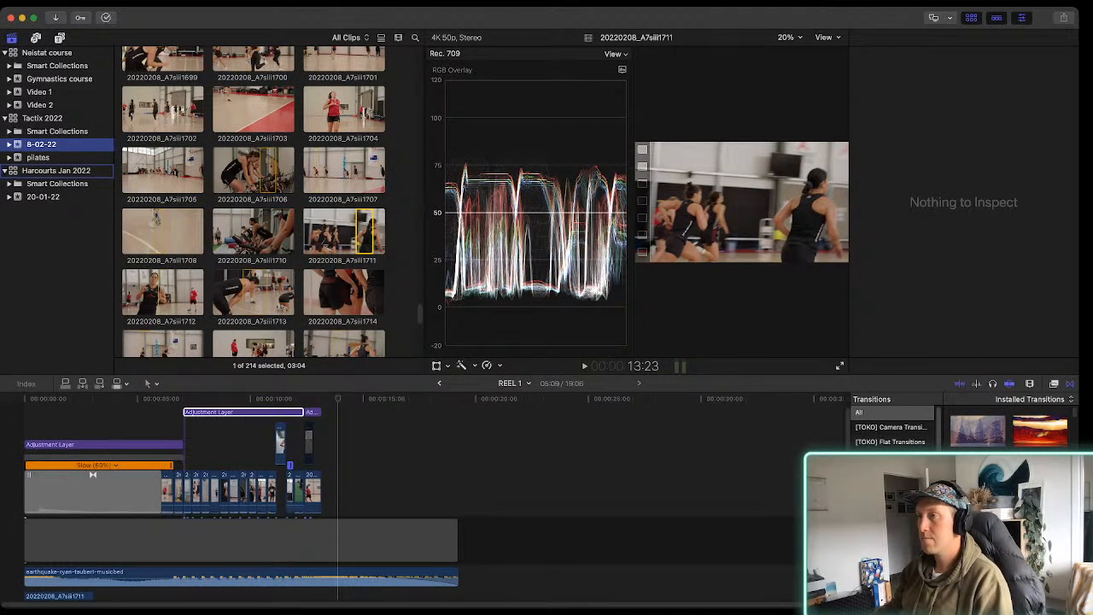
# Open the Mads 1 project from the Video 2 event of the Neistat course library
pyautogui.click(40, 105)
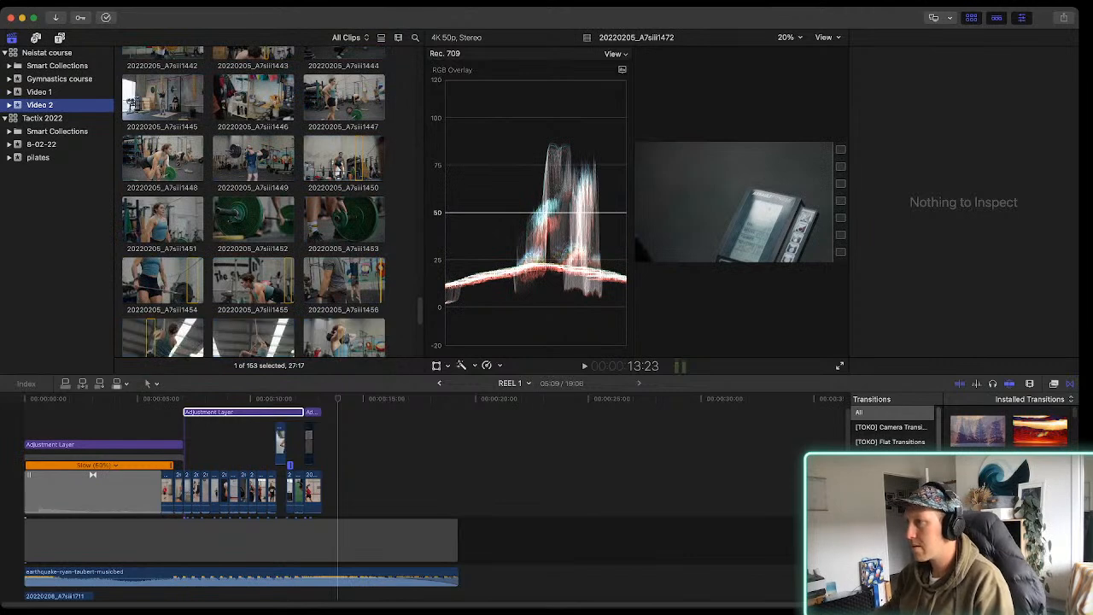
pyautogui.scroll(5, 253, 202)
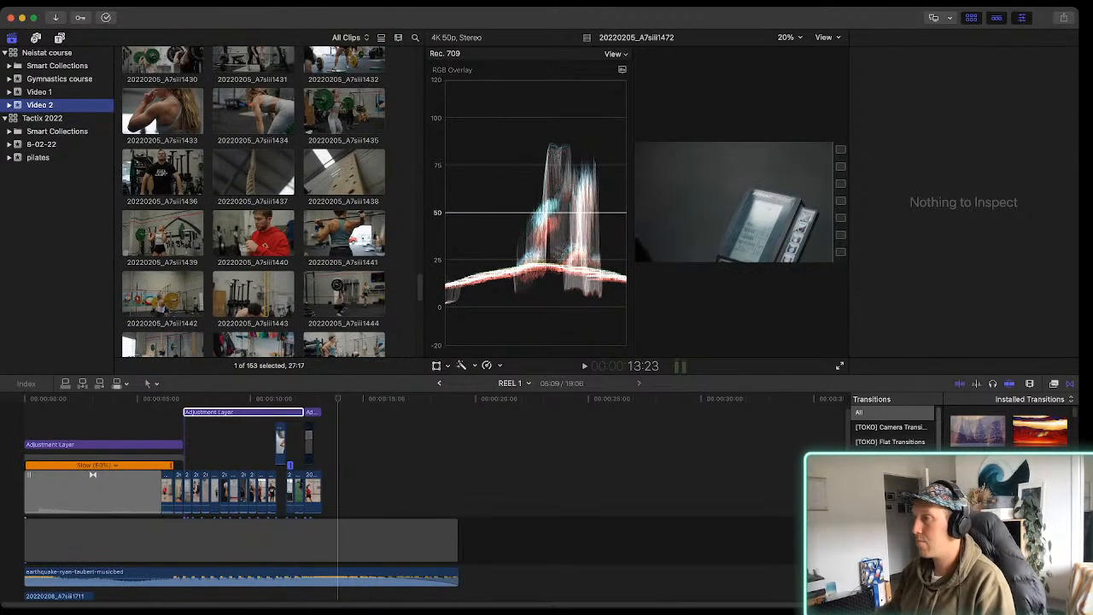
pyautogui.scroll(10, 252, 202)
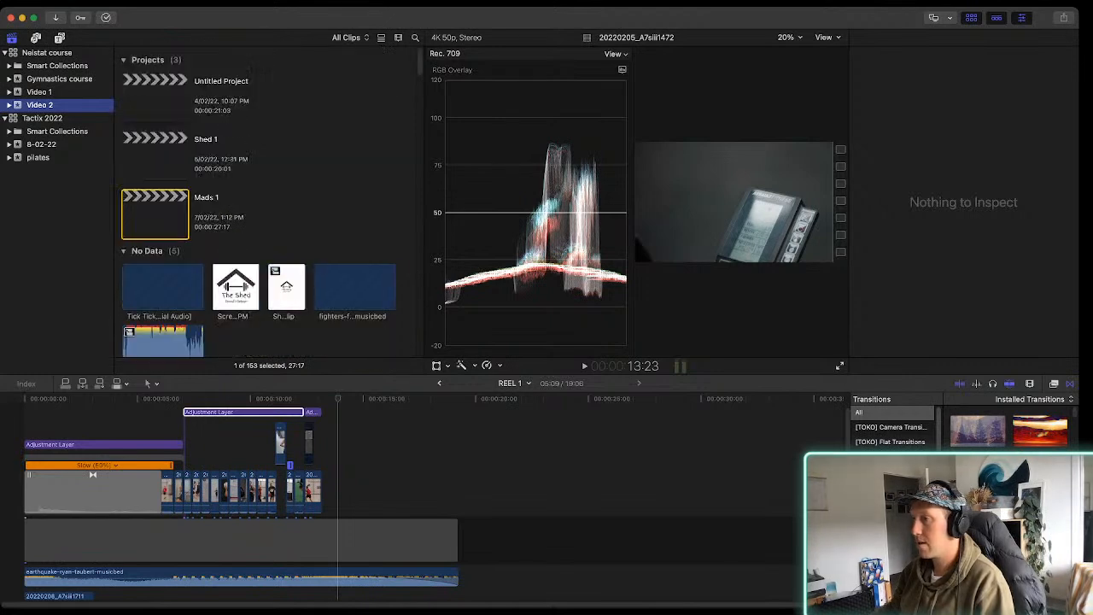
pyautogui.click(154, 213)
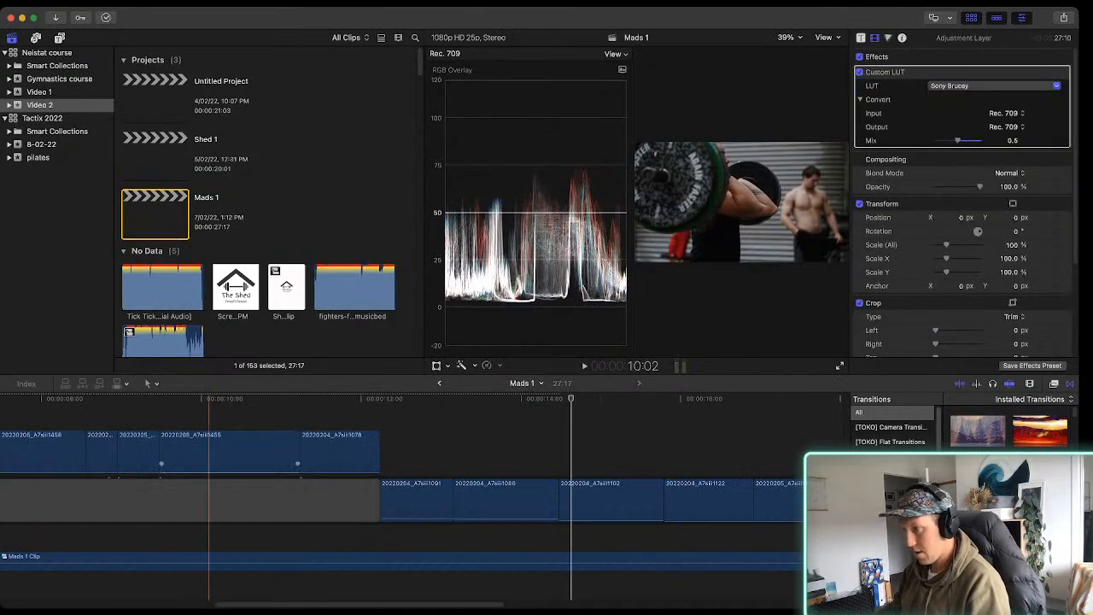
# Play the opening seconds of the Mads 1 project, and enlarge its viewer by hiding the browser and narrowing the video scopes
pyautogui.press('super+minus')
pyautogui.hscroll(-5, 410, 495)
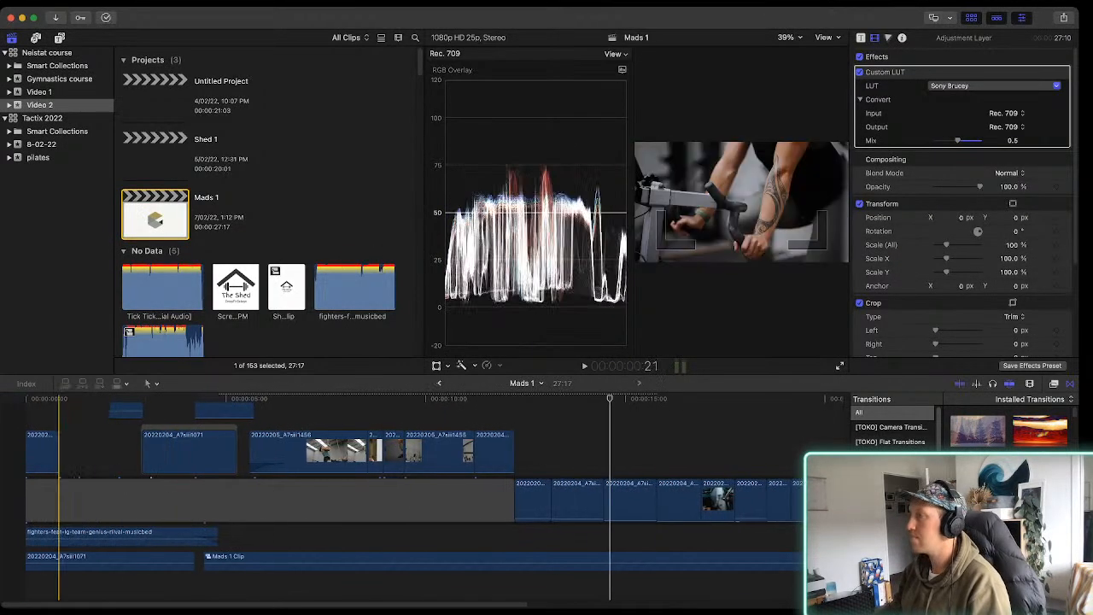
pyautogui.press('space')
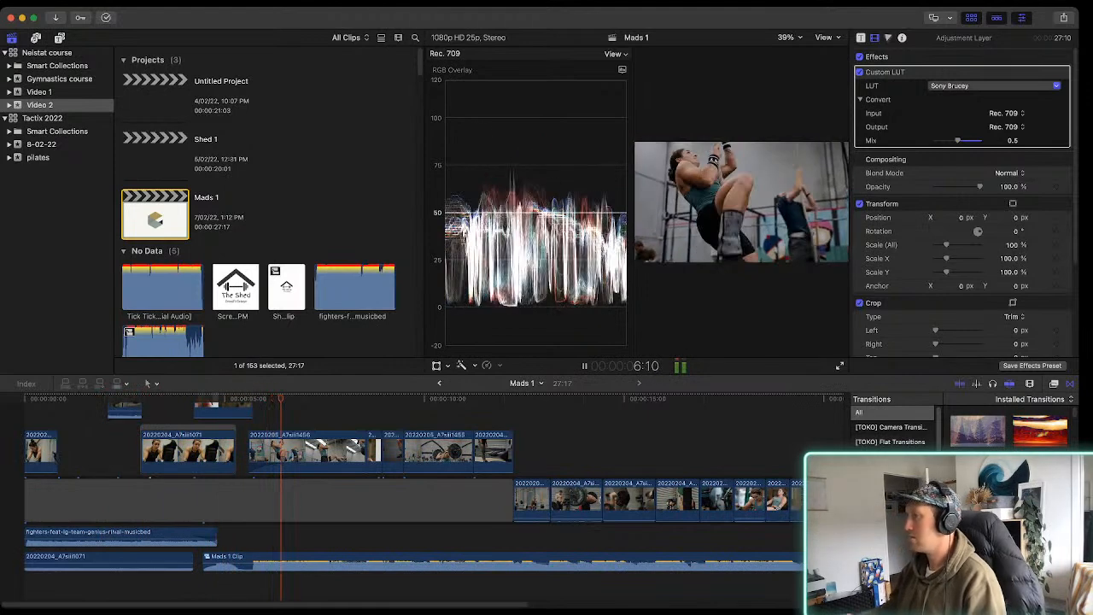
pyautogui.press('space')
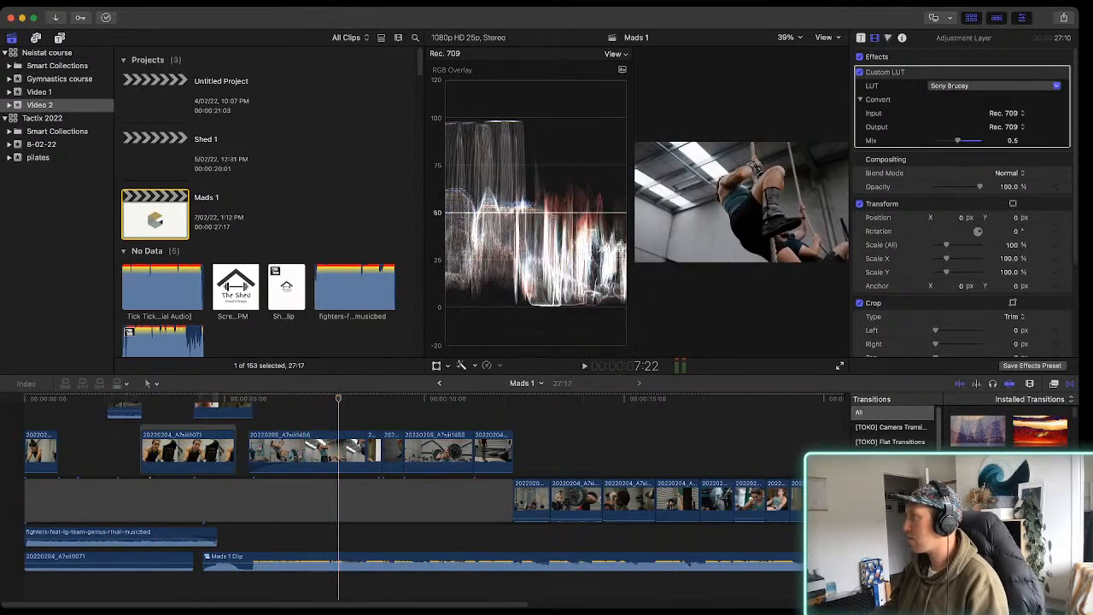
pyautogui.press('ctrl+super+1')
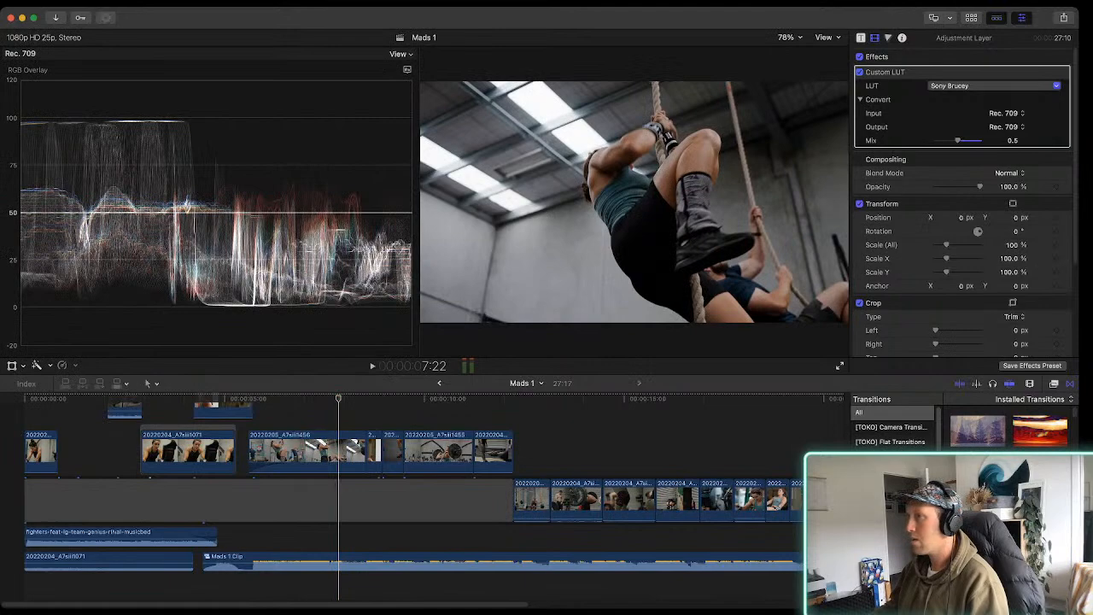
pyautogui.moveTo(419, 224); pyautogui.dragTo(228, 224)
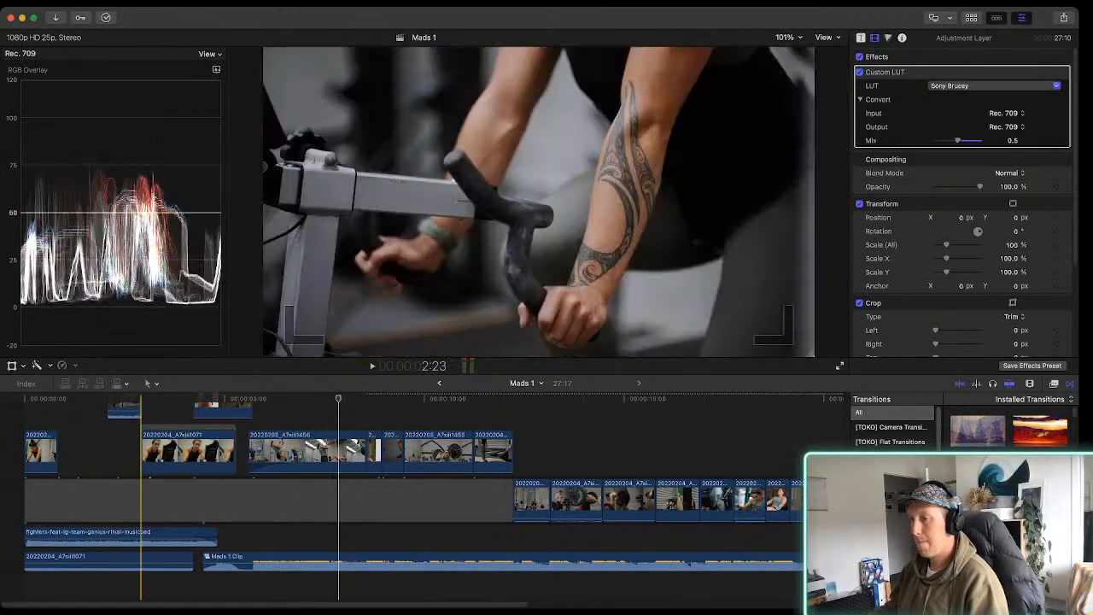
# Play through the Mads 1 project and examine how its clips are layered over the beats of the music
pyautogui.press('space')
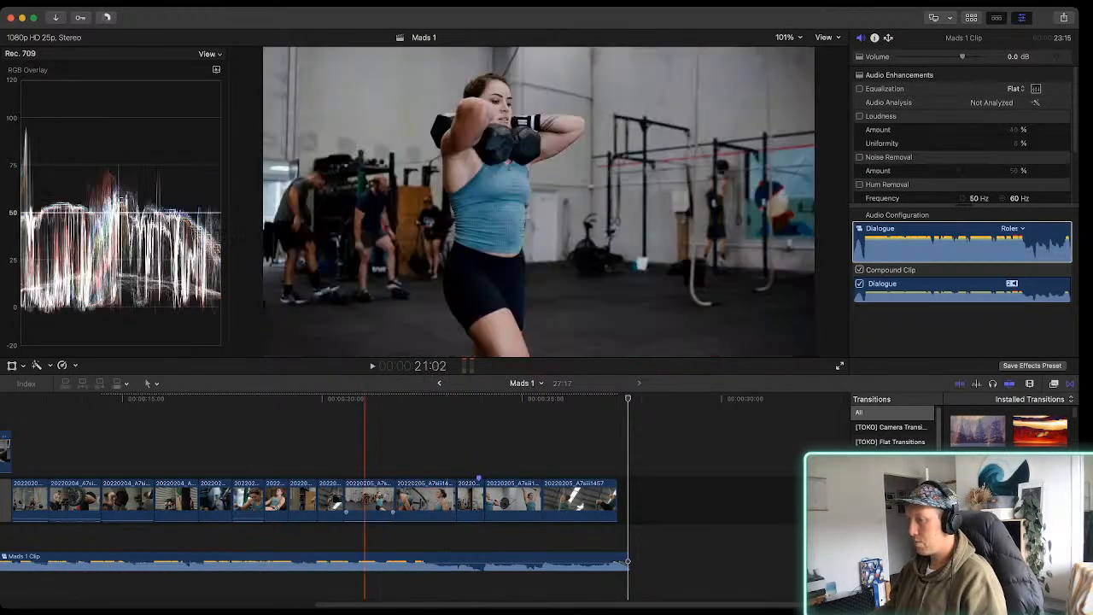
pyautogui.hscroll(-5, 157, 500)
pyautogui.hscroll(-3, 156, 500)
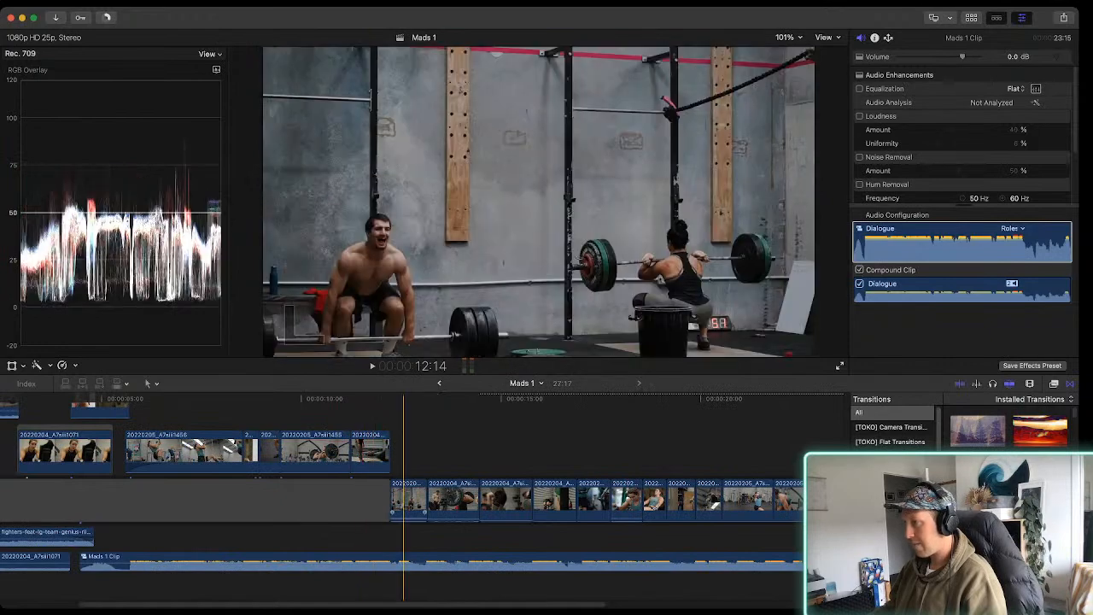
pyautogui.press('space')
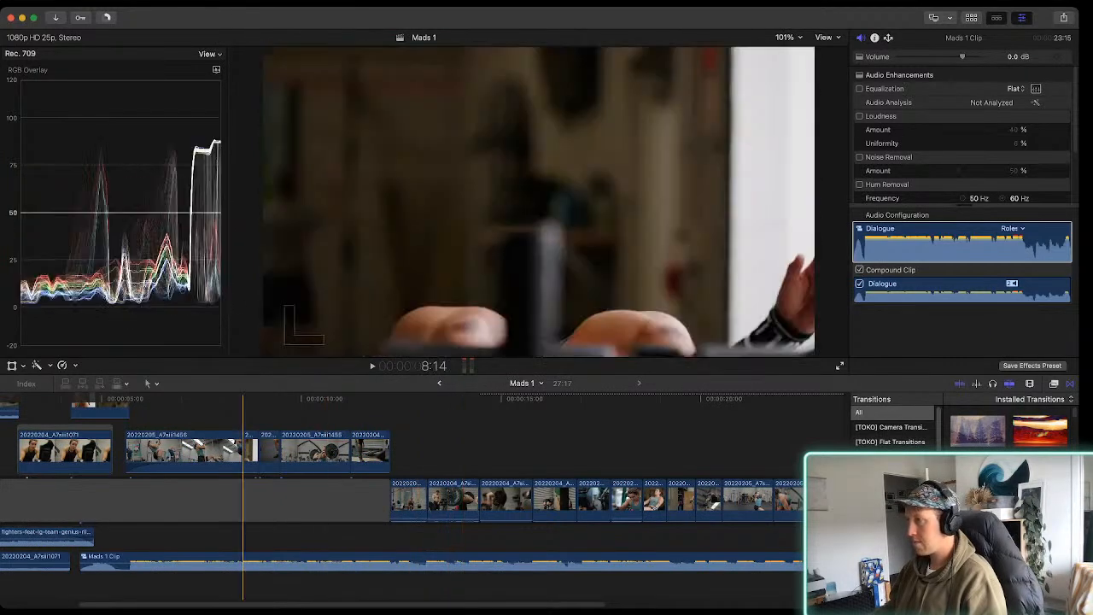
pyautogui.press('space')
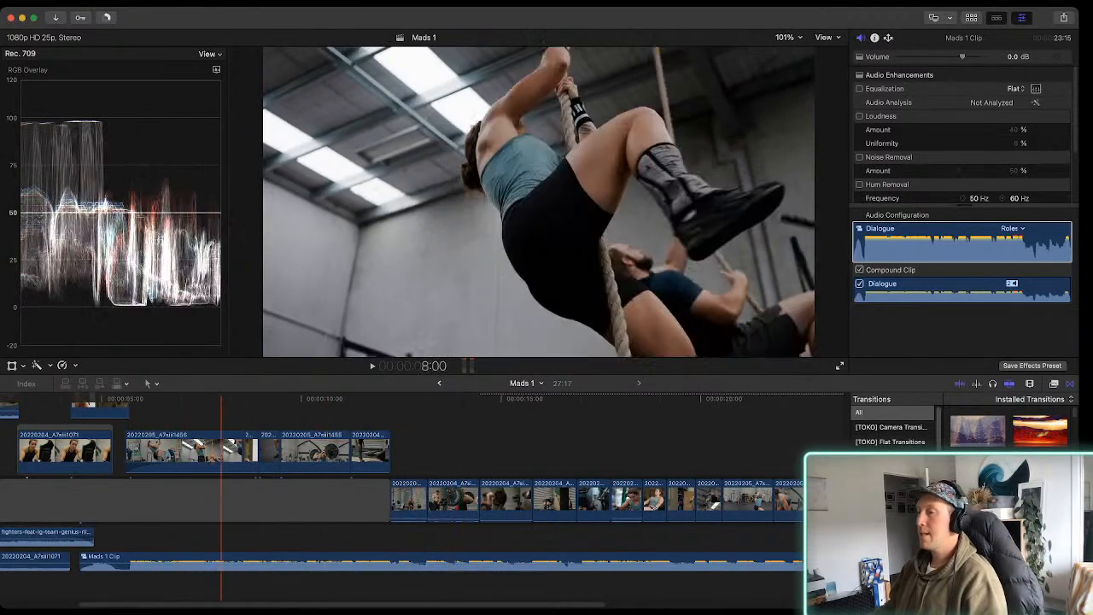
pyautogui.hscroll(-3, 410, 500)
pyautogui.press('space')
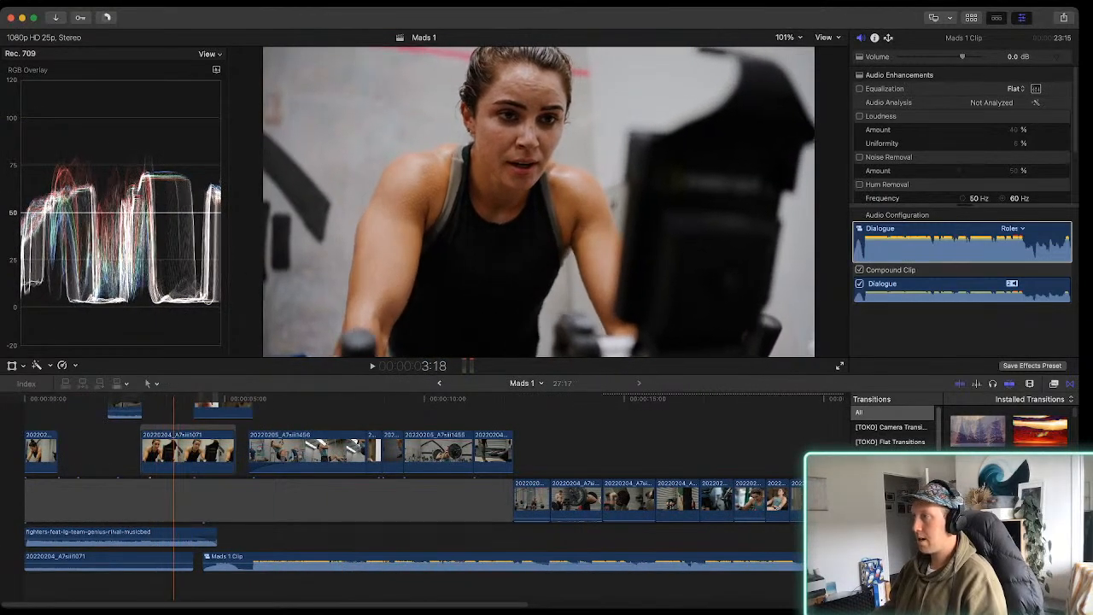
pyautogui.scroll(5, 410, 504)
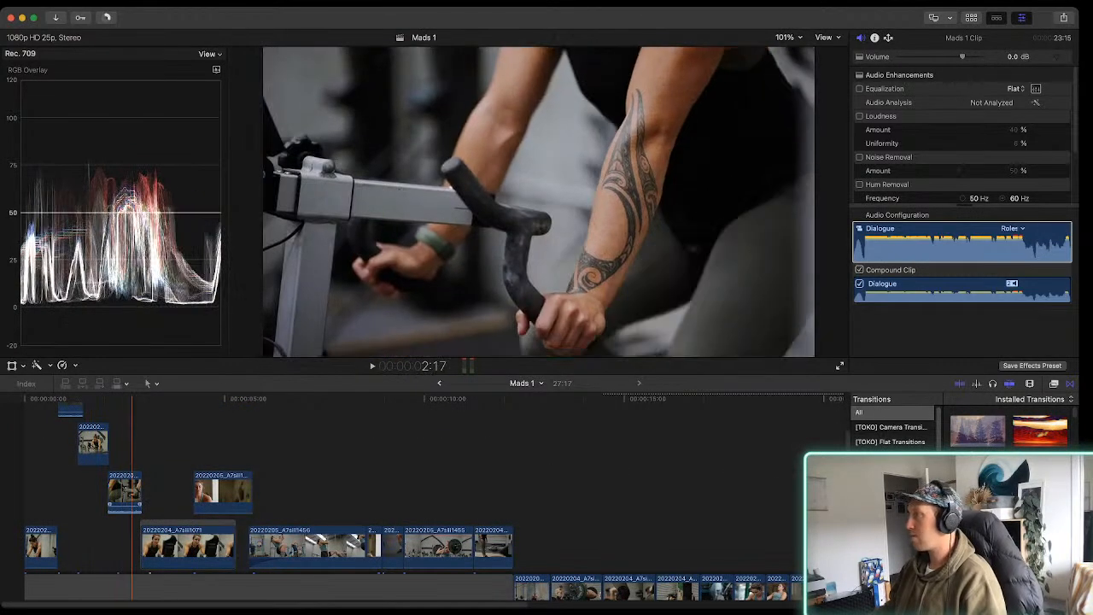
# Show the browser again and create a new empty project named The shed 2 in the Video 2 event
pyautogui.press('End')
pyautogui.press('ctrl+super+1')
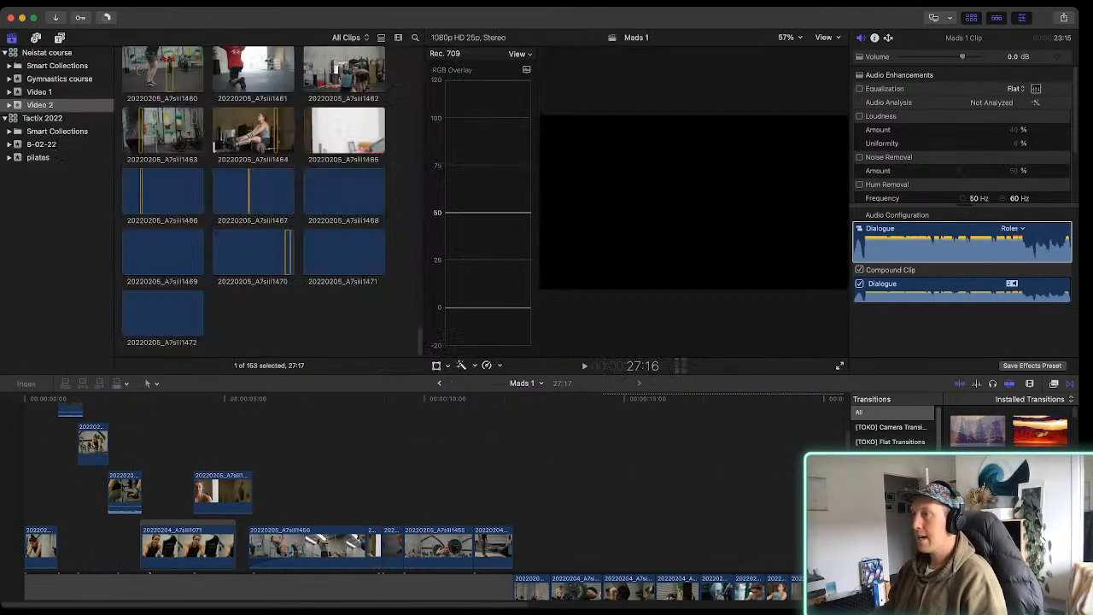
pyautogui.scroll(1, 254, 201)
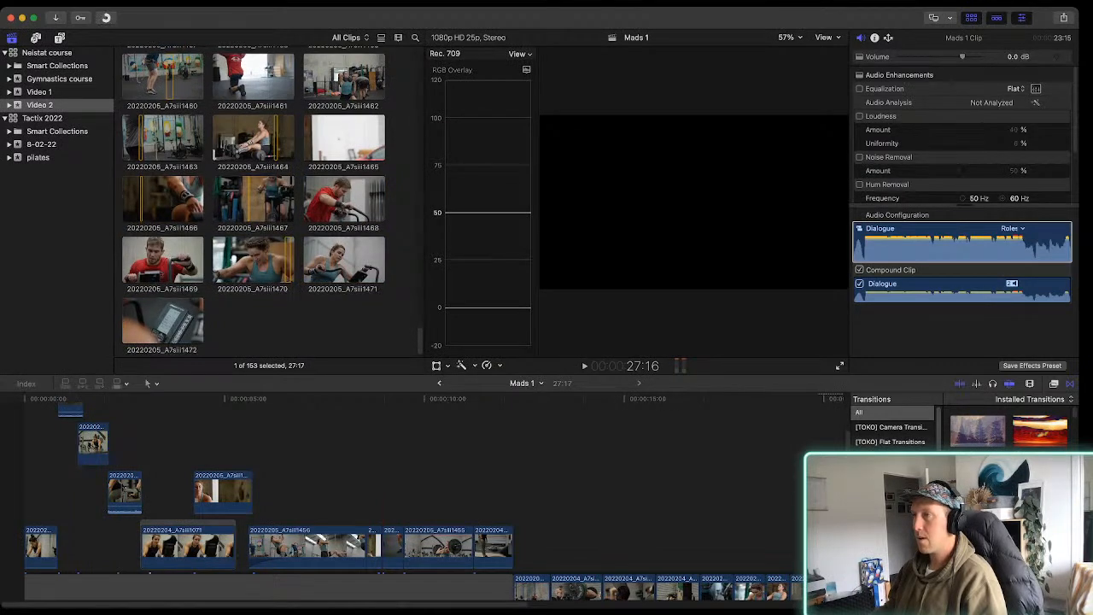
pyautogui.scroll(2, 254, 201)
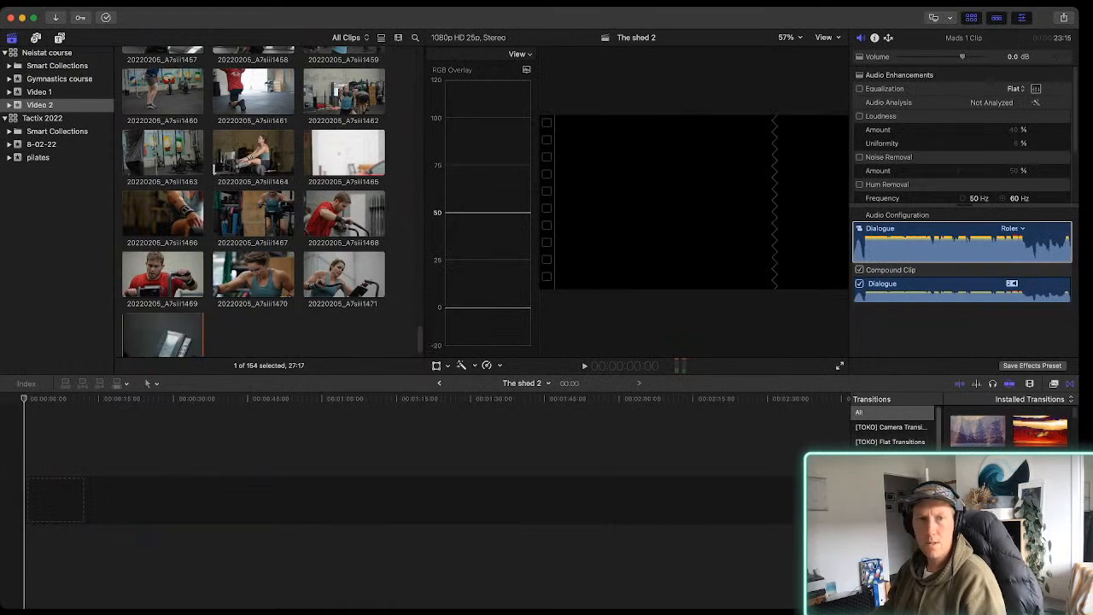
pyautogui.scroll(-1, 254, 201)
# Bring the came-for-war-the-prizefighter-musicbed track into the The shed 2 timeline and play it
pyautogui.press('super+Tab')
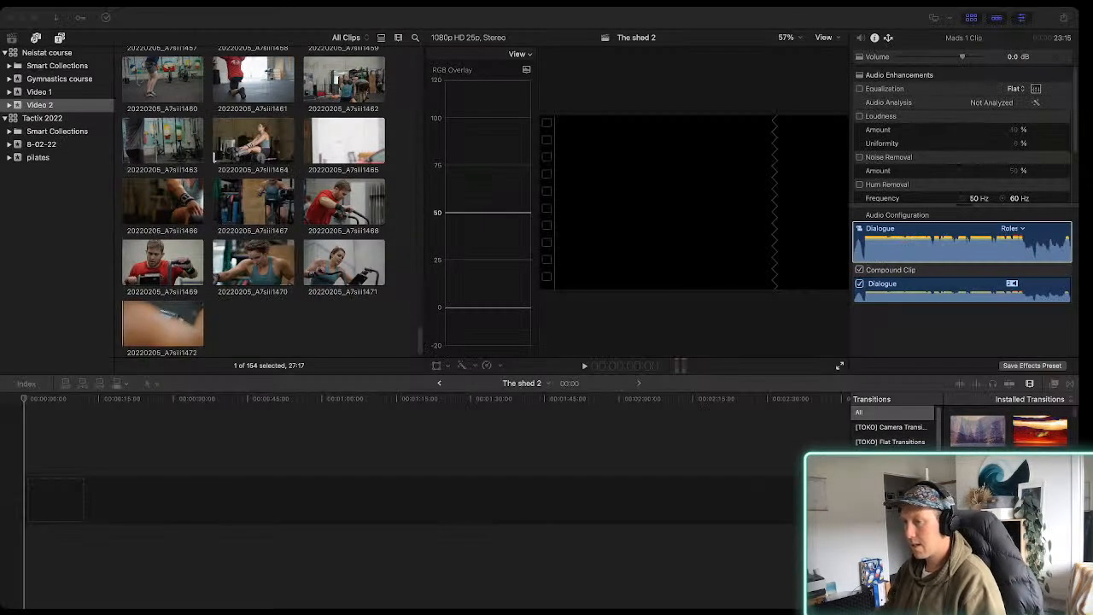
pyautogui.moveTo(3, 531); pyautogui.dragTo(119, 531)
pyautogui.press('space')
pyautogui.press('space')
# Find the drop in the music track, cut the track at 25:17, and delete the section before the cut
pyautogui.press('space')
pyautogui.press('super+equal')
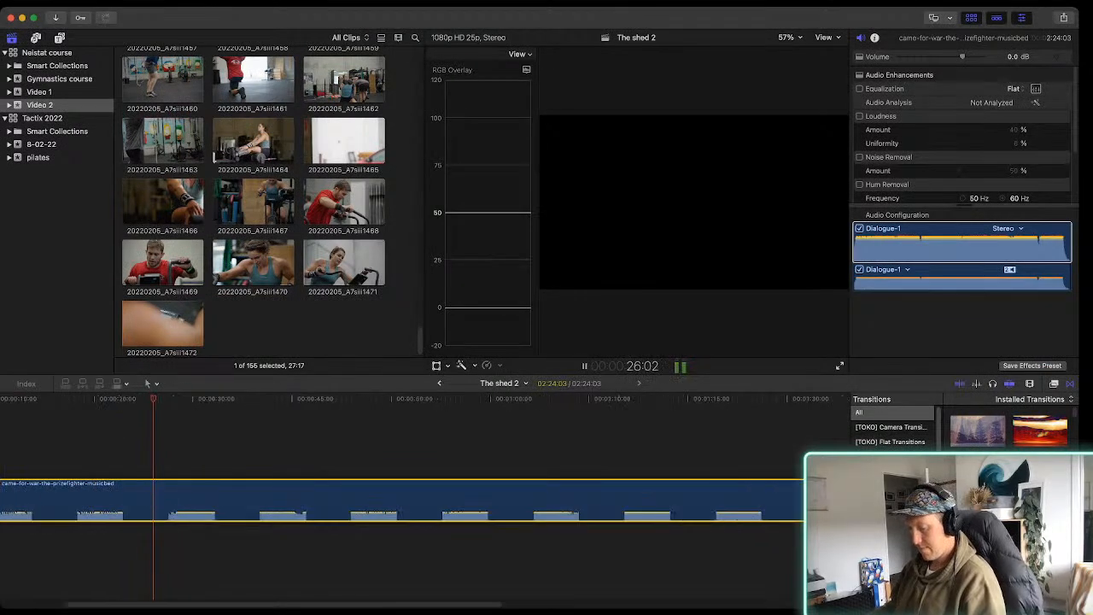
pyautogui.hscroll(-5, 248, 500)
pyautogui.press('space')
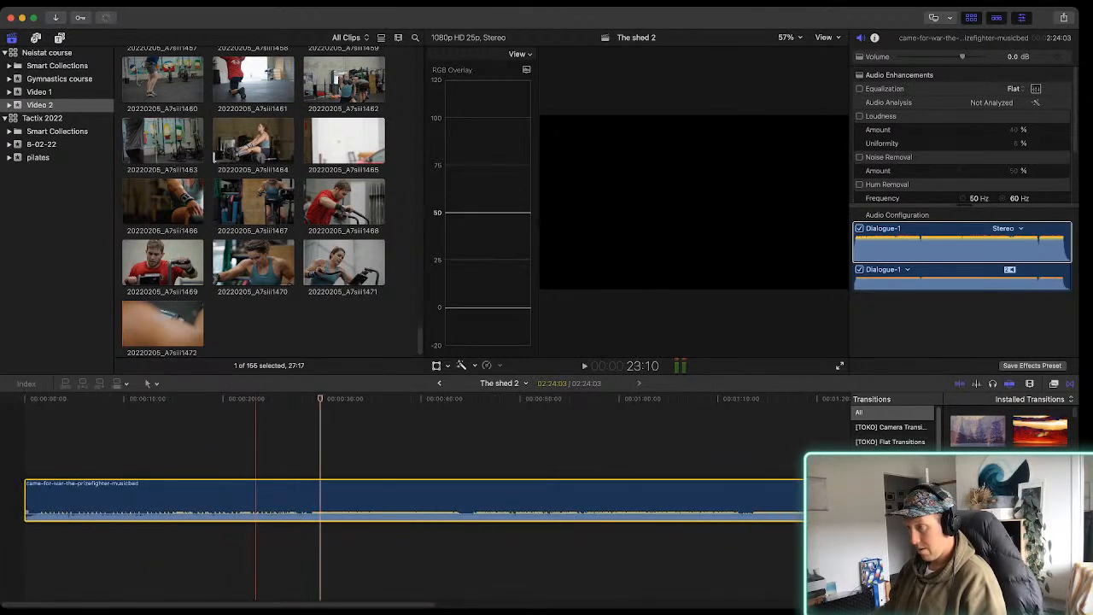
pyautogui.press('space')
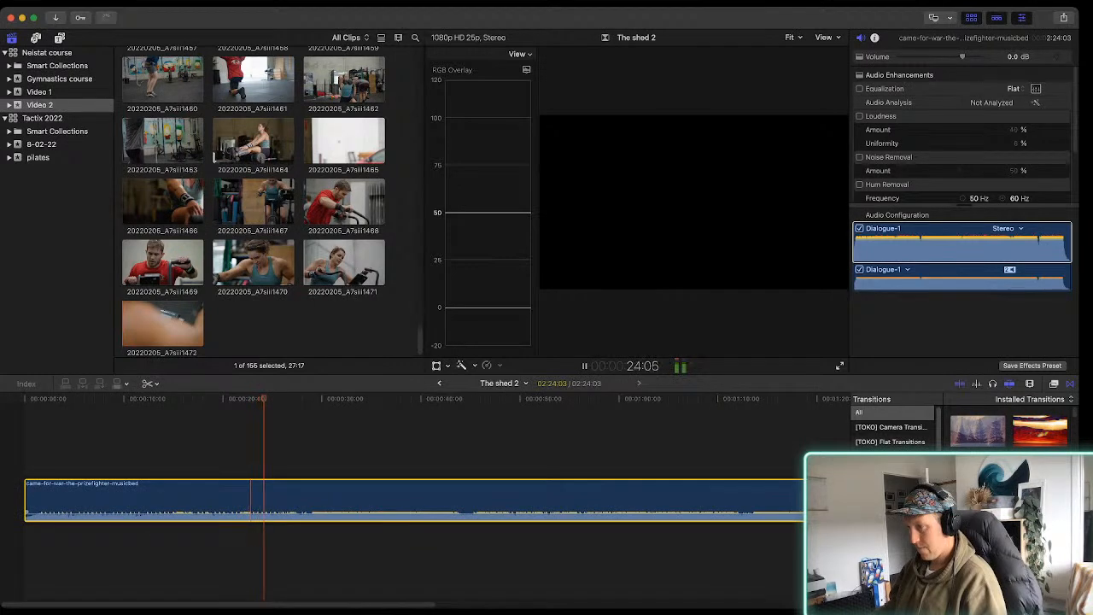
pyautogui.press('space')
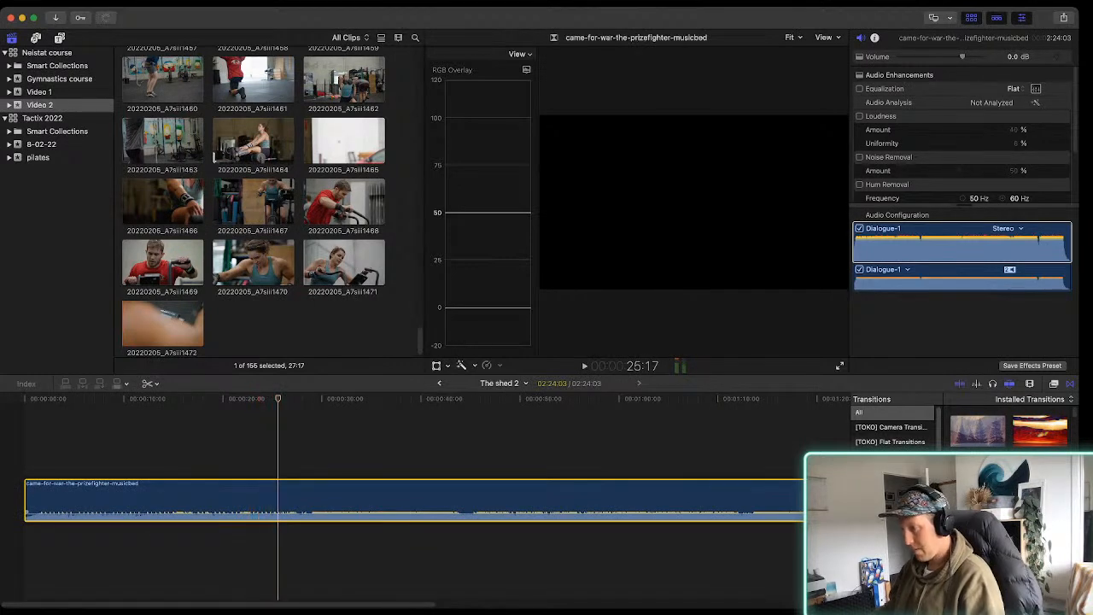
pyautogui.click(277, 500)
pyautogui.press('a')
pyautogui.click(264, 500)
pyautogui.press('Delete')
# Play the trimmed music from its start and listen for the first beats to cut on
pyautogui.press('Home')
pyautogui.press('space')
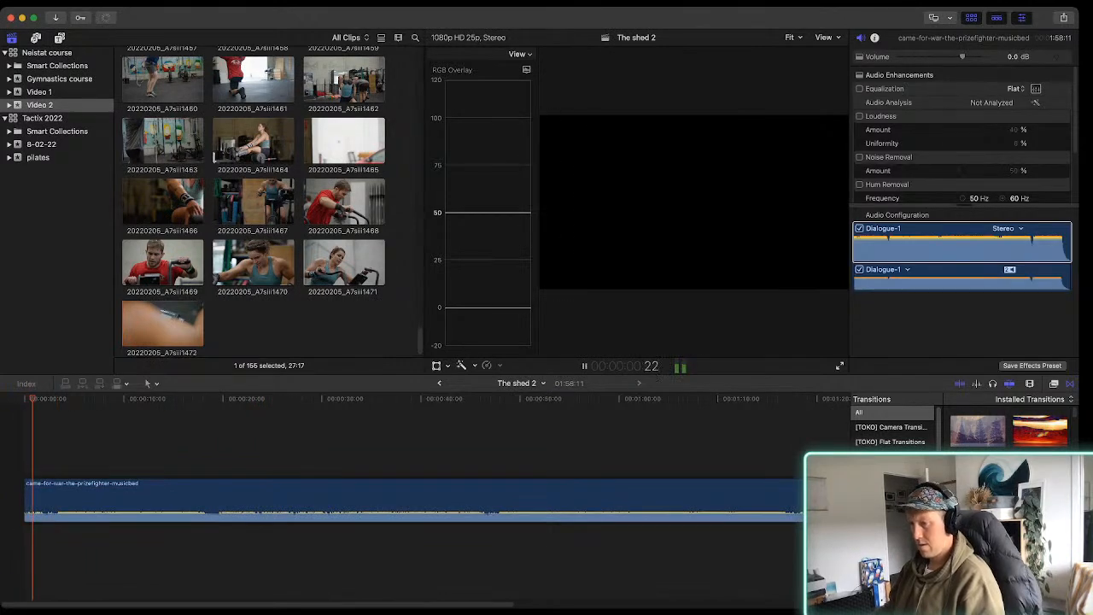
pyautogui.press('super+equal')
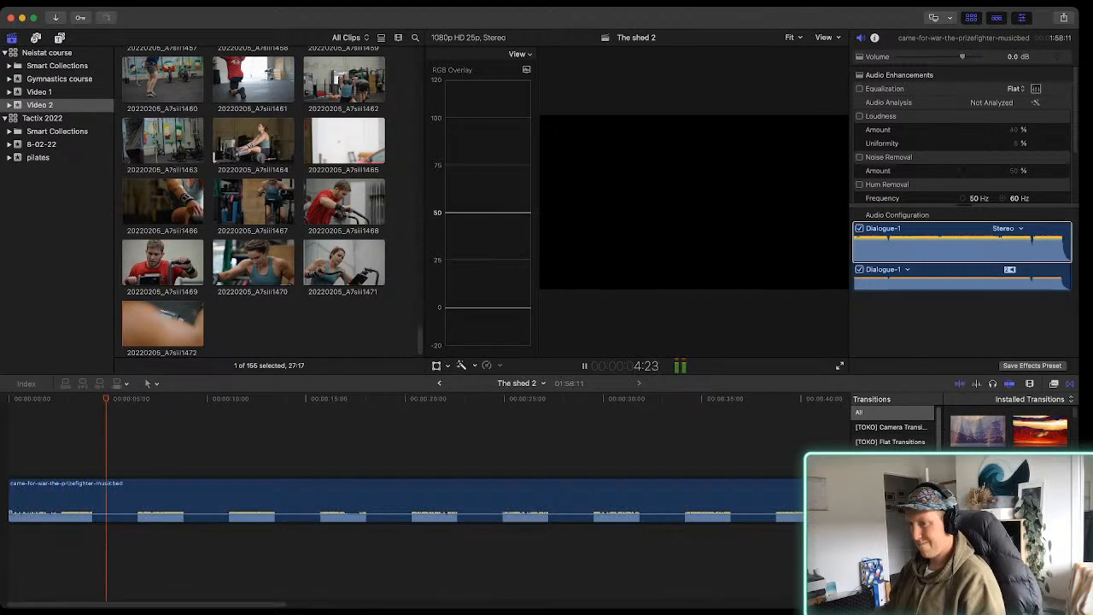
pyautogui.moveTo(25, 513); pyautogui.dragTo(28, 513)
pyautogui.press('Home')
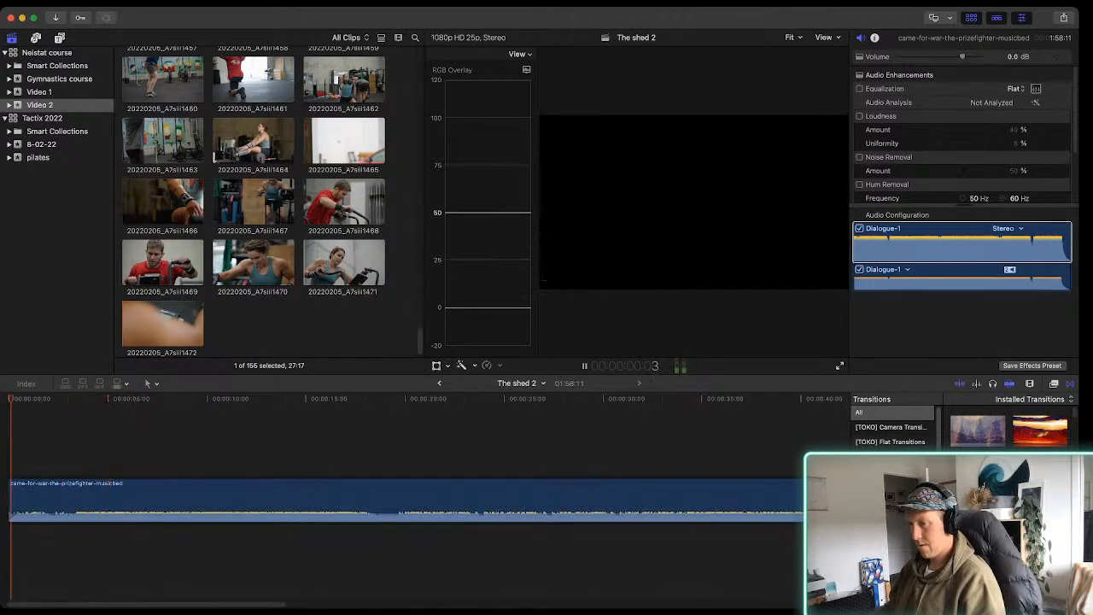
pyautogui.press('space')
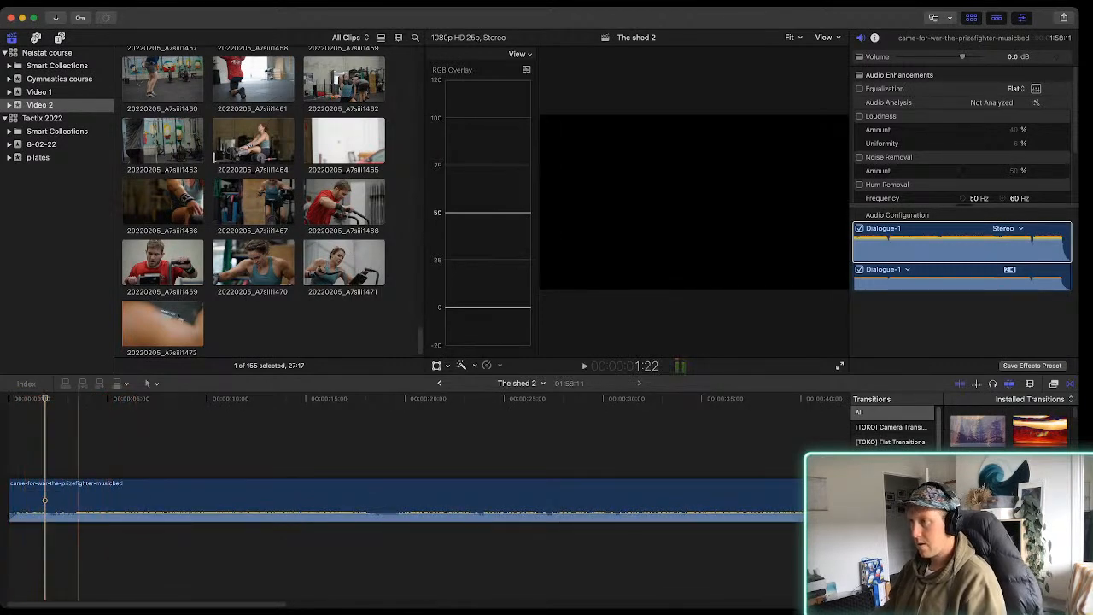
# Mark a 01:12 range in clip 20220205_A7siii1468 and connect it above the music at 1:22
pyautogui.click(169, 265)
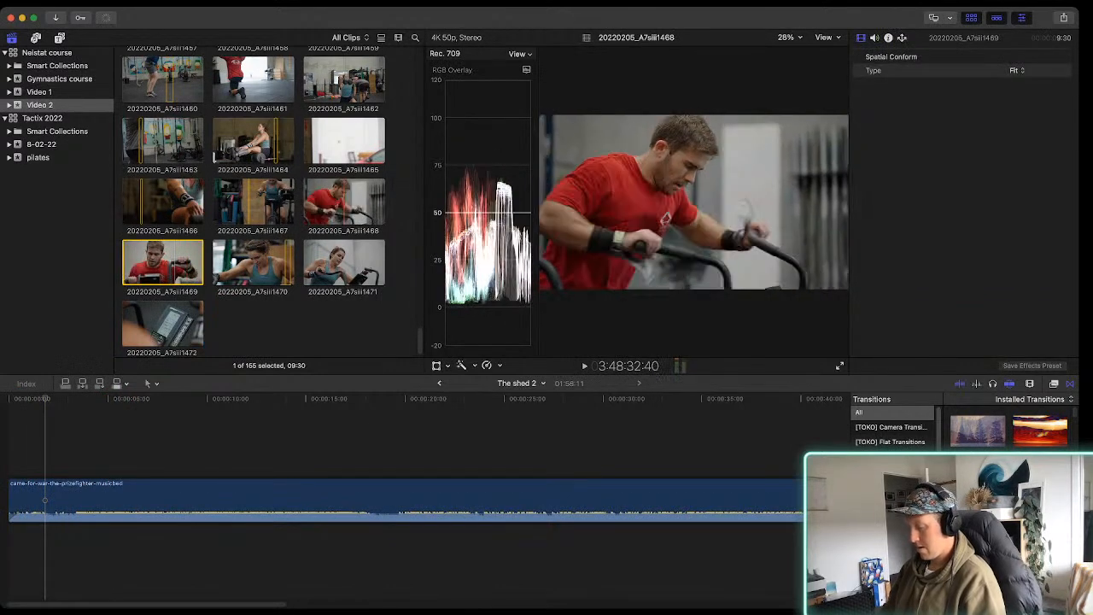
pyautogui.press('i')
pyautogui.press('space')
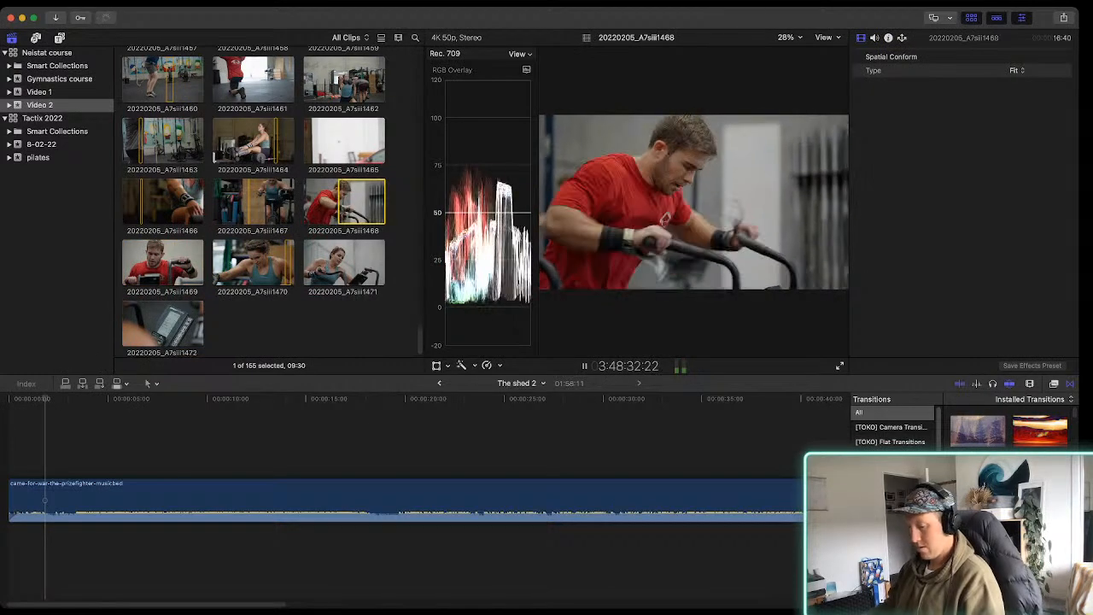
pyautogui.press('o')
pyautogui.press('q')
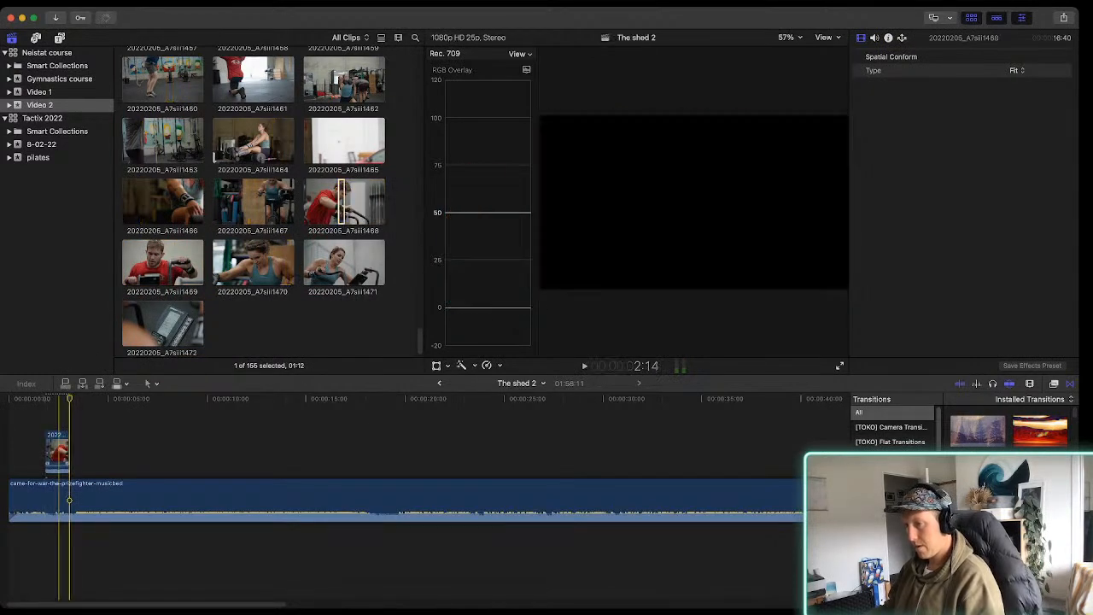
# Move the rowing-arm clip to the start of the primary storyline and attach the music beneath it as a connected track
pyautogui.click(69, 500)
pyautogui.moveTo(59, 453); pyautogui.dragTo(19, 503)
pyautogui.moveTo(64, 501); pyautogui.dragTo(20, 516)
pyautogui.press('space')
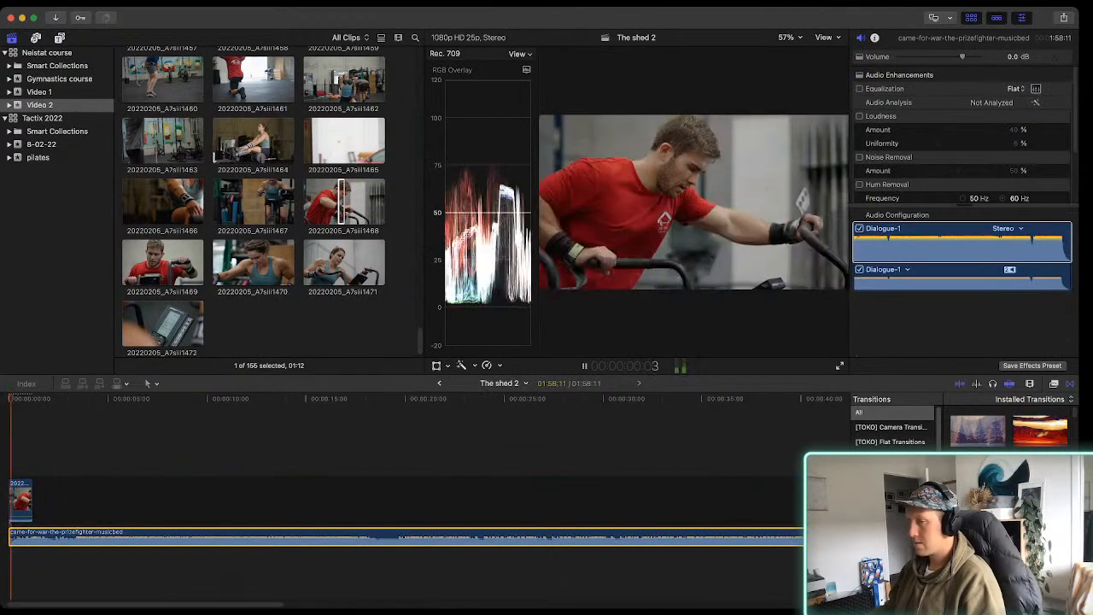
# Extend the end of the first clip to a duration of 1:38 and play it against the music
pyautogui.press('space')
pyautogui.moveTo(31, 502); pyautogui.dragTo(42, 502)
pyautogui.press('space')
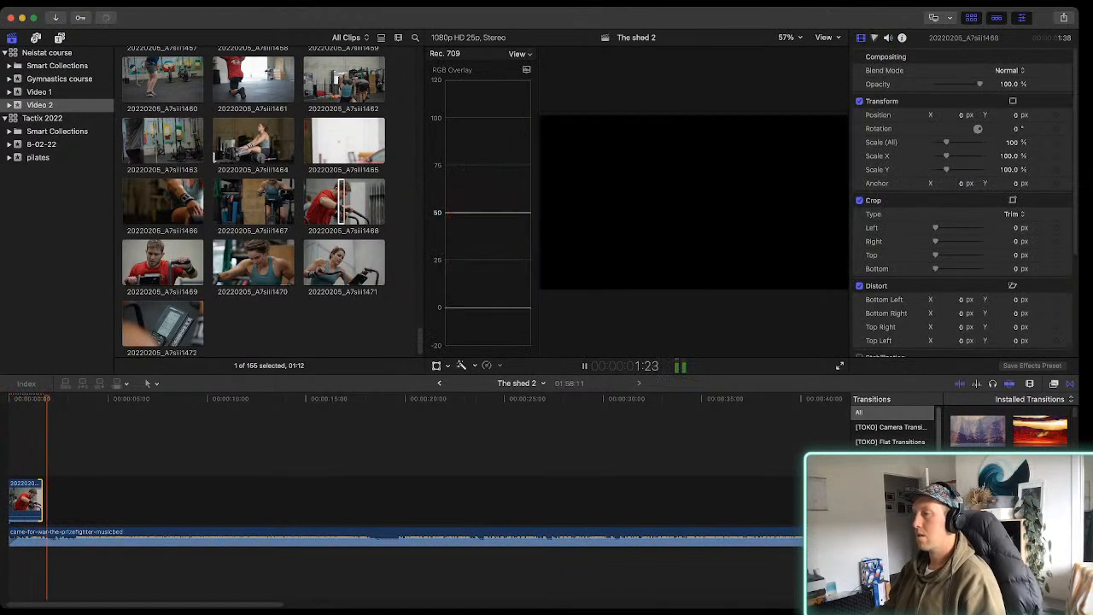
pyautogui.press('space')
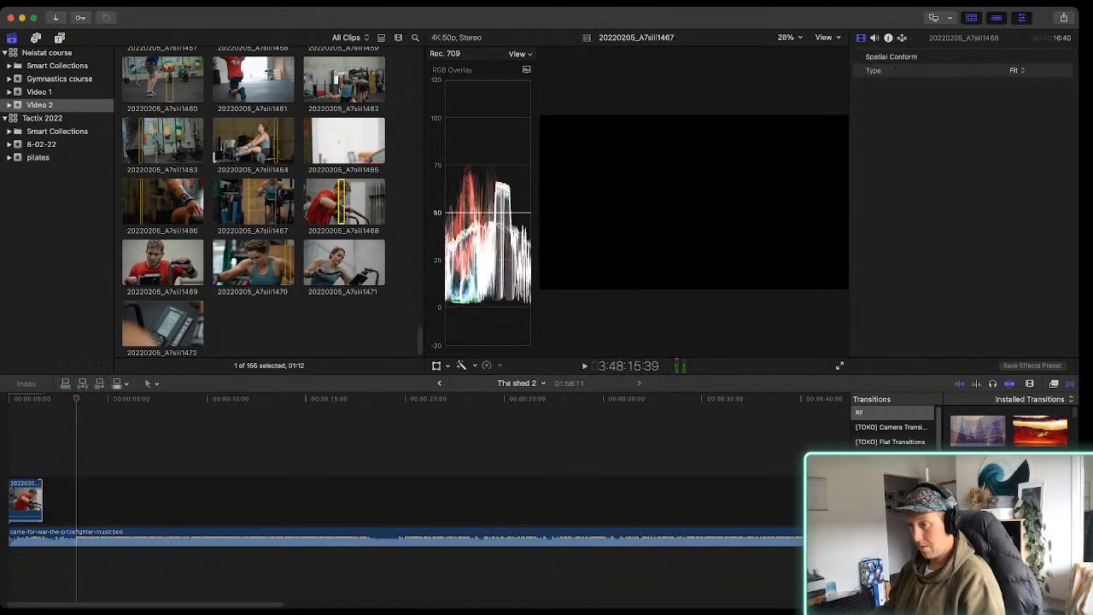
# Browse the Video 2 footage and mark a 01:46 range in clip 20220204_A7siii1131 of the shirtless lifter
pyautogui.press('super+equal')
pyautogui.press('super+equal')
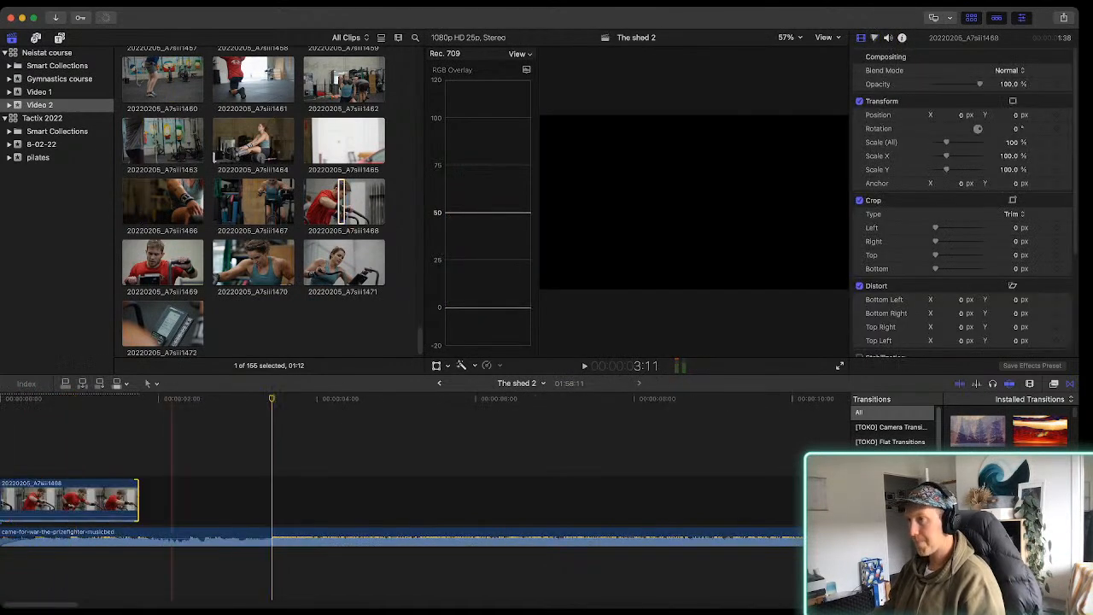
pyautogui.scroll(10, 252, 202)
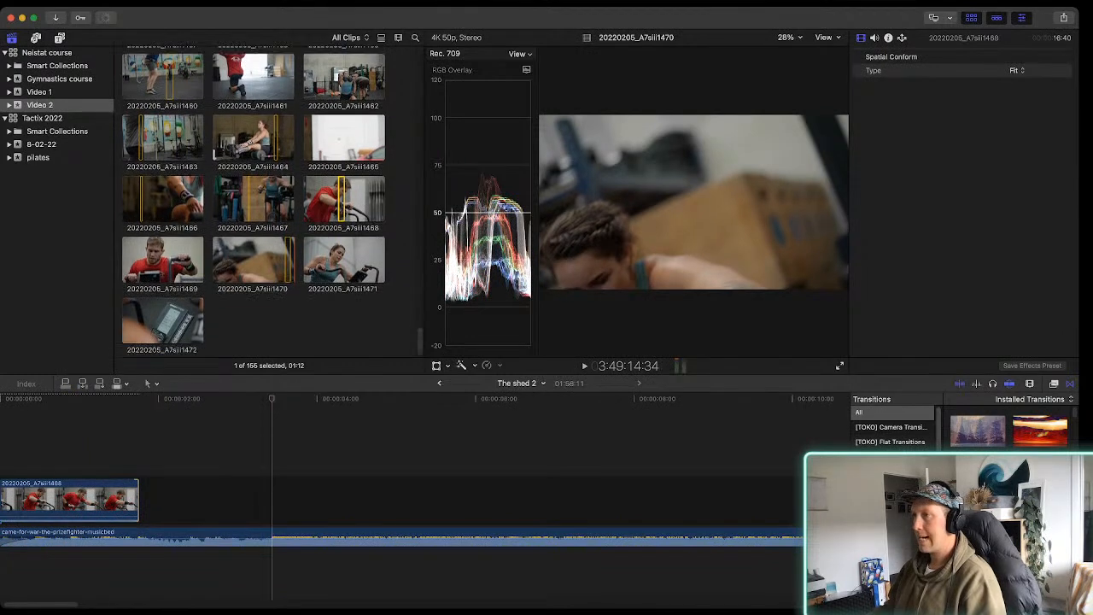
pyautogui.scroll(15, 368, 239)
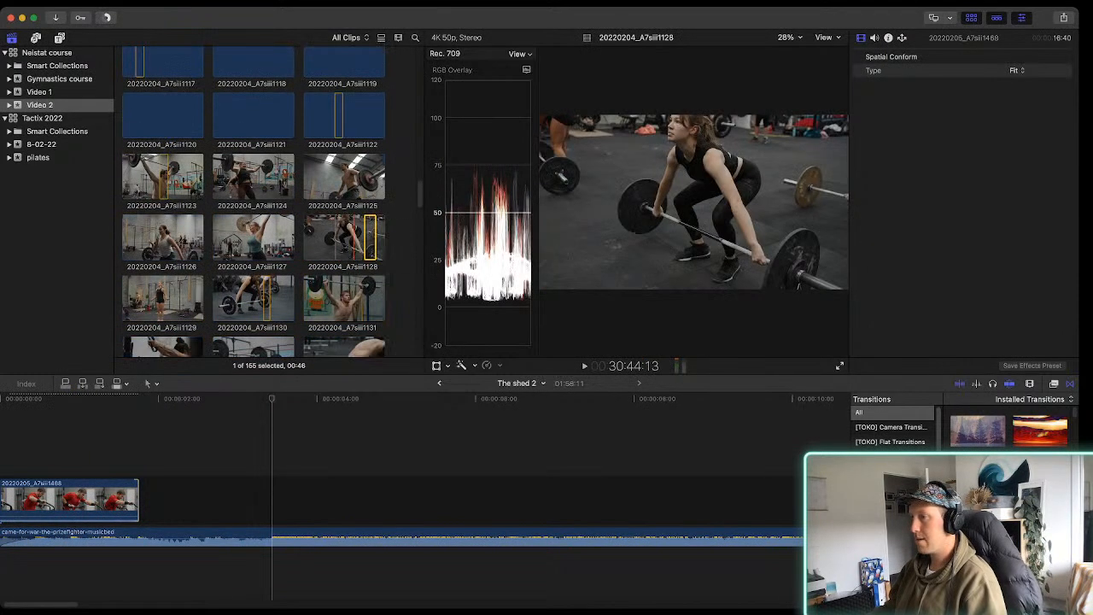
pyautogui.scroll(-2, 357, 295)
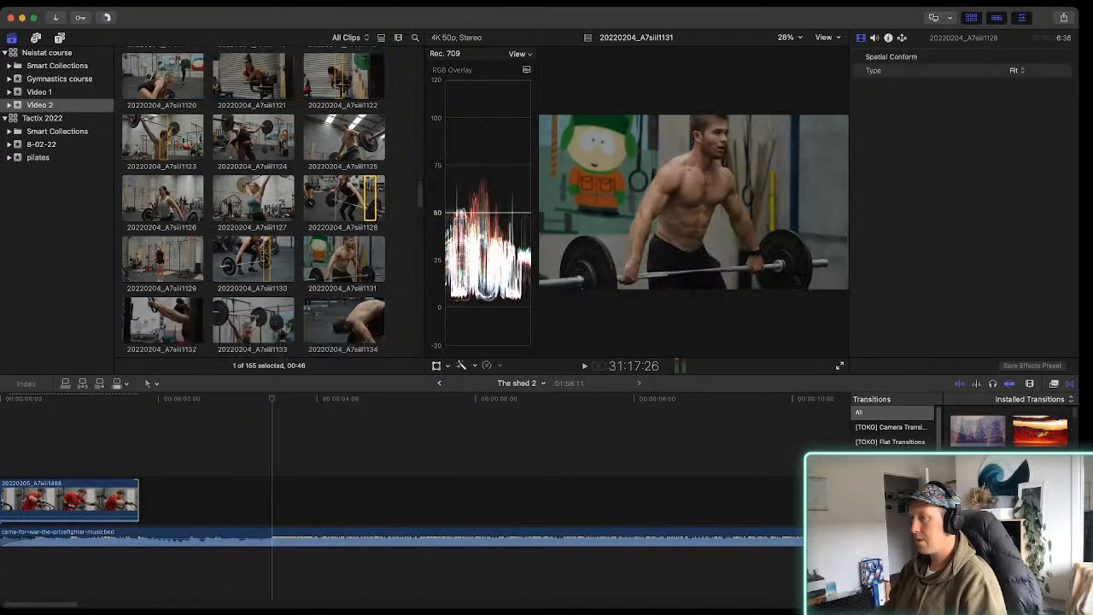
pyautogui.click(343, 237)
pyautogui.press('space')
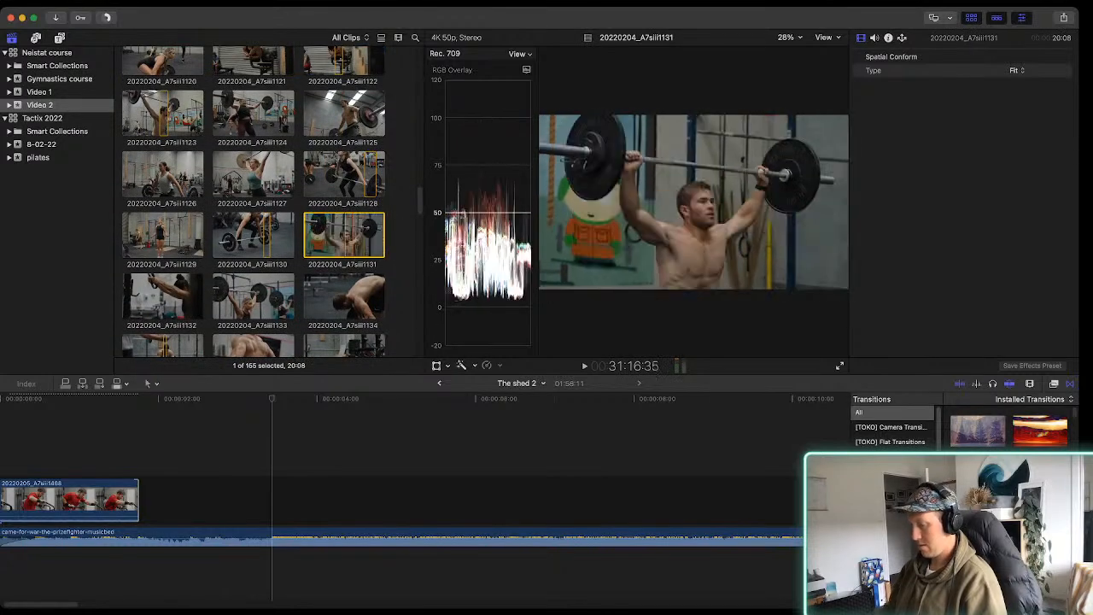
pyautogui.press('i')
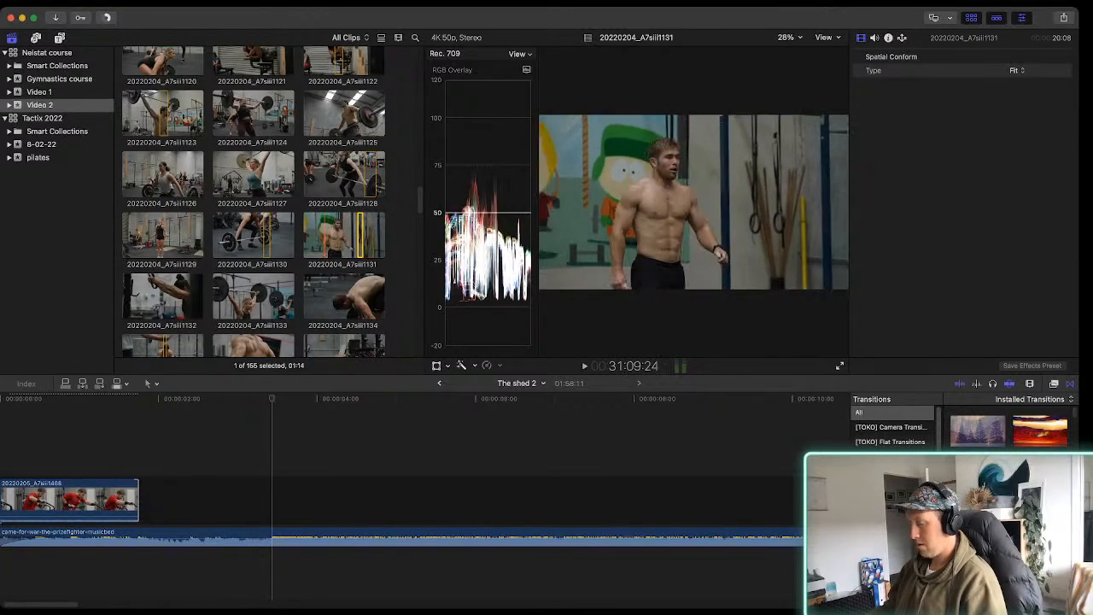
pyautogui.press('space')
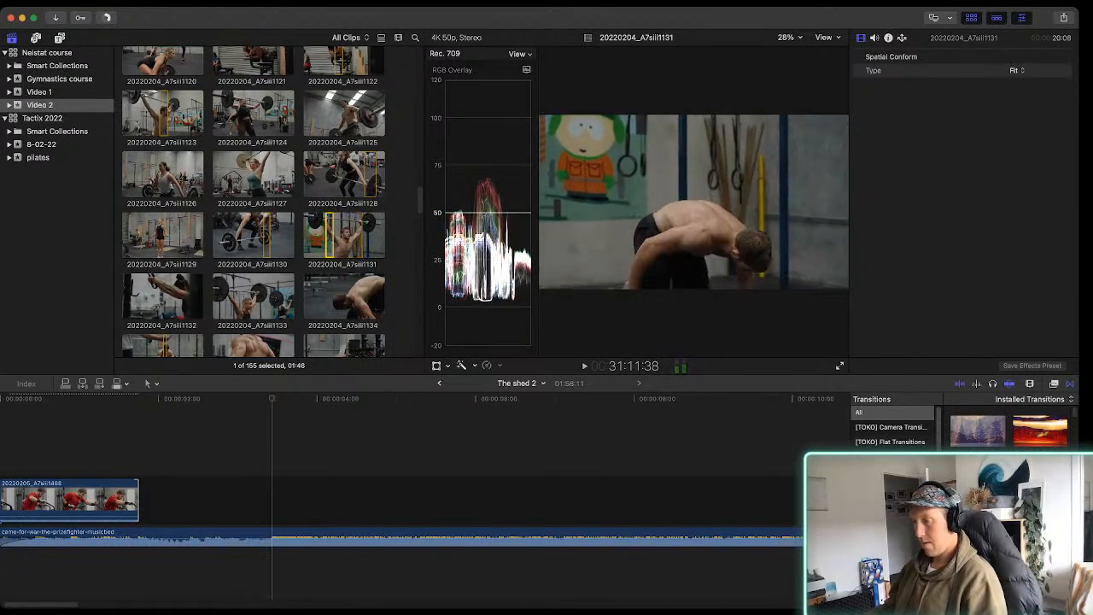
# Place the marked 20220204_A7siii1131 range directly after the first clip and delete the gap left behind it
pyautogui.press('q')
pyautogui.moveTo(301, 453); pyautogui.dragTo(210, 500)
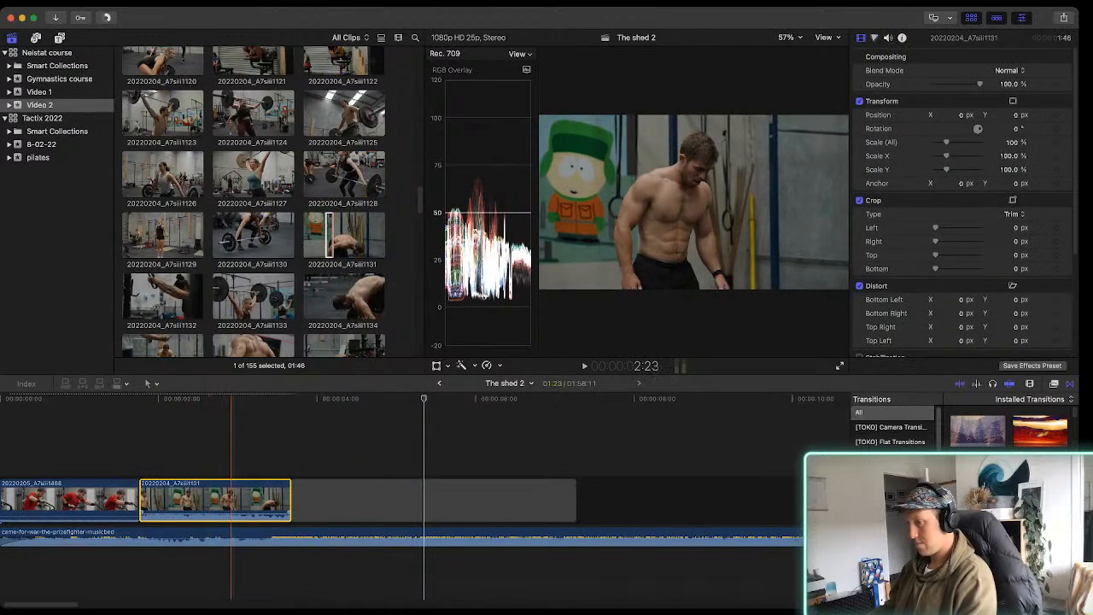
pyautogui.click(330, 500)
pyautogui.press('Delete')
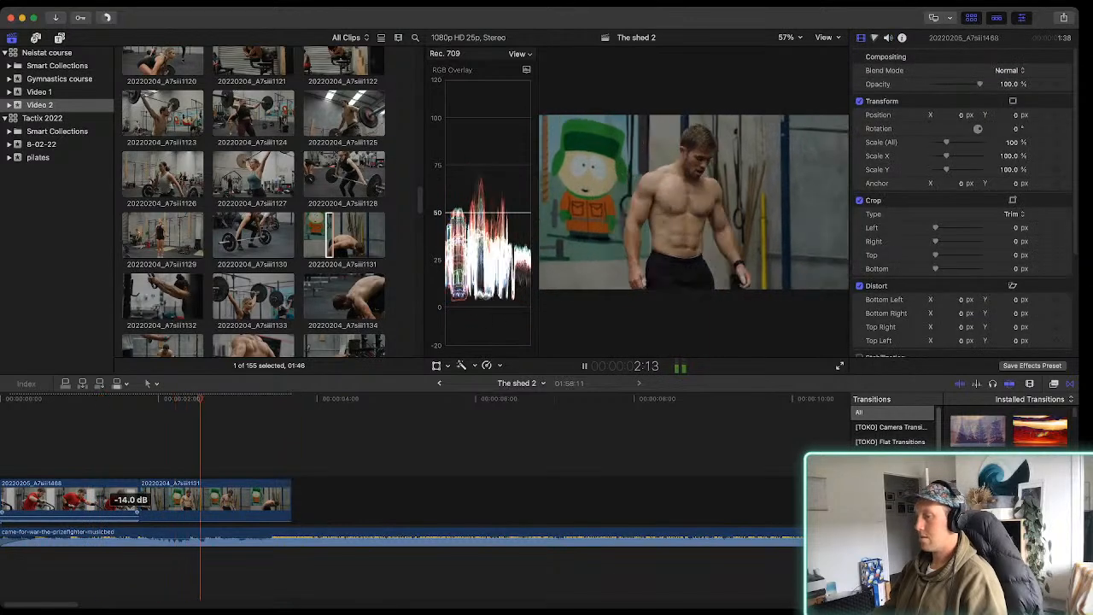
# Slow the 20220204_A7siii1131 timeline clip to 50% speed and play it with the music
pyautogui.click(189, 501)
pyautogui.press('space')
pyautogui.hotkey('shift', 's')
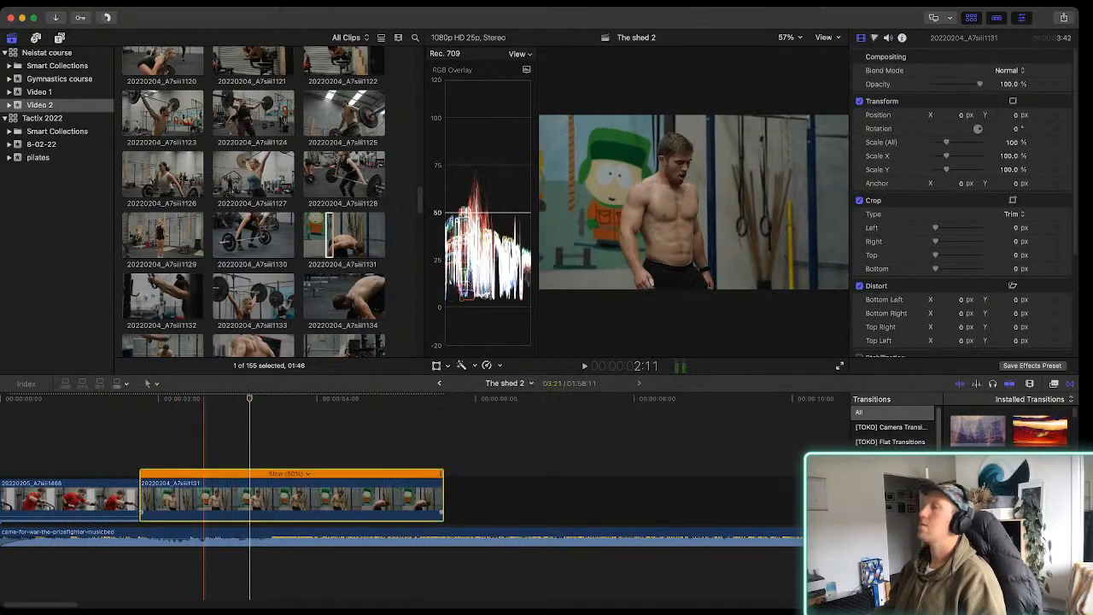
pyautogui.press('space')
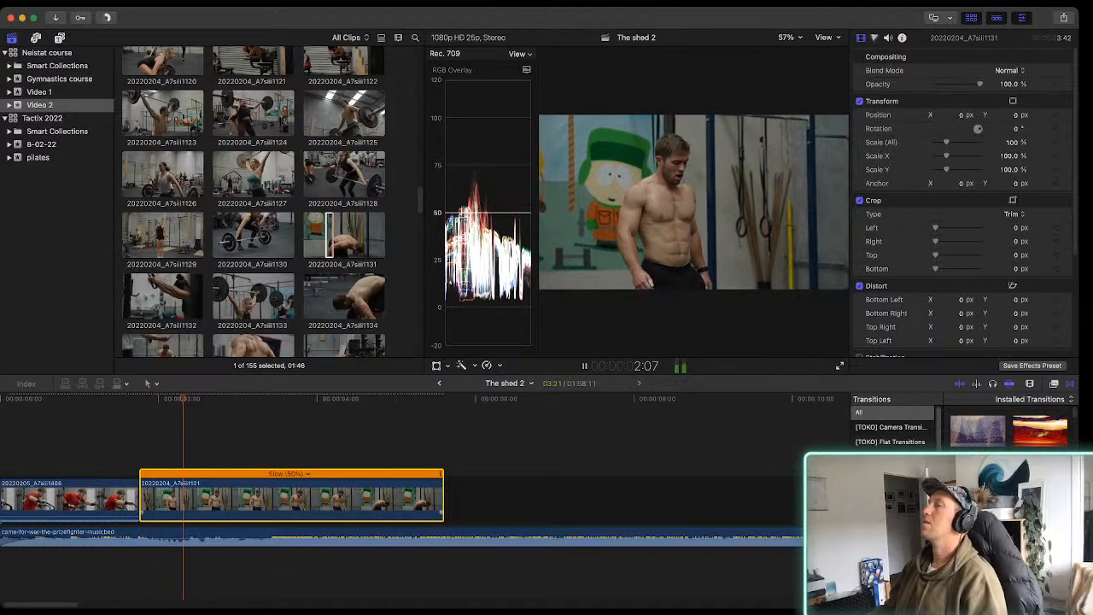
# Trim the end of the slowed 20220204_A7siii1131 timeline clip to a duration of 1:34
pyautogui.press('space')
pyautogui.moveTo(443, 474); pyautogui.dragTo(272, 474)
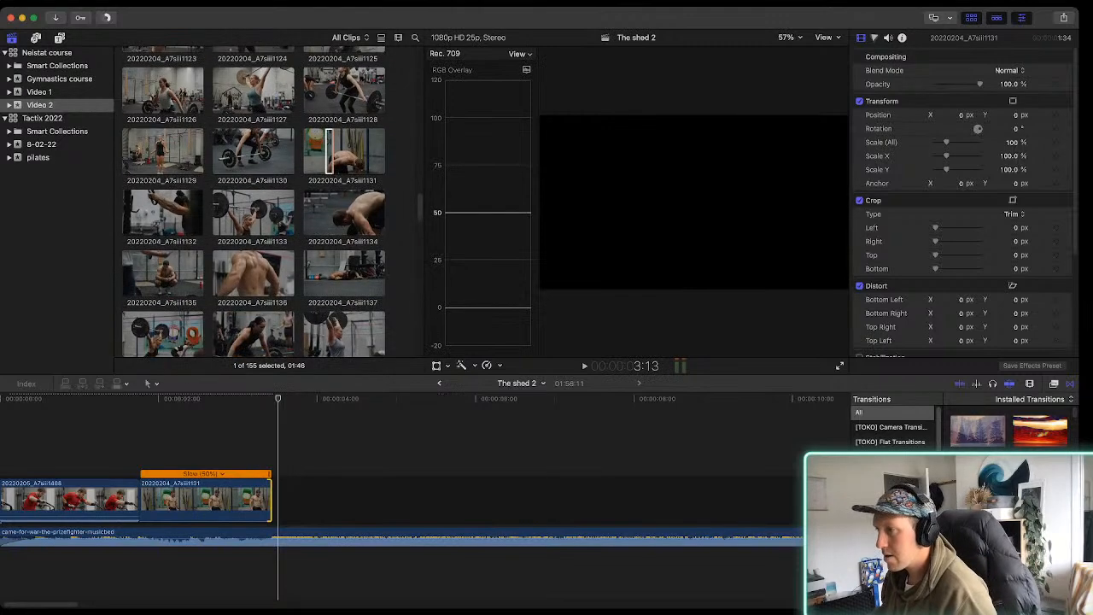
# Mark a 00:35 range in clip 20220204_A7siii1135 of the crouching athlete and append it to the timeline
pyautogui.scroll(1, 253, 205)
pyautogui.moveTo(163, 280); pyautogui.dragTo(167, 280)
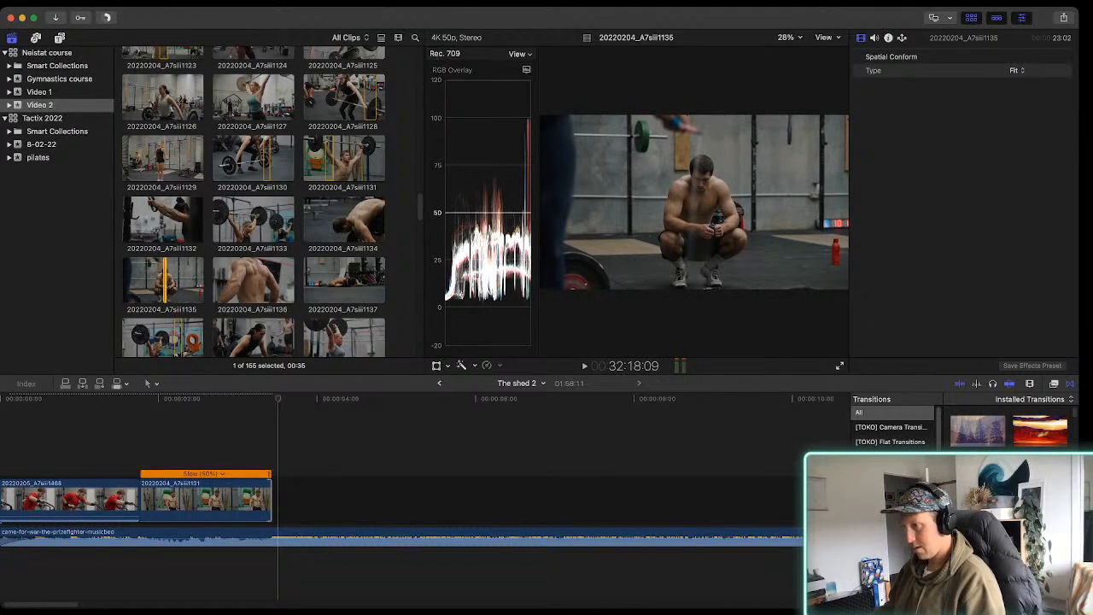
pyautogui.press('e')
# Slow the 20220204_A7siii1135 timeline clip to 50% speed and play it
pyautogui.click(291, 501)
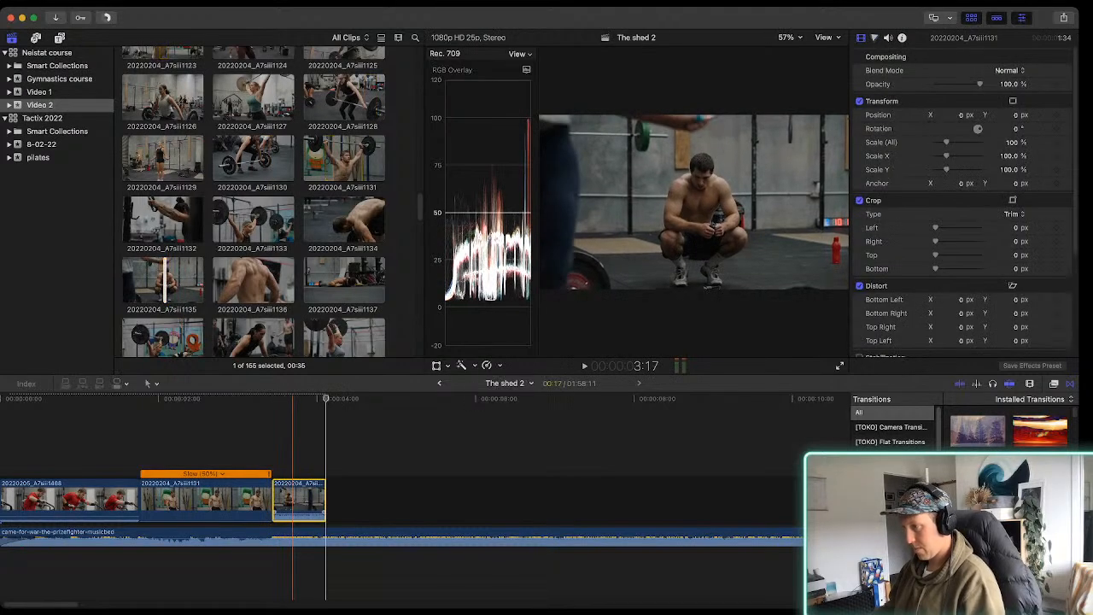
pyautogui.press('super+r')
pyautogui.press('space')
pyautogui.press('space')
# Move the slowed 20220204_A7siii1135 clip directly after the first clip and delete the 20220204_A7siii1131 clip from the timeline
pyautogui.moveTo(305, 500); pyautogui.dragTo(164, 501)
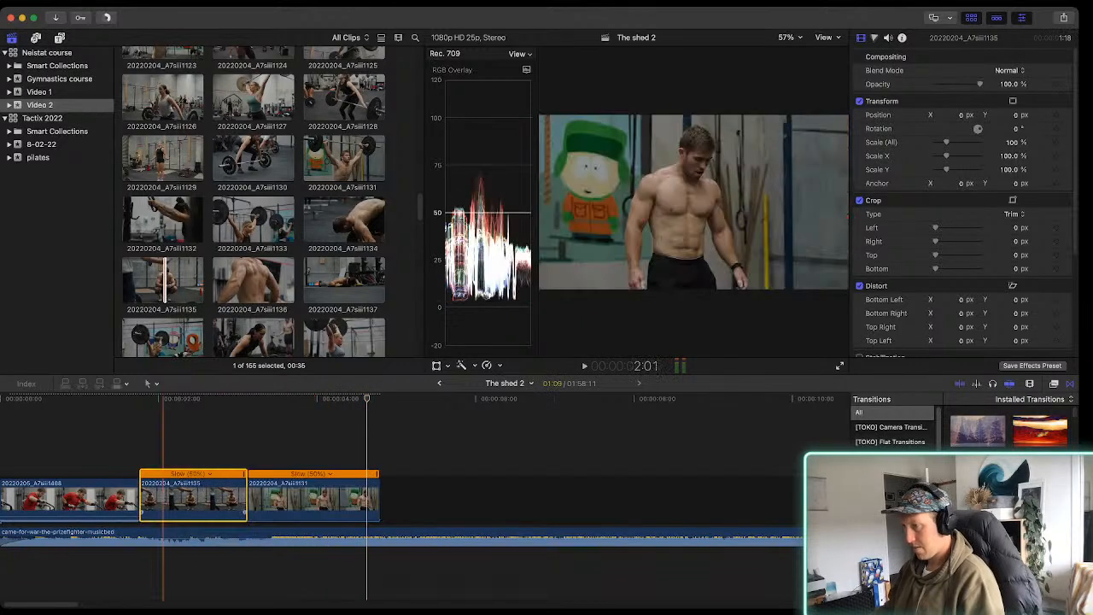
pyautogui.click(278, 500)
pyautogui.press('Delete')
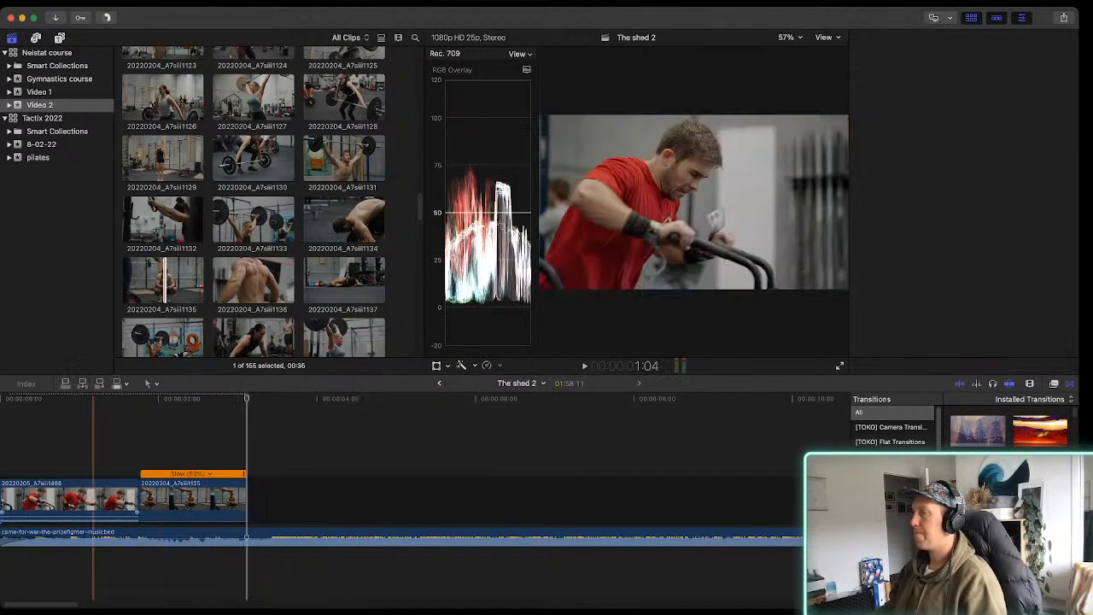
# Extend the start of the 20220204_A7siii1135 clip to a duration of 1:32, playing the cut against the music
pyautogui.press('space')
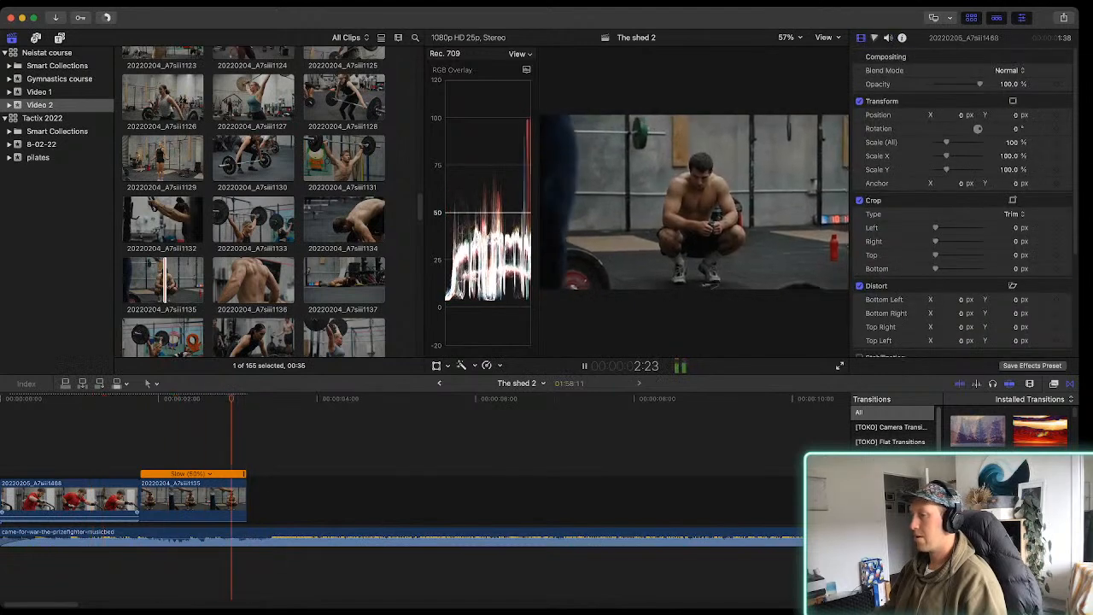
pyautogui.press('space')
pyautogui.press('space')
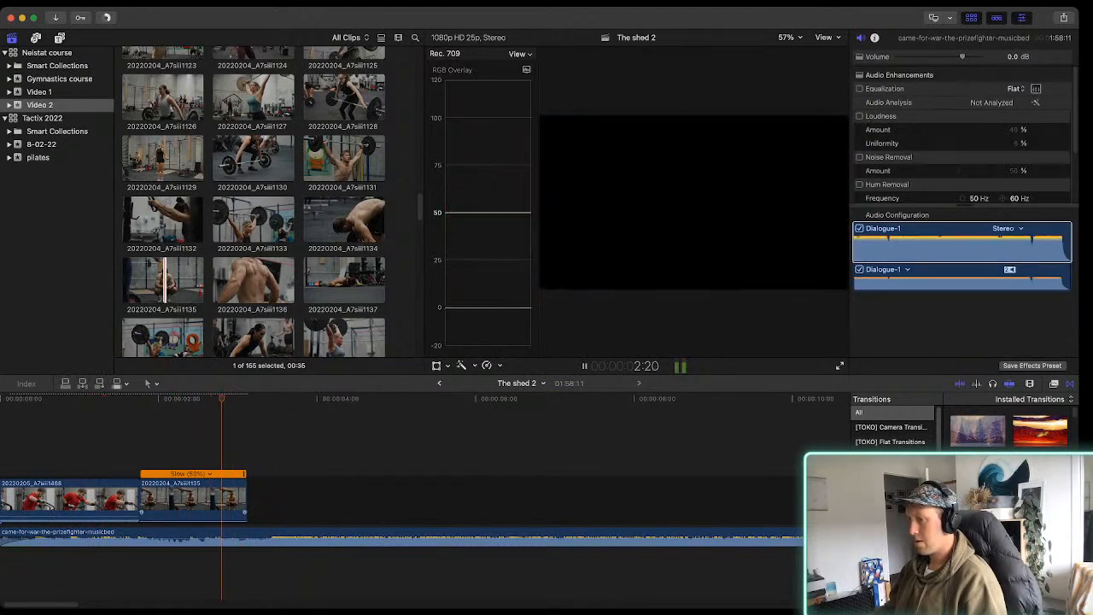
pyautogui.press('space')
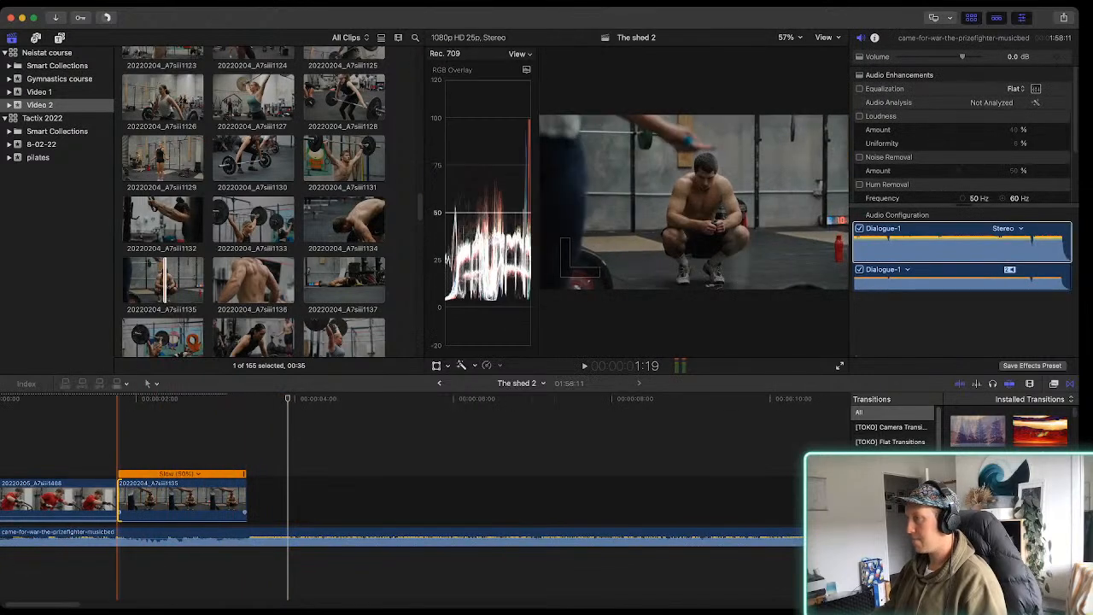
pyautogui.press('space')
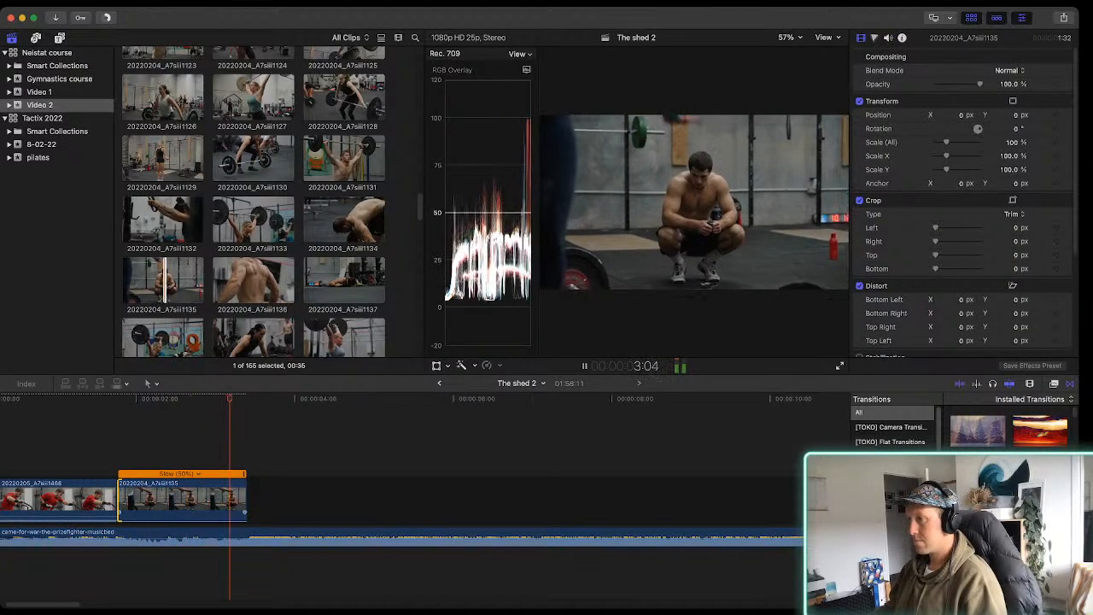
pyautogui.press('space')
# Browse the Video 2 footage, mark a 00:26 range in squat clip 20220204_A7siii1116, and connect it at the playhead
pyautogui.scroll(-1, 324, 205)
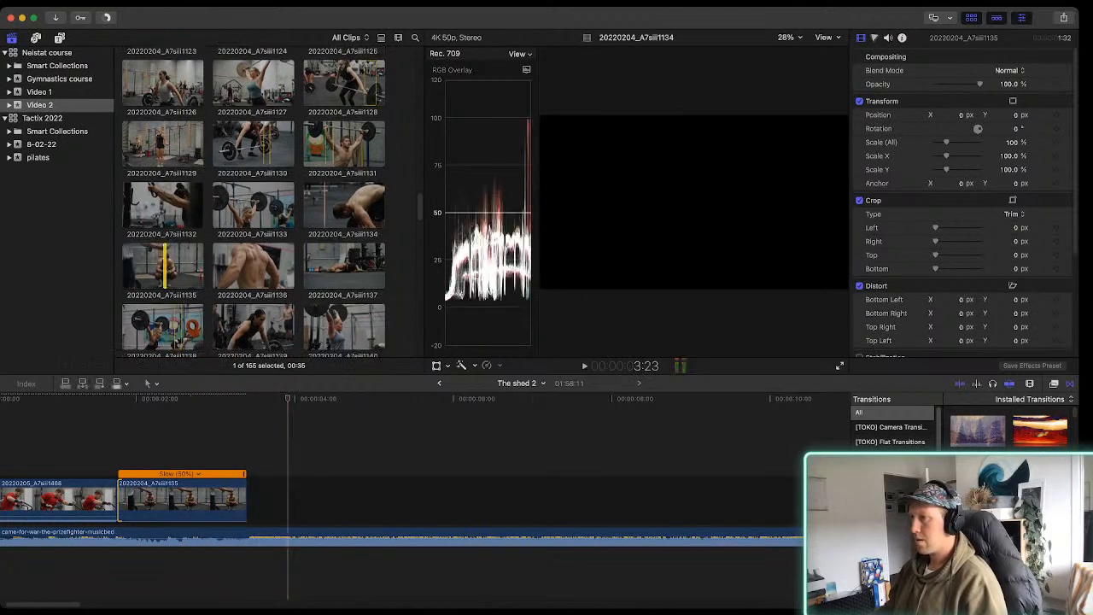
pyautogui.click(340, 205)
pyautogui.scroll(6, 340, 205)
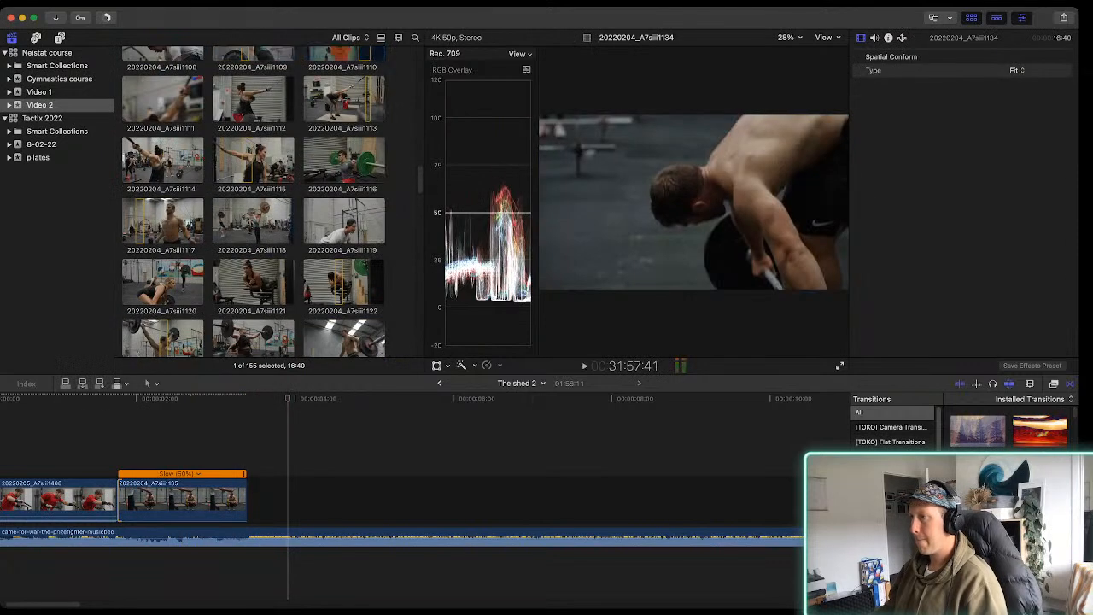
pyautogui.scroll(4, 342, 222)
pyautogui.click(344, 237)
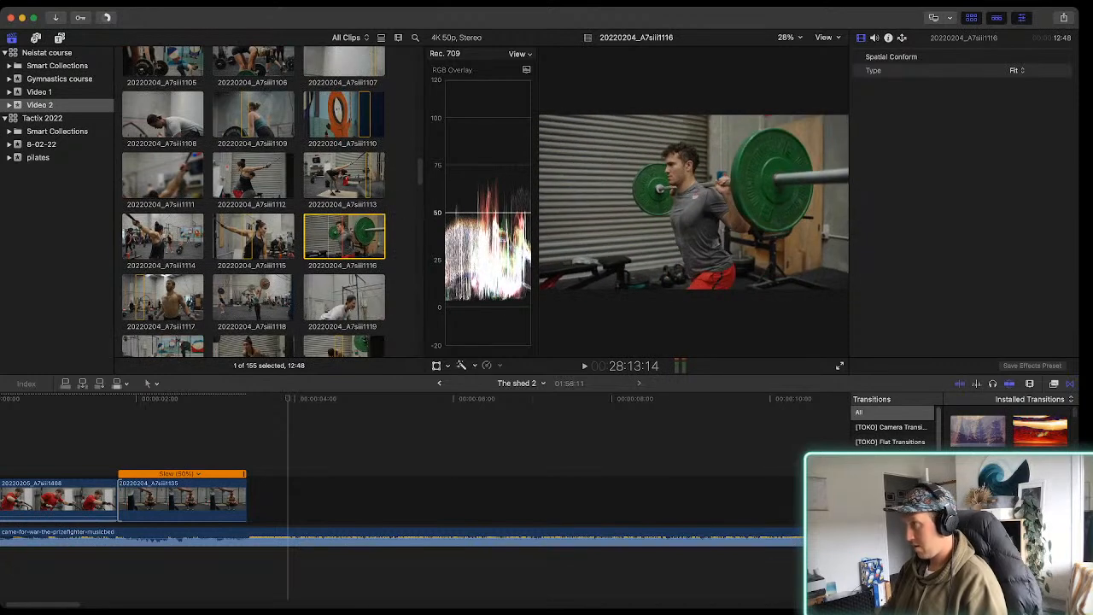
pyautogui.press('space')
pyautogui.press('q')
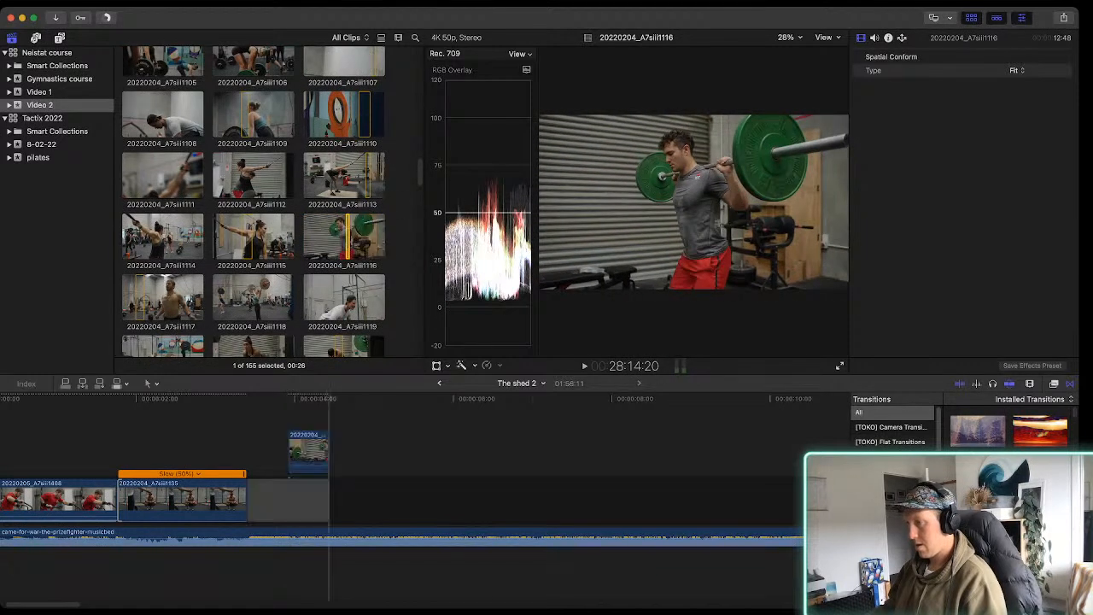
# Move the connected 20220204_A7siii1116 clip into the main storyline and delete the gap before it
pyautogui.moveTo(318, 450); pyautogui.dragTo(320, 499)
pyautogui.click(306, 501)
pyautogui.press('Delete')
pyautogui.click(263, 500)
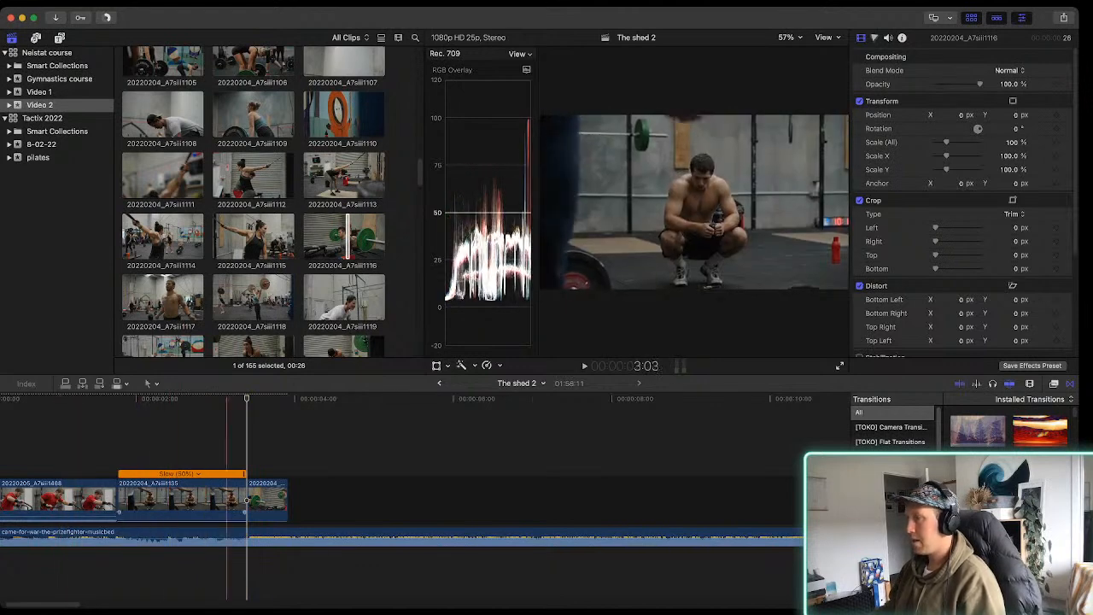
# Mark a 00:49 range in clip 20220204_A7siii1119 of the overhead lift and place it between the 20220204_A7siii1135 and 20220204_A7siii1116 clips
pyautogui.scroll(-2, 253, 202)
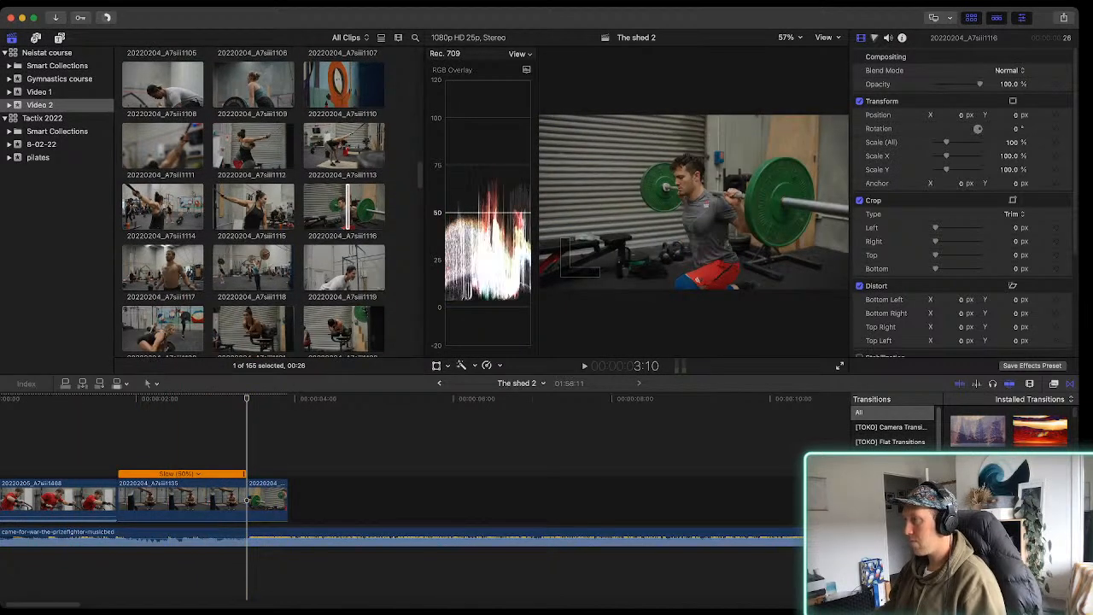
pyautogui.click(344, 269)
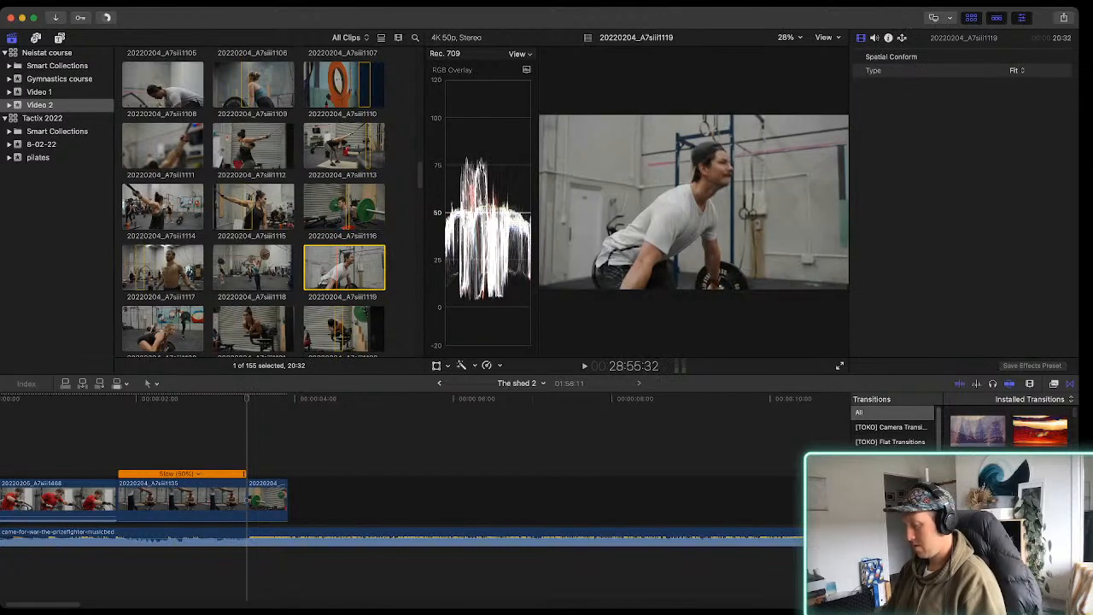
pyautogui.press('space')
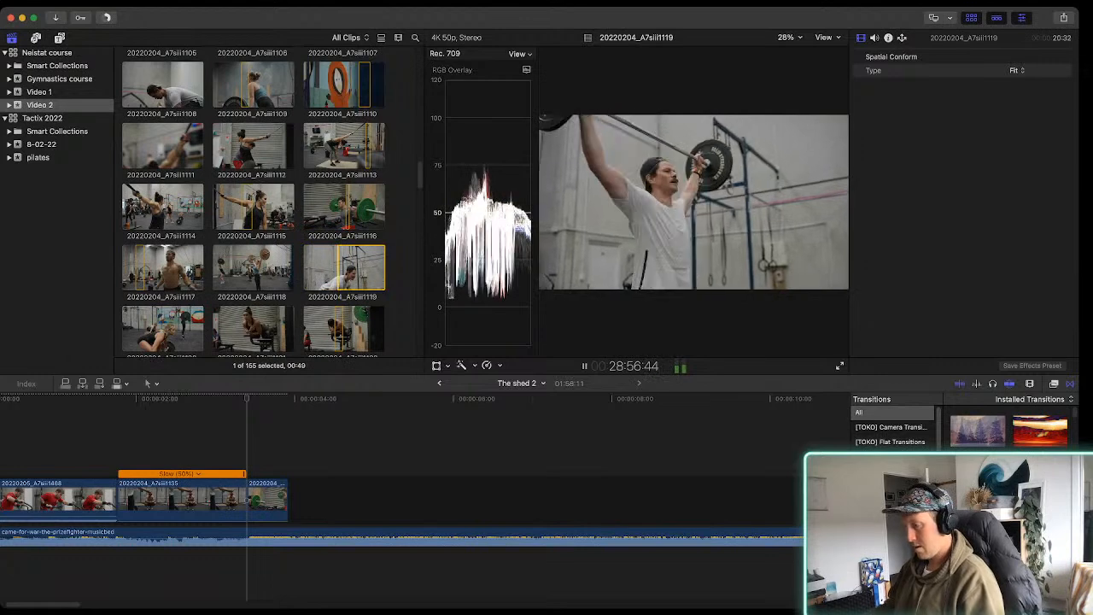
pyautogui.press('e')
pyautogui.moveTo(322, 503); pyautogui.dragTo(250, 504)
# Trim the start of the 20220204_A7siii1119 timeline clip to a duration of 00:40 and play it with the music
pyautogui.press('space')
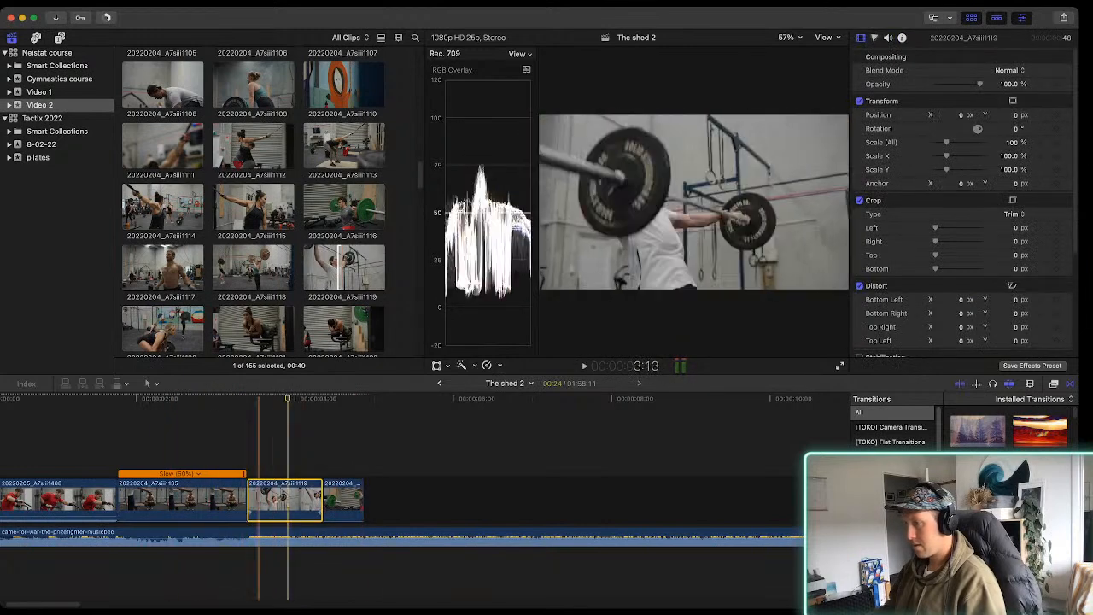
pyautogui.moveTo(249, 504); pyautogui.dragTo(260, 504)
pyautogui.press('space')
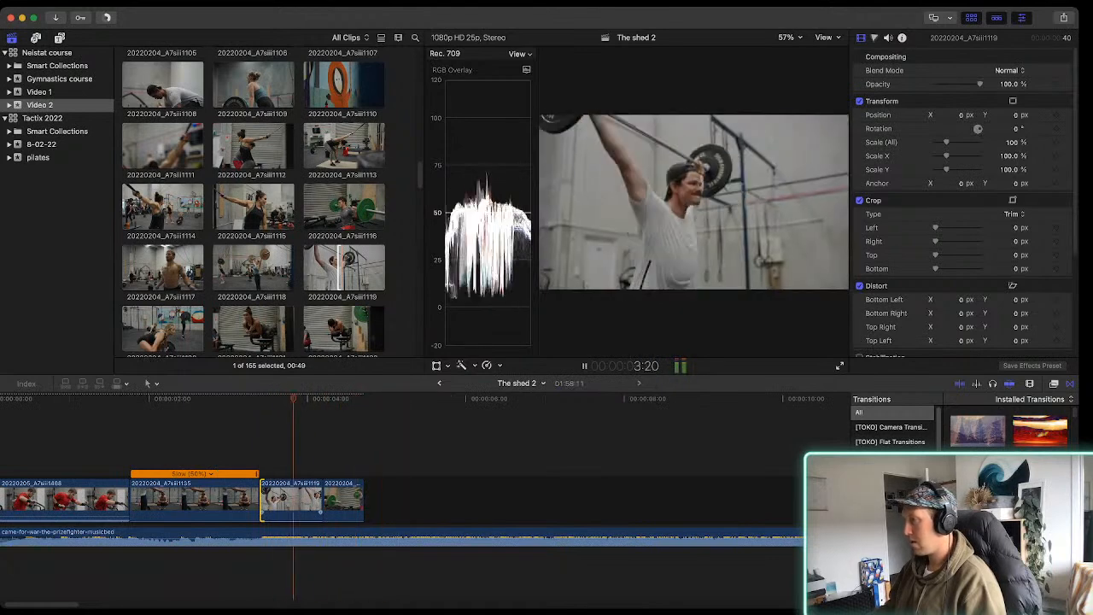
pyautogui.press('space')
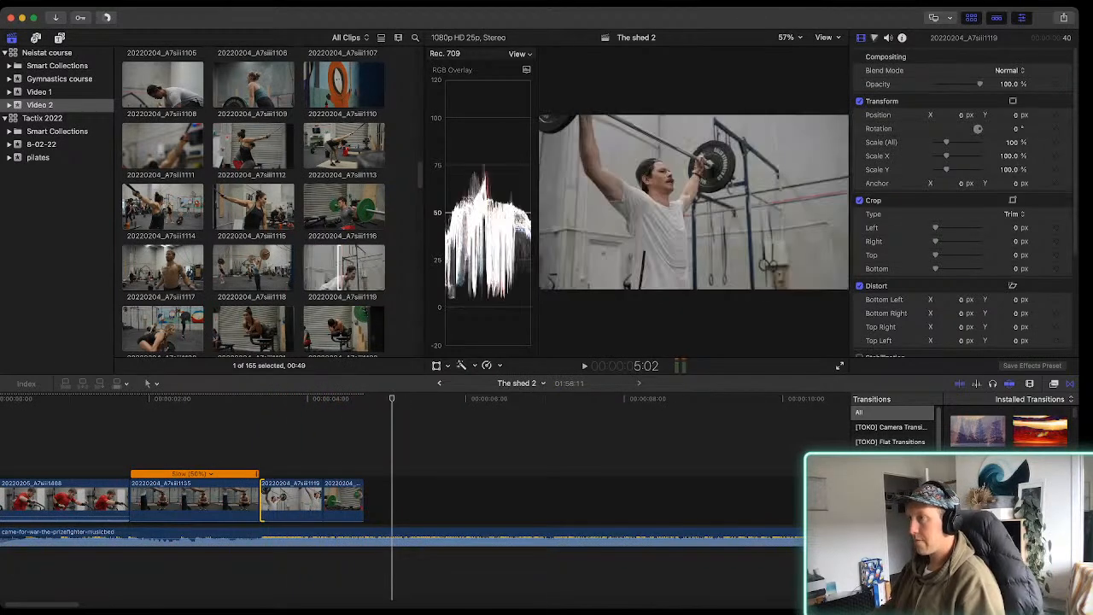
# Browse the Video 2 footage and mark a 01:09 range in clip 20220204_A7siii1107
pyautogui.scroll(3, 253, 201)
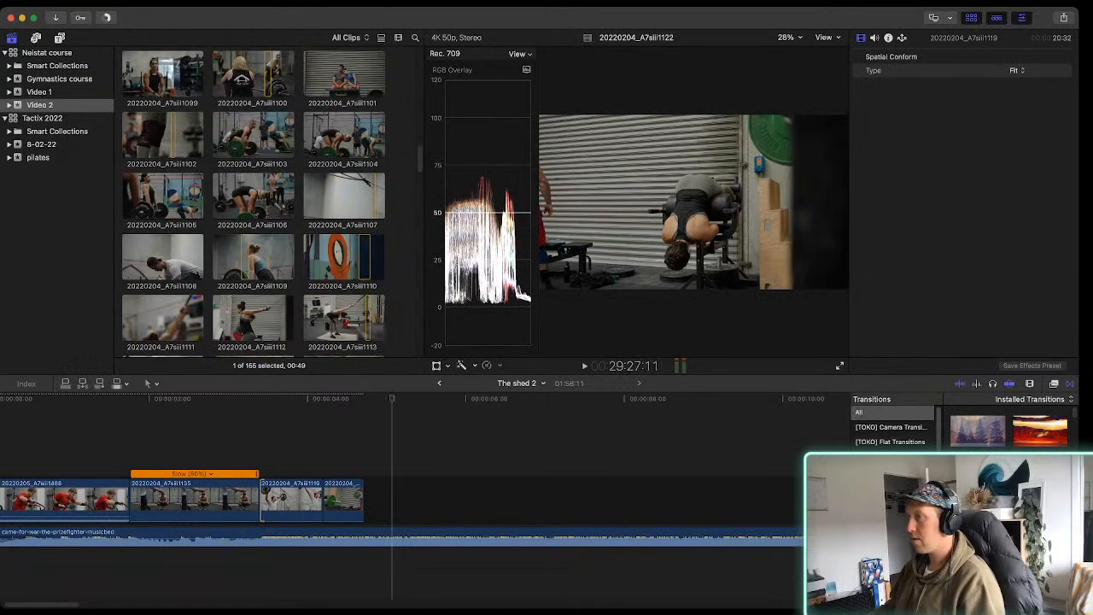
pyautogui.moveTo(371, 196); pyautogui.dragTo(376, 197)
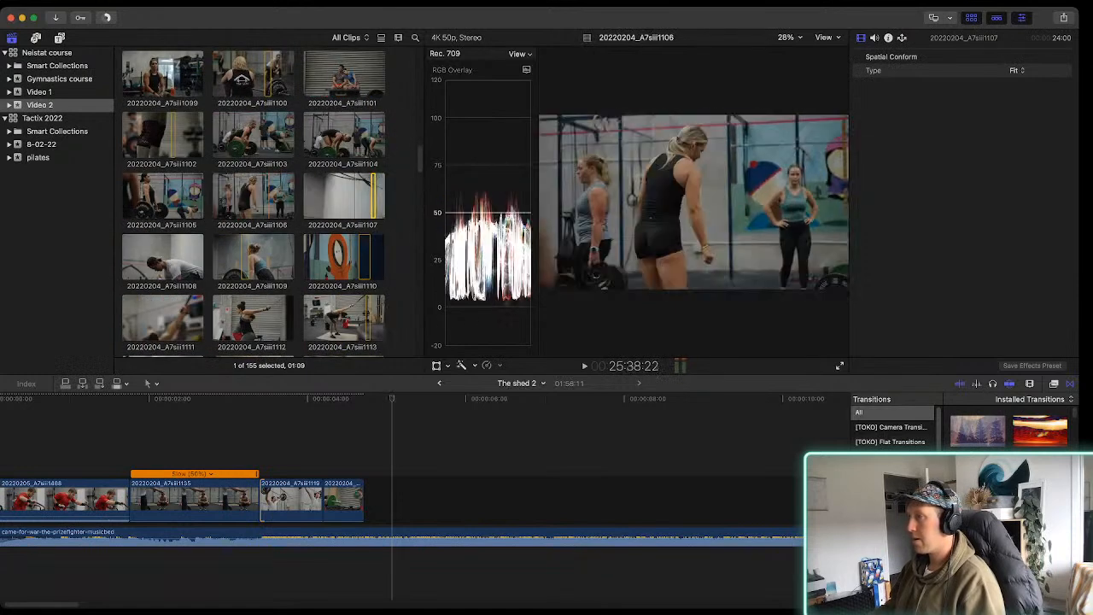
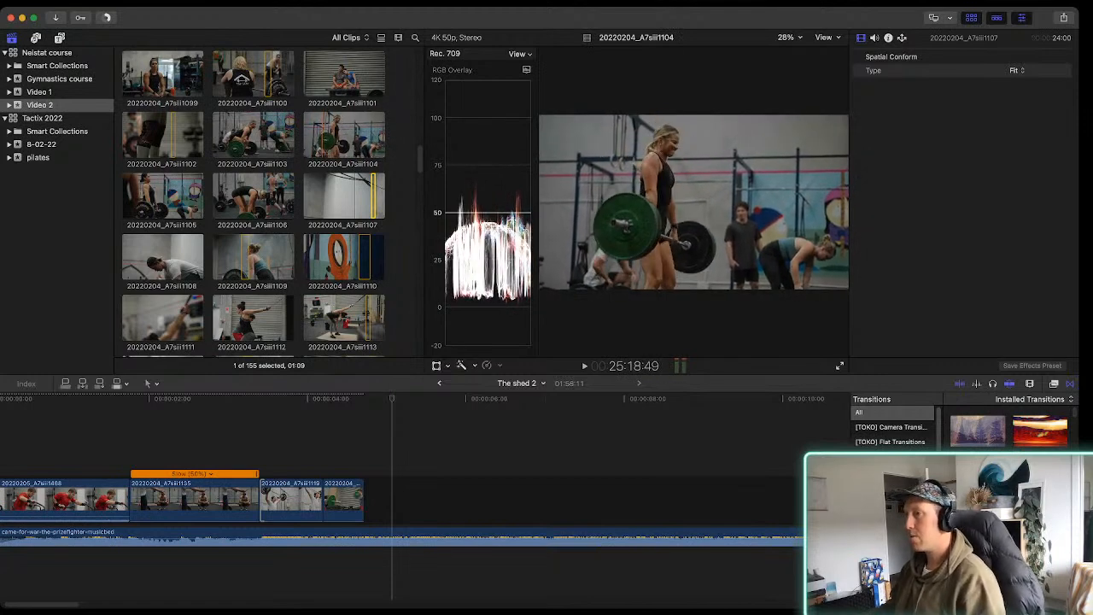
# Mark a 00:49 range in clip 20220204_A7siii1105 of the deadlift lockout and append it to the end of the storyline
pyautogui.click(143, 197)
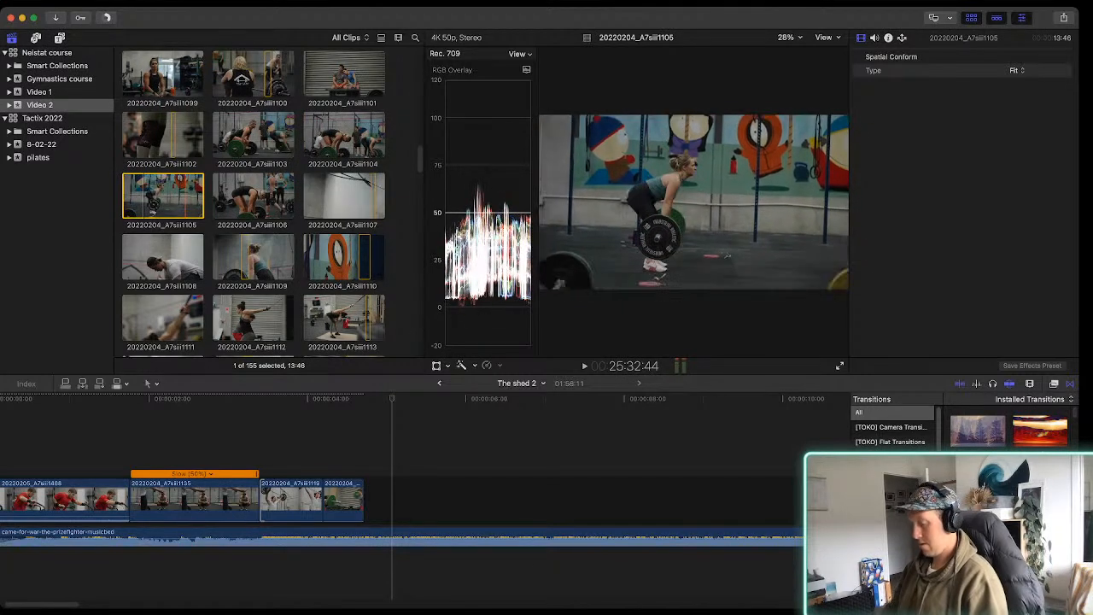
pyautogui.press('i')
pyautogui.press('space')
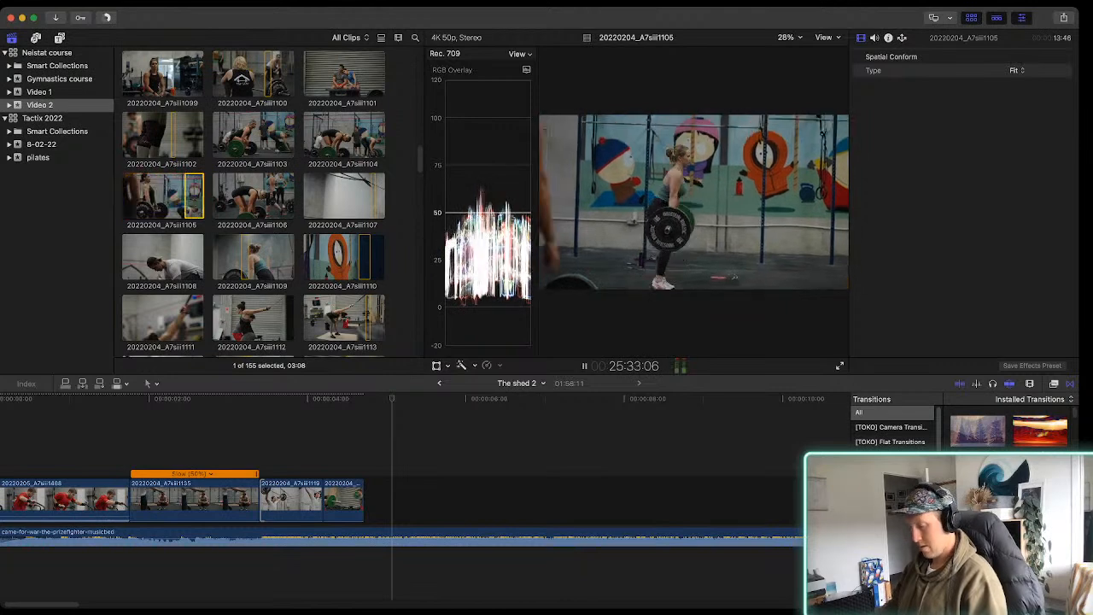
pyautogui.press('e')
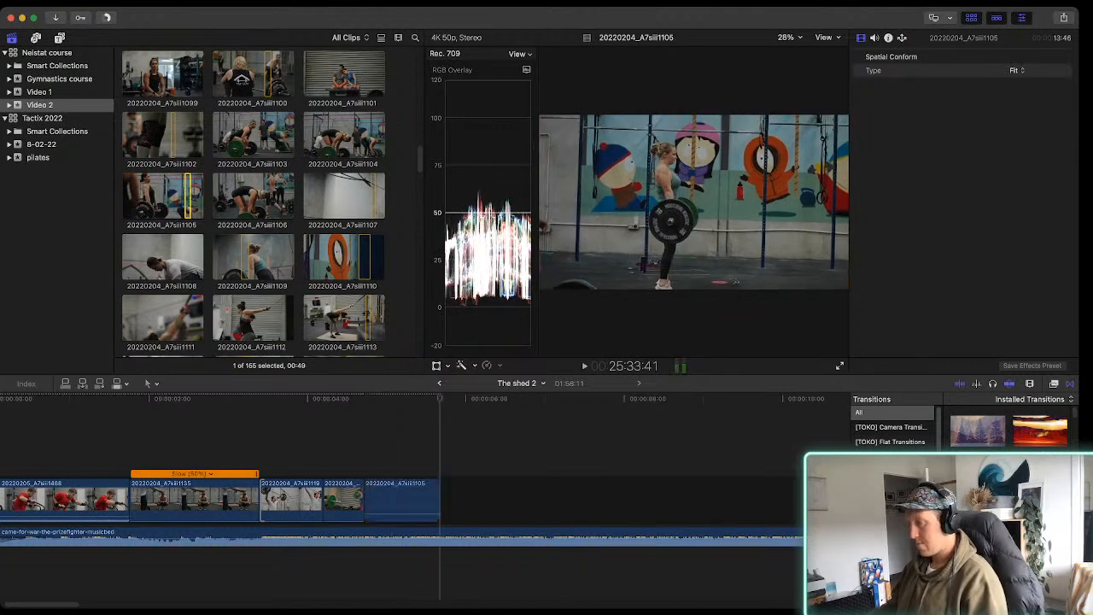
# Play the 20220204_A7siii1105 timeline clip with the music and adjust its start and end to a duration of 00:44
pyautogui.click(387, 502)
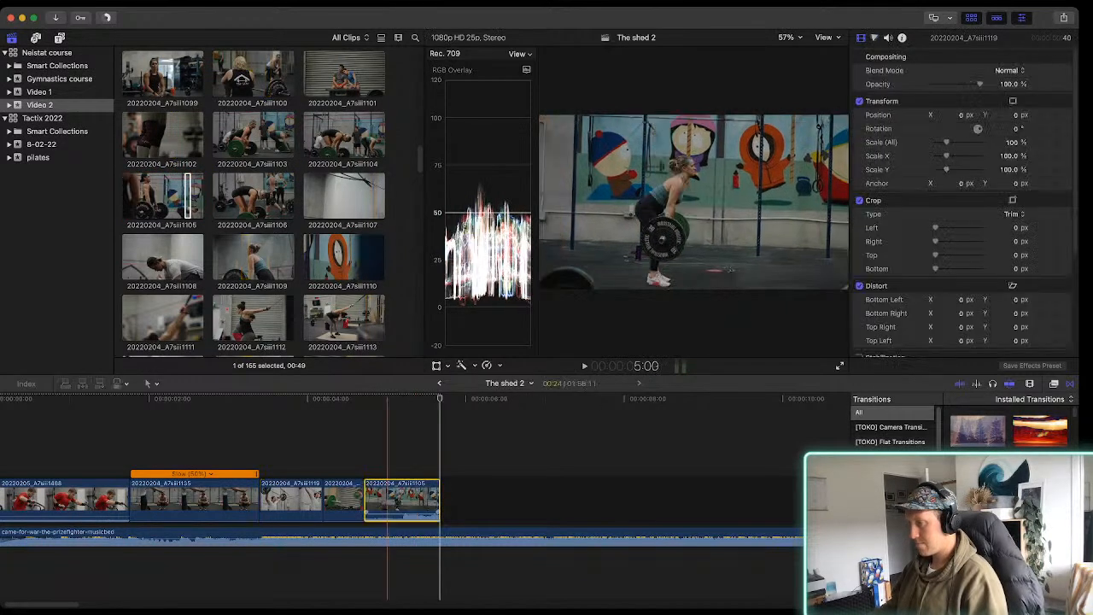
pyautogui.press('space')
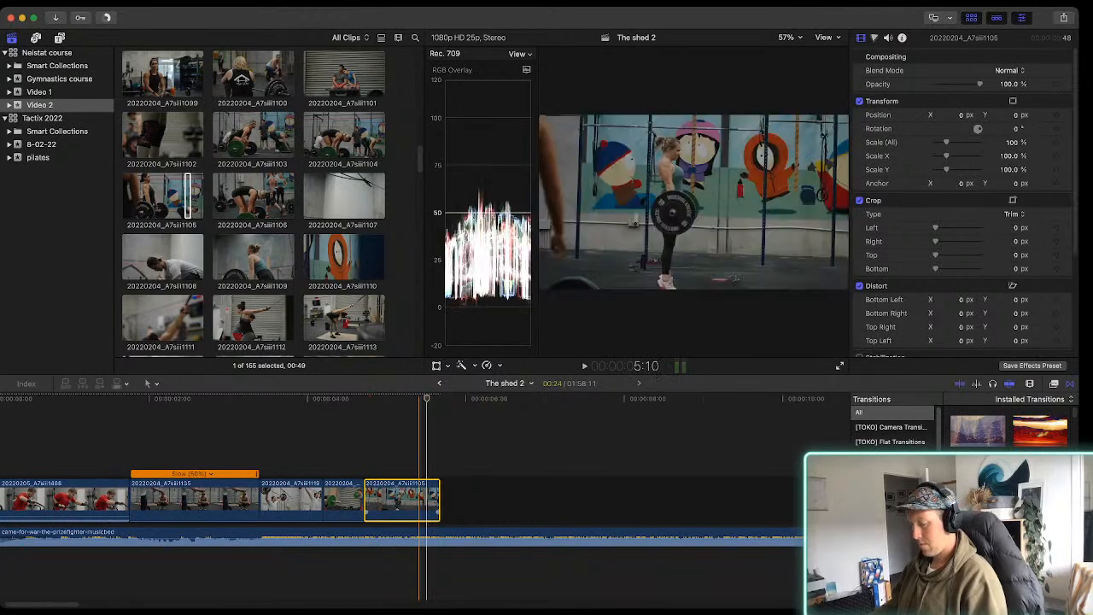
pyautogui.press('super+equal')
pyautogui.press('super+equal')
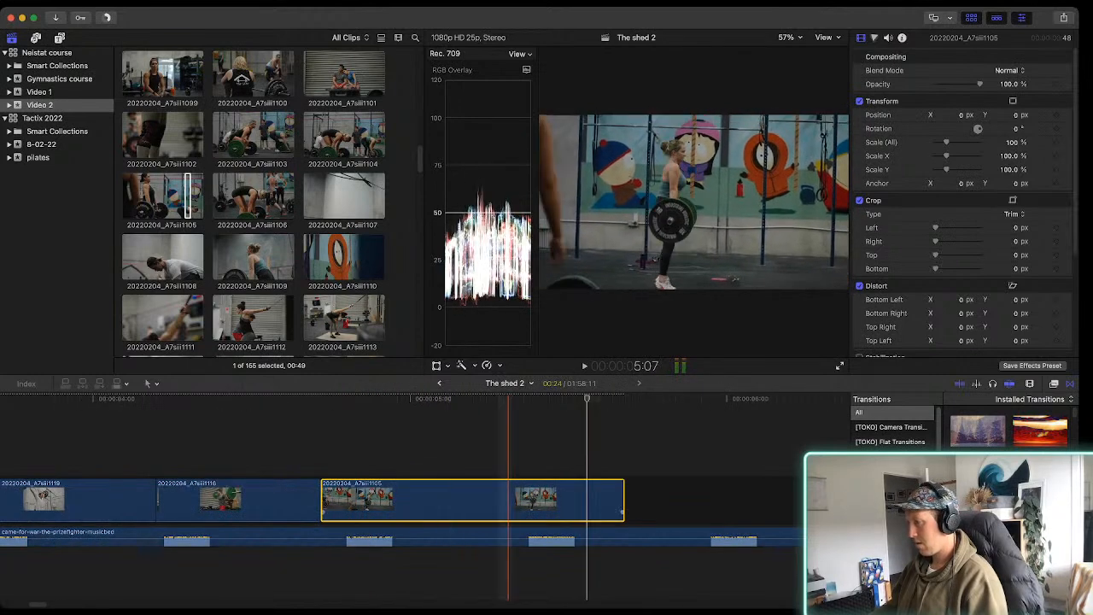
pyautogui.moveTo(623, 500); pyautogui.dragTo(598, 499)
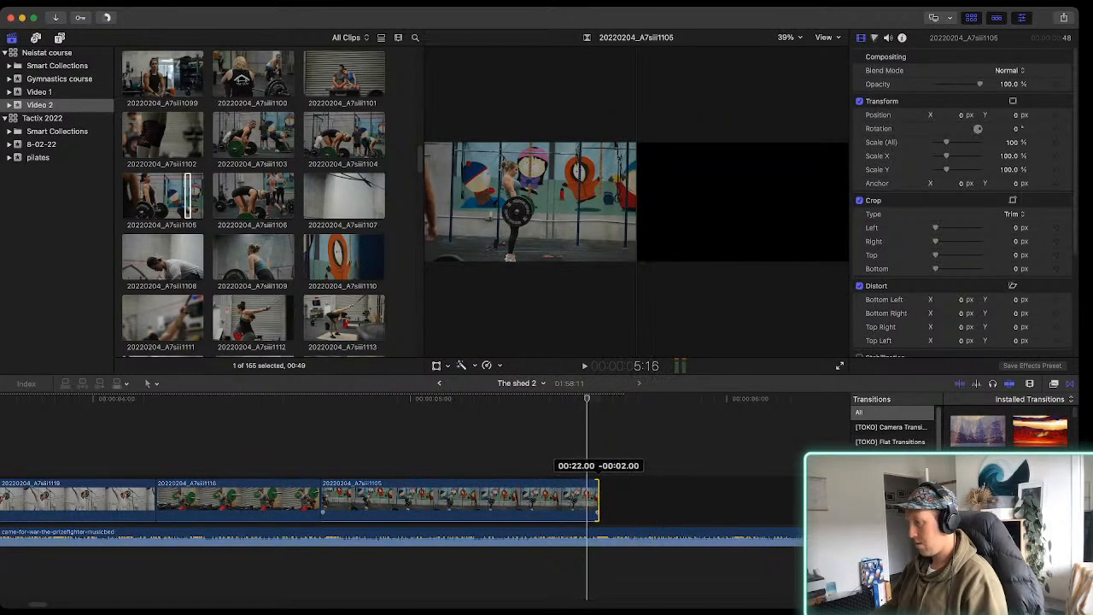
pyautogui.click(462, 500)
pyautogui.moveTo(322, 500); pyautogui.dragTo(310, 500)
pyautogui.press('space')
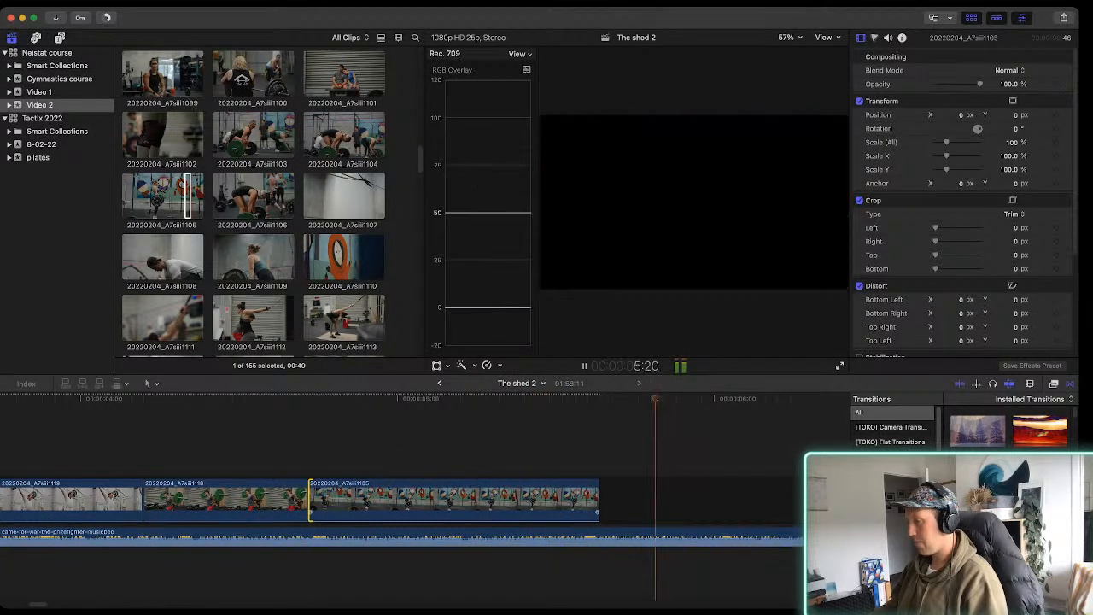
pyautogui.press('space')
pyautogui.moveTo(599, 499); pyautogui.dragTo(586, 500)
# Mark a 01:08 range in Video 2 clip 20220204_A7siii1141, append it to the storyline and play it with the music
pyautogui.scroll(-5, 254, 205)
pyautogui.scroll(-6, 254, 205)
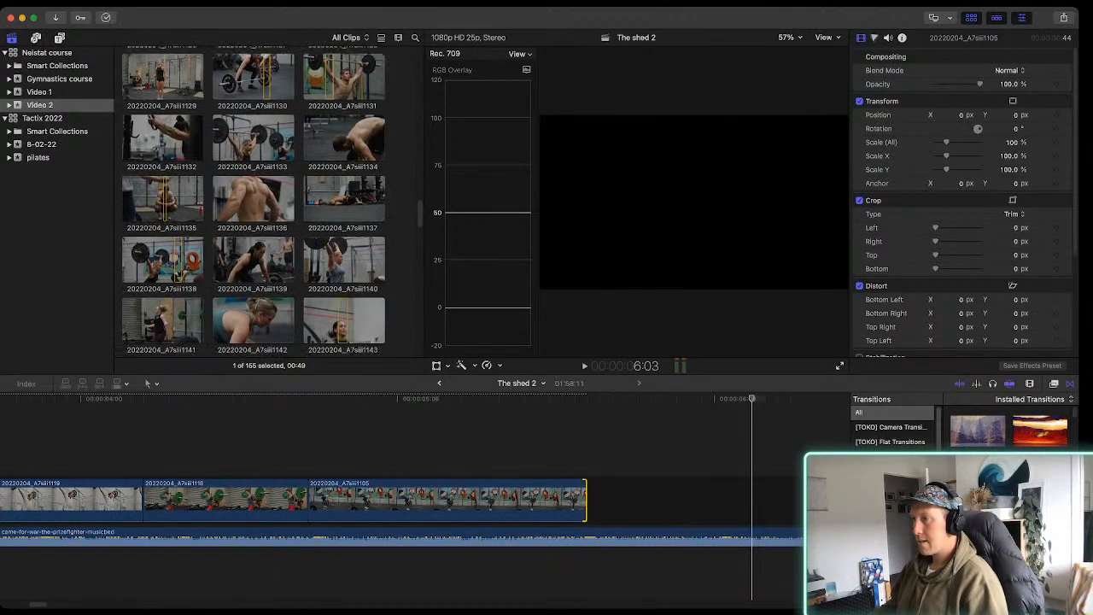
pyautogui.scroll(-2, 253, 205)
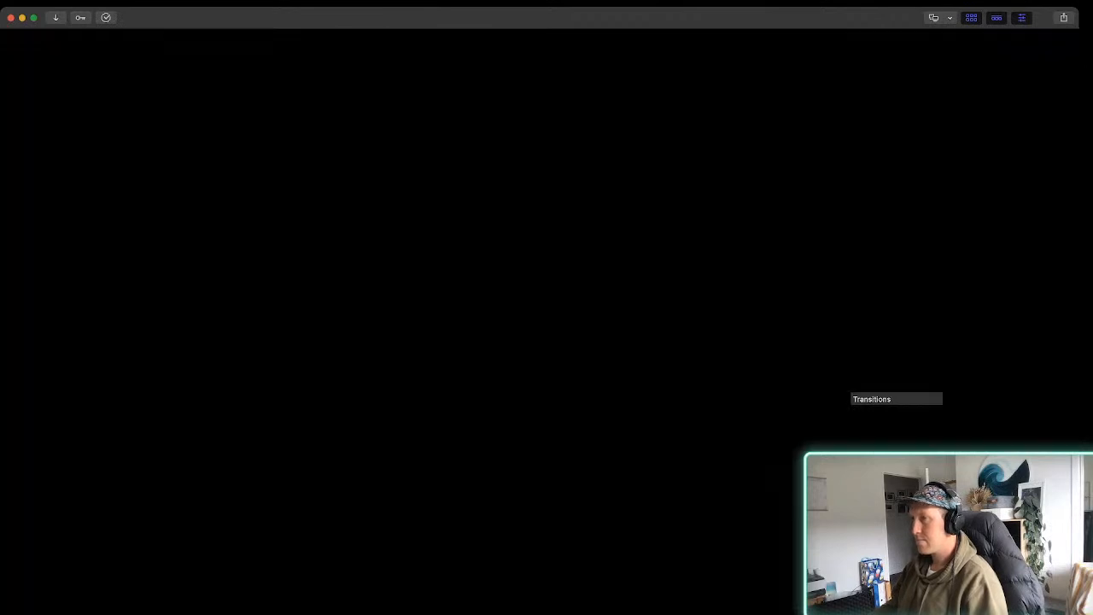
pyautogui.click(251, 186)
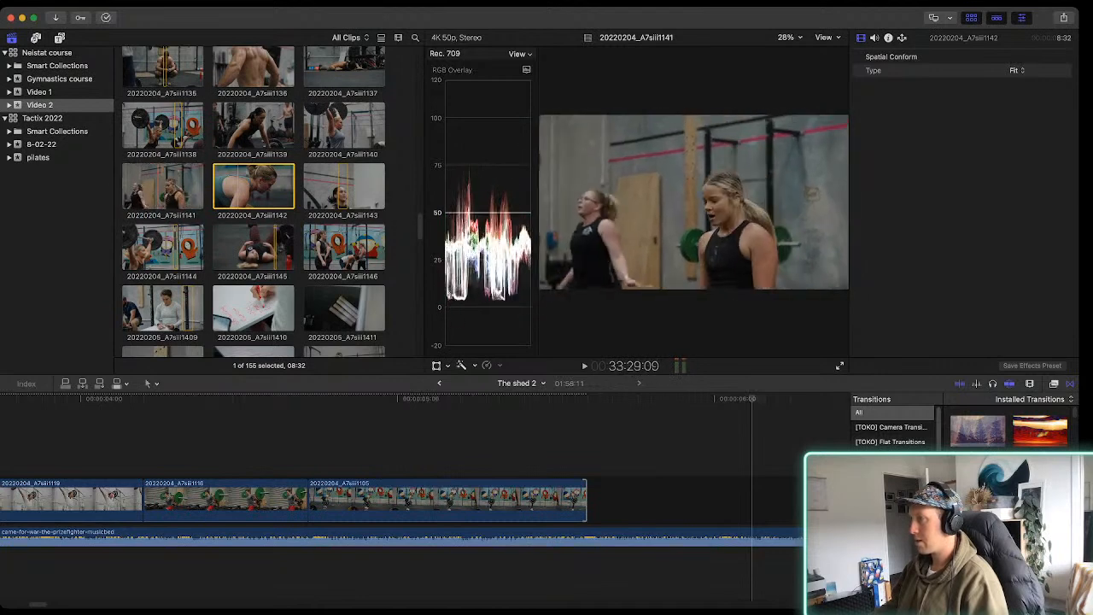
pyautogui.press('i')
pyautogui.press('space')
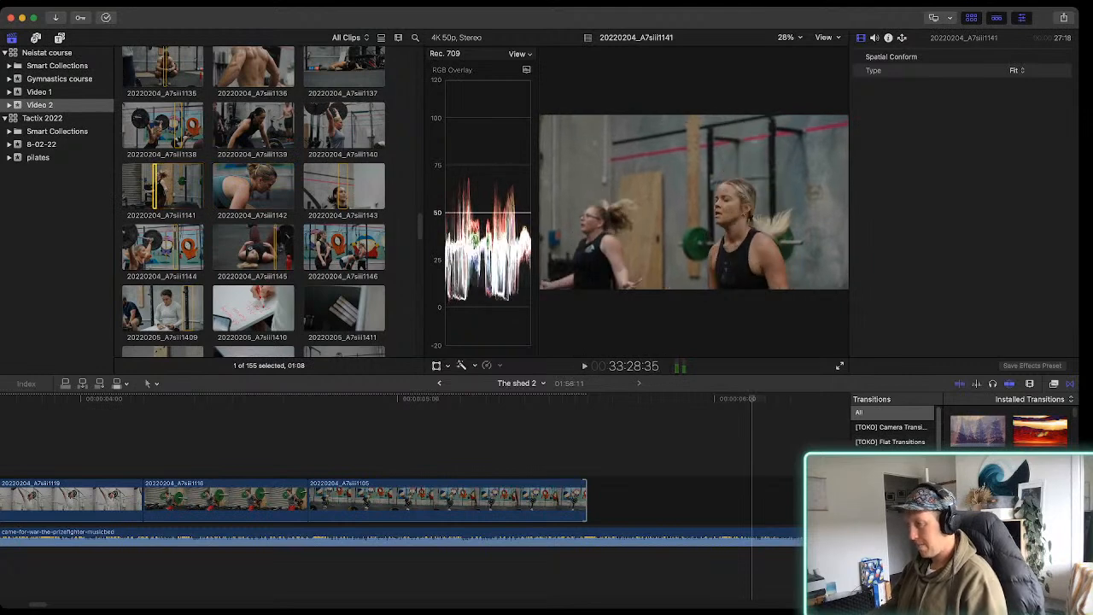
pyautogui.press('e')
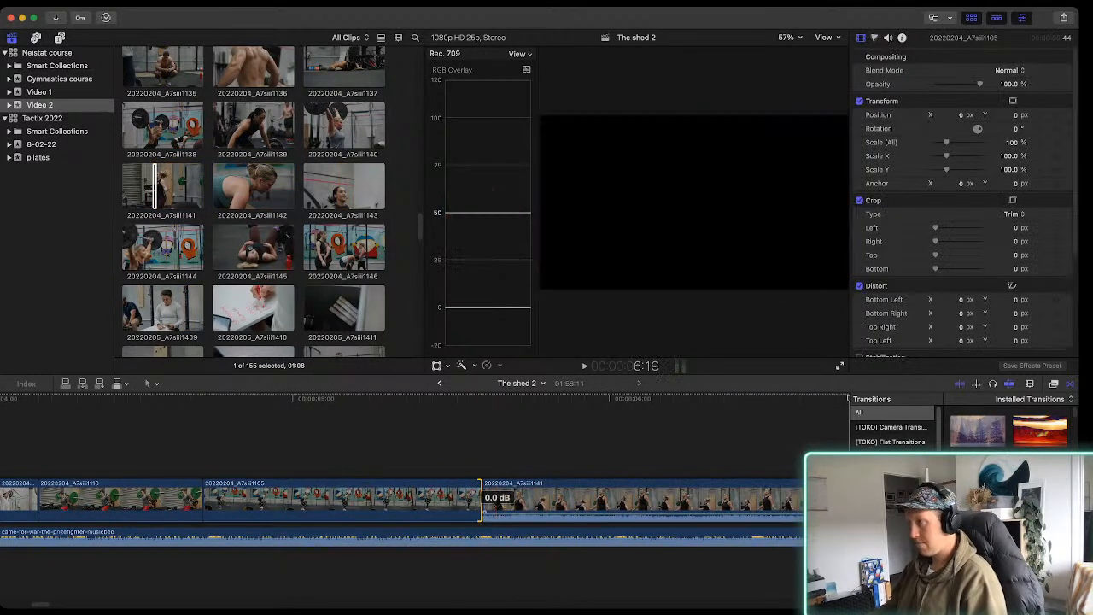
pyautogui.press('space')
pyautogui.press('super+minus')
pyautogui.press('super+minus')
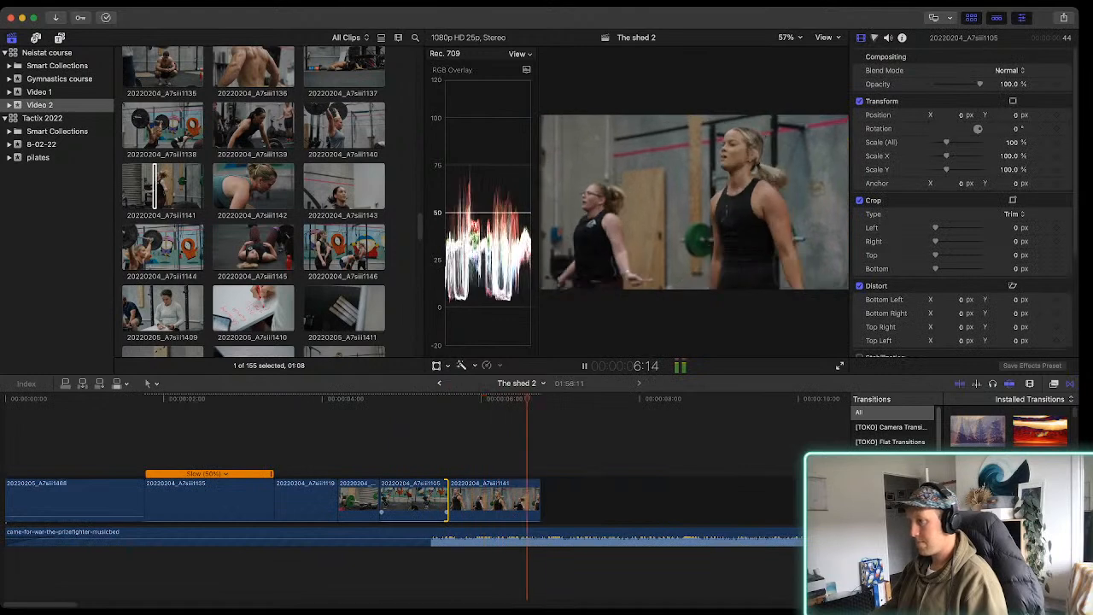
pyautogui.press('space')
# Mark a 00:48 range in clip 20220204_A7siii1125 of the overhead barbell lift, append it to the storyline and play the cut
pyautogui.click(345, 248)
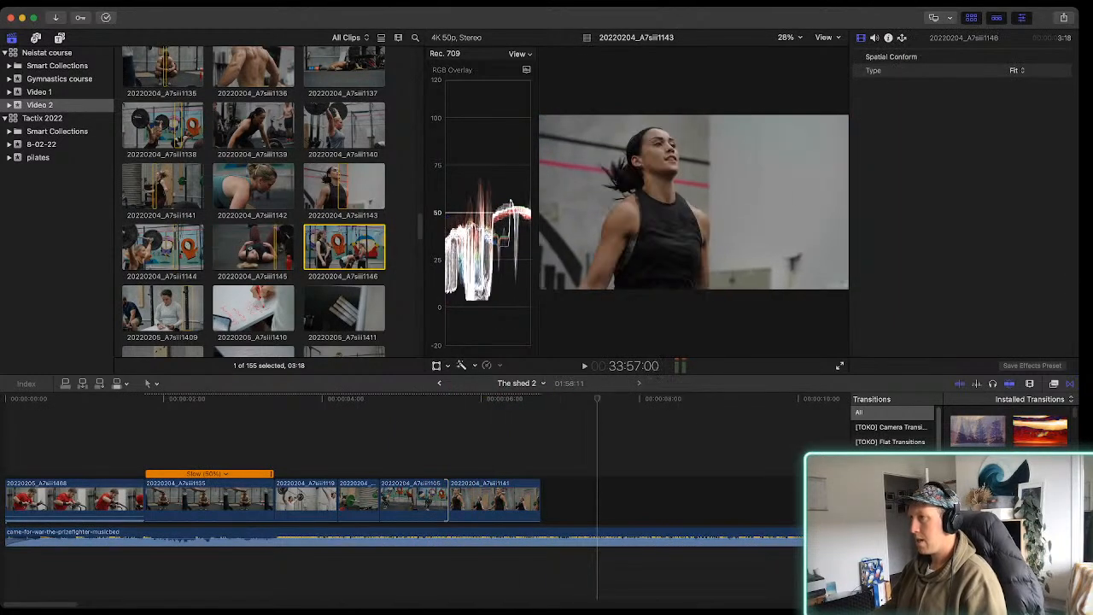
pyautogui.scroll(5, 344, 200)
pyautogui.scroll(4, 253, 201)
pyautogui.click(344, 167)
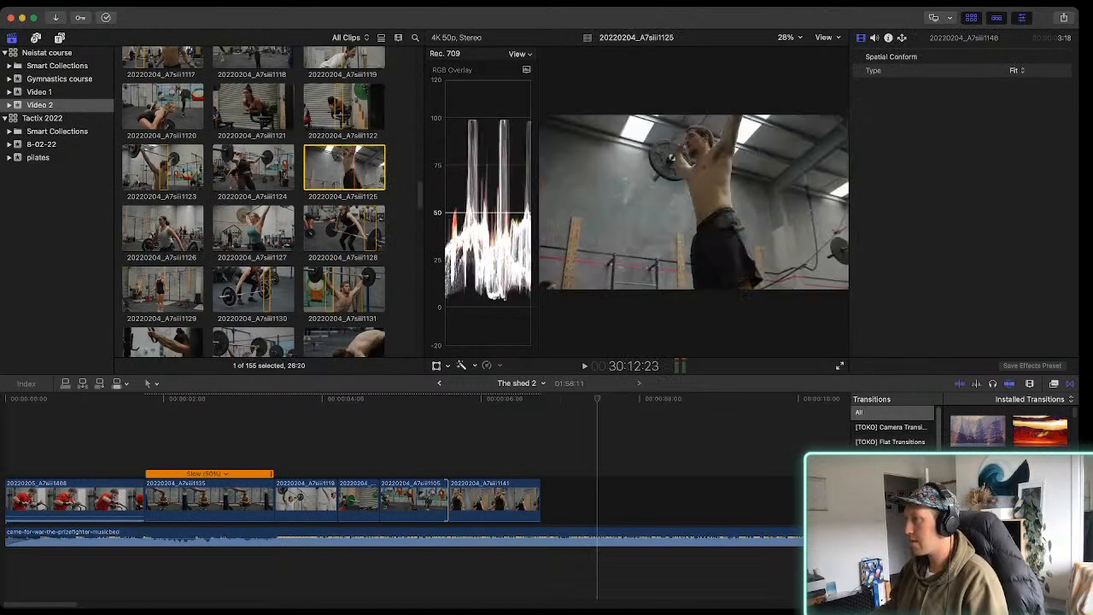
pyautogui.press('space')
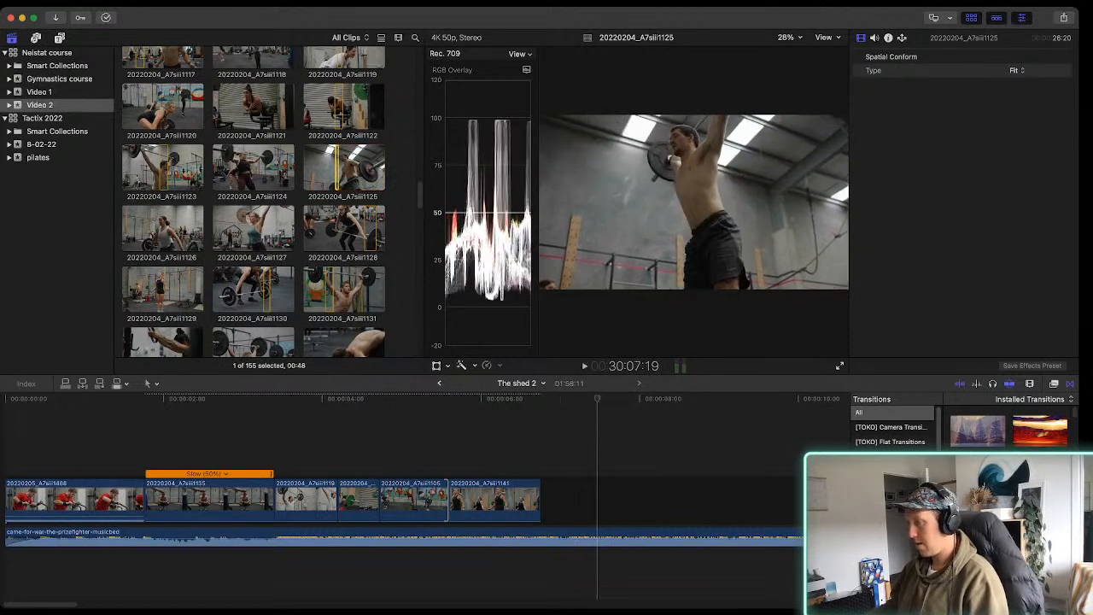
pyautogui.press('e')
pyautogui.press('space')
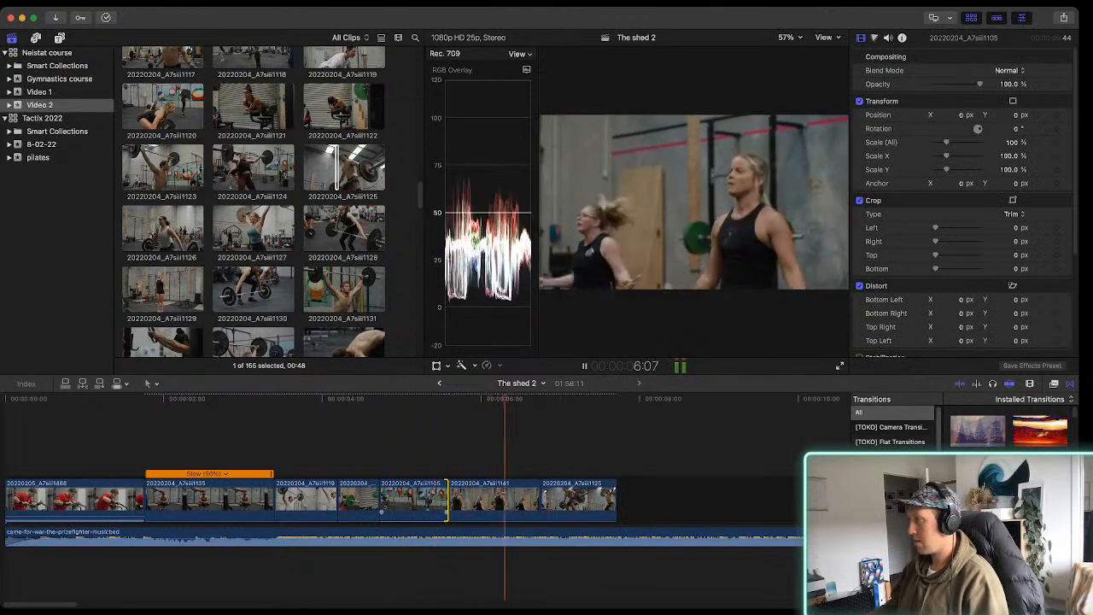
pyautogui.press('space')
# Browse back through the Video 2 footage, mark a 00:45 range in clip 20220204_A7siii1098 and append it to the storyline
pyautogui.scroll(5, 252, 201)
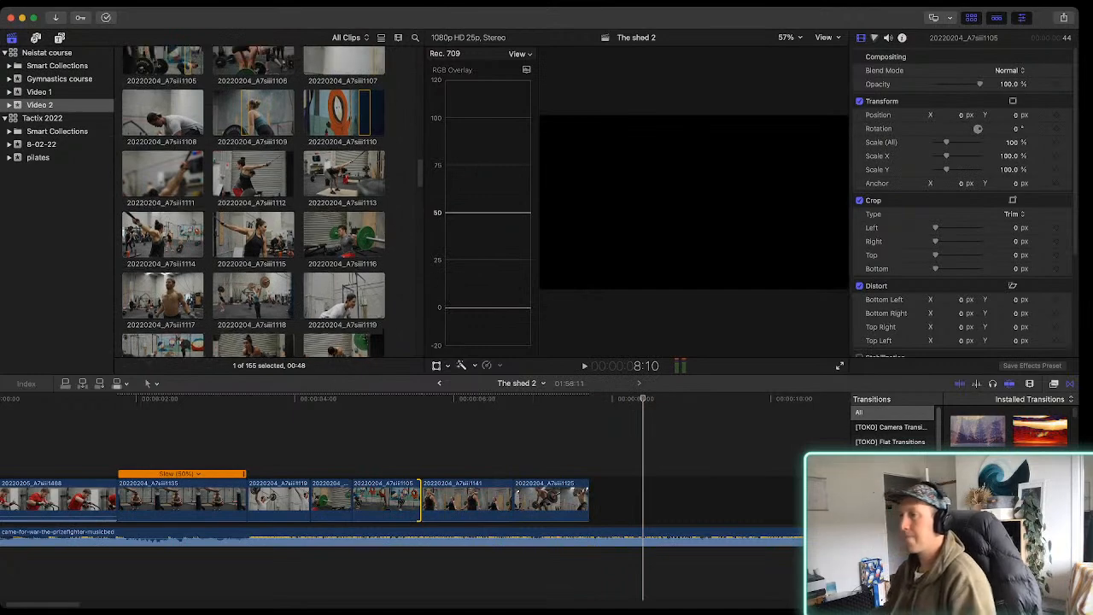
pyautogui.scroll(1, 253, 201)
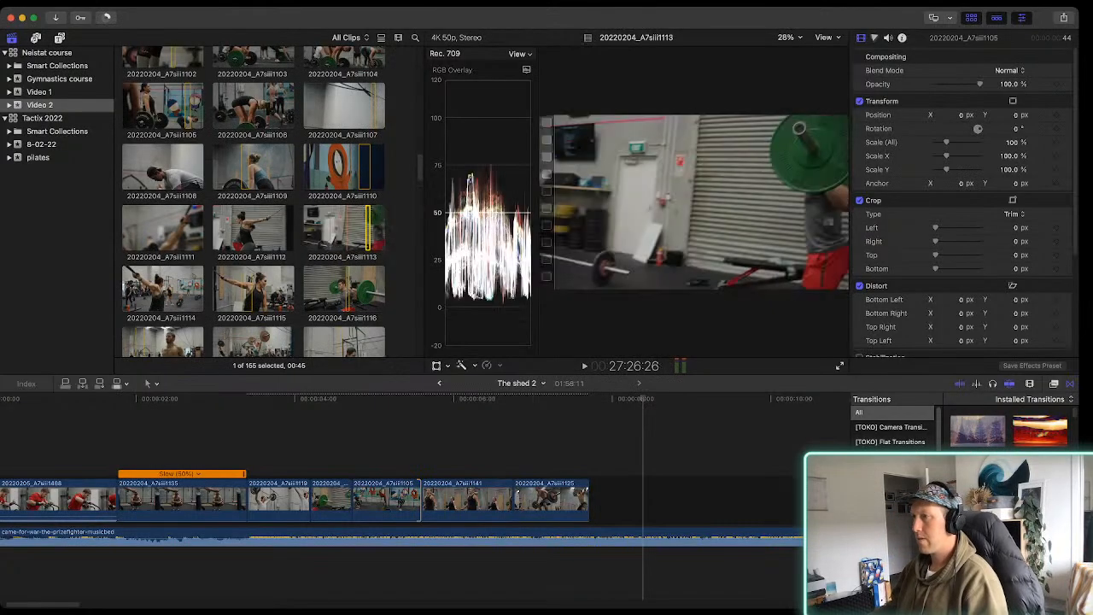
pyautogui.moveTo(366, 228); pyautogui.dragTo(371, 228)
pyautogui.scroll(3, 371, 228)
pyautogui.scroll(3, 253, 201)
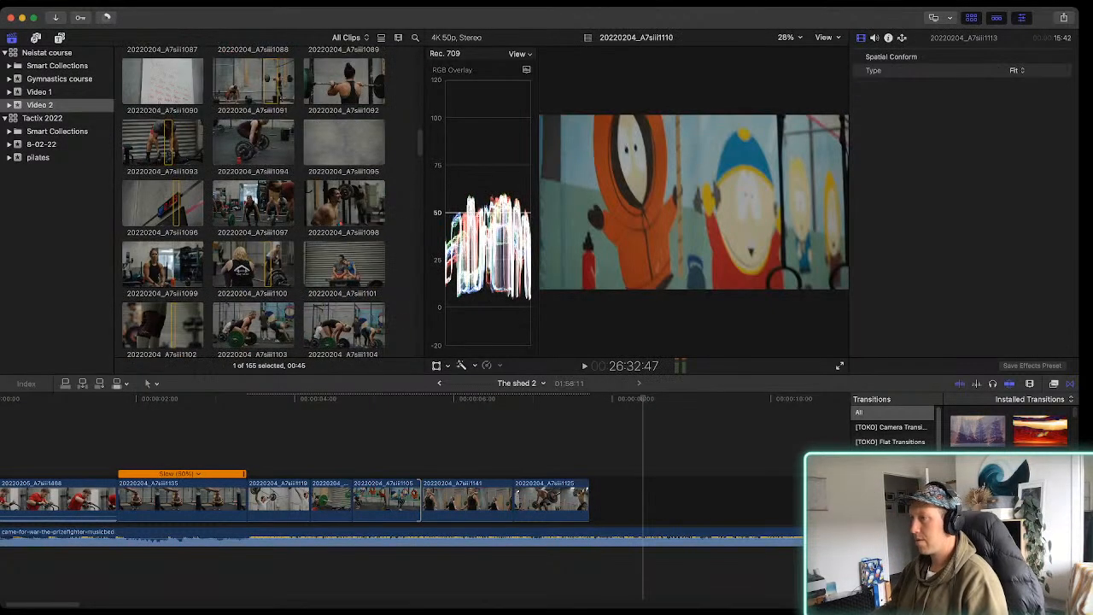
pyautogui.click(345, 203)
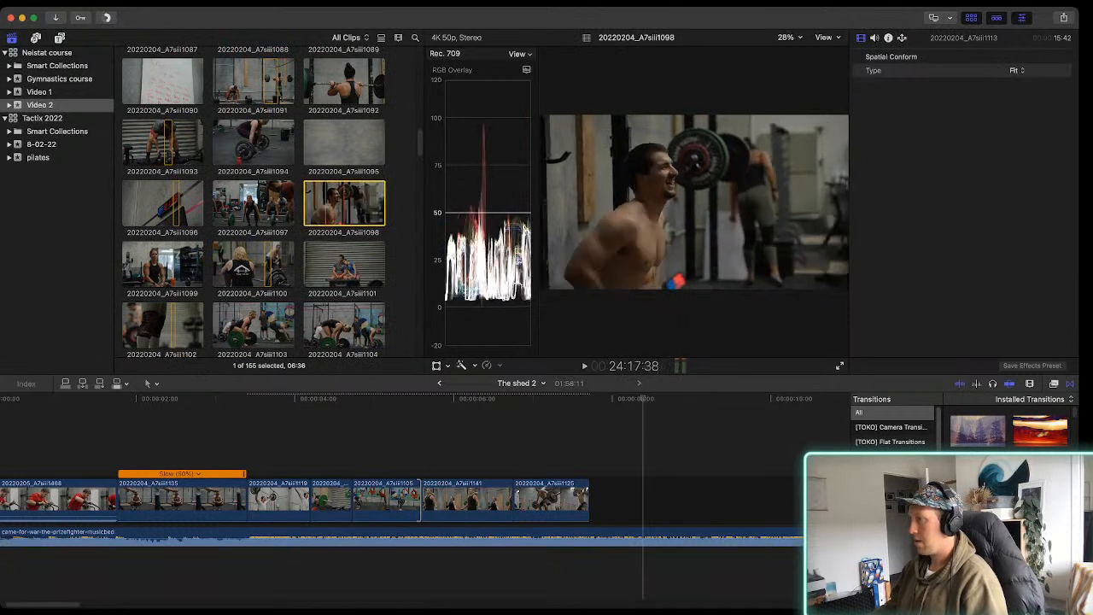
pyautogui.press('space')
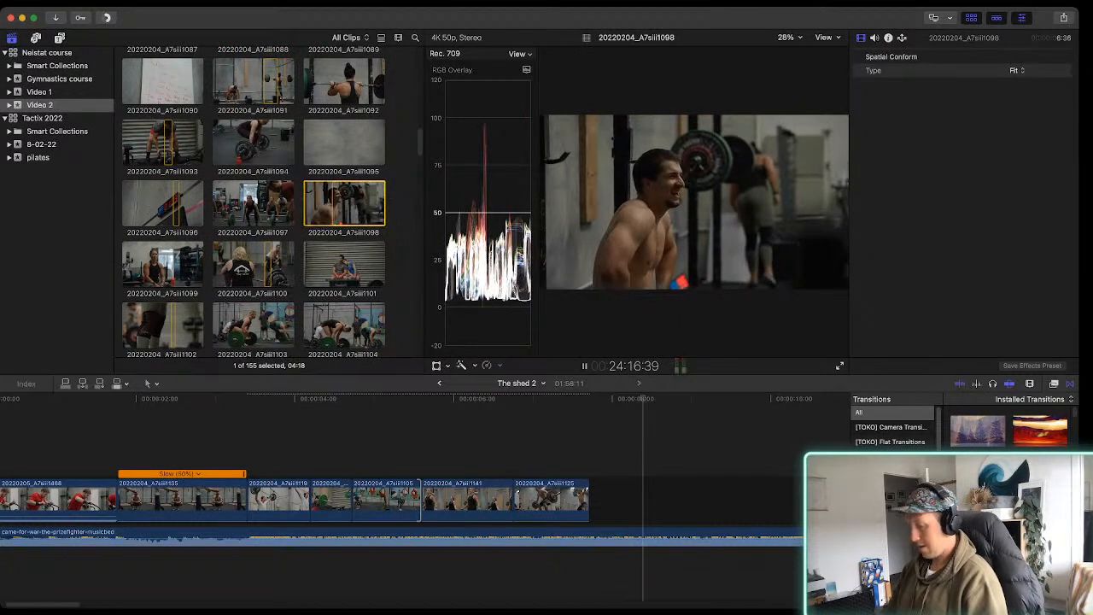
pyautogui.press('e')
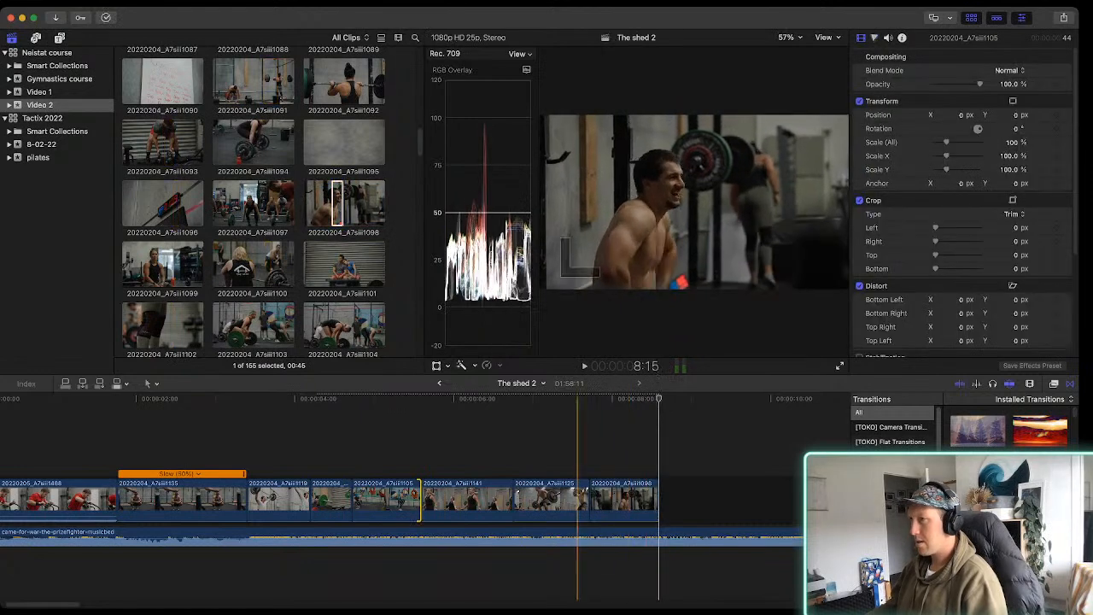
# Mark a 01:02 range in clip 20220204_A7siii1095 of the woman's deadlift and append it to the storyline
pyautogui.click(345, 141)
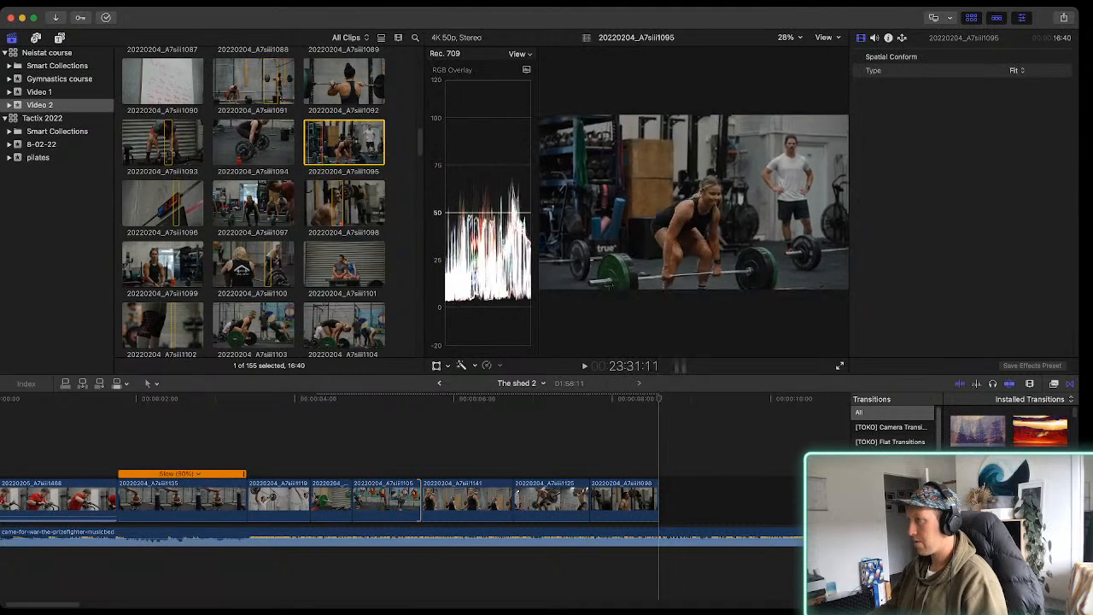
pyautogui.press('space')
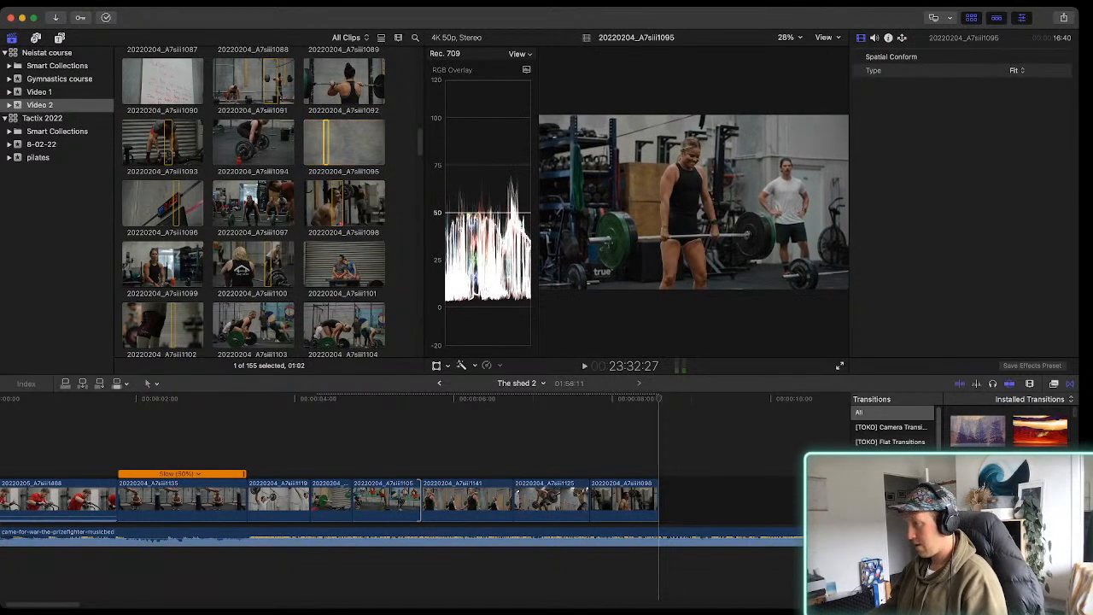
pyautogui.press('e')
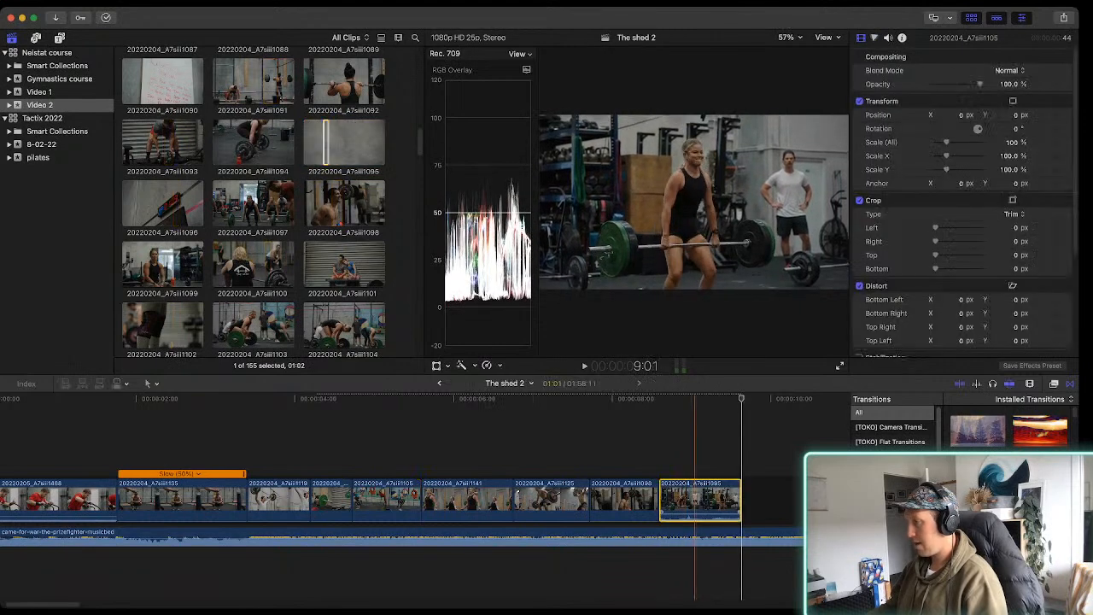
# Move the 20220204_A7siii1095 timeline clip between the 20220204_A7siii1125 and 20220204_A7siii1098 clips and play the new order with the music
pyautogui.moveTo(694, 499); pyautogui.dragTo(600, 499)
pyautogui.click(610, 503)
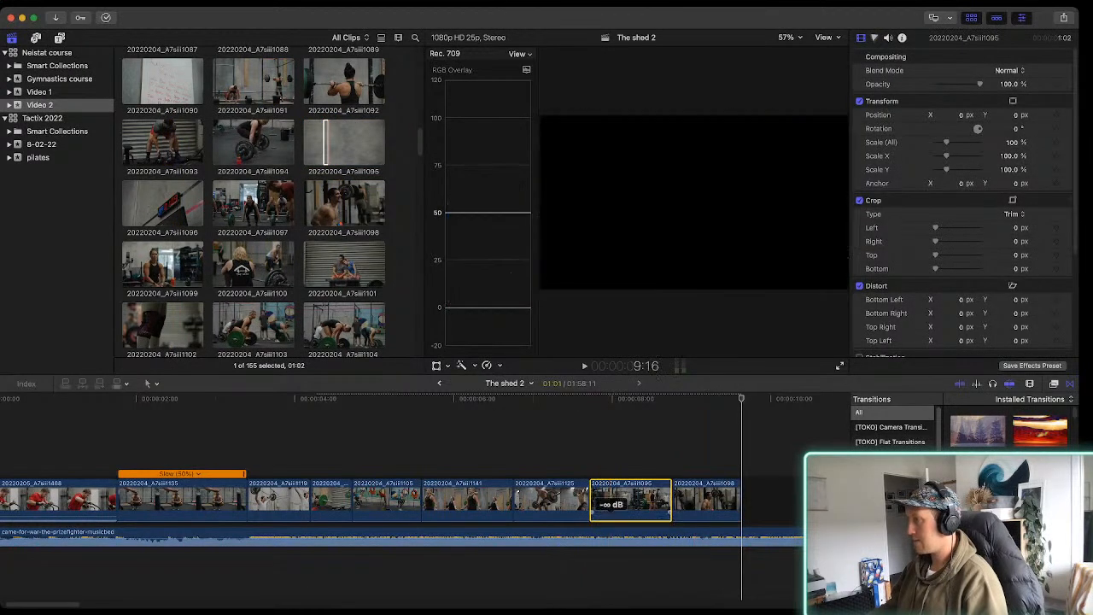
pyautogui.press('space')
pyautogui.hscroll(1, 559, 502)
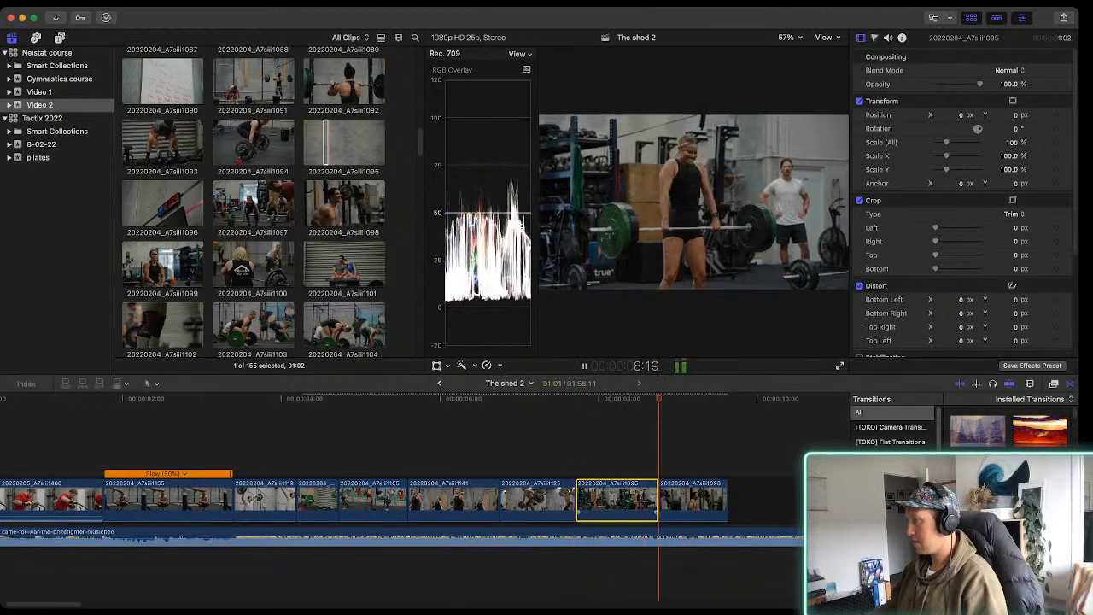
pyautogui.hscroll(2, 536, 502)
pyautogui.press('space')
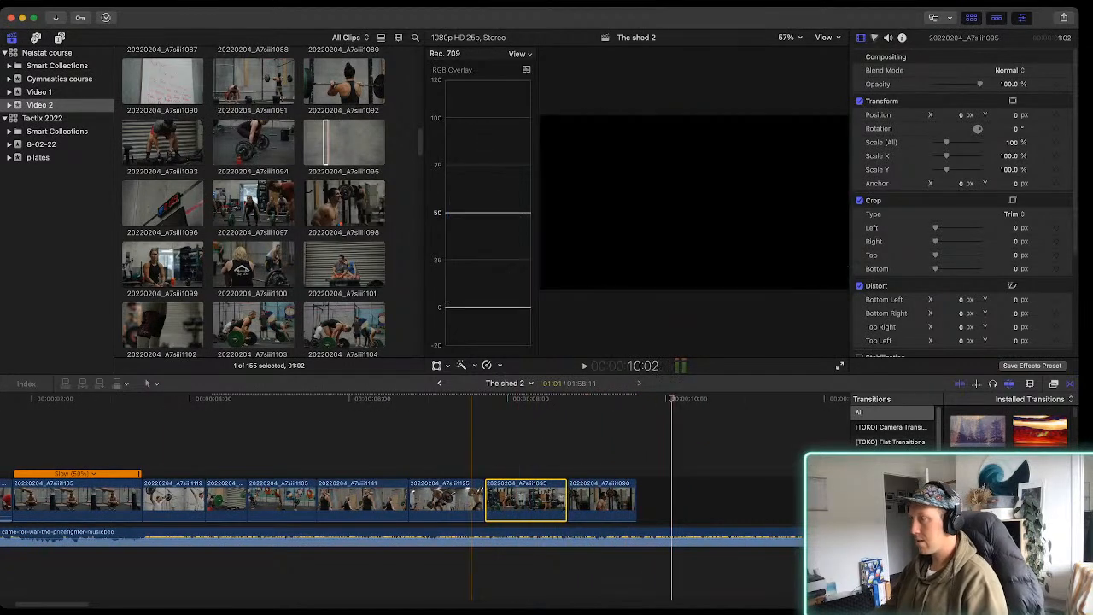
# Mark a 00:33 range in clip 20220204_A7siii1101 of the seated couple and append it to the storyline
pyautogui.click(344, 263)
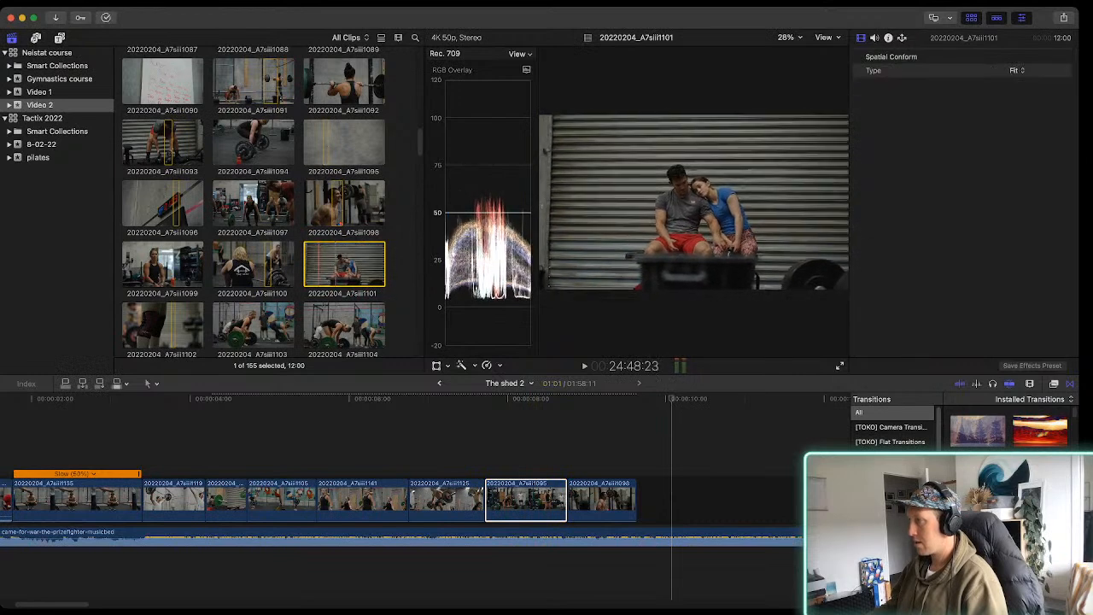
pyautogui.press('space')
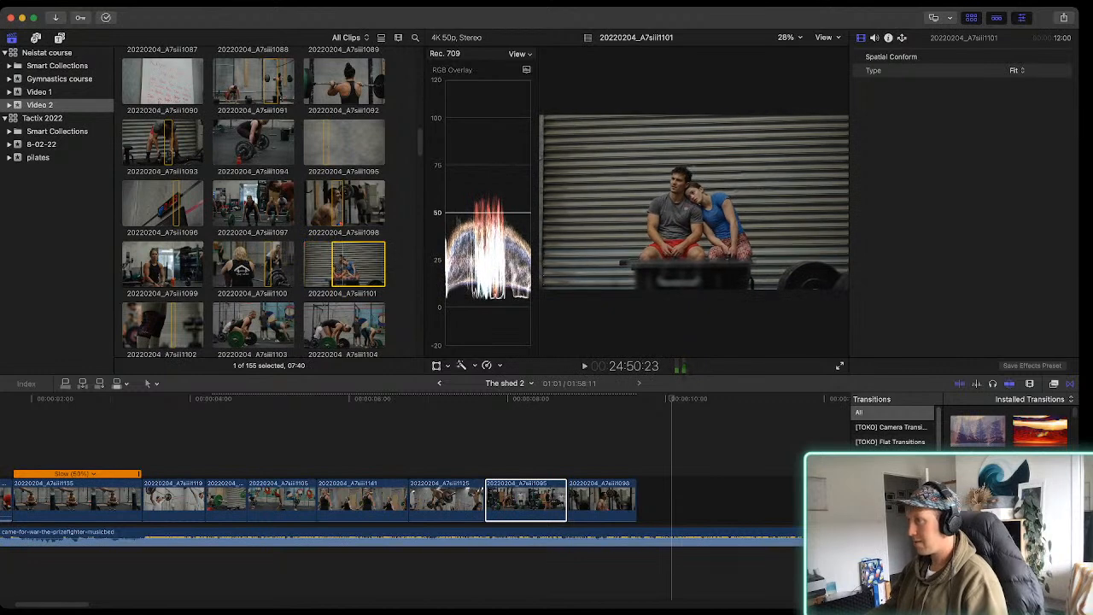
pyautogui.press('space')
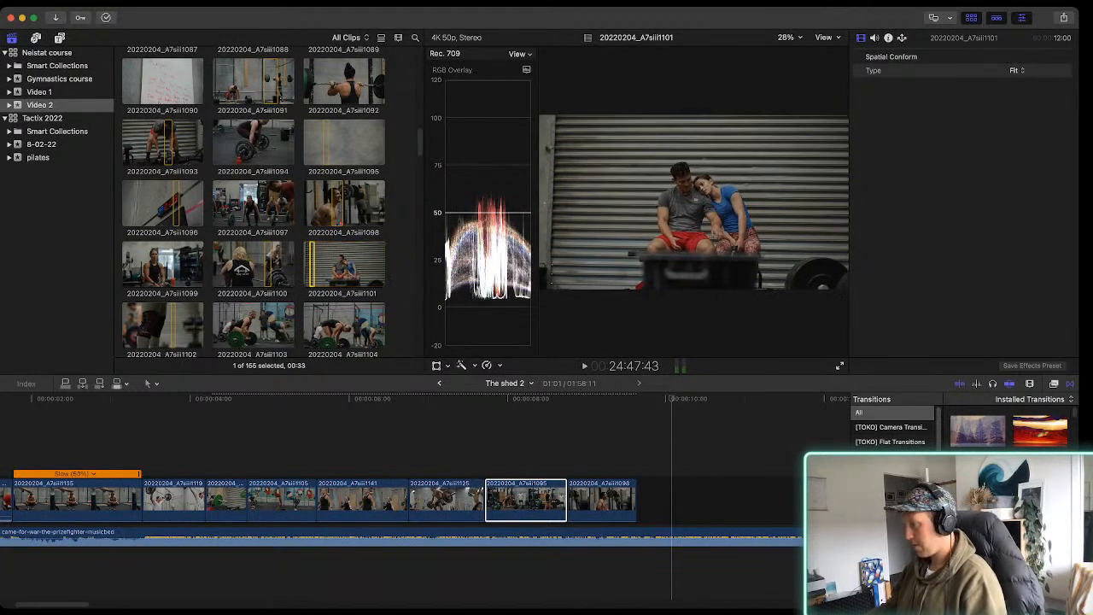
pyautogui.press('e')
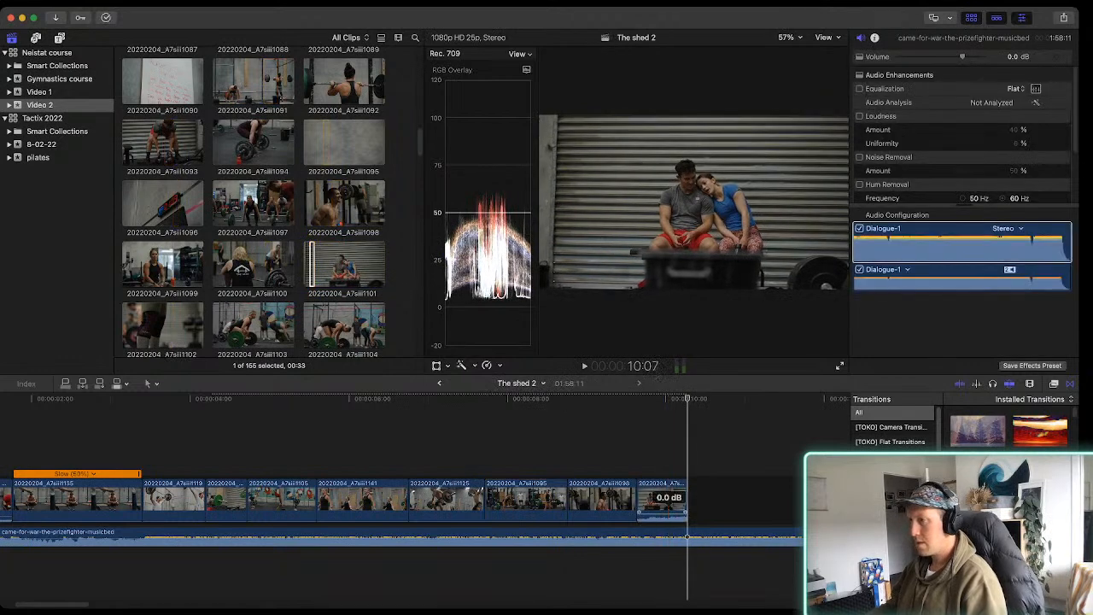
# Browse the Video 2 footage, mark a 01:03 range in clip 20220204_A7siii1126 of the woman's overhead lift and append it to the storyline
pyautogui.scroll(-2, 253, 205)
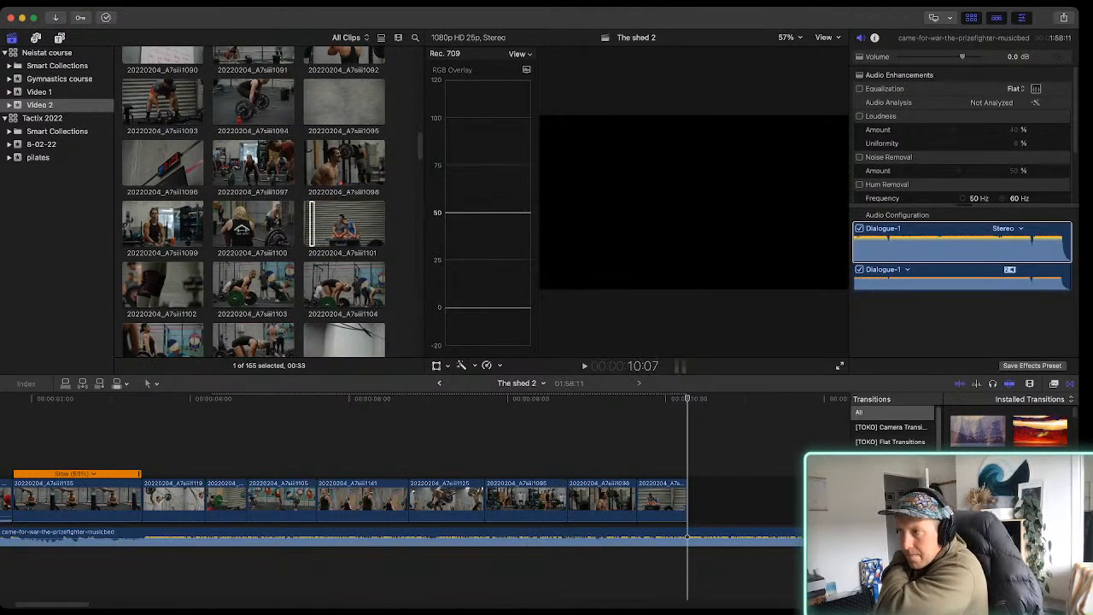
pyautogui.click(166, 223)
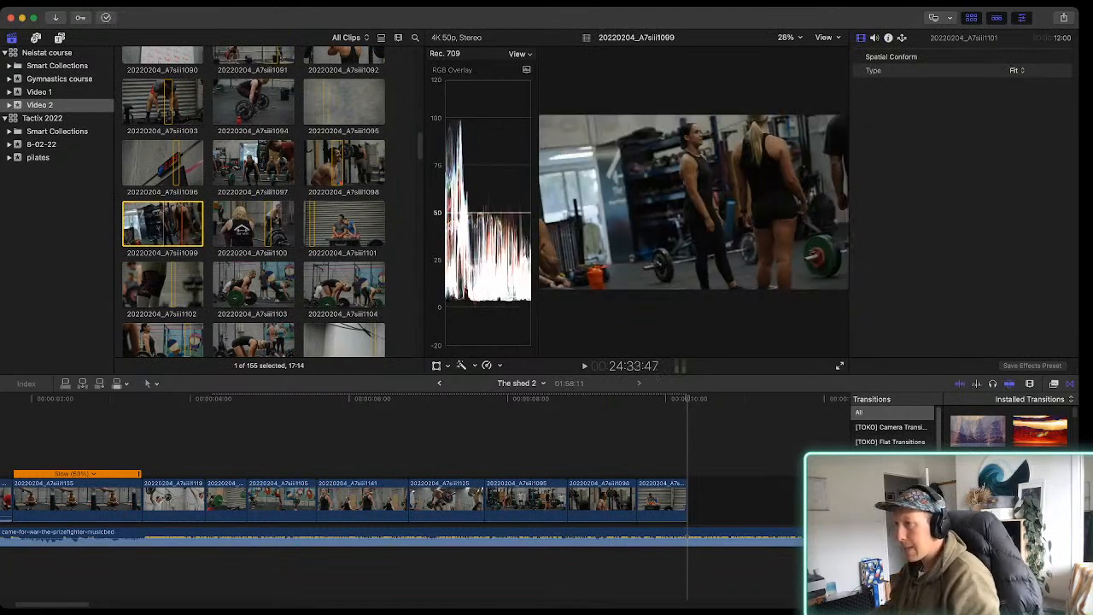
pyautogui.scroll(-3, 171, 227)
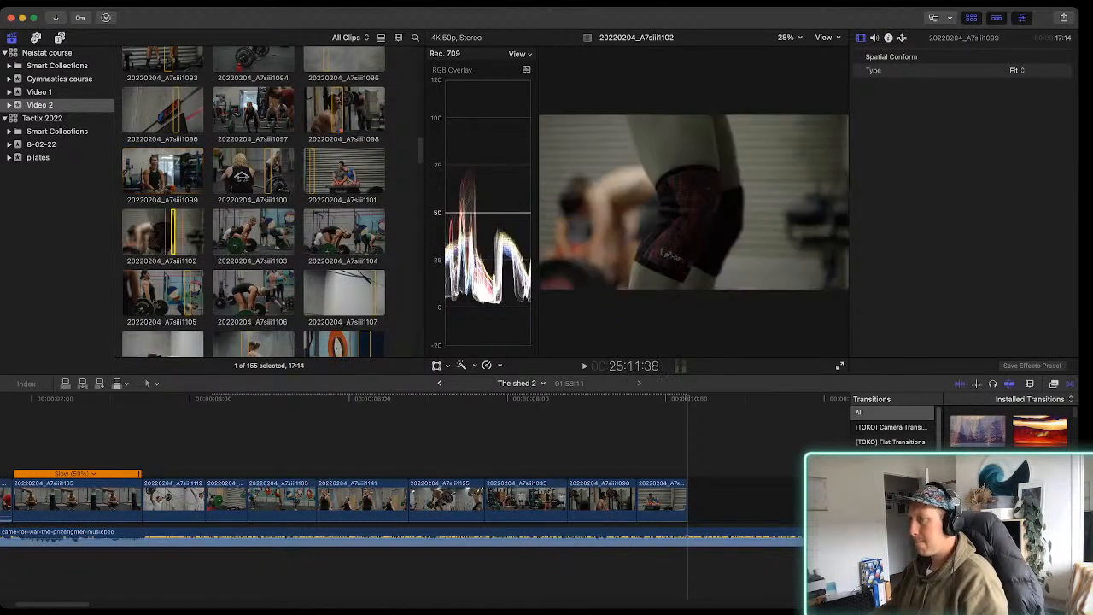
pyautogui.click(173, 233)
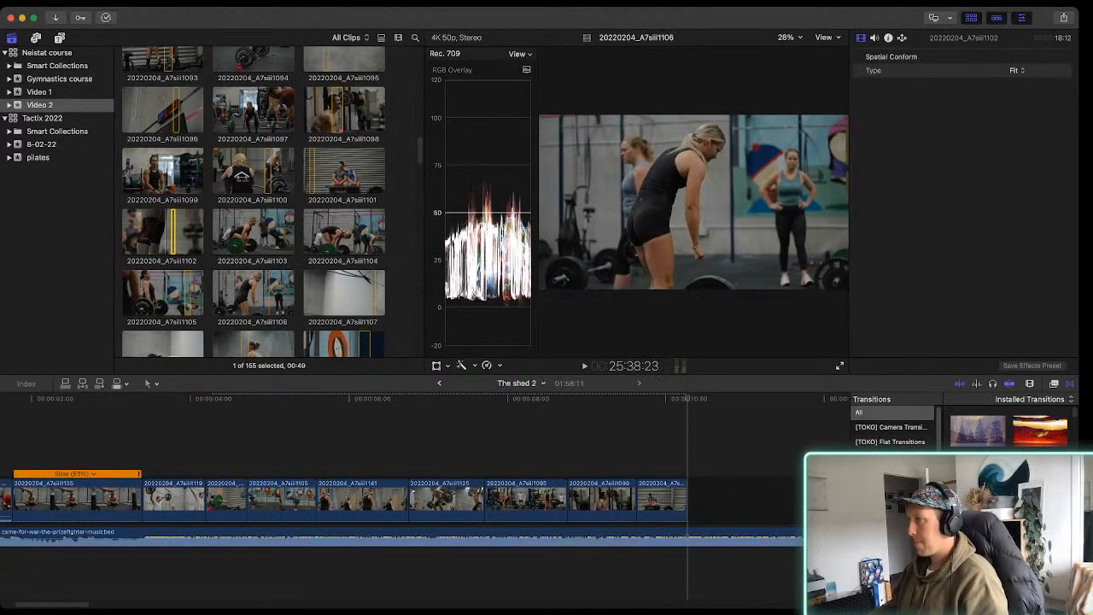
pyautogui.scroll(-10, 254, 202)
pyautogui.scroll(-2, 329, 236)
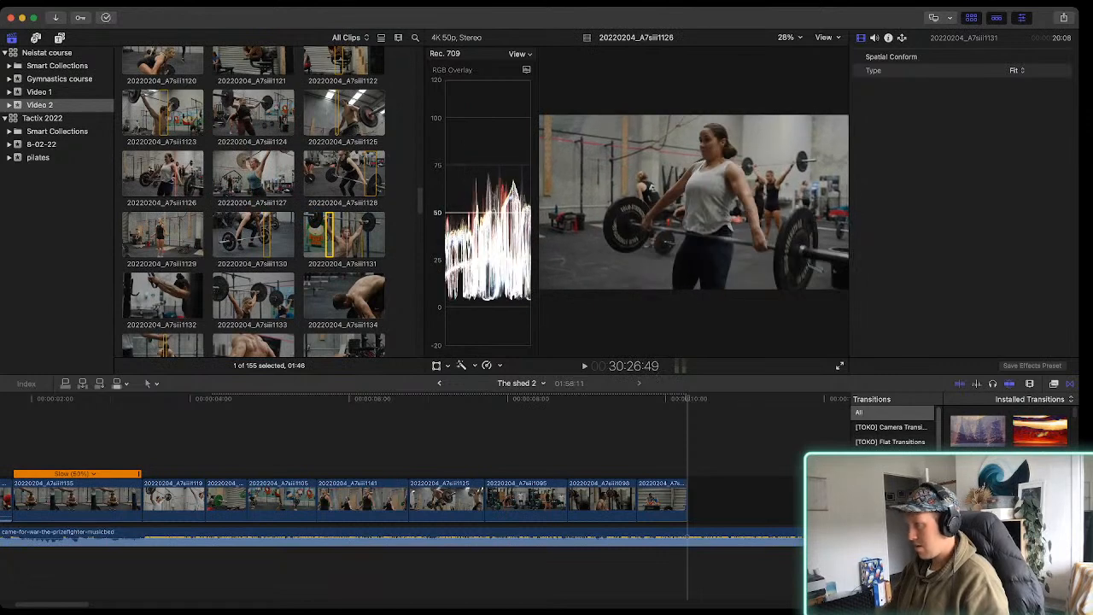
pyautogui.press('space')
pyautogui.press('i')
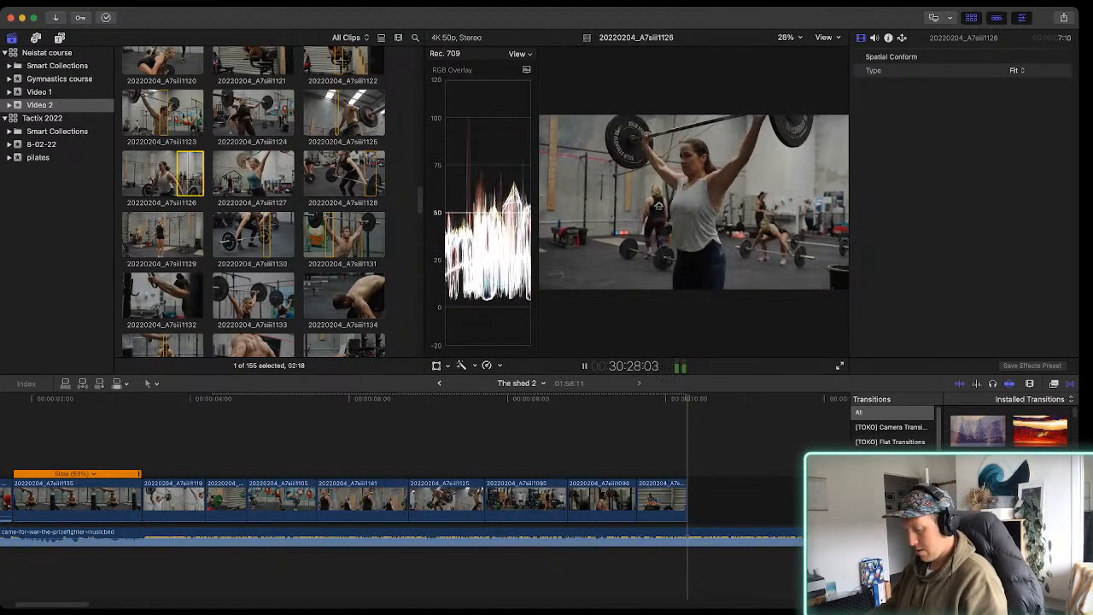
pyautogui.press('e')
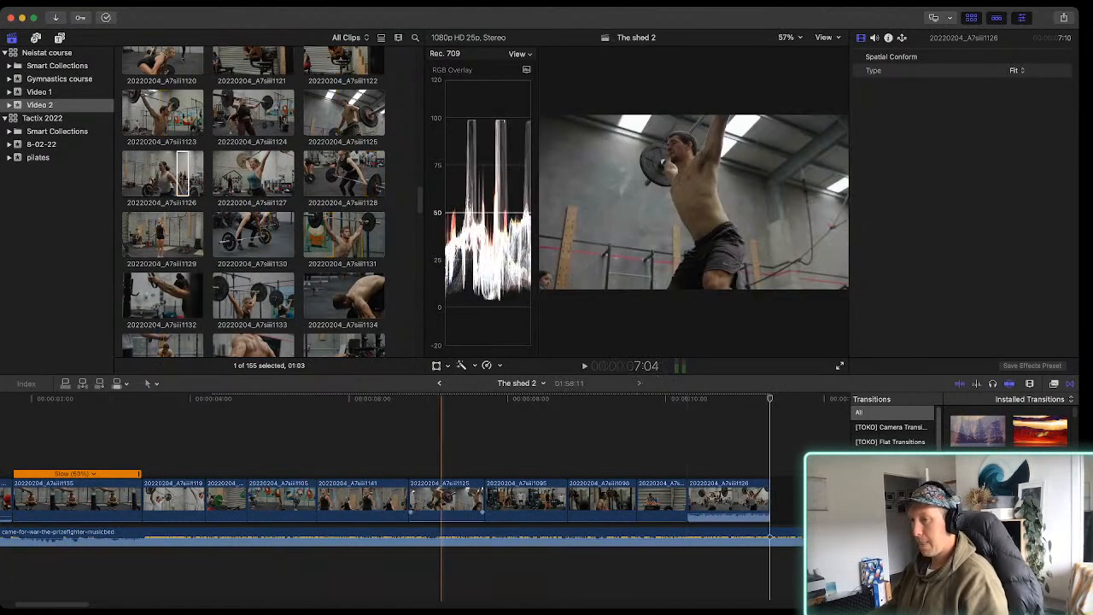
# Play the sequence with the music and trim the start of the 20220204_A7siii1095 timeline clip, shortening it to about 34 frames
pyautogui.hscroll(-4, 269, 499)
pyautogui.press('Home')
pyautogui.press('space')
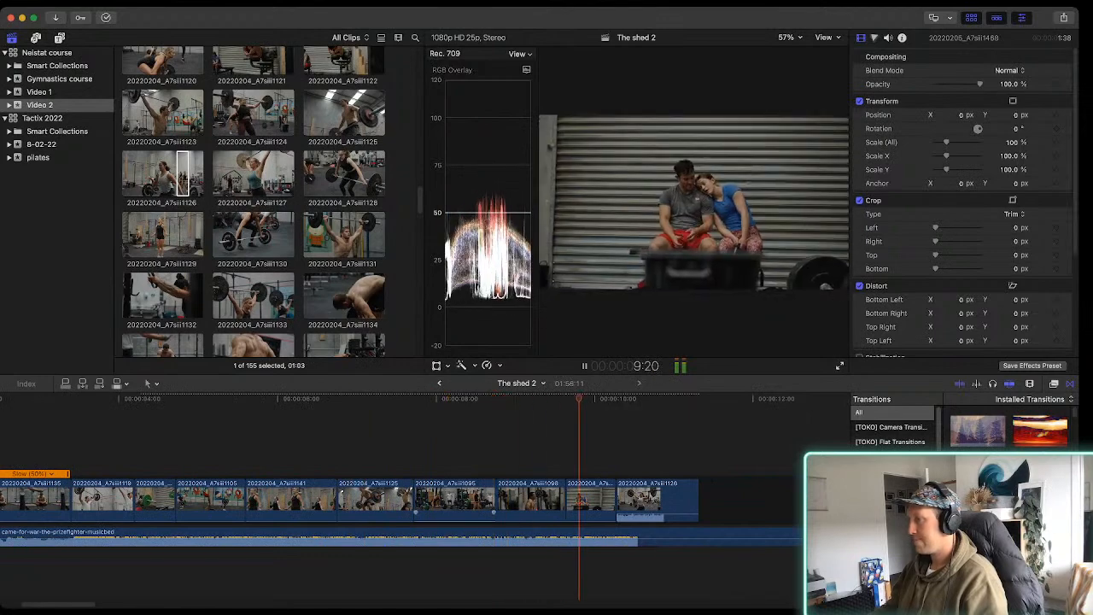
pyautogui.press('space')
pyautogui.press('space')
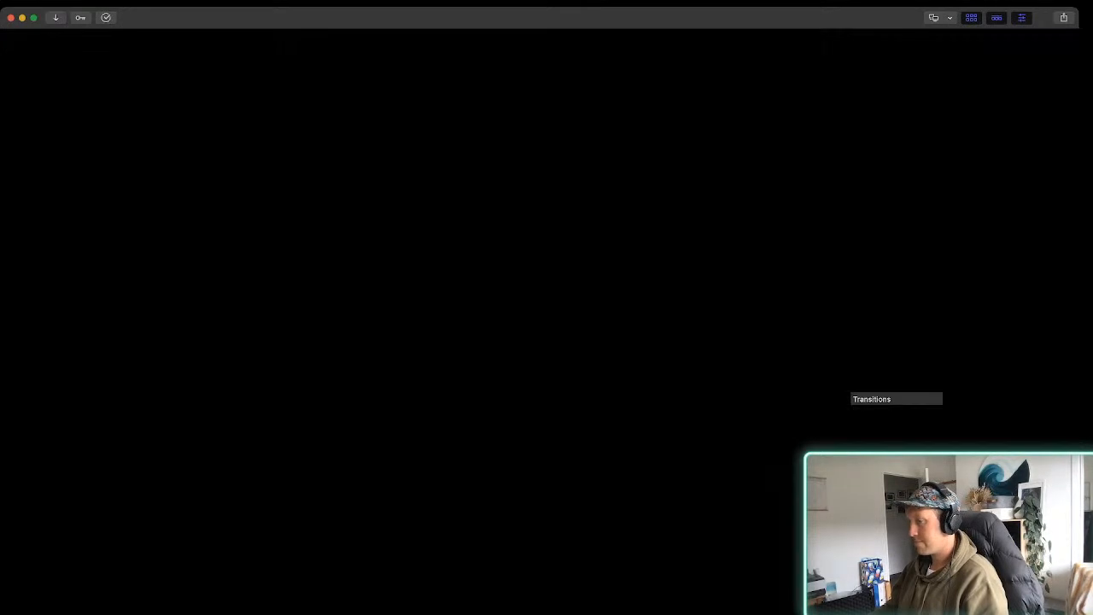
pyautogui.moveTo(415, 504); pyautogui.dragTo(444, 504)
pyautogui.press('space')
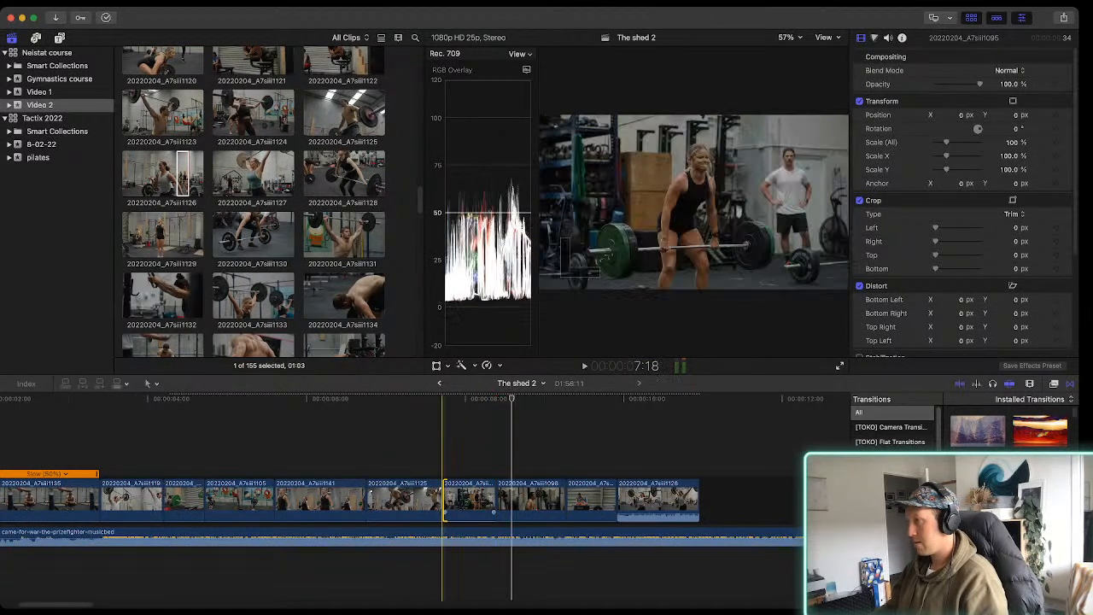
# Trim the end of the 20220204_A7siii1098 timeline clip to a length of about 30 frames and play the cut
pyautogui.press('space')
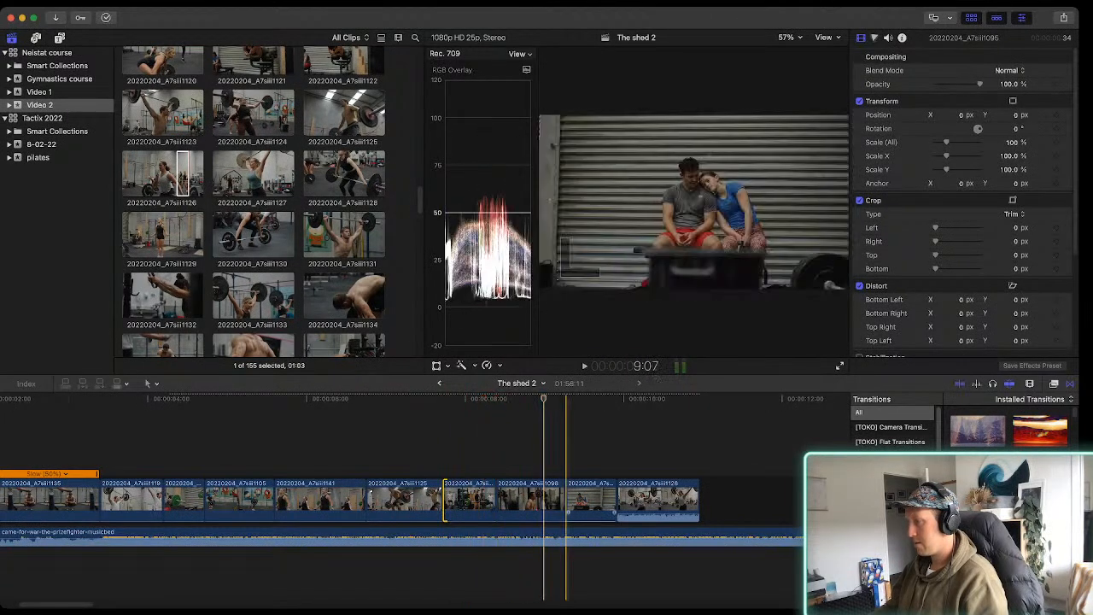
pyautogui.moveTo(566, 504); pyautogui.dragTo(543, 504)
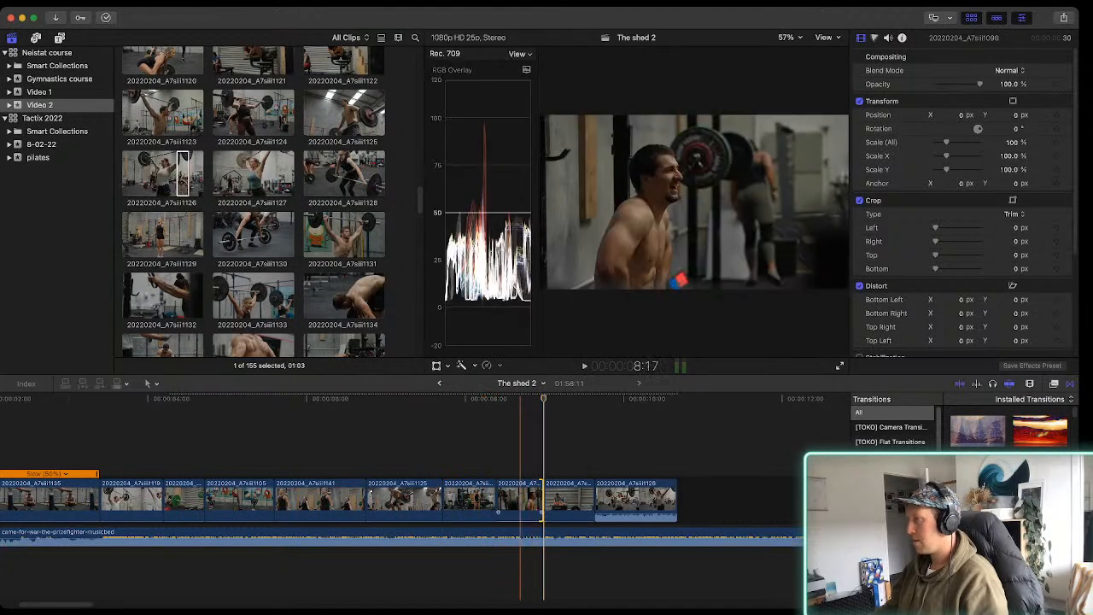
pyautogui.press('space')
# Trim the end of the 20220204_A7siii1101 clip of the seated couple to about 22 frames and play it against the beat
pyautogui.press('space')
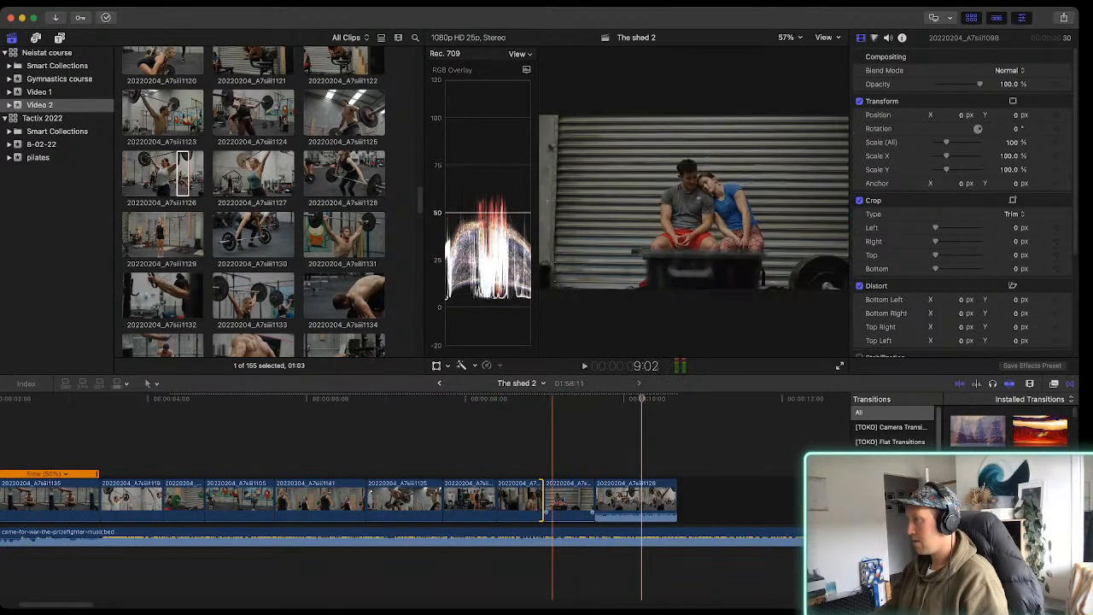
pyautogui.press('space')
pyautogui.press('space')
pyautogui.moveTo(594, 504); pyautogui.dragTo(577, 504)
pyautogui.press('space')
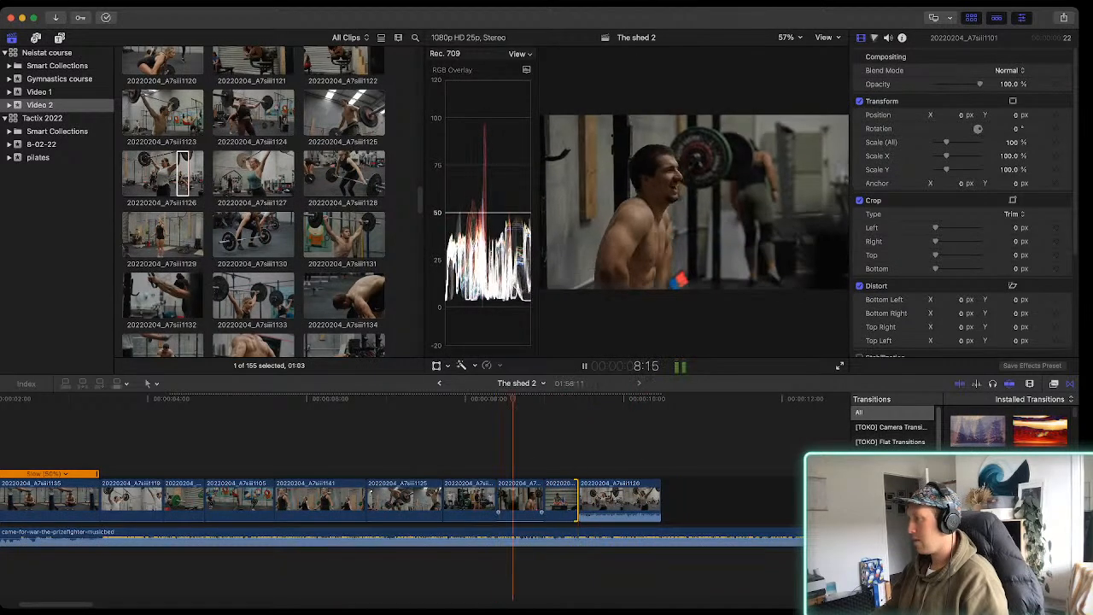
pyautogui.press('space')
pyautogui.press('space')
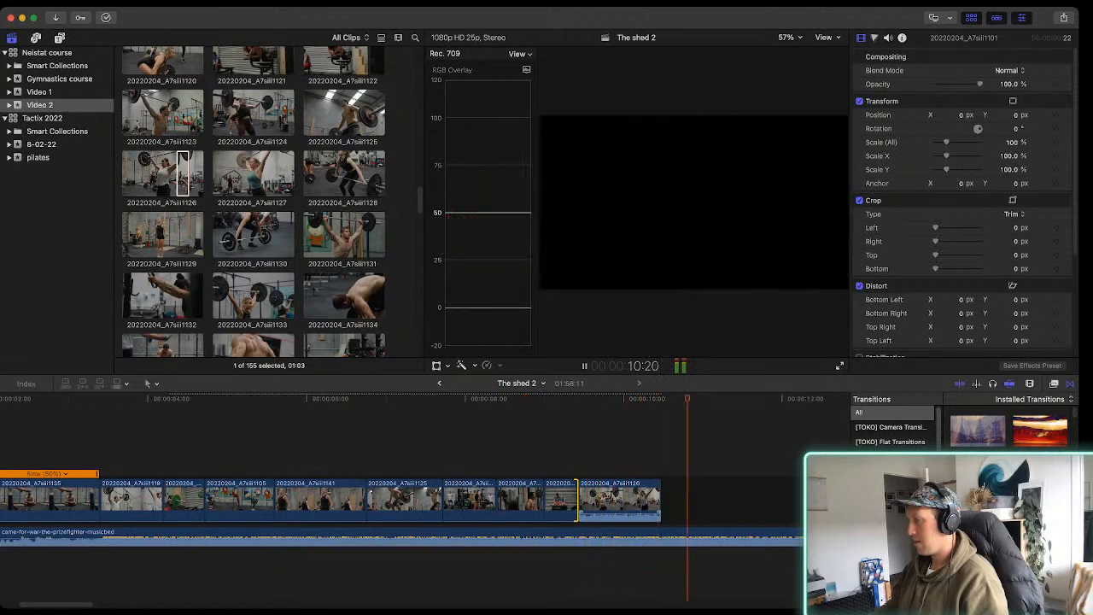
# Trim the end of the 20220204_A7siii1126 timeline clip to a length of about 42 frames and play the cut
pyautogui.moveTo(662, 504); pyautogui.dragTo(645, 504)
pyautogui.press('space')
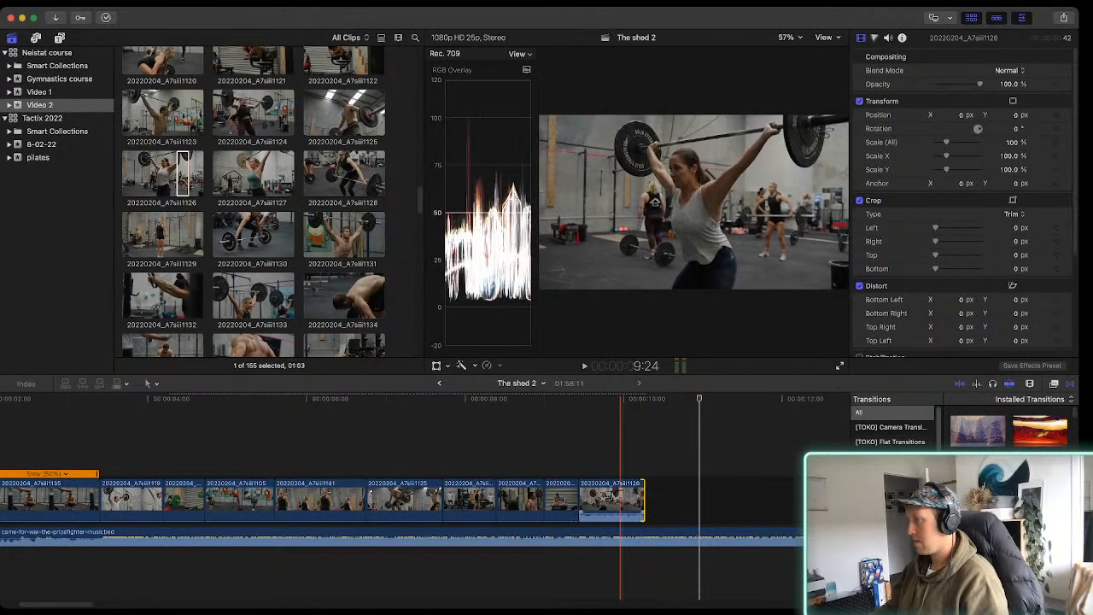
pyautogui.press('space')
# Browse the later 20220205 footage, mark a 00:30 range in clip 20220205_A7siii1418 of the plate being loaded and append it to the storyline
pyautogui.scroll(-1, 253, 202)
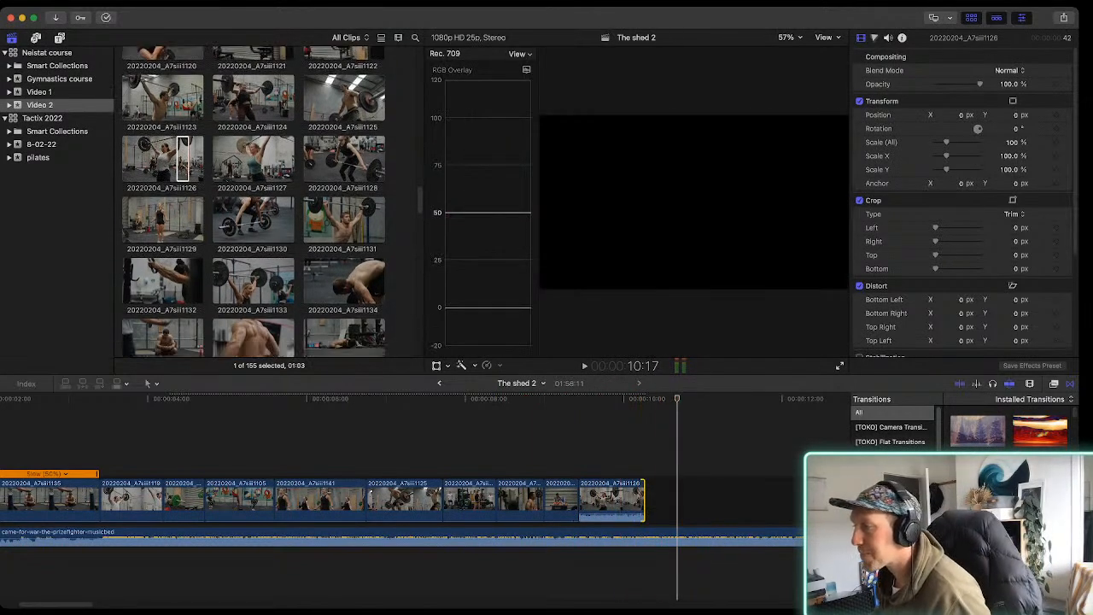
pyautogui.scroll(-15, 253, 201)
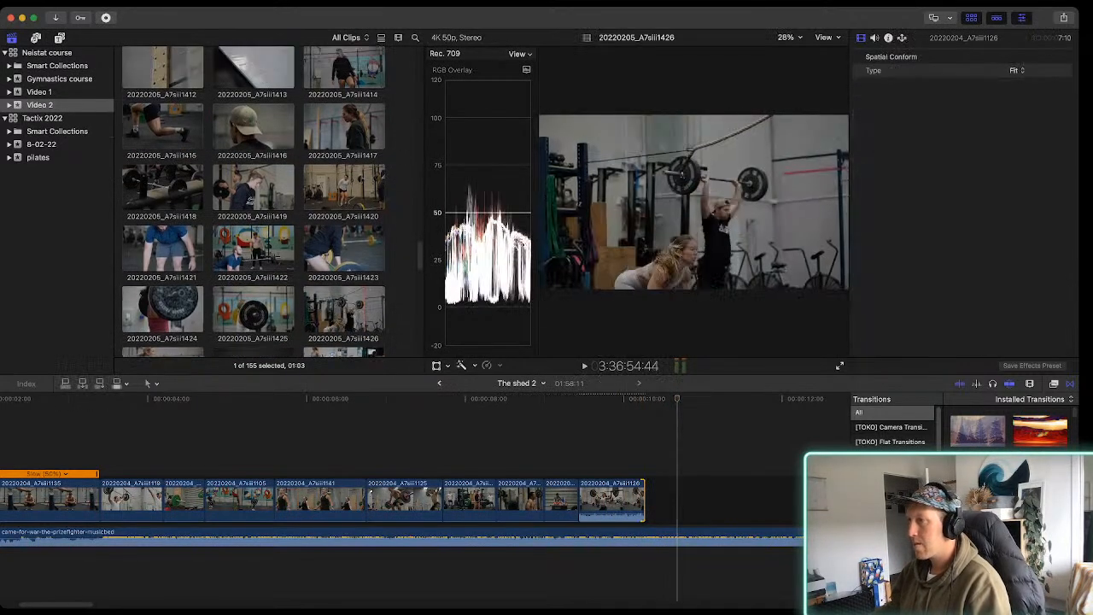
pyautogui.scroll(1, 342, 325)
pyautogui.click(325, 142)
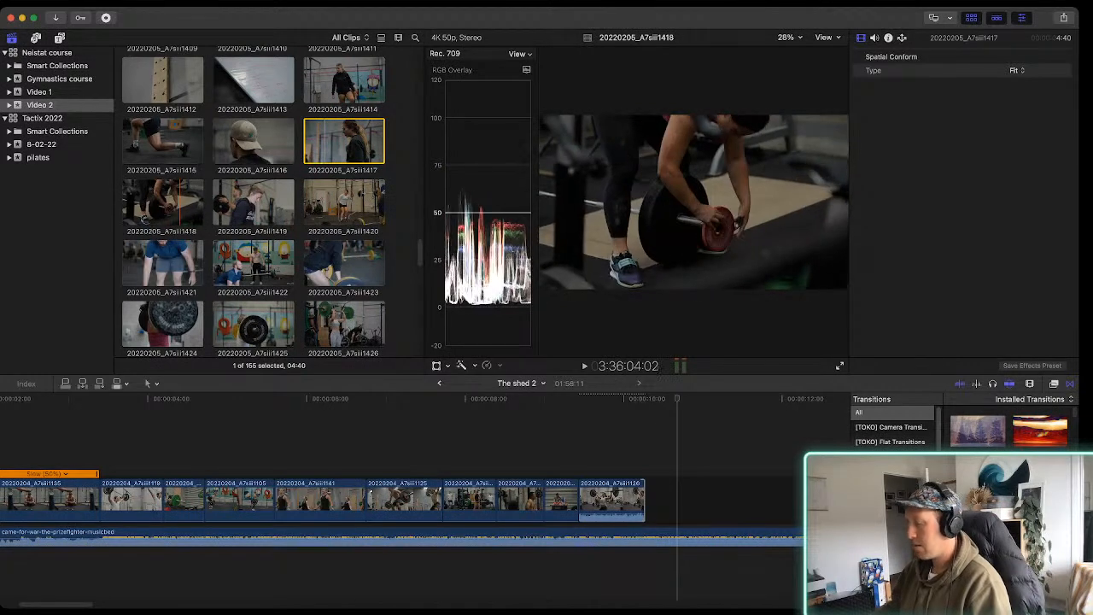
pyautogui.press('i')
pyautogui.press('space')
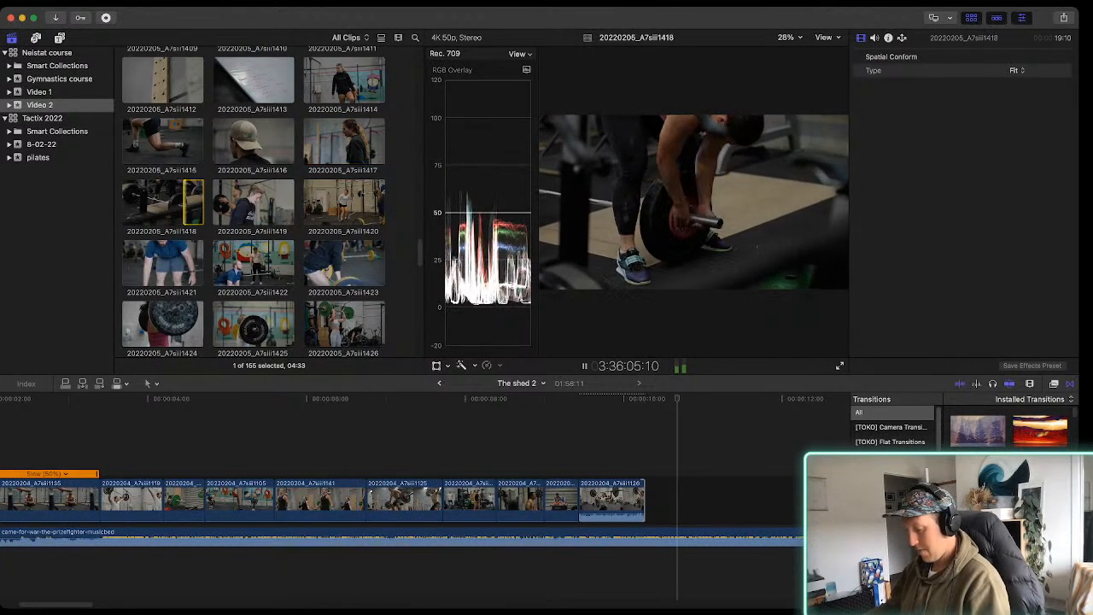
pyautogui.press('e')
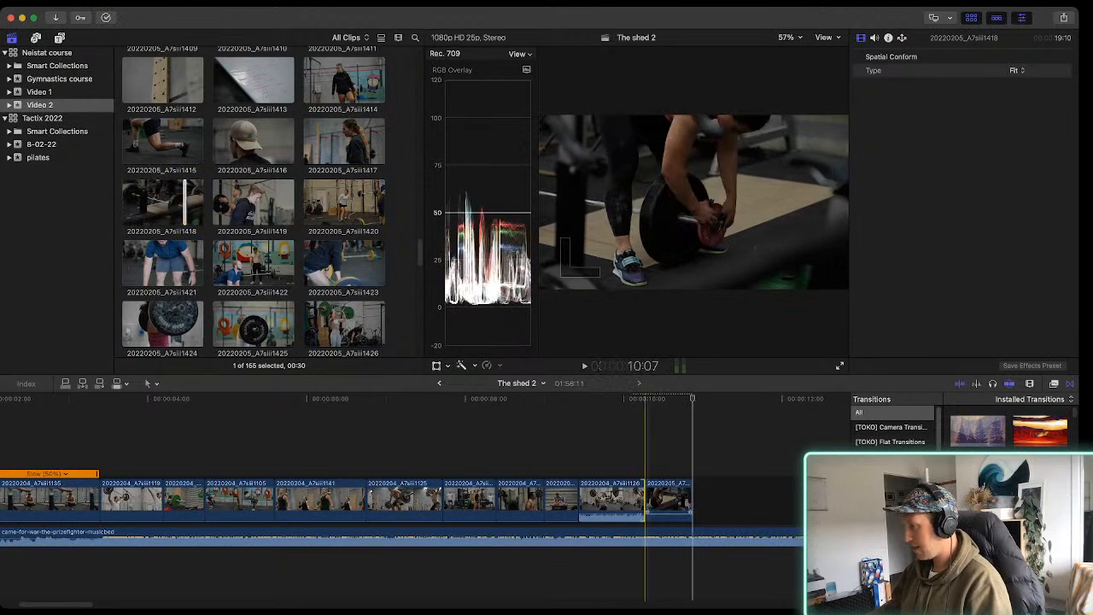
# Play the sequence, extend the start of the 20220205_A7siii1418 timeline clip and trim its end for a length of about 28 frames
pyautogui.press('space')
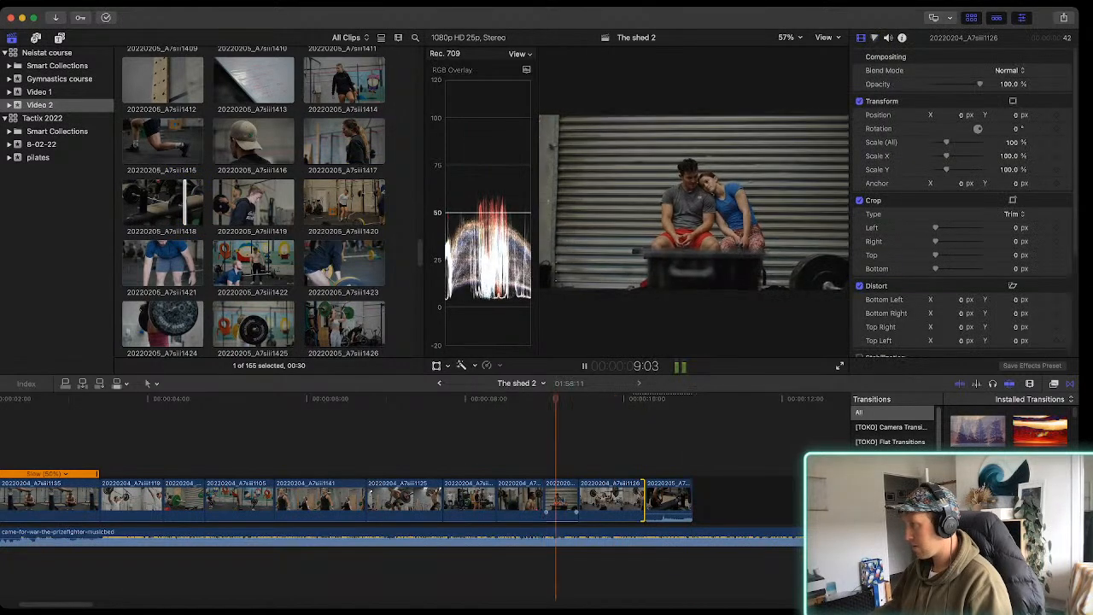
pyautogui.press('space')
pyautogui.press('space')
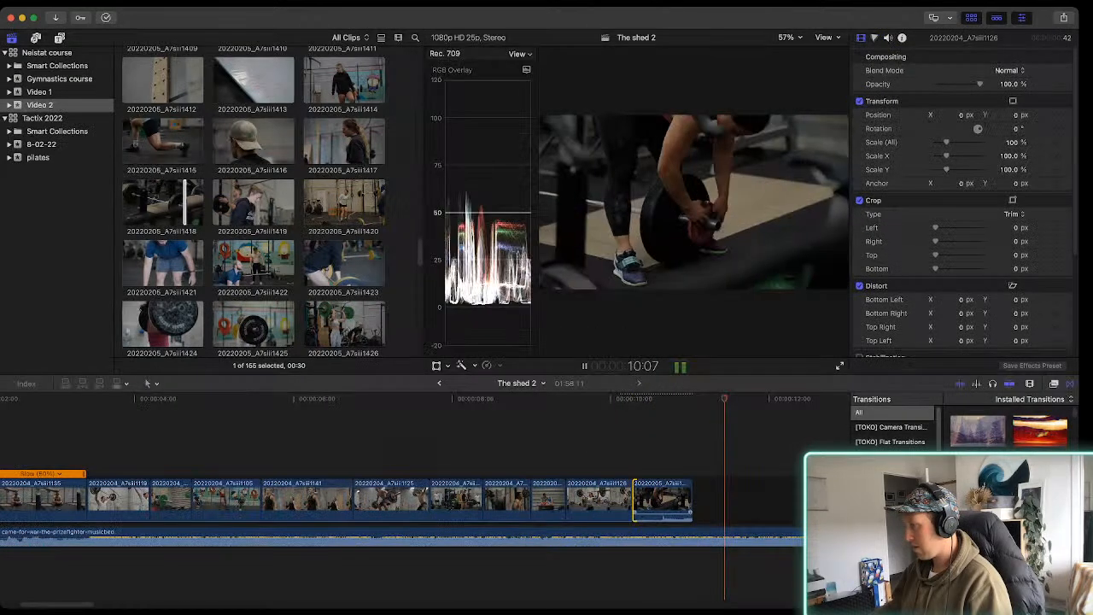
pyautogui.press('space')
pyautogui.moveTo(692, 500); pyautogui.dragTo(675, 499)
pyautogui.press('space')
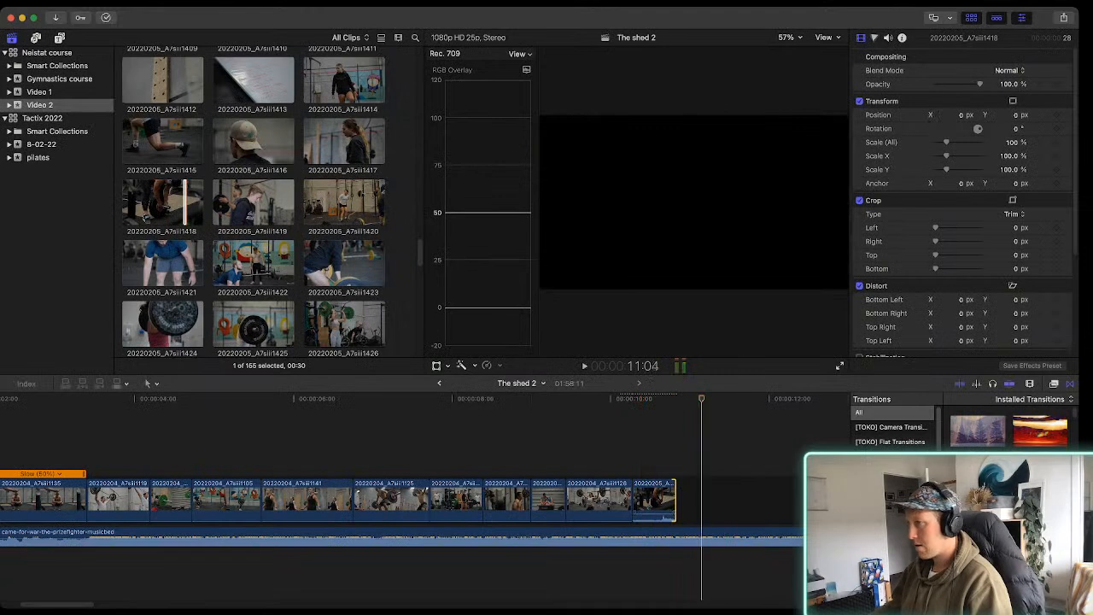
# Mark a 00:35 range in clip 20220205_A7siii1422 of the man in blue lifting the barbell and append it to the storyline
pyautogui.click(162, 265)
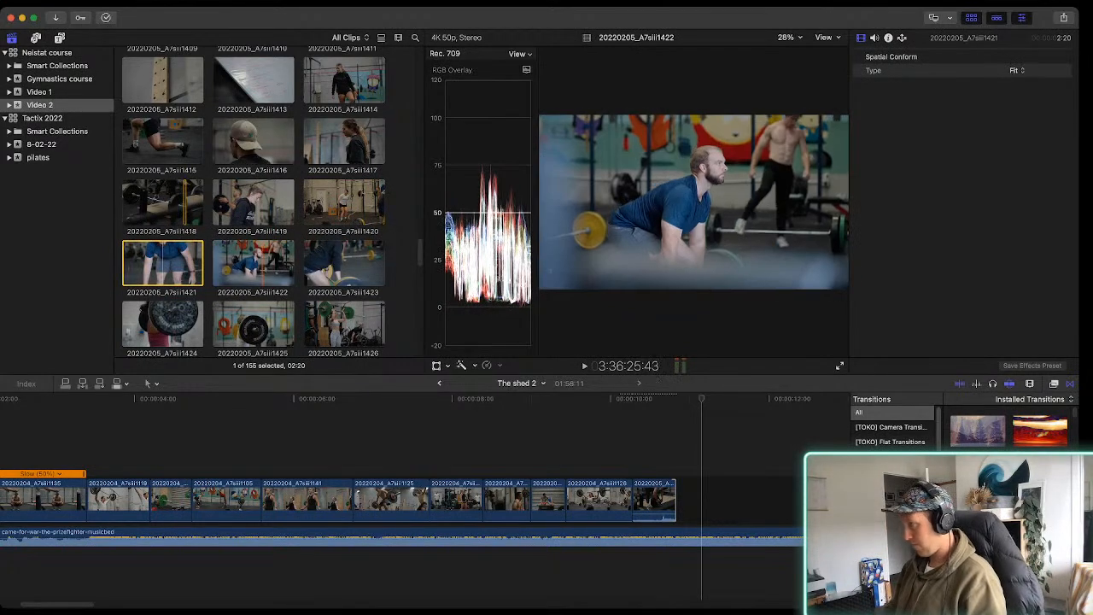
pyautogui.click(257, 263)
pyautogui.press('space')
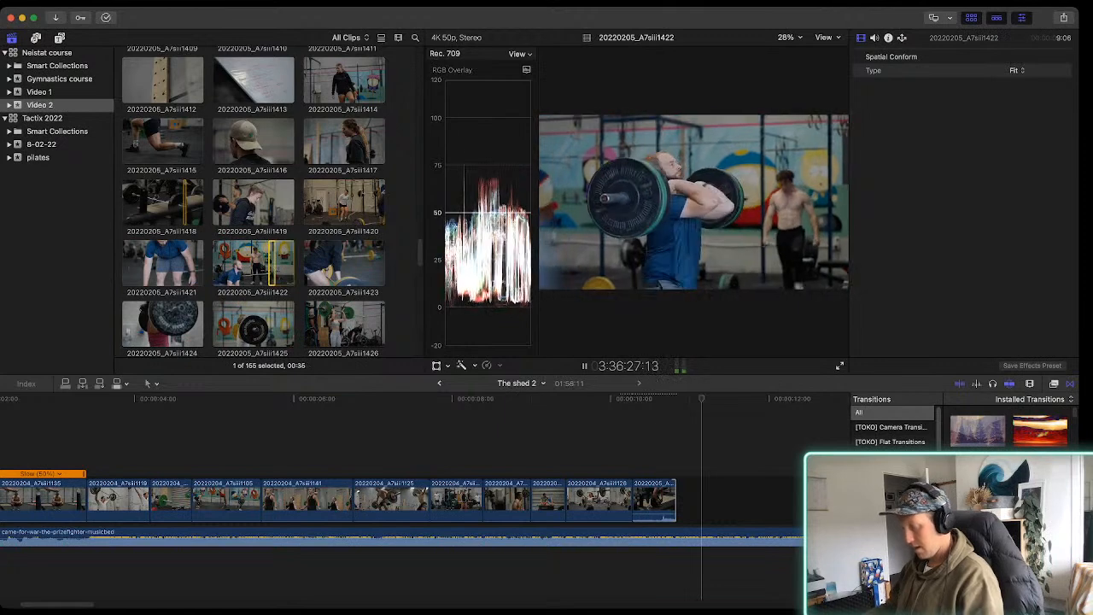
pyautogui.press('e')
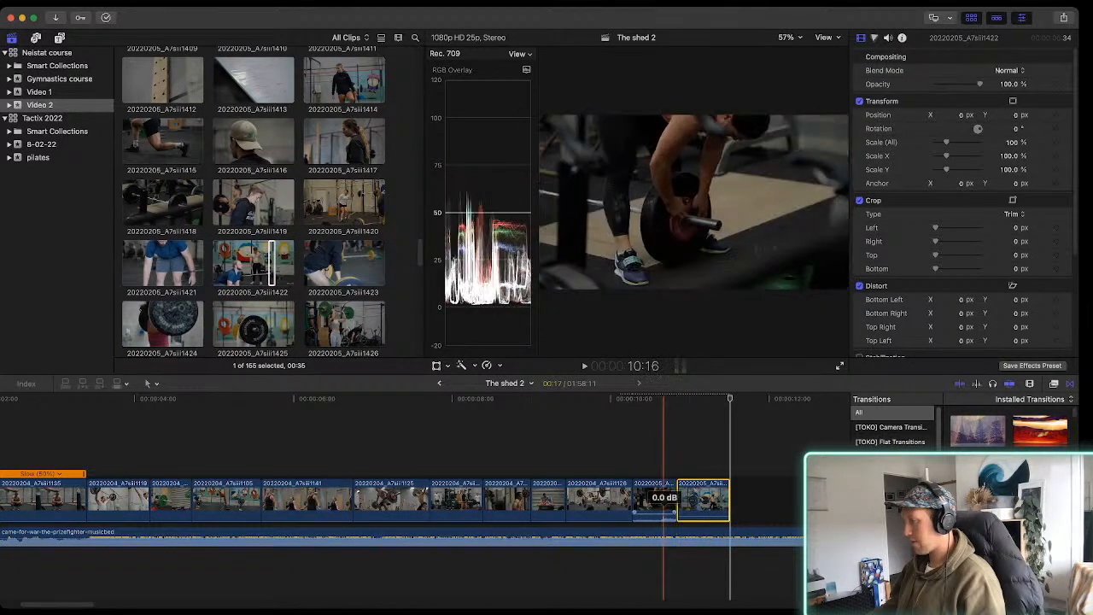
# Play the end of the sequence with the music to check how the 20220205_A7siii1422 clip fits
pyautogui.hscroll(3, 619, 500)
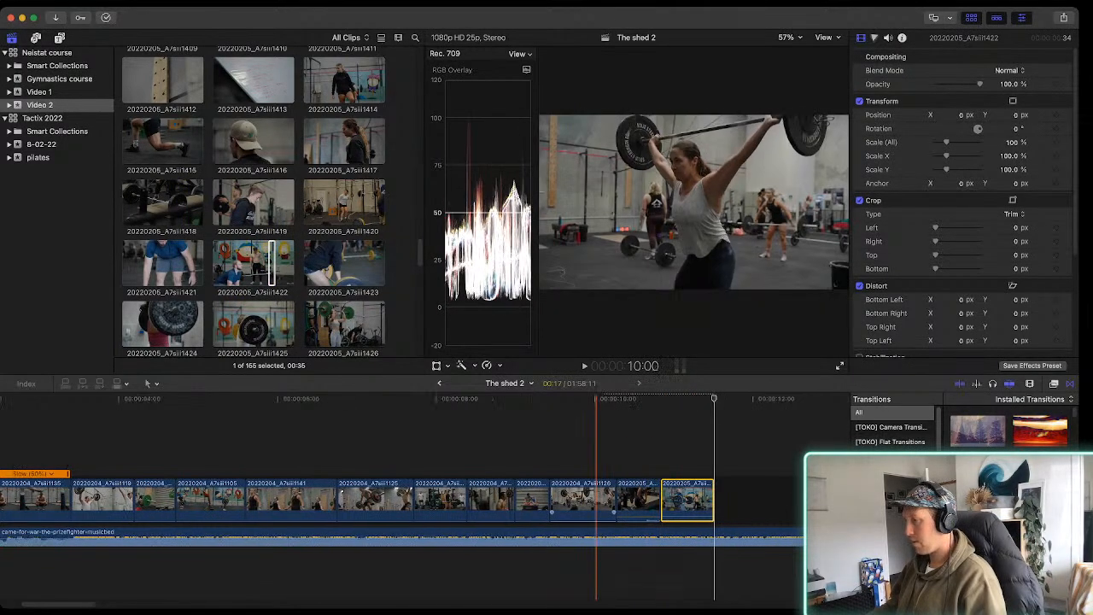
pyautogui.press('space')
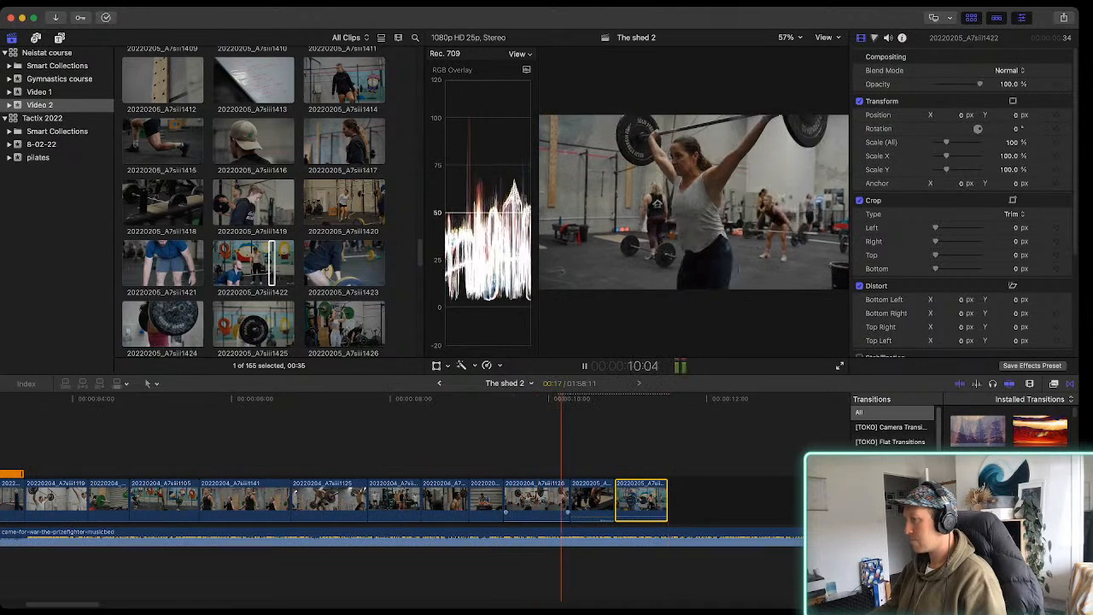
pyautogui.hscroll(8, 538, 499)
pyautogui.press('space')
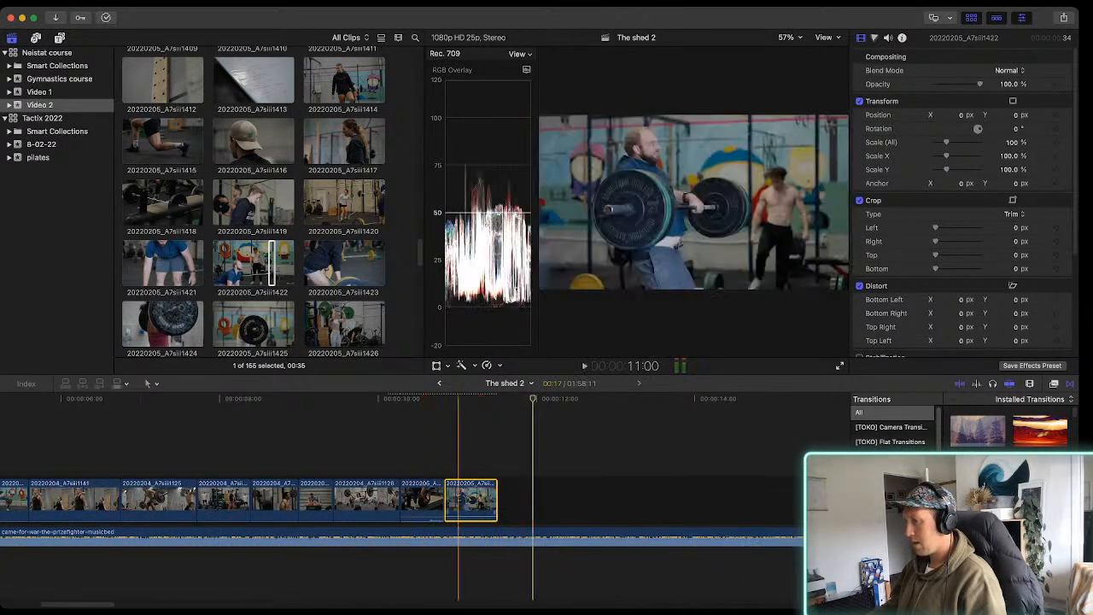
# Try an automatic color balance on the 20220205_A7siii1422 timeline clip and undo it
pyautogui.click(470, 499)
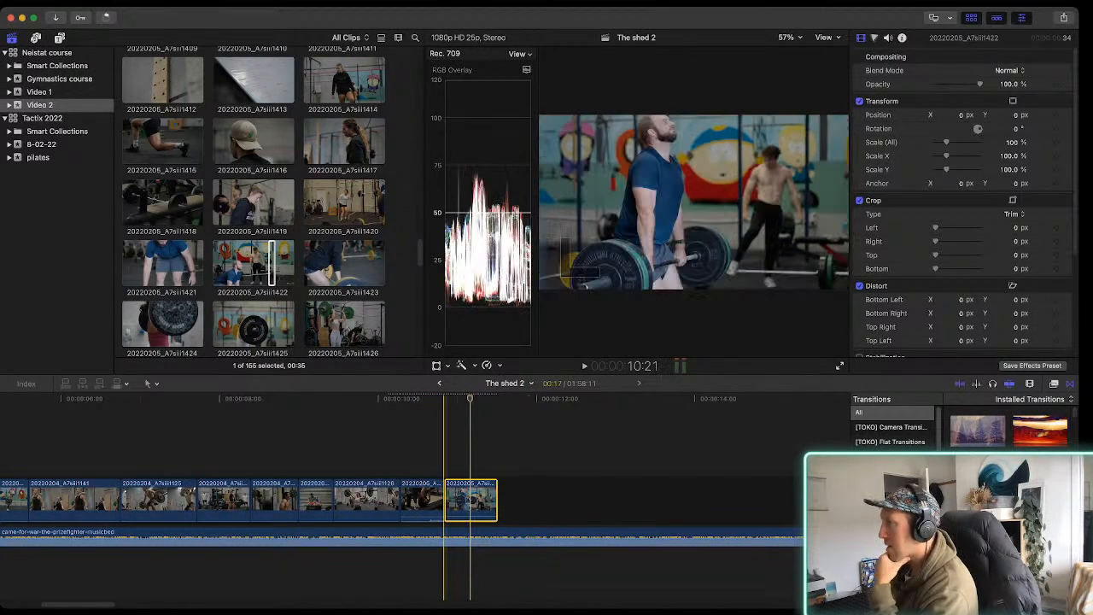
pyautogui.click(444, 500)
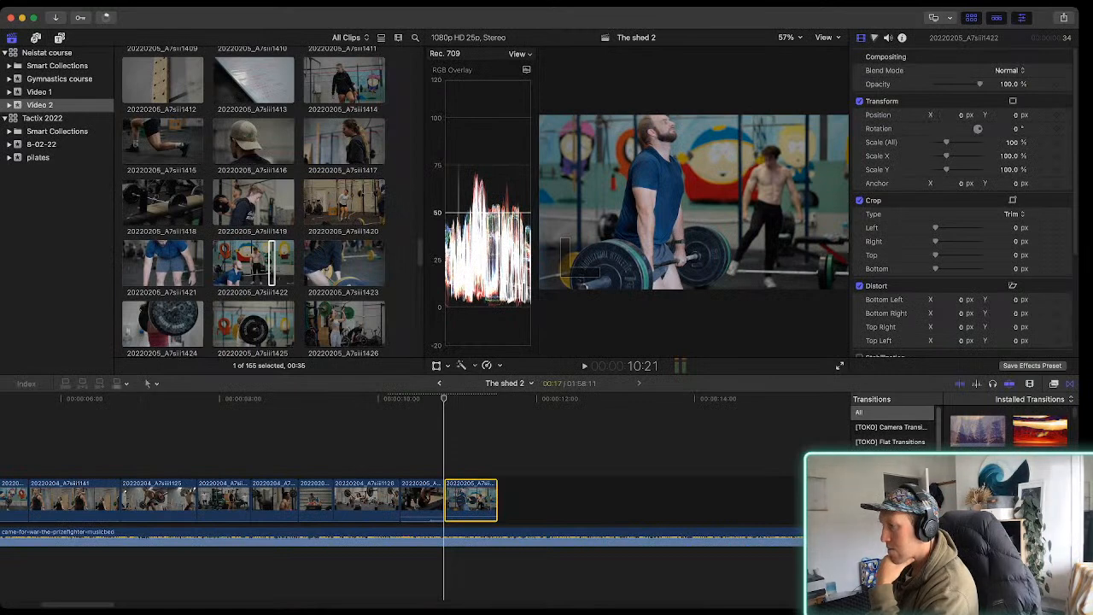
pyautogui.press('alt+super+b')
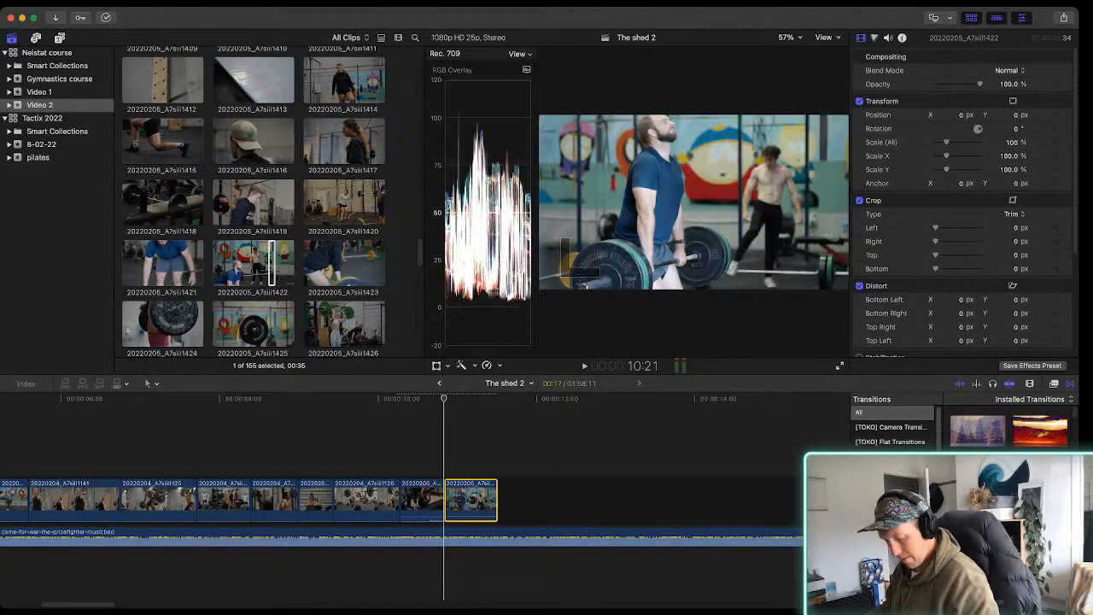
pyautogui.press('super+z')
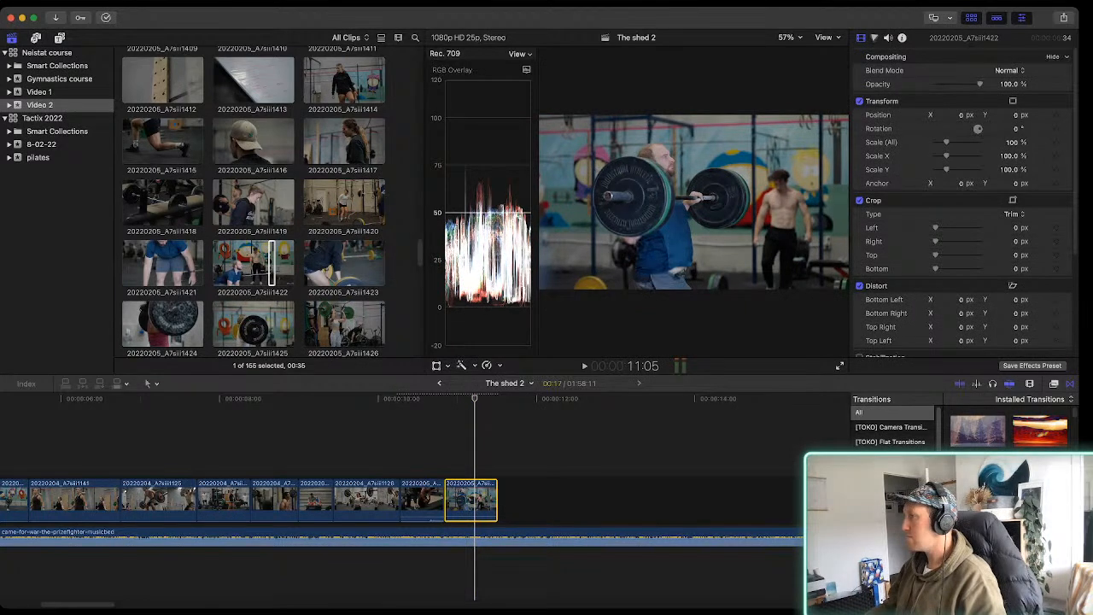
# Add a Color Curves correction to the 20220205_A7siii1422 timeline clip, boosting the red curve's highlights and slightly lowering the blue curve's
pyautogui.press('super+6')
pyautogui.press('ctrl+super+1')
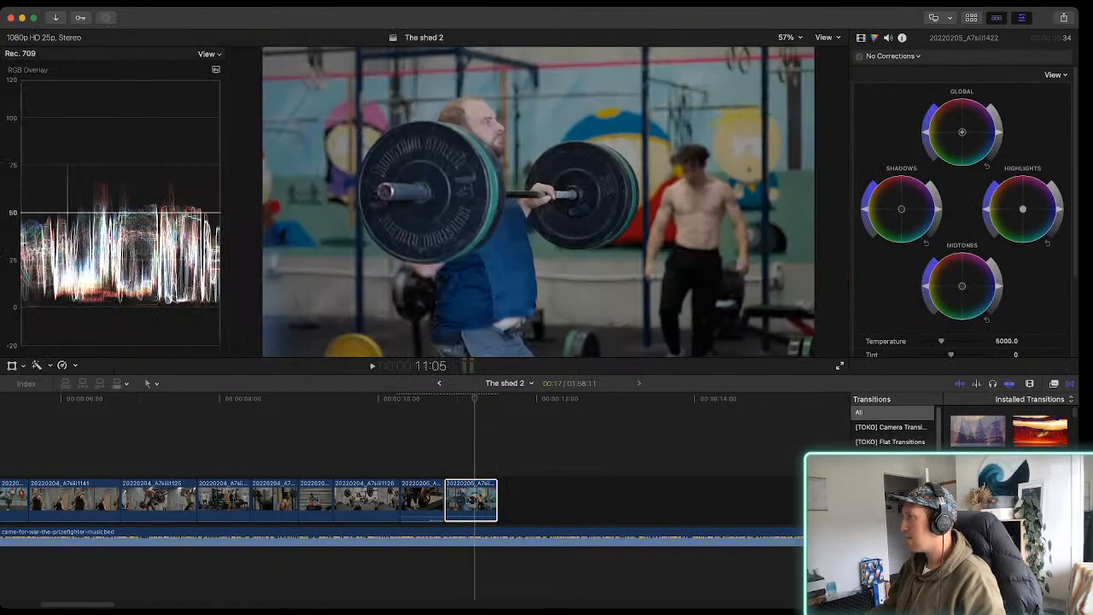
pyautogui.hotkey('alt', 'e')
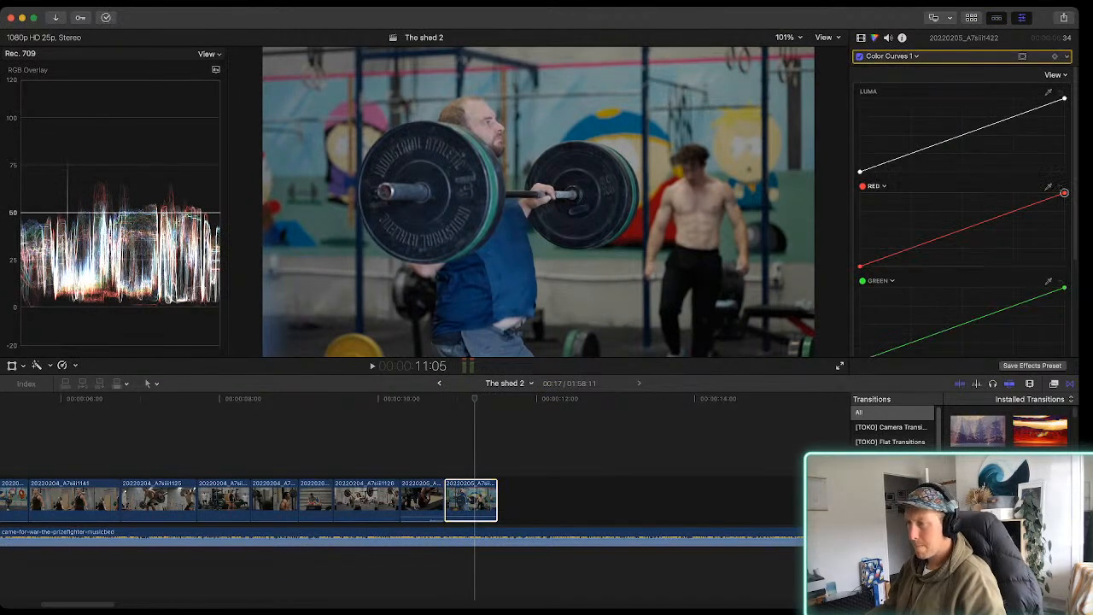
pyautogui.moveTo(1064, 193); pyautogui.dragTo(1052, 193)
pyautogui.scroll(-5, 962, 212)
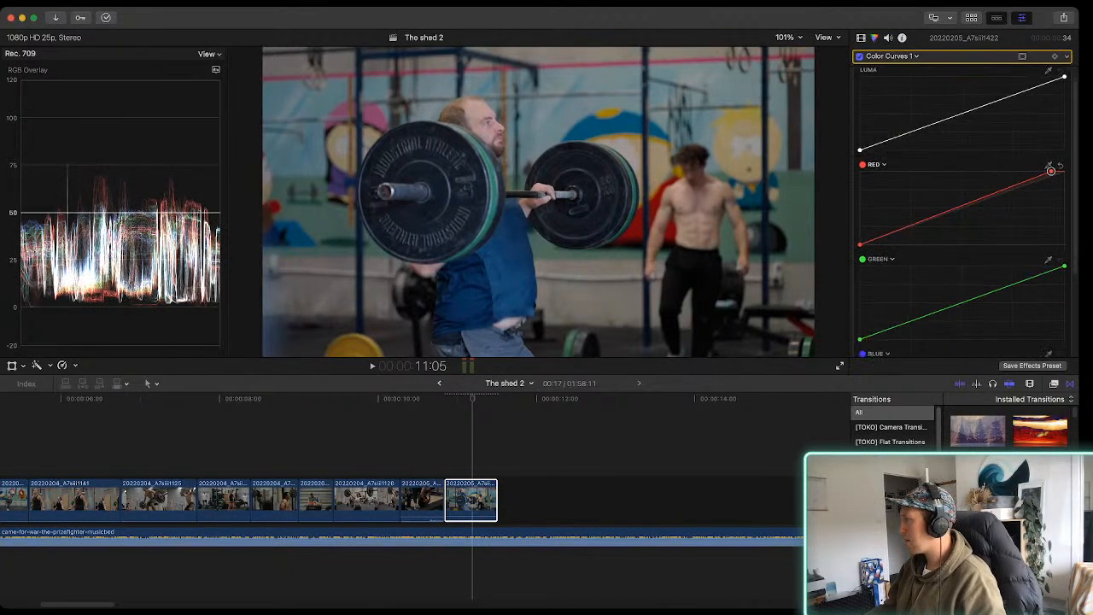
pyautogui.click(1065, 239)
pyautogui.moveTo(1064, 240); pyautogui.dragTo(1064, 241)
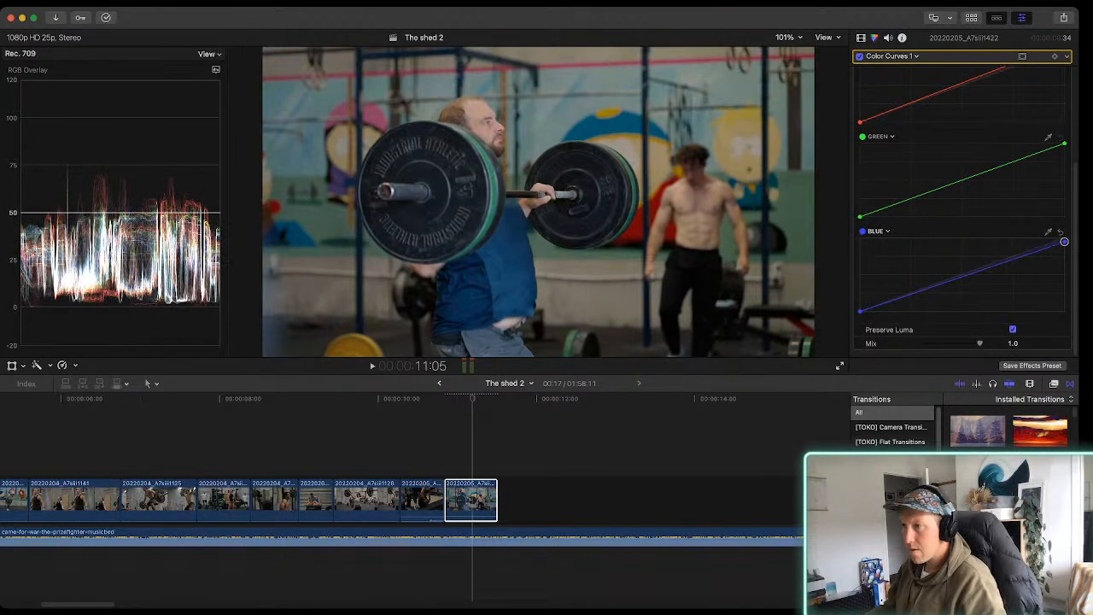
# Raise the midpoint of the 20220205_A7siii1422 clip's red curve slightly, playing it against the preceding clip to check the color
pyautogui.scroll(5, 965, 213)
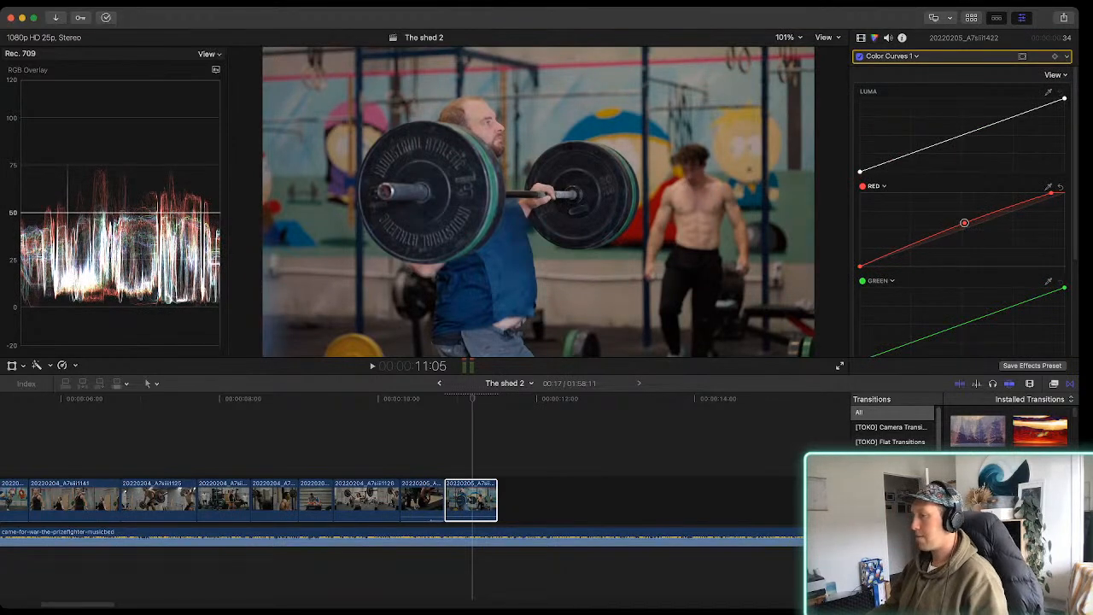
pyautogui.press('space')
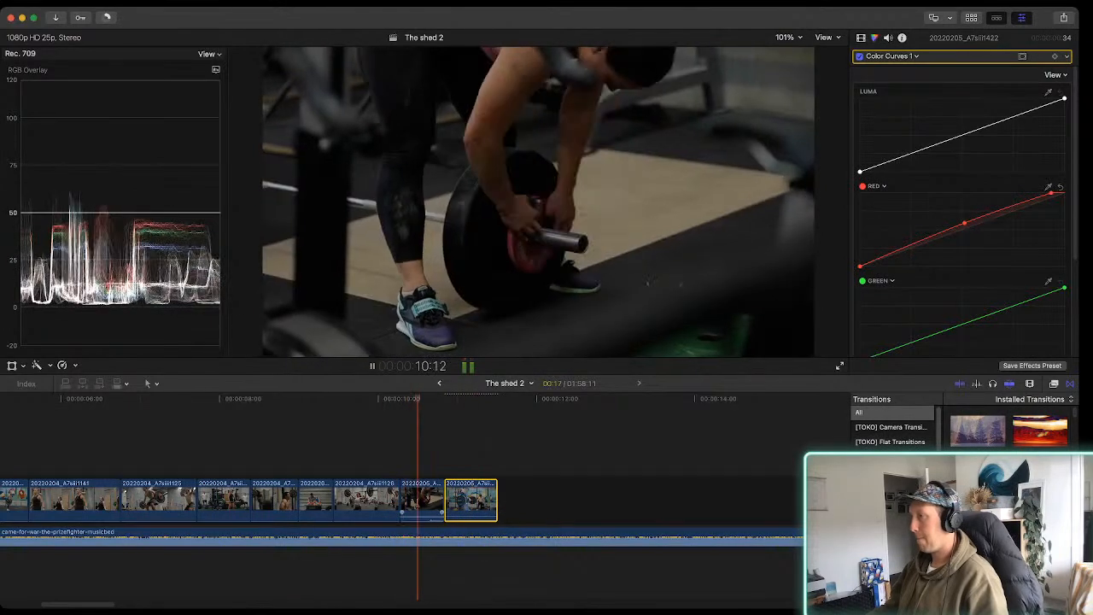
pyautogui.press('space')
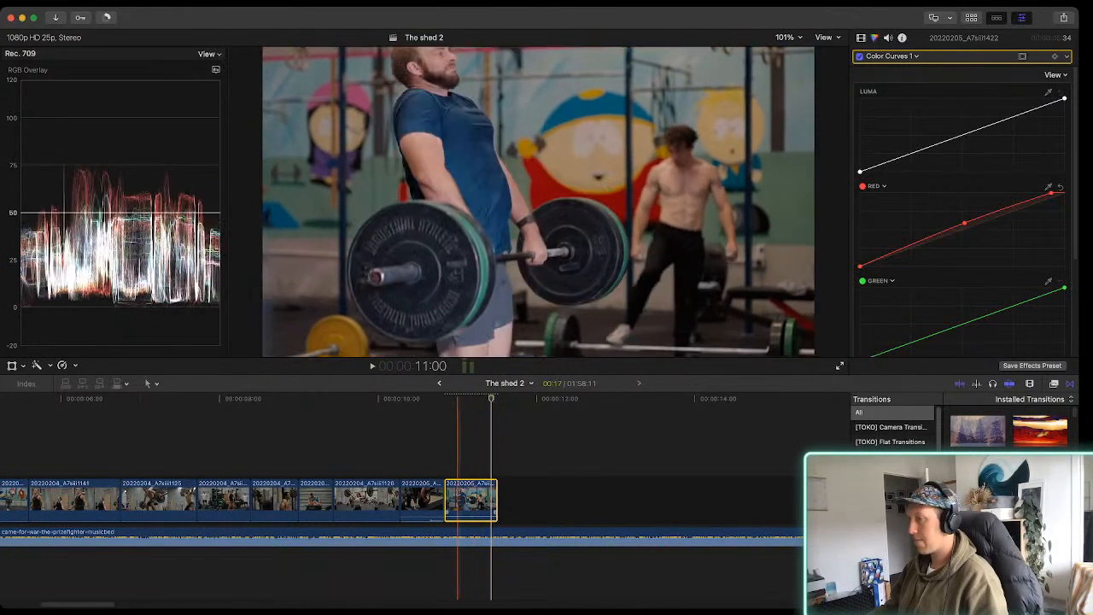
pyautogui.click(469, 501)
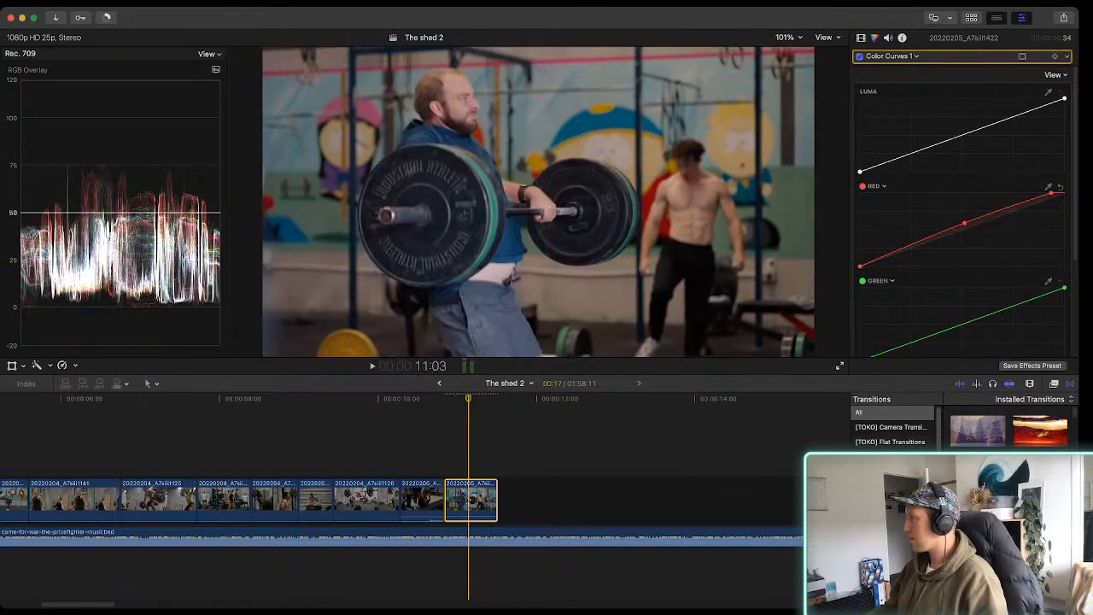
pyautogui.click(966, 223)
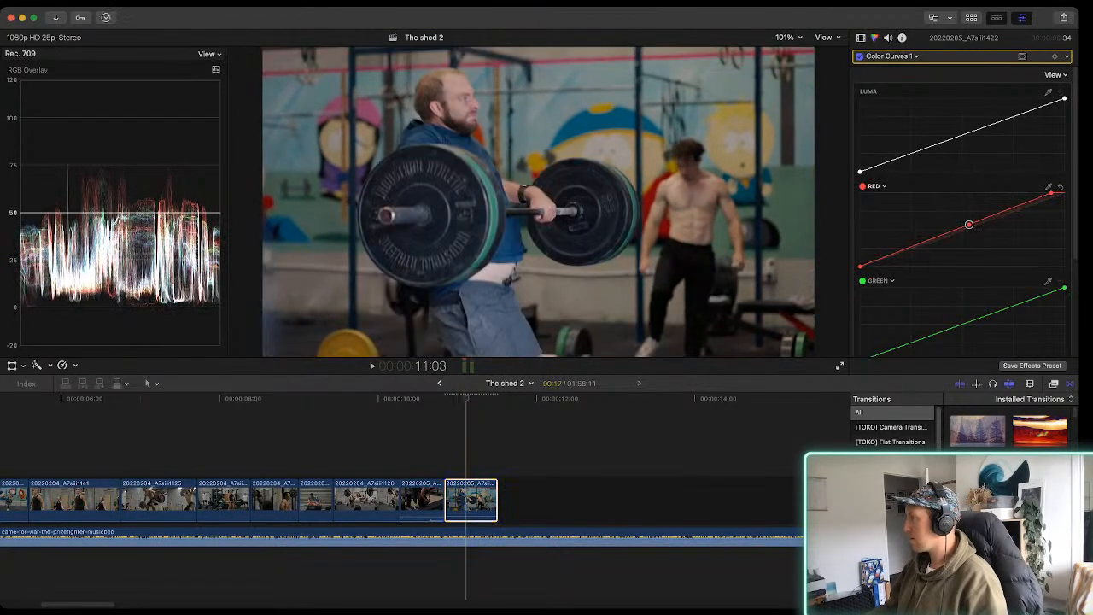
pyautogui.moveTo(970, 225); pyautogui.dragTo(968, 224)
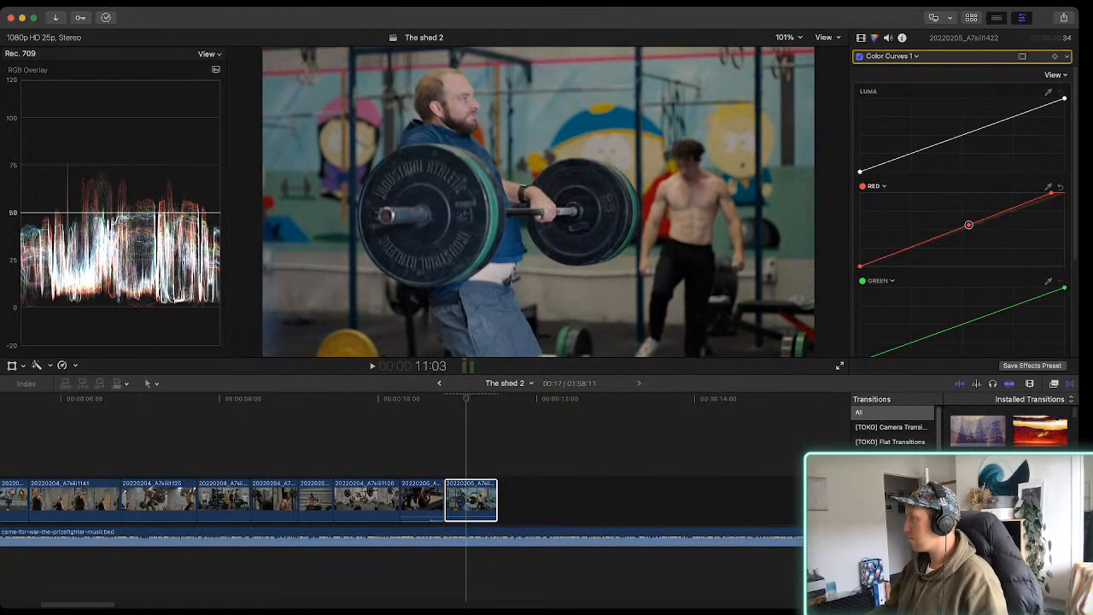
pyautogui.press('space')
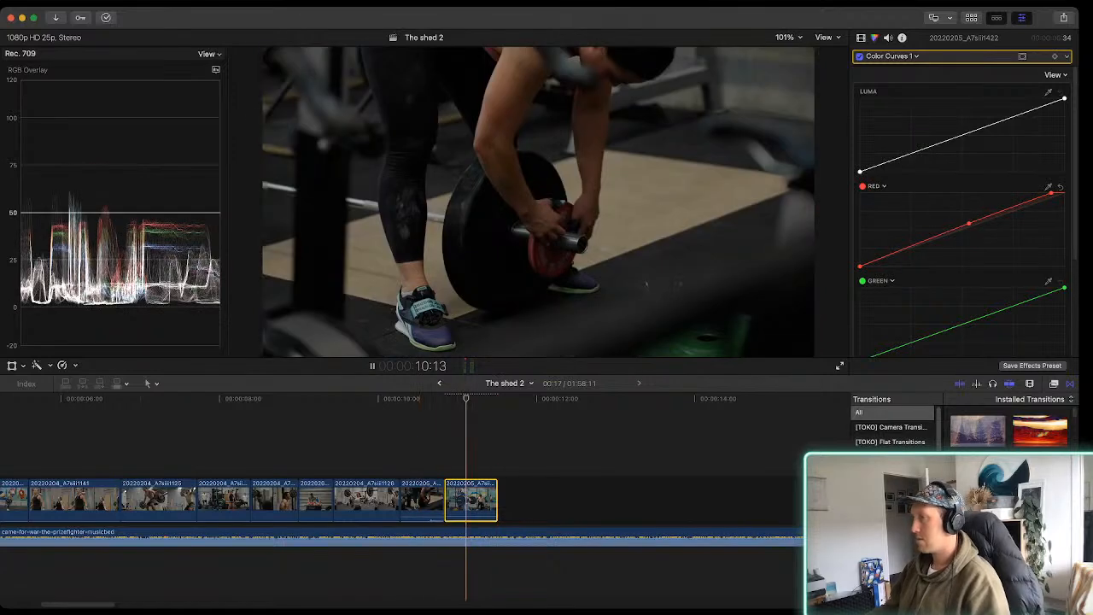
pyautogui.press('space')
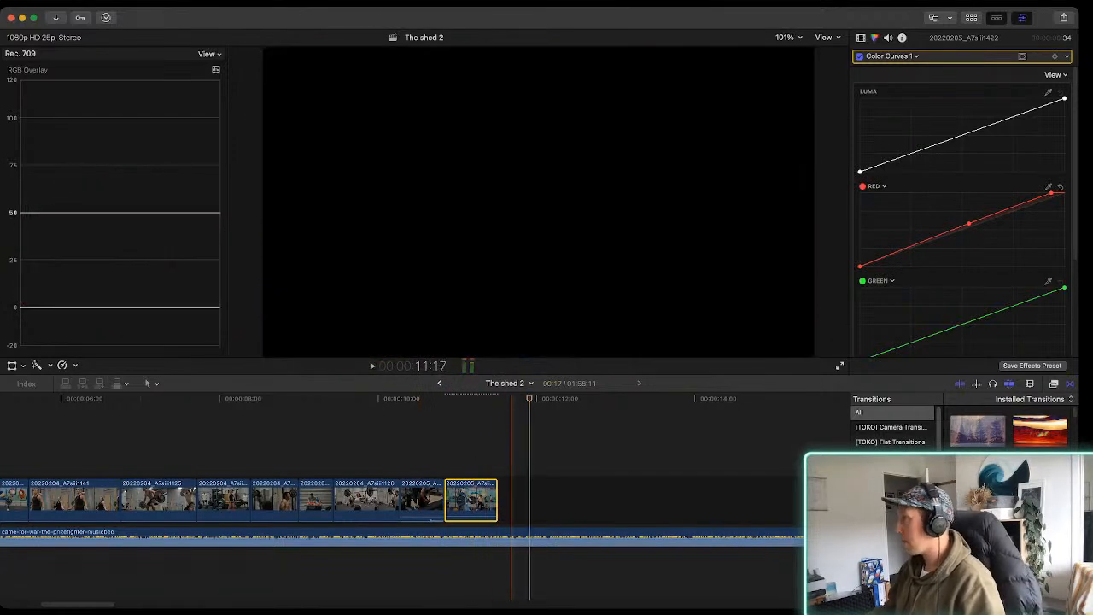
# Bring back the browser, mark a 01:32 range in clip 20220205_A7siii1458 of the woman climbing the rope and append it to the storyline
pyautogui.press('ctrl+super+1')
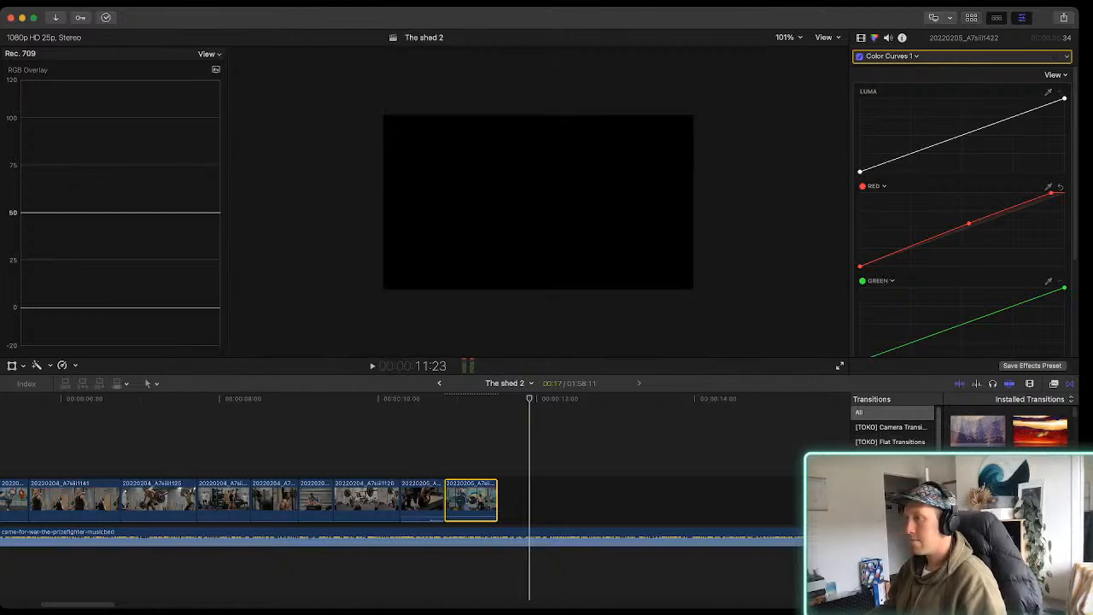
pyautogui.scroll(5, 253, 200)
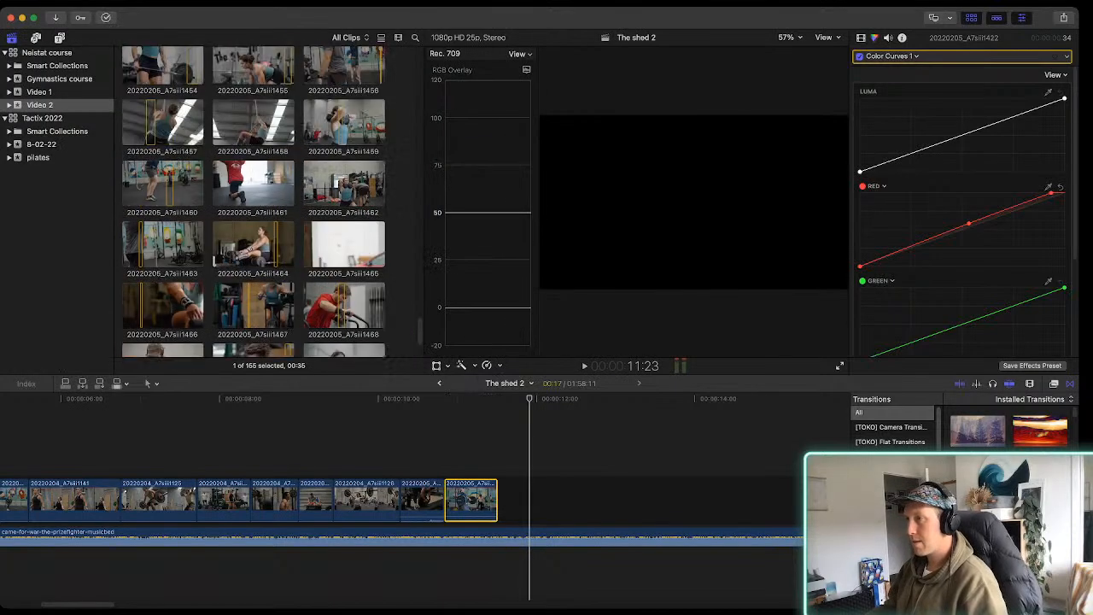
pyautogui.click(253, 162)
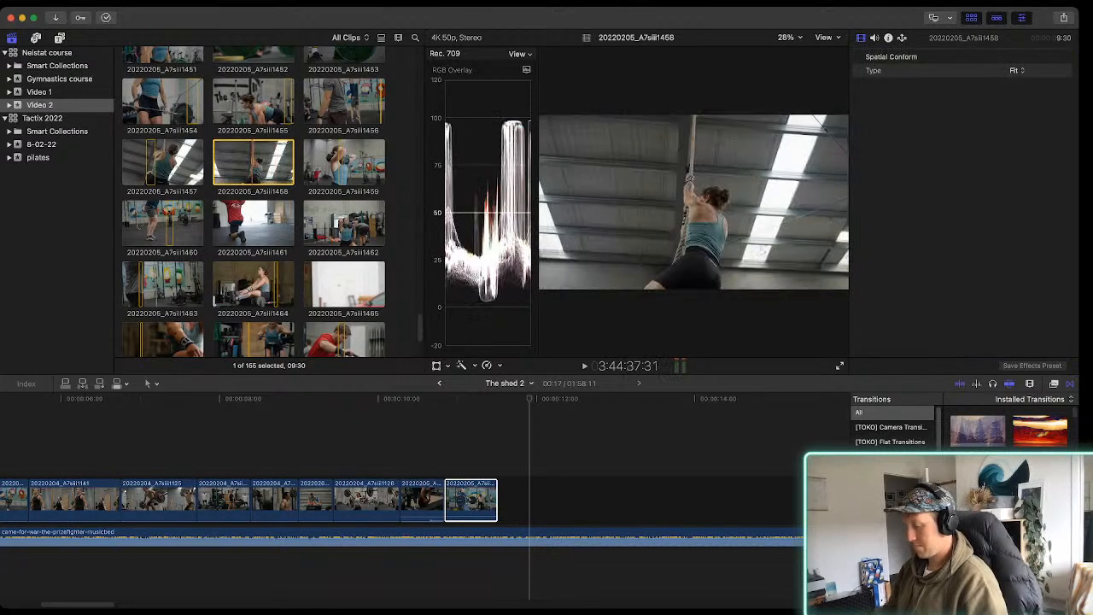
pyautogui.press('space')
pyautogui.press('i')
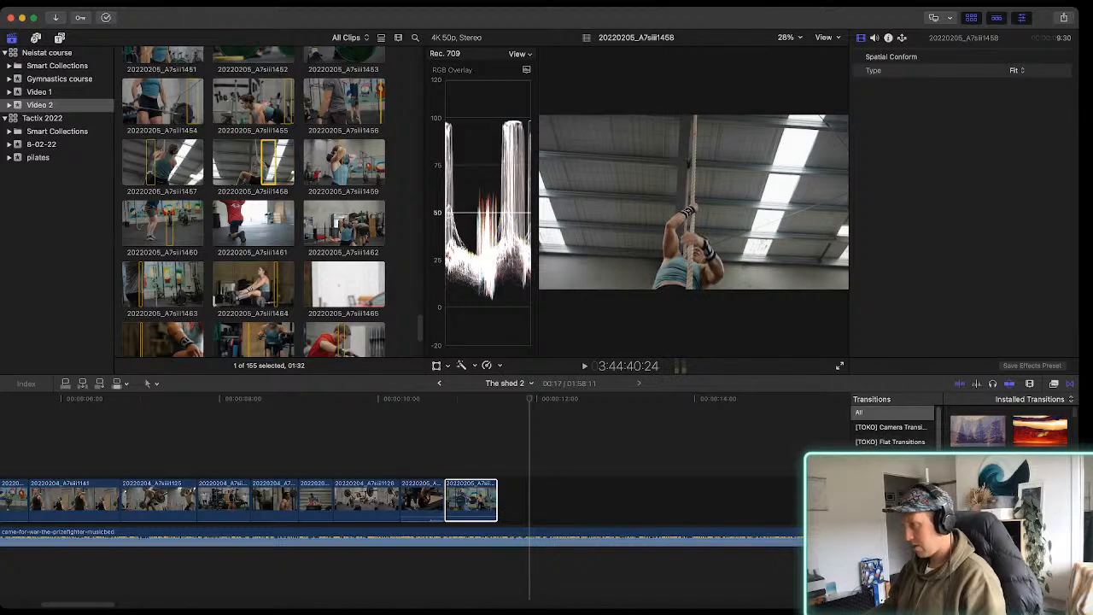
pyautogui.press('e')
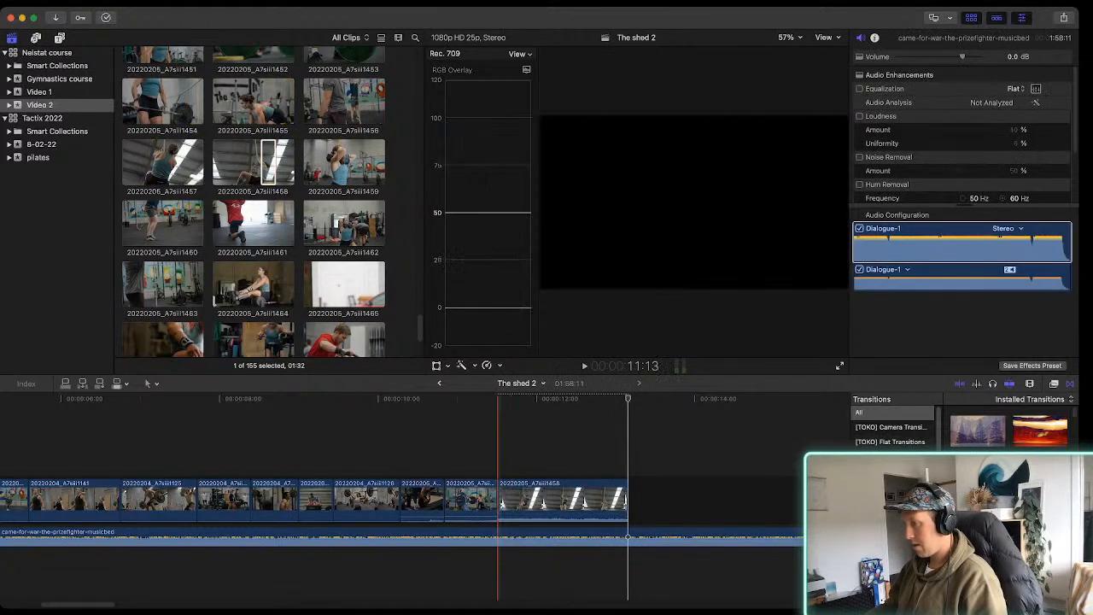
# Play the sequence's end, trim about 24 frames off the start of the 20220205_A7siii1458 timeline clip and shorten its end
pyautogui.press('space')
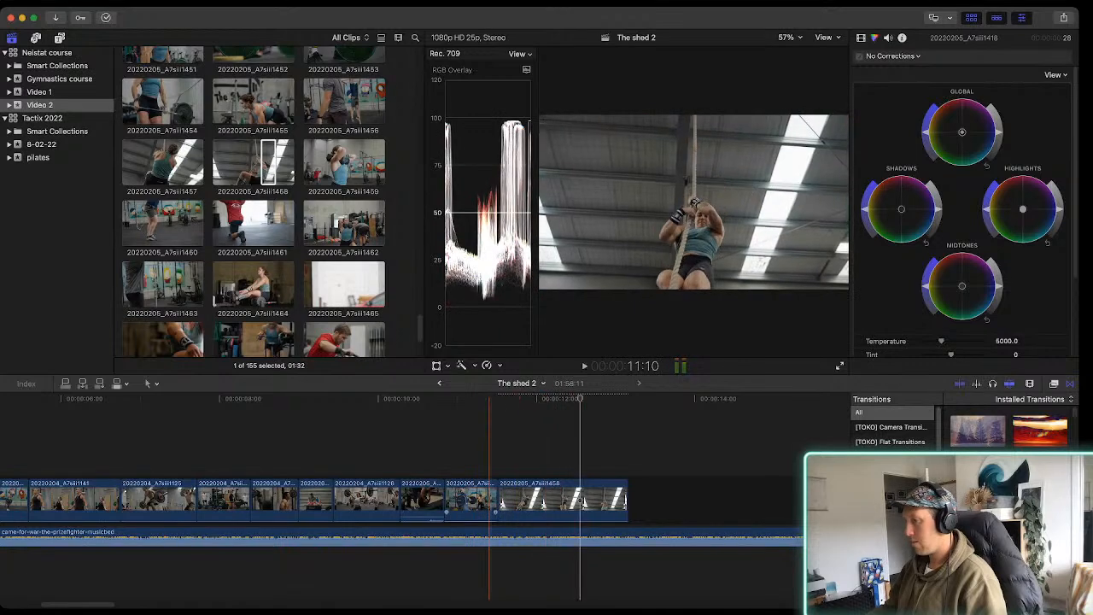
pyautogui.moveTo(500, 498); pyautogui.dragTo(574, 498)
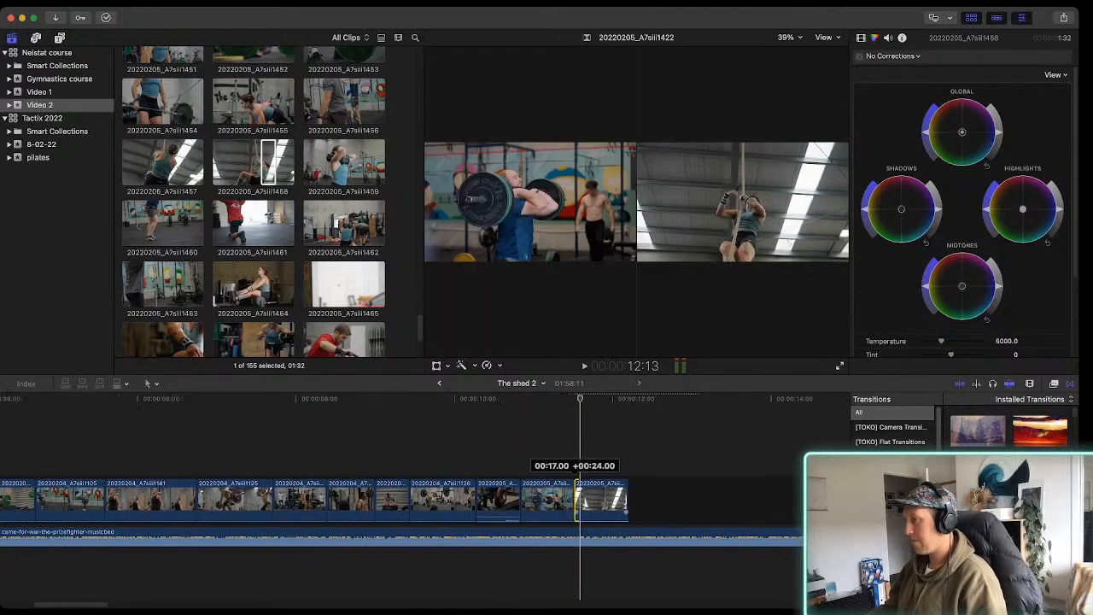
pyautogui.press('space')
pyautogui.press('space')
pyautogui.press('space')
pyautogui.press('space')
pyautogui.moveTo(628, 498); pyautogui.dragTo(606, 498)
# Mark a 01:44 range in clip 20220205_A7siii1456 of the two men climbing ropes and append it to the storyline
pyautogui.scroll(1, 254, 205)
pyautogui.scroll(3, 254, 200)
pyautogui.click(254, 177)
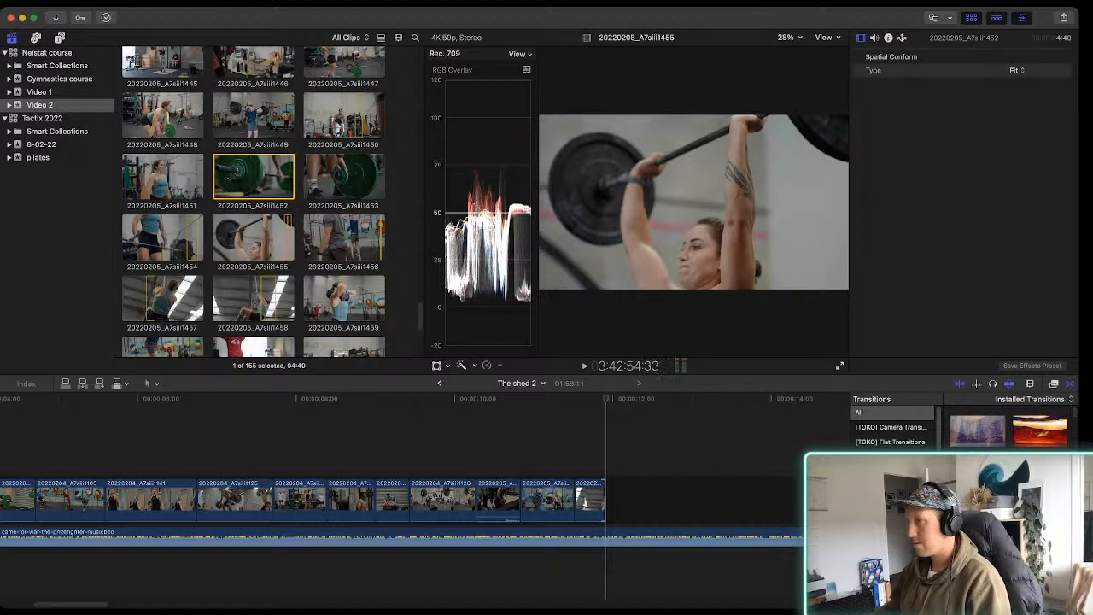
pyautogui.click(288, 239)
pyautogui.press('space')
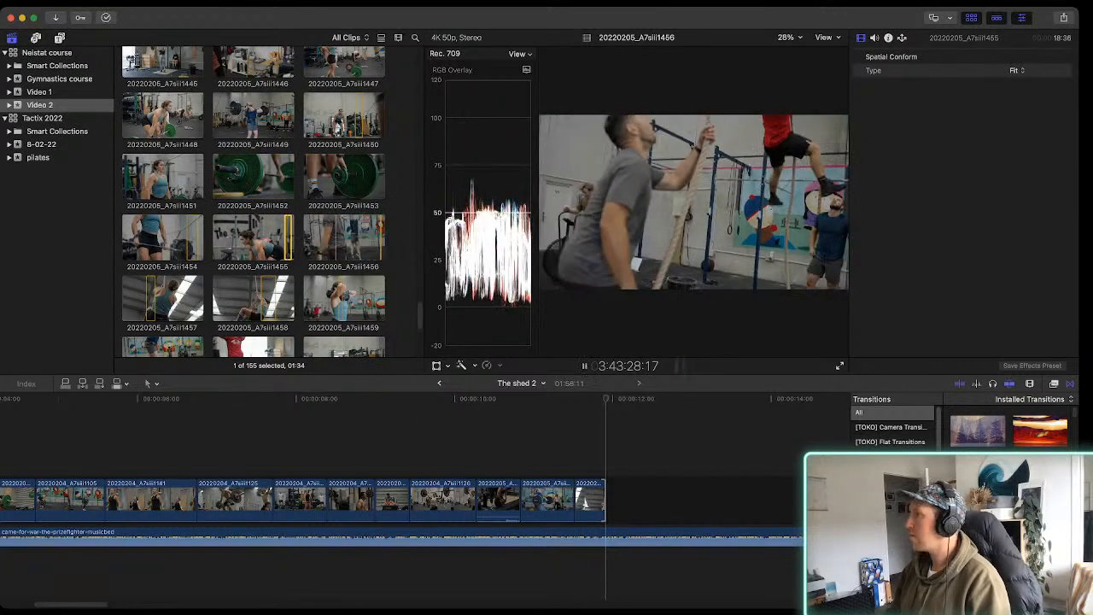
pyautogui.press('i')
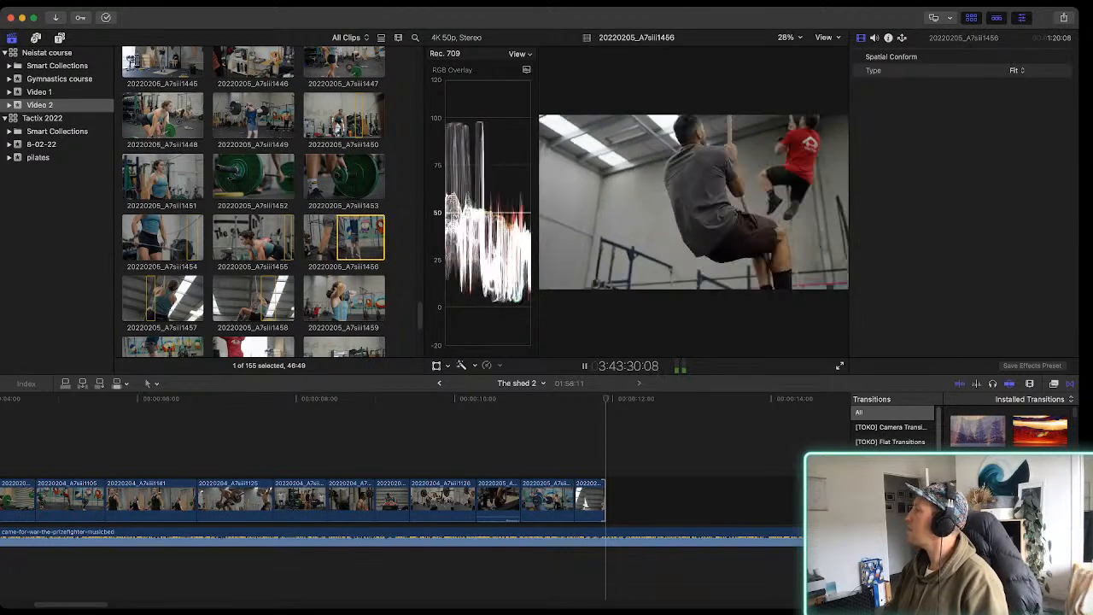
pyautogui.press('o')
pyautogui.press('space')
pyautogui.press('e')
# Move the 20220205_A7siii1456 timeline clip directly after 20220205_A7siii1422, preview it and delete the 20220205_A7siii1458 clip
pyautogui.moveTo(642, 513); pyautogui.dragTo(581, 503)
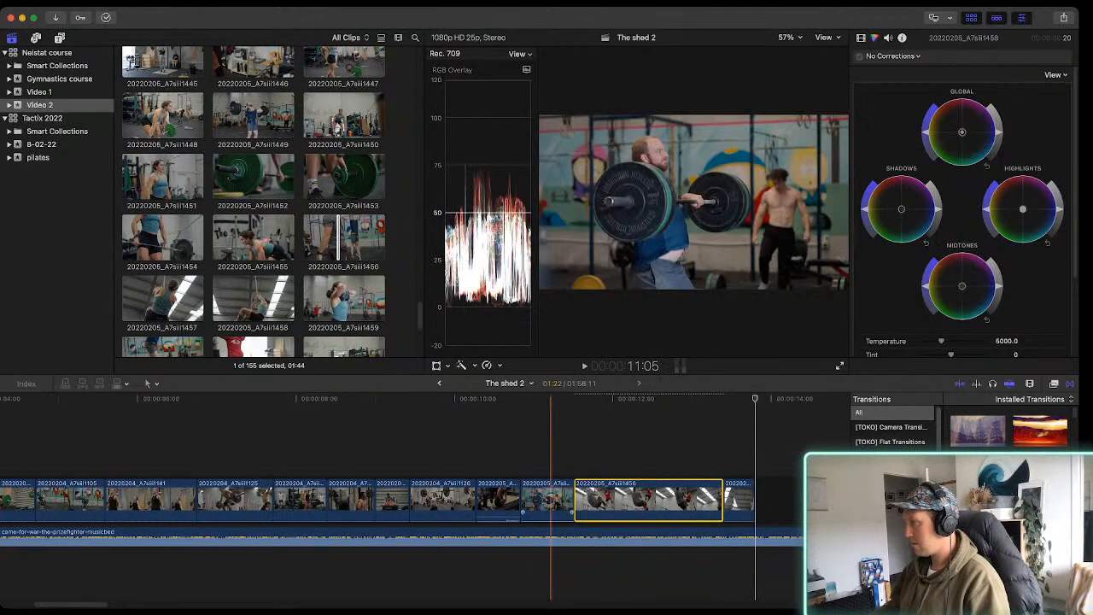
pyautogui.press('/')
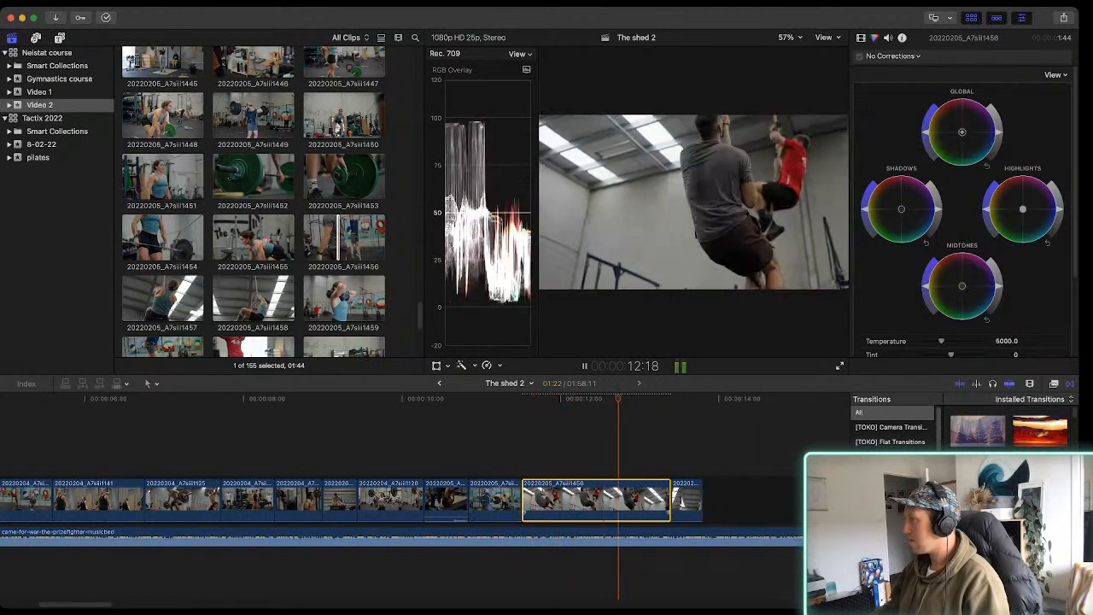
pyautogui.click(535, 502)
pyautogui.press('Delete')
# Play the opening of the sequence from its start to review the first cuts against the music
pyautogui.click(426, 502)
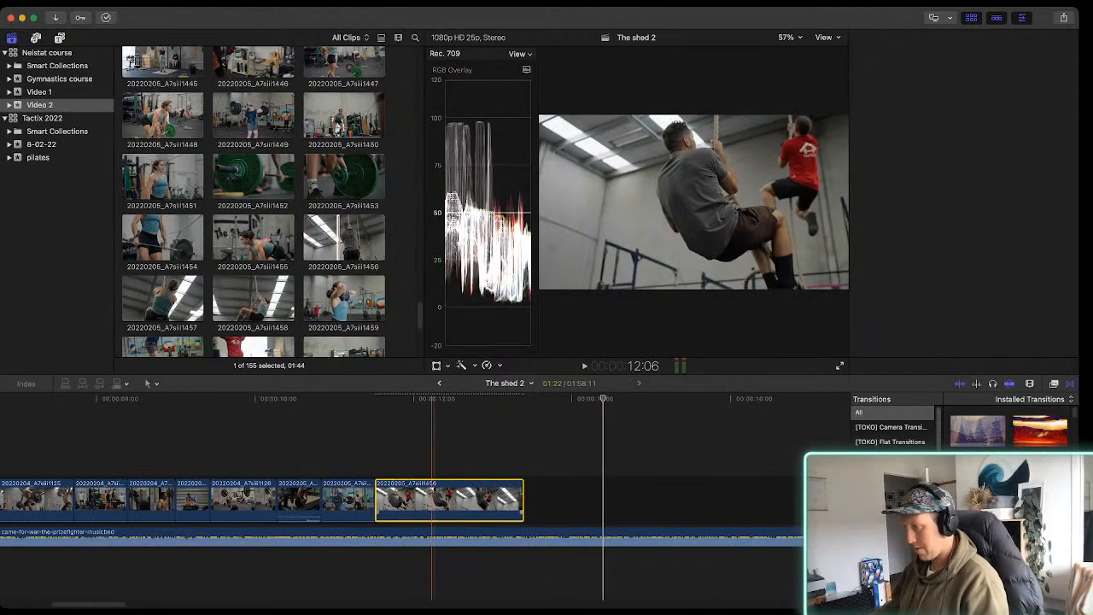
pyautogui.hscroll(-2, 457, 502)
pyautogui.hscroll(-2, 446, 503)
pyautogui.press('super+minus')
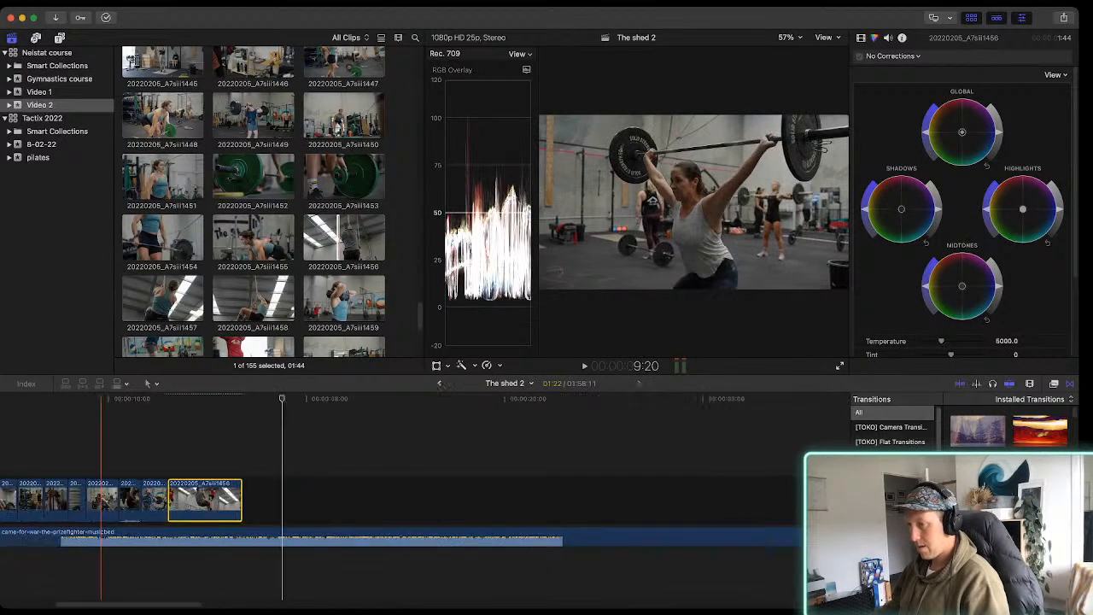
pyautogui.hscroll(-4, 65, 503)
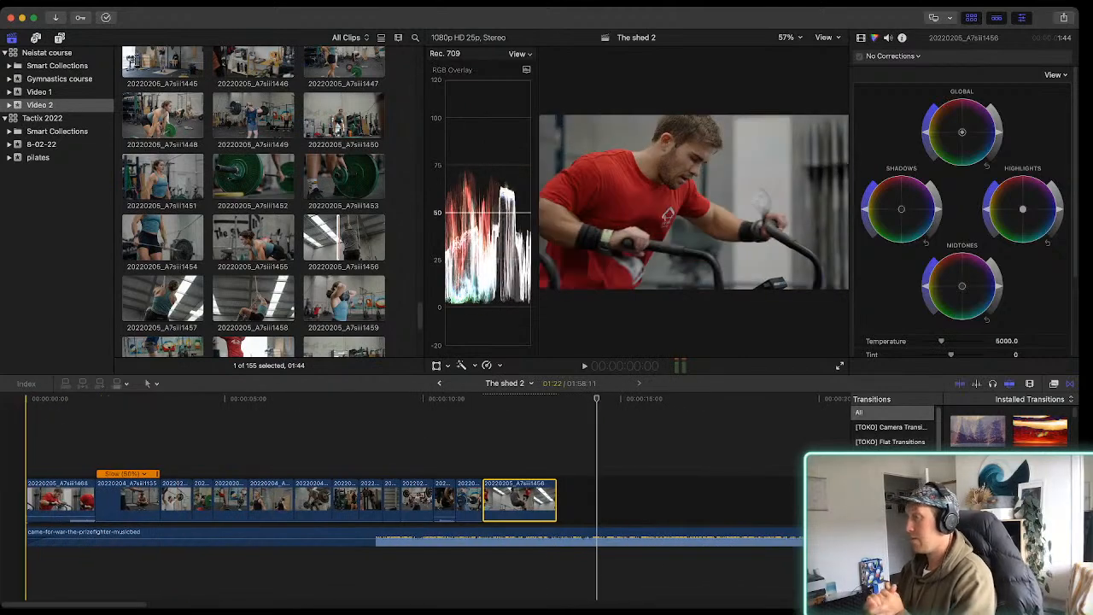
pyautogui.press('space')
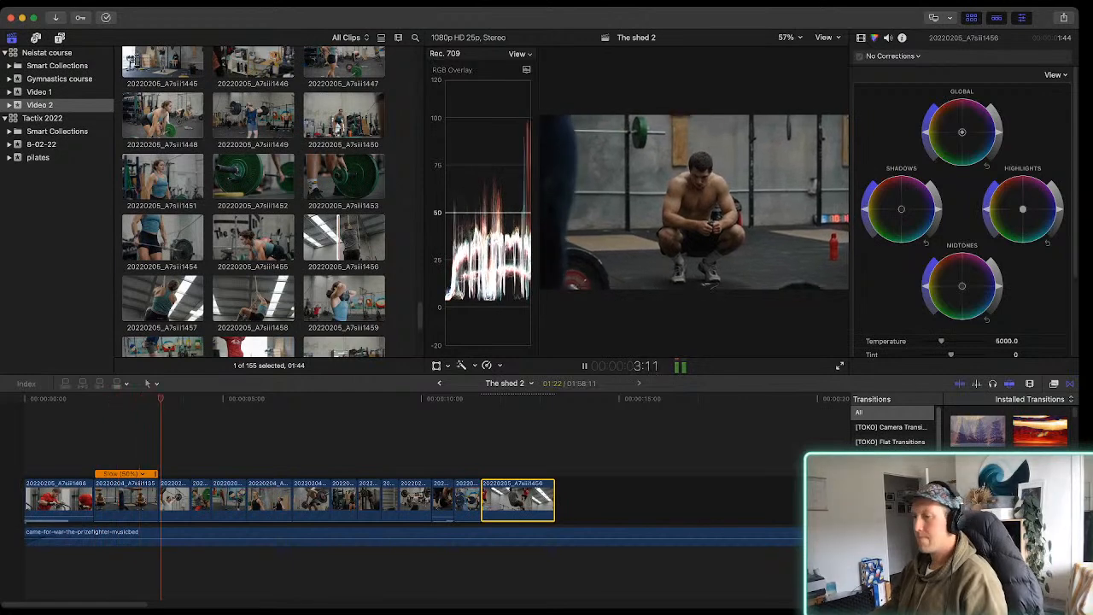
pyautogui.press('space')
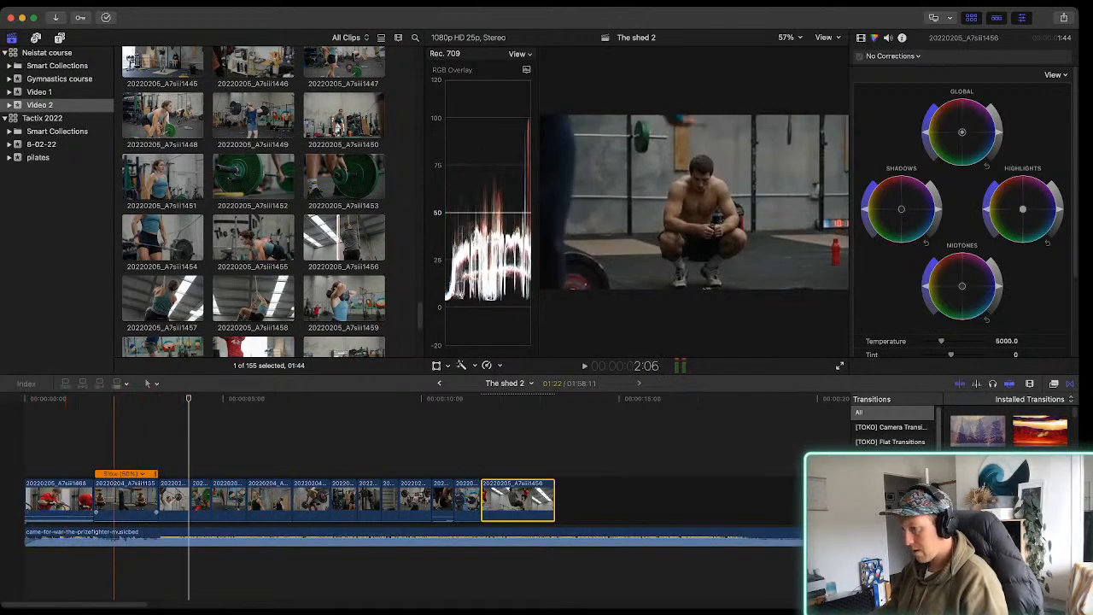
# Inspect the cut after the slowed 20220204_A7siii1135 clip against the music waveform and play the sequence through to the rope-climbing clip
pyautogui.press('super+equal')
pyautogui.press('super+equal')
pyautogui.press('super+equal')
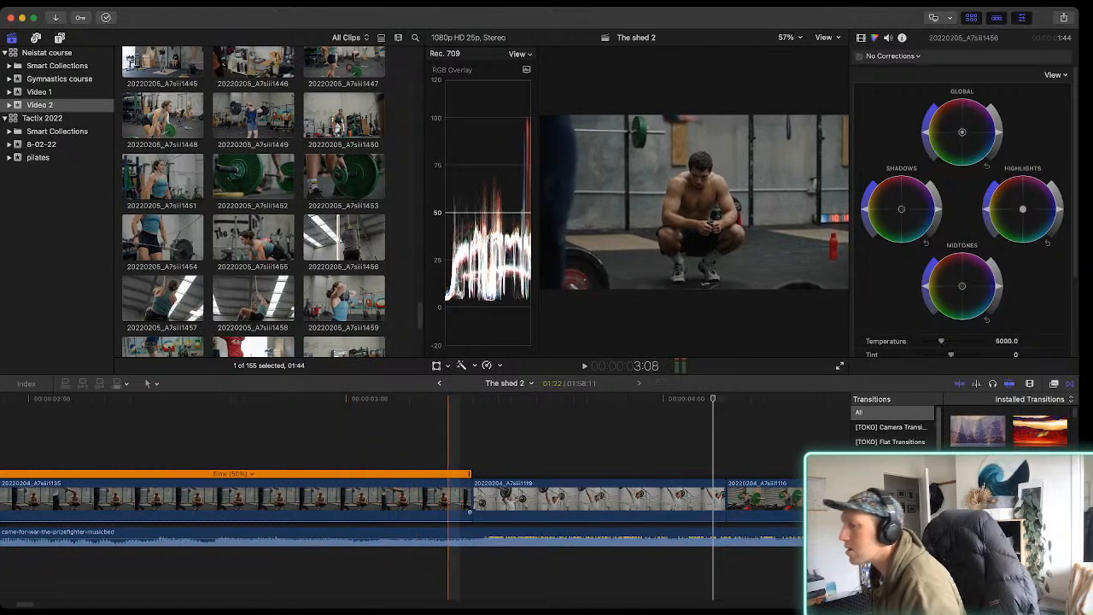
pyautogui.click(370, 501)
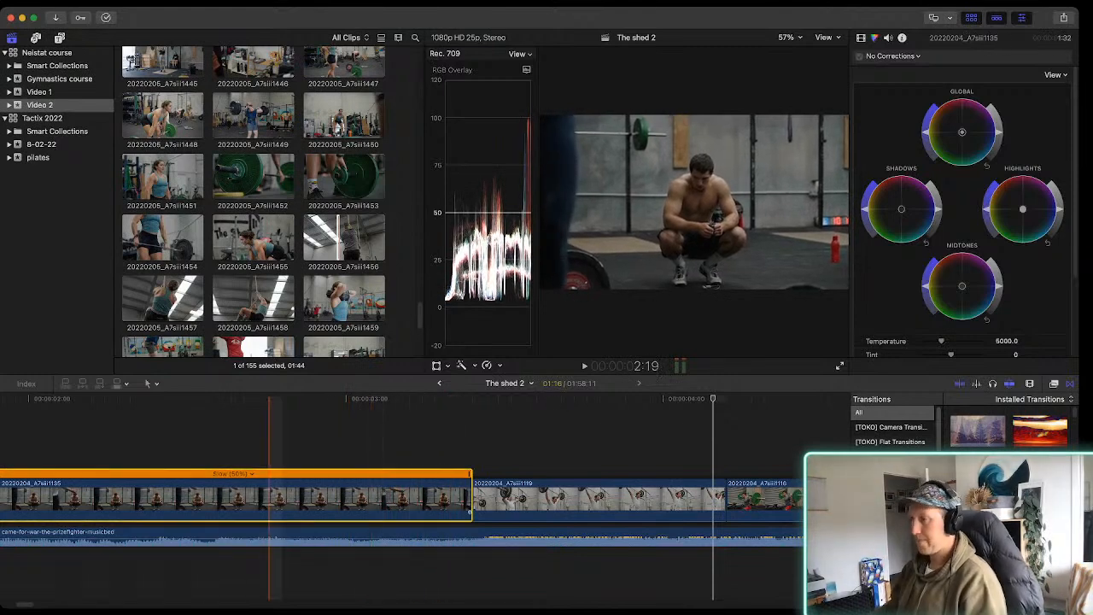
pyautogui.press('super+minus')
pyautogui.press('super+minus')
pyautogui.press('space')
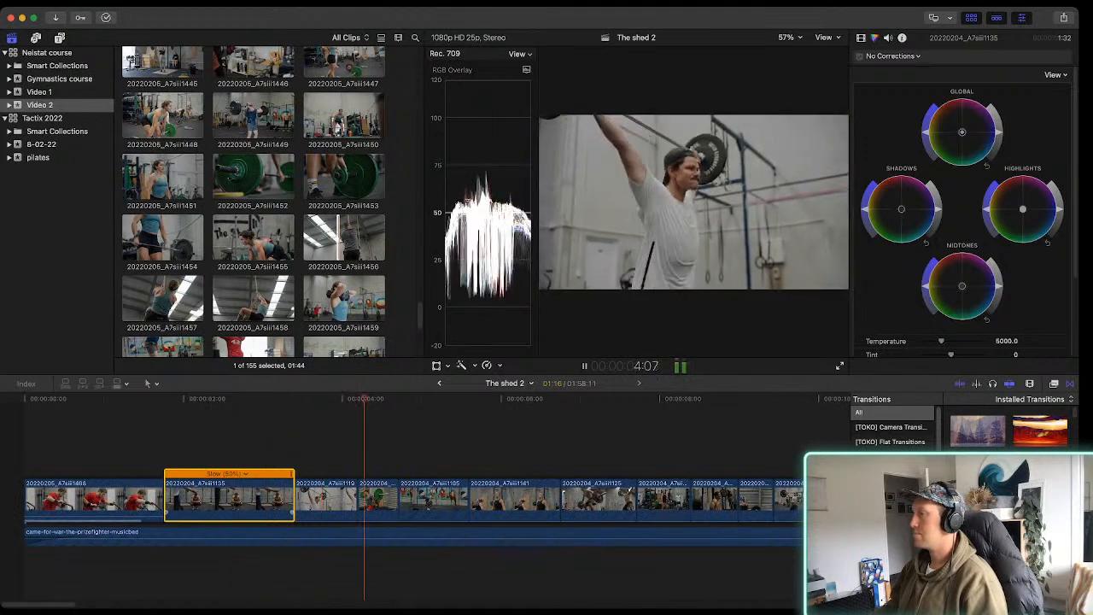
pyautogui.press('space')
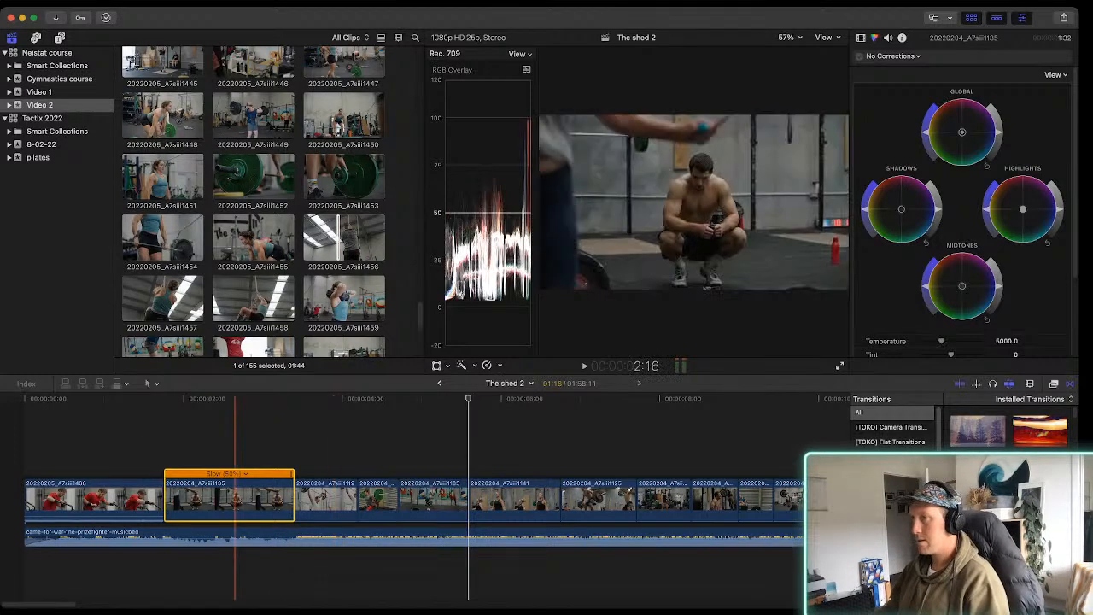
pyautogui.press('space')
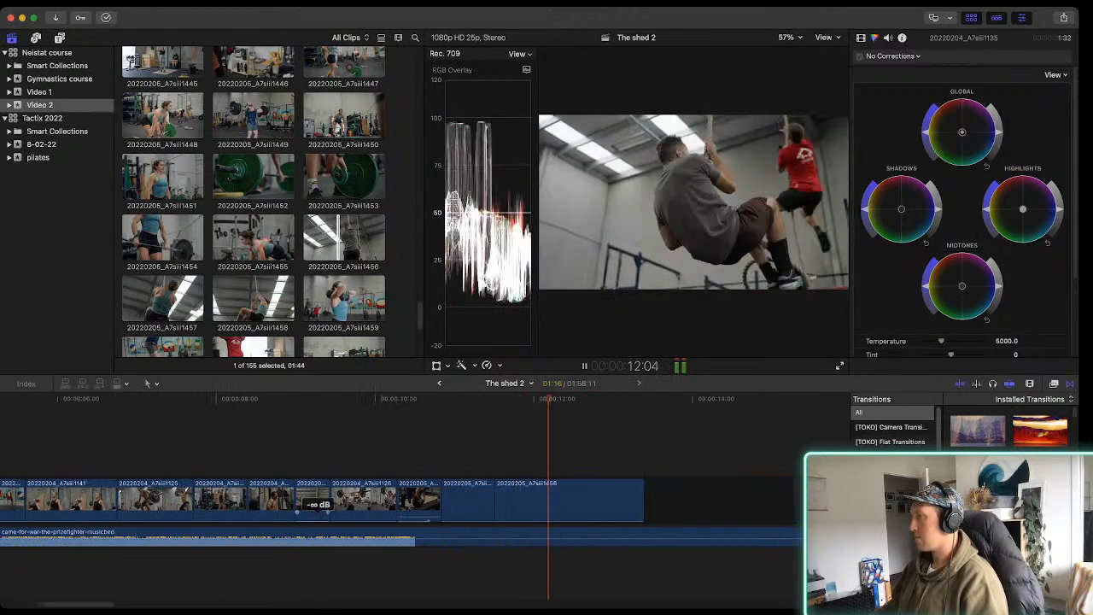
pyautogui.press('space')
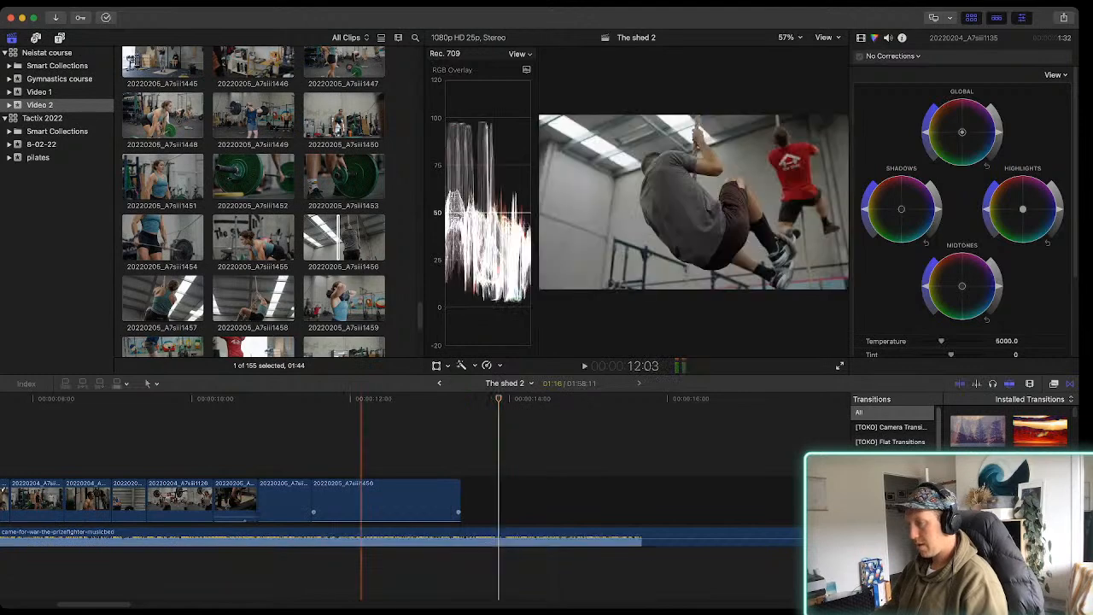
# Trim the end of the 20220205_A7siii1456 rope-climbing clip to a 1:40 duration, matching the beat in the music waveform
pyautogui.press('super+equal')
pyautogui.press('super+equal')
pyautogui.hscroll(8, 513, 500)
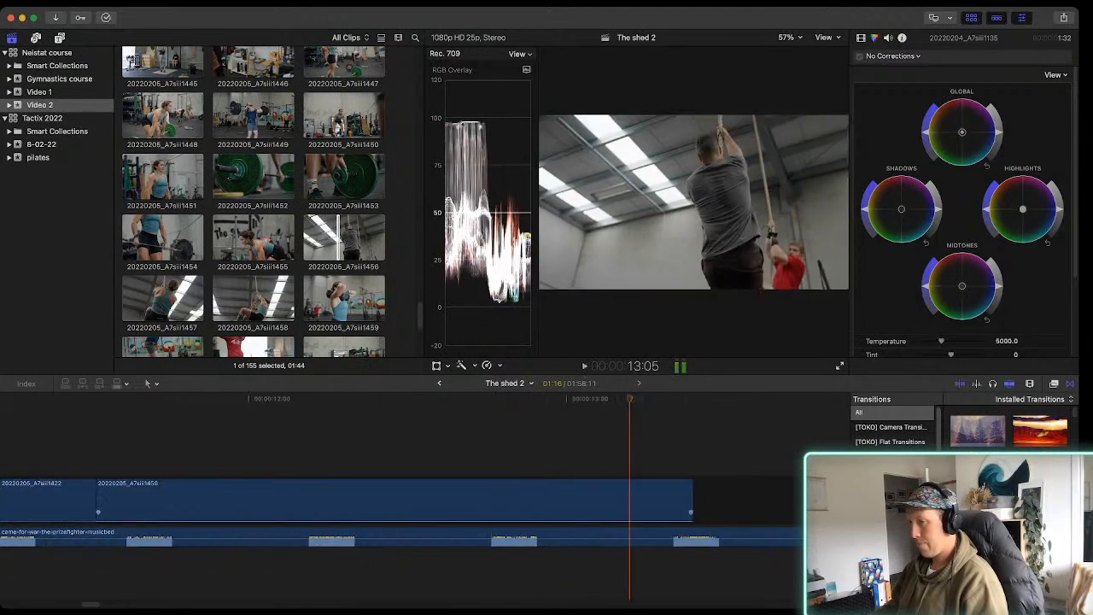
pyautogui.press('space')
pyautogui.hscroll(-5, 248, 500)
pyautogui.moveTo(247, 499); pyautogui.dragTo(223, 500)
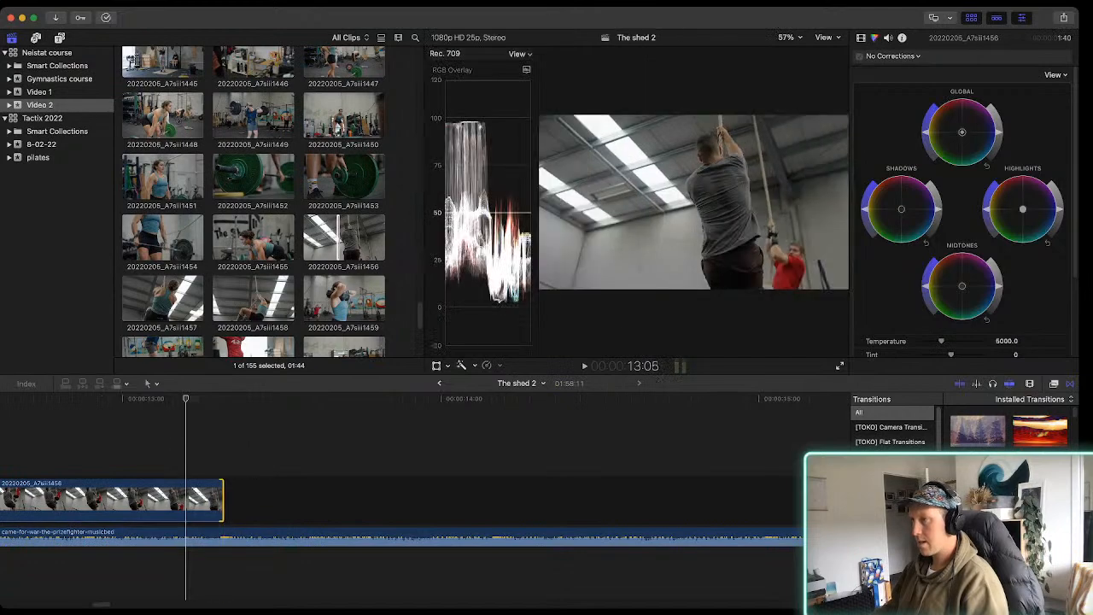
# Mark a 01:18 range of the woman's barbell lift in clip 20220205_A7siii1443 and append it to the storyline
pyautogui.scroll(4, 346, 215)
pyautogui.scroll(-4, 344, 257)
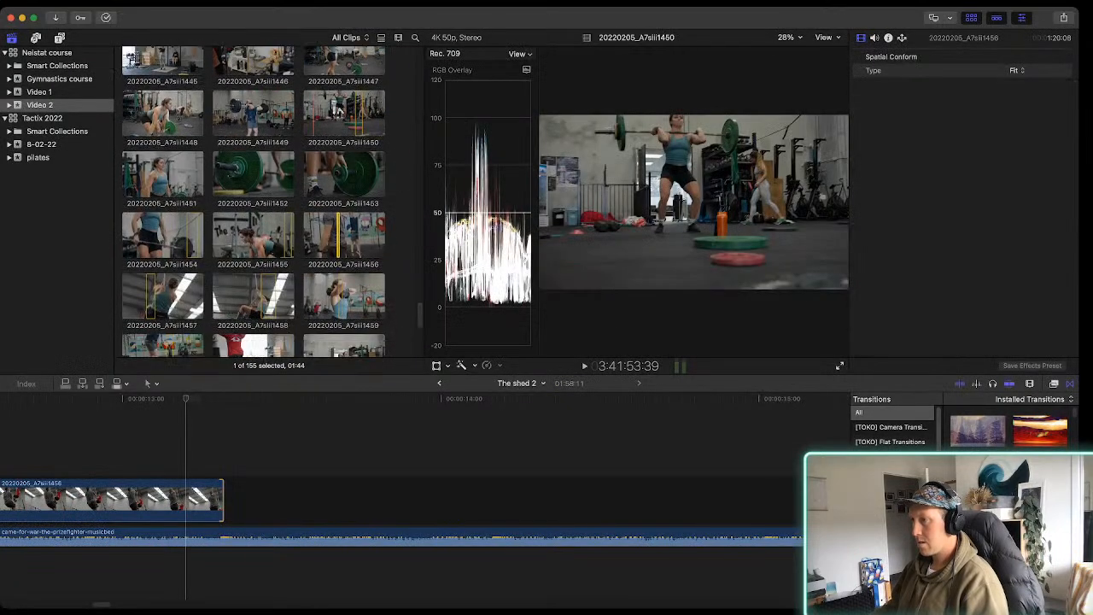
pyautogui.click(259, 232)
pyautogui.scroll(5, 253, 201)
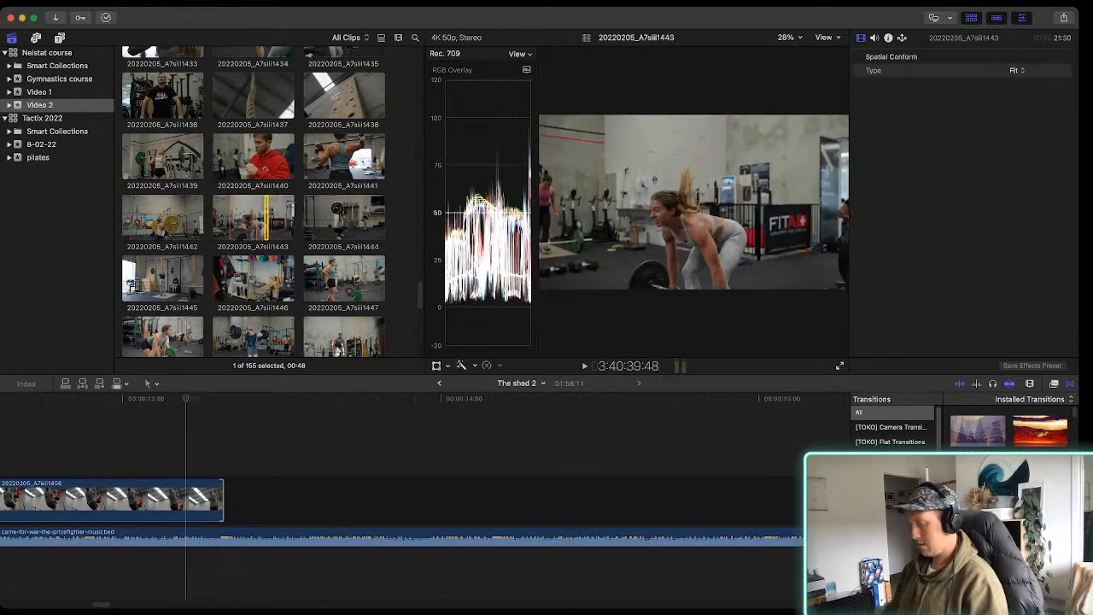
pyautogui.press('space')
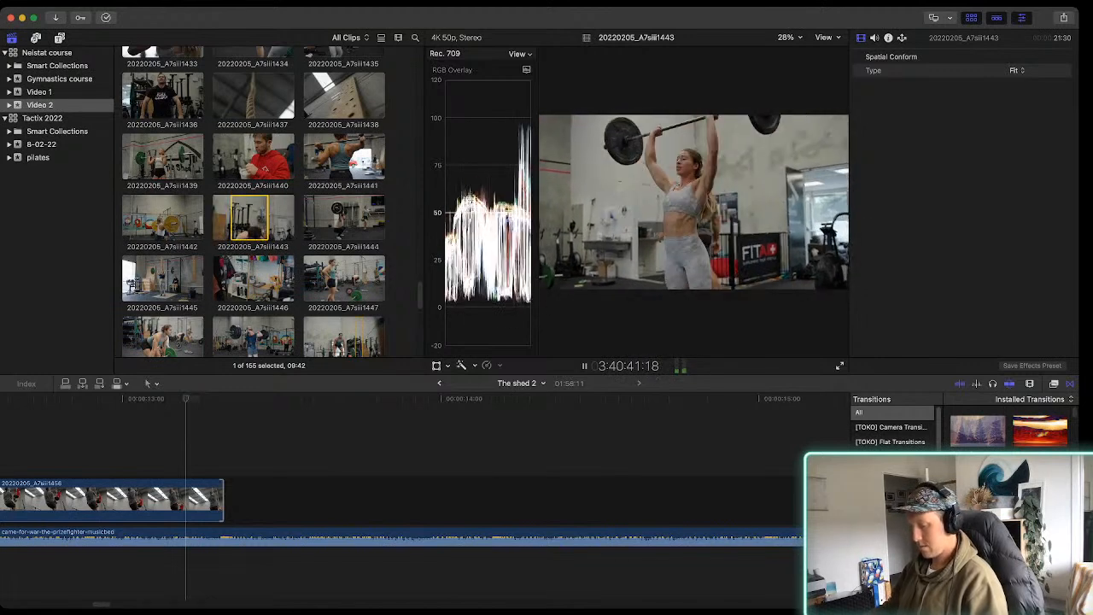
pyautogui.press('e')
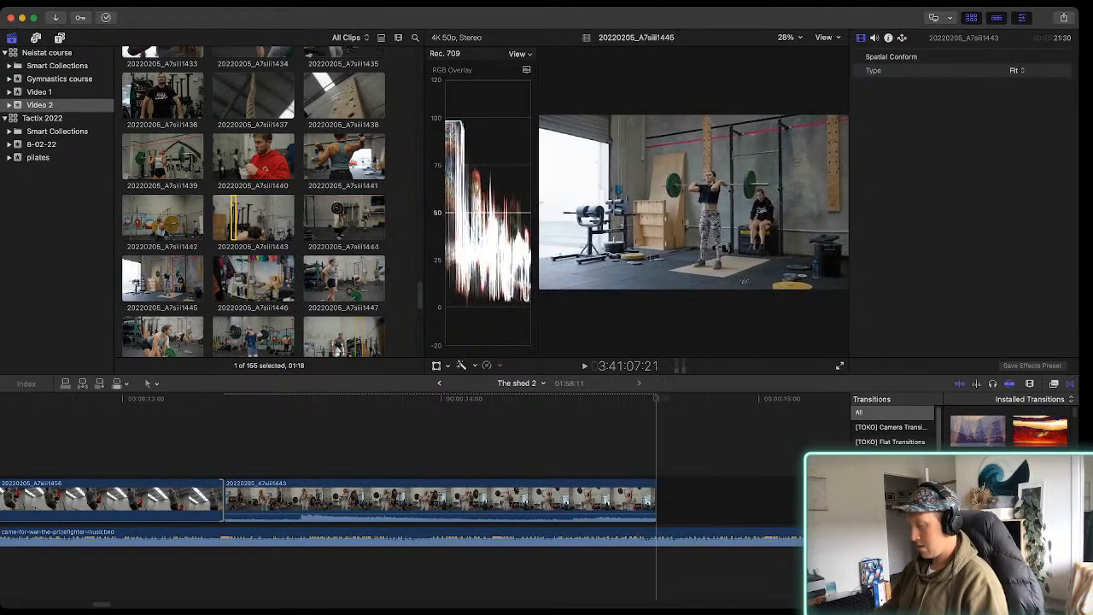
# Mark a 01:08 range of the overhead barbell lift in clip 20220205_A7siii1445 and append it to the storyline
pyautogui.press('space')
pyautogui.press('i')
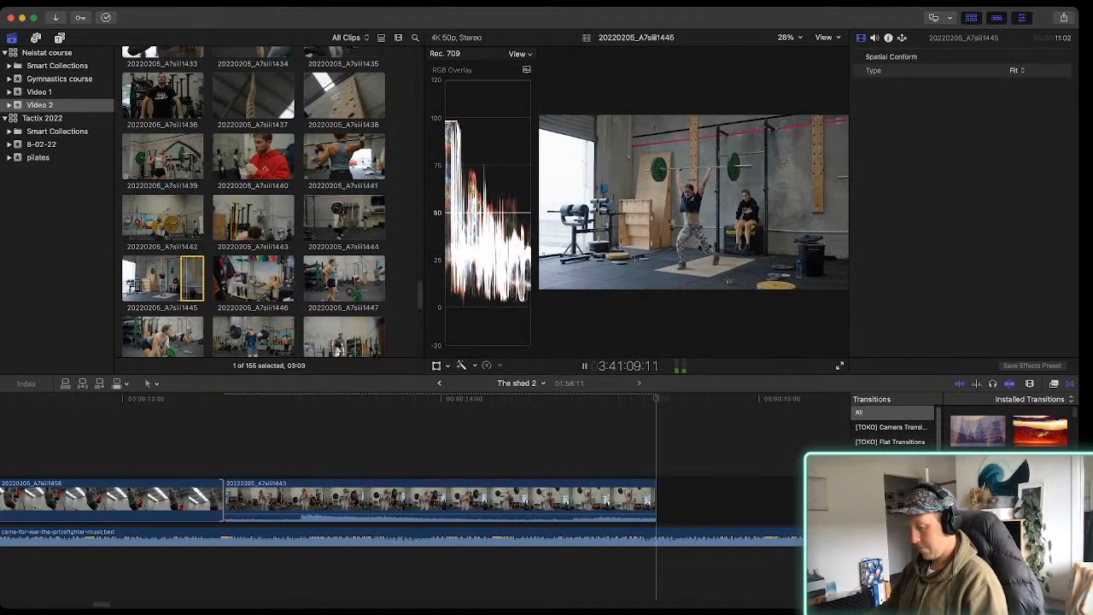
pyautogui.press('e')
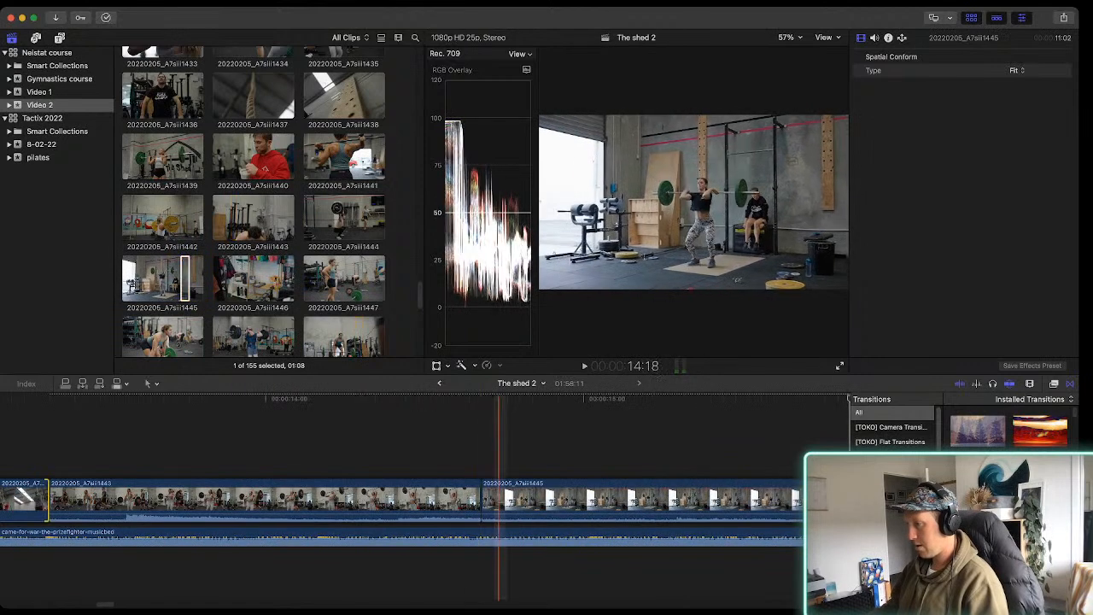
# Trim the start of the 20220205_A7siii1443 timeline clip to leave 38 frames and play the new cuts against the music
pyautogui.moveTo(456, 513); pyautogui.dragTo(455, 524)
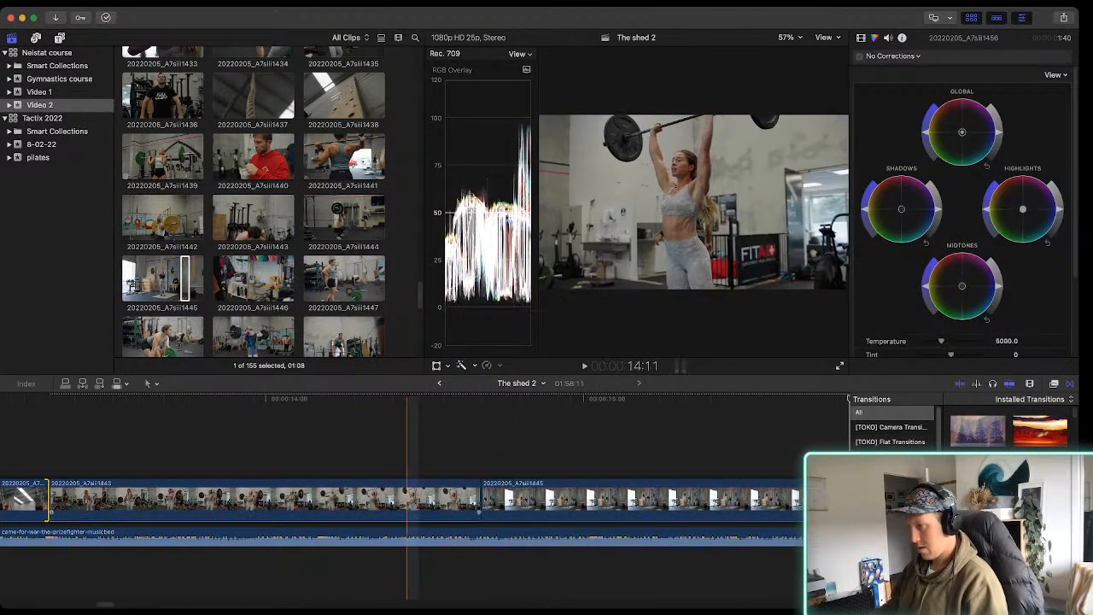
pyautogui.press('super+minus')
pyautogui.hscroll(-1, 342, 504)
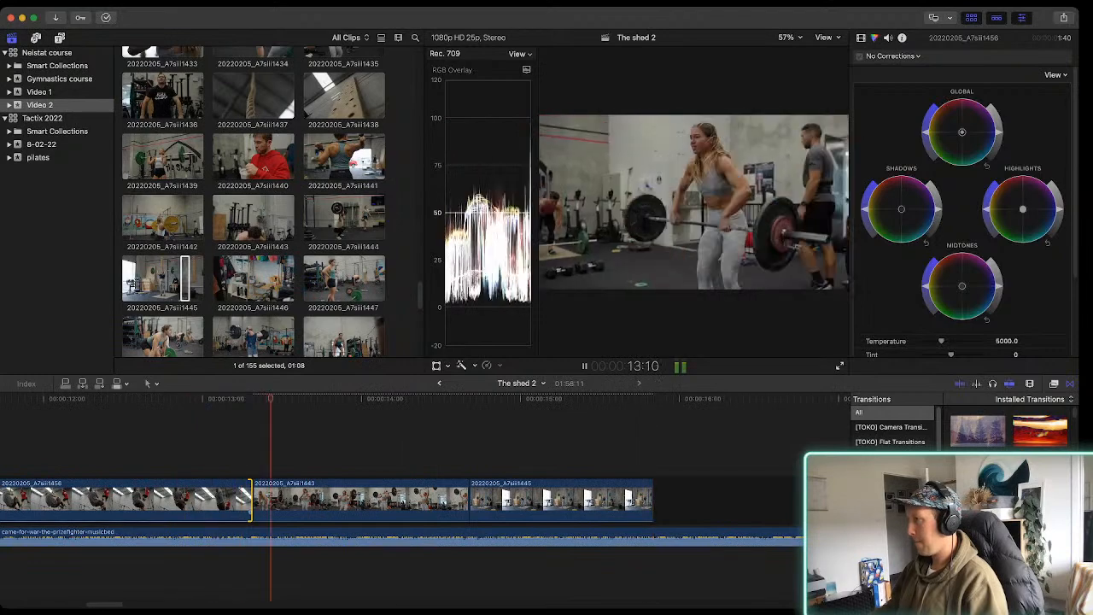
pyautogui.moveTo(252, 500); pyautogui.dragTo(350, 500)
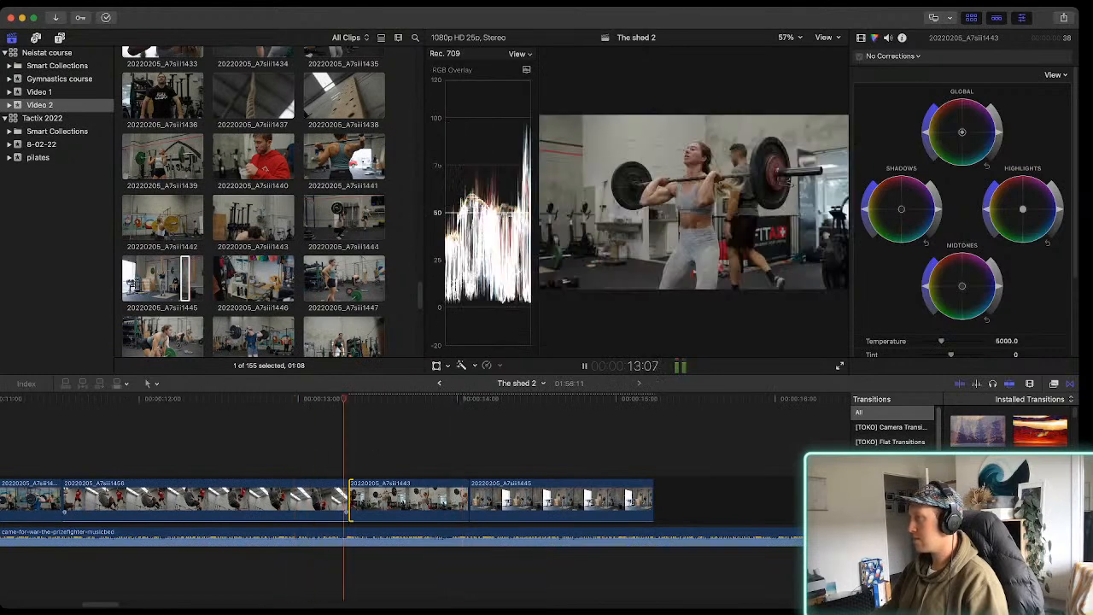
pyautogui.press('space')
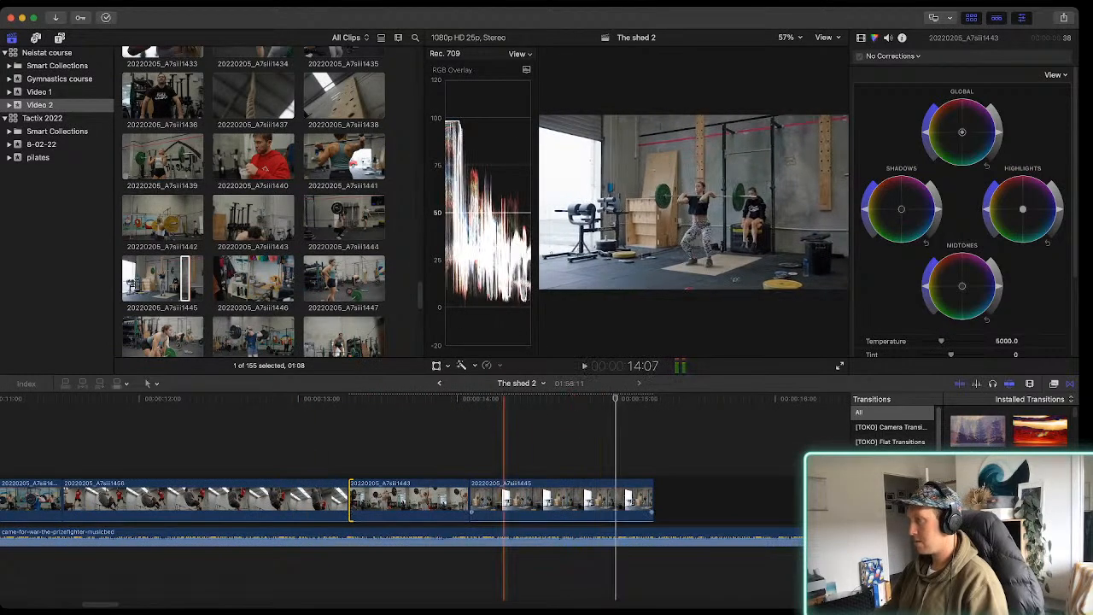
pyautogui.press('space')
pyautogui.press('space')
# Shorten the 20220205_A7siii1443 clip further, trim the start of 20220205_A7siii1445 to leave 30 frames, and preview the cuts
pyautogui.press('space')
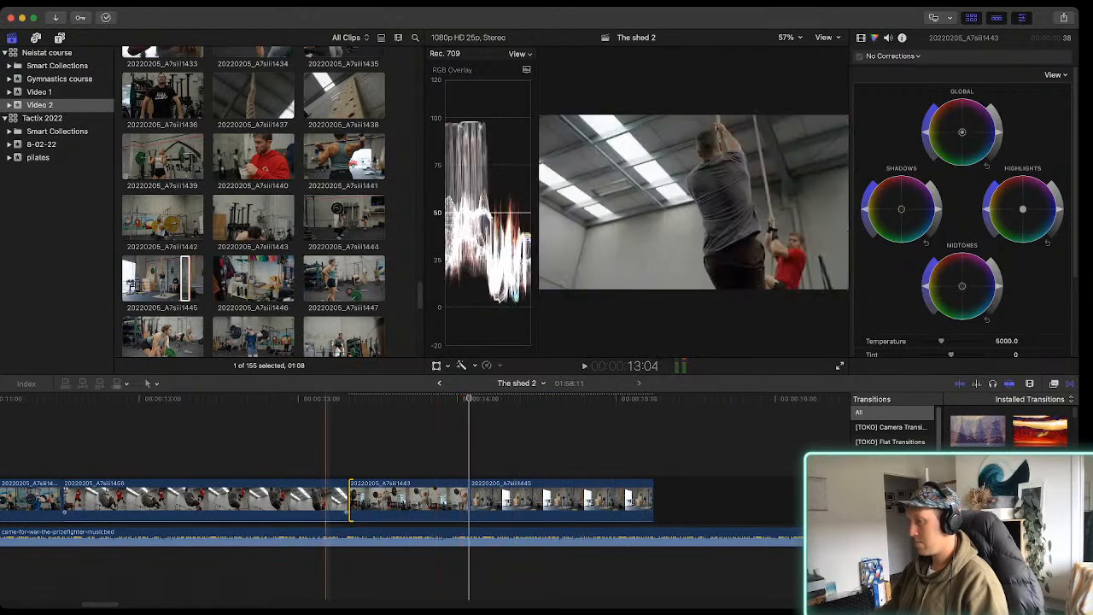
pyautogui.moveTo(467, 504); pyautogui.dragTo(501, 504)
pyautogui.press('space')
pyautogui.press('space')
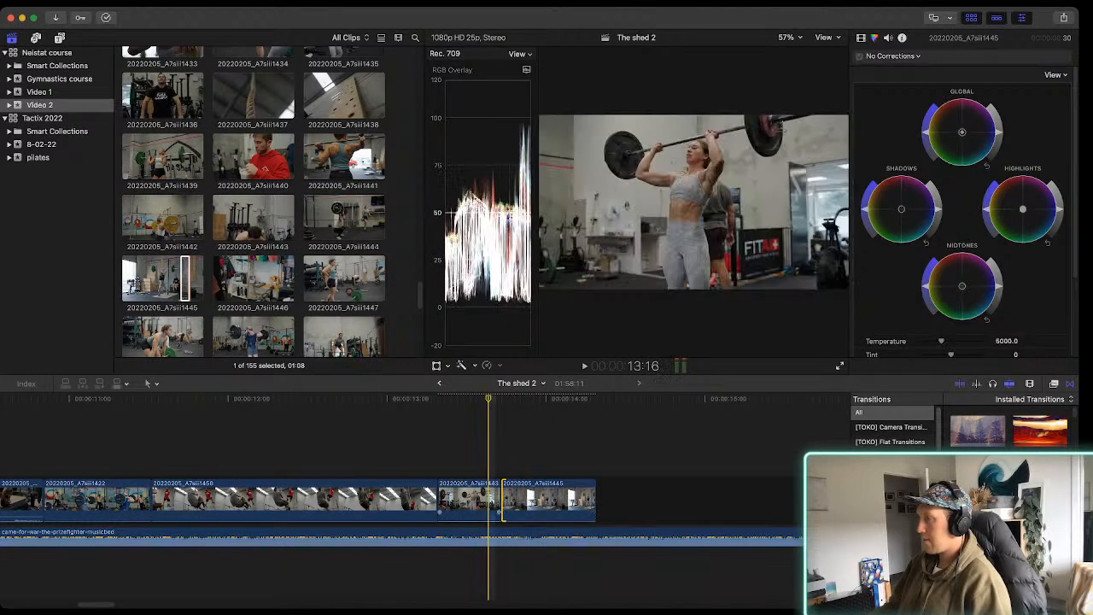
pyautogui.press('space')
pyautogui.press('space')
# Mark a 01:30 range of the man in the black T-shirt in clip 20220205_A7siii1436 and append it to the storyline
pyautogui.scroll(-1, 342, 291)
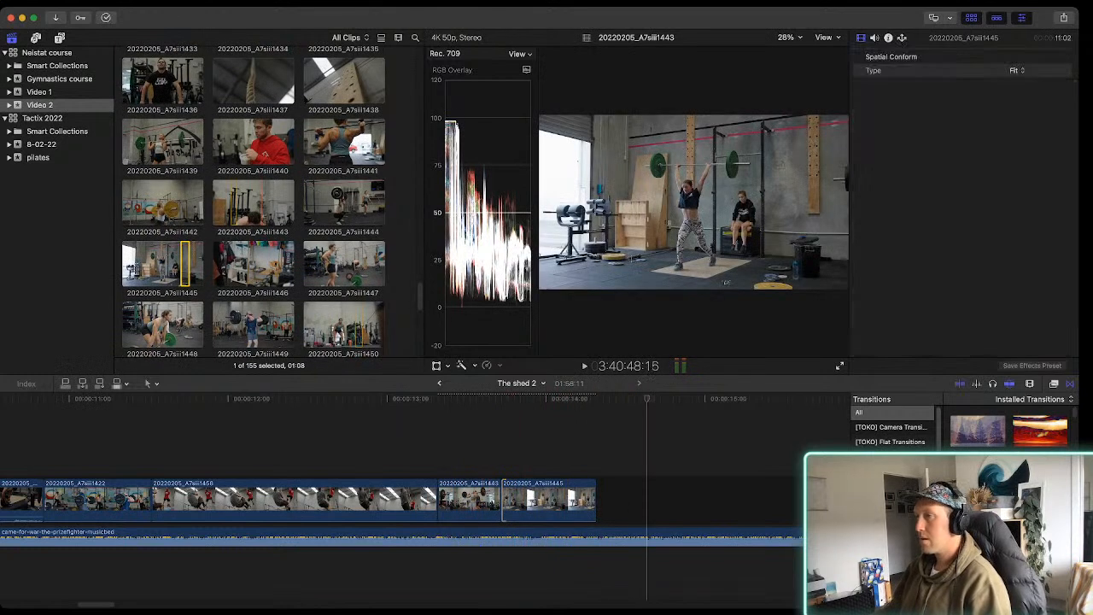
pyautogui.scroll(3, 184, 265)
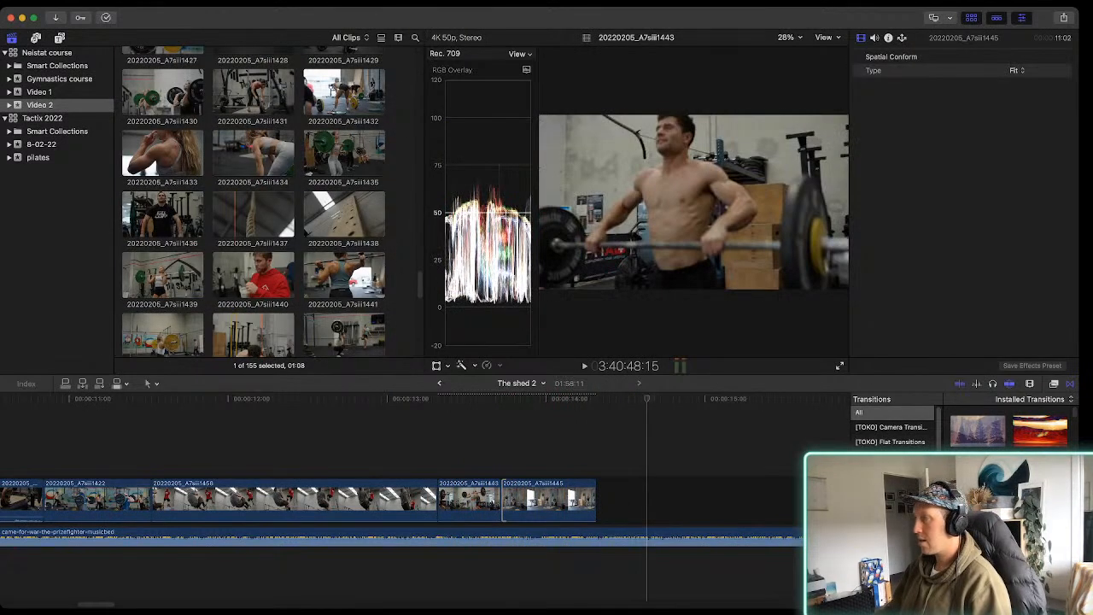
pyautogui.click(162, 214)
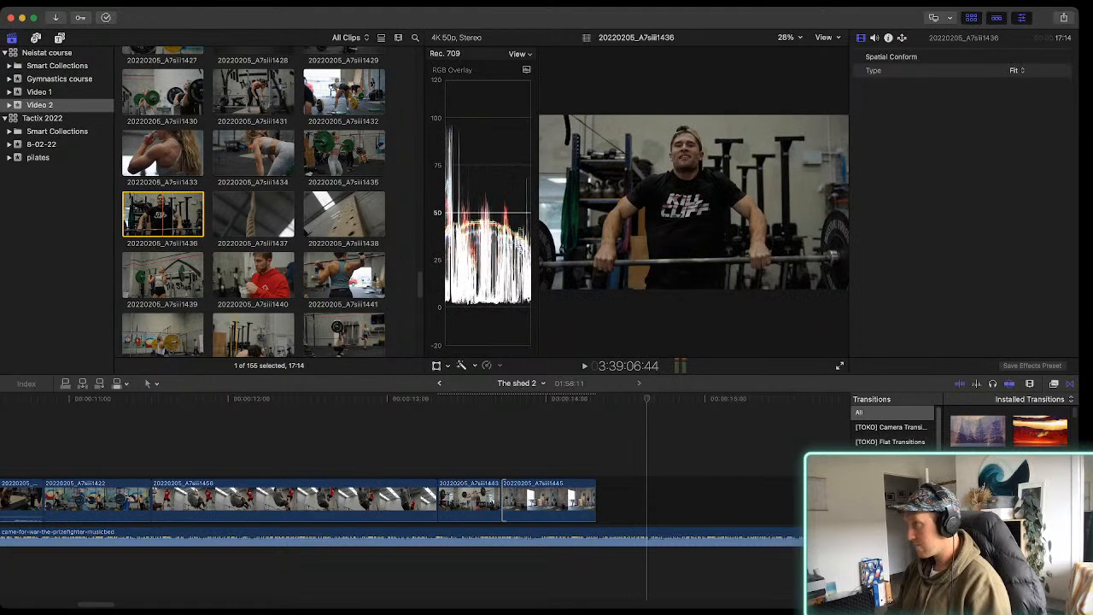
pyautogui.press('i')
pyautogui.press('space')
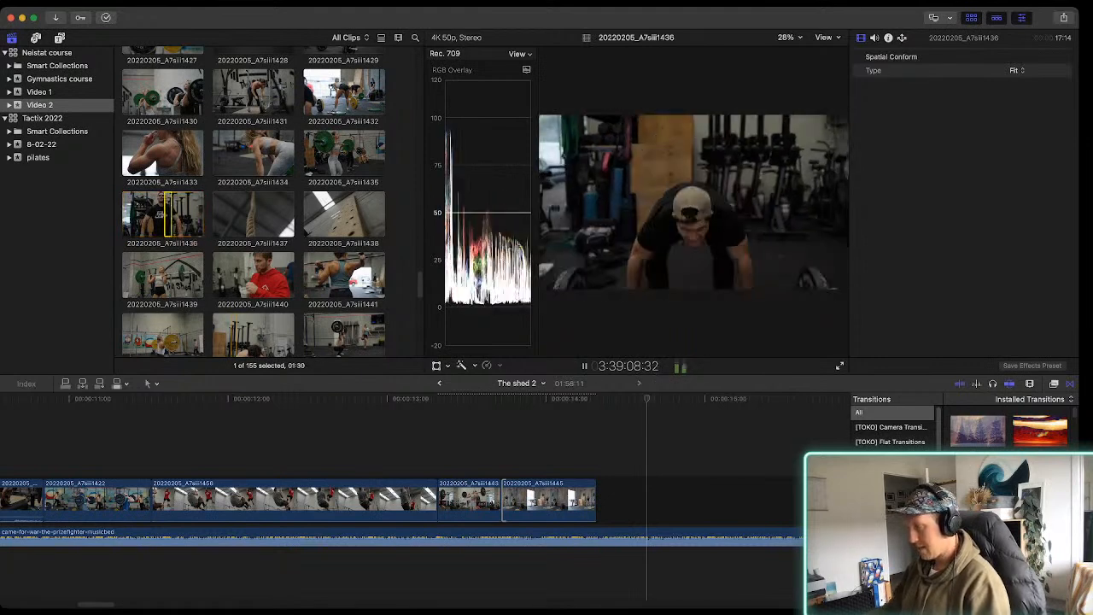
pyautogui.press('e')
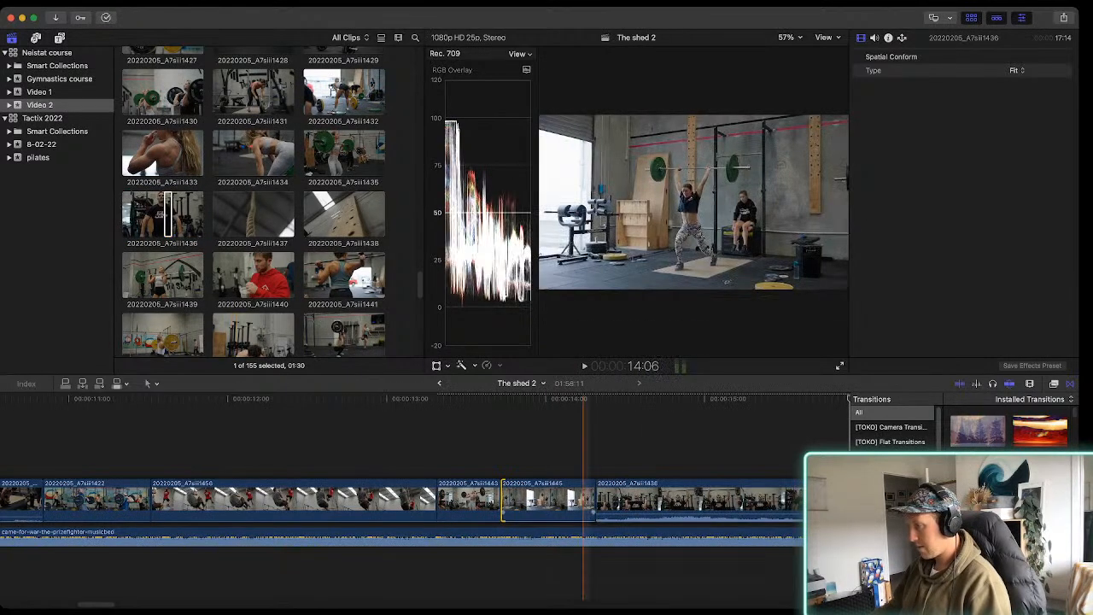
# Play the sequence through the rope-climbing and barbell clips to check the timing of the newest cuts
pyautogui.moveTo(621, 515); pyautogui.dragTo(621, 519)
pyautogui.press('super+minus')
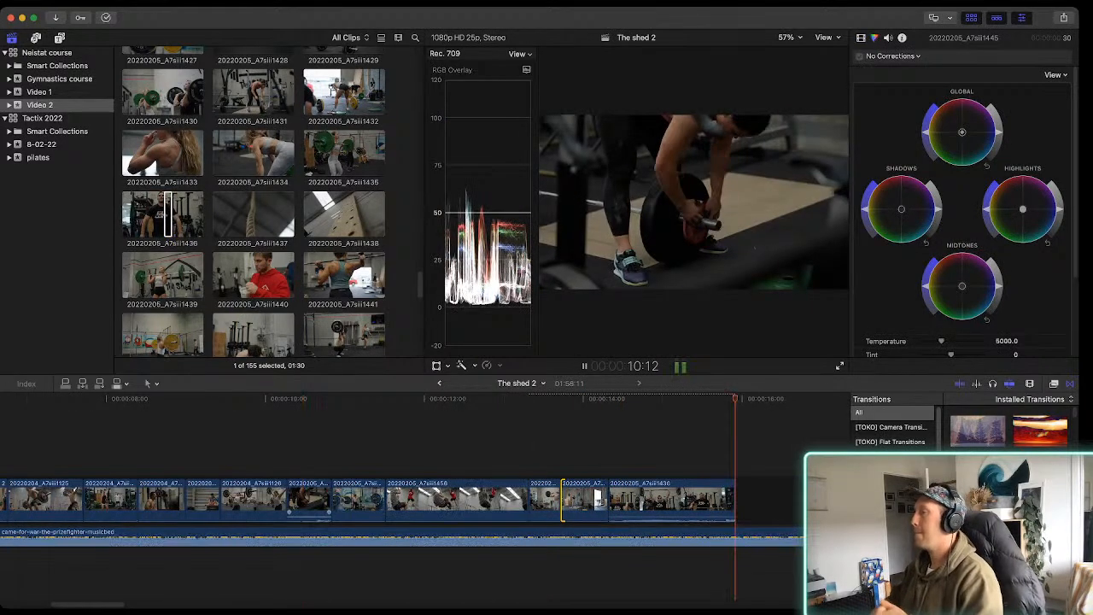
pyautogui.press('space')
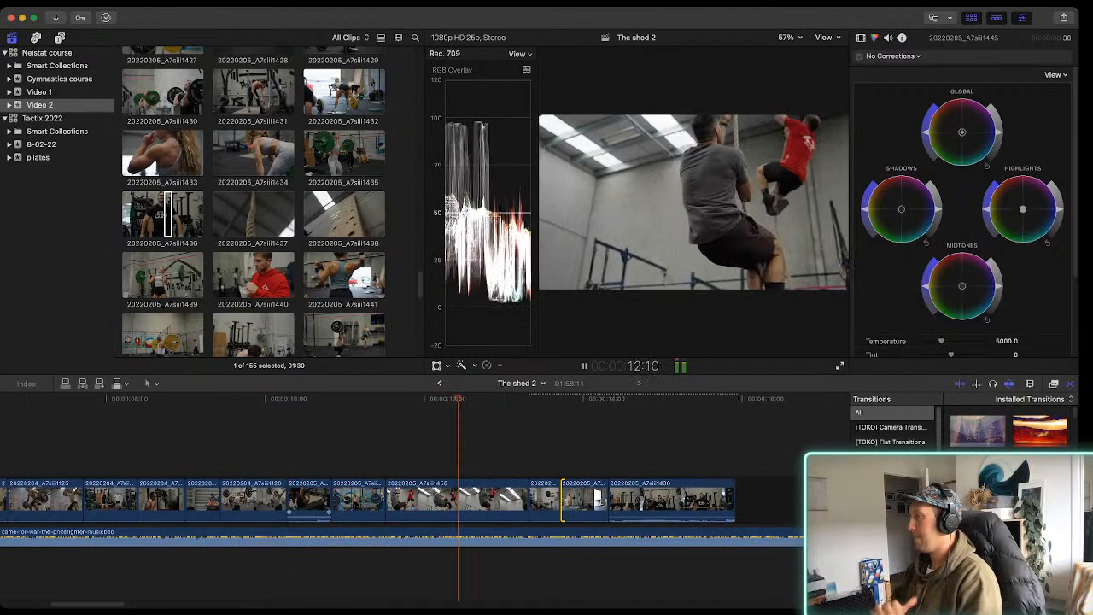
pyautogui.press('space')
pyautogui.press('super+equal')
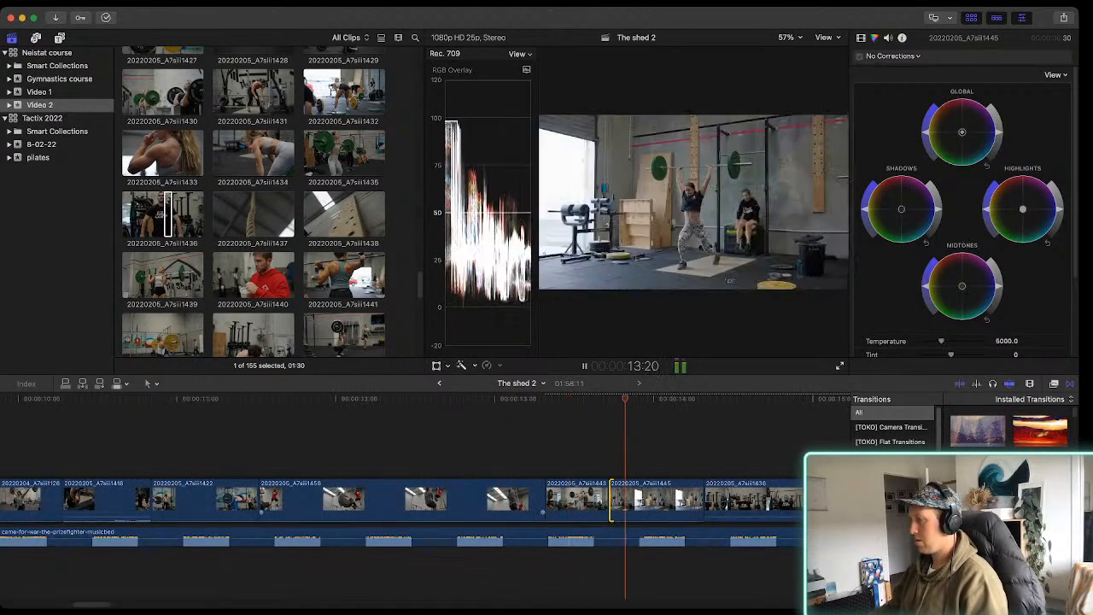
pyautogui.press('space')
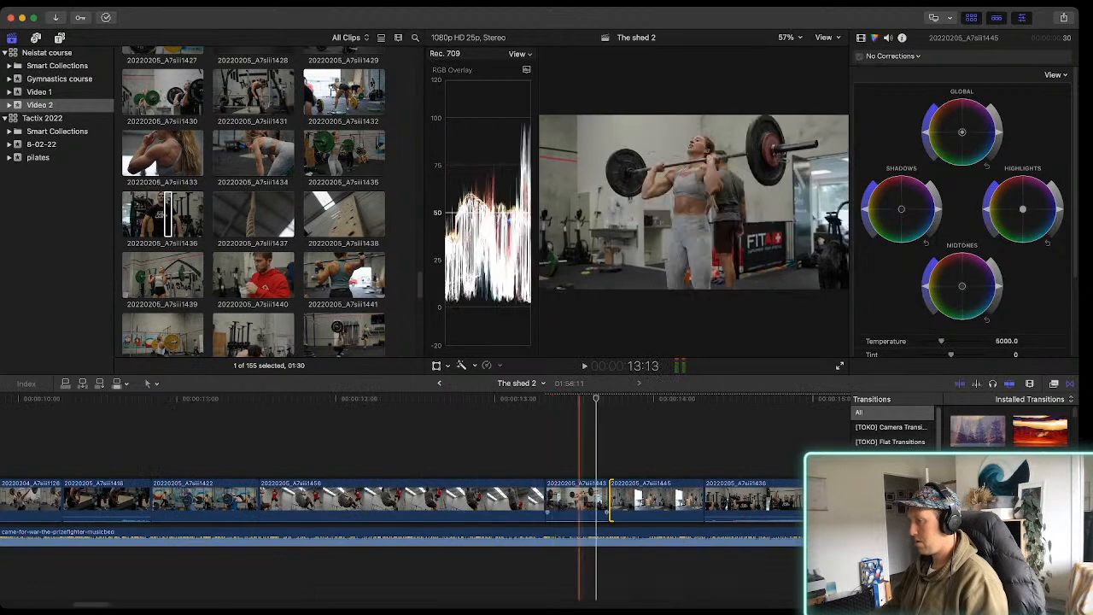
# Move the cut between 20220205_A7siii1443 and 20220205_A7siii1445 earlier, bringing the second clip to 34 frames, and play it back
pyautogui.moveTo(607, 512); pyautogui.dragTo(591, 512)
pyautogui.press('space')
pyautogui.press('space')
pyautogui.press('space')
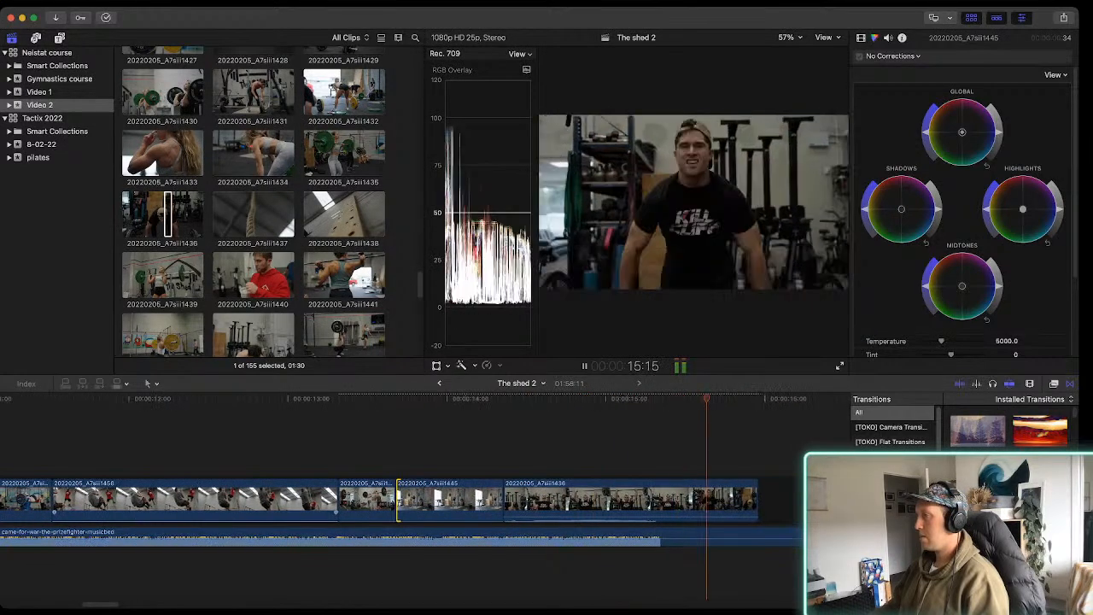
pyautogui.press('space')
# Try extending the end of the 20220205_A7siii1436 clip by 01:24, preview it, and trim the clip back to 1:22
pyautogui.moveTo(322, 503); pyautogui.dragTo(633, 503)
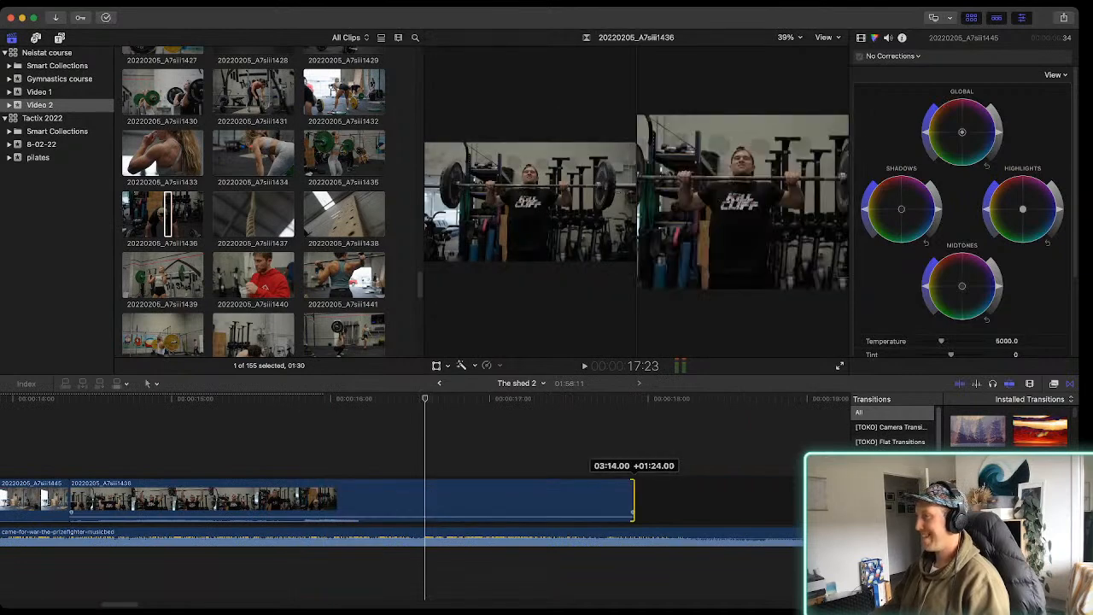
pyautogui.press('space')
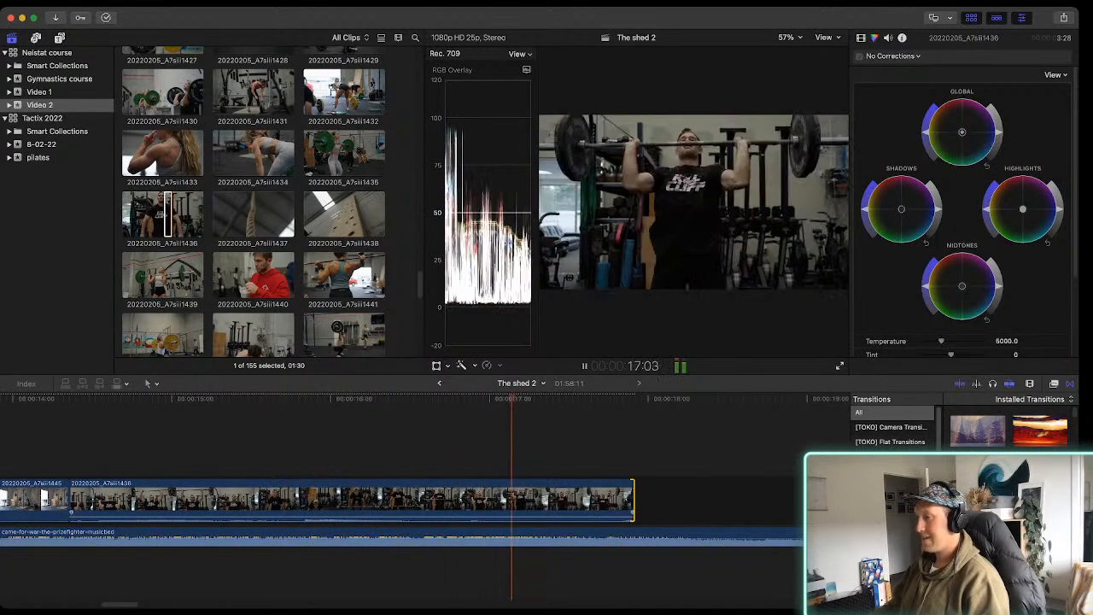
pyautogui.press('space')
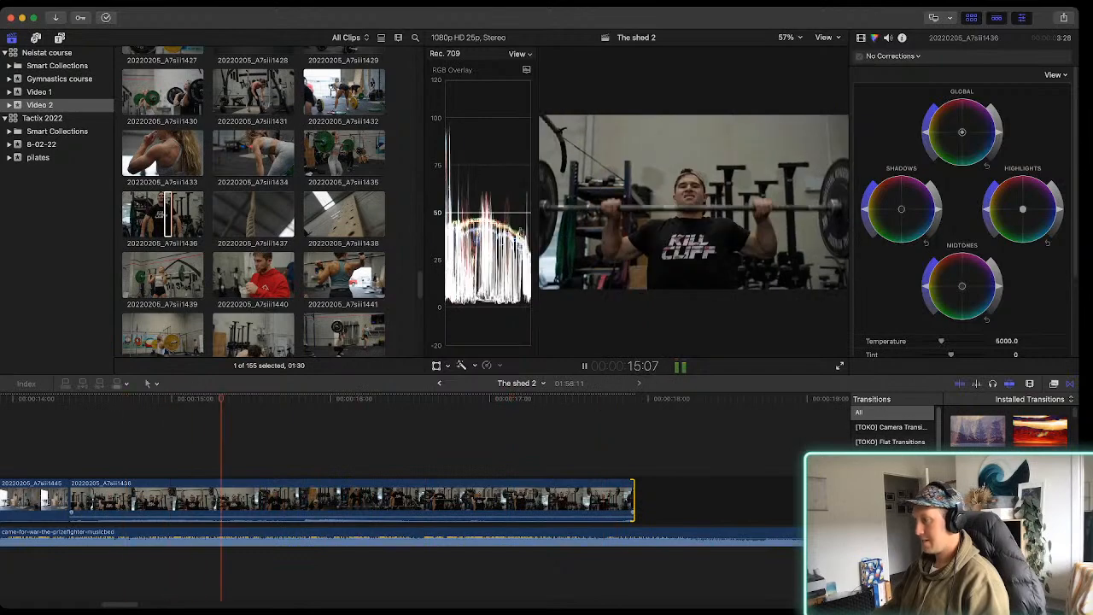
pyautogui.moveTo(632, 500); pyautogui.dragTo(299, 500)
# Mark a 01:16 range of the woman's overhead lift in clip 20220205_A7siii1434 and append it to the storyline
pyautogui.scroll(2, 329, 222)
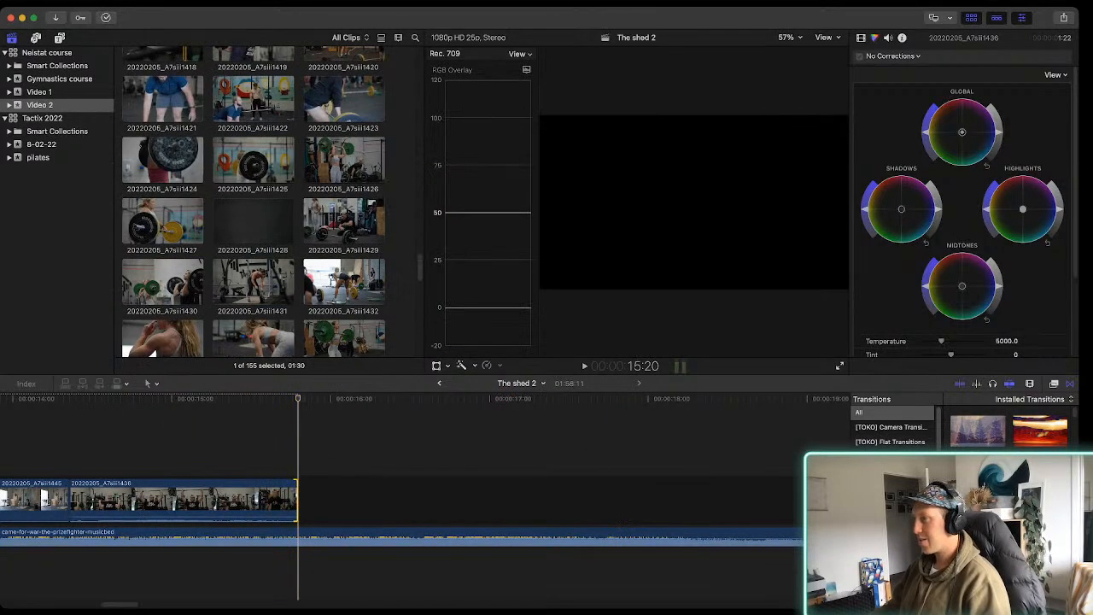
pyautogui.click(331, 222)
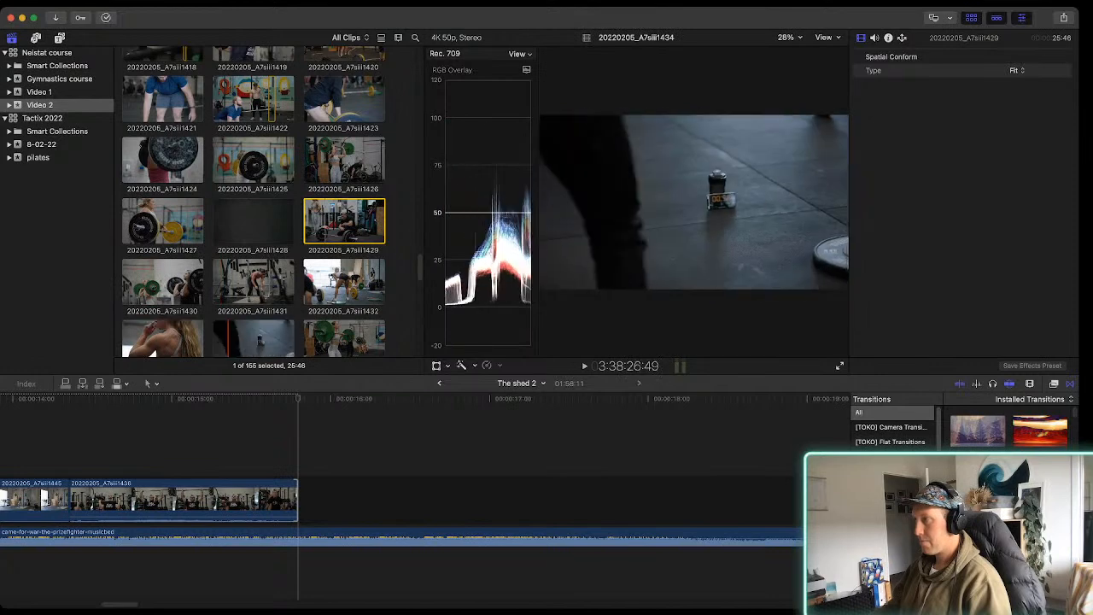
pyautogui.press('space')
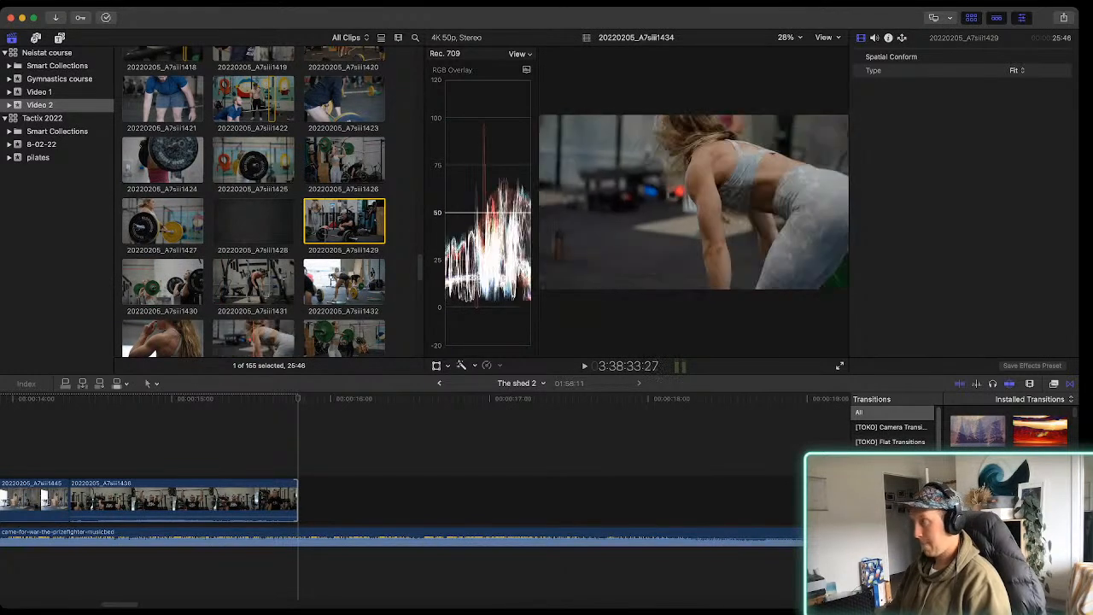
pyautogui.scroll(-1, 254, 337)
pyautogui.press('i')
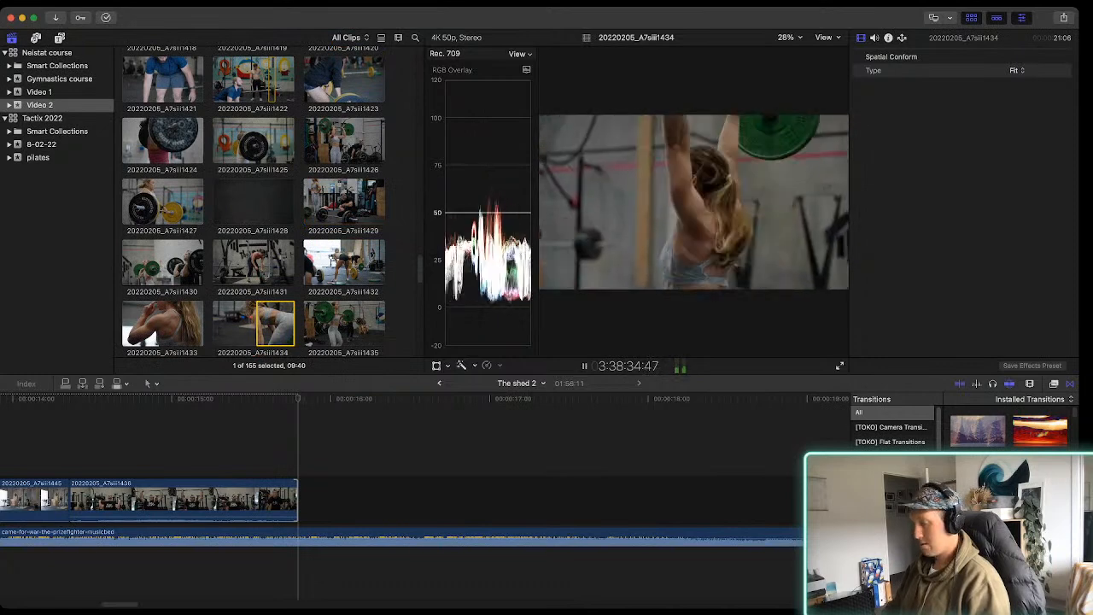
pyautogui.press('e')
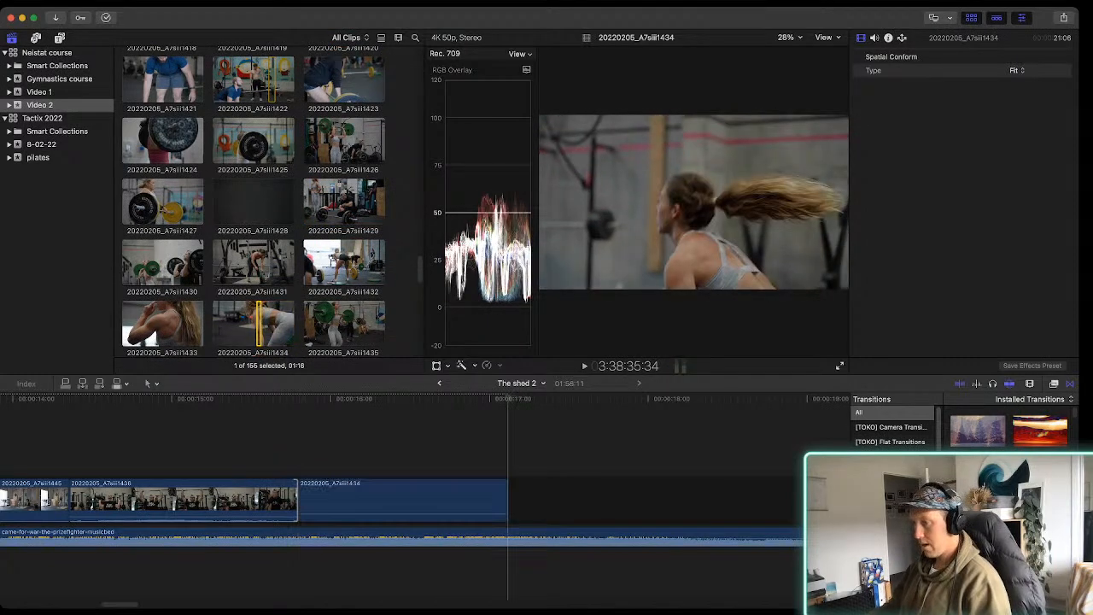
# Play the last barbell clips in the timeline to review the cuts around 20220205_A7siii1436 against the music
pyautogui.hscroll(-1, 384, 500)
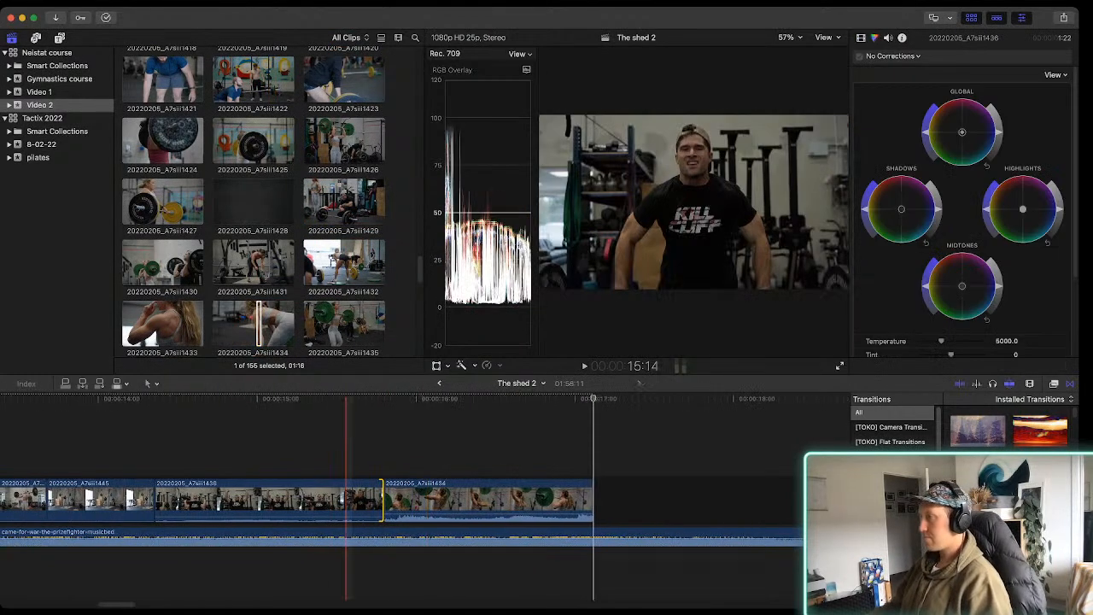
pyautogui.press('space')
pyautogui.press('space')
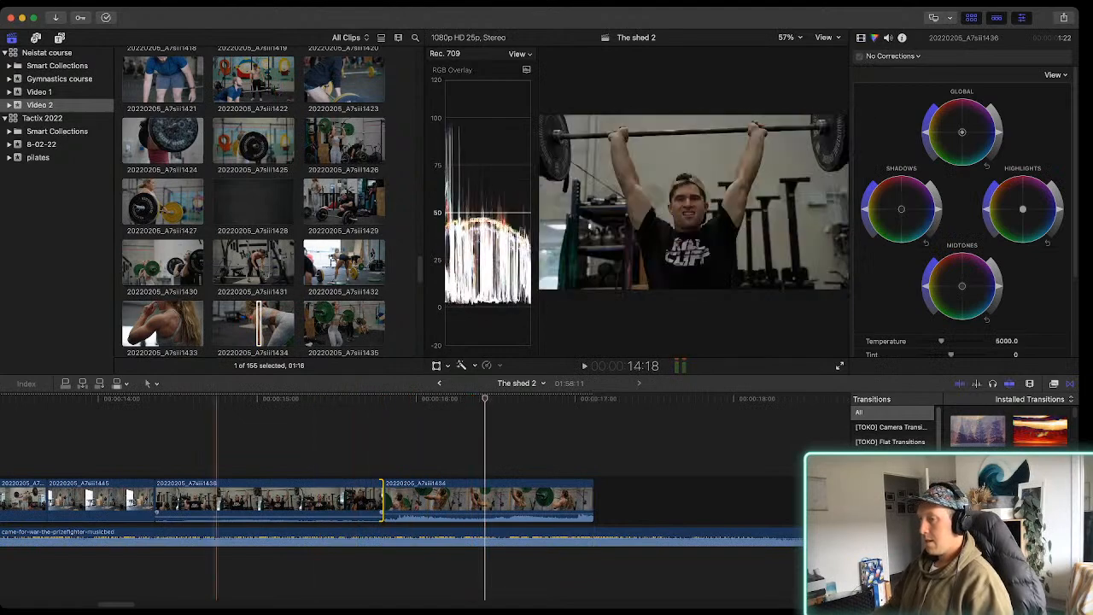
pyautogui.hscroll(-5, 171, 500)
# Shorten the end of clip 20220205_A7siii1445 and move clip 20220205_A7siii1434 ahead of 20220205_A7siii1436
pyautogui.press('space')
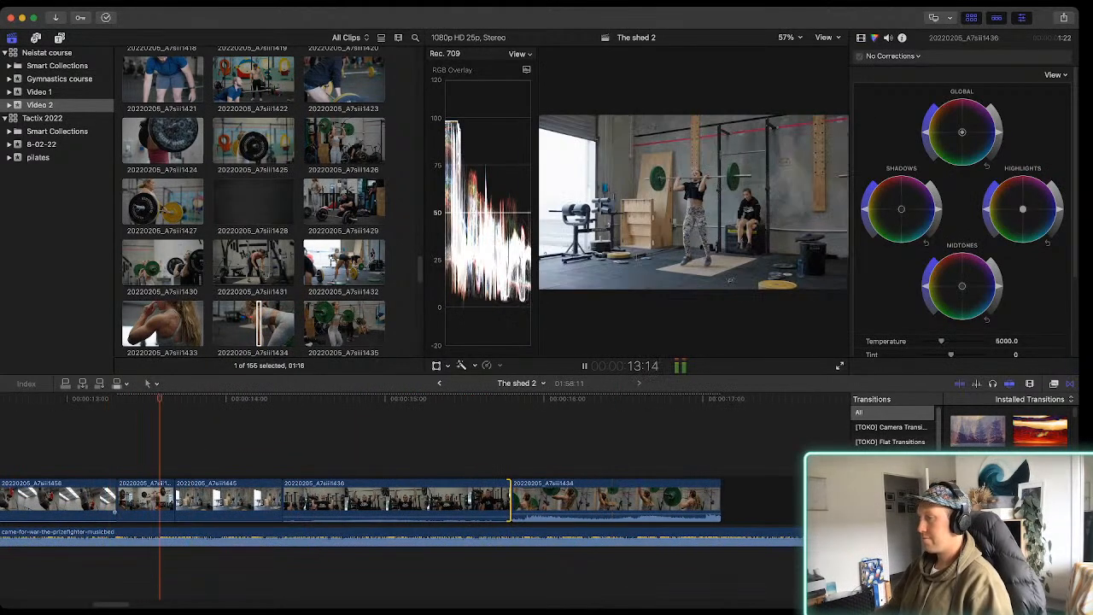
pyautogui.press('space')
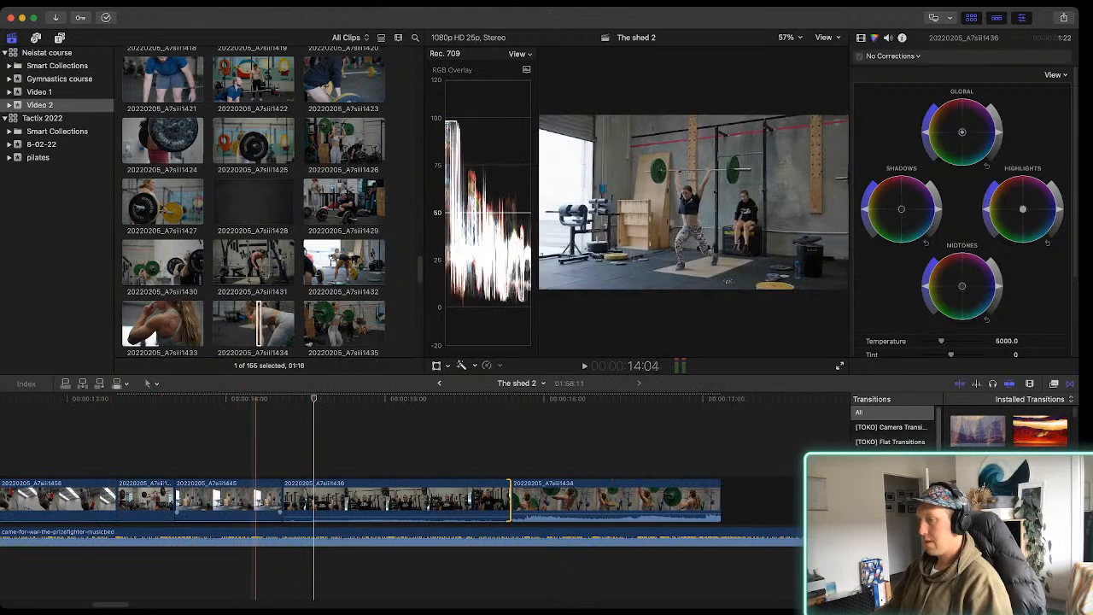
pyautogui.moveTo(283, 499); pyautogui.dragTo(249, 500)
pyautogui.moveTo(500, 500); pyautogui.dragTo(373, 500)
pyautogui.press('space')
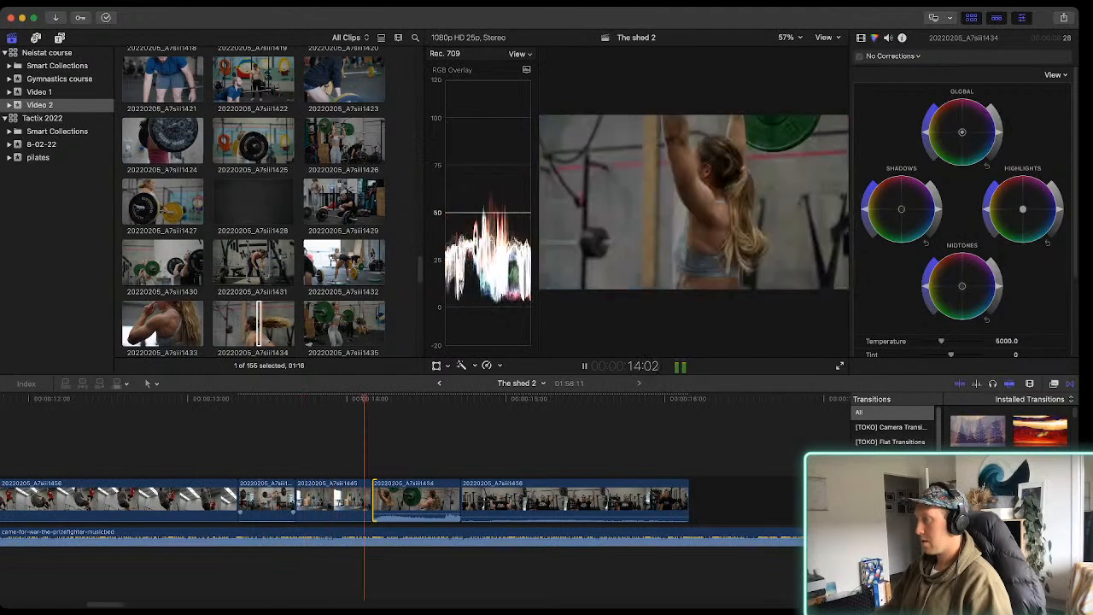
# Adjust the start of 20220205_A7siii1434, extend the start of 20220205_A7siii1436 to a 2:14 duration, and play back the cuts
pyautogui.moveTo(374, 500); pyautogui.dragTo(354, 500)
pyautogui.press('space')
pyautogui.moveTo(424, 513); pyautogui.dragTo(360, 500)
pyautogui.press('space')
pyautogui.press('space')
pyautogui.press('space')
pyautogui.press('space')
pyautogui.press('space')
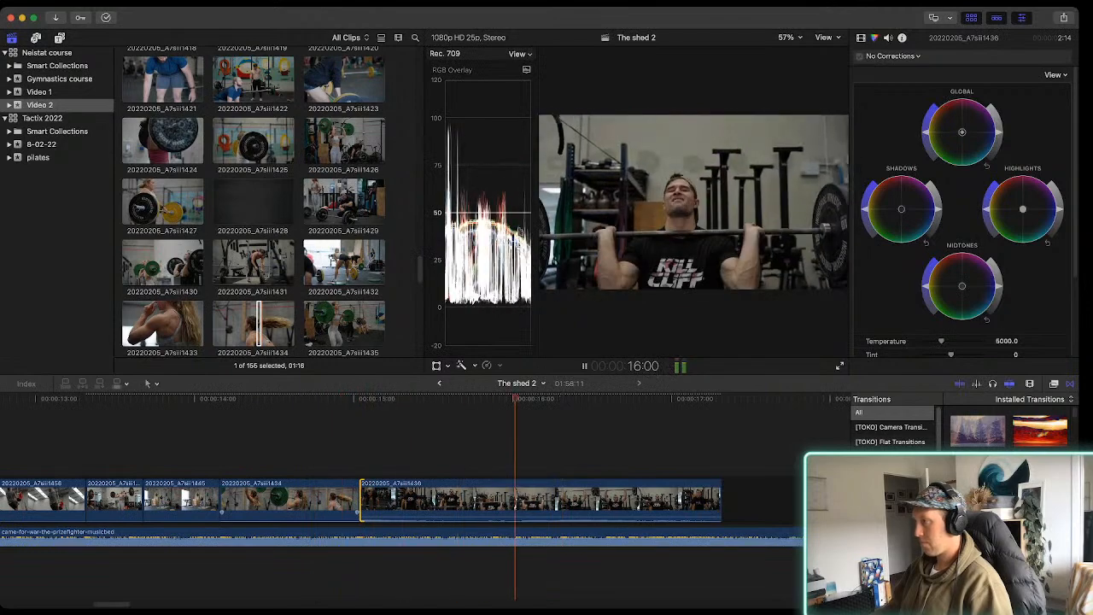
pyautogui.press('space')
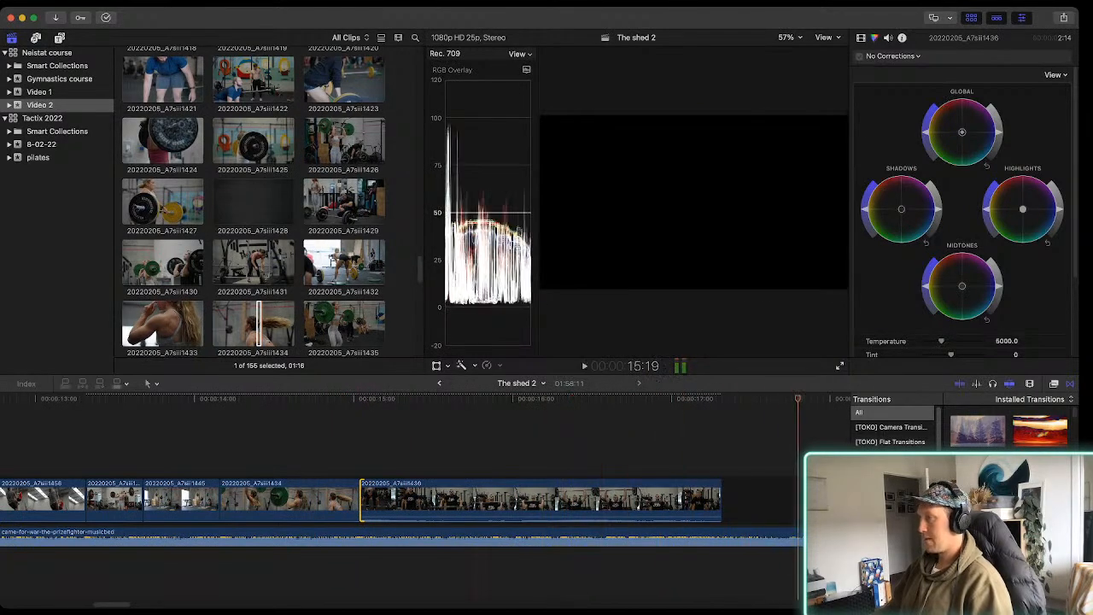
# Trim the end of the 20220205_A7siii1436 clip to a 2:00 duration and play it against the music
pyautogui.press('space')
pyautogui.press('space')
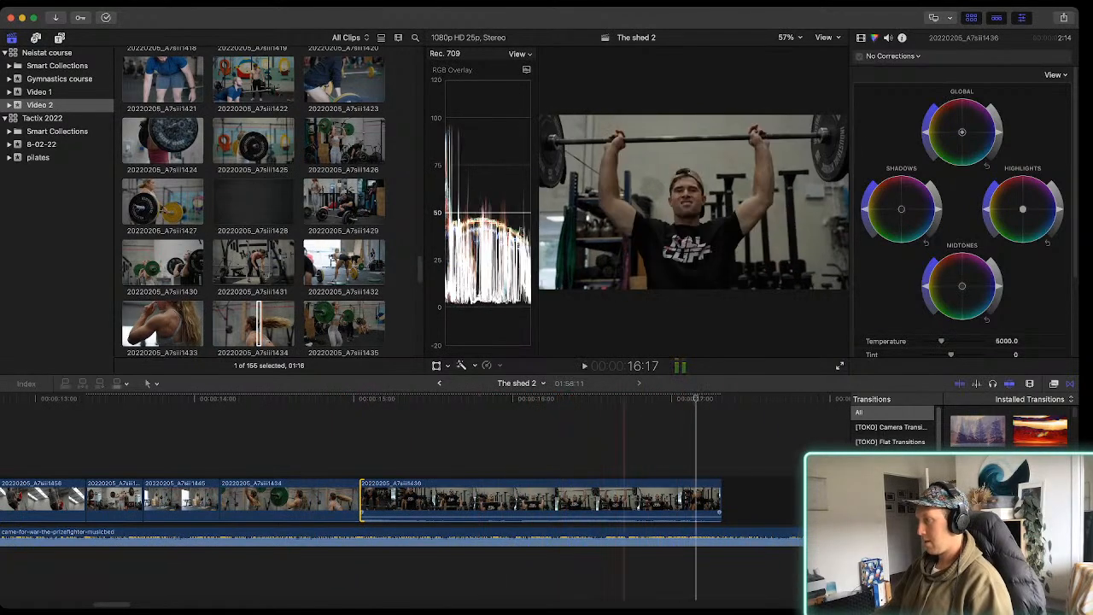
pyautogui.moveTo(720, 500); pyautogui.dragTo(675, 500)
pyautogui.press('space')
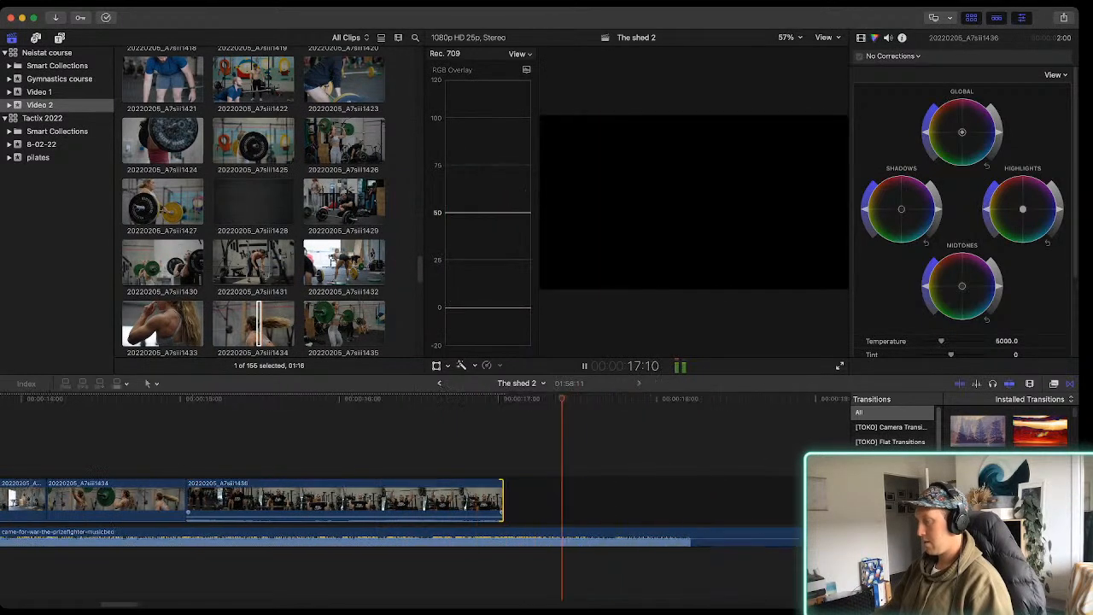
# Cut the music track at about 21:04 and delete everything after the cut
pyautogui.press('super+minus')
pyautogui.press('super+minus')
pyautogui.hscroll(5, 427, 500)
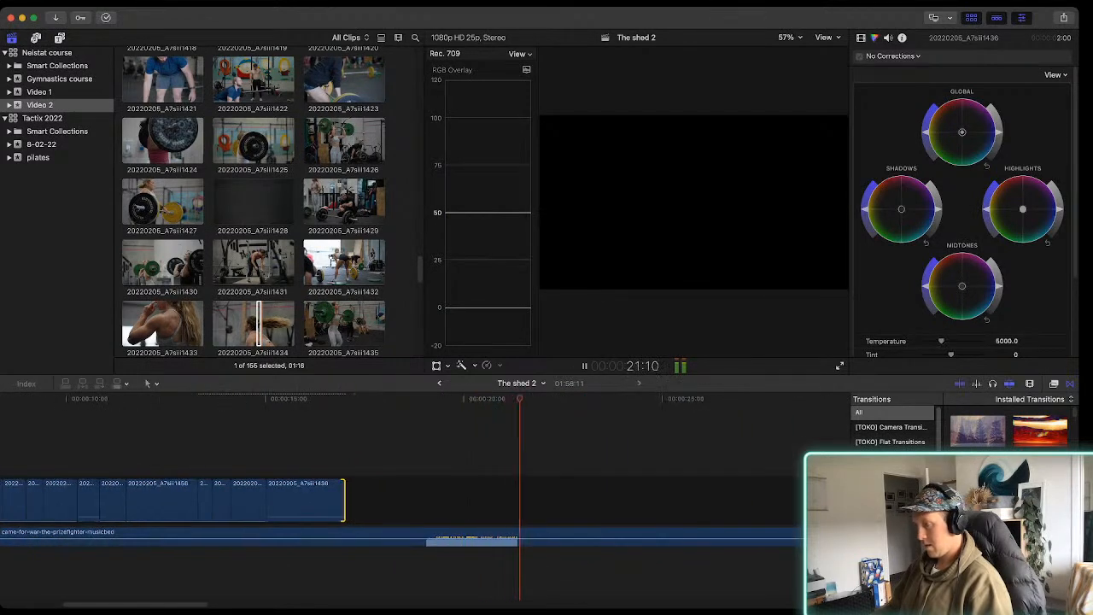
pyautogui.press('b')
pyautogui.click(511, 537)
pyautogui.press('a')
pyautogui.click(530, 537)
pyautogui.press('Delete')
pyautogui.click(523, 500)
pyautogui.press('Delete')
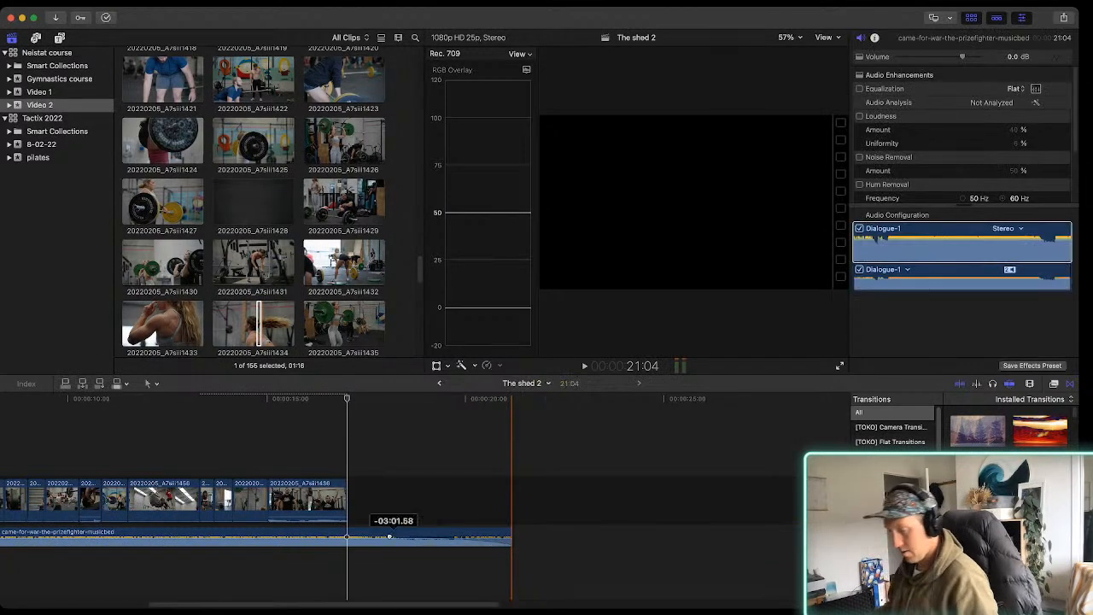
# Play the edit through the last barbell clip and into the remaining music to judge the ending
pyautogui.press('super+minus')
pyautogui.press('space')
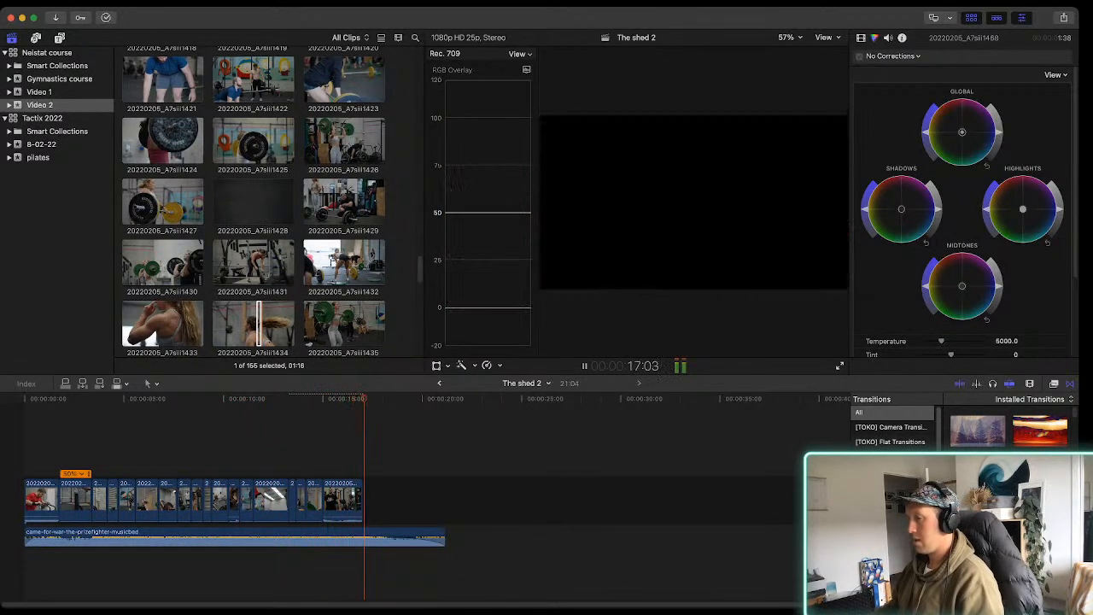
pyautogui.press('super+equal')
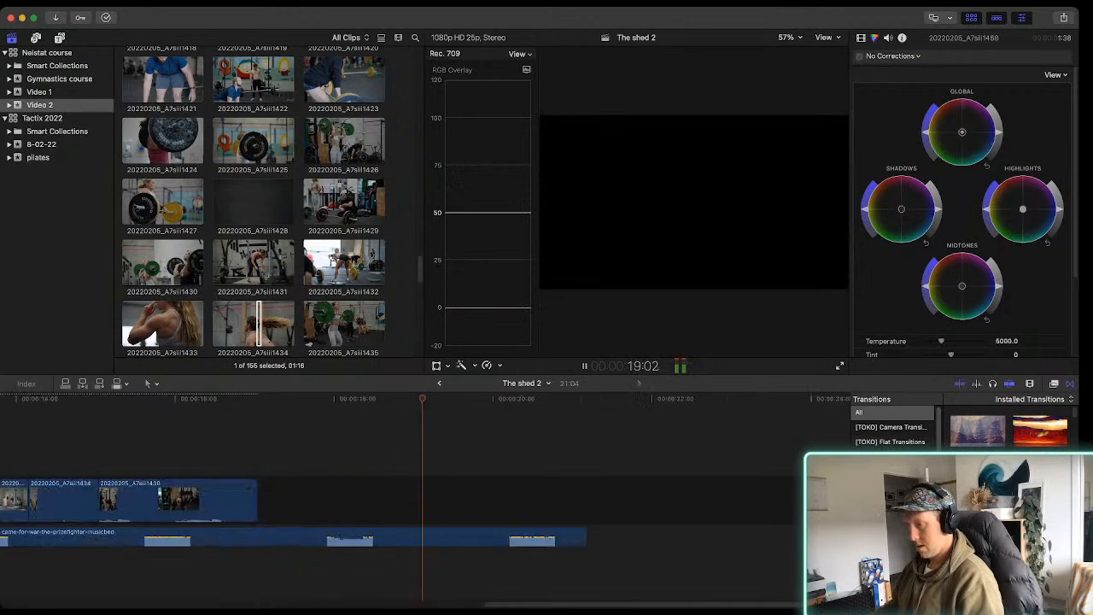
pyautogui.press('space')
# Browse the Video 2 footage for an ending shot, previewing clips such as 20220205_A7siii1410 and 20220204_A7siii1136
pyautogui.scroll(3, 256, 318)
pyautogui.scroll(5, 253, 202)
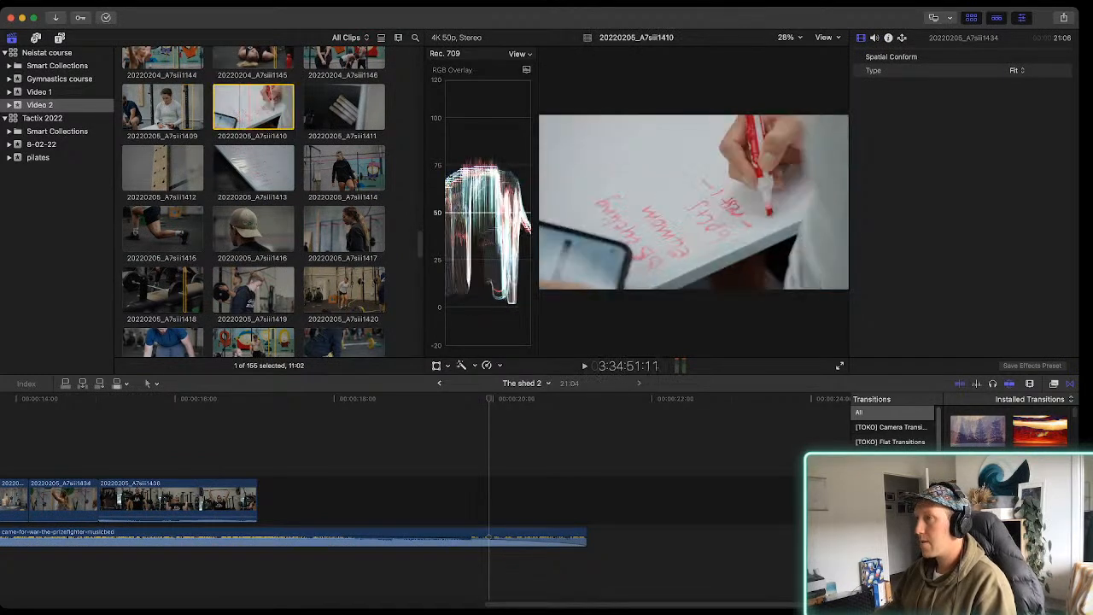
pyautogui.click(253, 107)
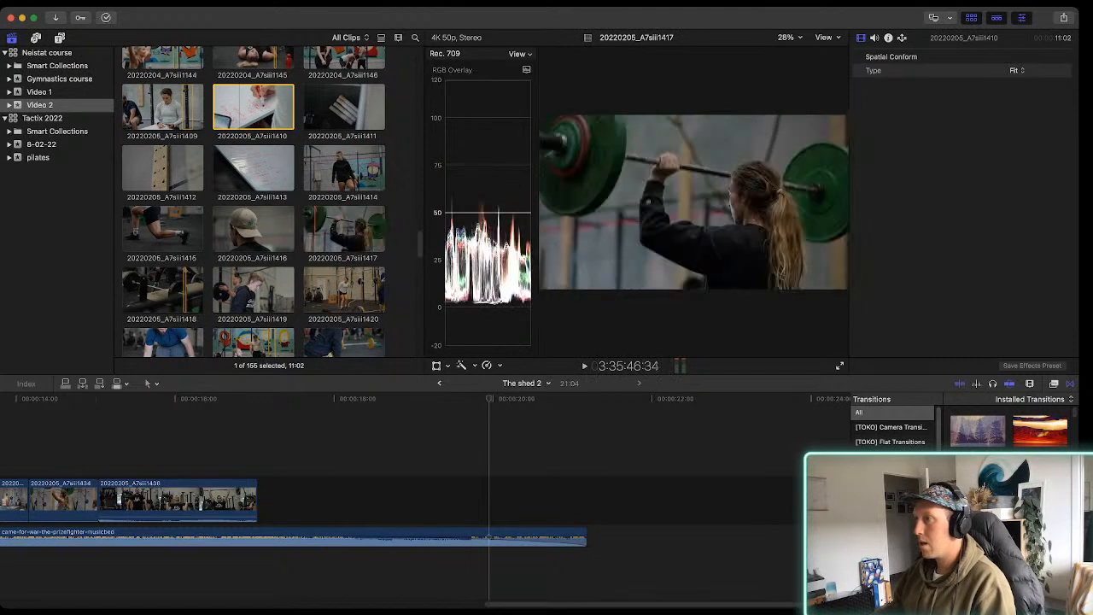
pyautogui.scroll(3, 344, 227)
pyautogui.scroll(2, 254, 201)
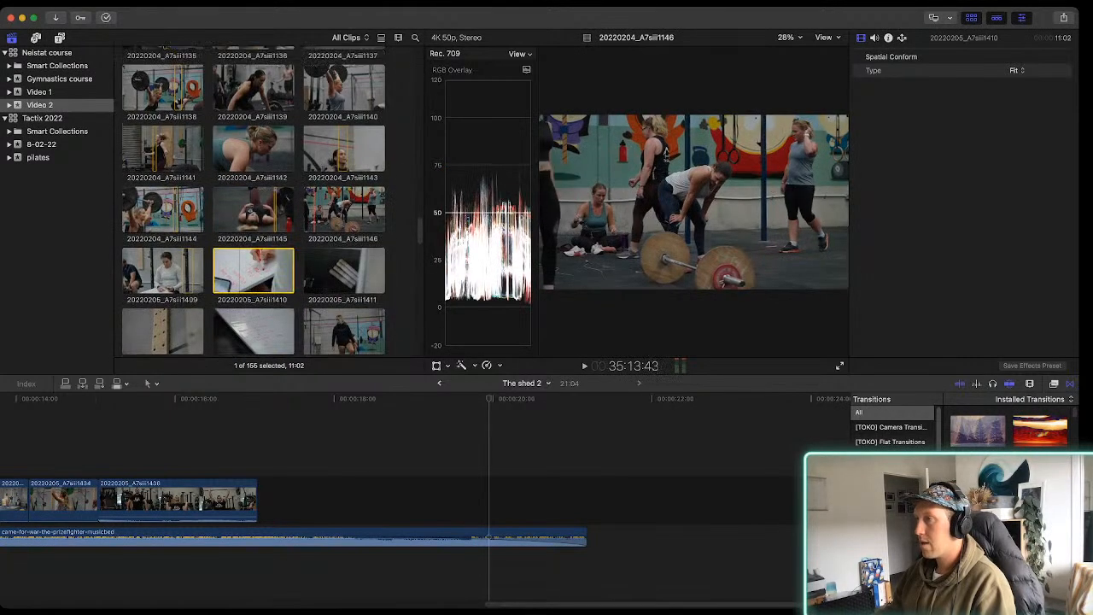
pyautogui.click(247, 97)
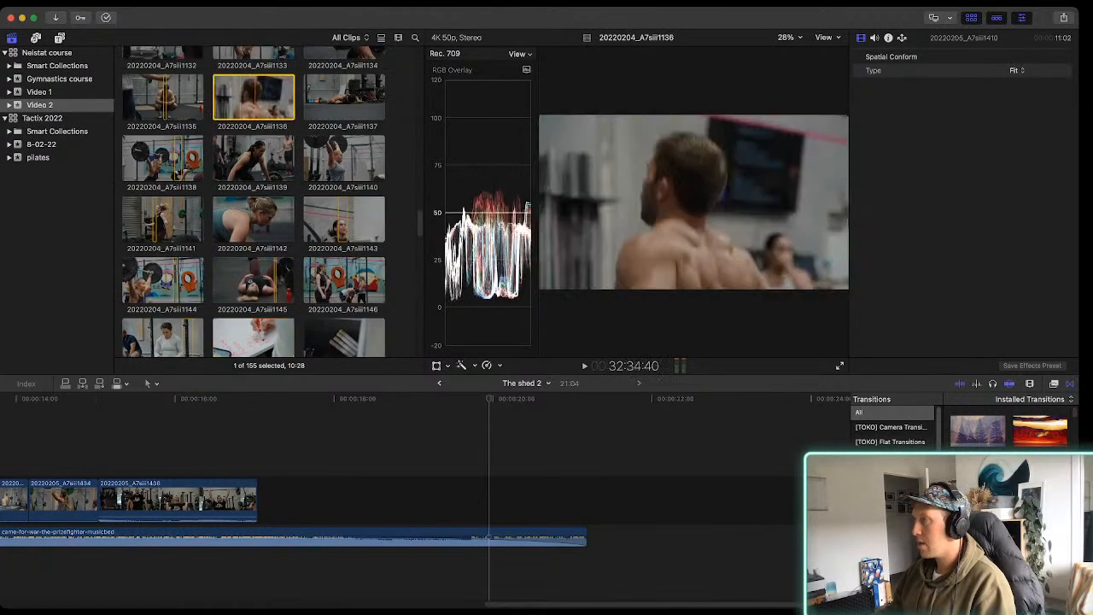
pyautogui.press('space')
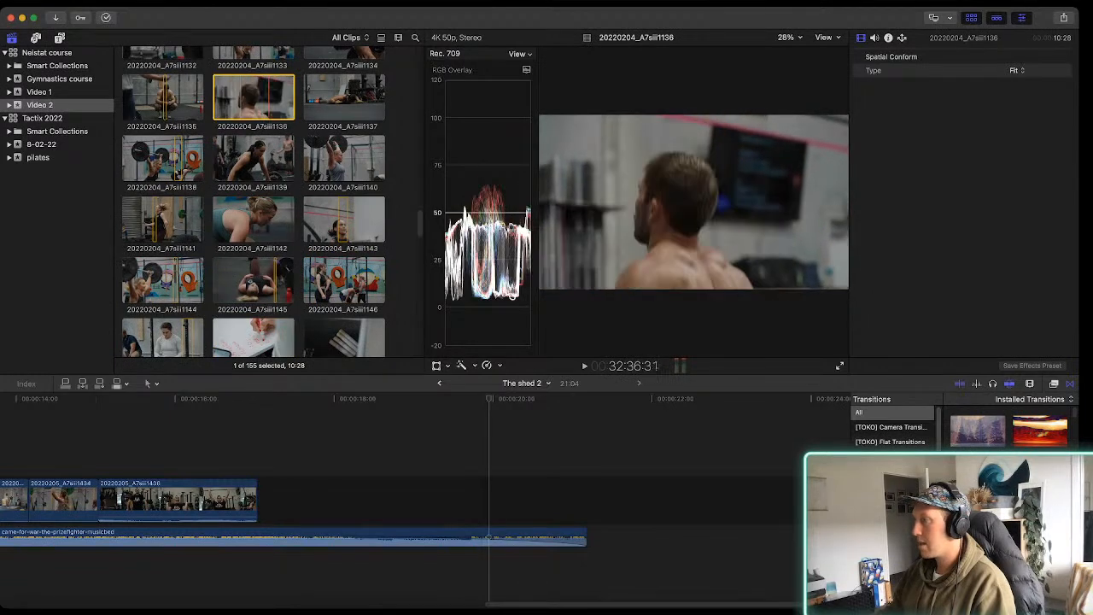
pyautogui.press('space')
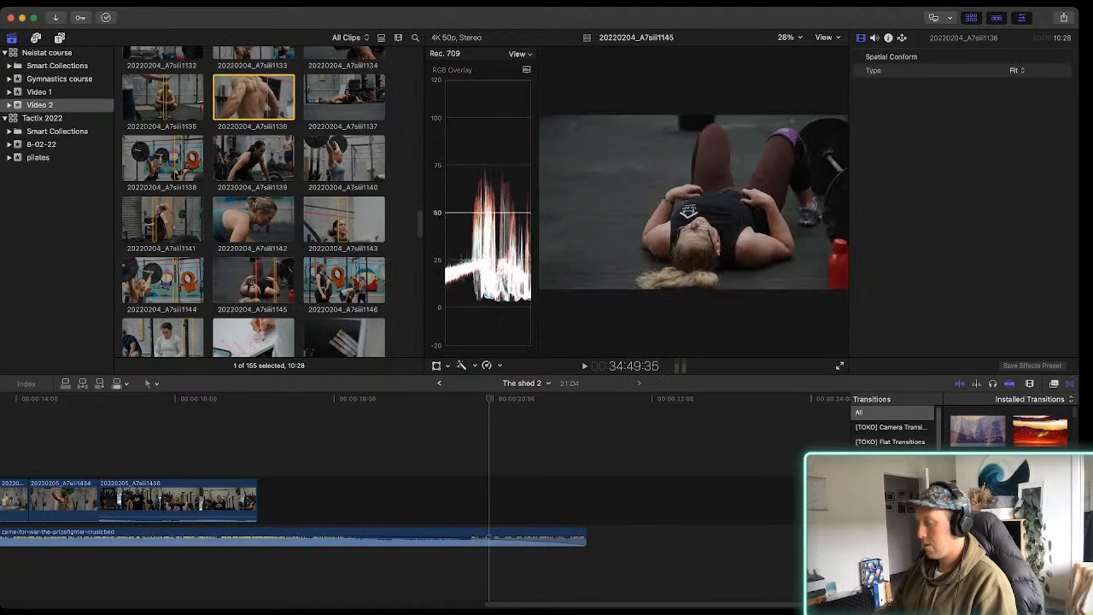
# Try appending a 02:11 range of the woman lying down in 20220204_A7siii1145, play it back, and delete the clip
pyautogui.click(255, 282)
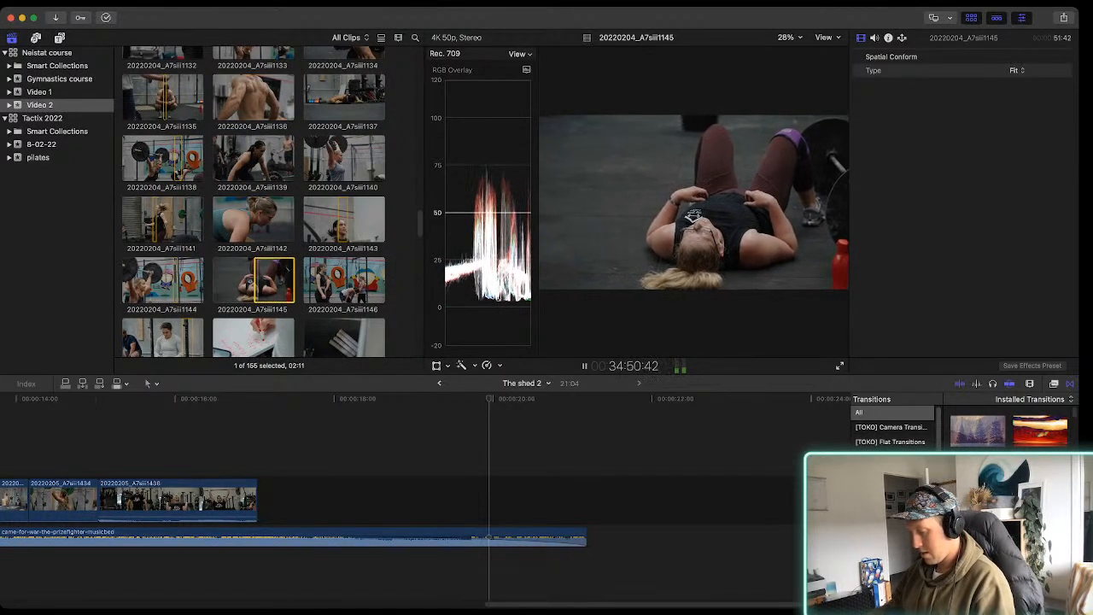
pyautogui.press('e')
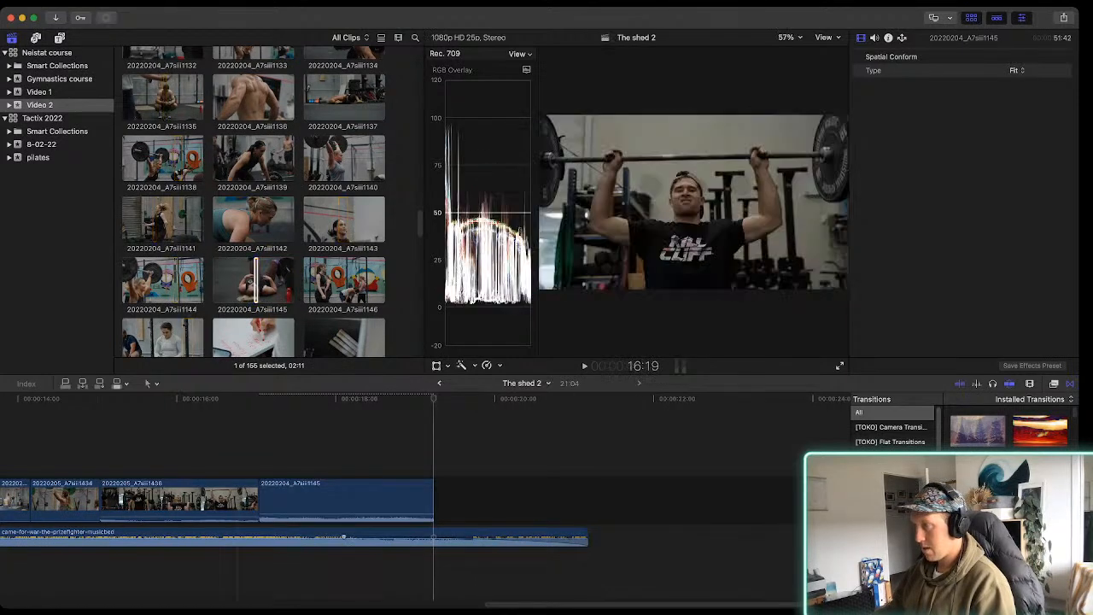
pyautogui.press('space')
pyautogui.press('space')
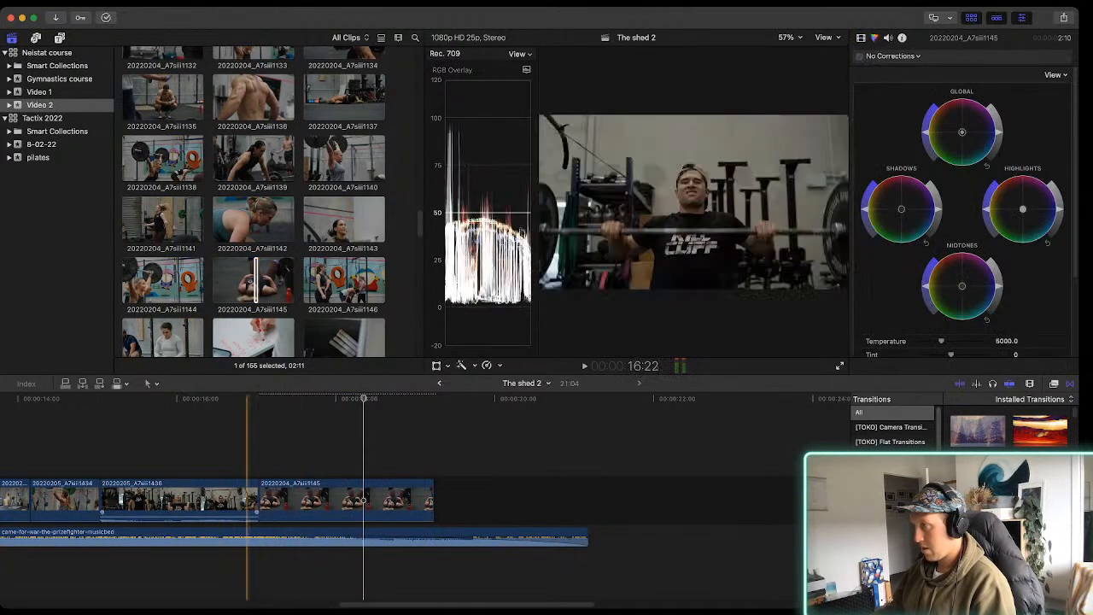
pyautogui.press('space')
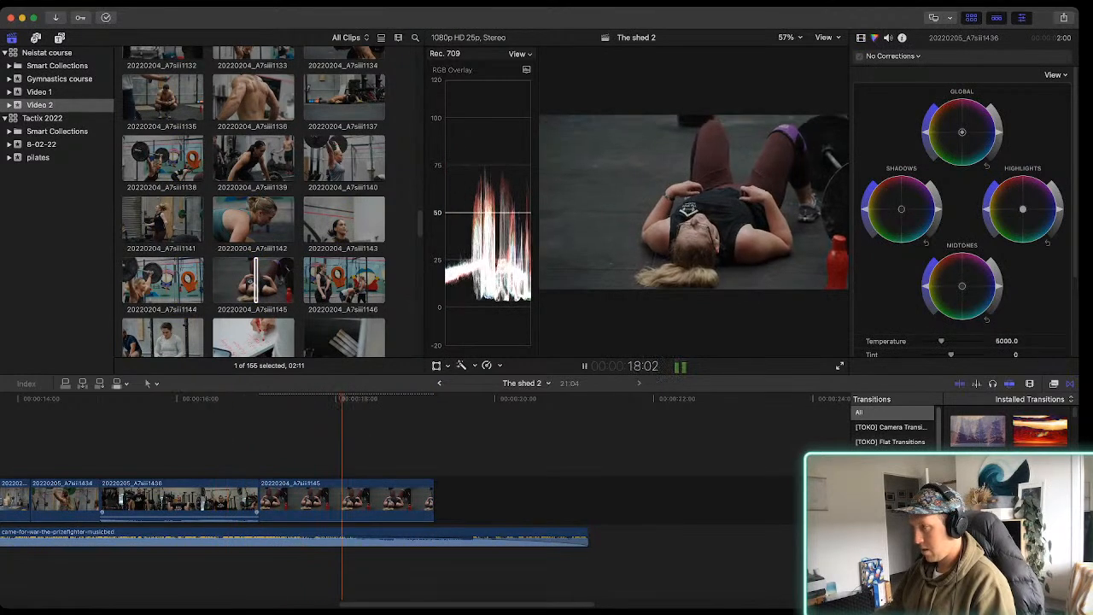
pyautogui.click(319, 501)
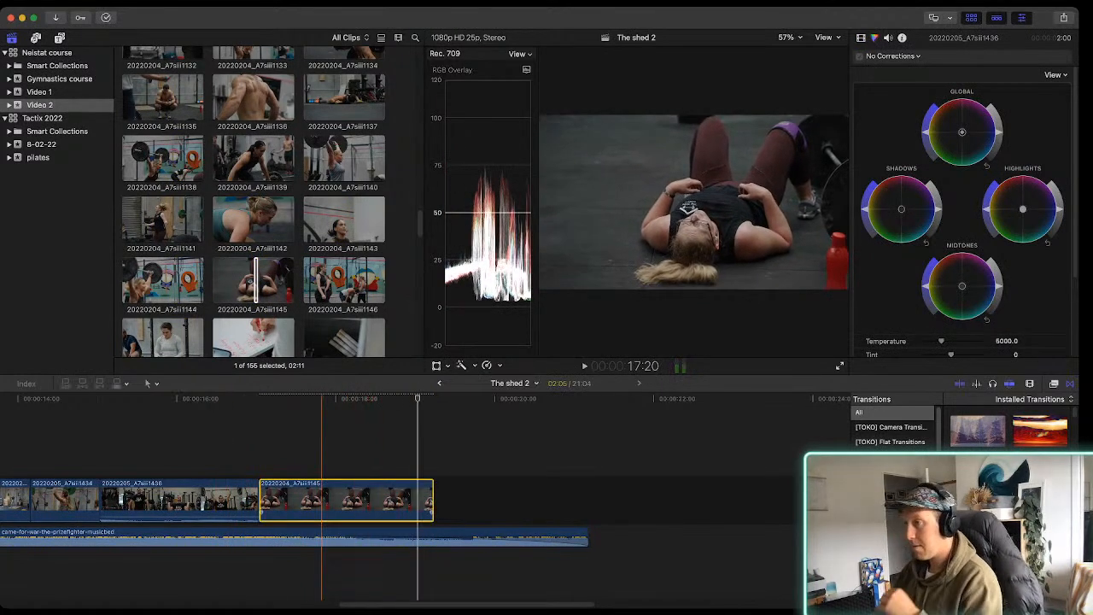
pyautogui.press('Delete')
# Find the Shed 1 Clip logo animation in the Video 2 event and append it after the last barbell clip
pyautogui.scroll(-5, 254, 205)
pyautogui.scroll(-10, 255, 205)
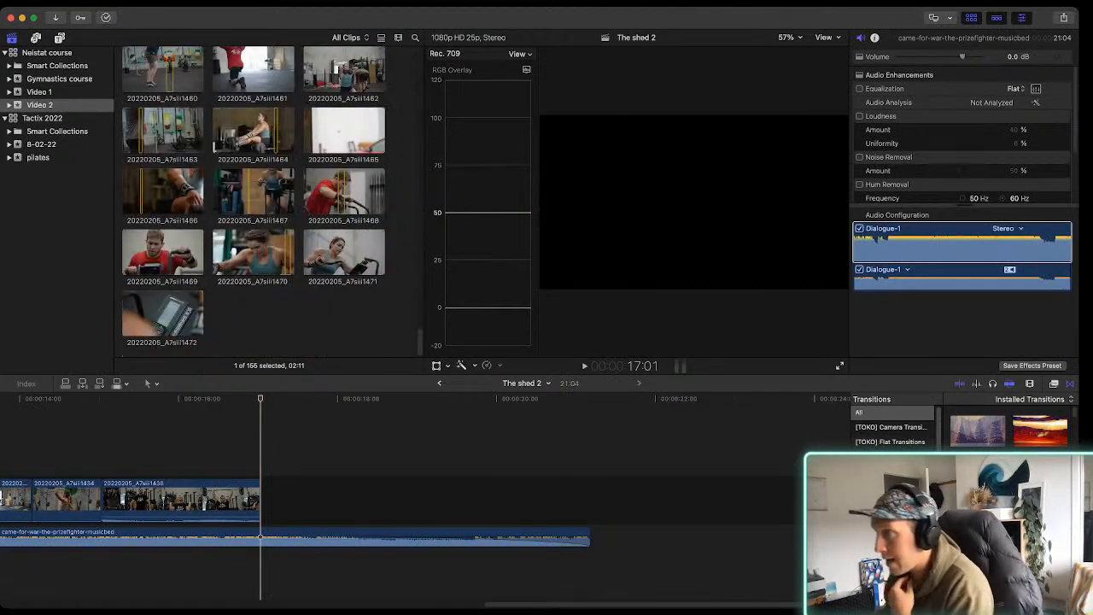
pyautogui.scroll(3, 344, 252)
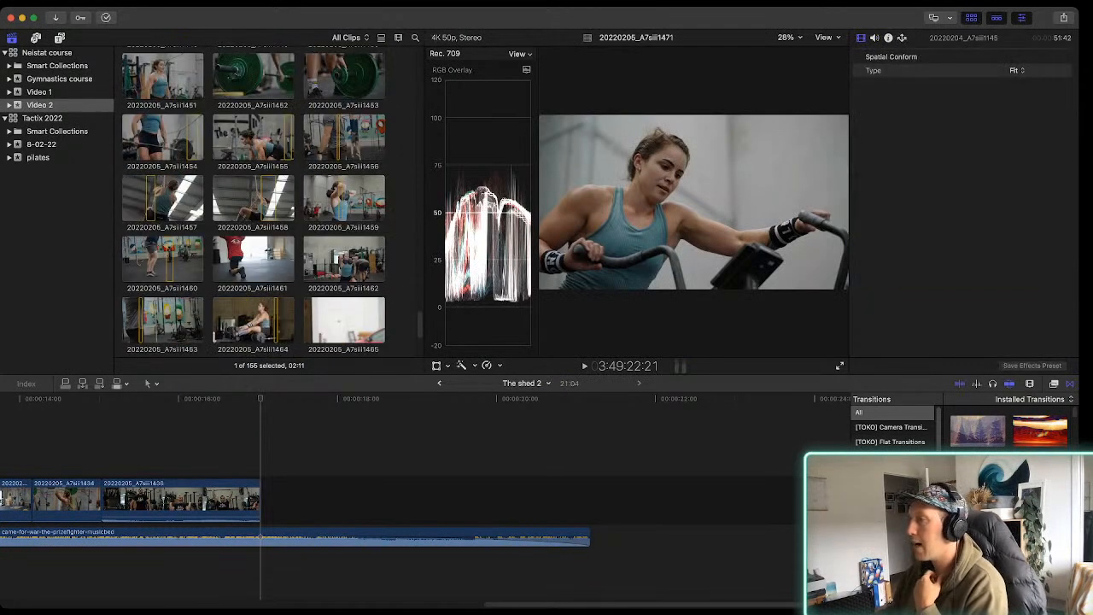
pyautogui.scroll(20, 257, 205)
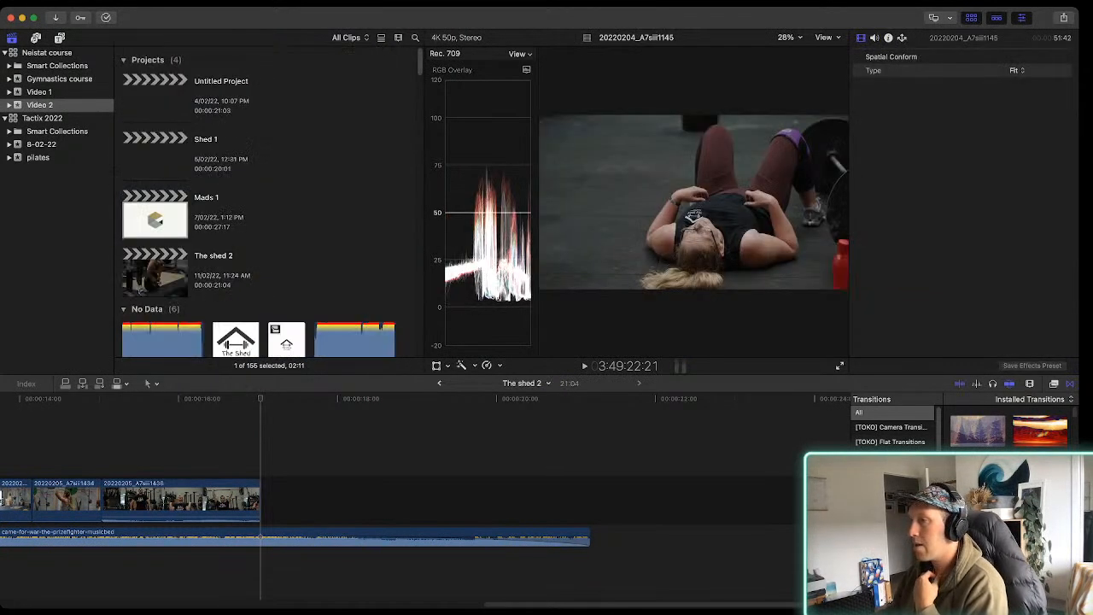
pyautogui.scroll(-2, 256, 205)
pyautogui.click(287, 245)
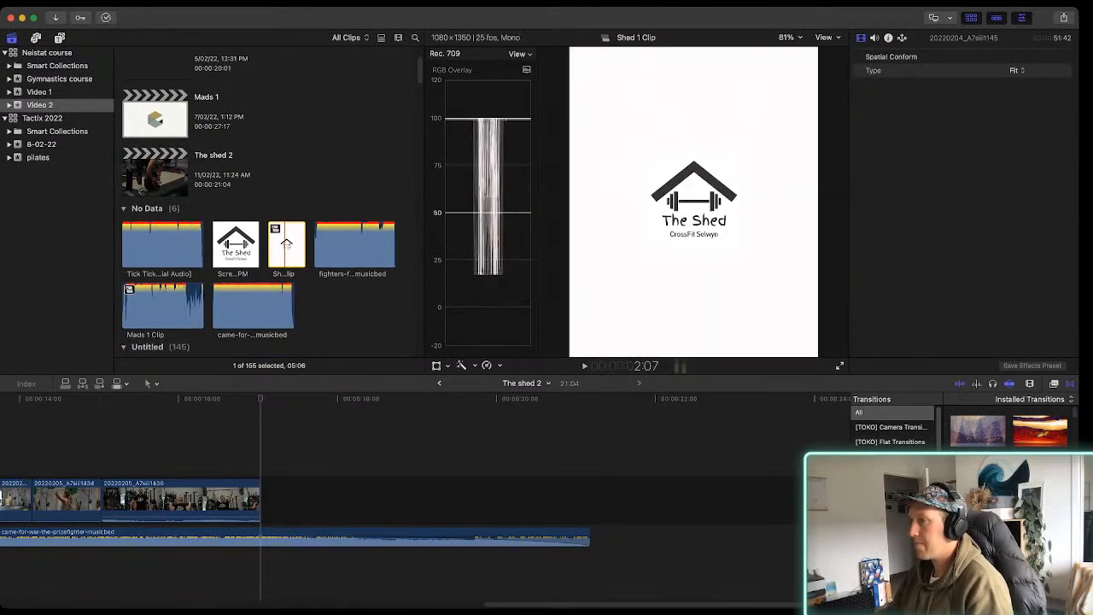
pyautogui.press('space')
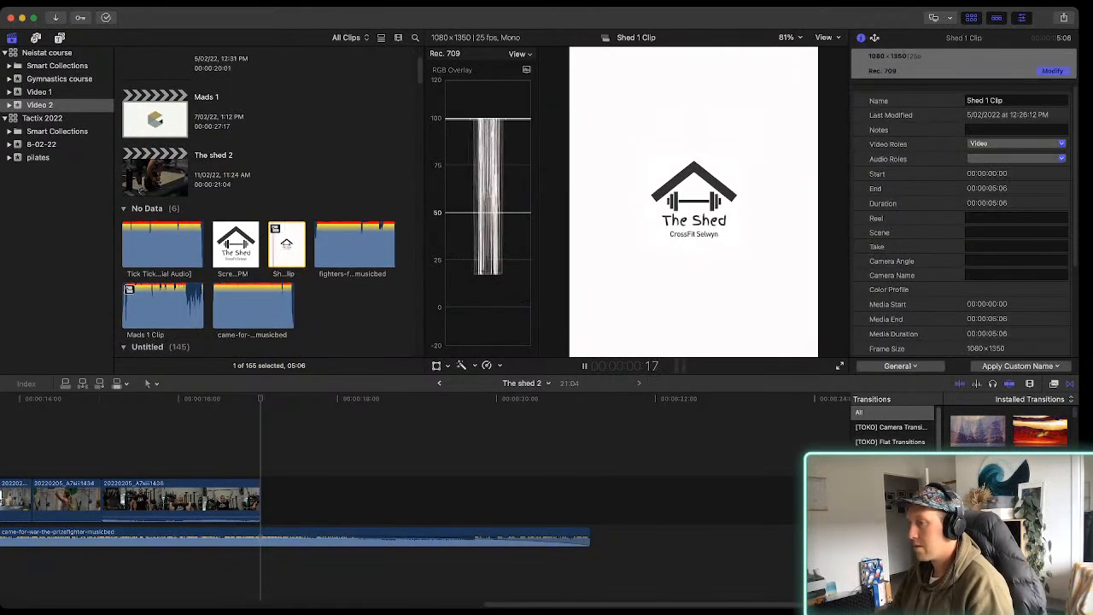
pyautogui.press('e')
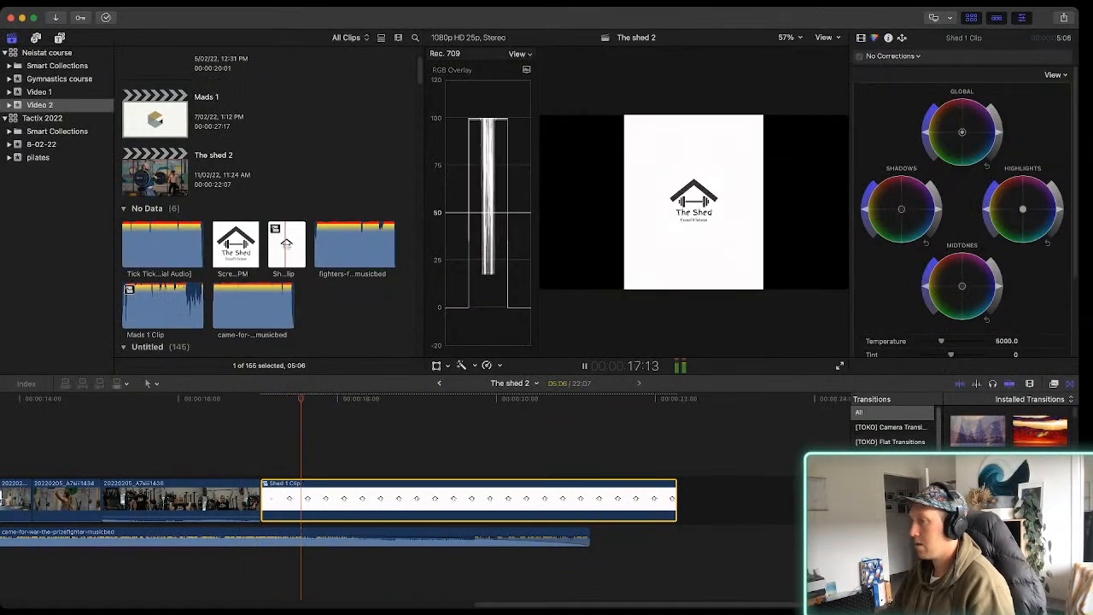
# Play the logo ending, then trim the music and Shed 1 Clip to end together, leaving the logo 3:04 long
pyautogui.press('space')
pyautogui.press('space')
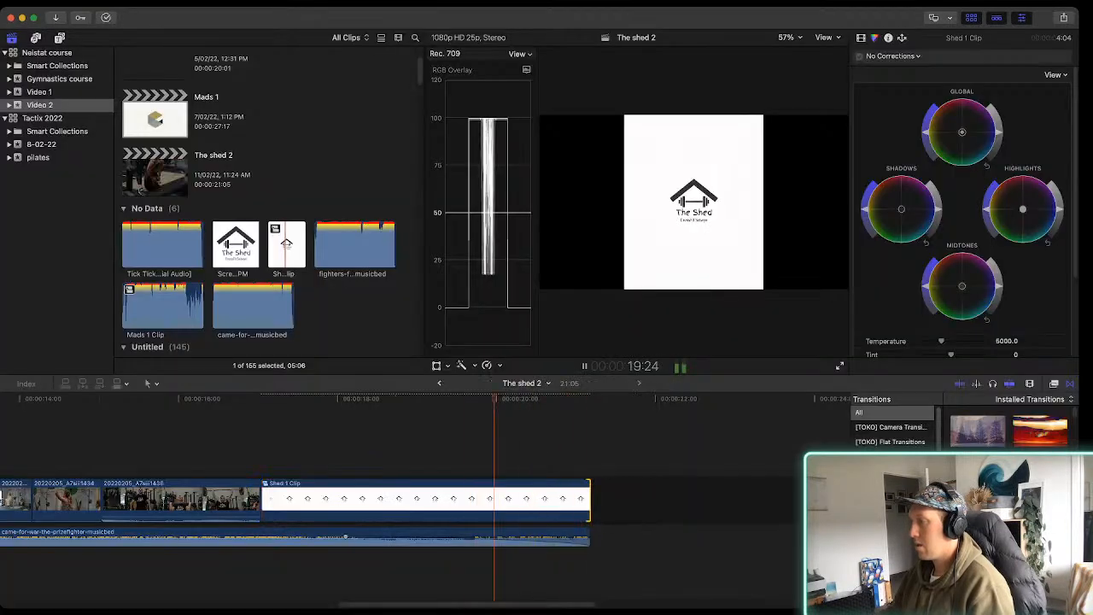
pyautogui.moveTo(588, 536); pyautogui.dragTo(537, 536)
pyautogui.moveTo(590, 498); pyautogui.dragTo(511, 499)
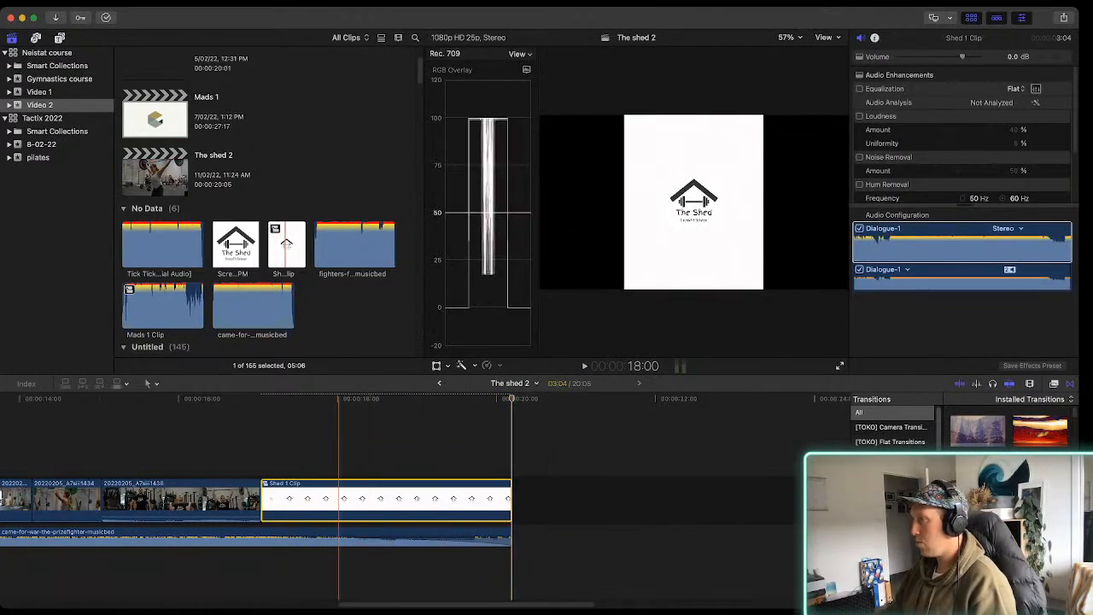
# Place a Custom solid generator beneath Shed 1 Clip, split it at the logo's end, and delete the excess
pyautogui.click(331, 498)
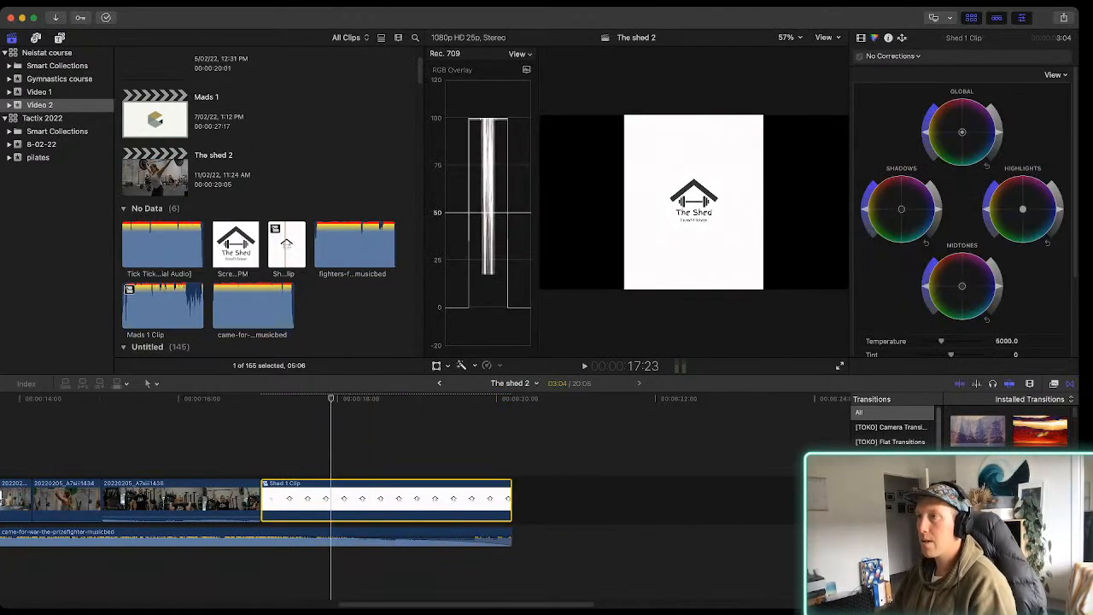
pyautogui.click(60, 37)
pyautogui.scroll(-10, 58, 205)
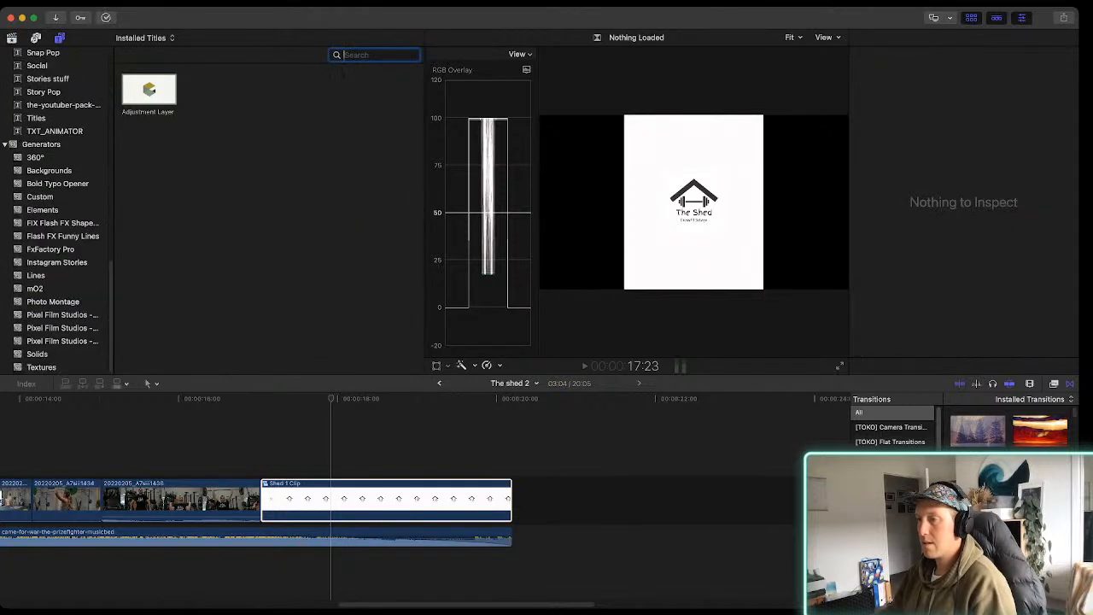
pyautogui.click(38, 354)
pyautogui.moveTo(148, 90); pyautogui.dragTo(245, 531)
pyautogui.press('b')
pyautogui.click(511, 547)
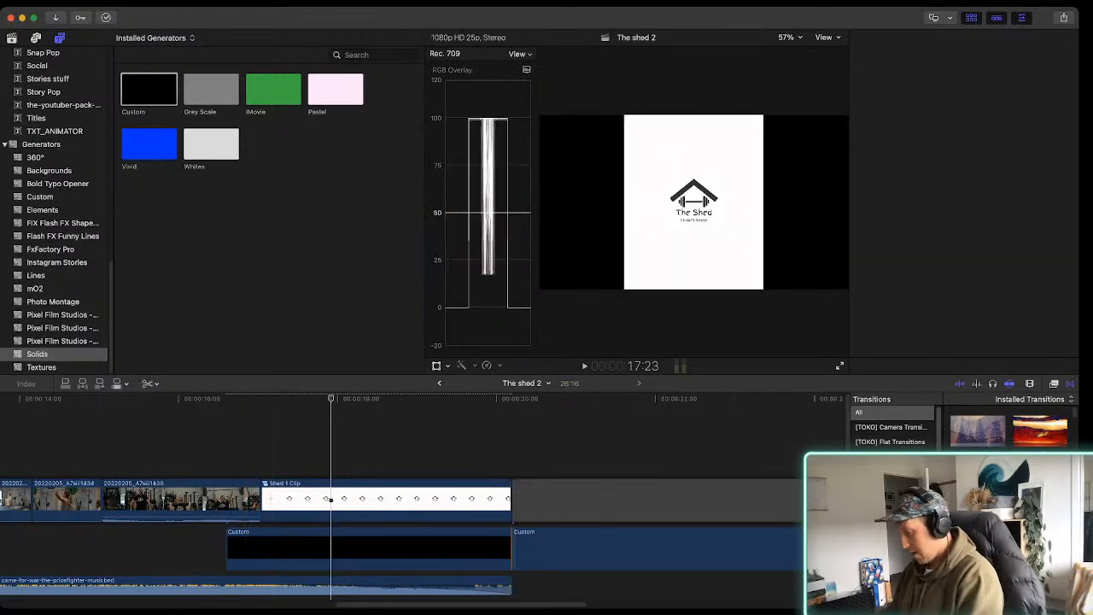
pyautogui.press('a')
pyautogui.press('Delete')
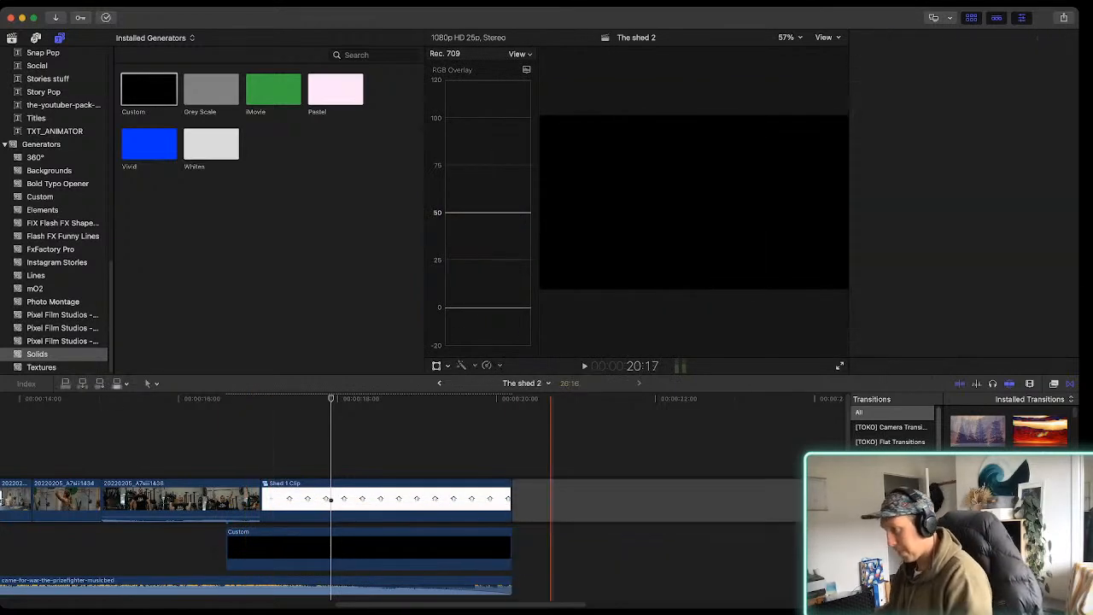
# Set the Custom solid's color to white to match the logo background, and play the logo ending
pyautogui.click(386, 547)
pyautogui.click(861, 38)
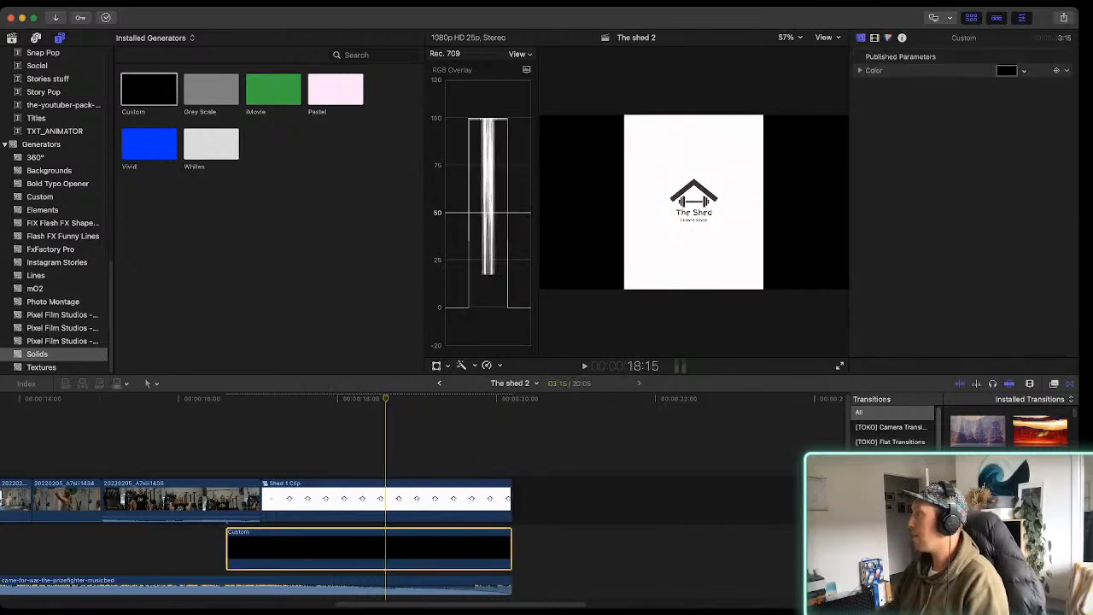
pyautogui.click(1025, 71)
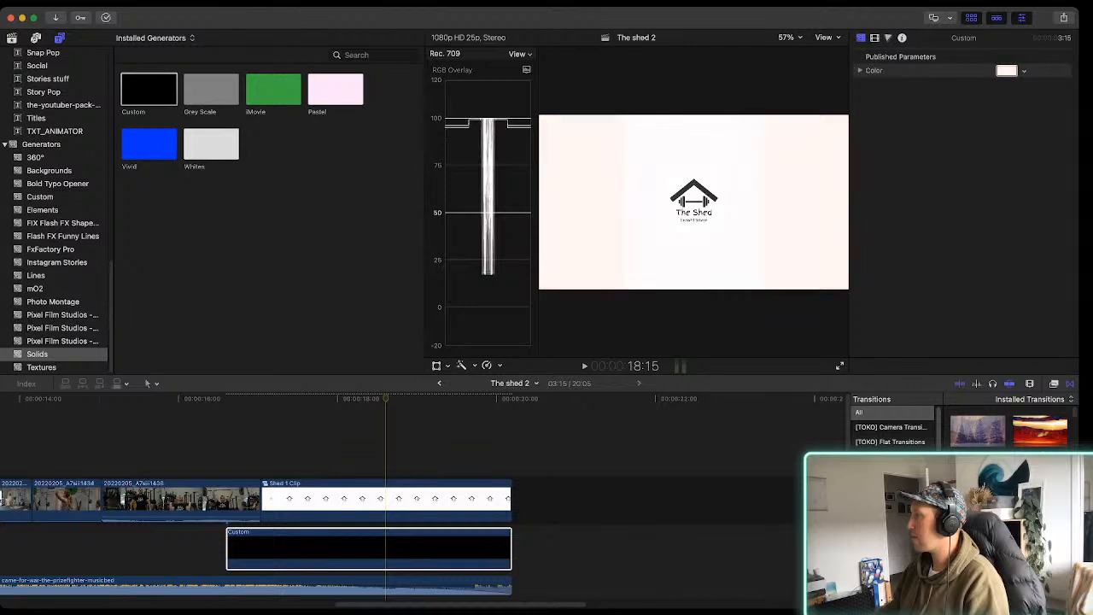
pyautogui.press('space')
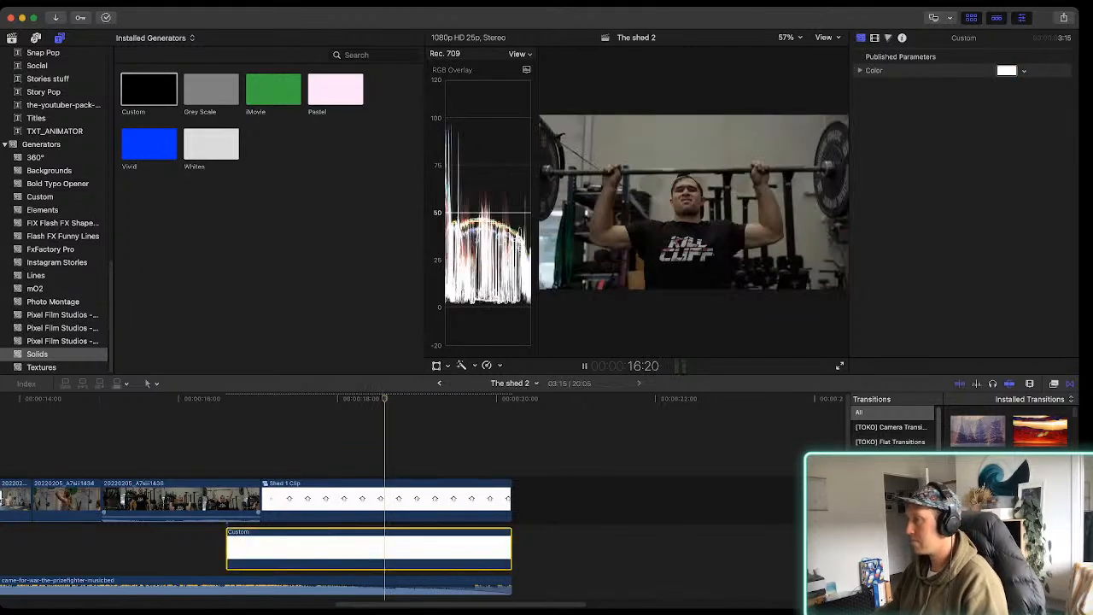
pyautogui.press('space')
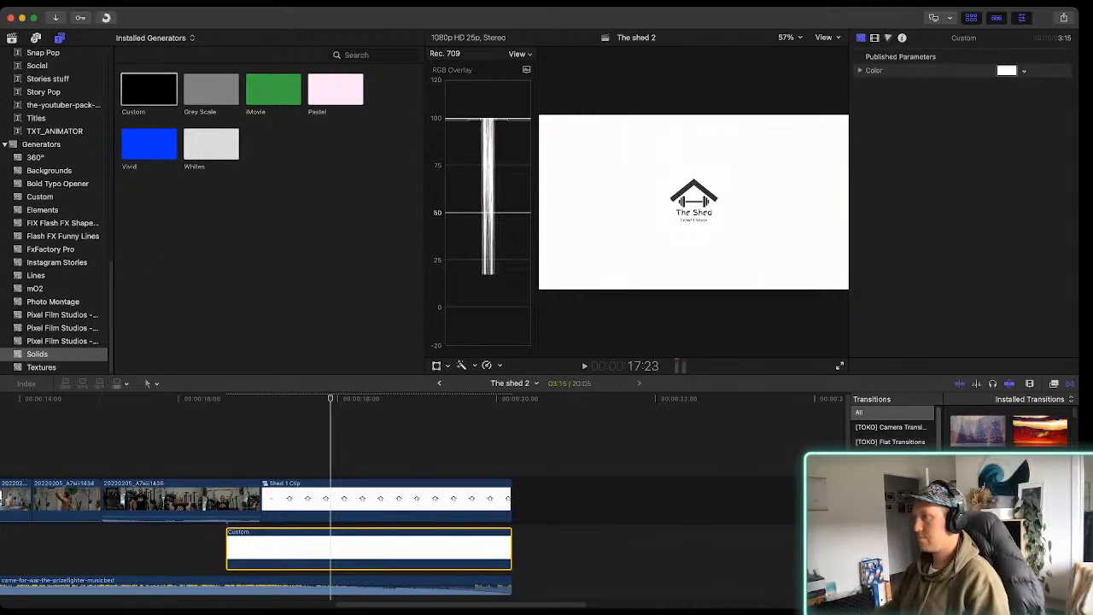
pyautogui.press('space')
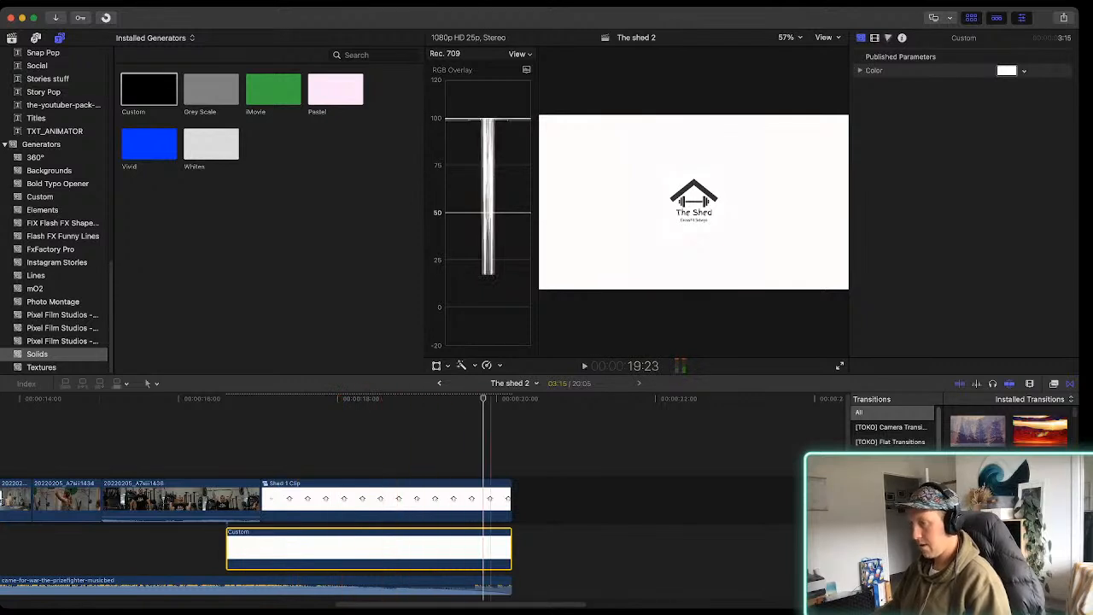
# Play The shed 2 from its start into the logo ending, and review the clips back along the timeline
pyautogui.hotkey('shift', 'z')
pyautogui.press('Home')
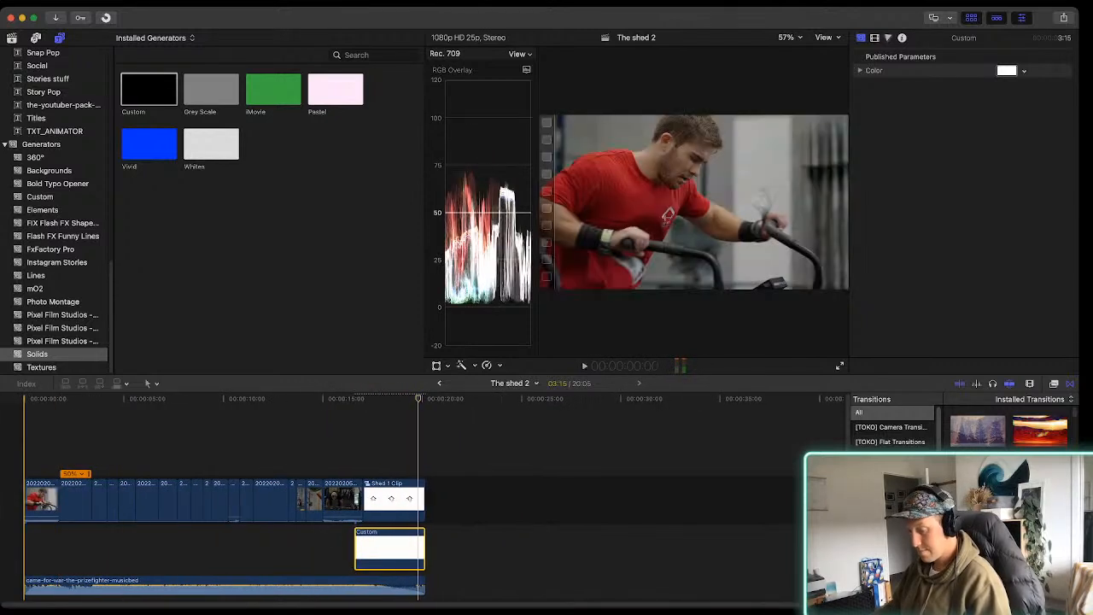
pyautogui.press('super+equal')
pyautogui.press('super+equal')
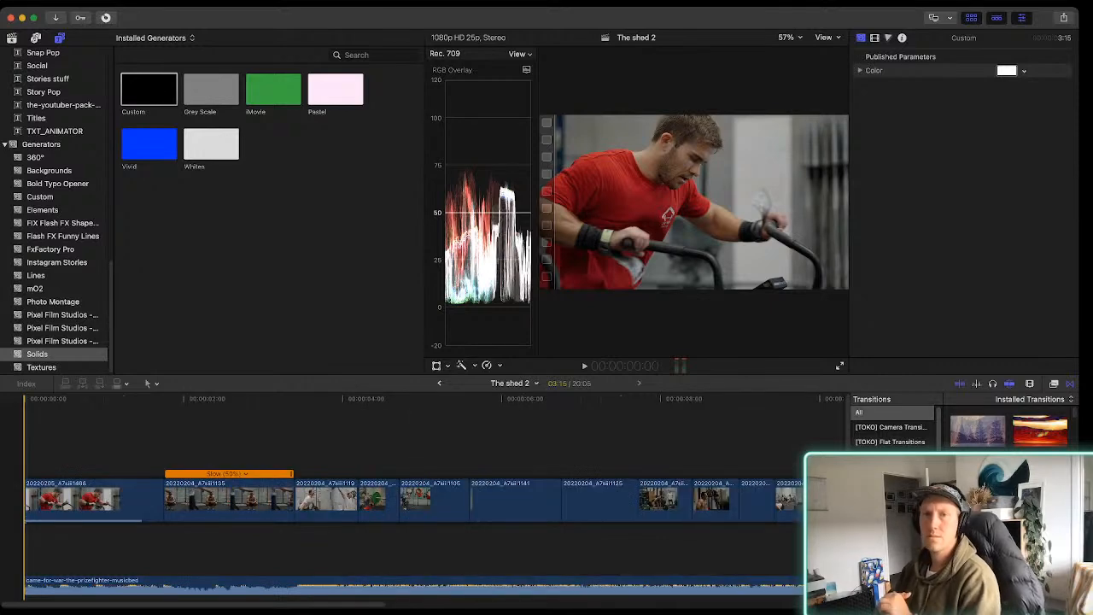
pyautogui.press('space')
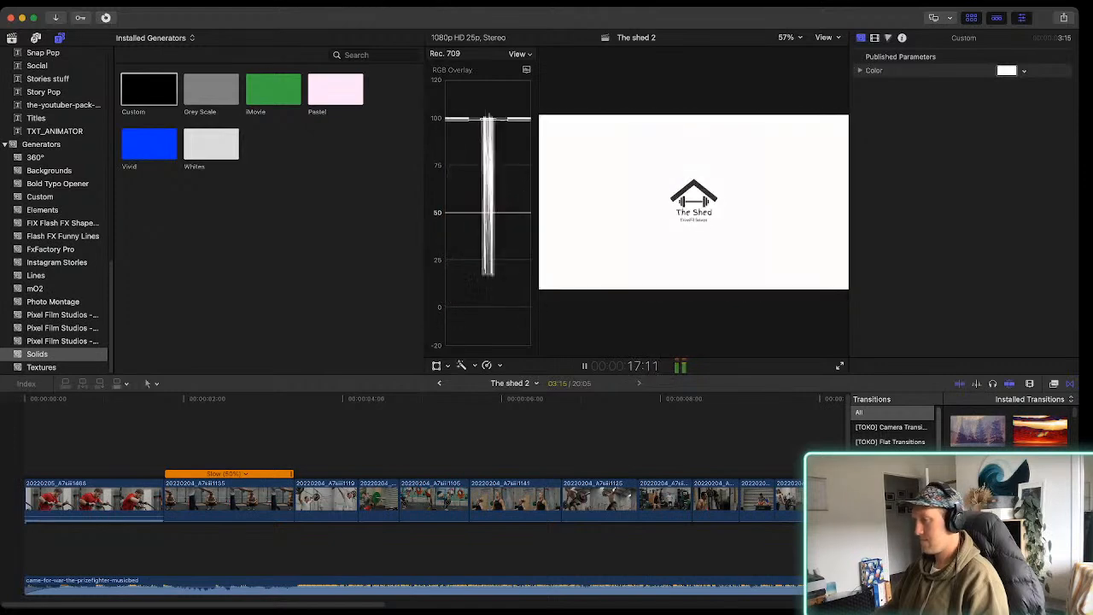
pyautogui.press('space')
pyautogui.press('super+minus')
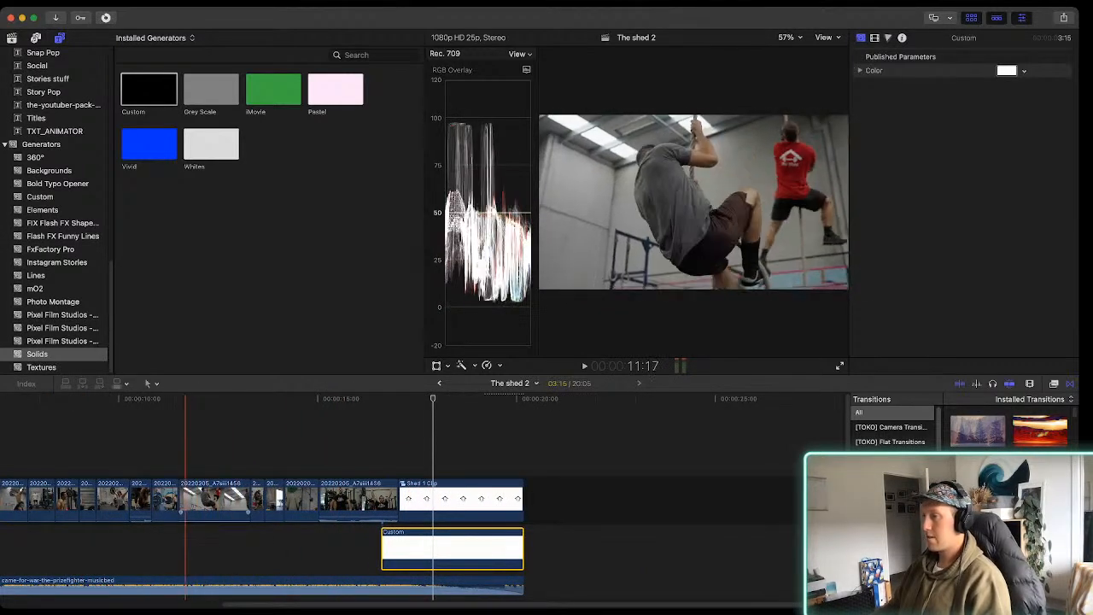
pyautogui.hscroll(-5, 222, 512)
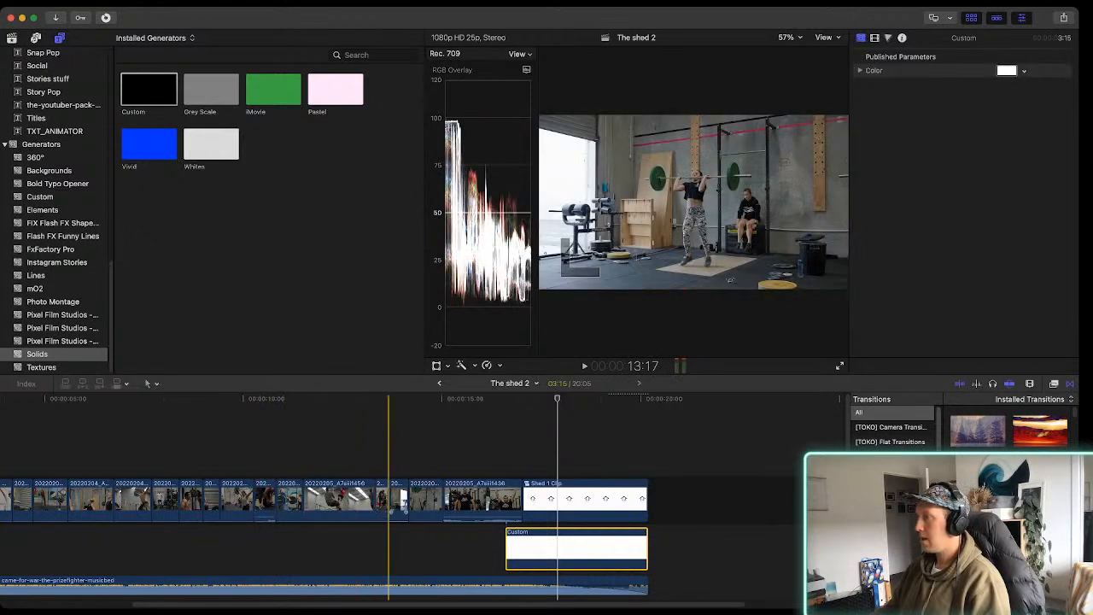
pyautogui.hscroll(-3, 327, 512)
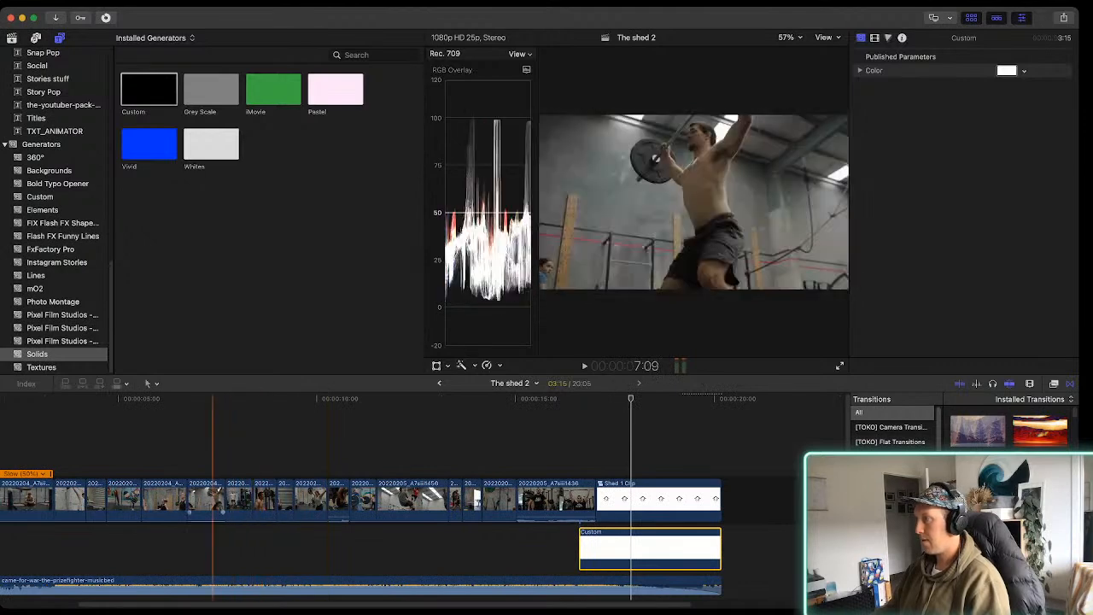
pyautogui.hscroll(-3, 167, 512)
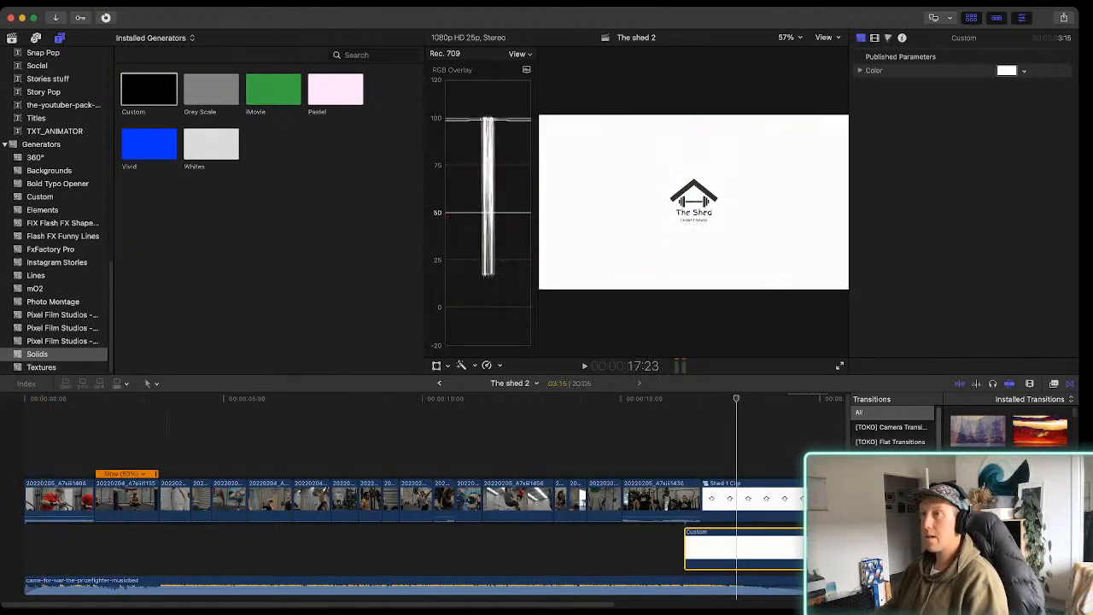
# Open the Shed 1 project from the Video 2 event and play it through to its logo ending
pyautogui.click(12, 38)
pyautogui.scroll(2, 269, 205)
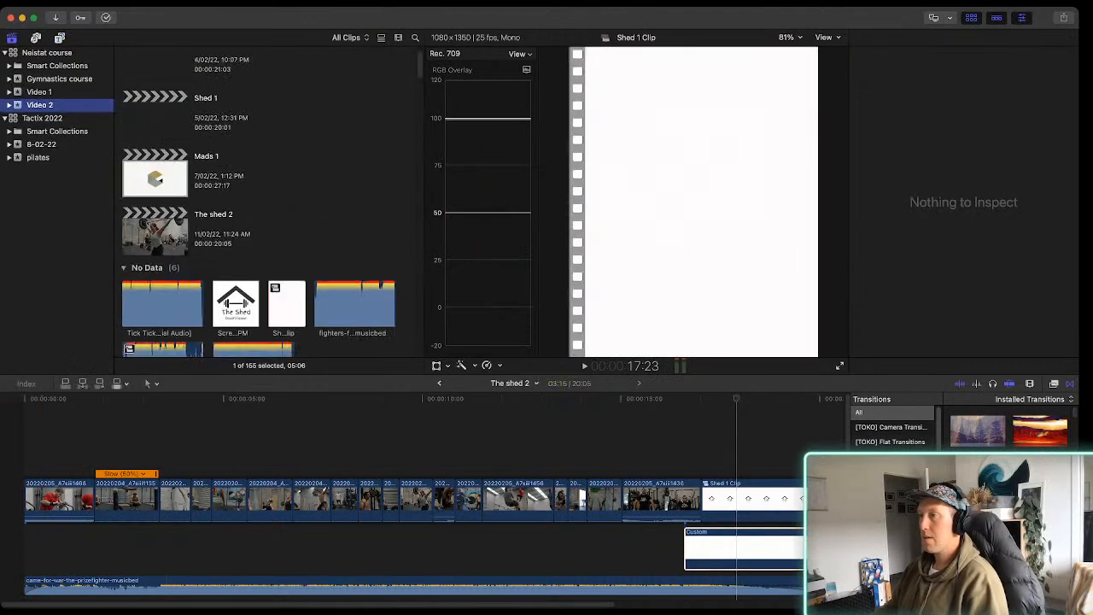
pyautogui.click(155, 116)
pyautogui.doubleClick(155, 116)
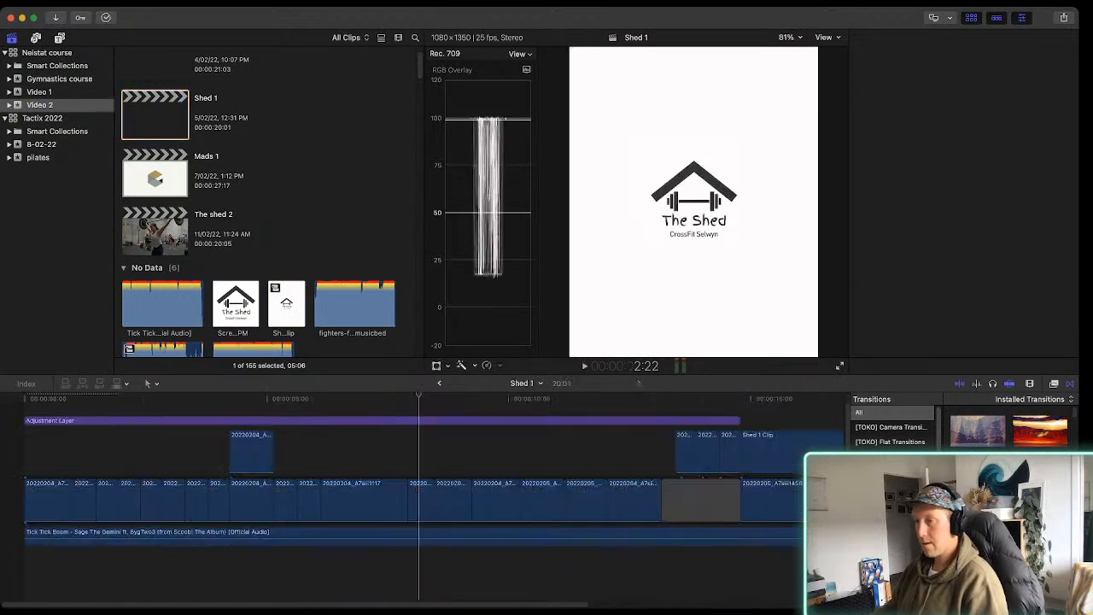
pyautogui.press('space')
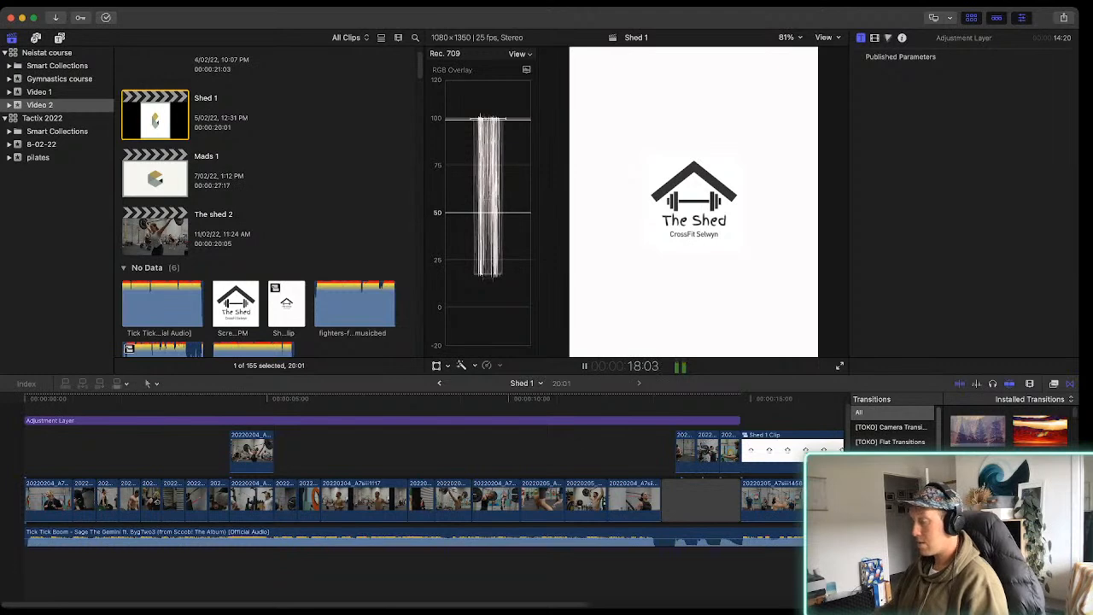
pyautogui.press('space')
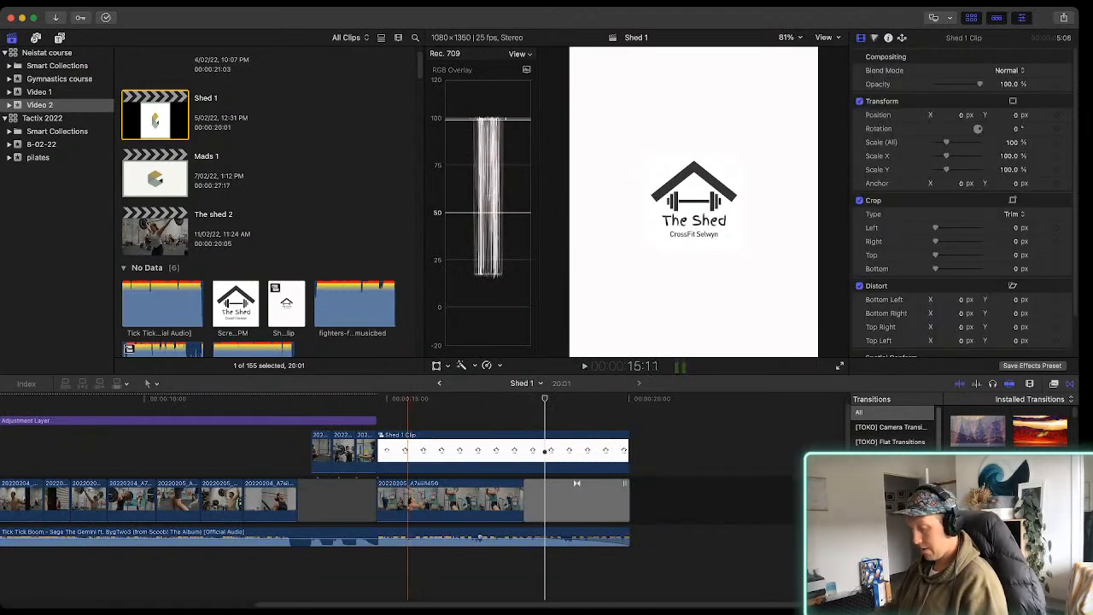
# Compare Shed 1's footage with the Adjustment Layer's Color Wheels 1 and Custom LUT effects switched off and on
pyautogui.hscroll(-5, 375, 495)
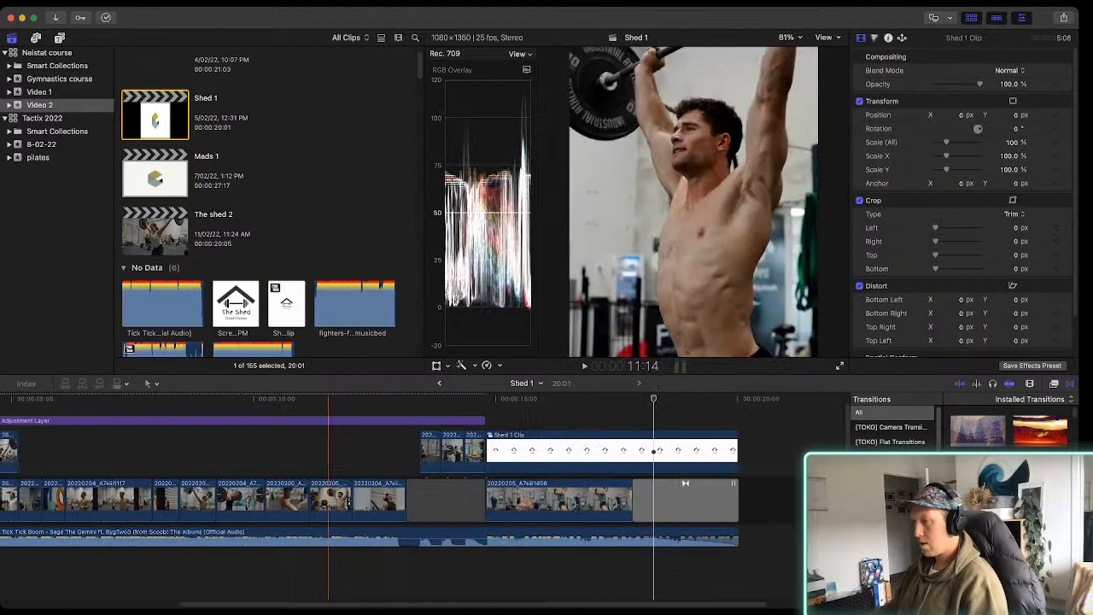
pyautogui.click(316, 420)
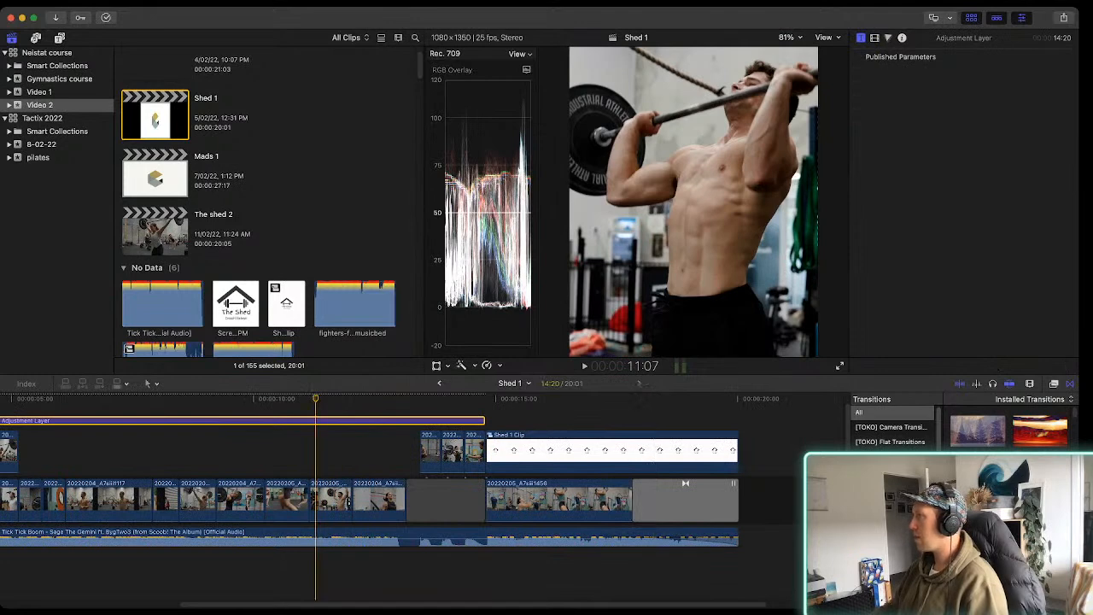
pyautogui.click(874, 37)
pyautogui.click(860, 72)
pyautogui.click(860, 73)
pyautogui.click(860, 73)
pyautogui.click(860, 72)
pyautogui.click(861, 73)
pyautogui.click(860, 73)
pyautogui.click(860, 72)
pyautogui.click(860, 73)
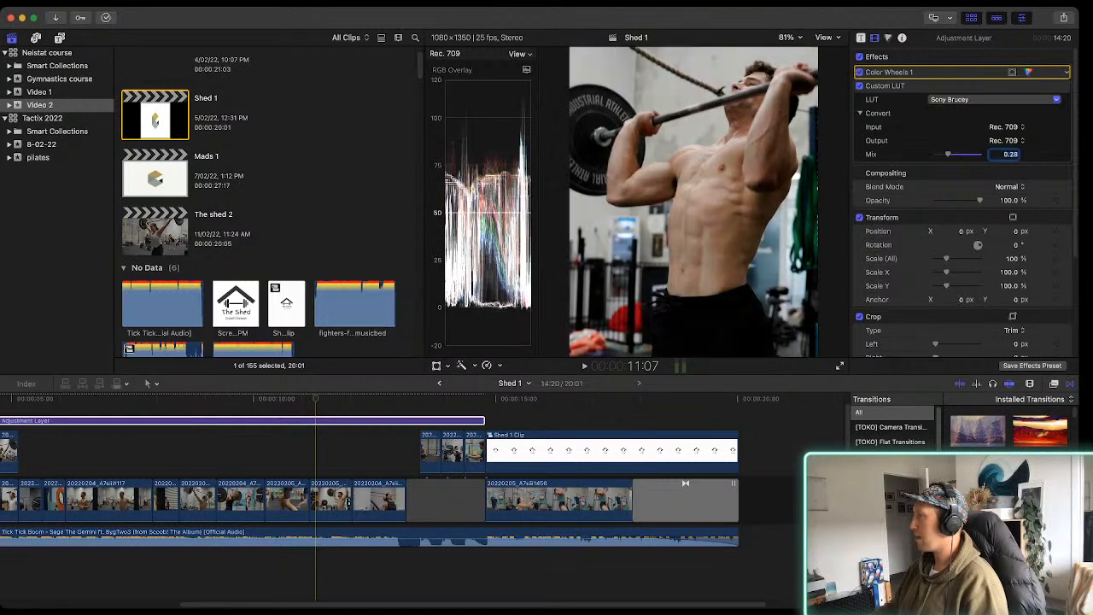
pyautogui.click(860, 86)
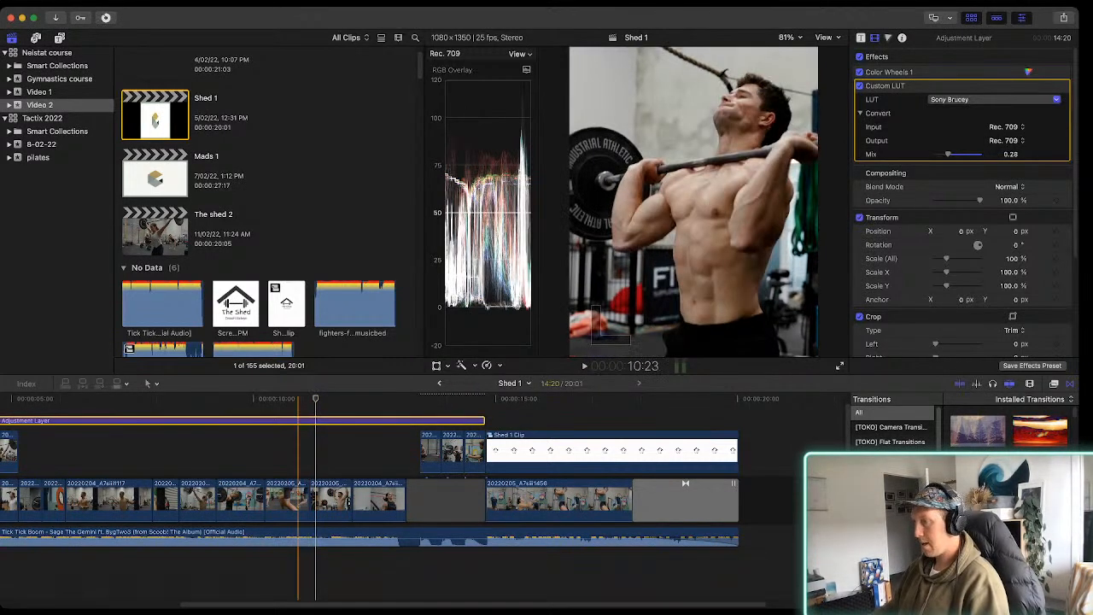
# Paste Shed 1's Adjustment Layer at the start of The shed 2 and extend it to 17:01, up to the logo
pyautogui.click(439, 384)
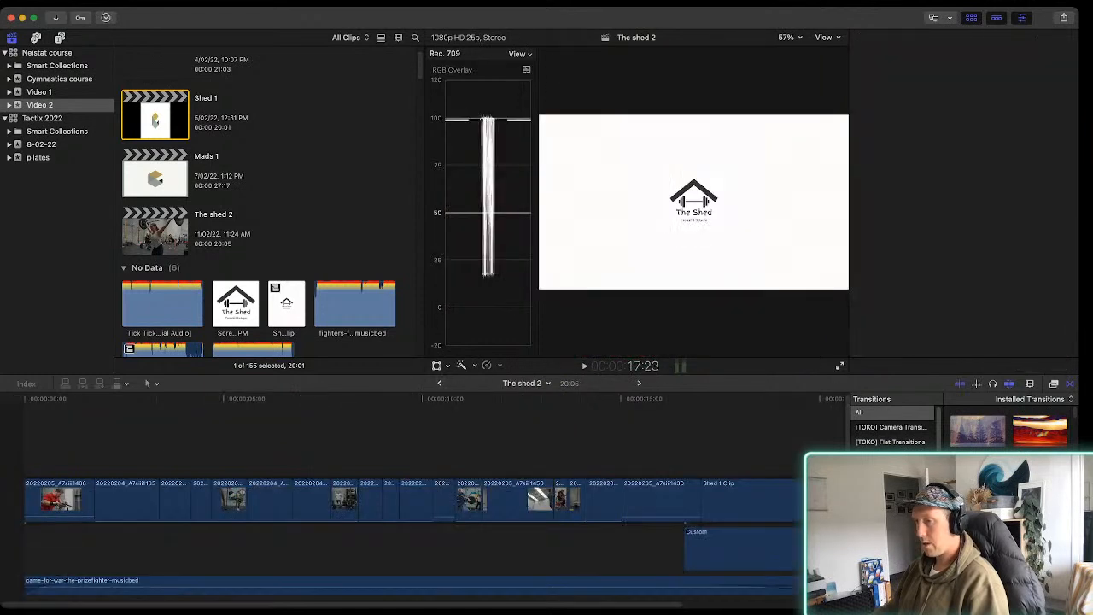
pyautogui.click(35, 444)
pyautogui.press('Up')
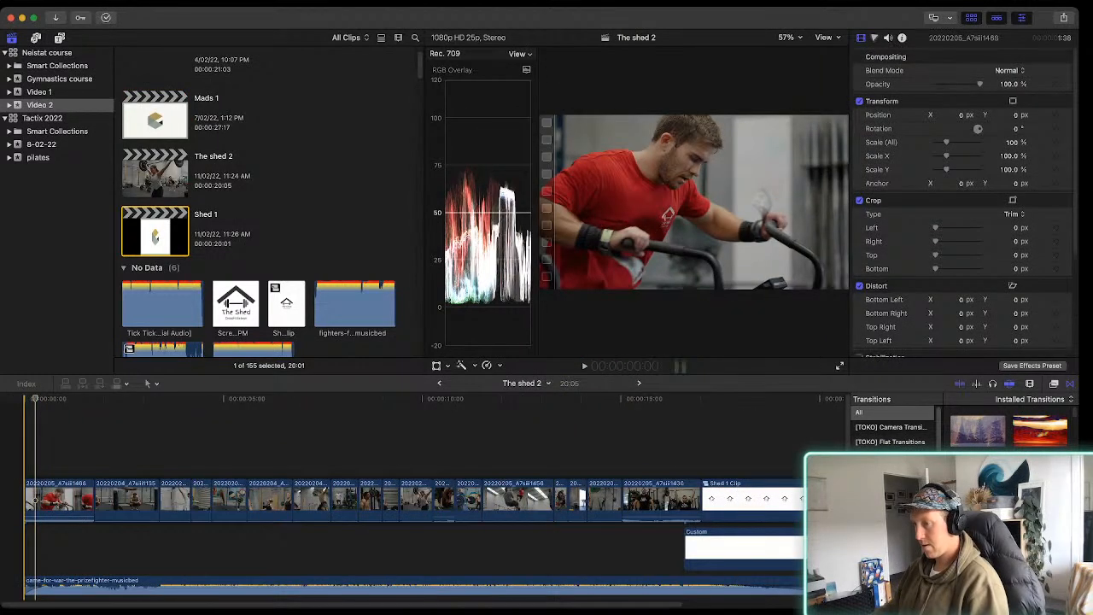
pyautogui.hotkey('alt', 'v')
pyautogui.click(141, 469)
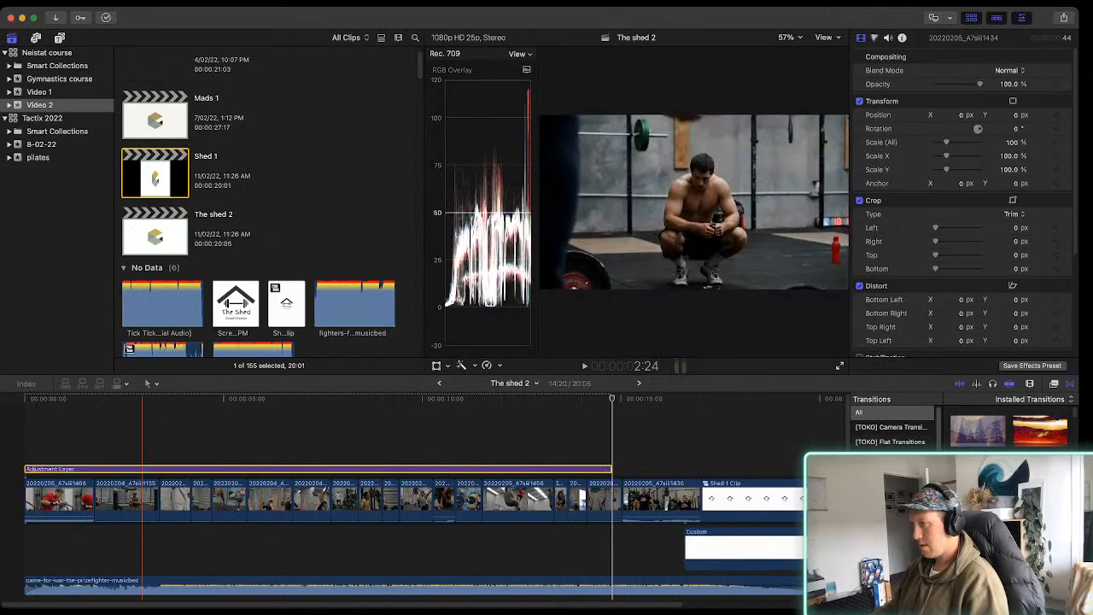
pyautogui.press('super+minus')
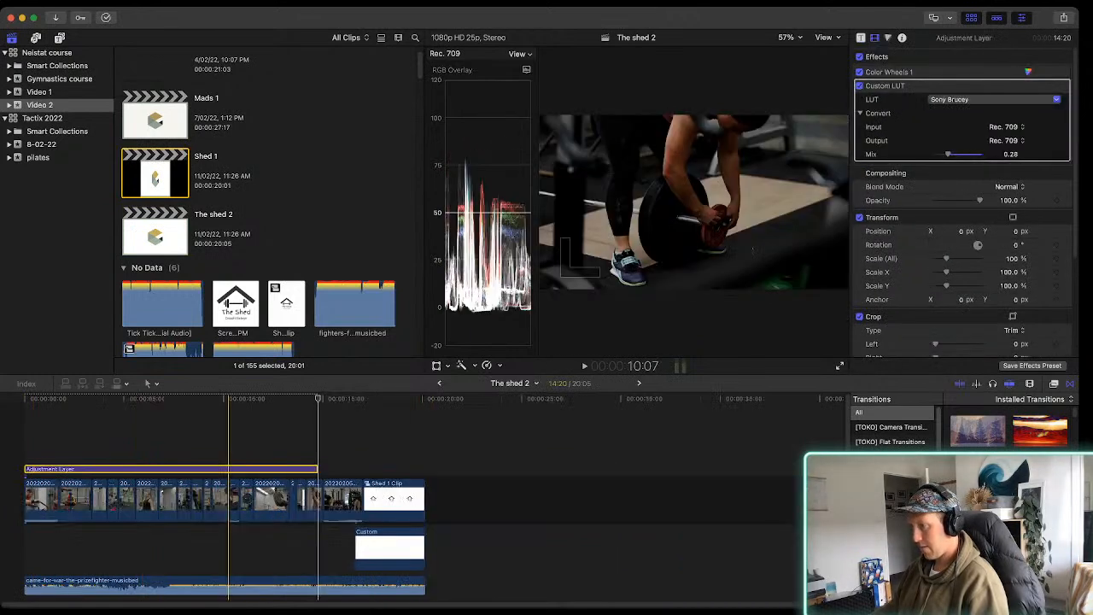
pyautogui.moveTo(316, 469); pyautogui.dragTo(362, 469)
# Review the graded clips and set the Adjustment Layer's Custom LUT mix to 0.2
pyautogui.click(263, 469)
pyautogui.press('super+equal')
pyautogui.press('super+equal')
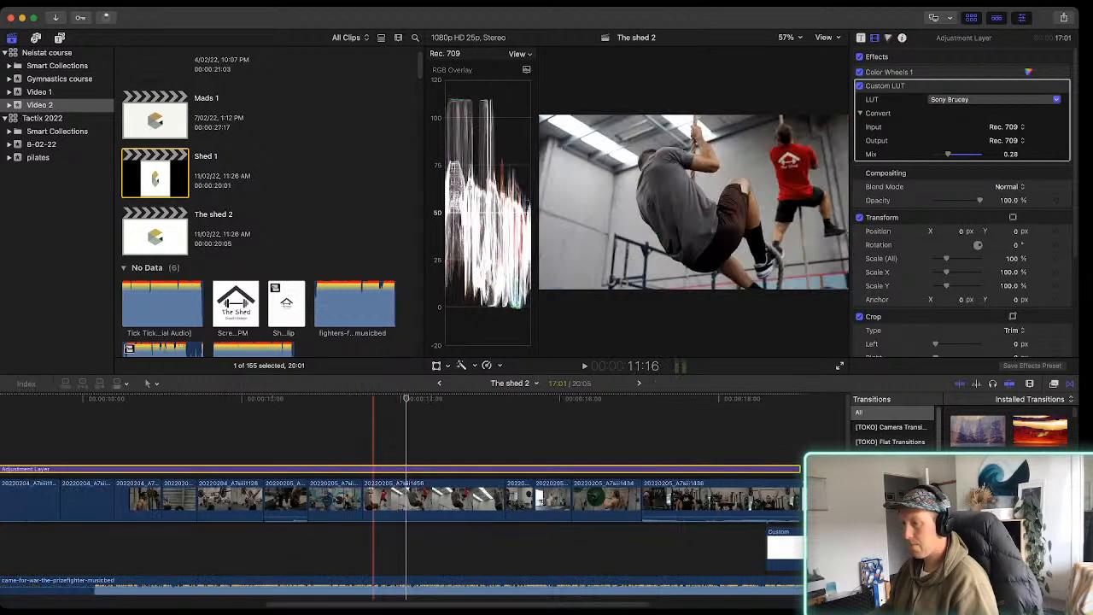
pyautogui.hscroll(-10, 224, 496)
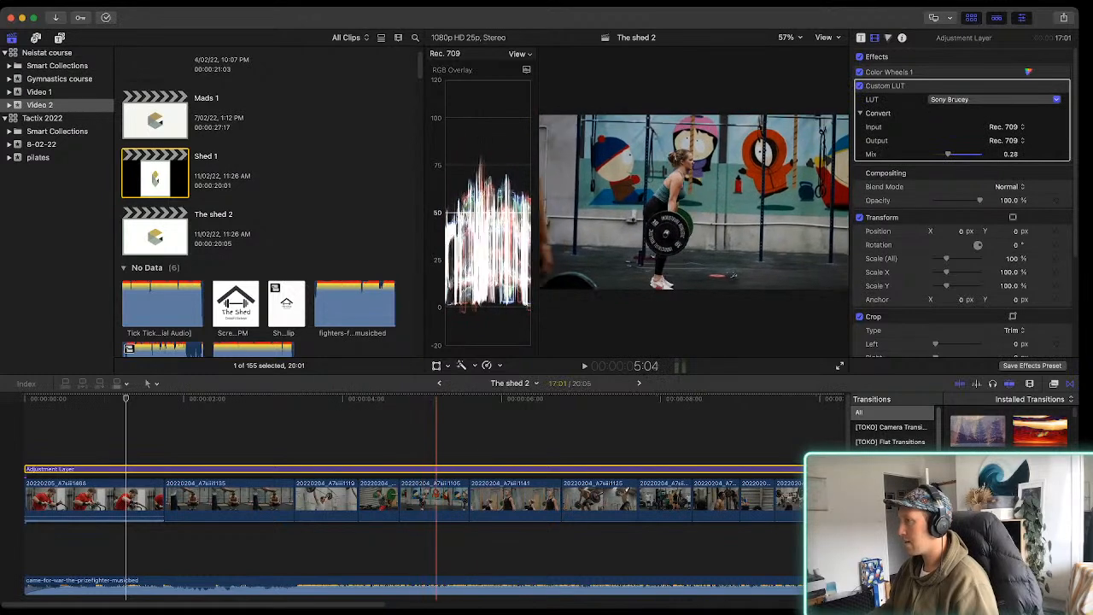
pyautogui.click(514, 427)
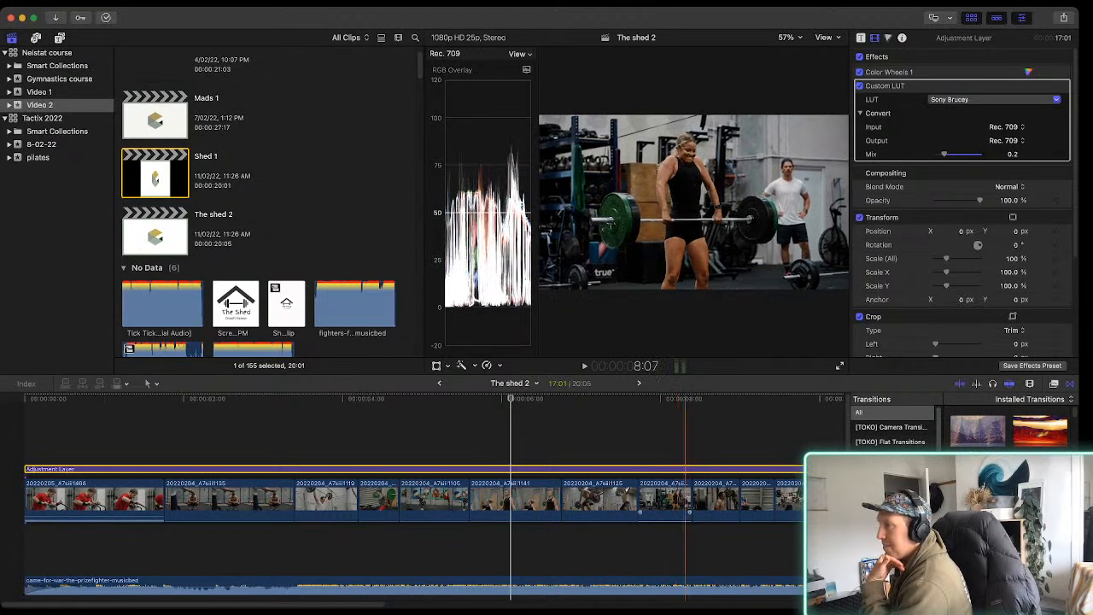
# Add a Color Wheels correction to the shirtless man's clip 20220204_A7siii1098
pyautogui.click(715, 500)
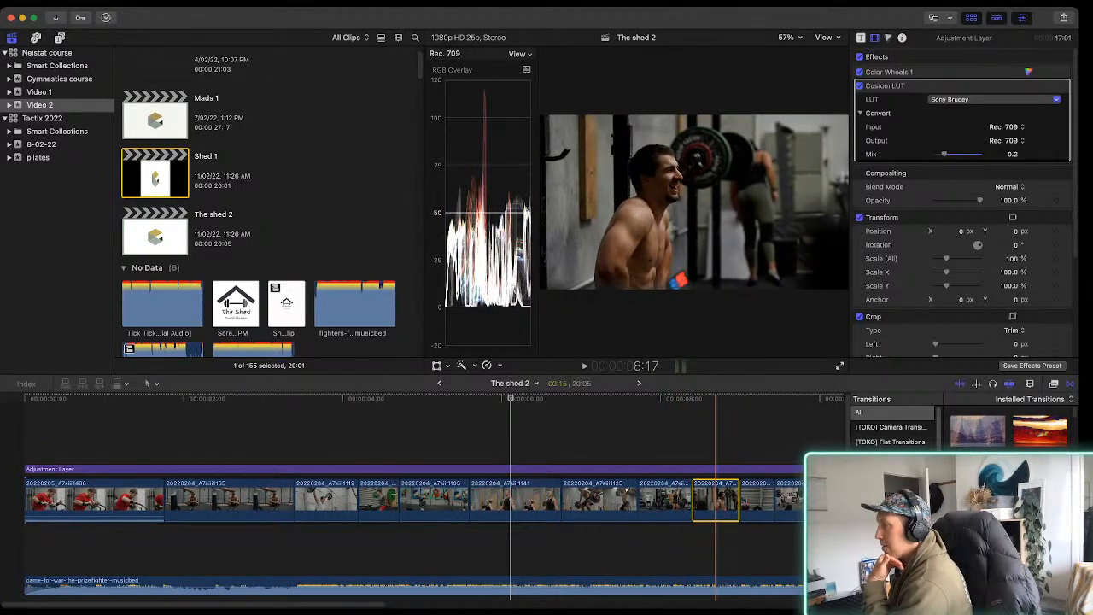
pyautogui.click(716, 500)
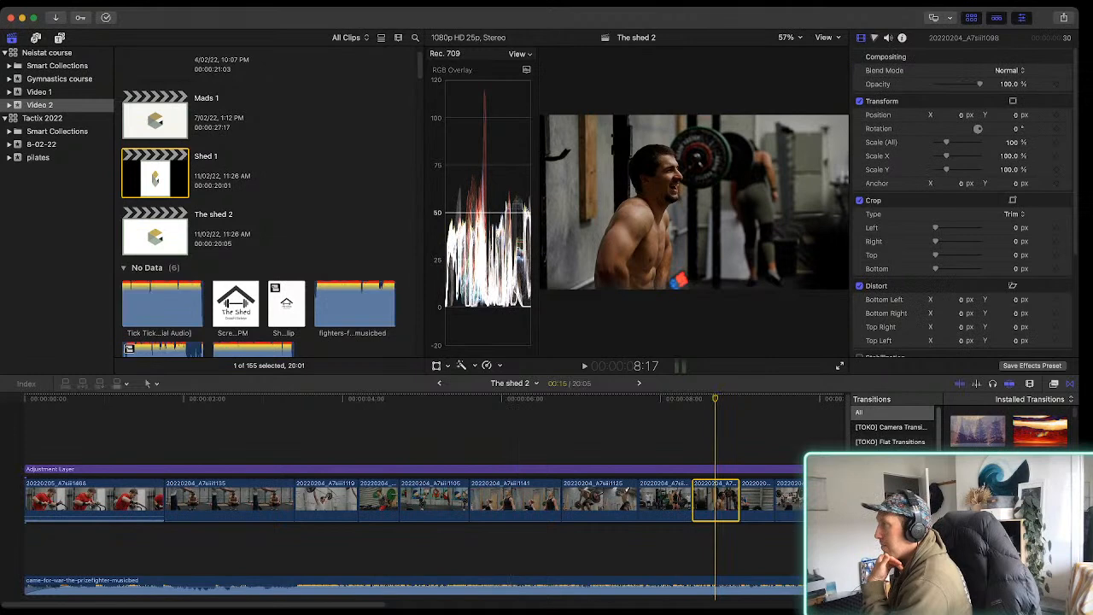
pyautogui.press('super+6')
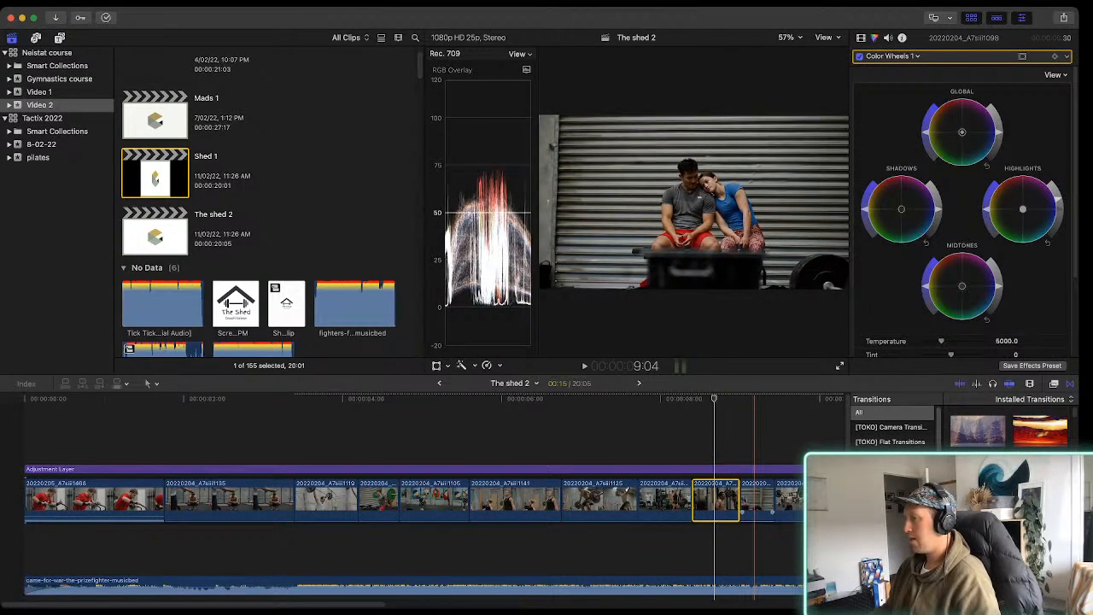
# Play the following clips and brighten the weight-plate clip 20220205_A7siii1418 with a Color Wheels correction
pyautogui.press('space')
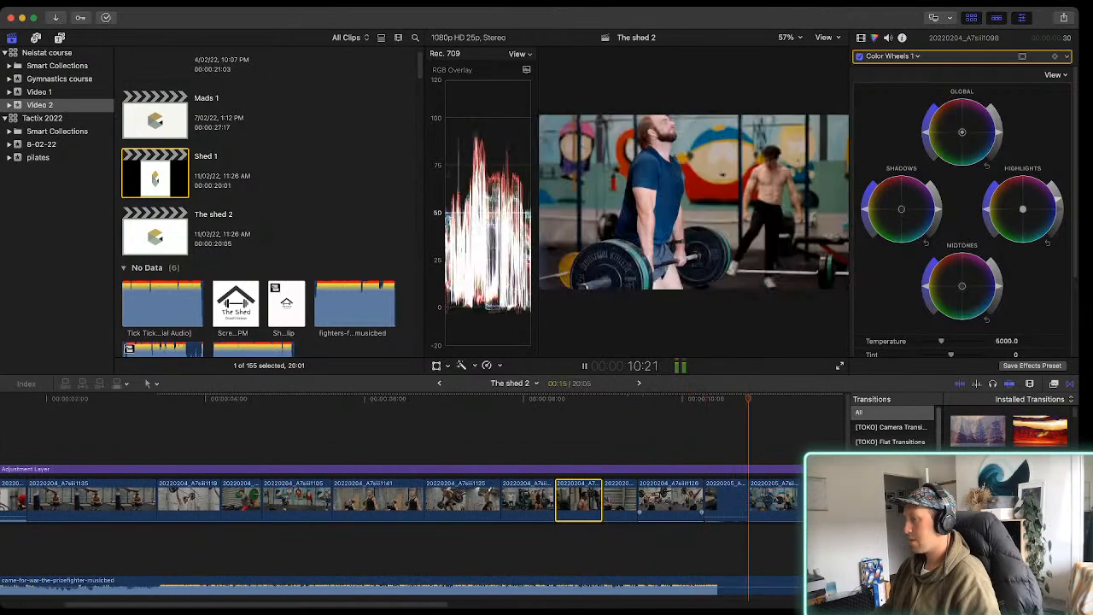
pyautogui.hscroll(3, 615, 501)
pyautogui.press('space')
pyautogui.click(615, 501)
pyautogui.keyDown('alt'); pyautogui.click(619, 501); pyautogui.keyUp('alt')
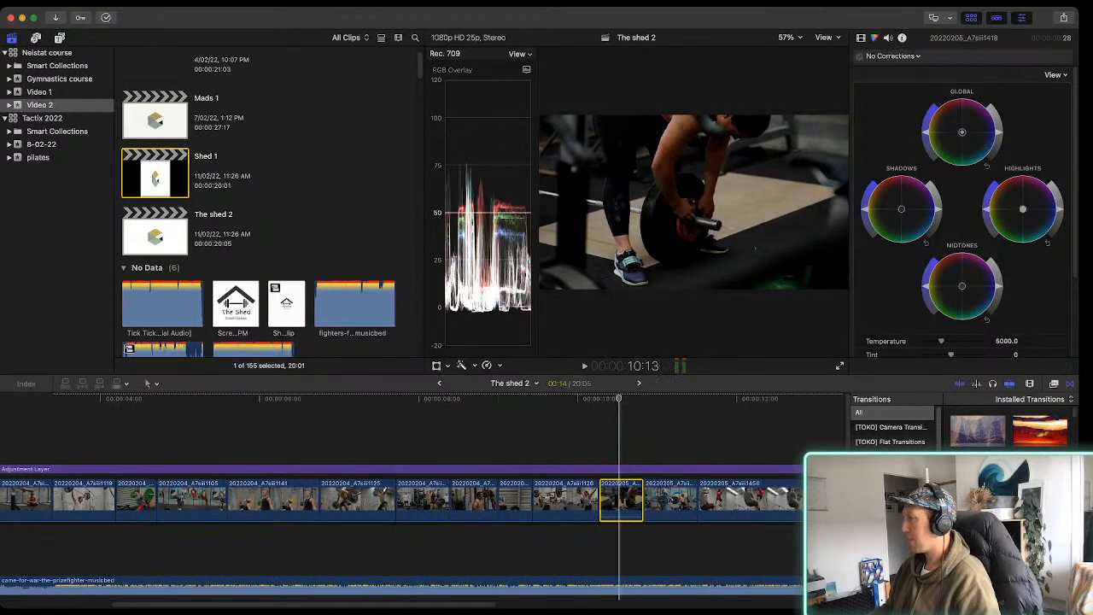
pyautogui.hotkey('alt', 'e')
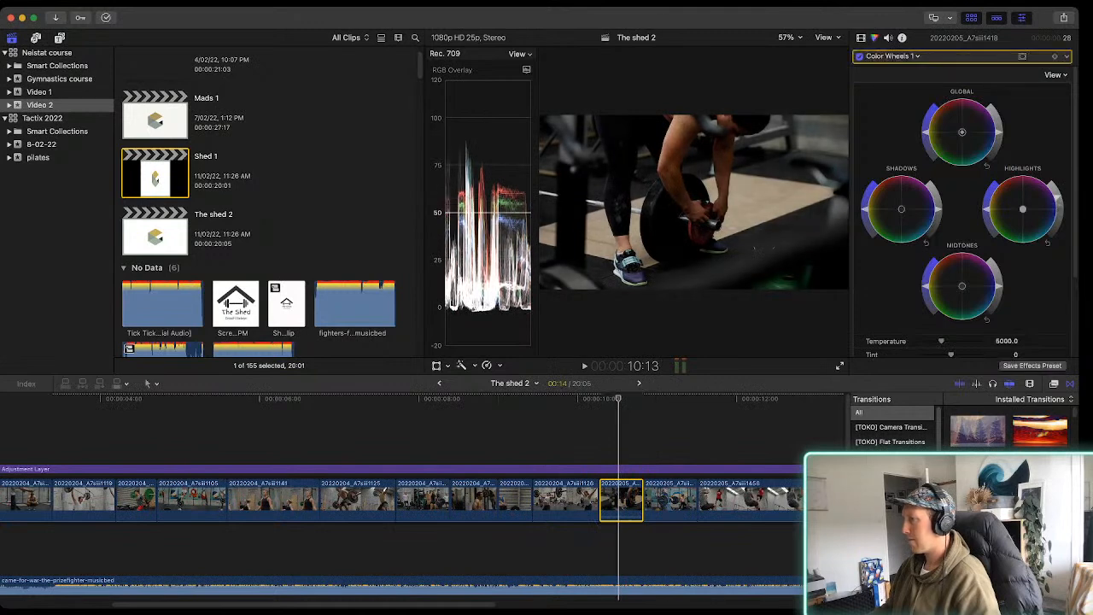
# Play on to the last barbell clip, 20220205_A7siii1436, and raise its highlights with a Color Wheels correction
pyautogui.press('space')
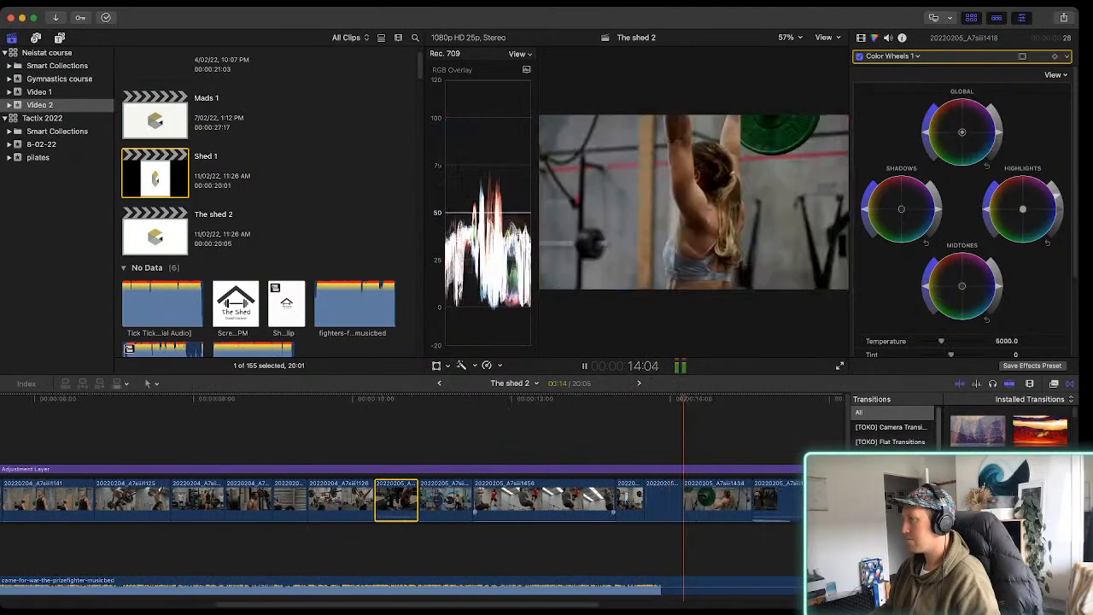
pyautogui.press('space')
pyautogui.hscroll(5, 571, 500)
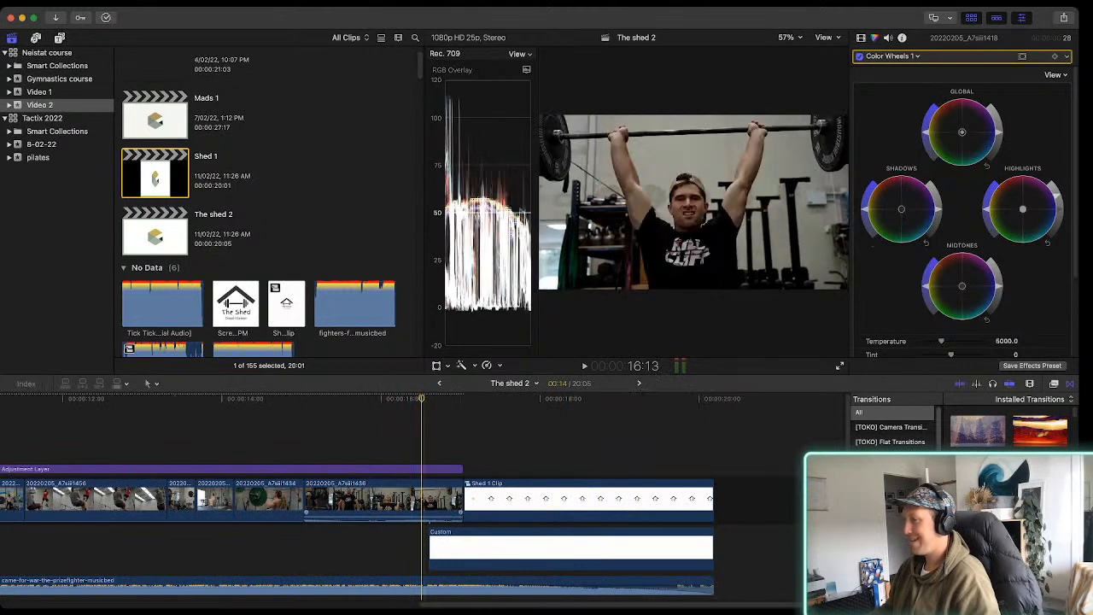
pyautogui.click(428, 501)
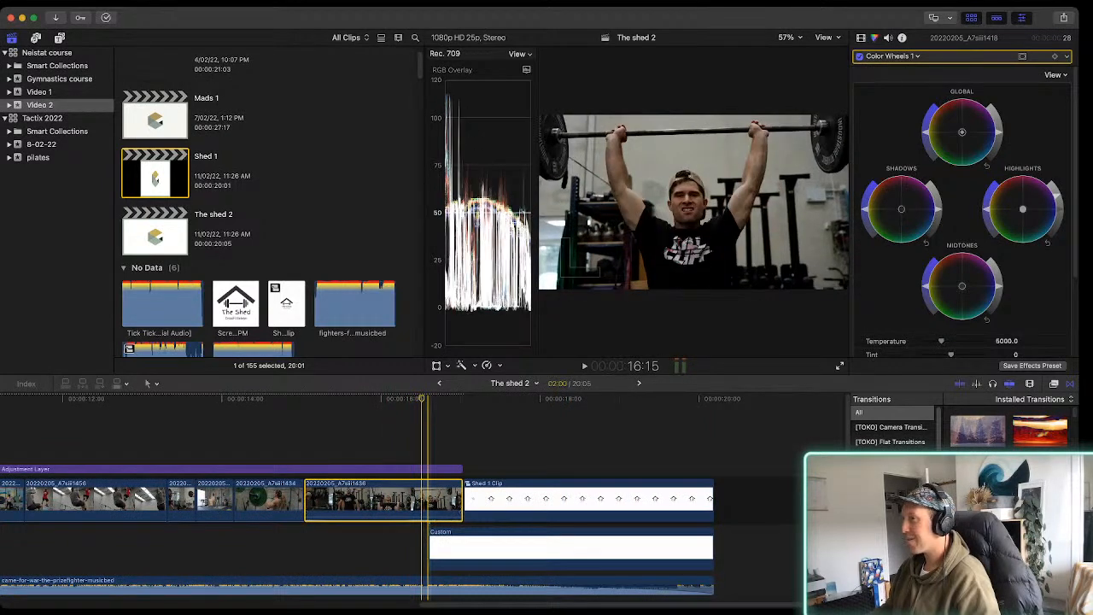
pyautogui.moveTo(1060, 209); pyautogui.dragTo(1058, 199)
# Play the cut from the last barbell clip into the logo, and view the whole edit in the timeline
pyautogui.press('space')
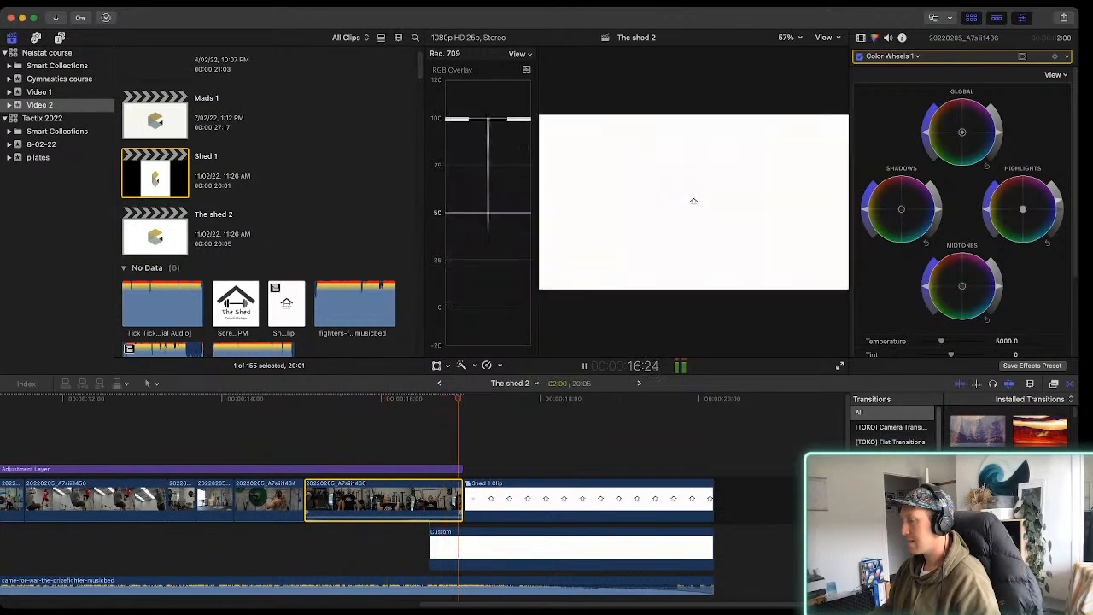
pyautogui.press('space')
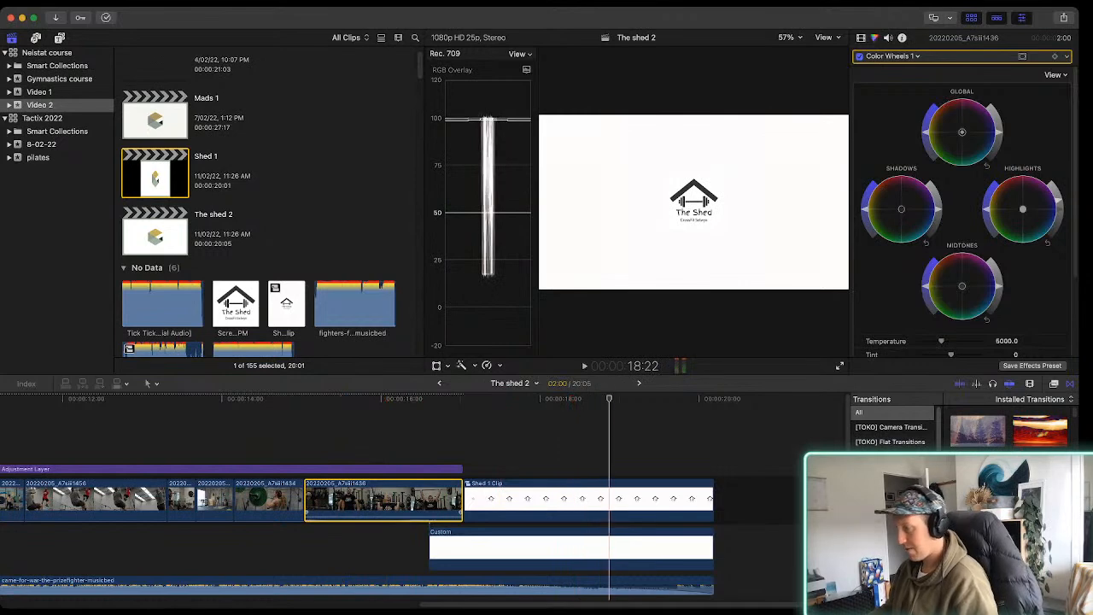
pyautogui.press('super+minus')
pyautogui.press('super+minus')
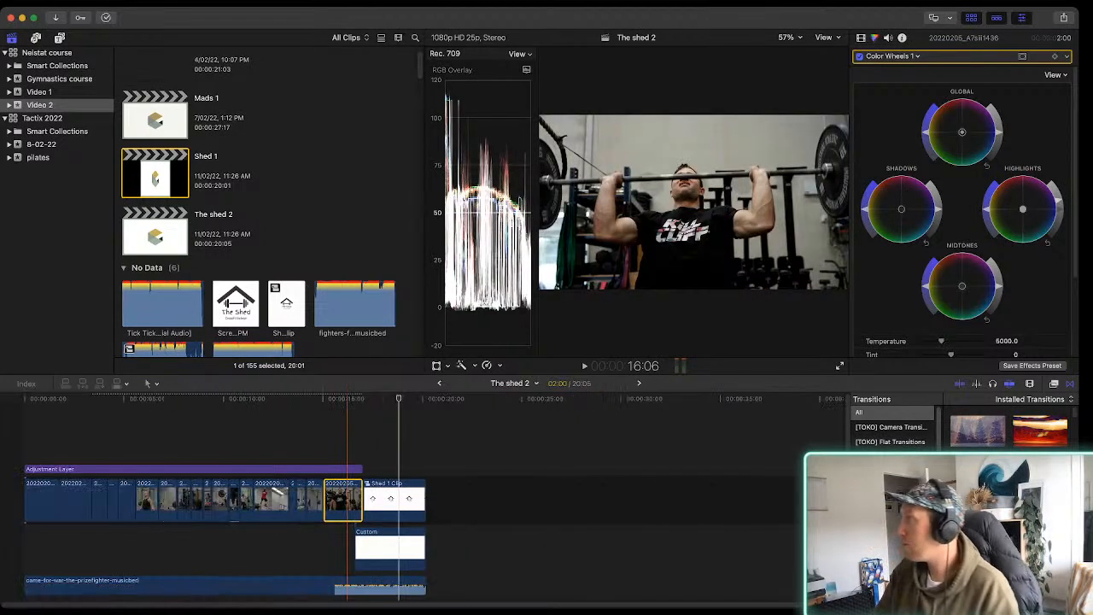